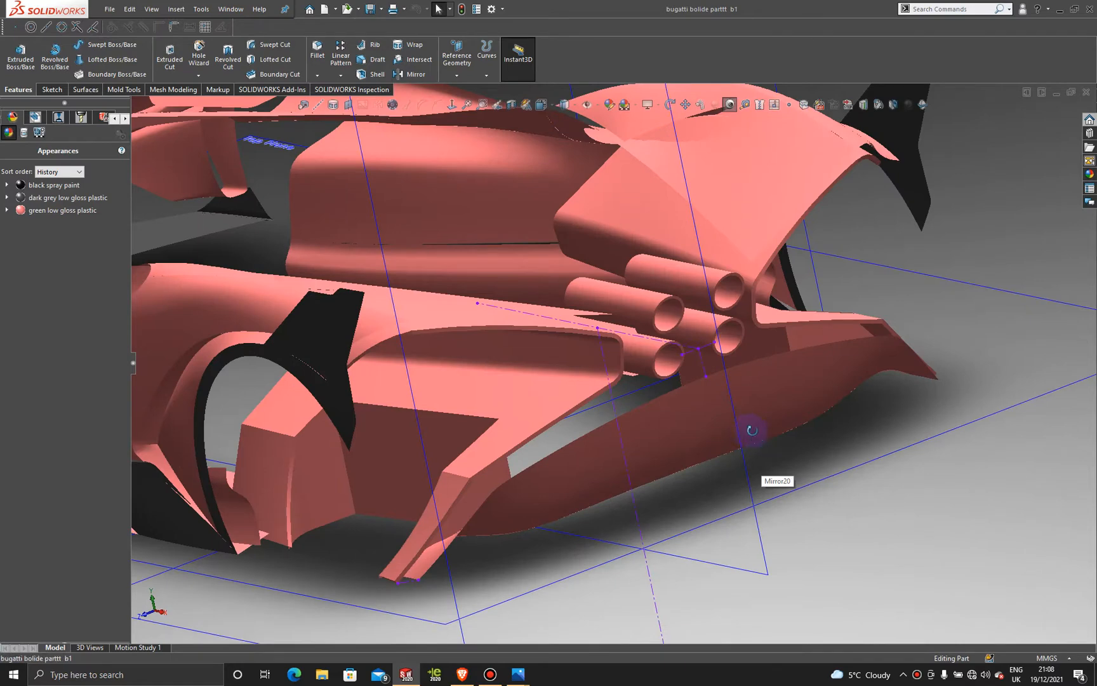
Step: Reshape the rear diffuser's centreline spline in 3DSketch131 from the front view, shortening the lower tangent handle and angling the upper one to about -133°
middle_click_drag(747, 431, 759, 419)
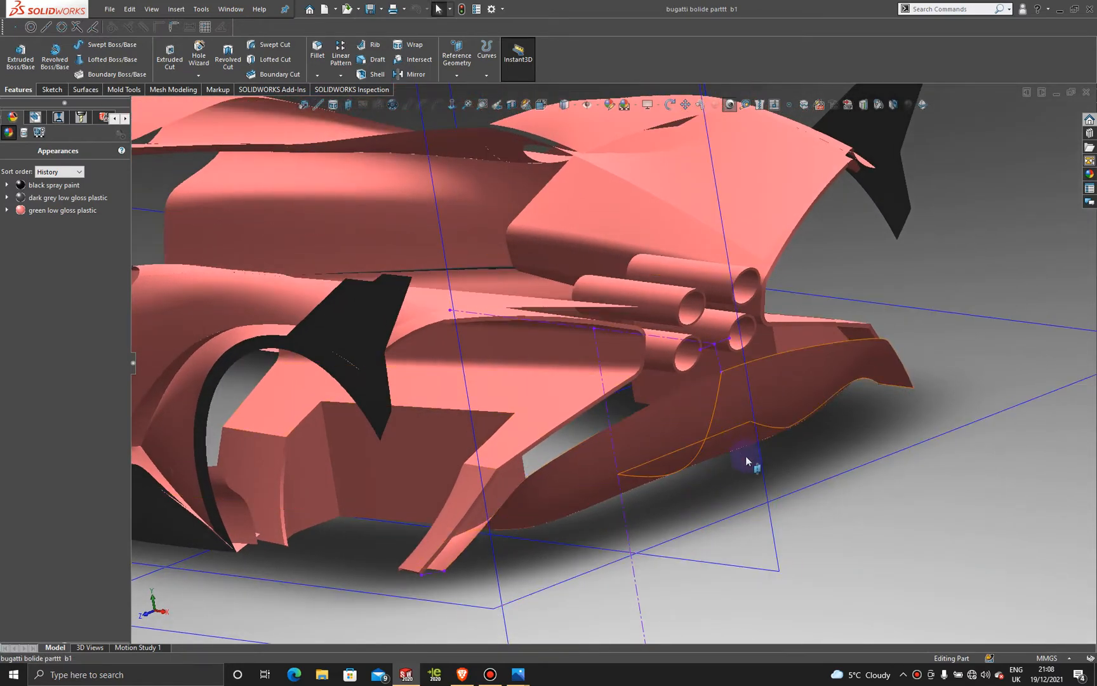
middle_click_drag(686, 500, 508, 505)
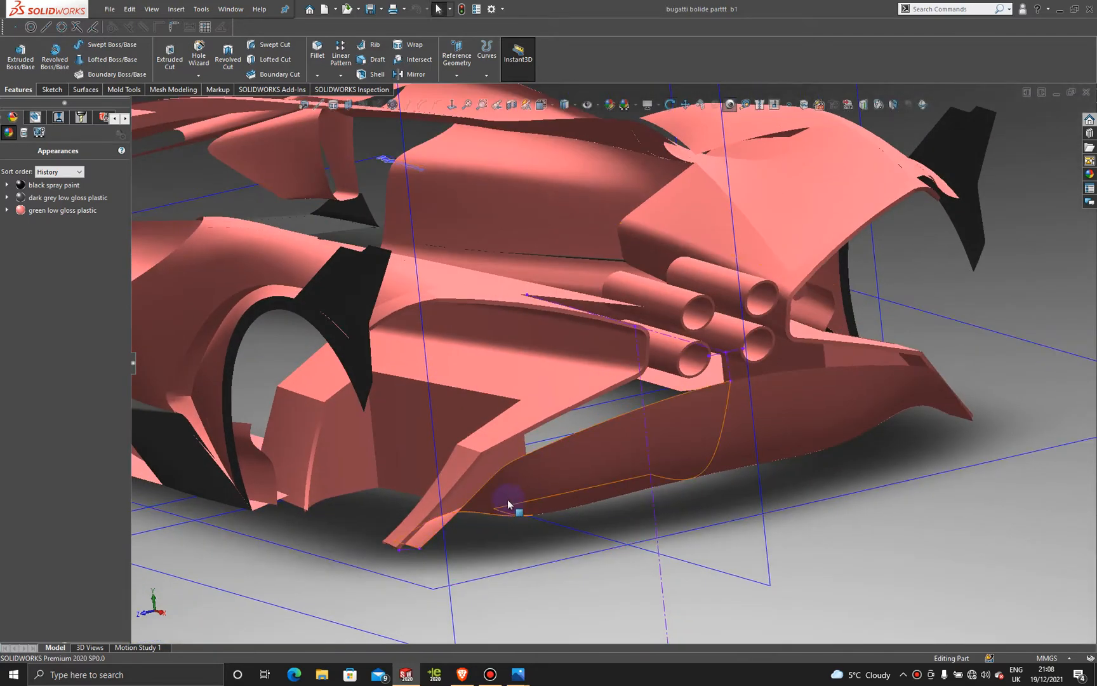
left_click(697, 426)
right_click(722, 436)
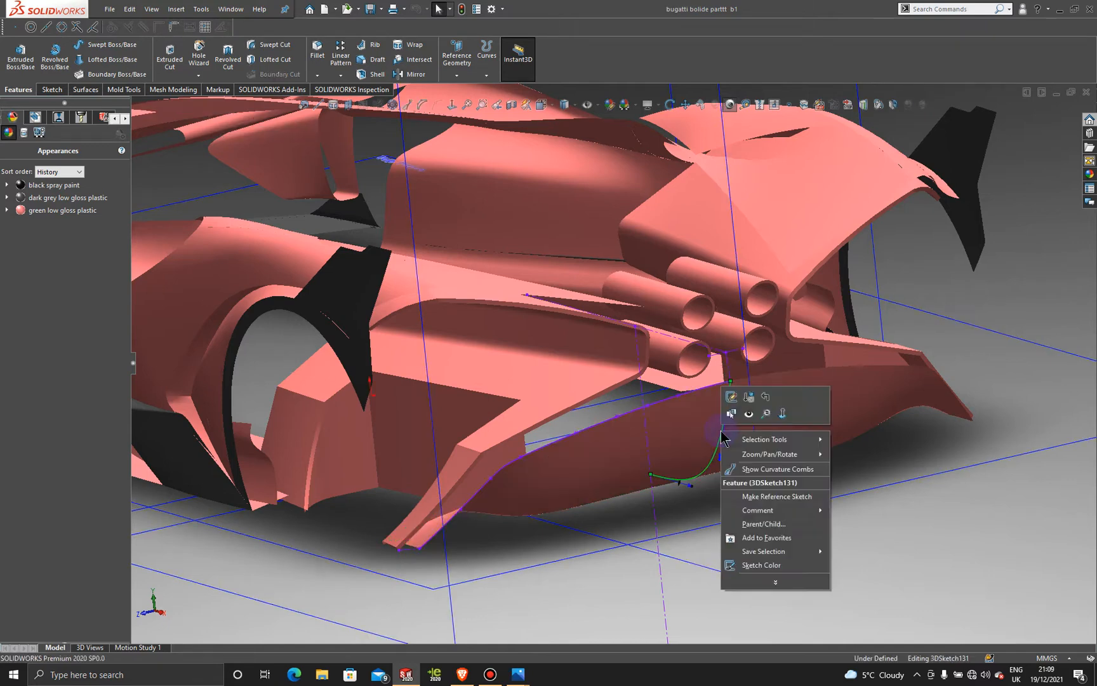
left_click(732, 397)
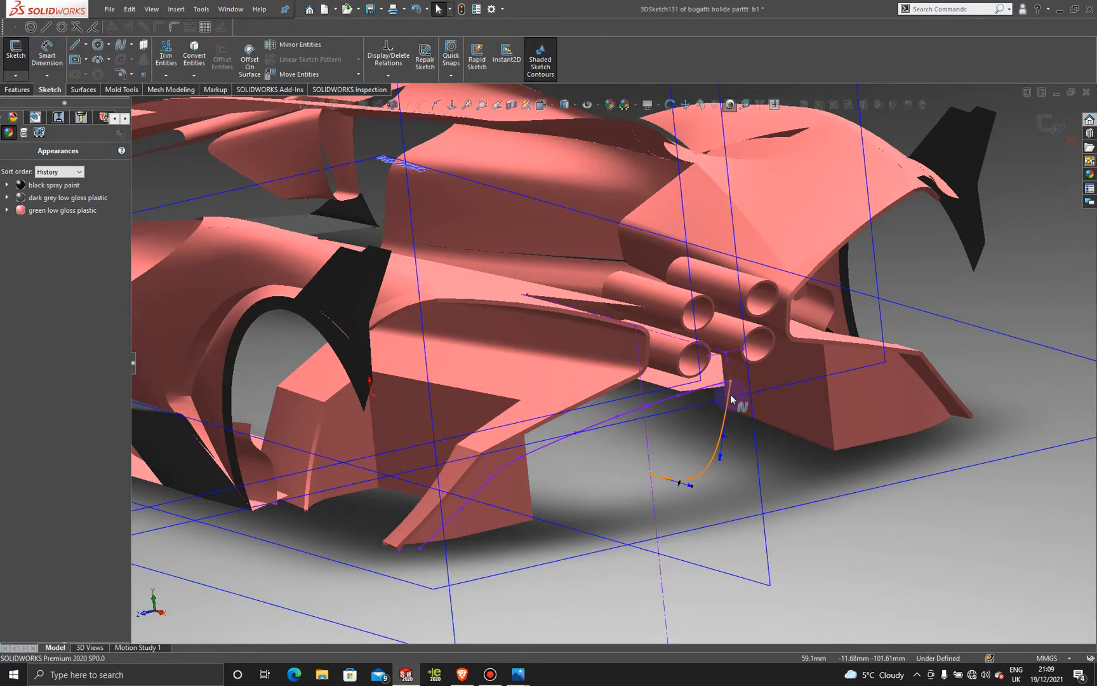
key("space")
left_click(395, 469)
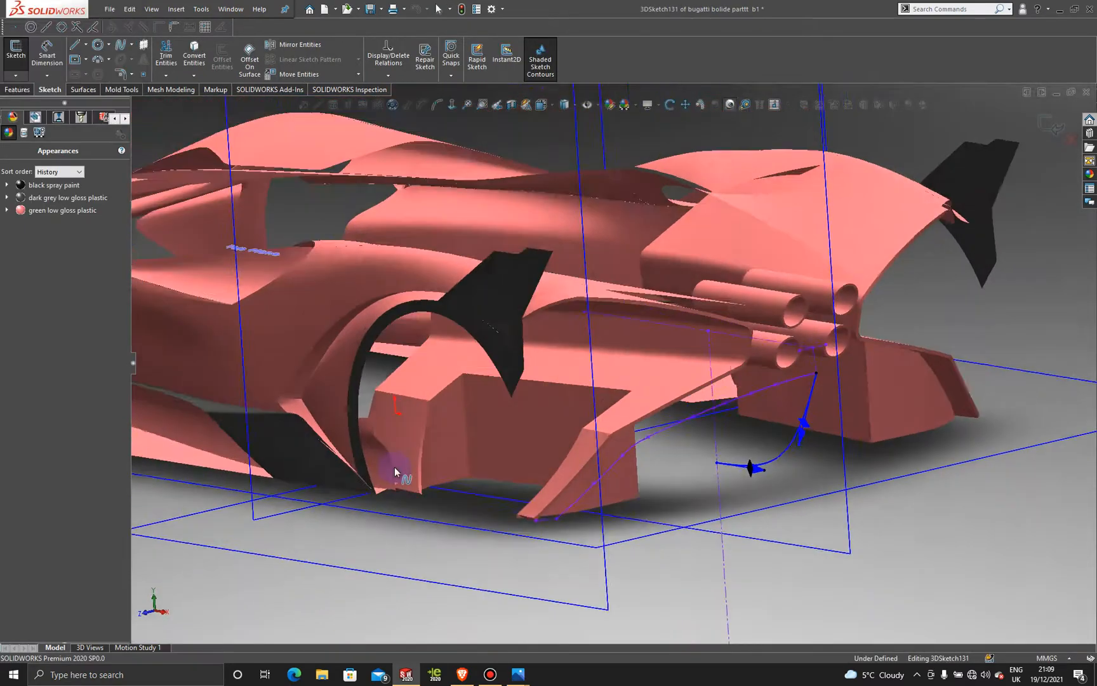
scroll(819, 425, "down", 8)
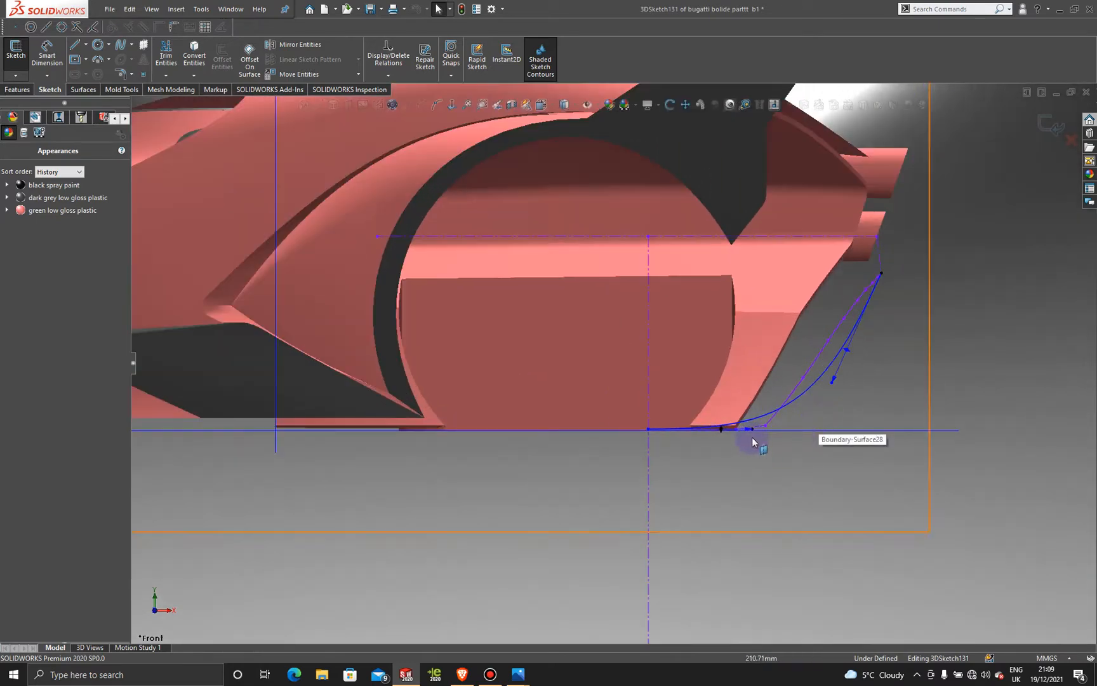
left_click_drag(734, 431, 710, 430)
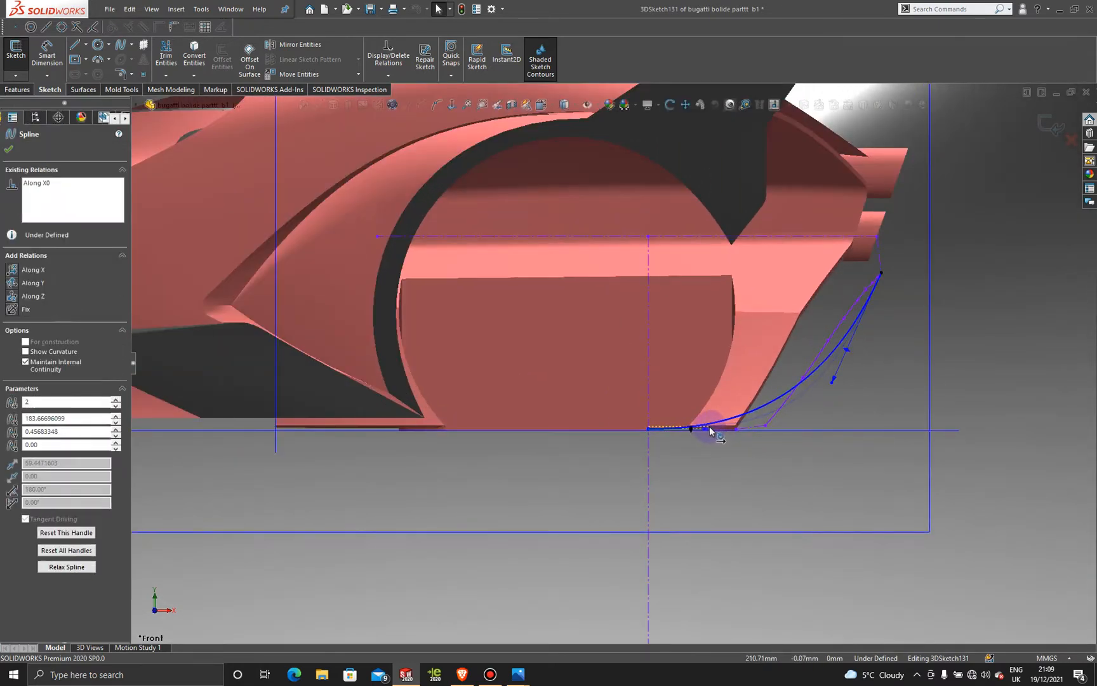
left_click_drag(832, 381, 798, 378)
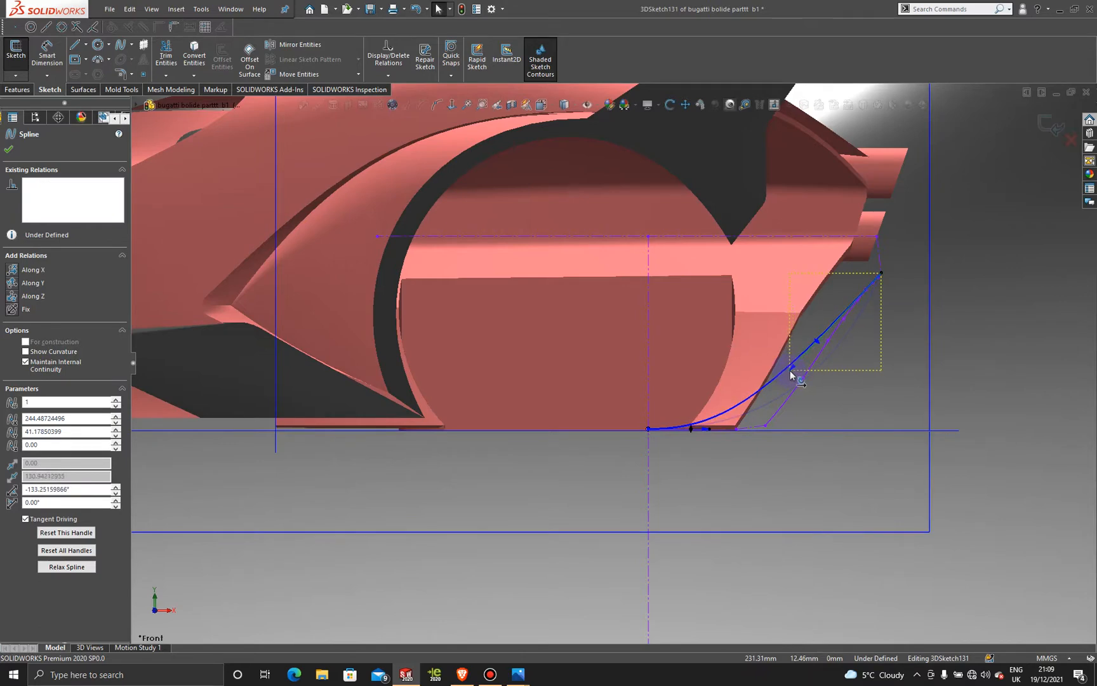
left_click(1043, 127)
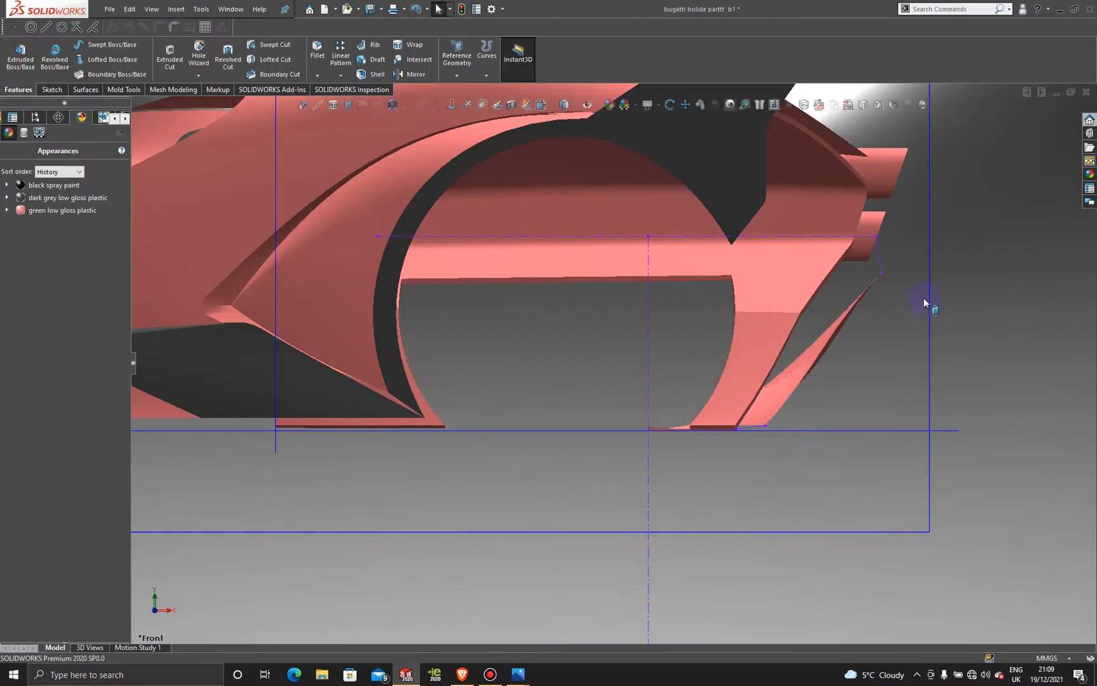
Step: Reshape the diffuser's outer profile spline in 3DSketch133 from the front view, shortening the lower tangent handle and angling the upper one to about -138°
mouse_move(926, 304)
middle_mouse_down()
mouse_move(821, 360)
mouse_move(722, 381)
mouse_move(693, 373)
mouse_move(727, 380)
mouse_move(735, 421)
mouse_move(743, 372)
mouse_move(725, 383)
middle_mouse_up()
left_click(701, 360)
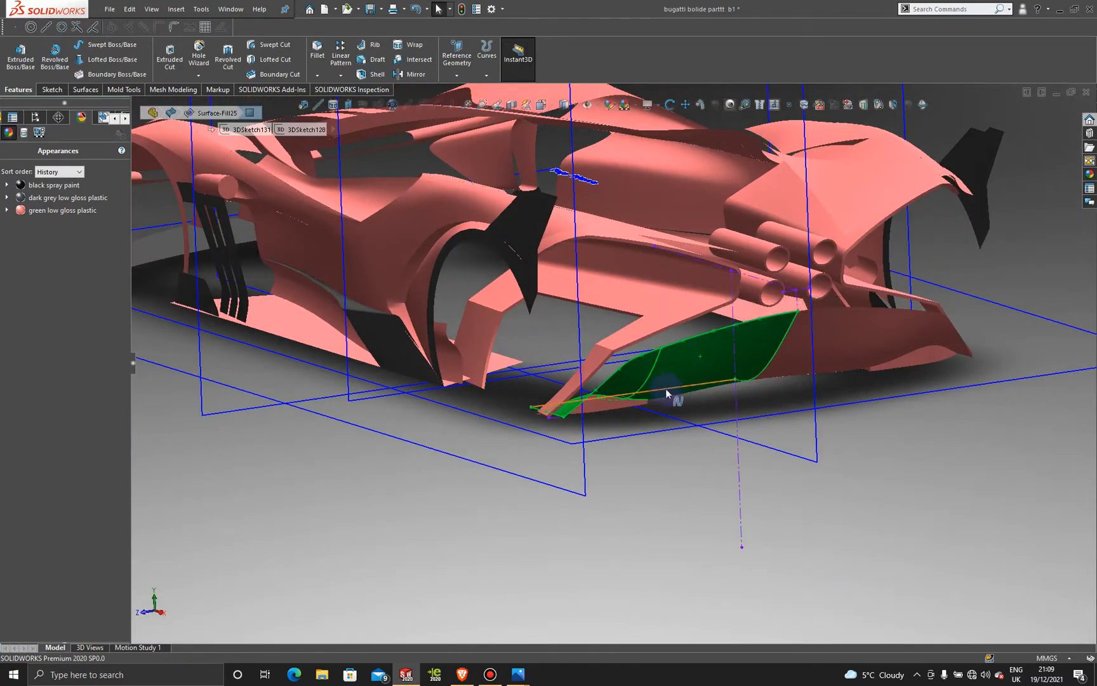
right_click(650, 379)
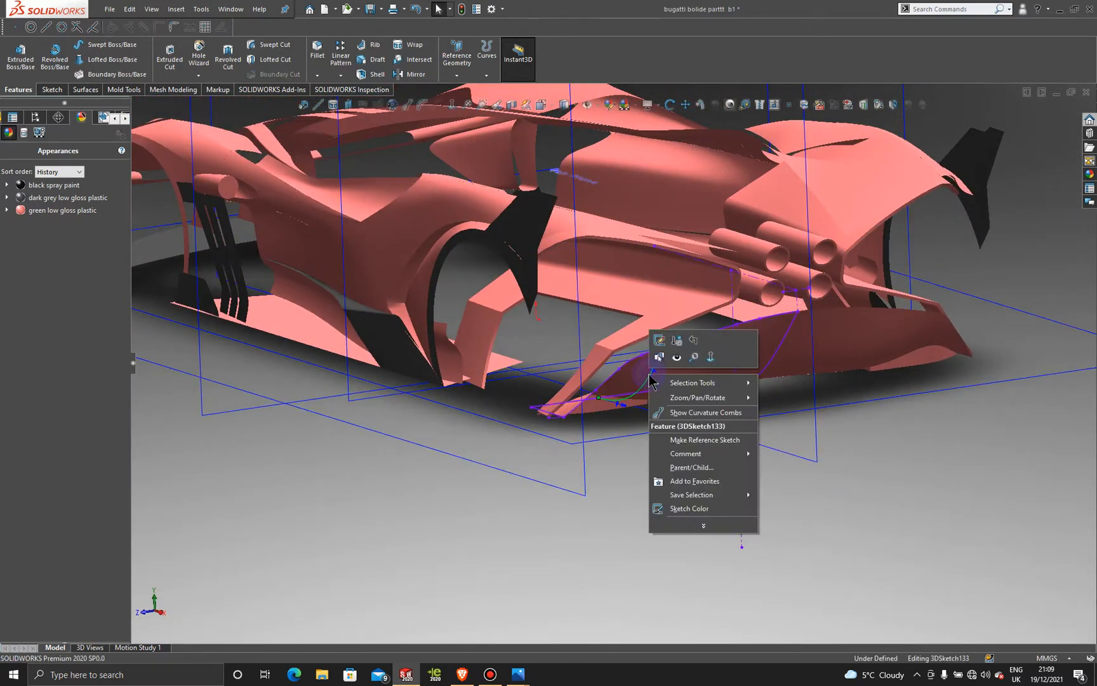
left_click(660, 341)
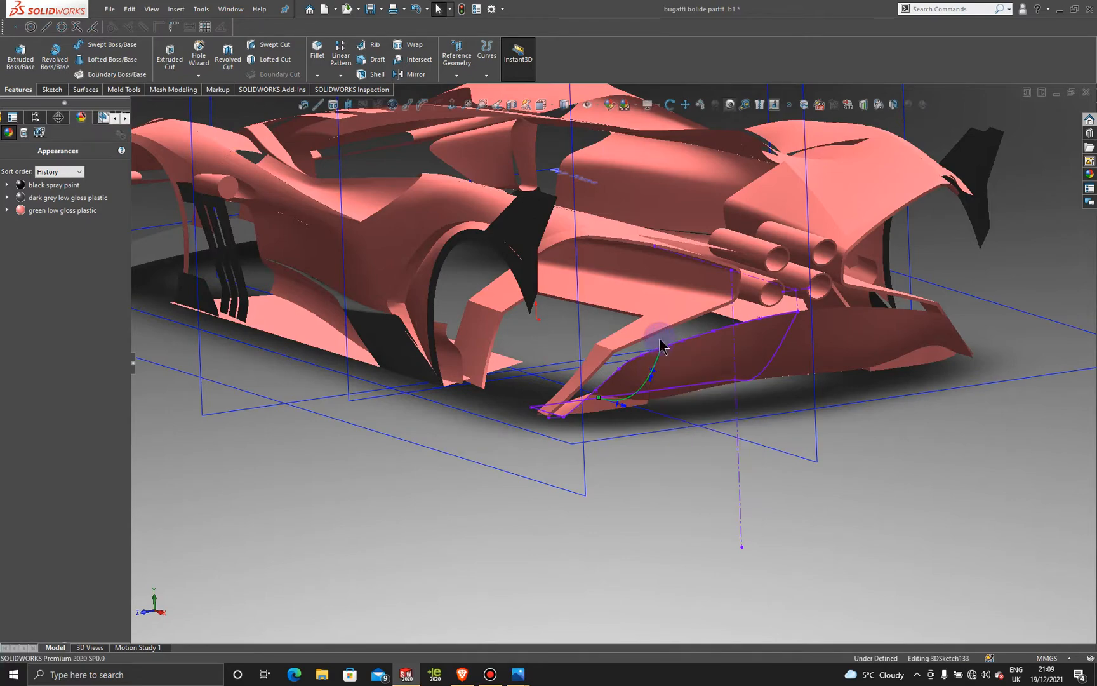
key("space")
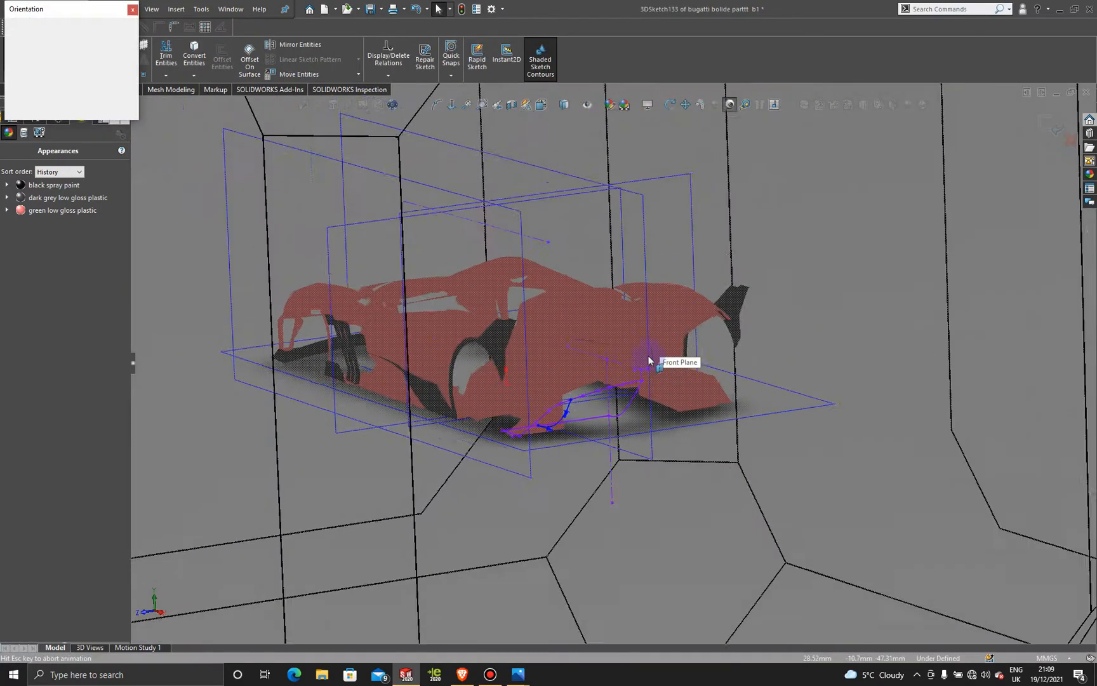
left_click(359, 448)
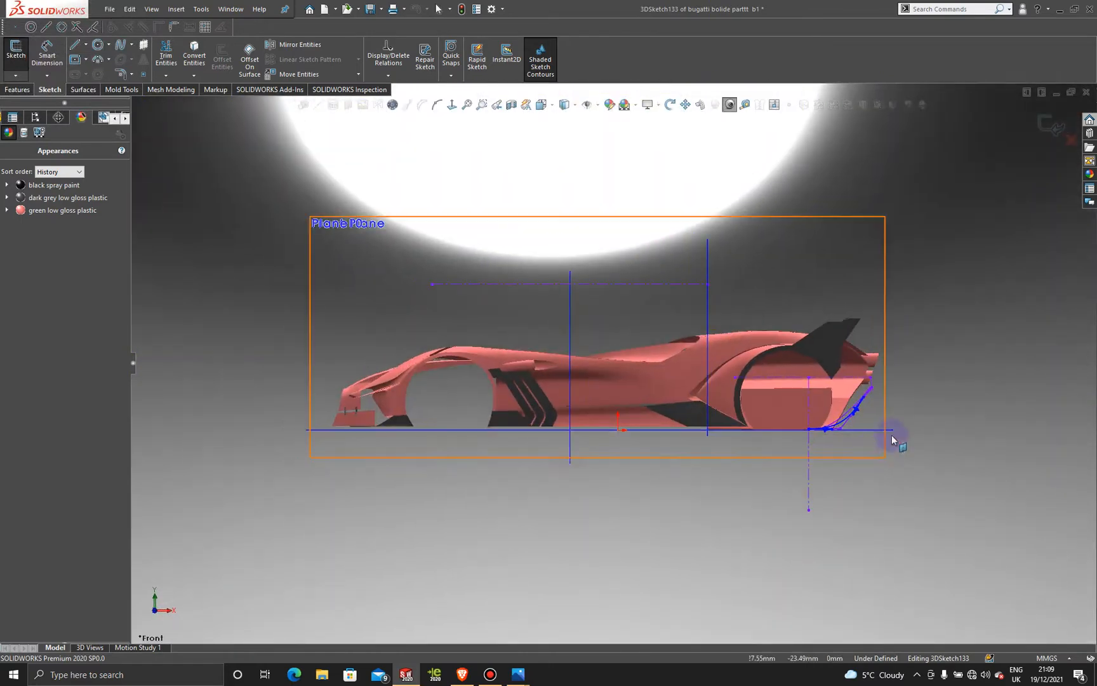
scroll(816, 432, "down", 5)
scroll(756, 406, "down", 1)
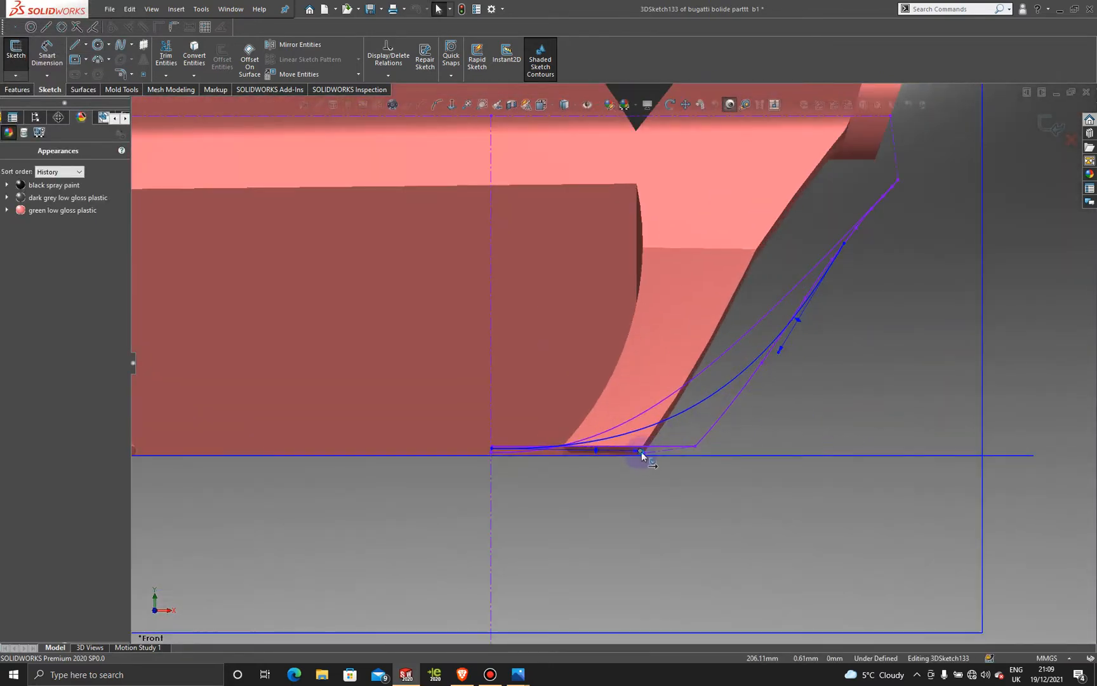
left_click_drag(643, 454, 613, 447)
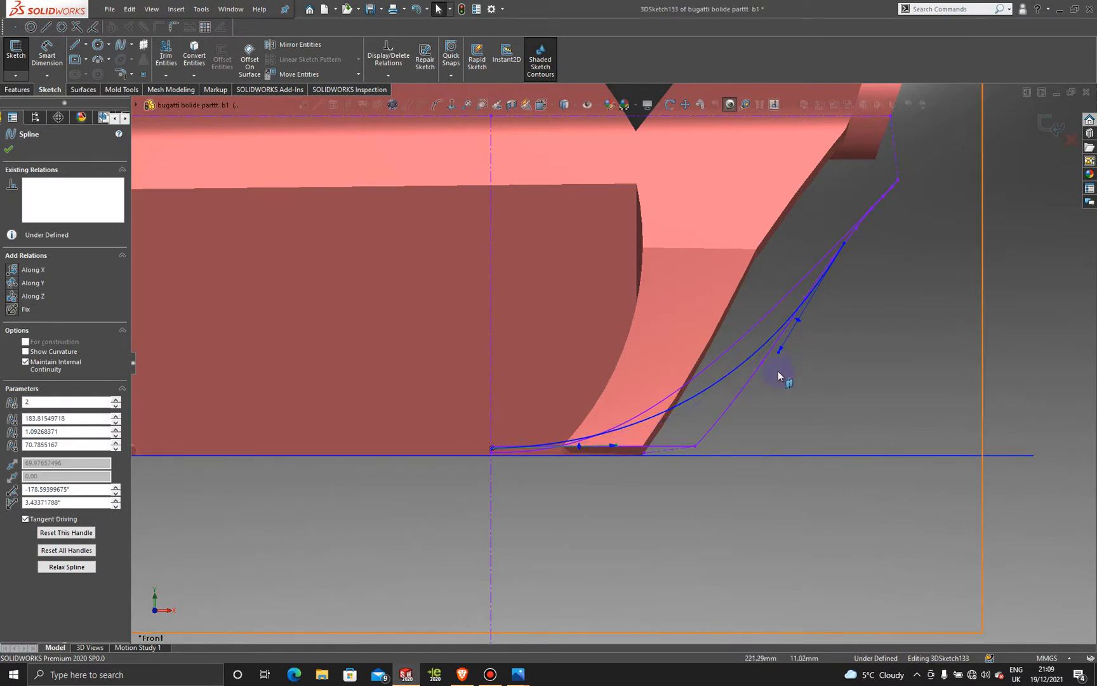
left_click_drag(773, 354, 751, 328)
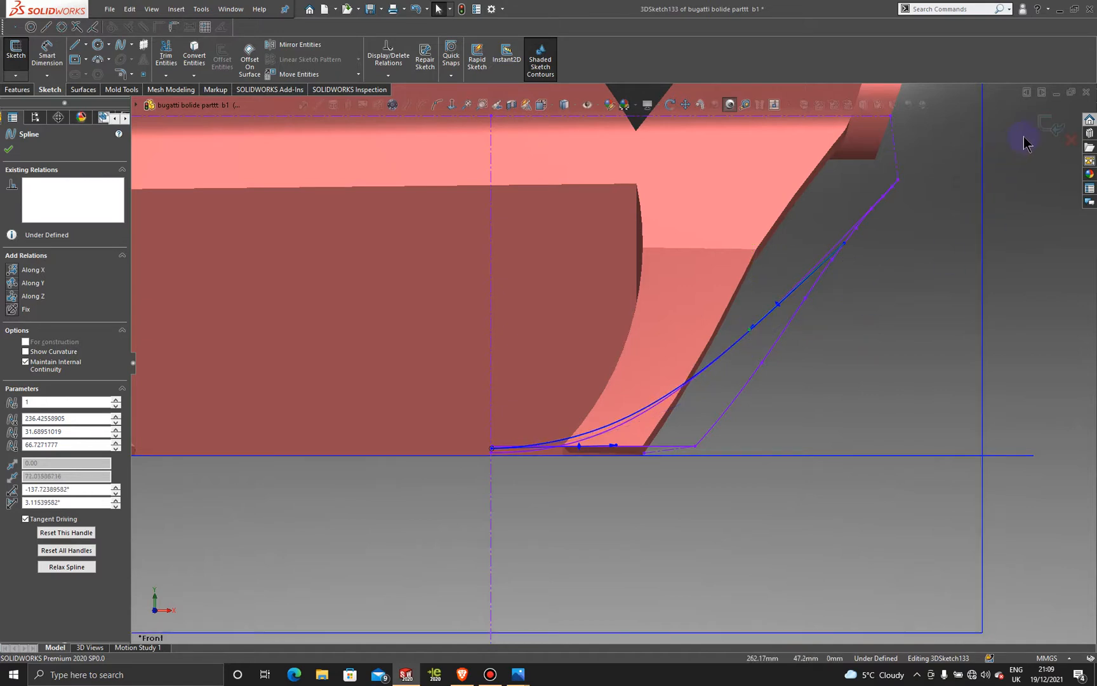
left_click(1041, 122)
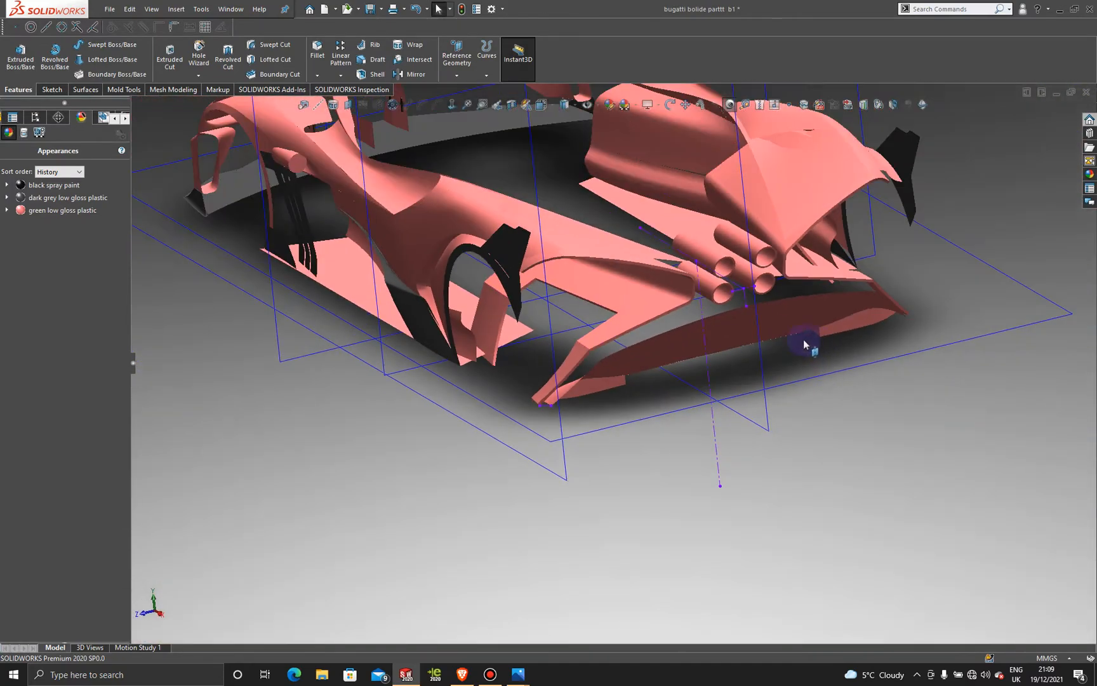
Step: Examine the rebuilt rear diffuser surface and its mirrored half from the side, rear and underside
middle_click_drag(804, 344, 859, 335)
scroll(787, 338, "up", 3)
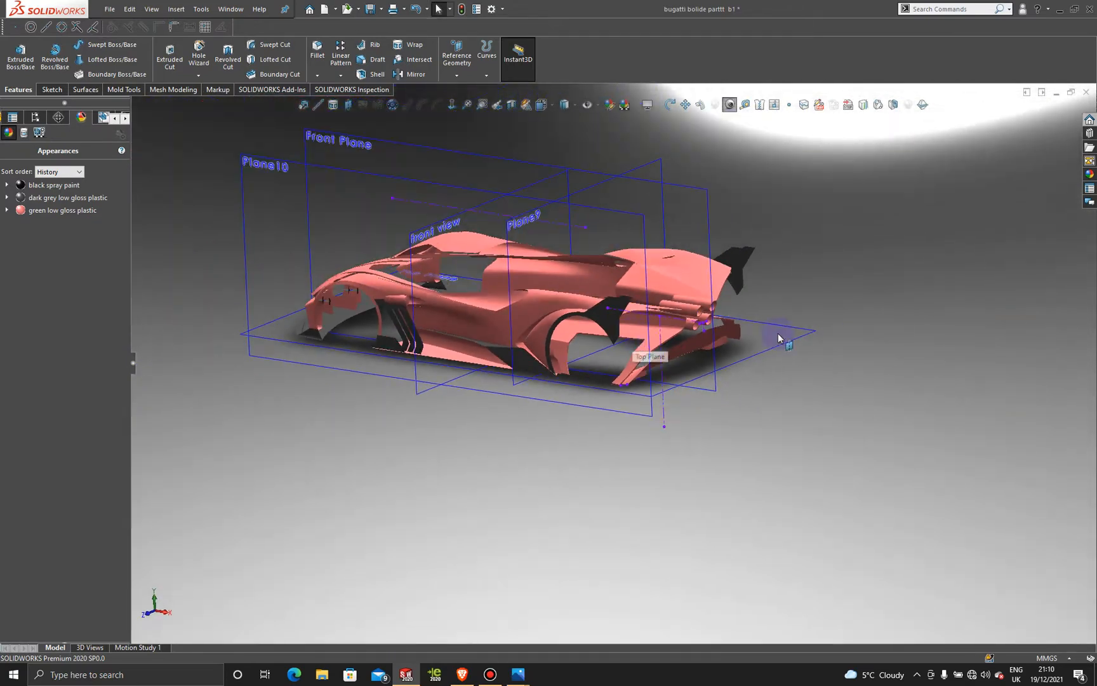
scroll(526, 390, "up", 3)
middle_click_drag(525, 390, 429, 377)
scroll(440, 364, "down", 3)
scroll(419, 381, "up", 6)
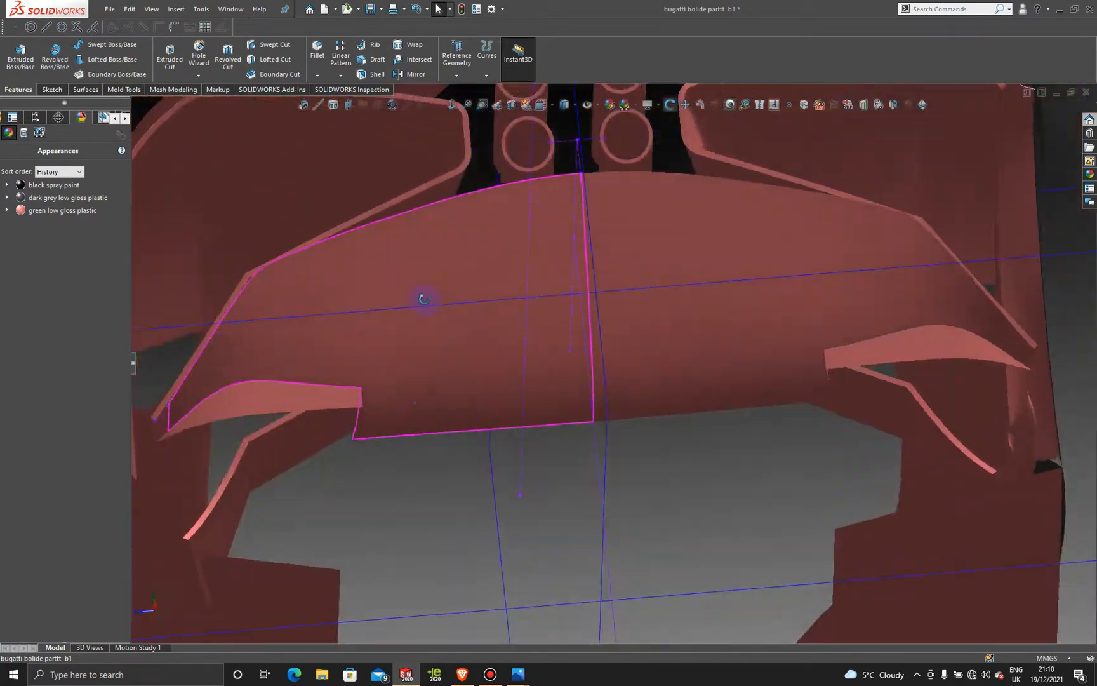
middle_click_drag(424, 299, 586, 350)
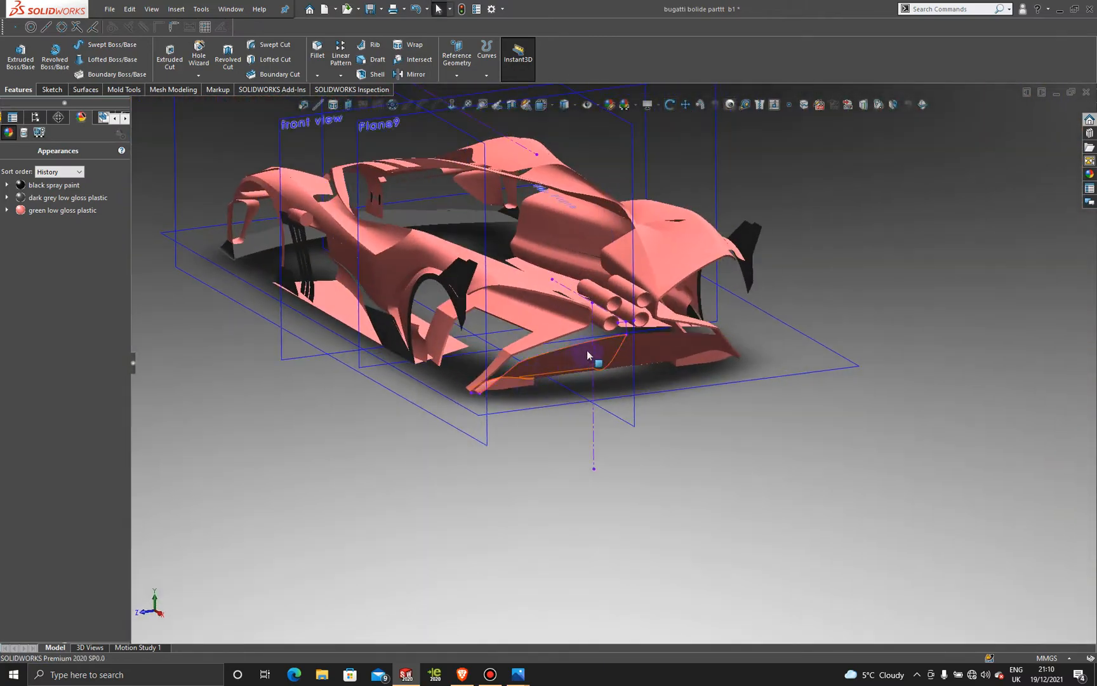
scroll(586, 355, "down", 3)
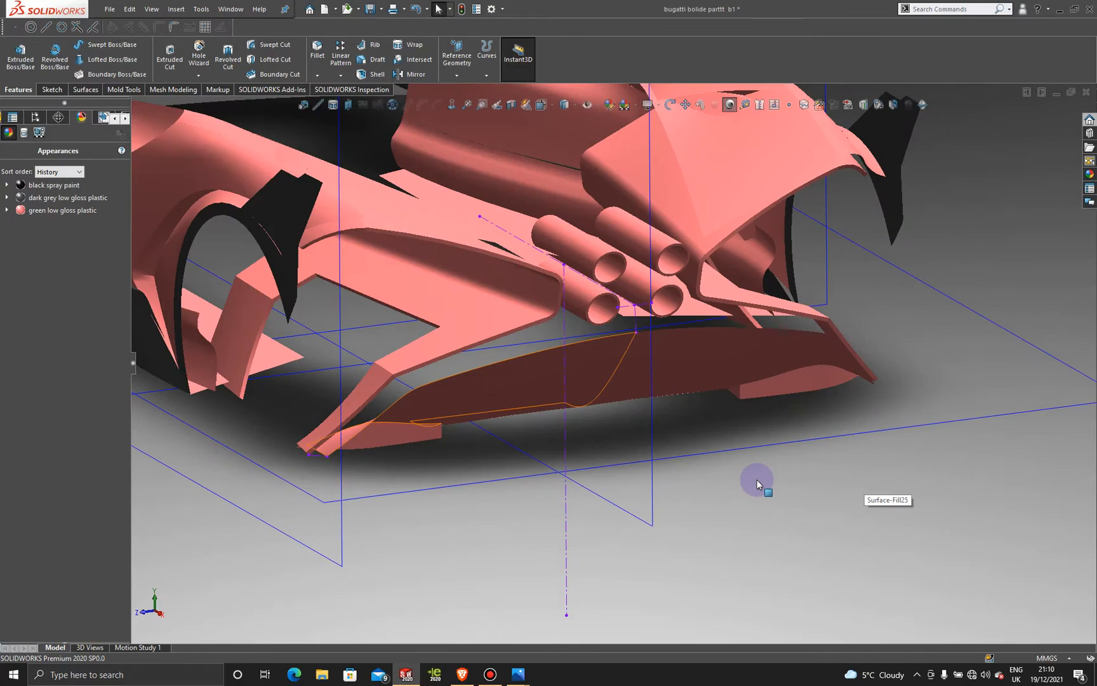
Step: Flatten the upper end of the centreline spline in 3DSketch131 from the front view, angling its upper tangent handle to about -140°
mouse_move(757, 480)
middle_mouse_down()
mouse_move(676, 400)
mouse_move(646, 420)
mouse_move(666, 492)
mouse_move(657, 424)
mouse_move(686, 437)
mouse_move(635, 372)
middle_mouse_up()
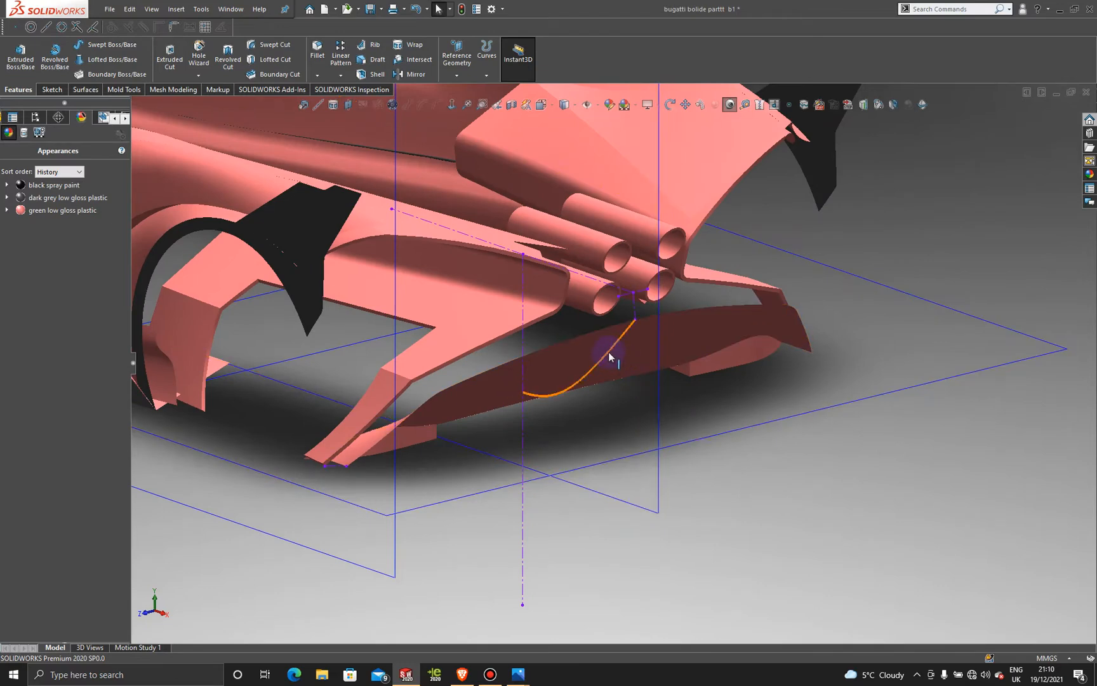
left_click(594, 360)
double_click(602, 362)
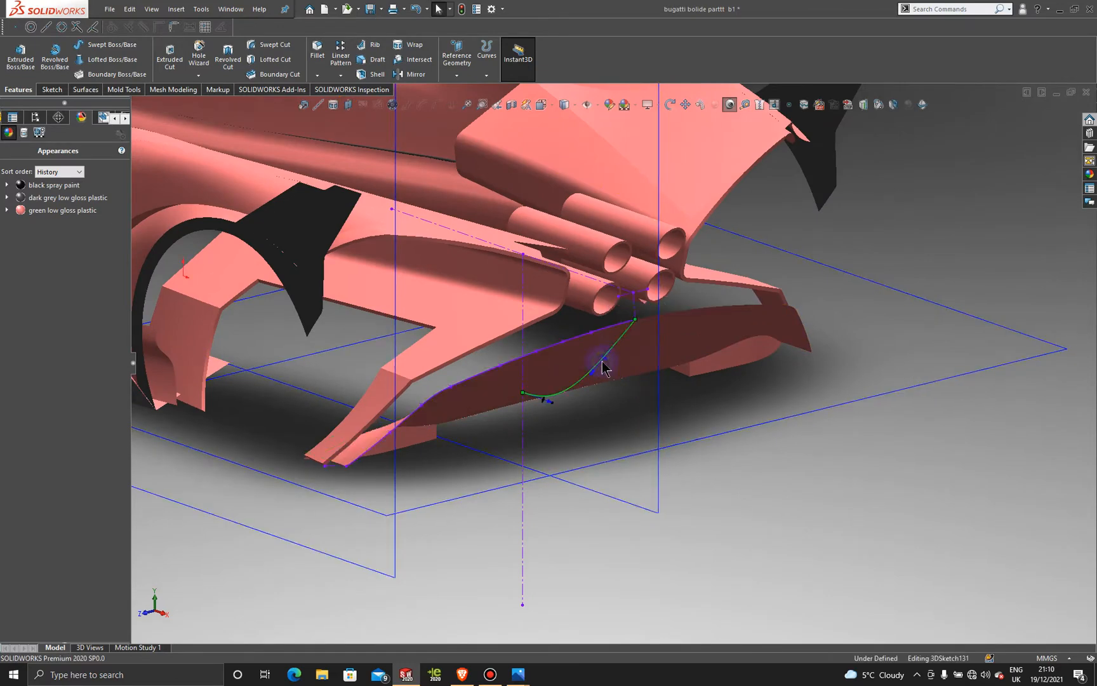
right_click(602, 364)
left_click(612, 327)
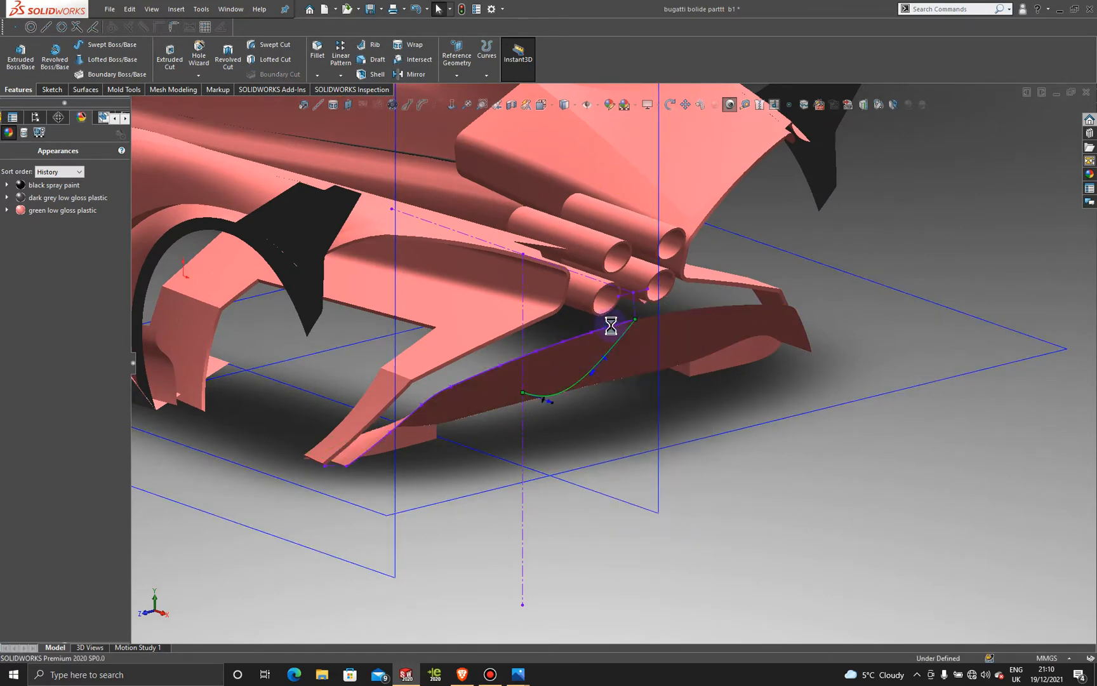
key("space")
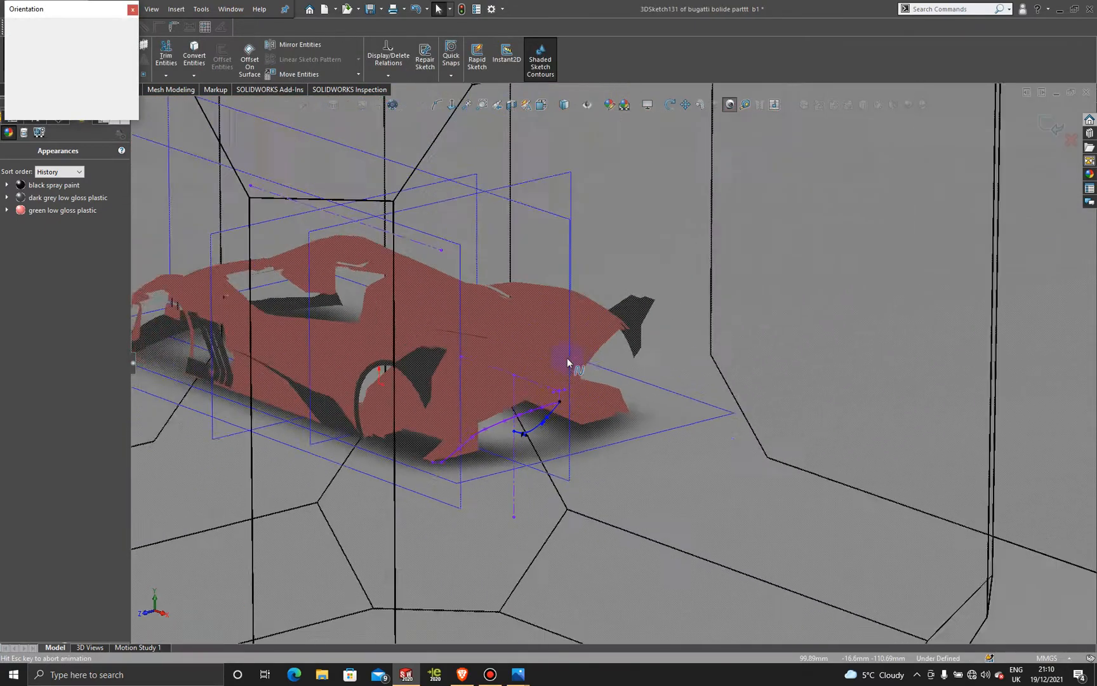
left_click(414, 438)
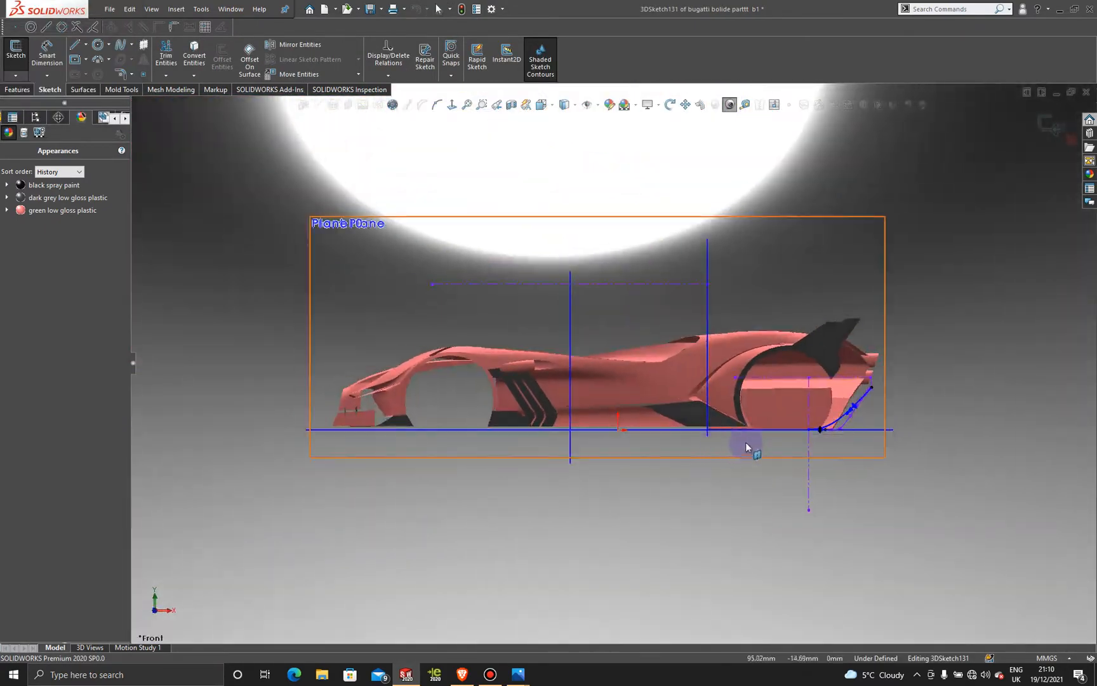
scroll(815, 424, "down", 5)
scroll(813, 421, "down", 3)
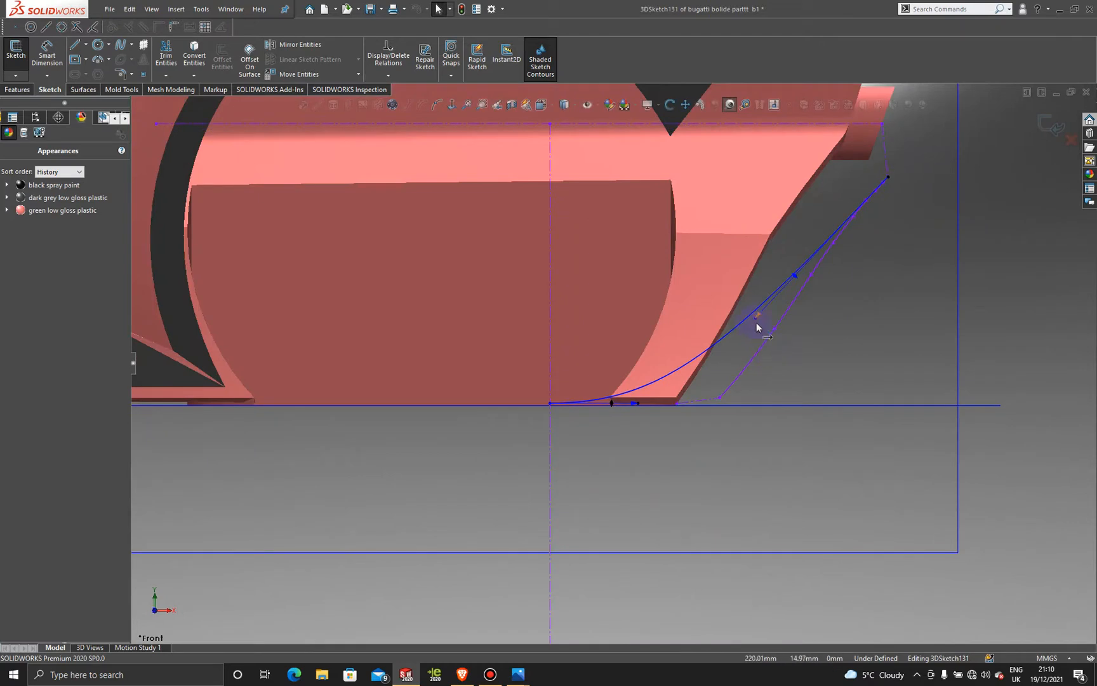
left_click_drag(752, 313, 750, 304)
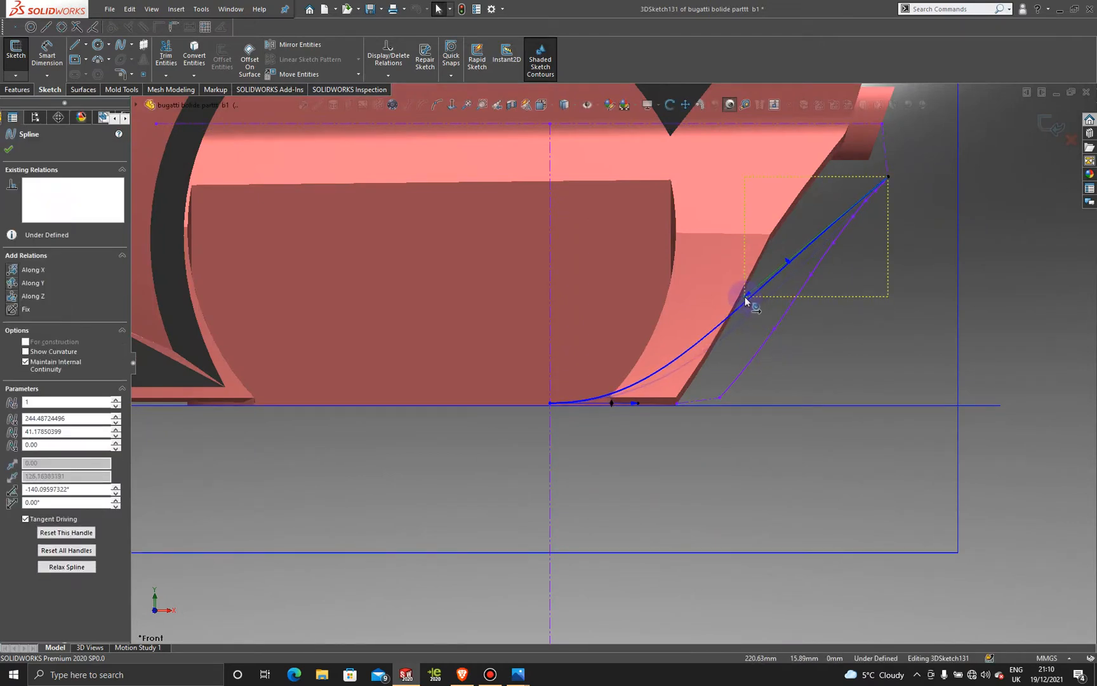
left_click(1058, 122)
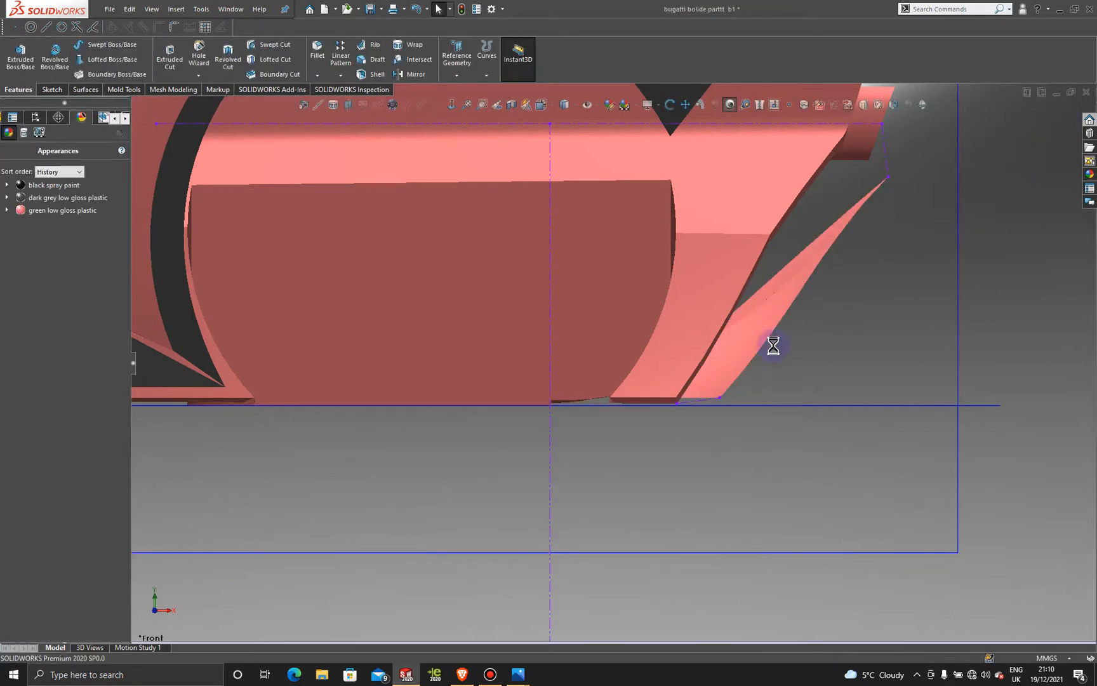
Step: Flatten the upper end of the outer profile spline in 3DSketch133 from the front view, angling its upper tangent handle to about -149°
mouse_move(772, 343)
middle_mouse_down()
mouse_move(735, 356)
mouse_move(661, 343)
mouse_move(623, 356)
mouse_move(909, 463)
mouse_move(862, 387)
mouse_move(720, 400)
mouse_move(774, 382)
mouse_move(815, 424)
mouse_move(711, 357)
middle_mouse_up()
scroll(711, 357, "down", 1)
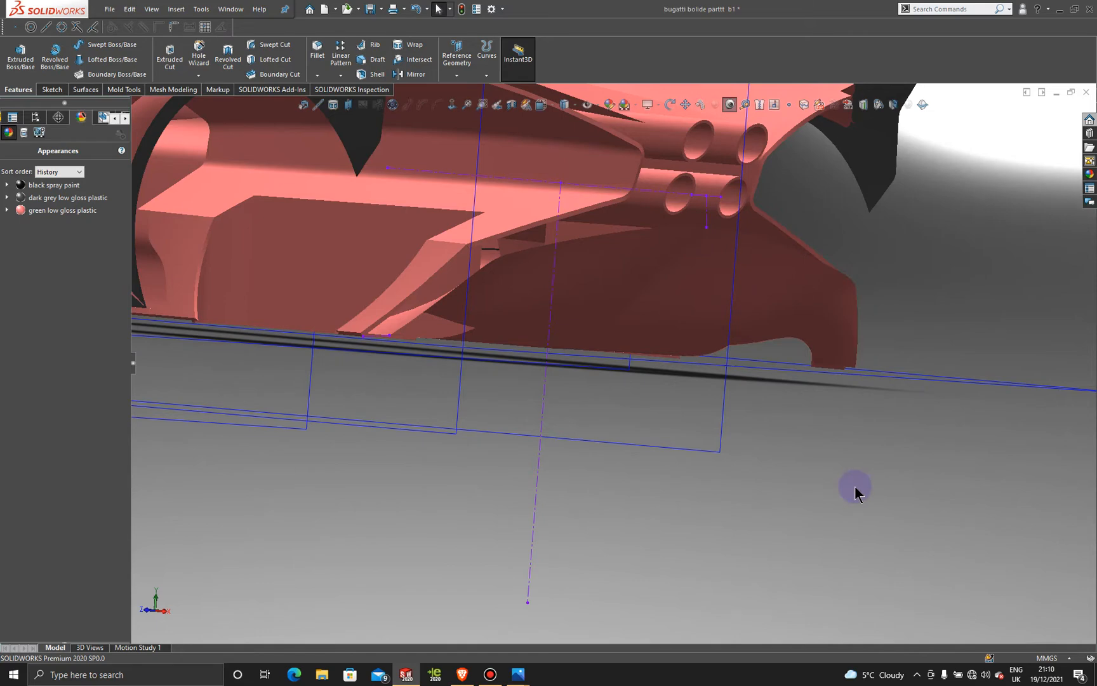
middle_click_drag(613, 414, 600, 449)
left_click(546, 290)
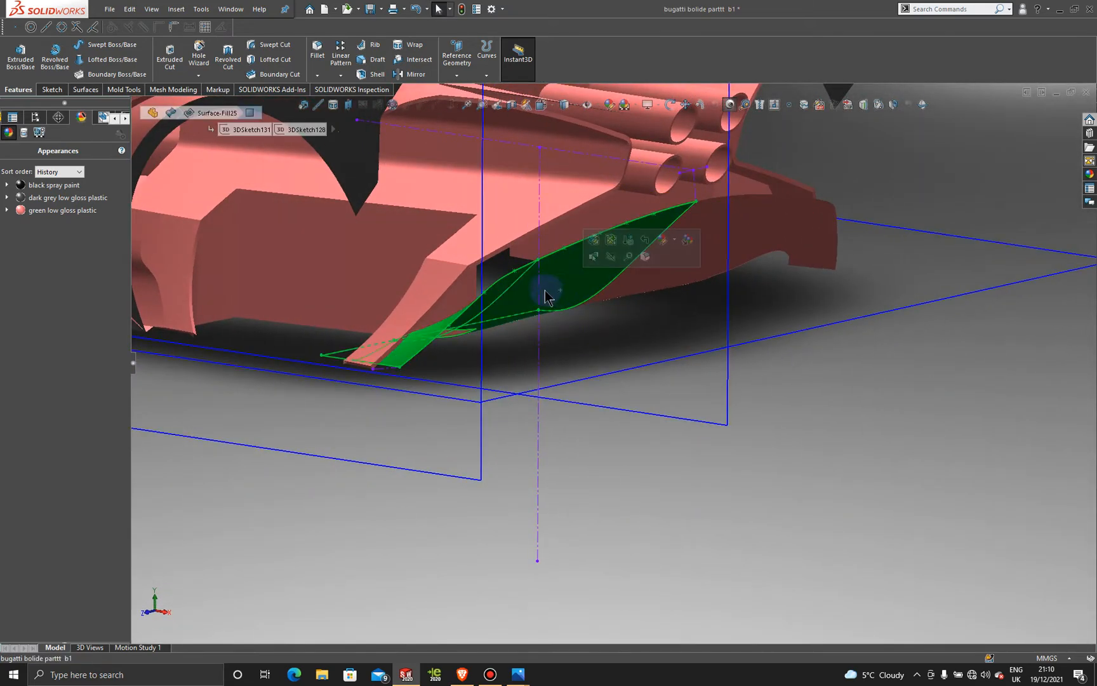
double_click(512, 290)
right_click(510, 291)
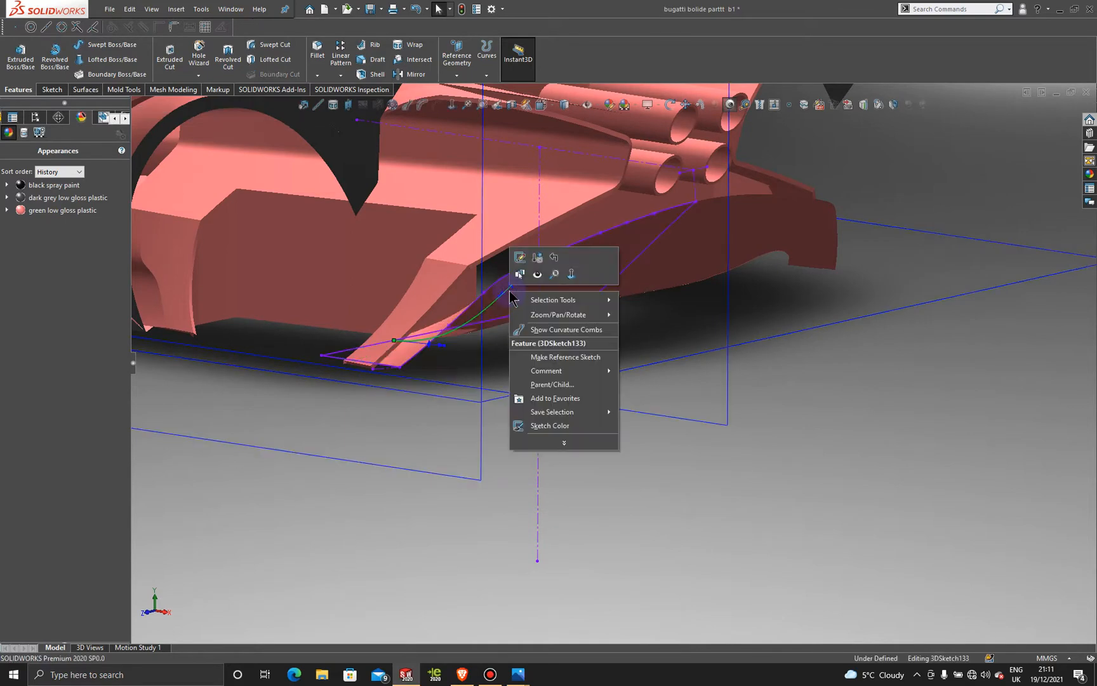
left_click(520, 258)
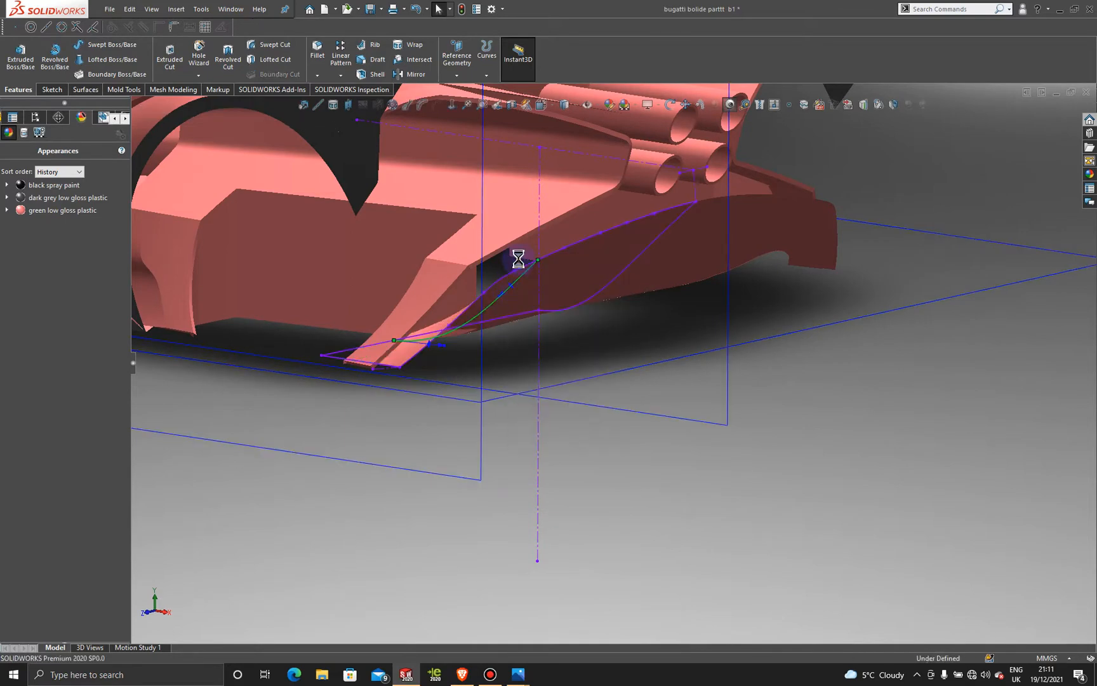
key("space")
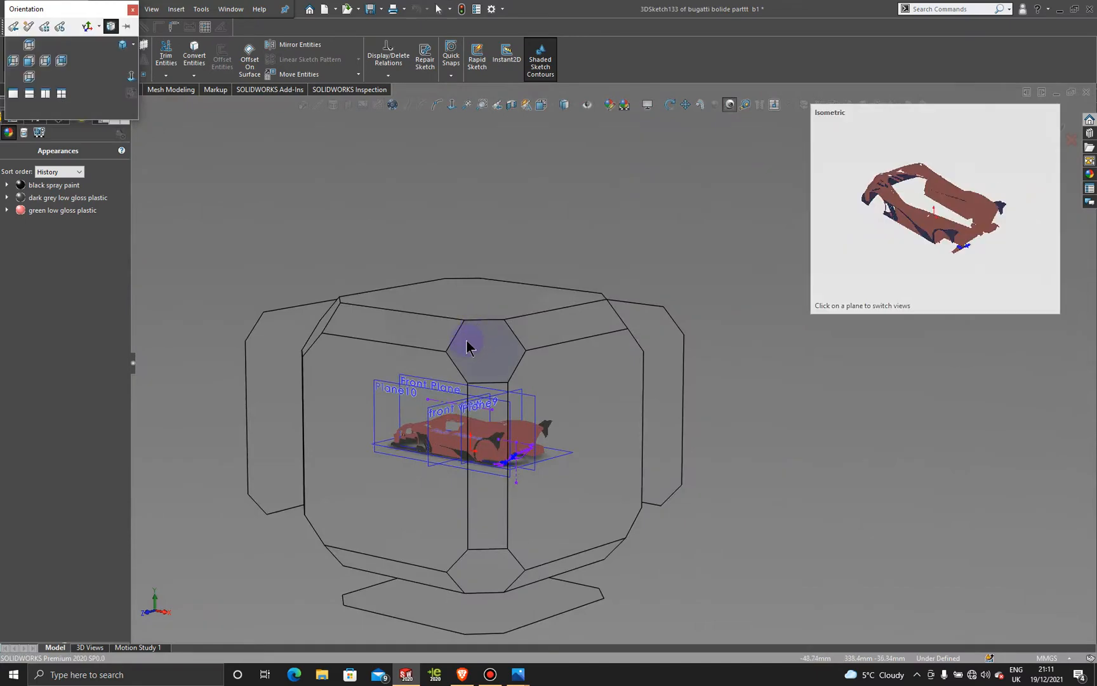
left_click(415, 466)
scroll(844, 431, "down", 10)
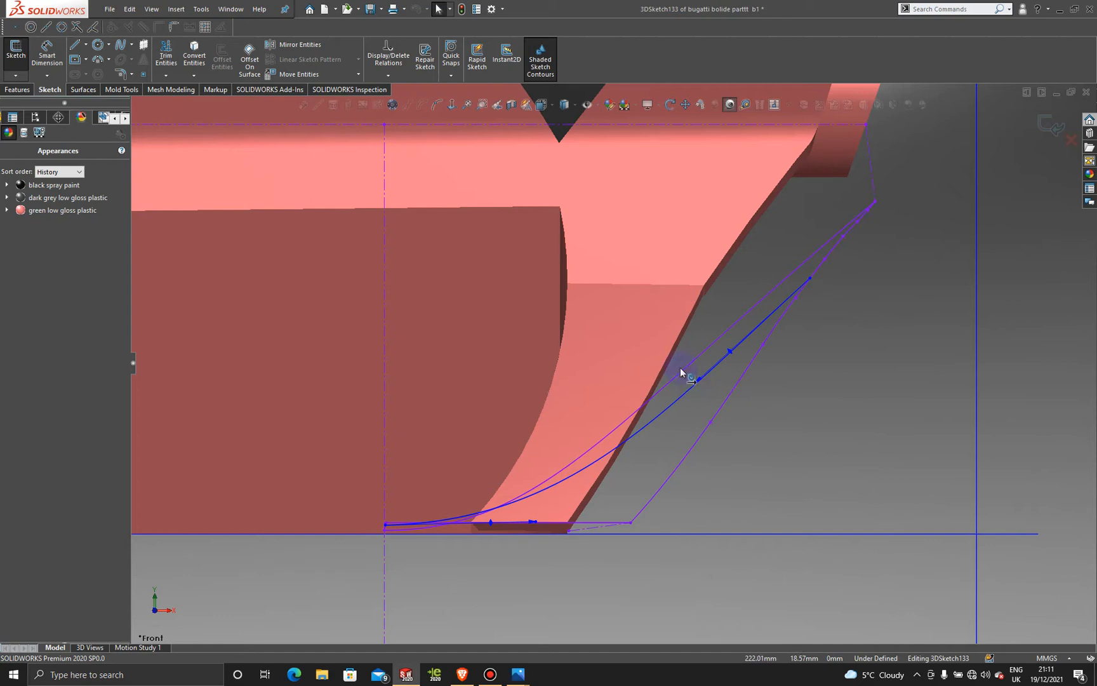
mouse_move(680, 372)
left_mouse_down()
mouse_move(666, 350)
mouse_move(677, 358)
left_mouse_up()
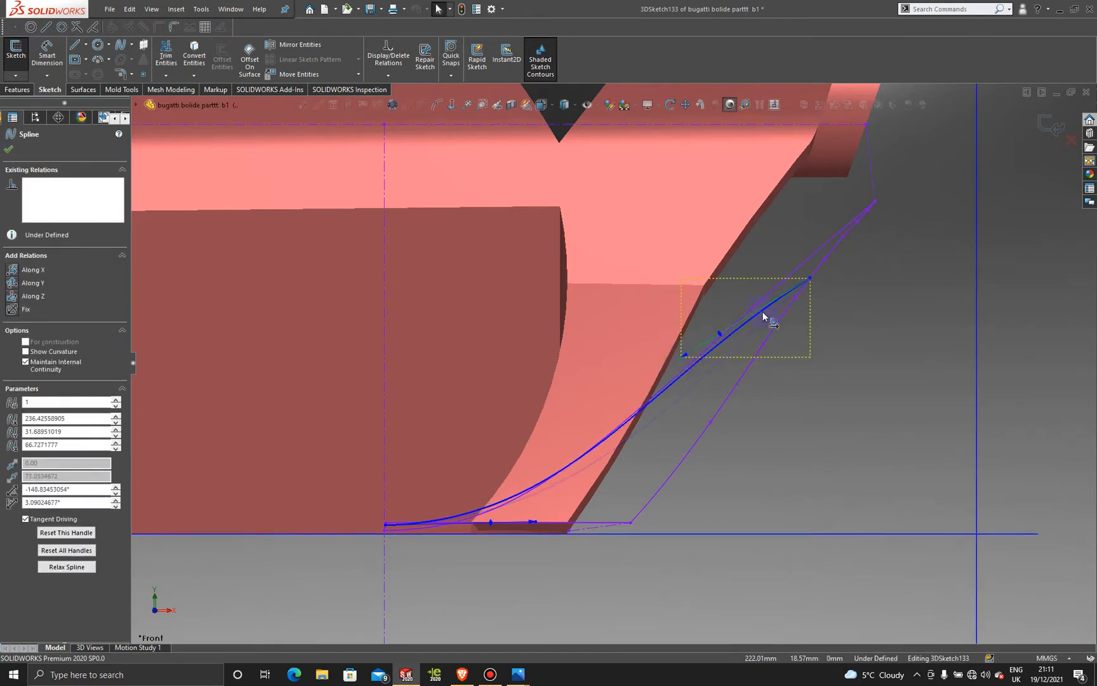
left_click(1056, 131)
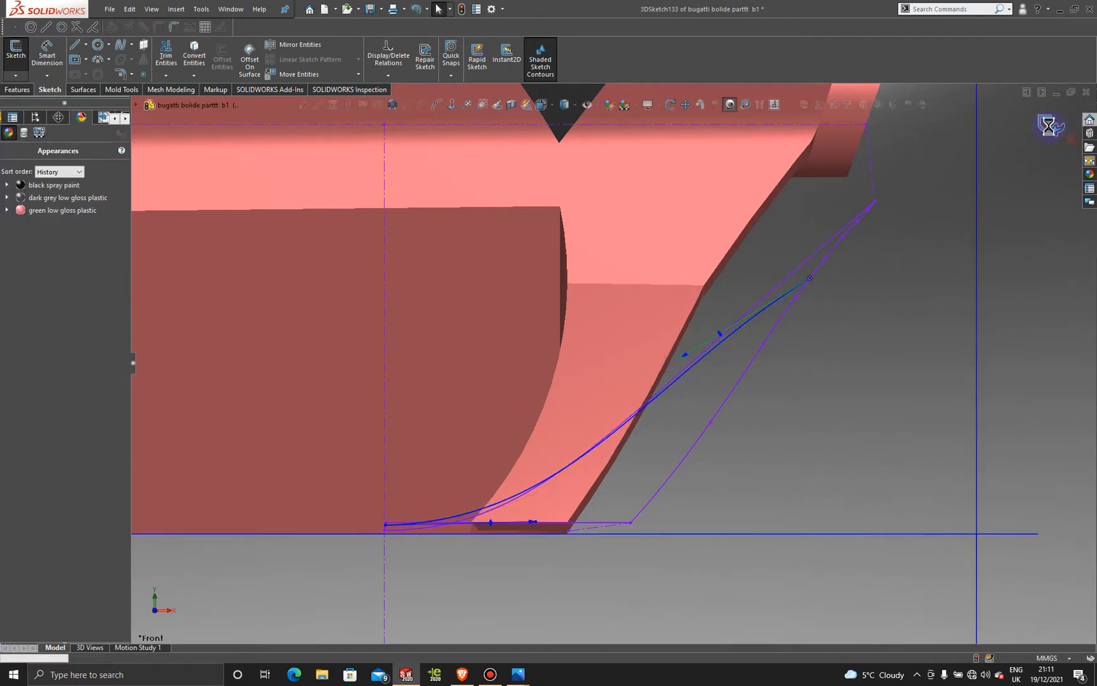
left_click(1049, 132)
Step: Knit the rear diffuser surface and its mirrored half into a single surface
mouse_move(680, 489)
middle_mouse_down()
mouse_move(666, 417)
mouse_move(675, 438)
mouse_move(766, 483)
mouse_move(675, 480)
mouse_move(688, 539)
mouse_move(654, 417)
middle_mouse_up()
scroll(677, 439, "up", 3)
scroll(930, 362, "down", 4)
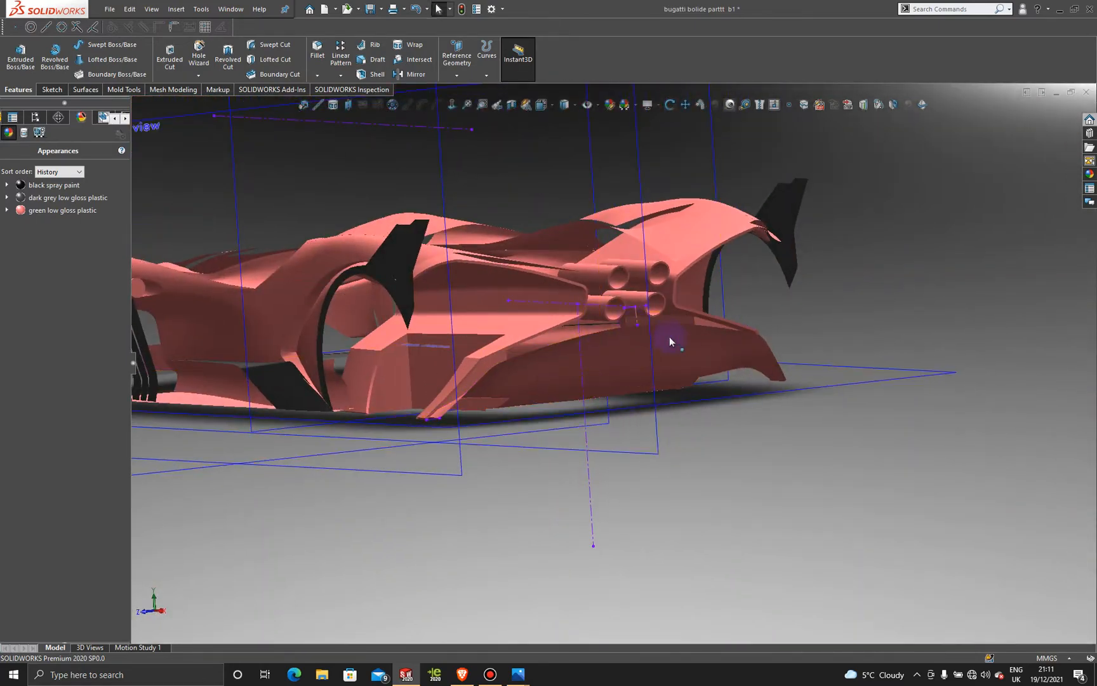
middle_click_drag(624, 489, 620, 520)
scroll(680, 438, "up", 3)
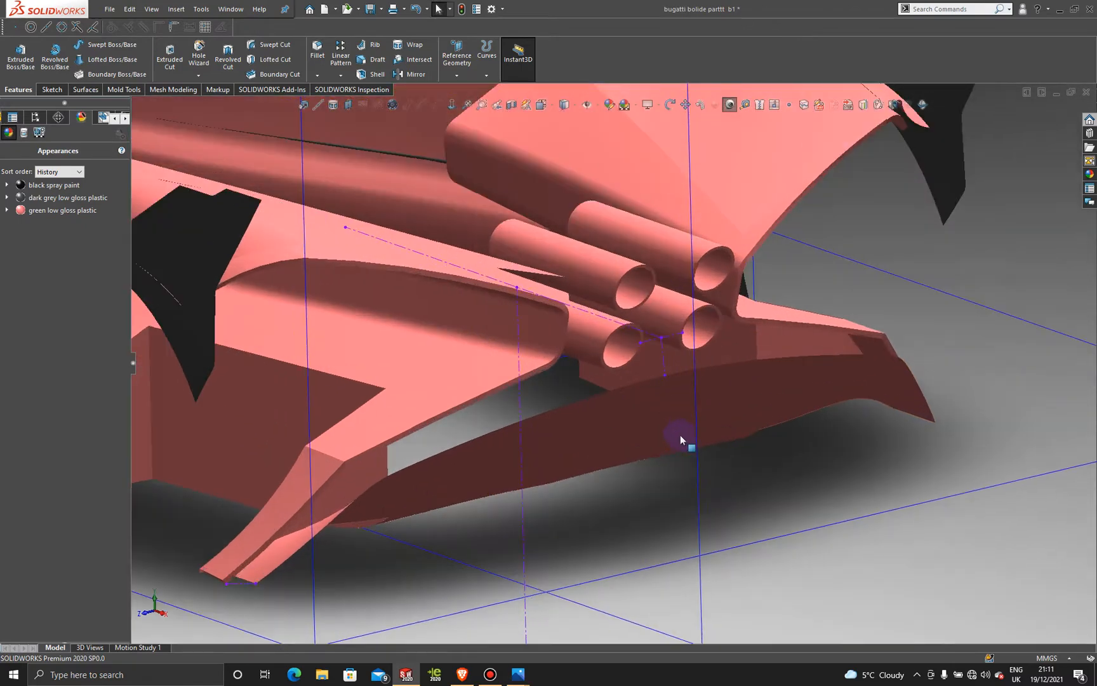
middle_click_drag(688, 511, 629, 499)
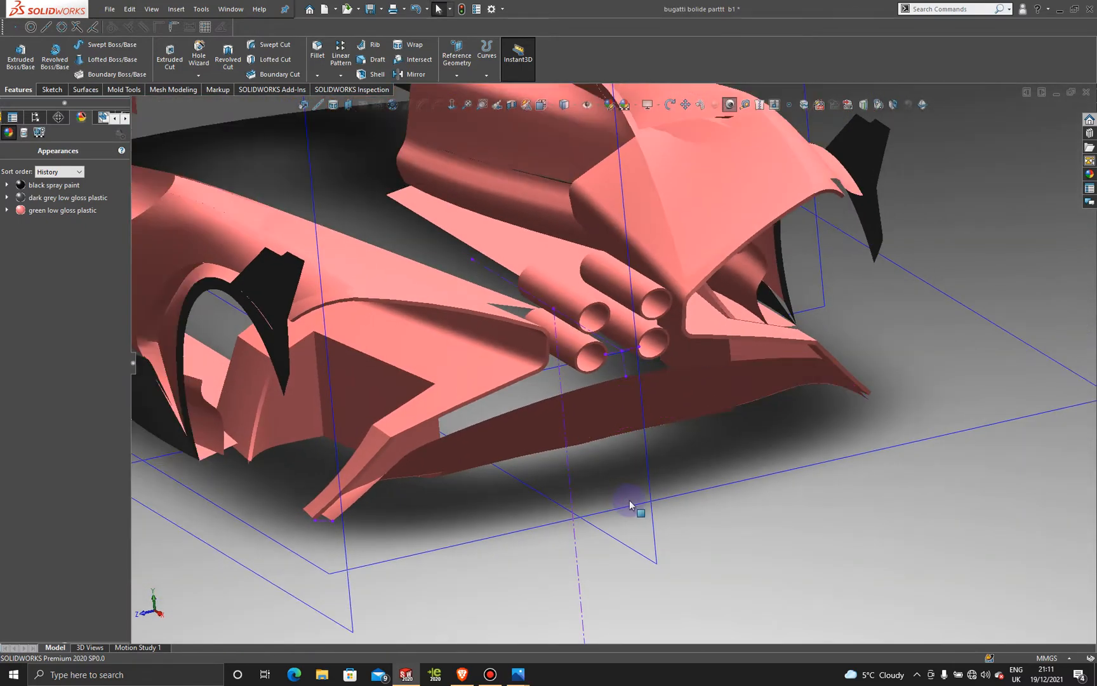
left_click(52, 90)
left_click(13, 89)
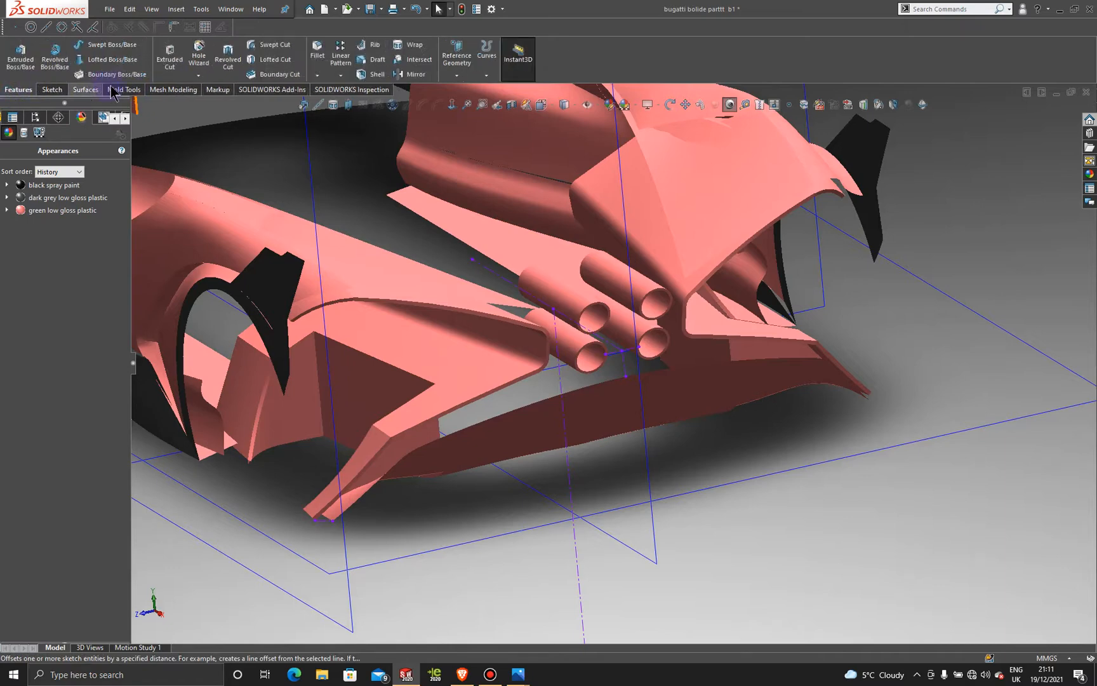
left_click(86, 90)
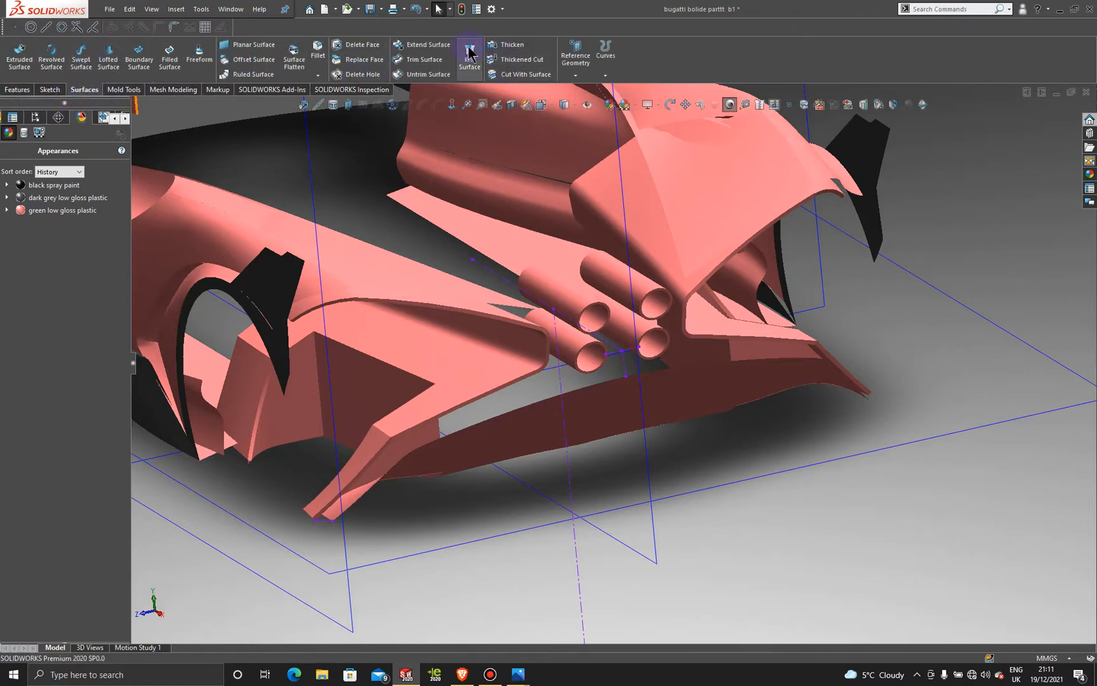
left_click(680, 392)
left_click(561, 412)
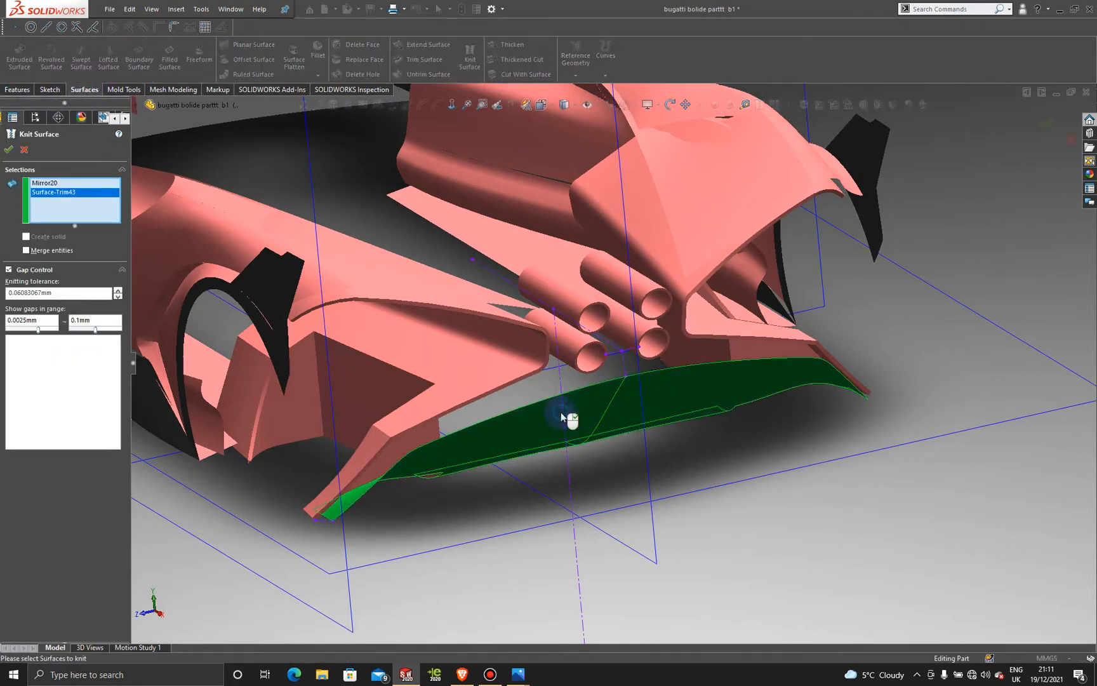
left_click(8, 149)
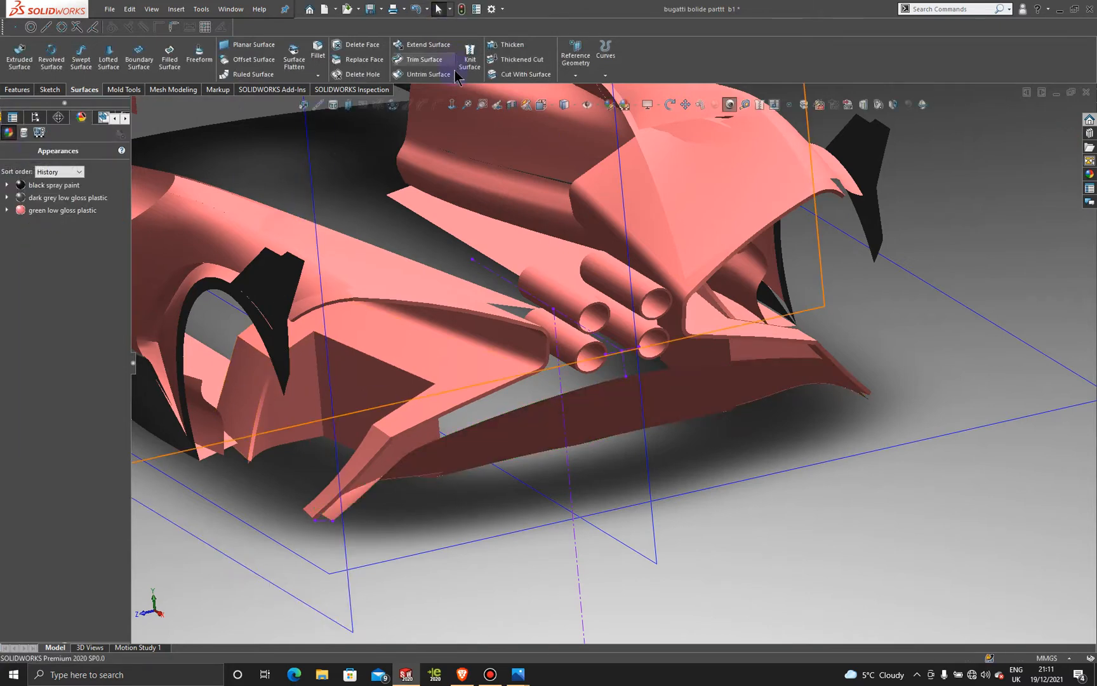
Step: Thicken the knitted rear diffuser surface by 1 mm, with the result merged
left_click(599, 404)
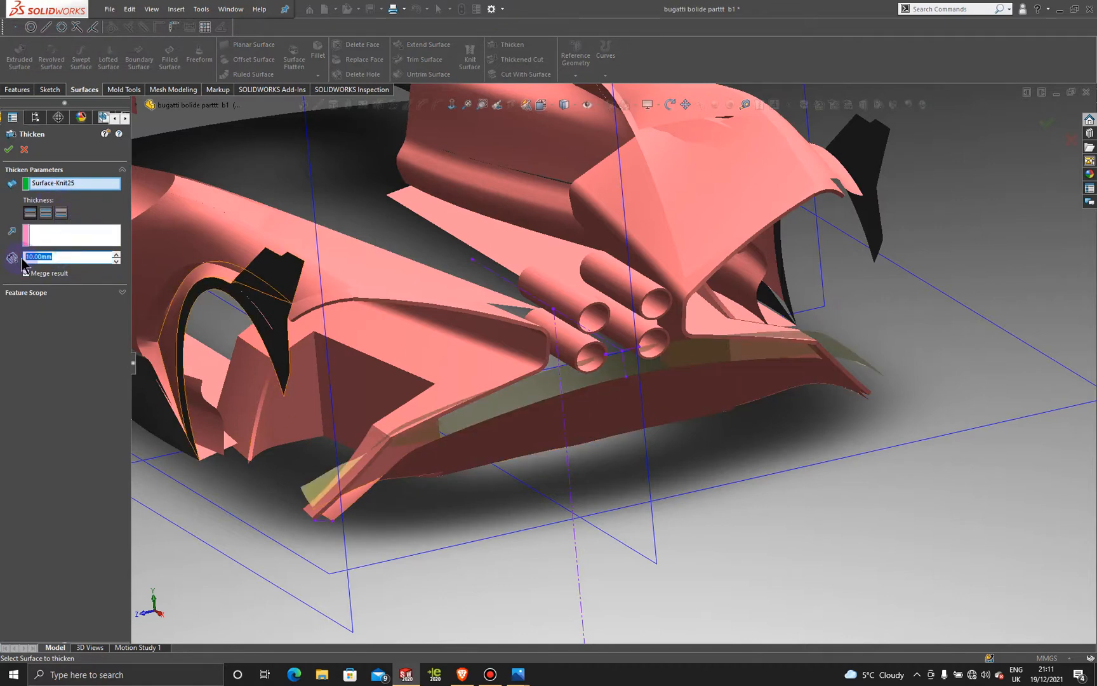
type("1")
key("Return")
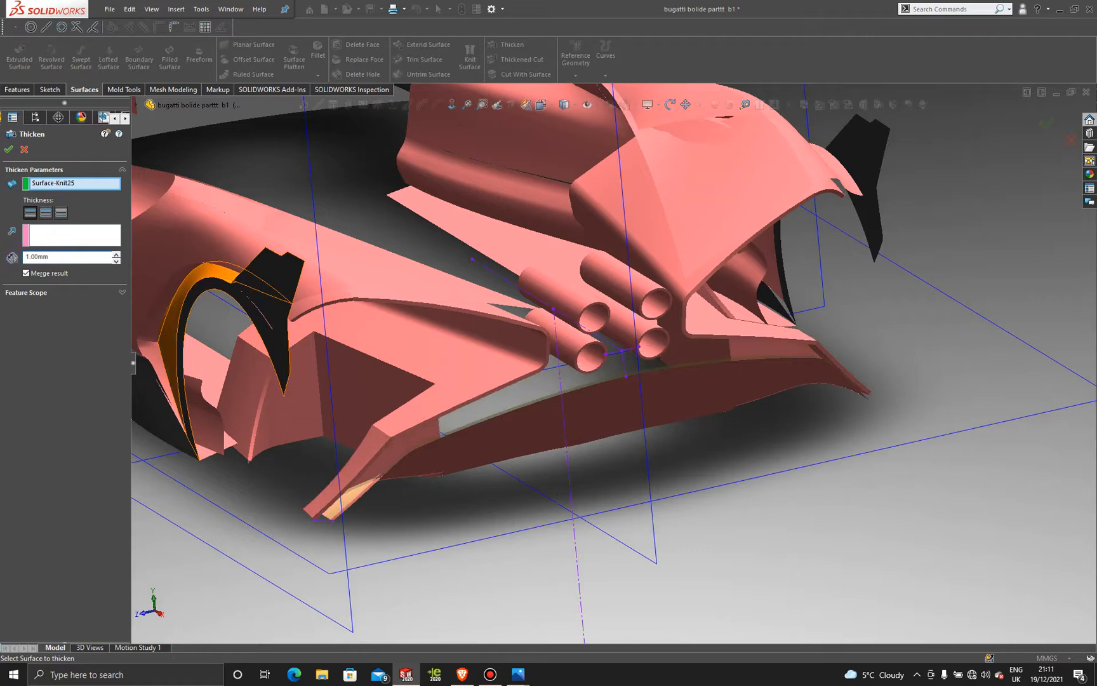
left_click(9, 150)
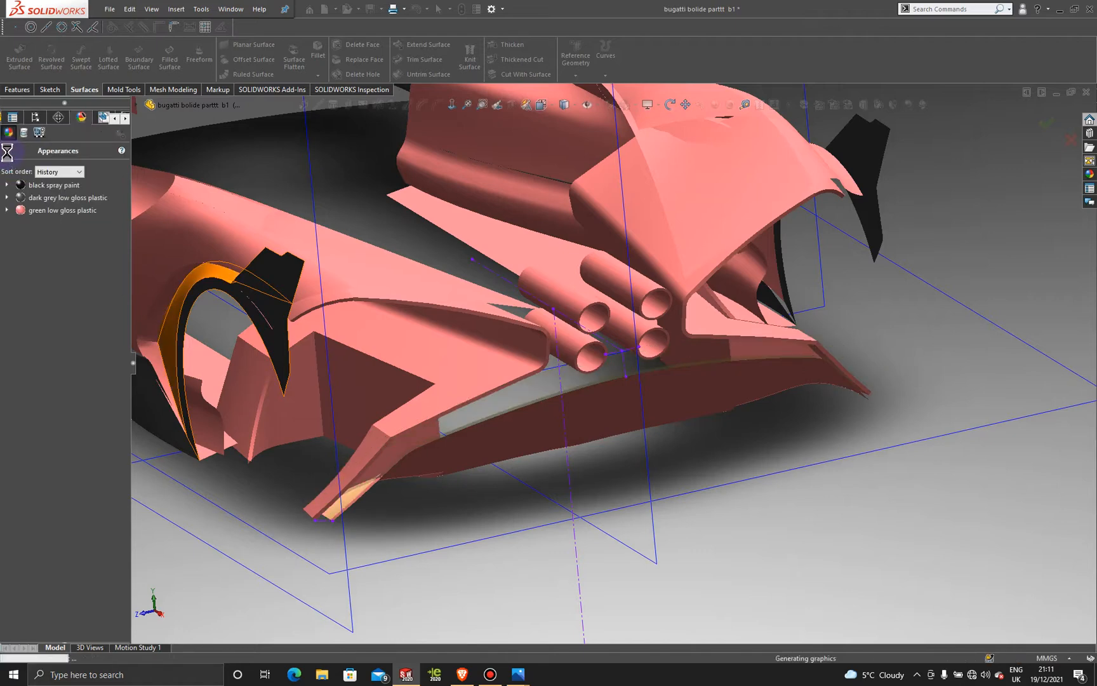
Step: Examine the thickened rear diffuser from the side and rear, and compare it with the rear reference photo 06_bolide_heck.jpg
middle_click_drag(823, 624, 446, 472)
scroll(515, 483, "up", 3)
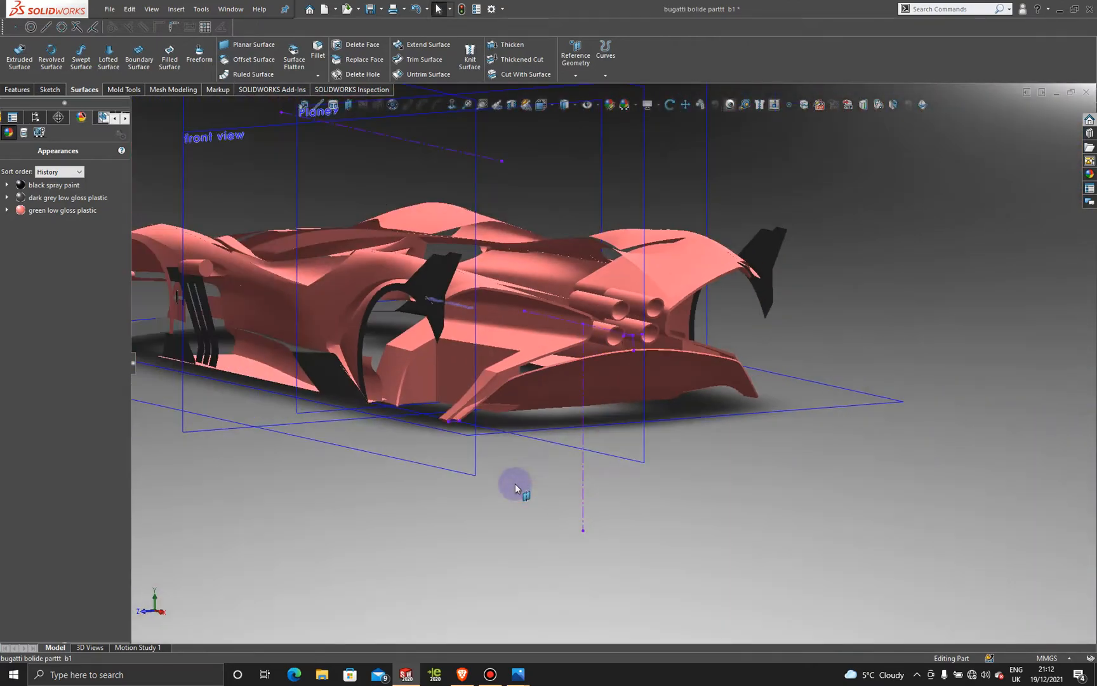
middle_click_drag(587, 424, 666, 424)
scroll(692, 413, "down", 5)
scroll(683, 478, "up", 2)
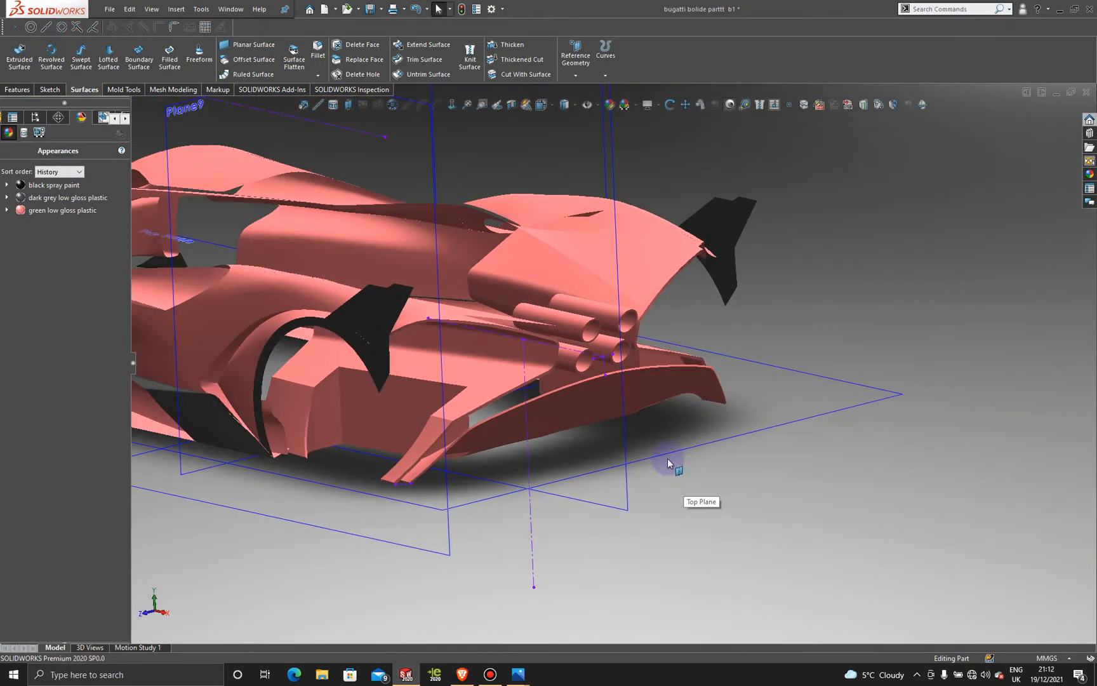
middle_click_drag(668, 462, 698, 443)
scroll(690, 447, "down", 1)
scroll(664, 417, "down", 2)
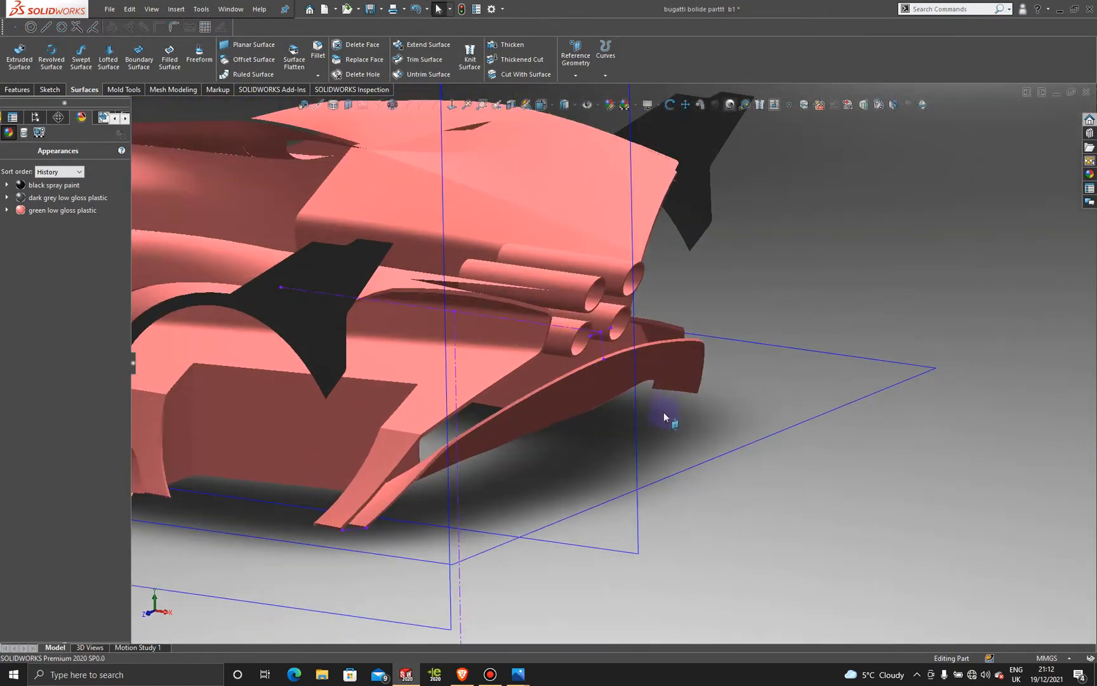
middle_click_drag(567, 467, 527, 484)
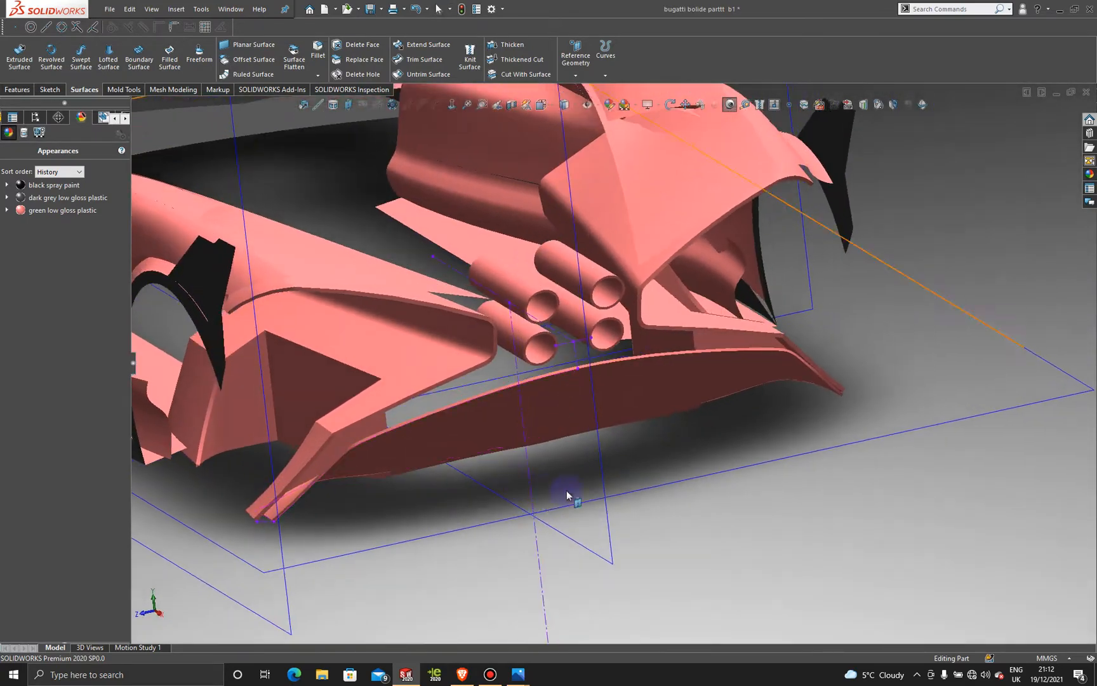
scroll(582, 424, "up", 3)
middle_click_drag(583, 423, 531, 623)
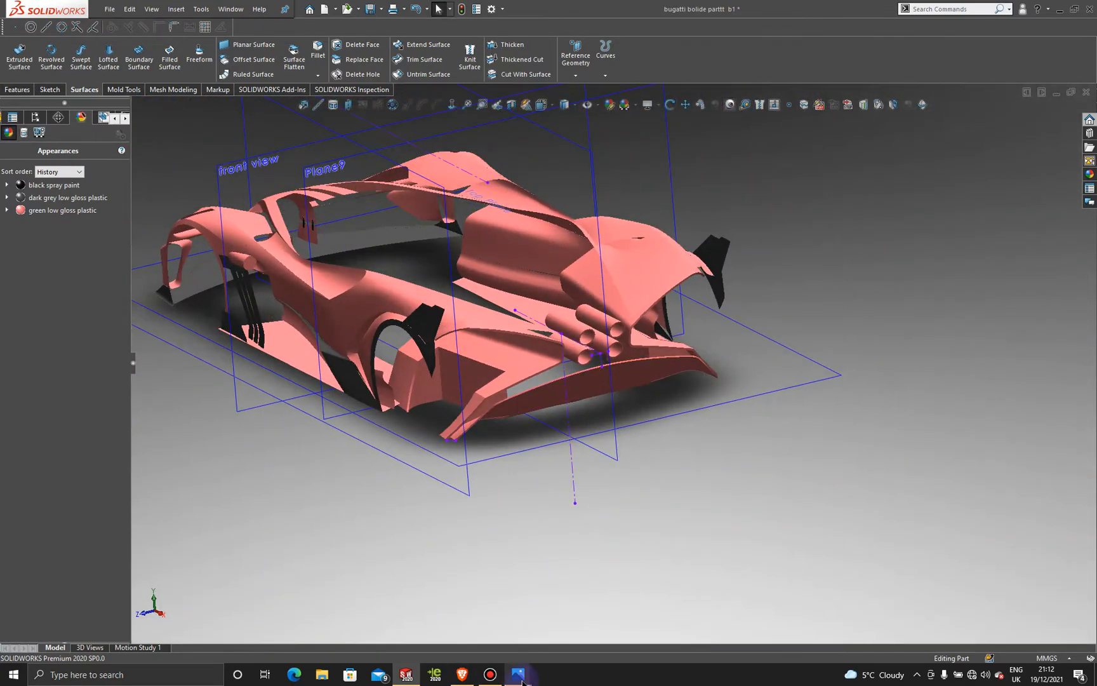
mouse_move(520, 676)
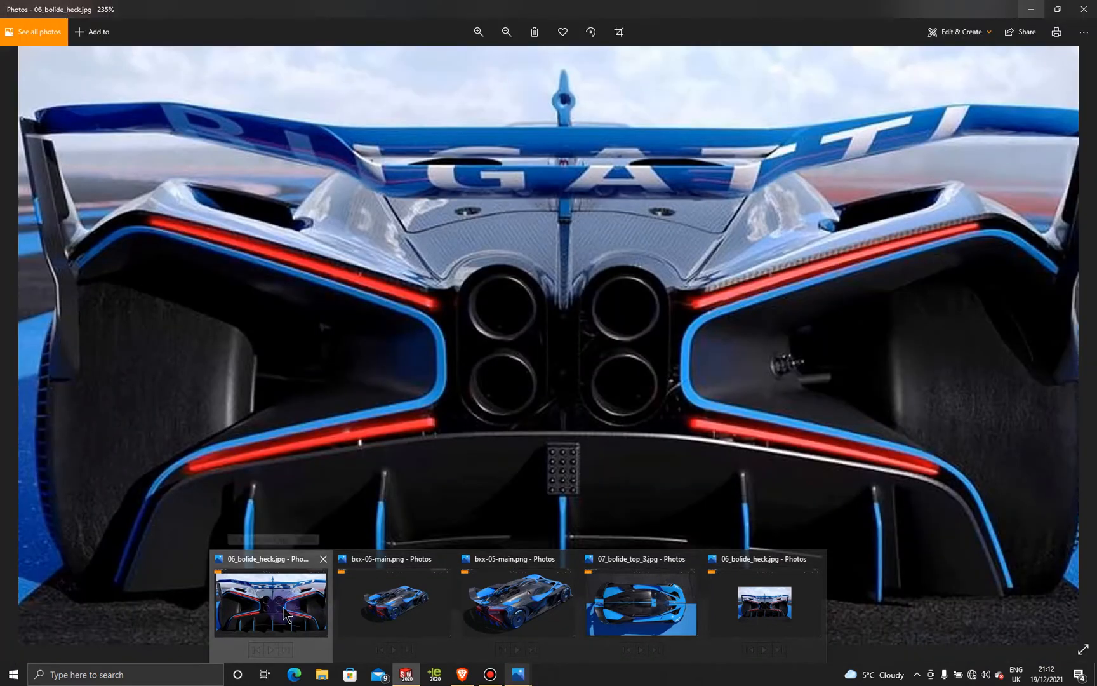
left_click(273, 600)
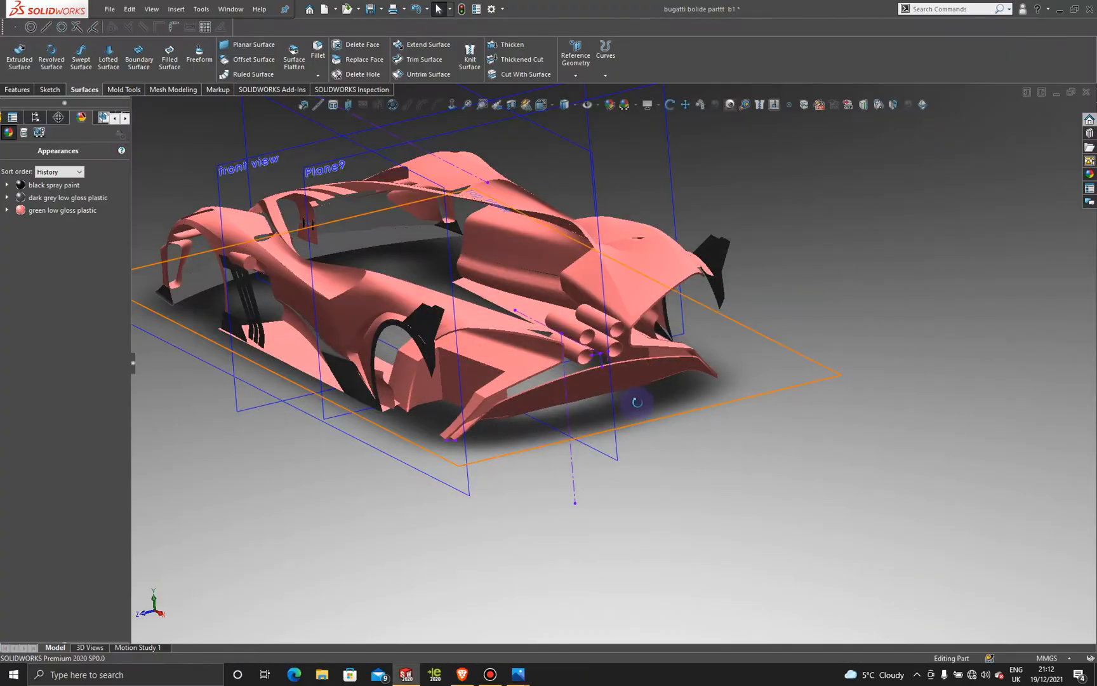
Step: Activate <Default>_Display State 1 to show the blueprint pictures and view the car from the front orientation
middle_click_drag(657, 451, 703, 380)
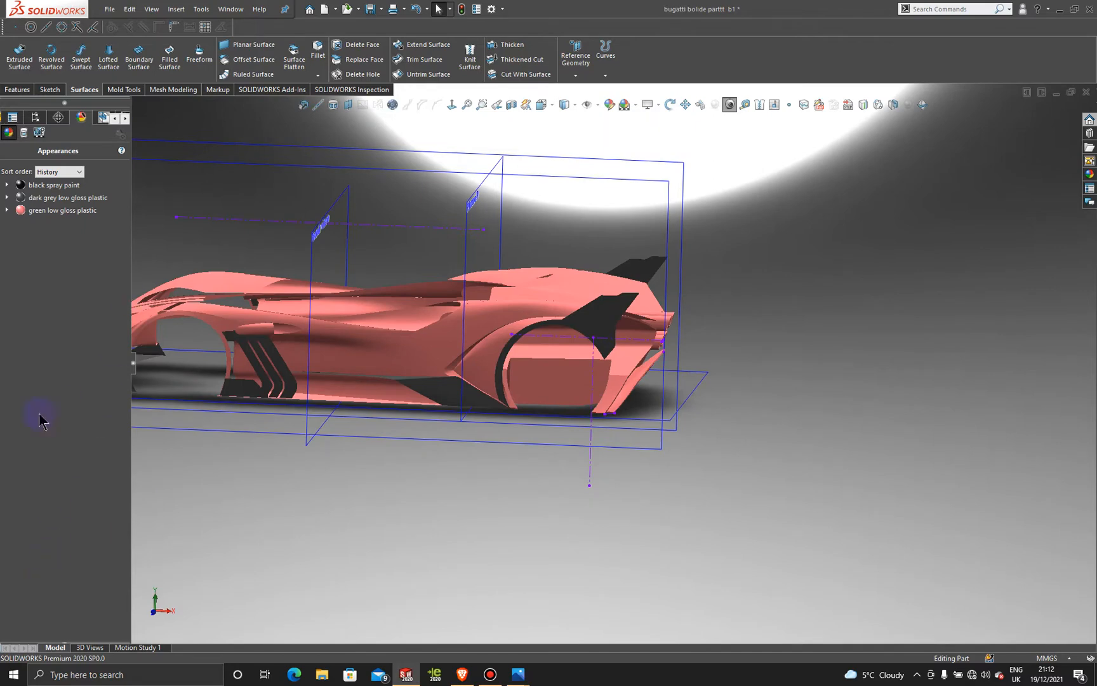
left_click_drag(130, 149, 213, 151)
scroll(414, 305, "up", 3)
scroll(444, 304, "down", 2)
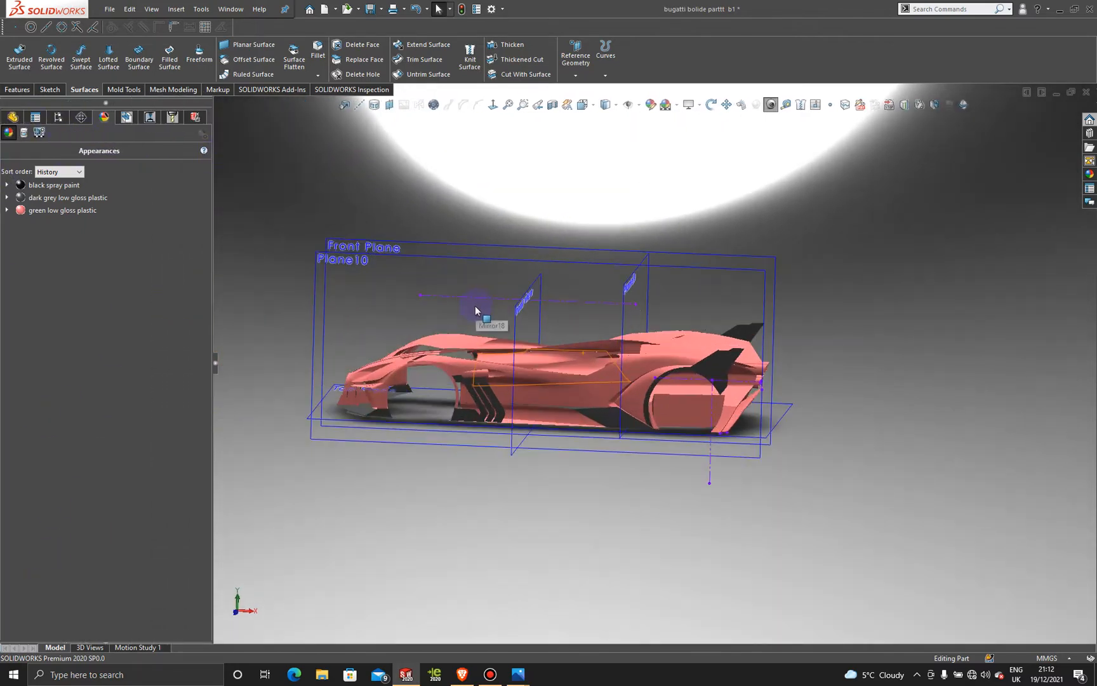
left_click(59, 118)
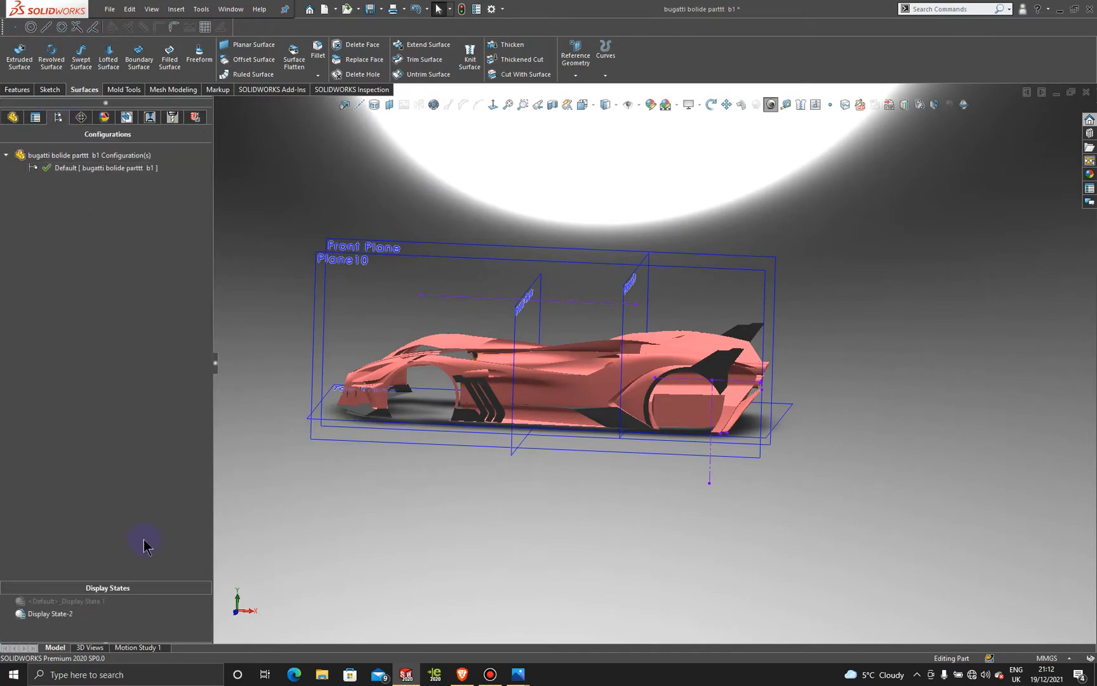
left_click(87, 604)
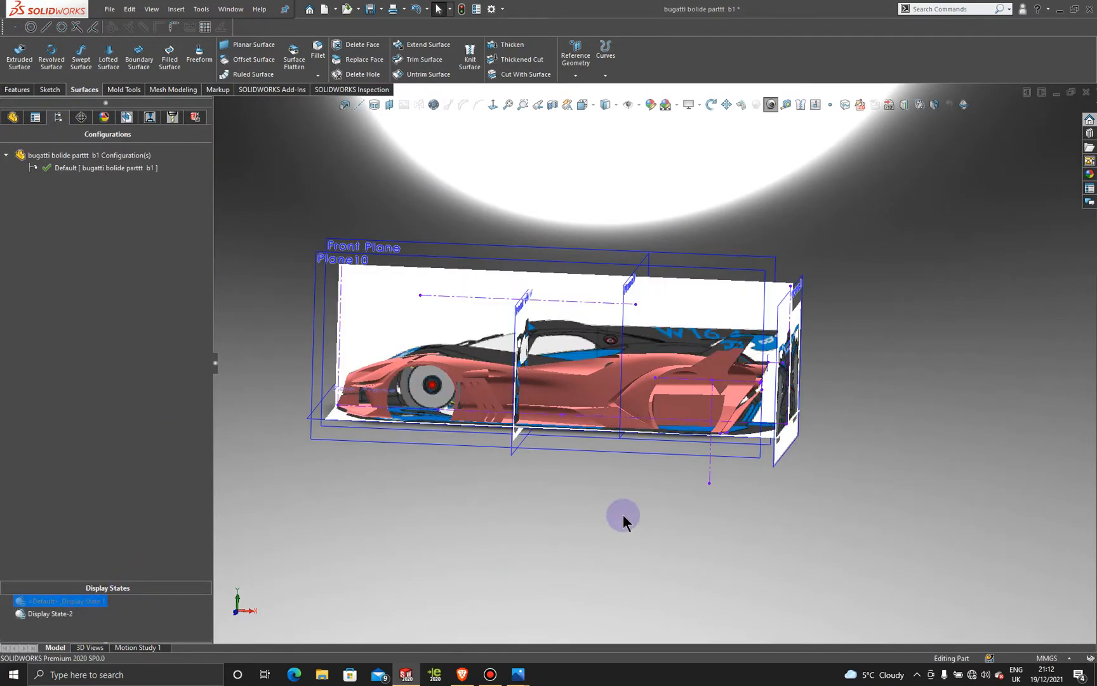
key("space")
left_click(483, 508)
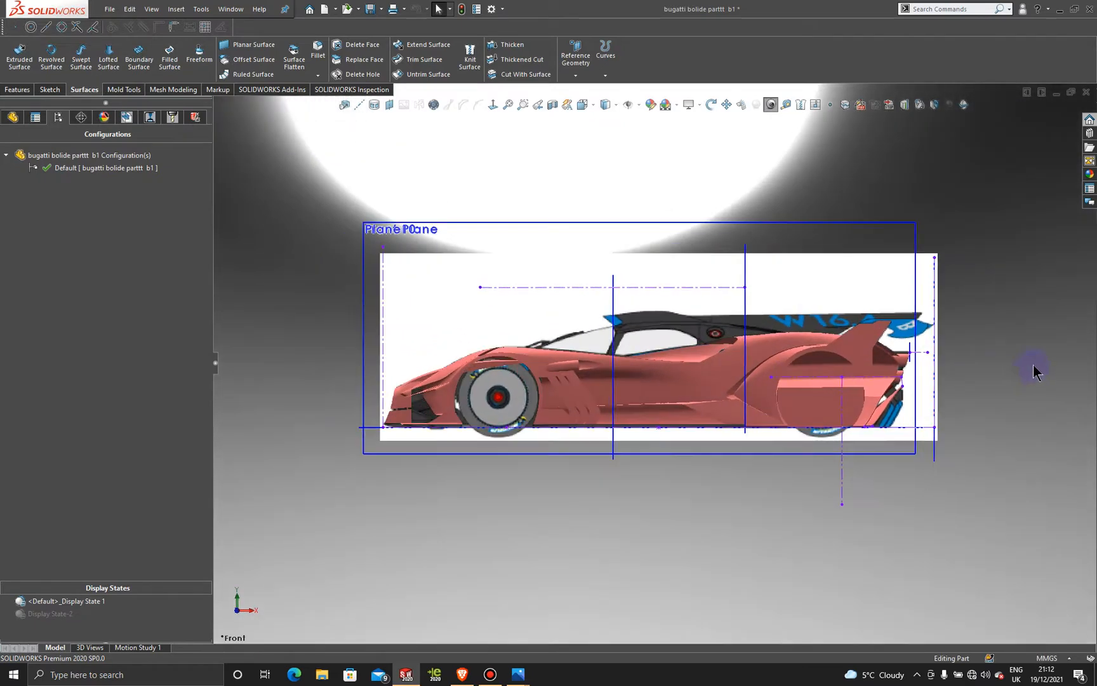
Step: Sketch a horizontal construction centerline about 40 mm long on Plane10, running rearward from the diffuser's rear edge, and close the sketch
scroll(898, 404, "down", 5)
scroll(808, 409, "down", 2)
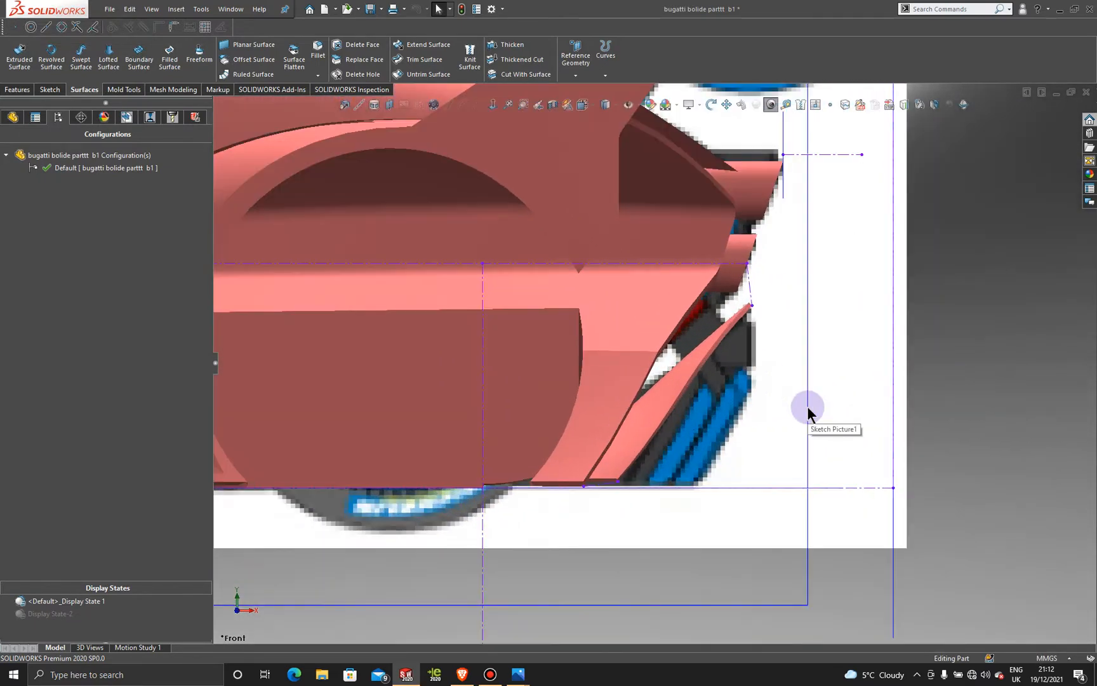
left_click(54, 90)
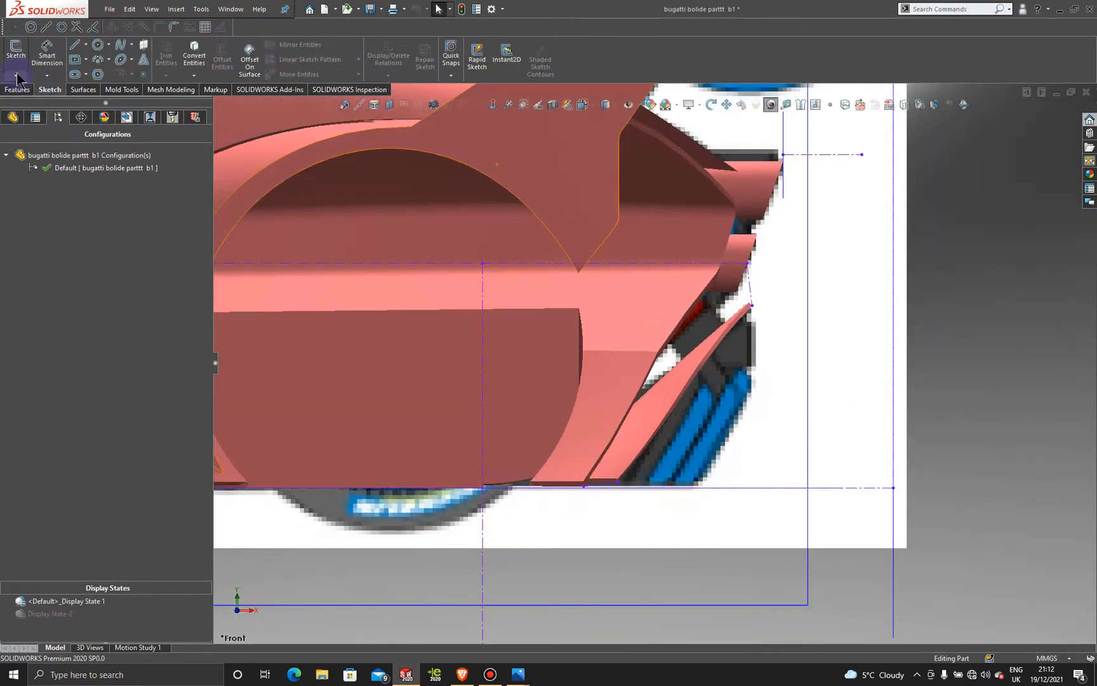
scroll(1050, 287, "up", 5)
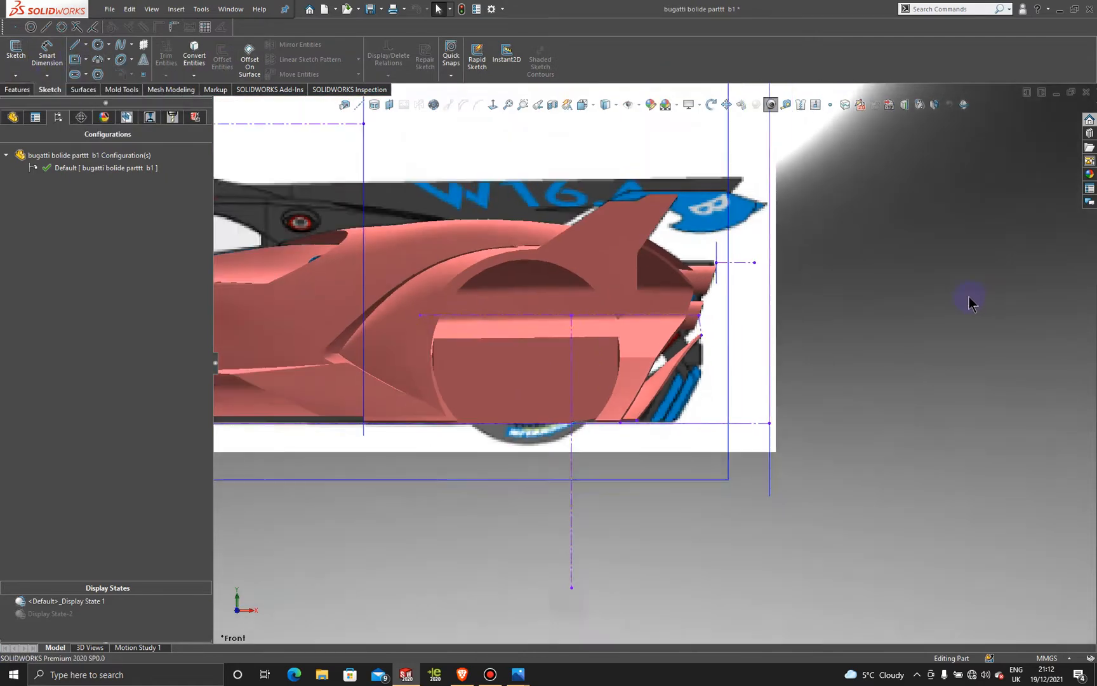
left_click(337, 211)
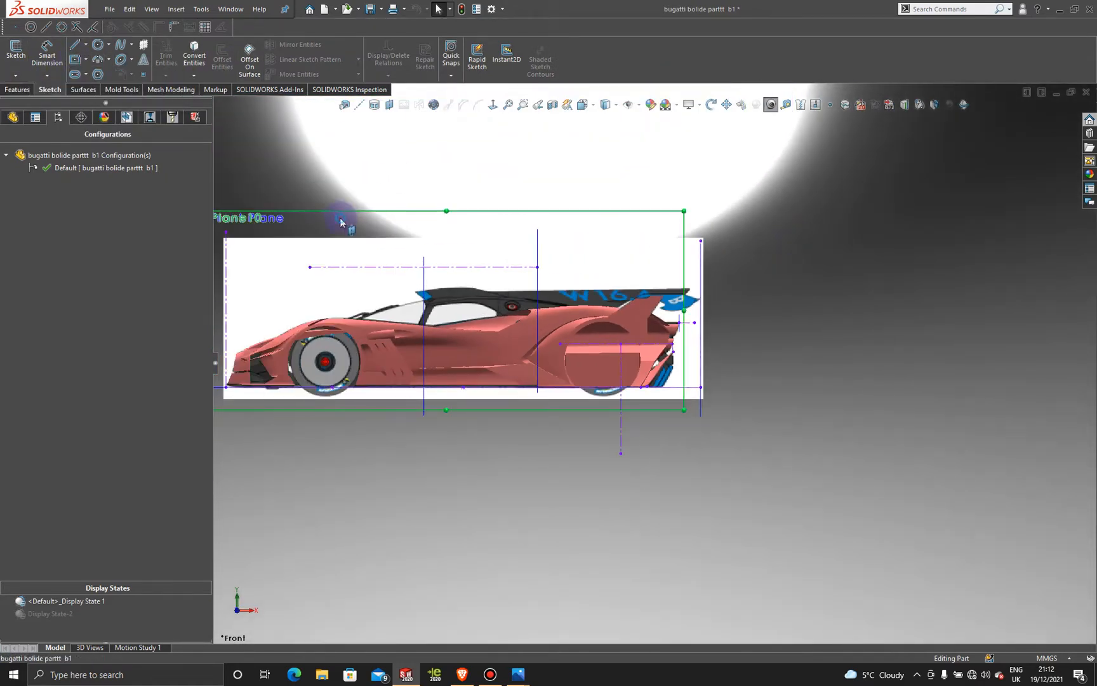
left_click(404, 180)
scroll(667, 337, "down", 5)
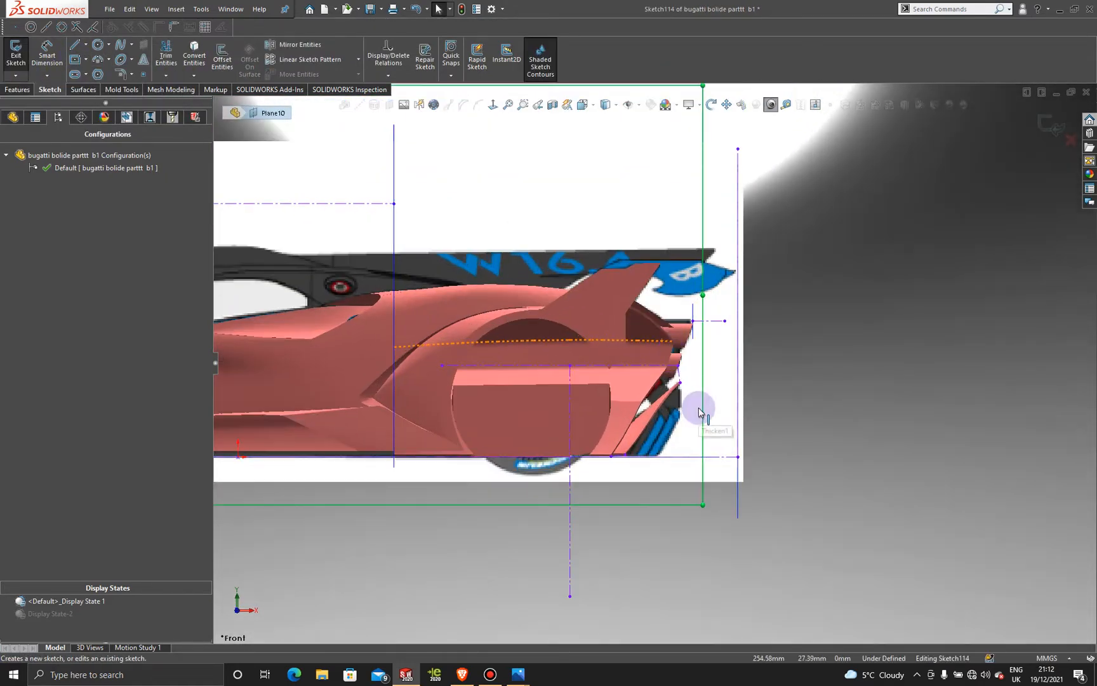
left_click(85, 44)
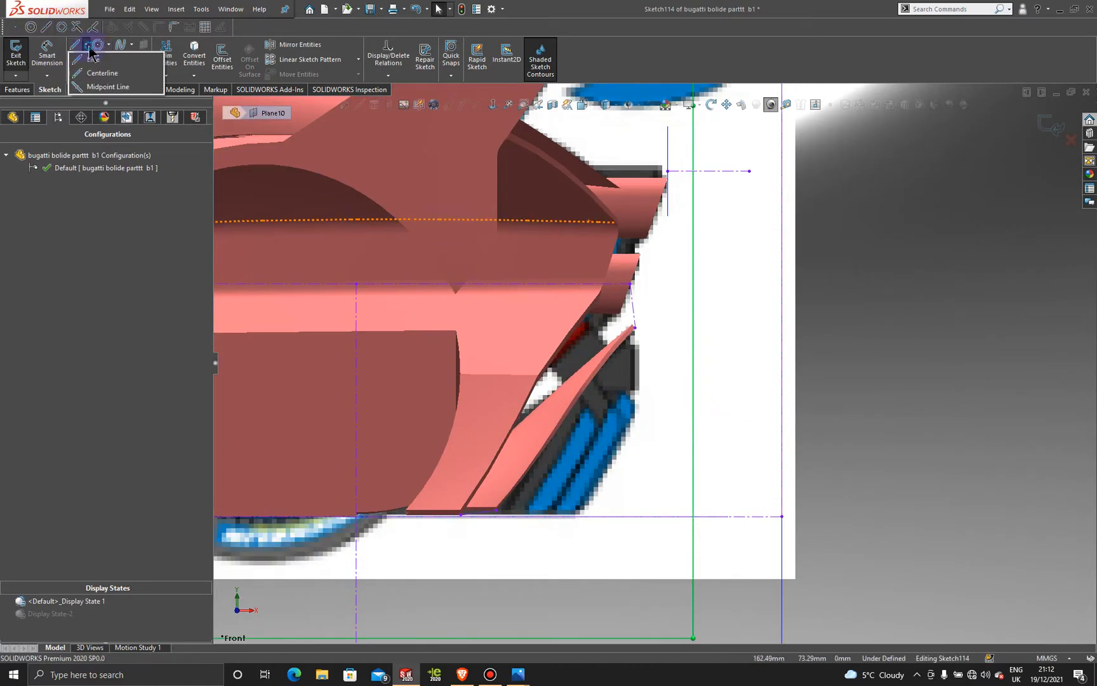
left_click(99, 79)
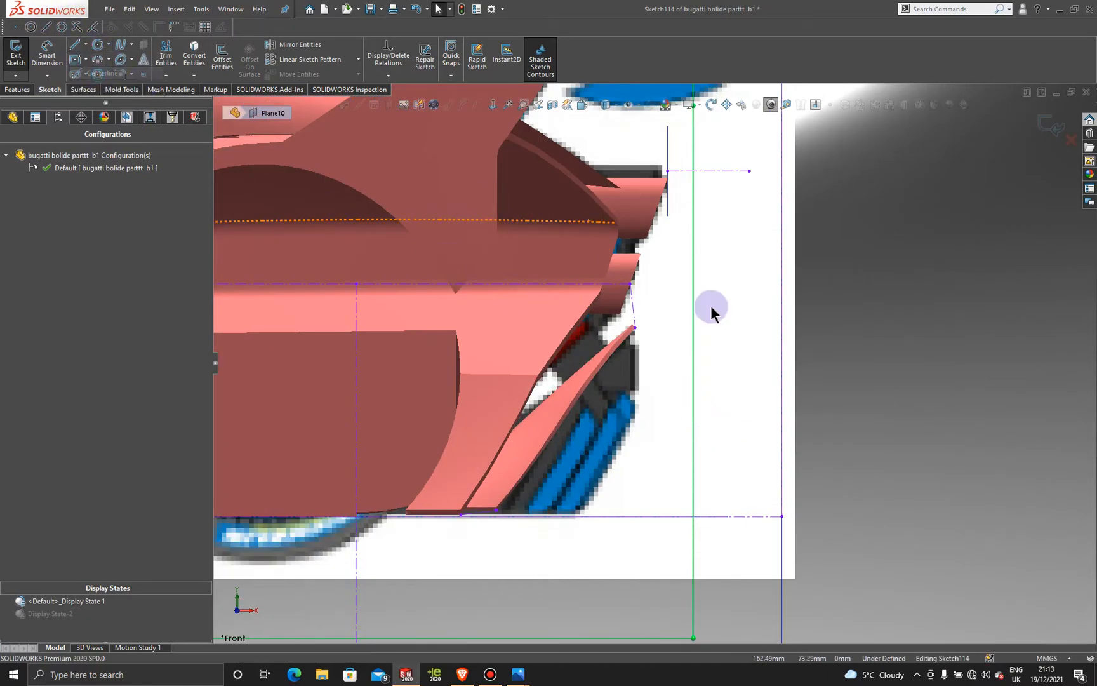
left_click(640, 364)
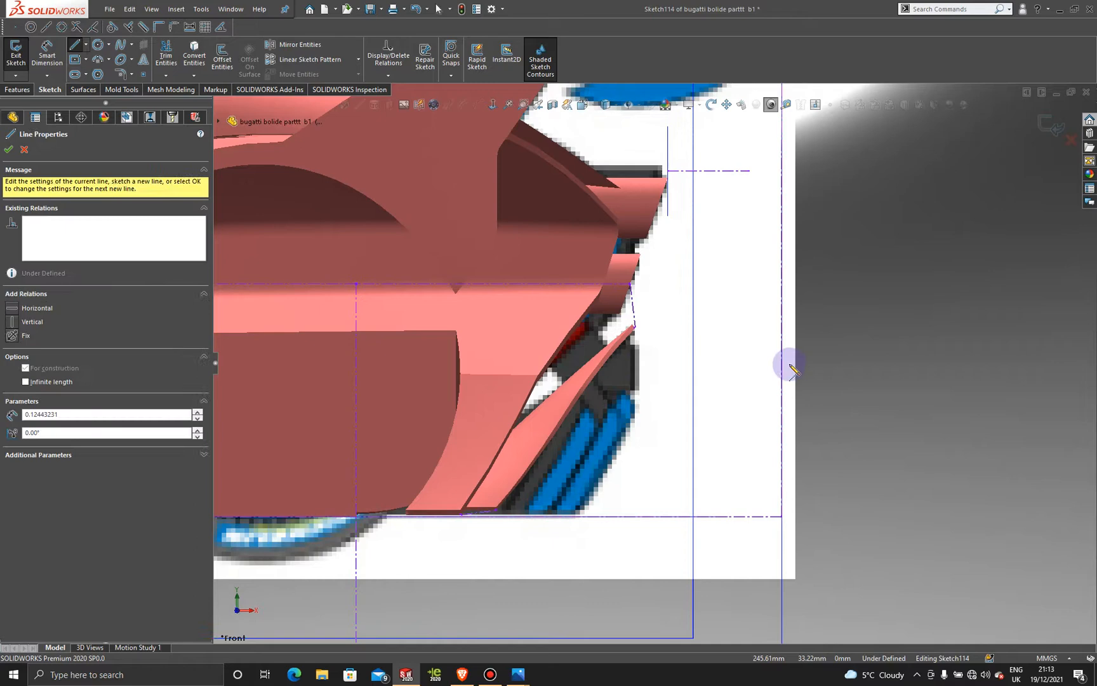
left_click(826, 364)
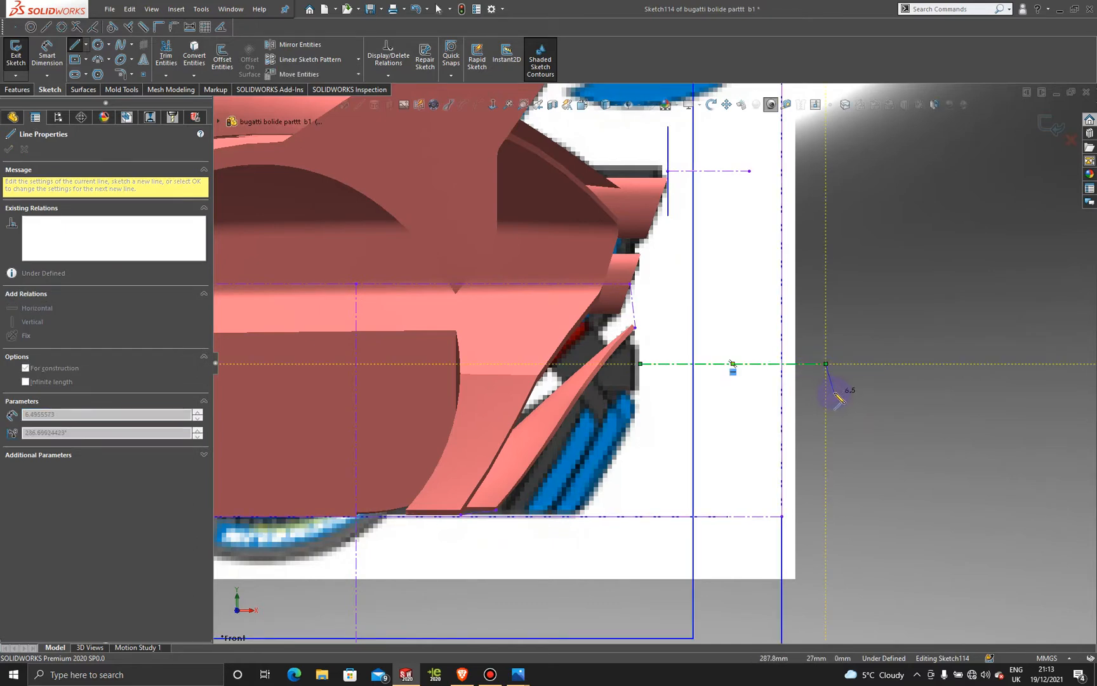
key("Escape")
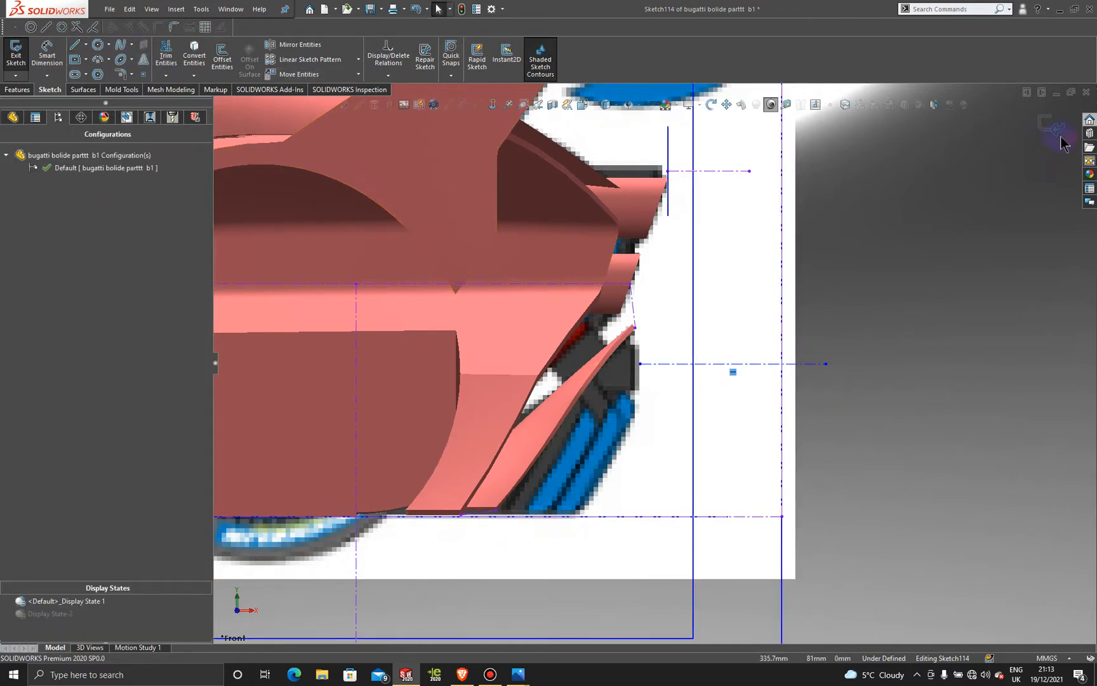
left_click(1054, 123)
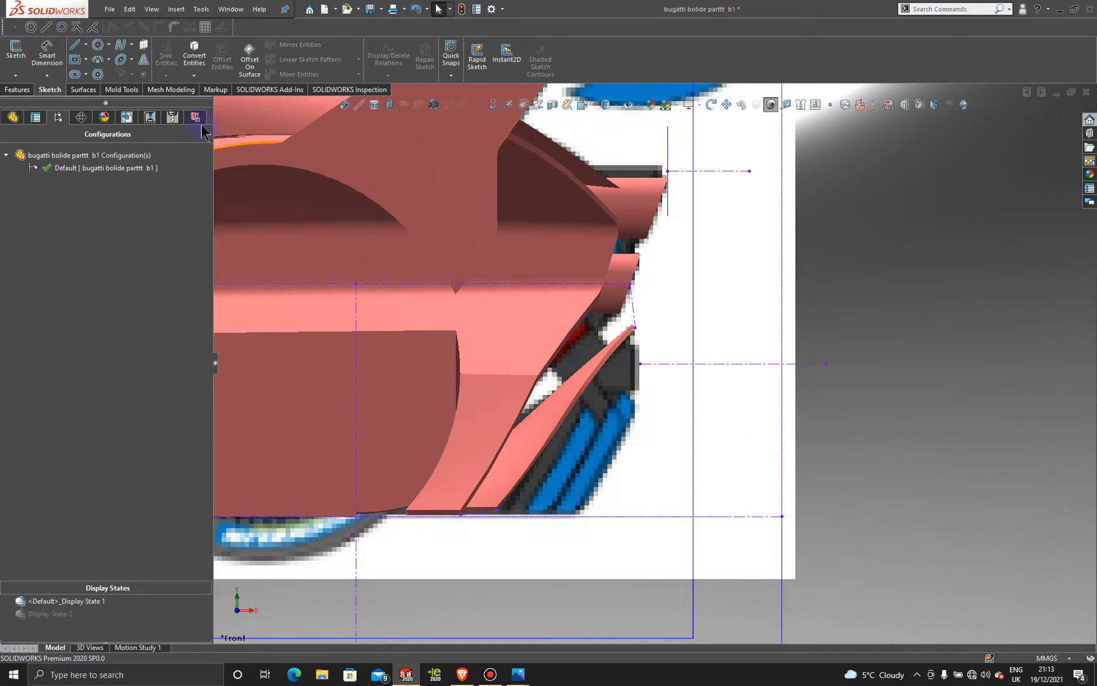
Step: Create a reference plane perpendicular to the new centerline, passing through its endpoint at the diffuser's rear edge
left_click(390, 106)
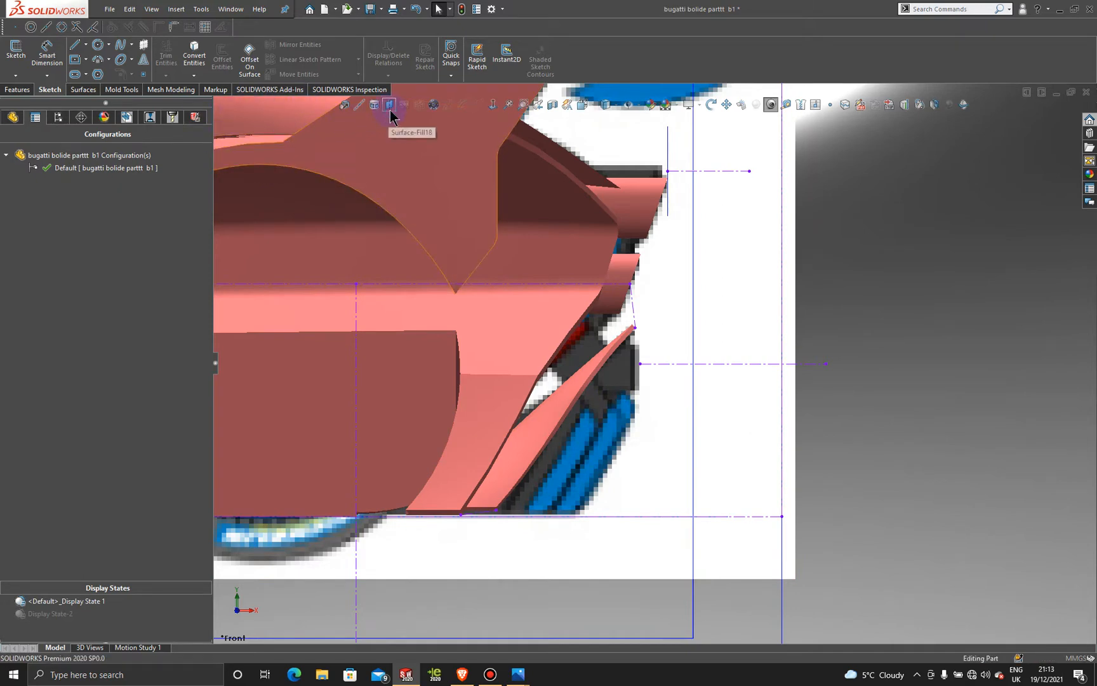
left_click(736, 366)
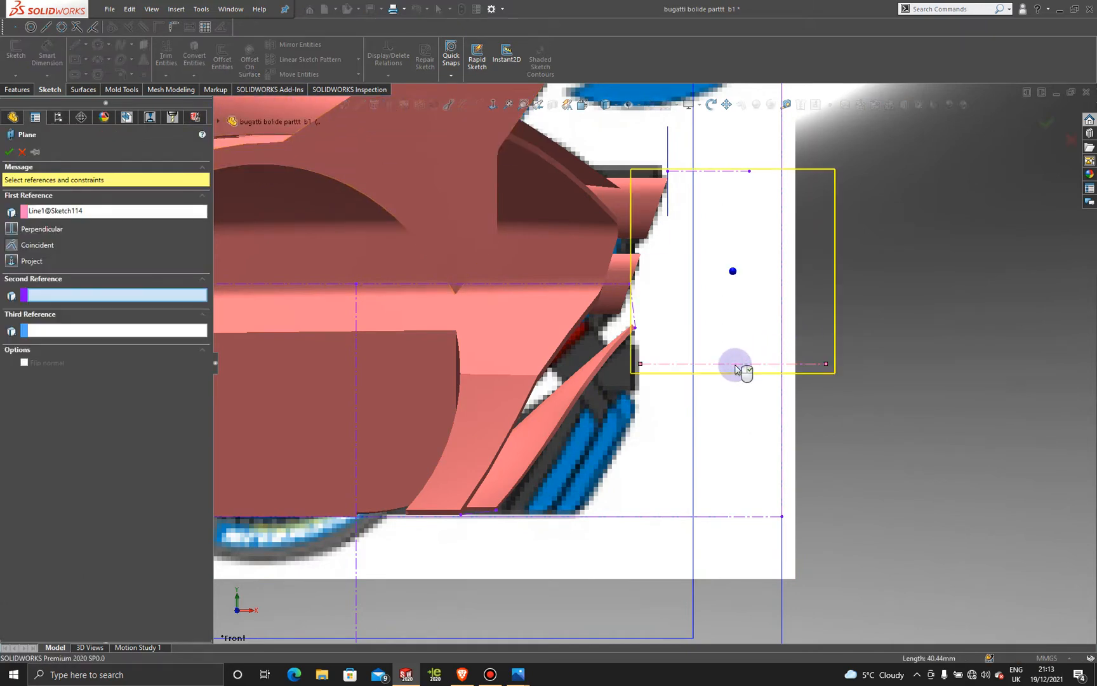
left_click(641, 364)
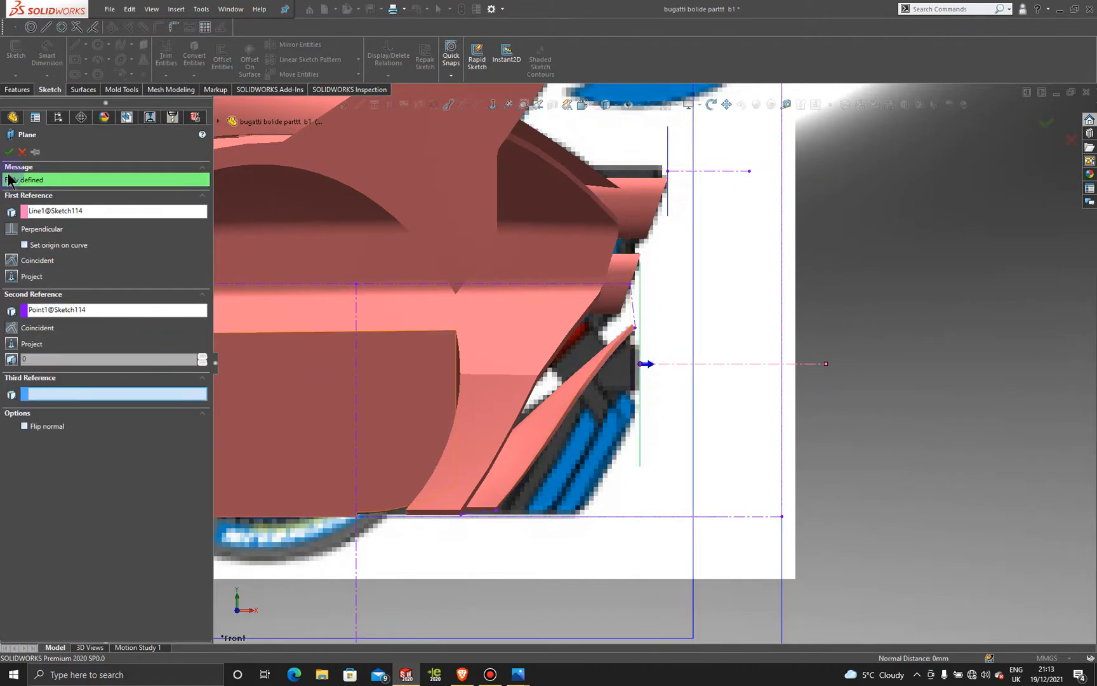
left_click(8, 152)
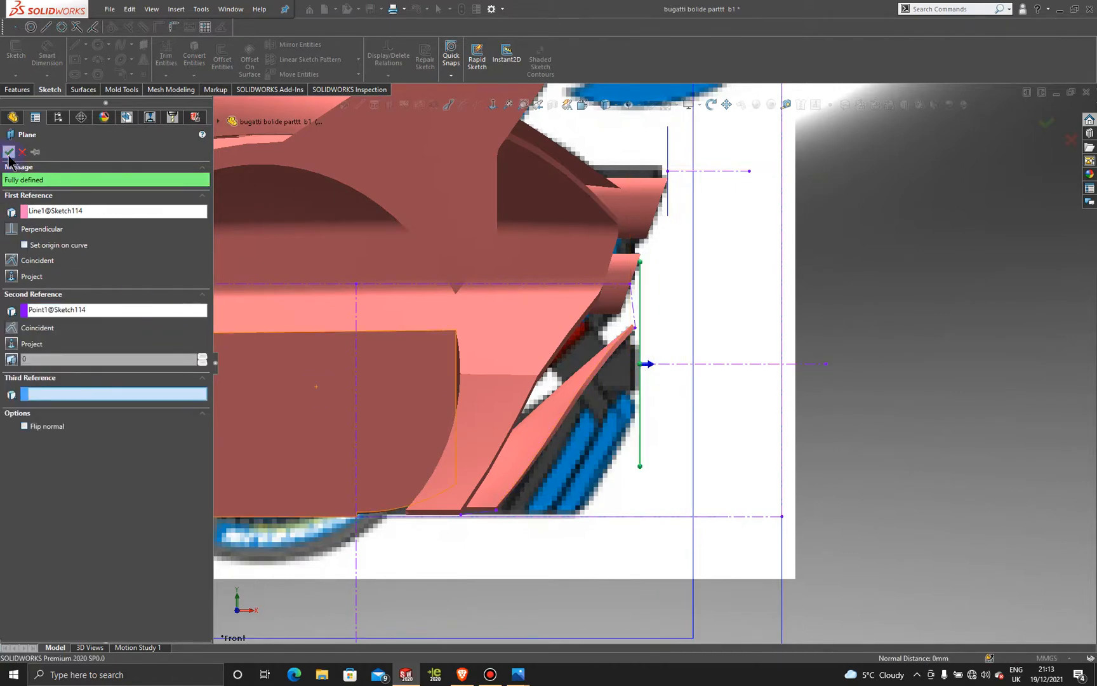
Step: On the new plane, sketch a center rectangle about 8.3 by 11.5 mm on the car's centerline, over the rear blueprint's block below the exhausts
middle_click_drag(872, 329, 693, 377)
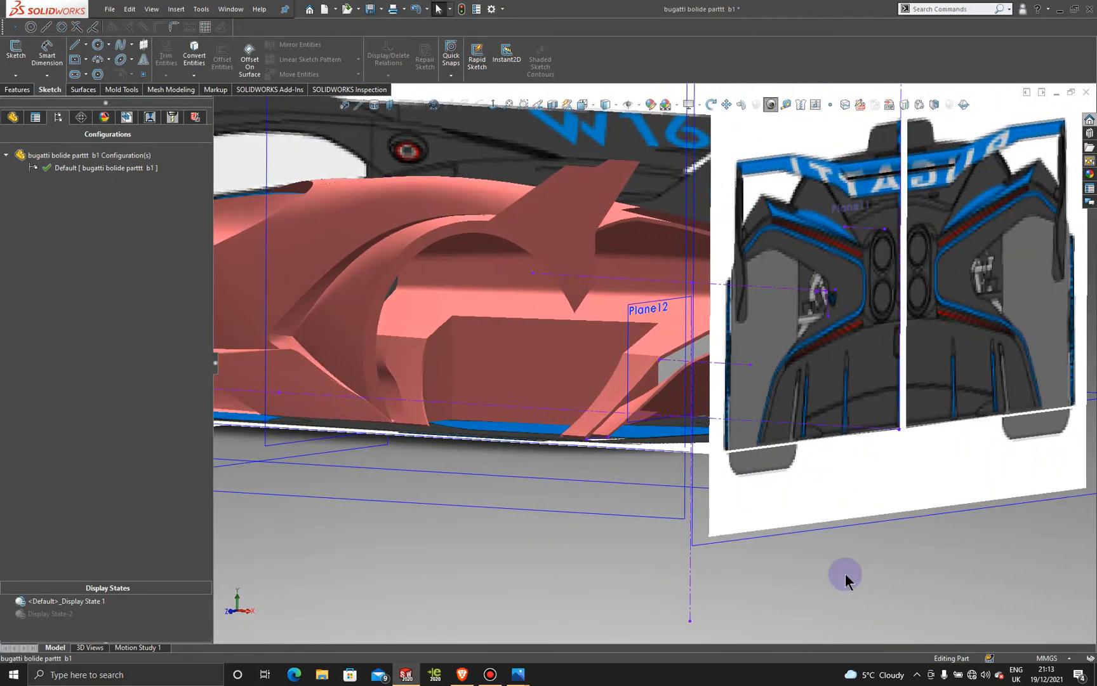
left_click(639, 311)
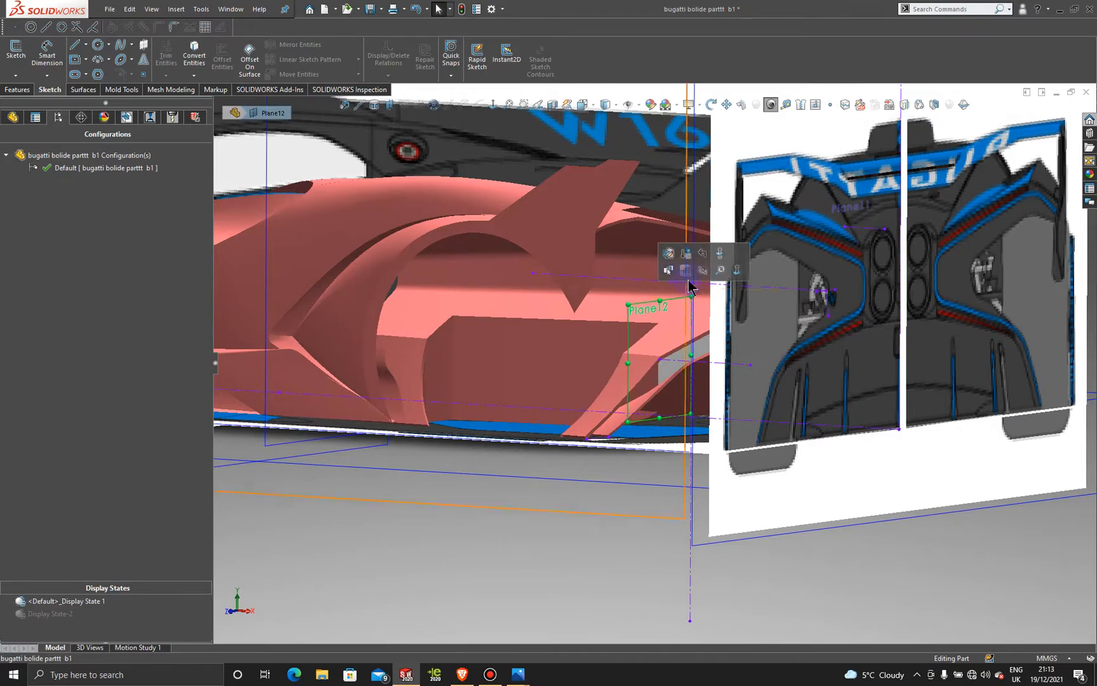
left_click(690, 275)
key("space")
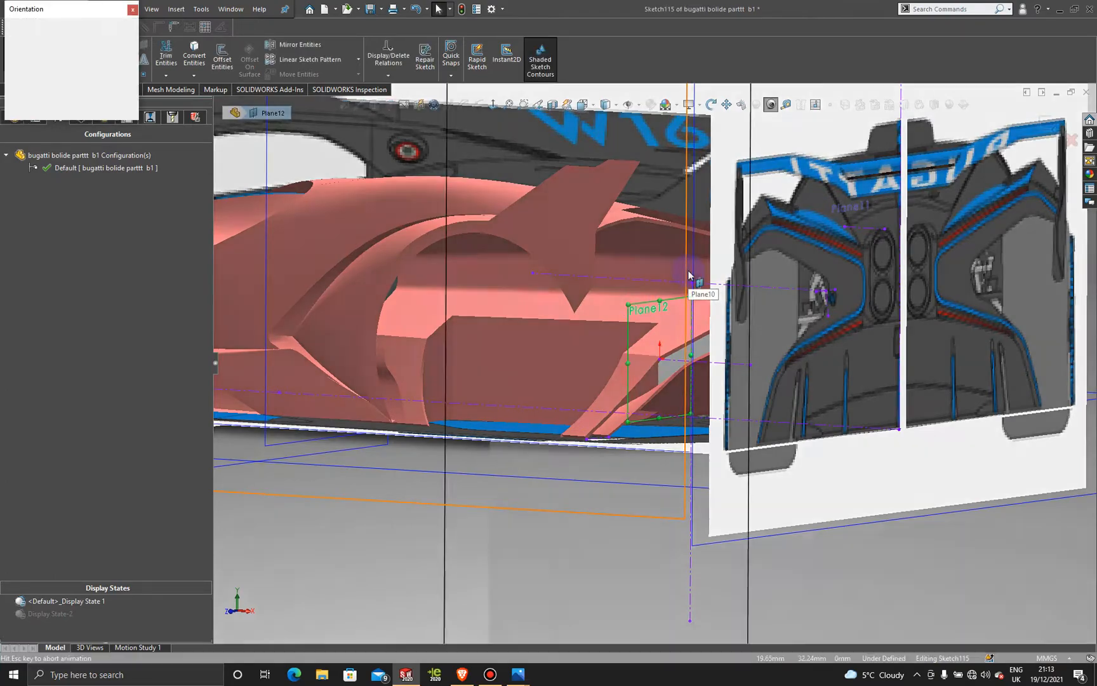
left_click(619, 469)
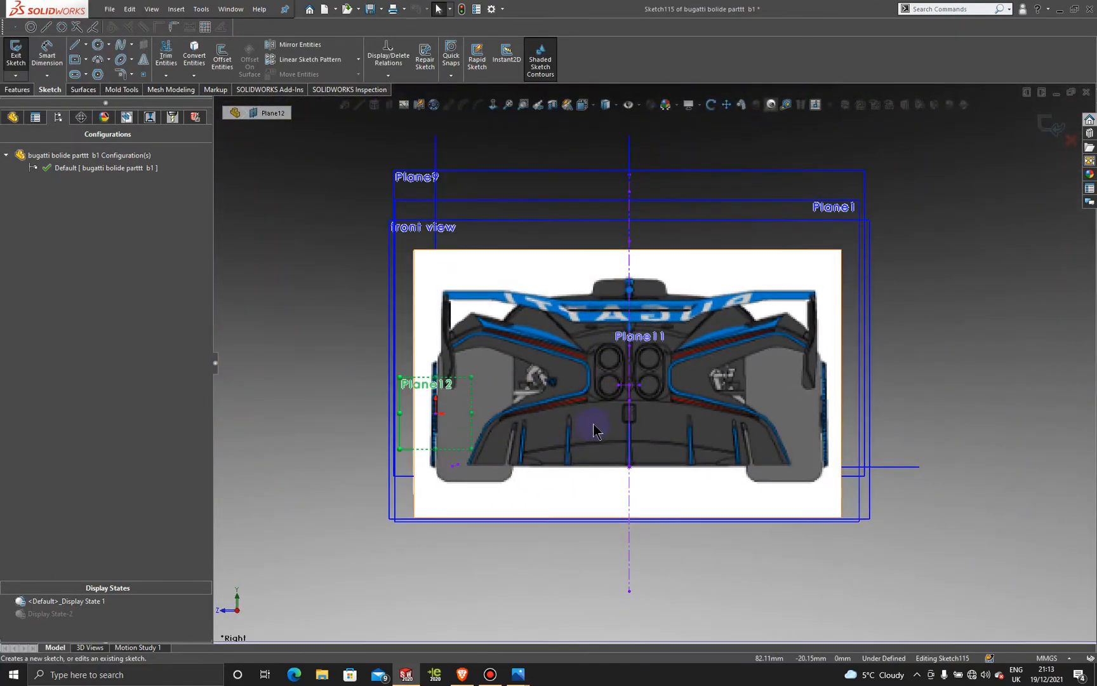
scroll(595, 422, "down", 10)
scroll(730, 356, "up", 5)
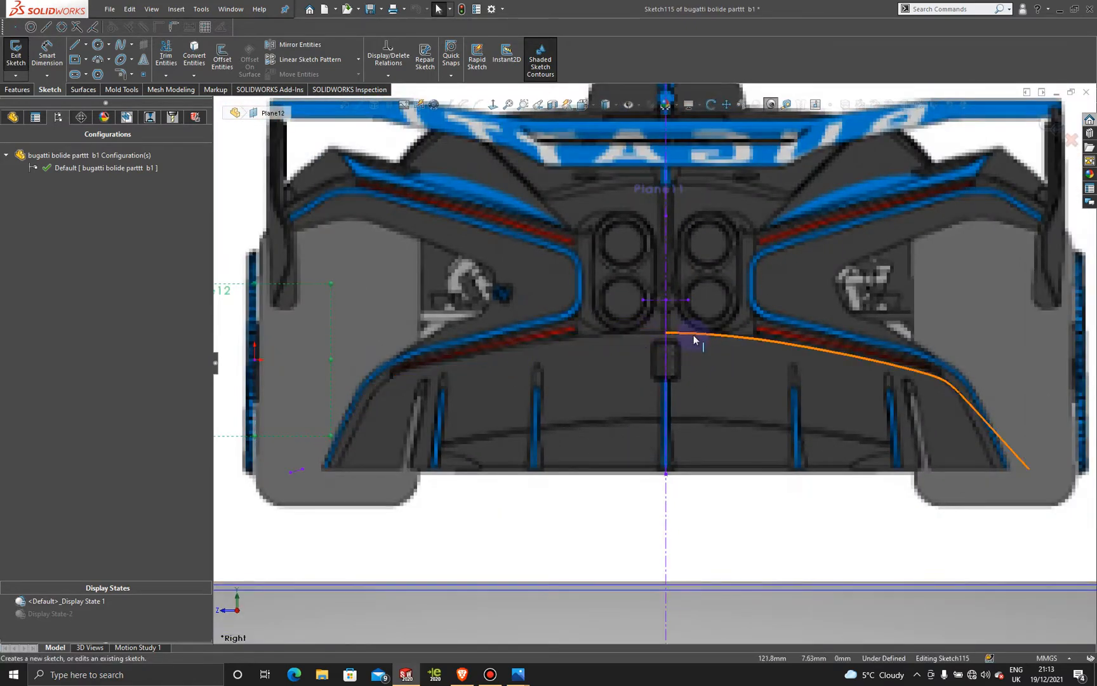
scroll(694, 372, "down", 3)
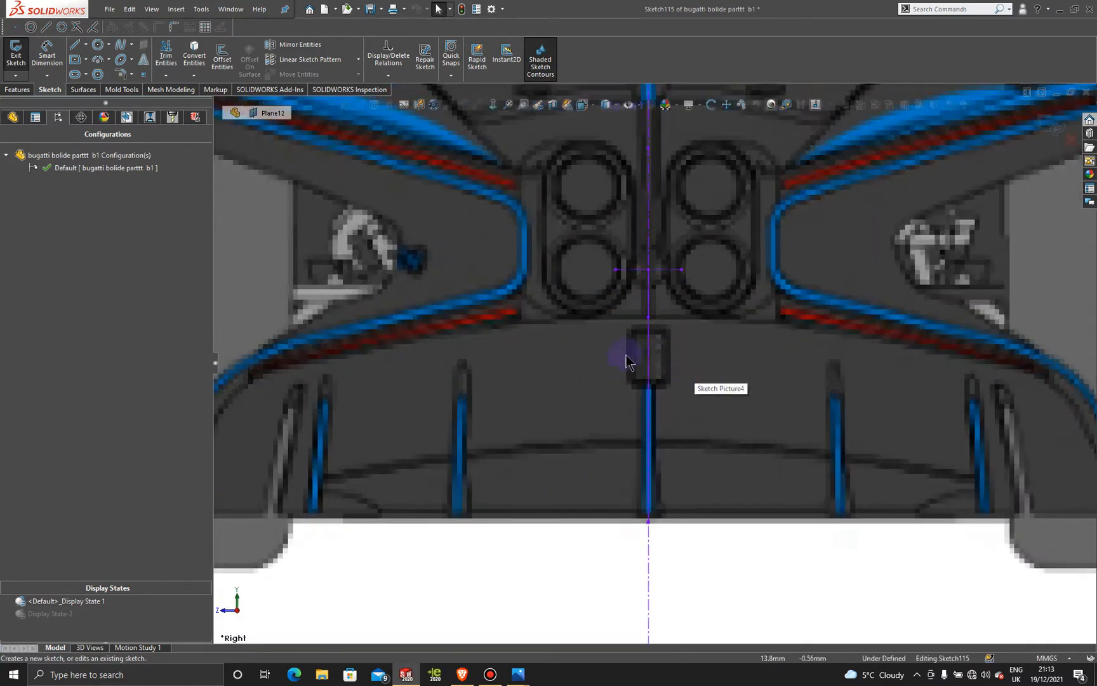
left_click(76, 61)
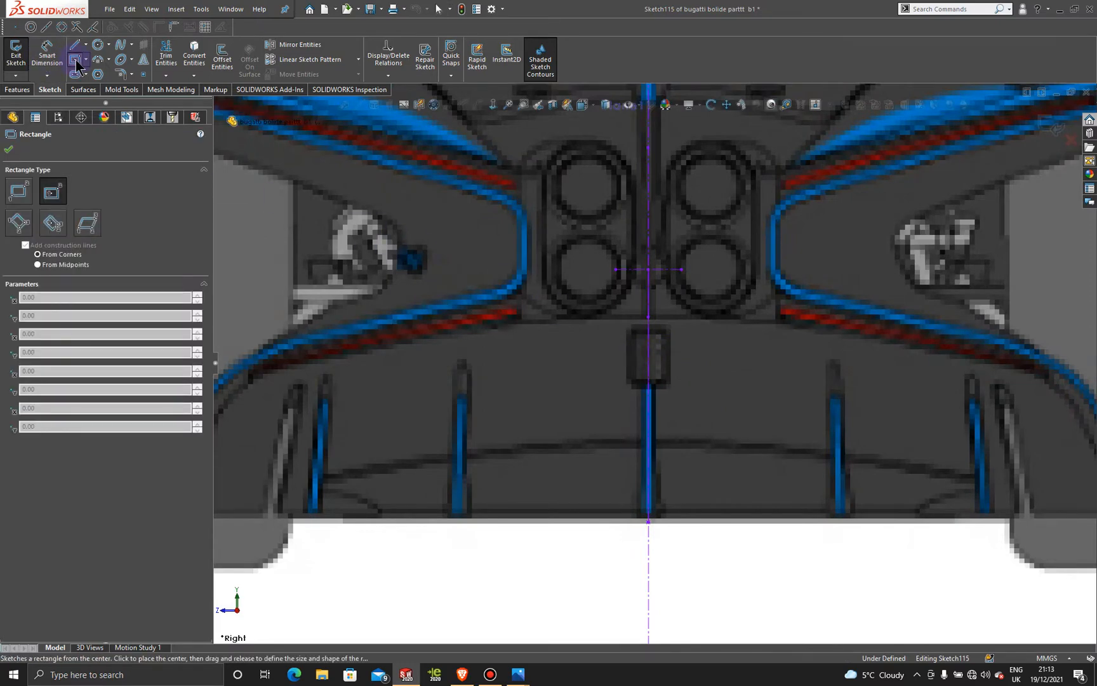
left_click(649, 354)
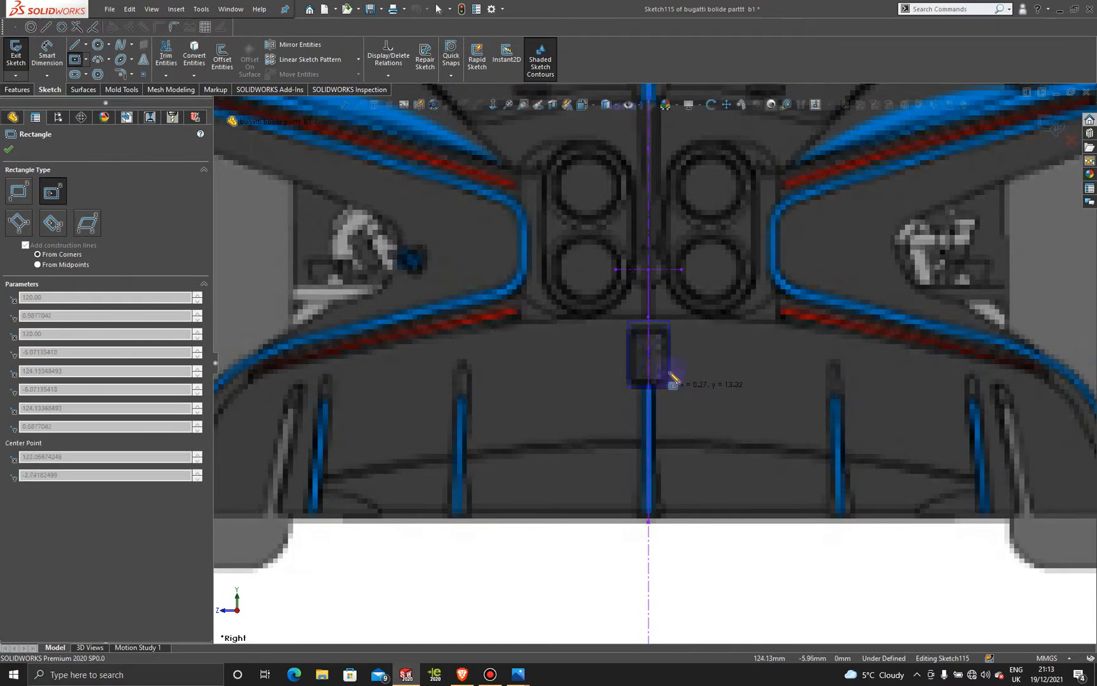
left_click(670, 327)
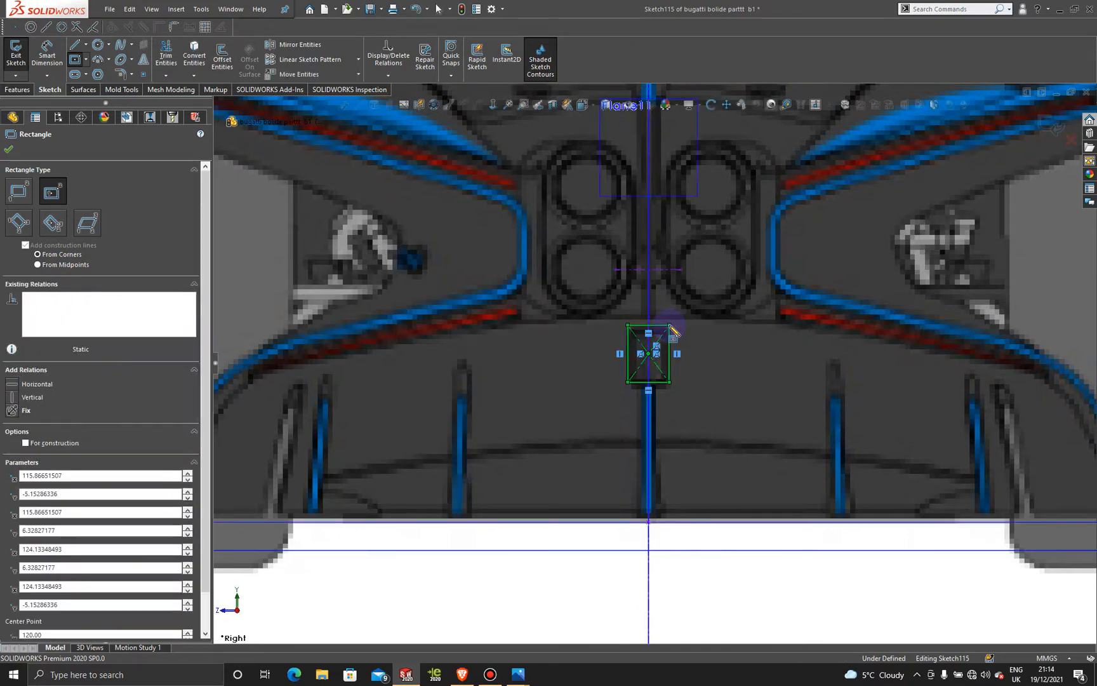
key("Escape")
Step: Adjust the rectangle's center and lower edge to fit the block in the rear blueprint, checking the reference photo 06_bolide_heck.jpg
scroll(668, 371, "up", 3)
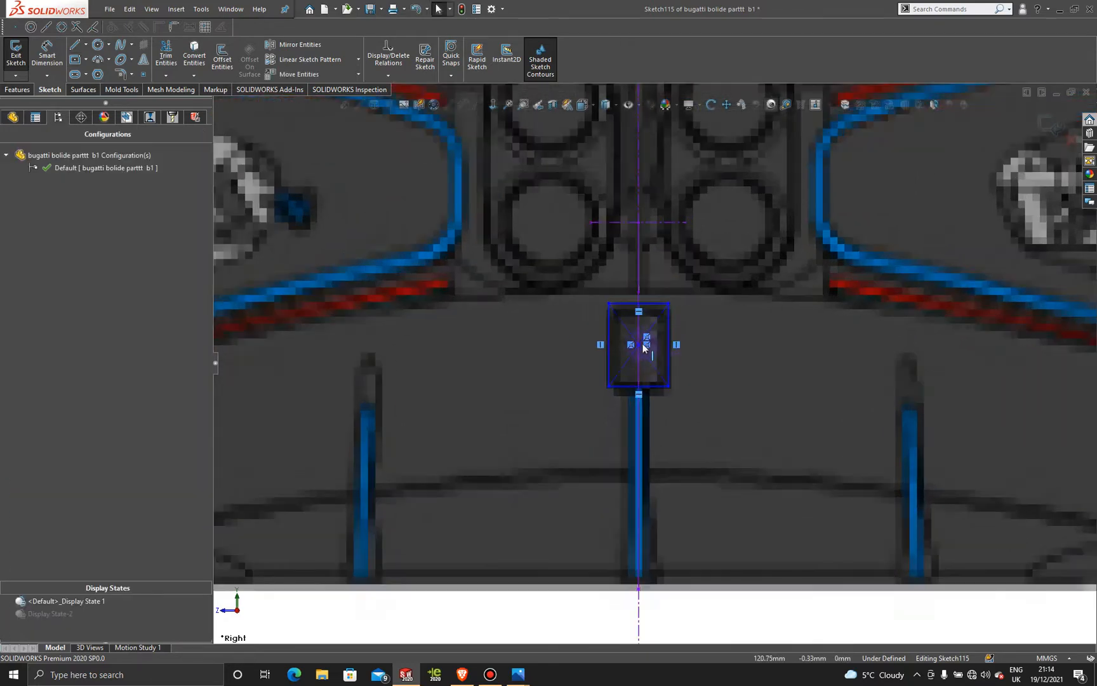
mouse_move(640, 345)
left_mouse_down()
mouse_move(644, 368)
mouse_move(645, 349)
left_mouse_up()
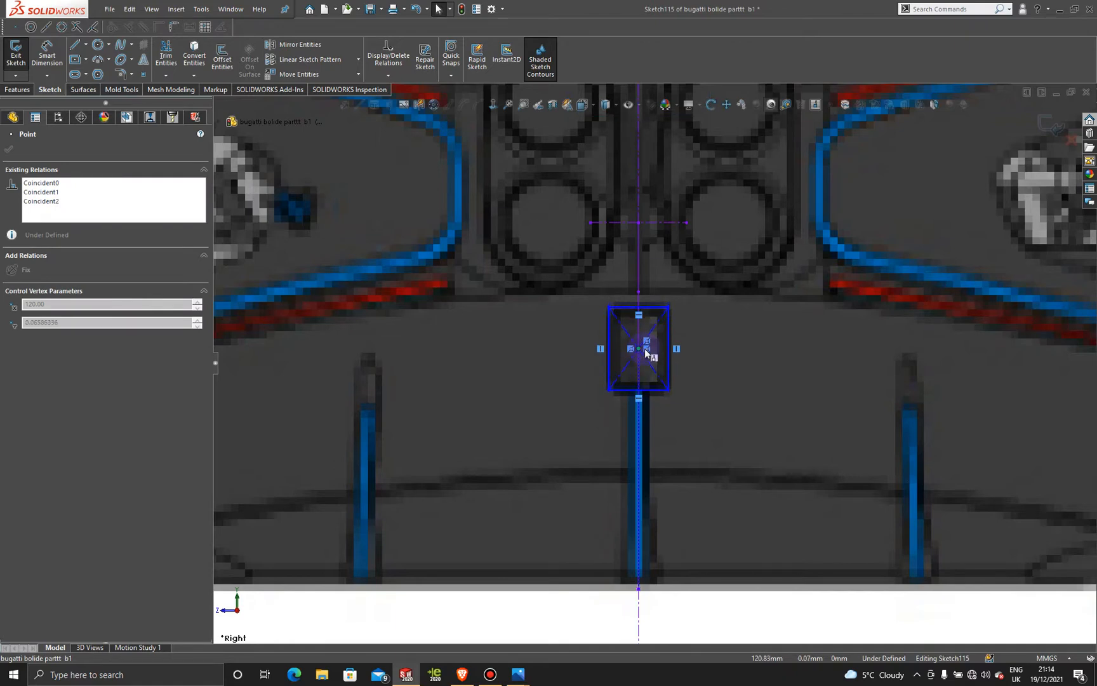
left_click(652, 390)
left_click_drag(656, 400, 656, 395)
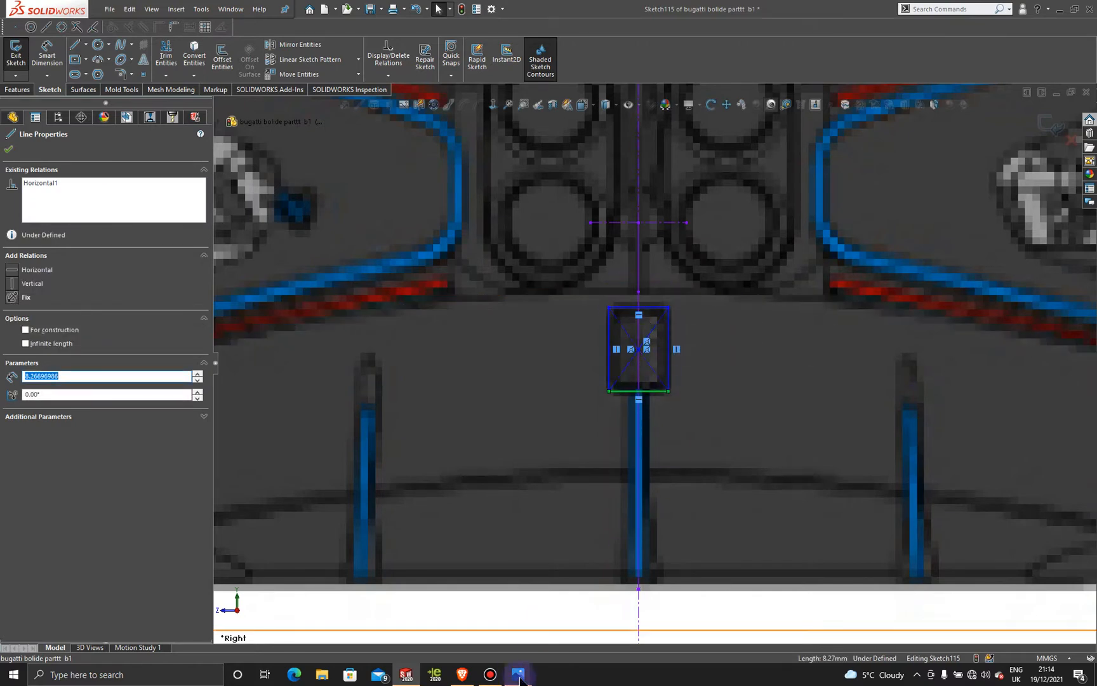
mouse_move(520, 678)
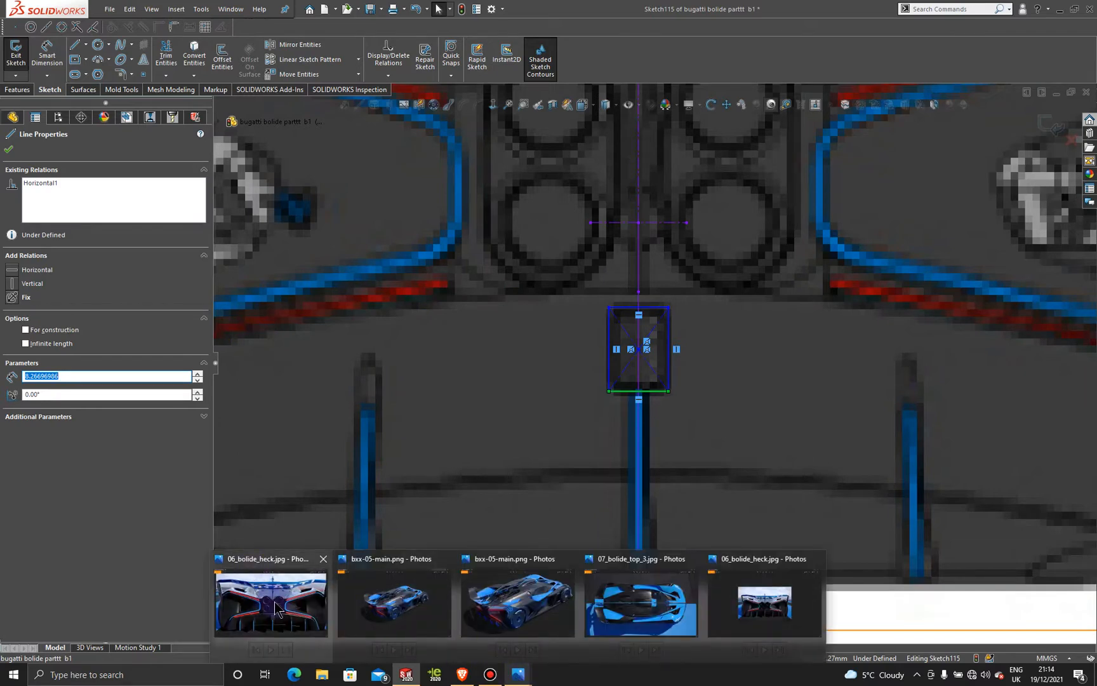
mouse_move(275, 608)
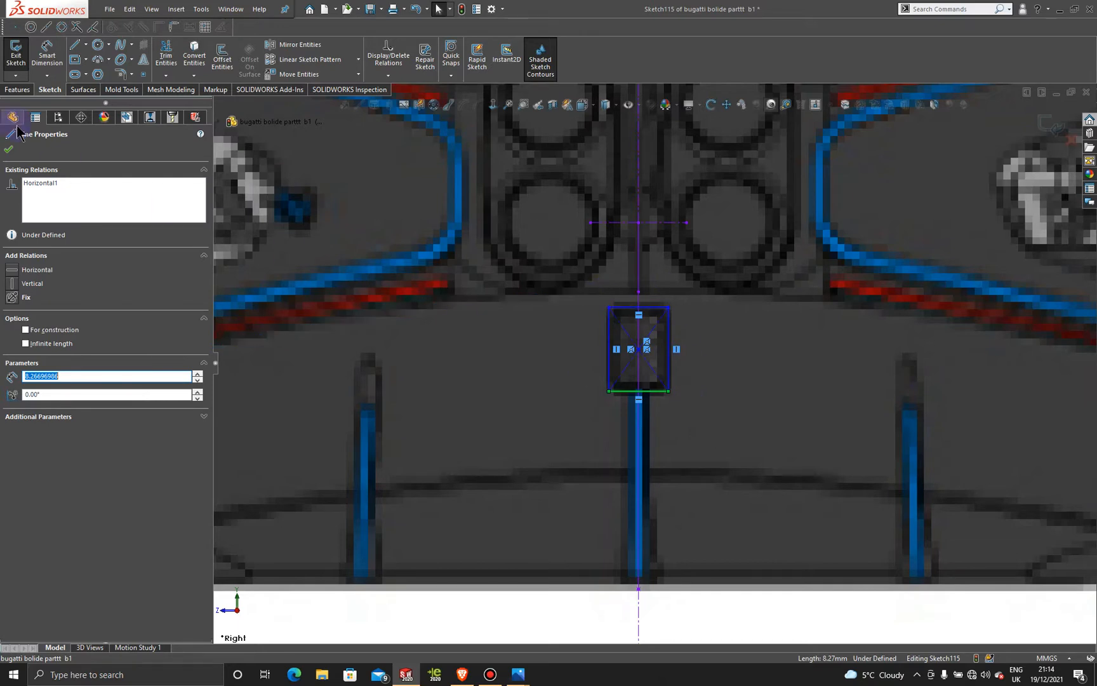
scroll(669, 362, "down", 2)
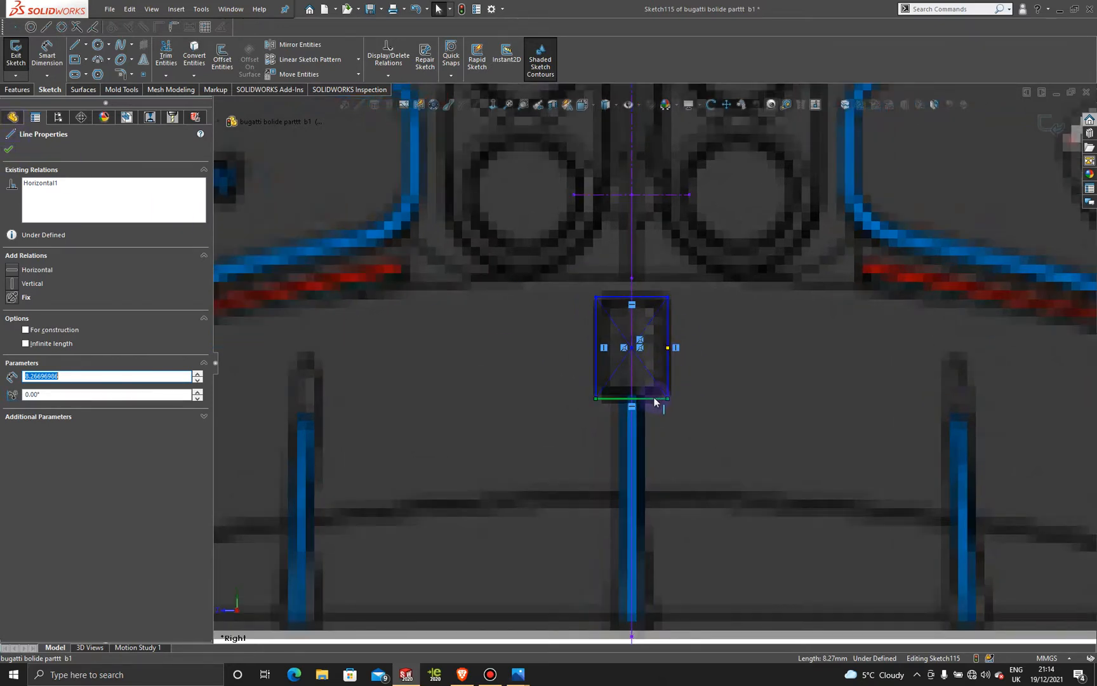
left_click_drag(660, 411, 656, 410)
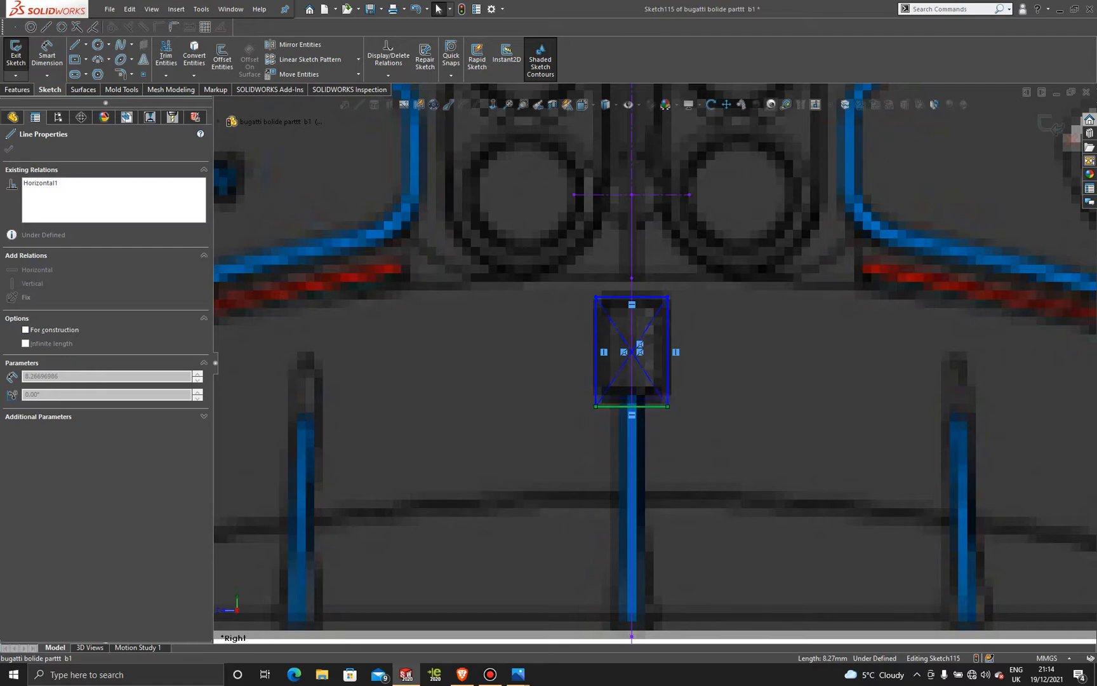
mouse_move(631, 352)
left_mouse_down()
mouse_move(628, 338)
mouse_move(630, 354)
left_mouse_up()
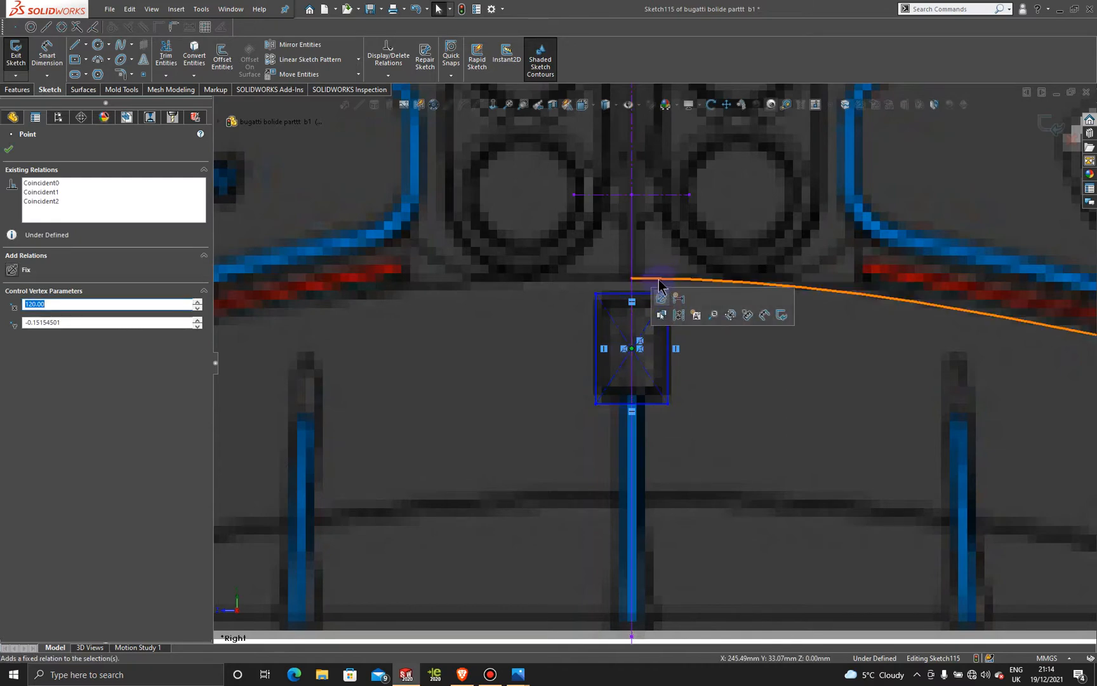
Step: Examine the rectangle sketch's placement relative to the car's rear from the full rear view and an angled view
key("f")
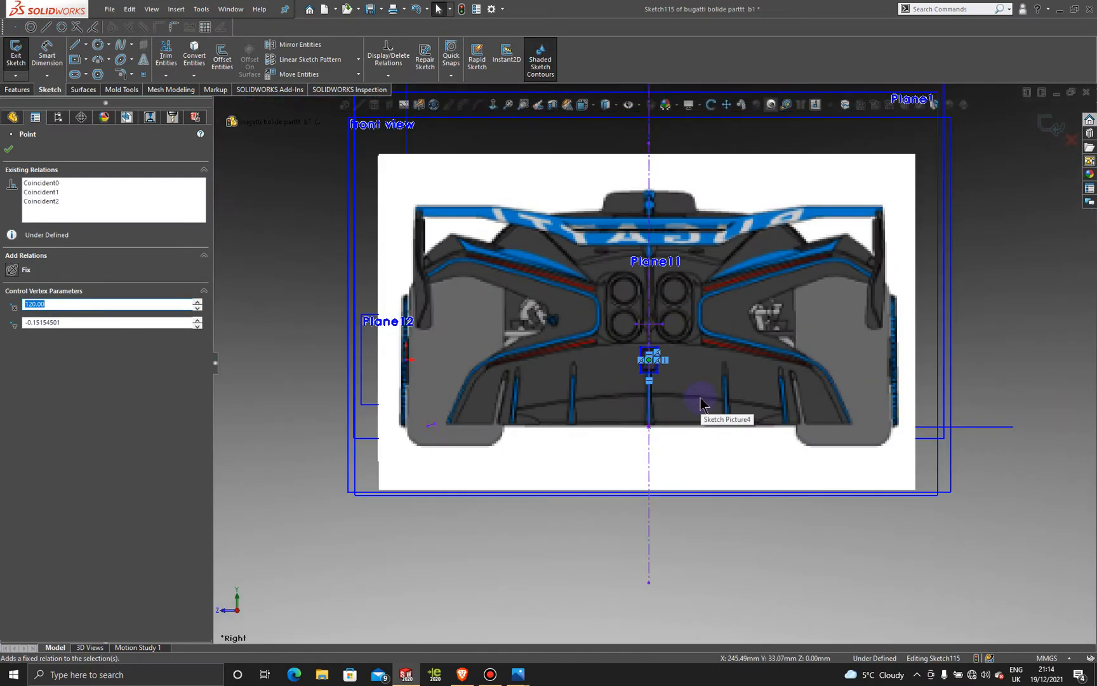
middle_click_drag(646, 364, 695, 403)
scroll(696, 400, "up", 4)
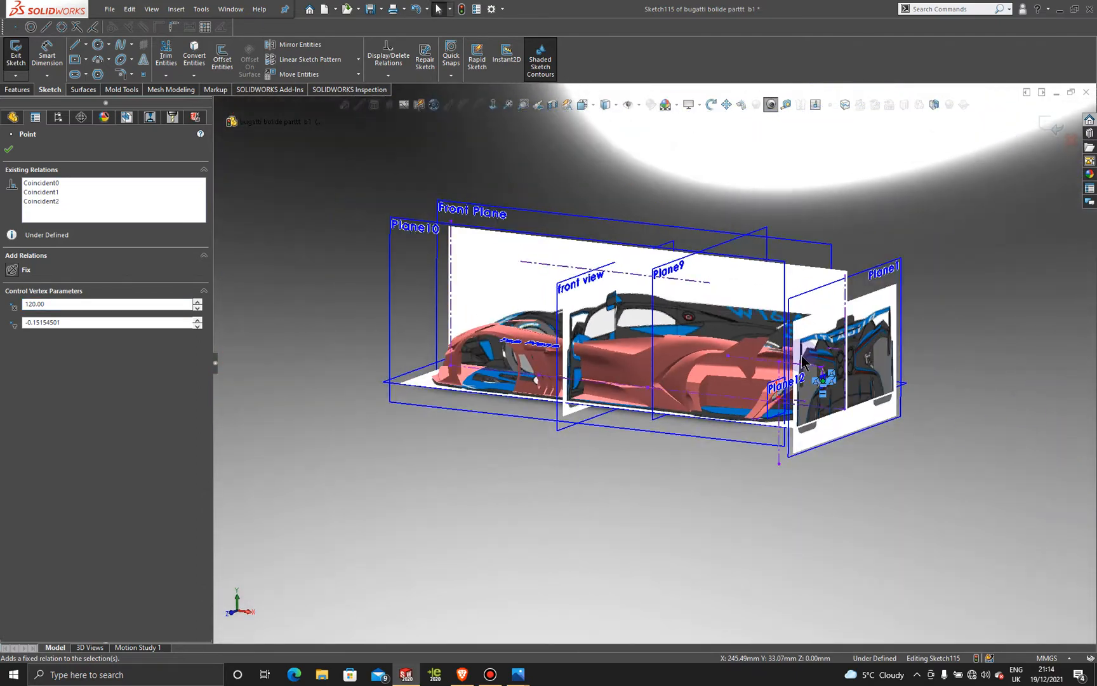
scroll(822, 362, "down", 3)
middle_click_drag(792, 401, 818, 393)
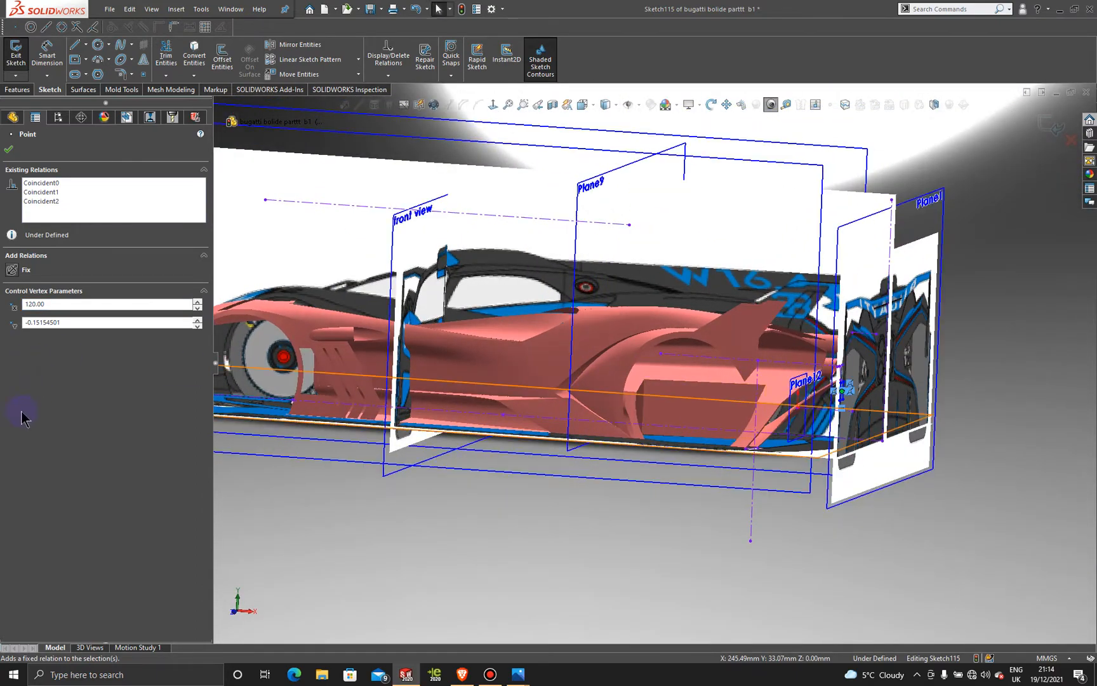
Step: Activate Display State-2 to hide the blueprint images around the car
left_click(58, 117)
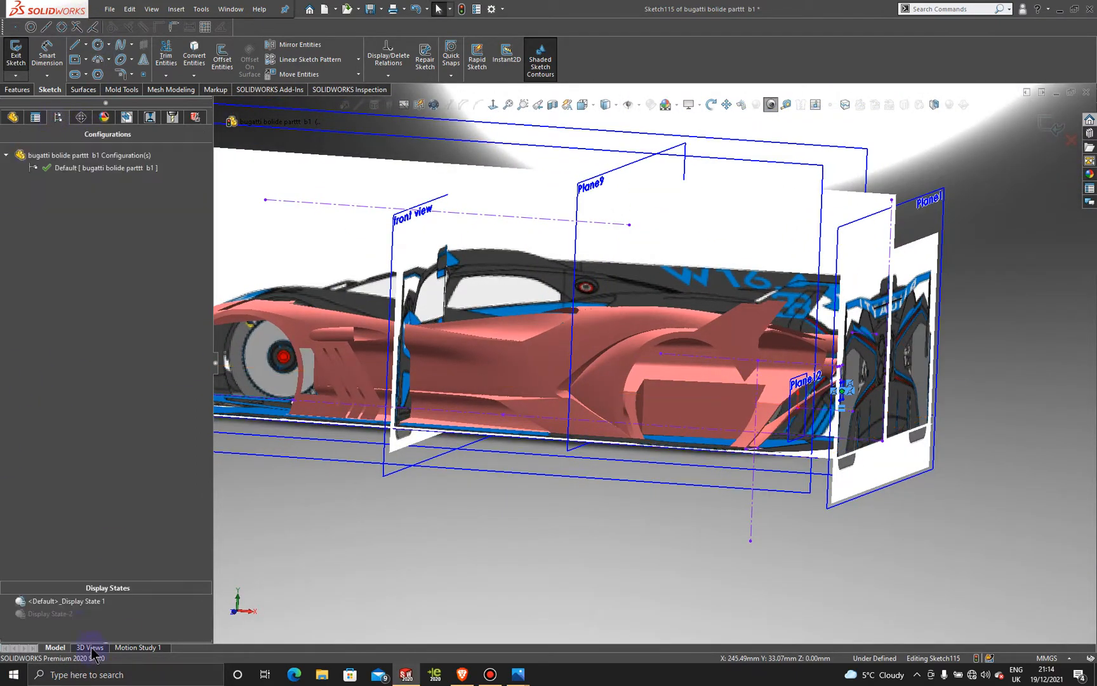
double_click(66, 614)
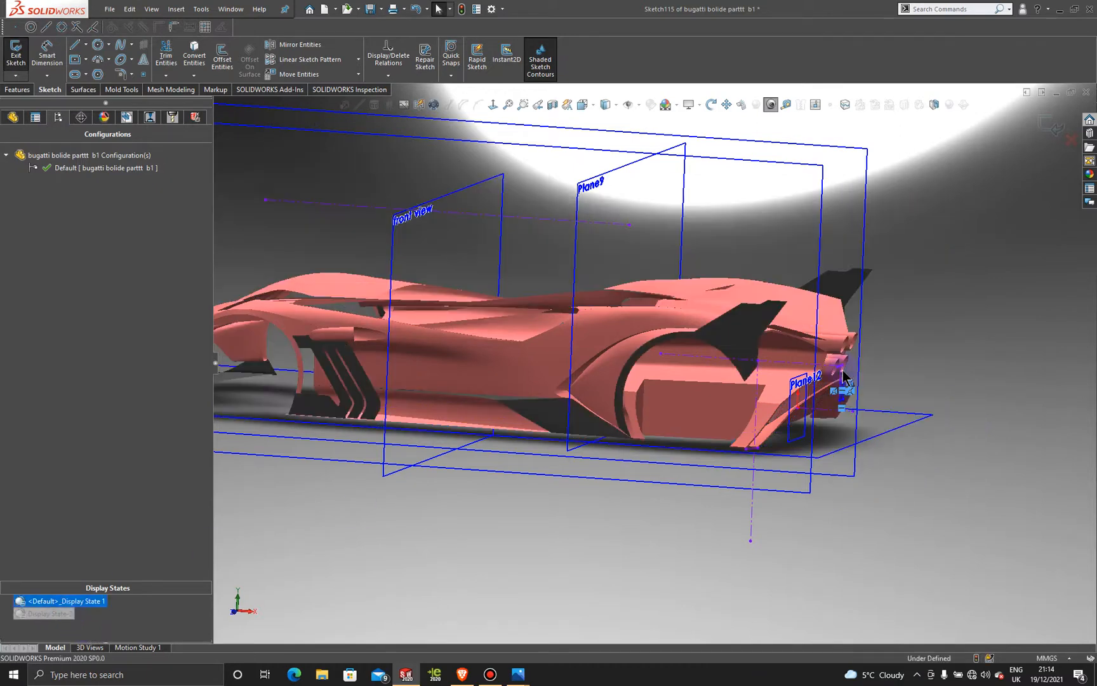
Step: Extrude the rectangle sketch below the exhausts with the Up To Body end condition, ending at the thickened rear diffuser, with the result merged
scroll(832, 406, "down", 3)
scroll(832, 406, "down", 5)
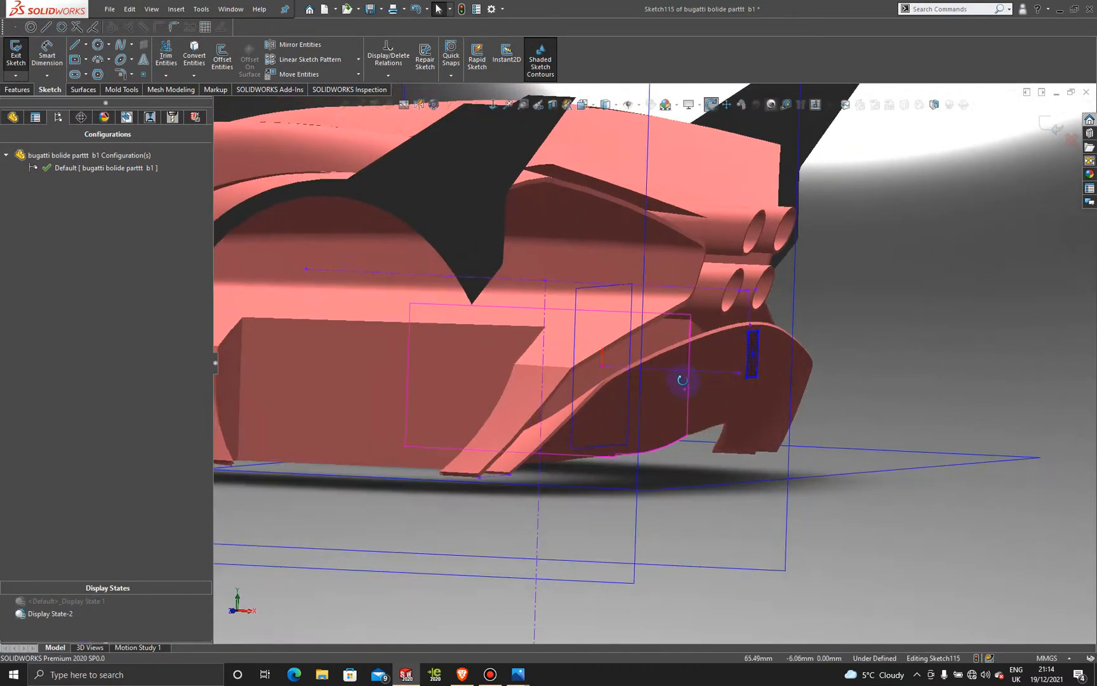
left_click(17, 90)
left_click(21, 58)
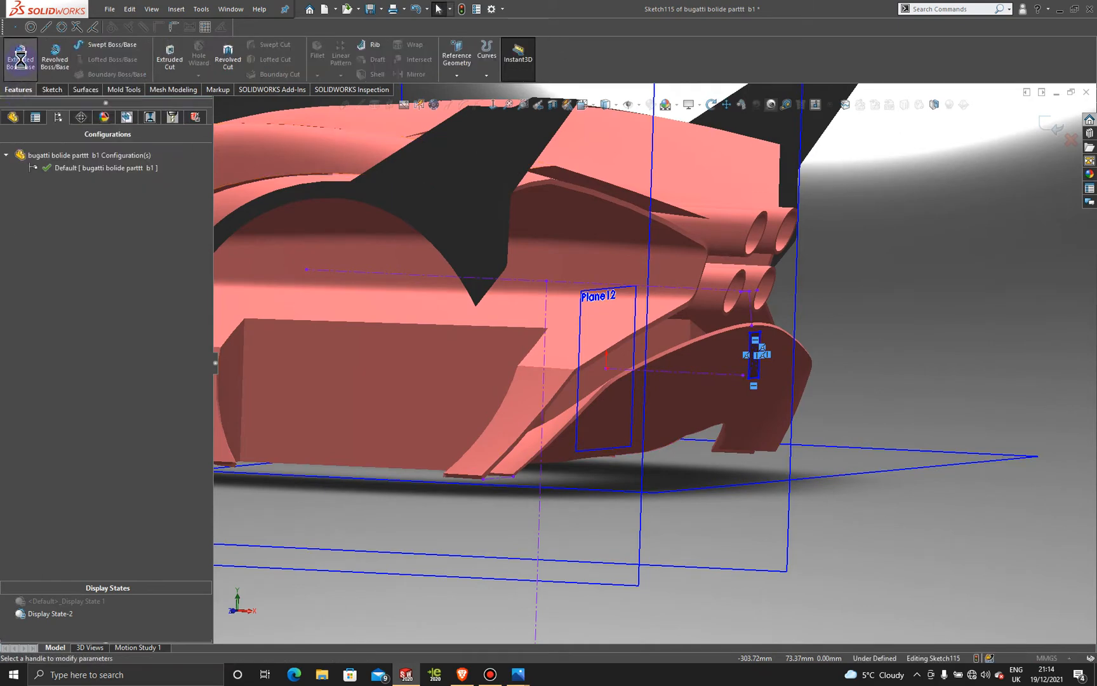
left_click(122, 219)
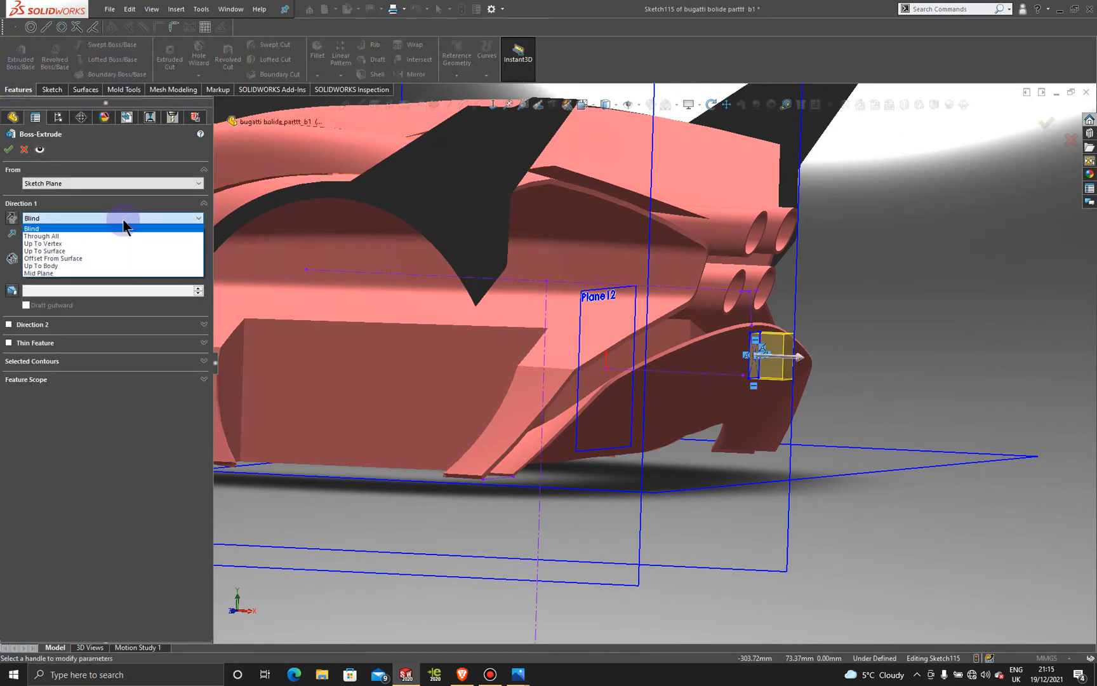
left_click(117, 265)
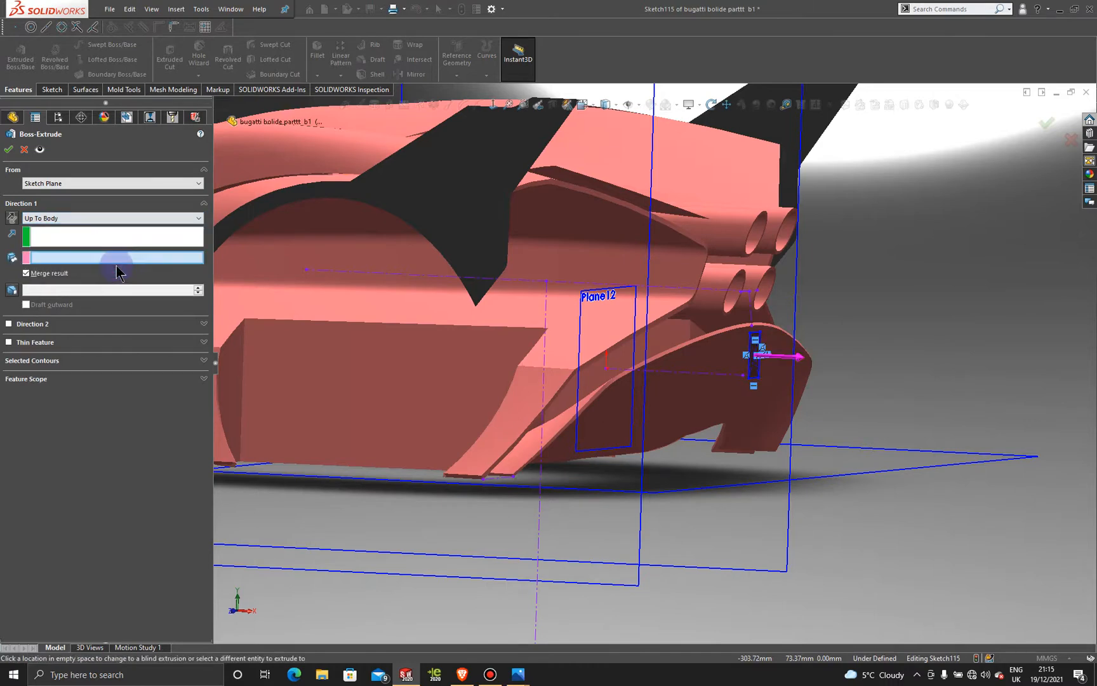
left_click(698, 377)
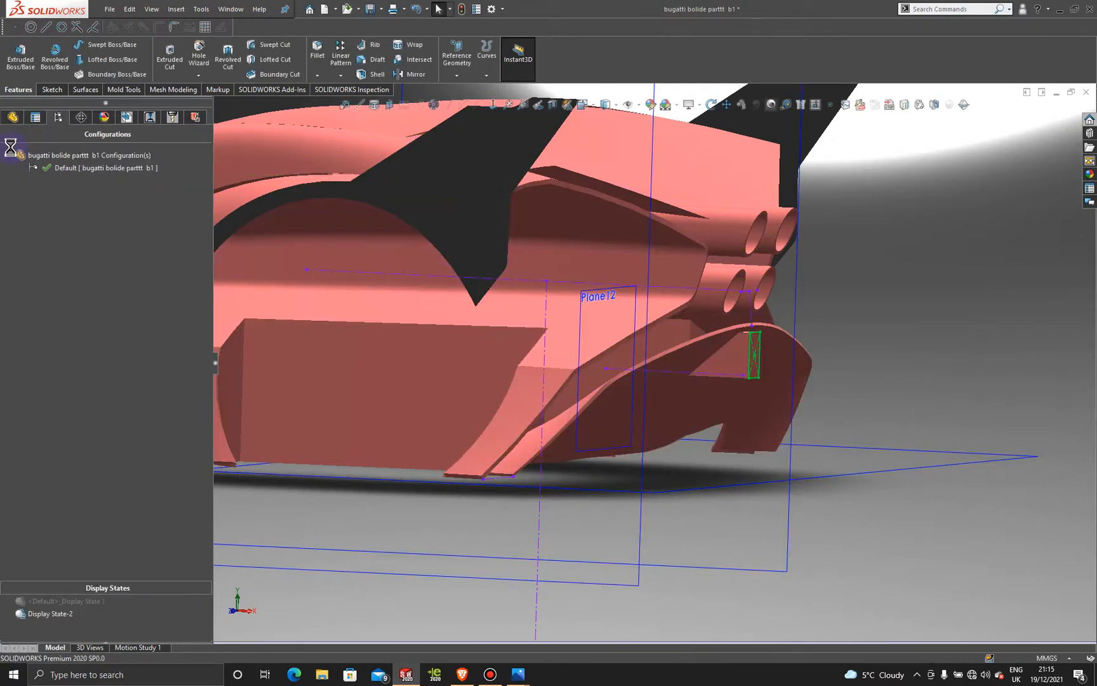
Step: Examine from the rear side how the extruded block meets the diffuser below the exhausts
scroll(794, 349, "up", 3)
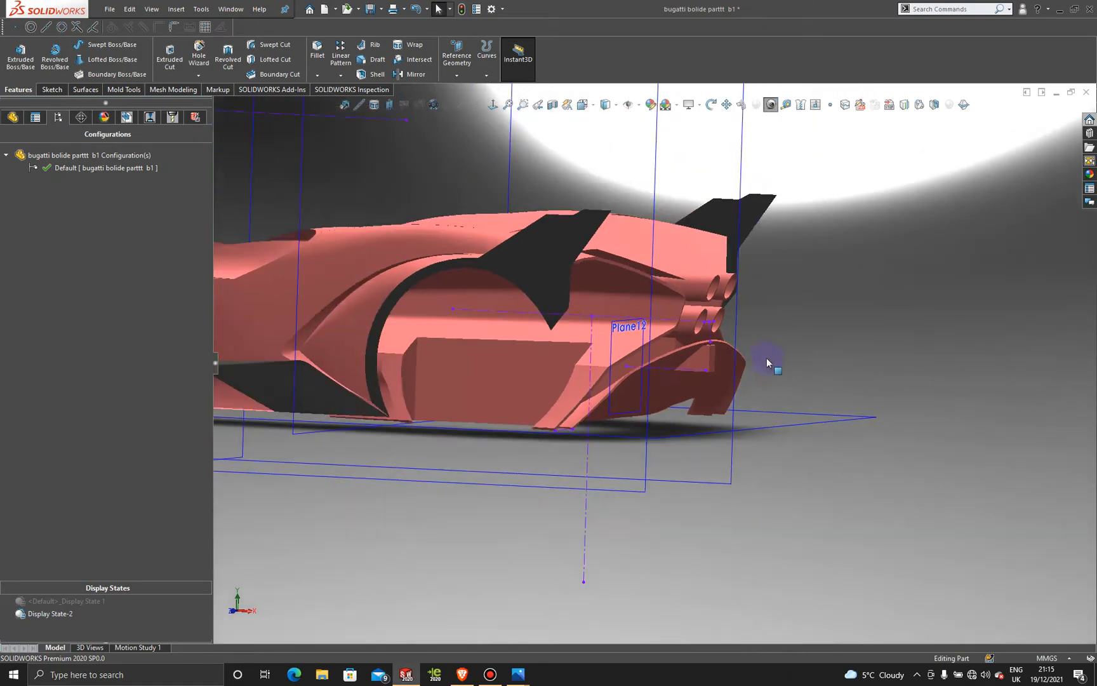
middle_click_drag(767, 357, 728, 392)
scroll(739, 374, "down", 4)
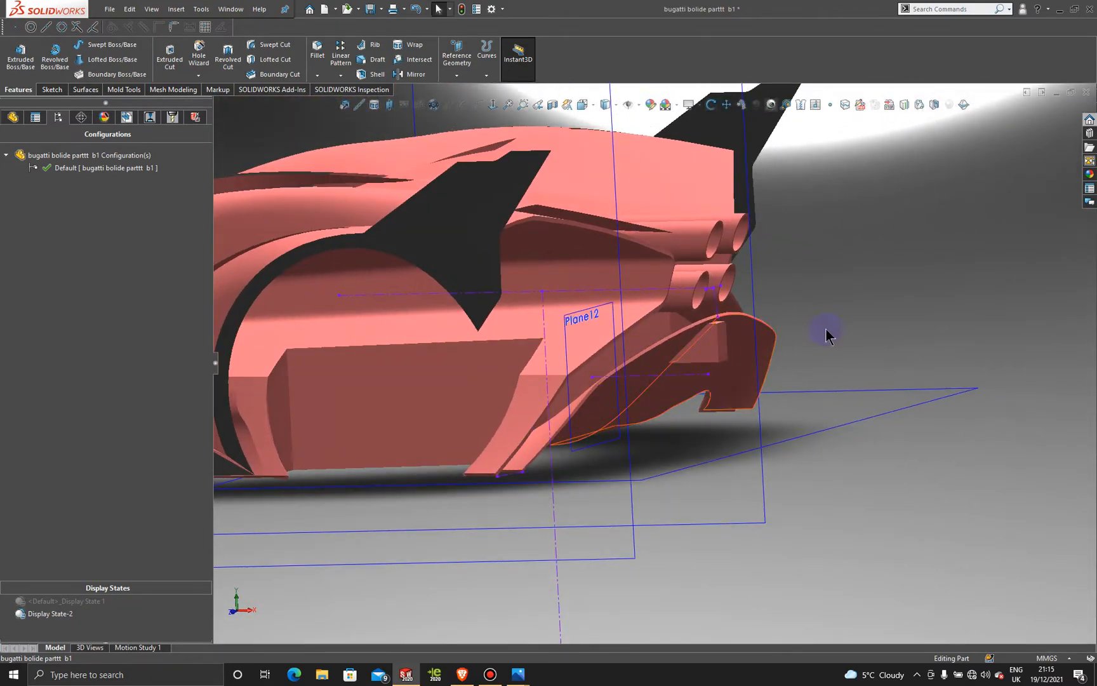
scroll(819, 340, "down", 3)
scroll(660, 375, "down", 2)
scroll(661, 374, "up", 1)
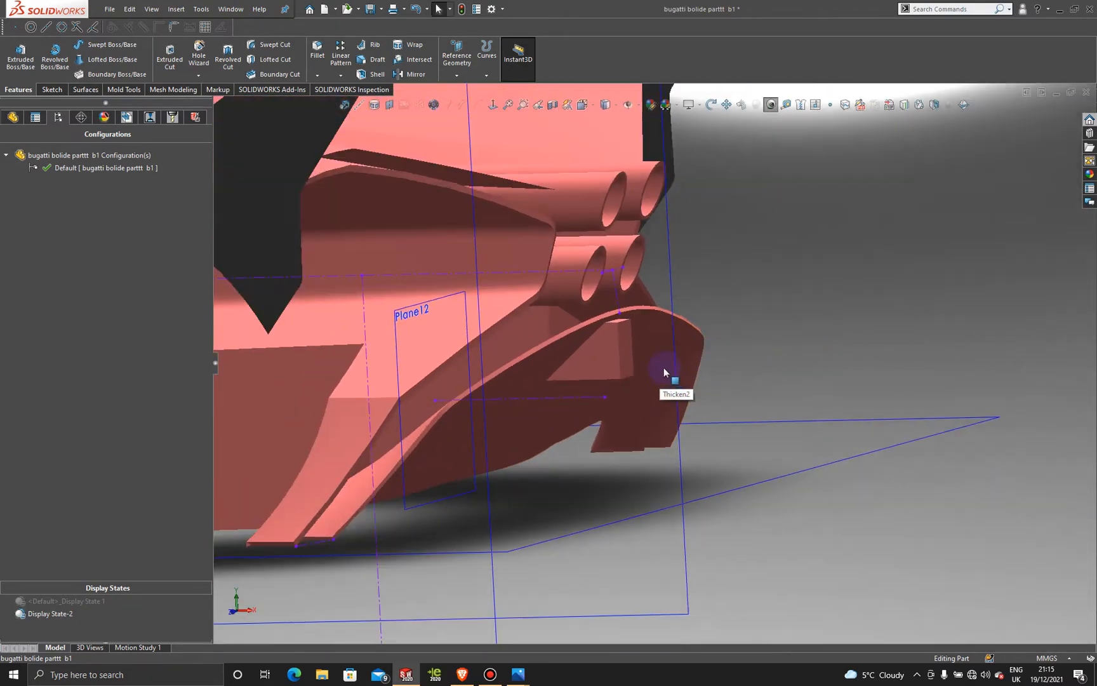
mouse_move(649, 333)
middle_mouse_down()
mouse_move(654, 323)
mouse_move(661, 349)
middle_mouse_up()
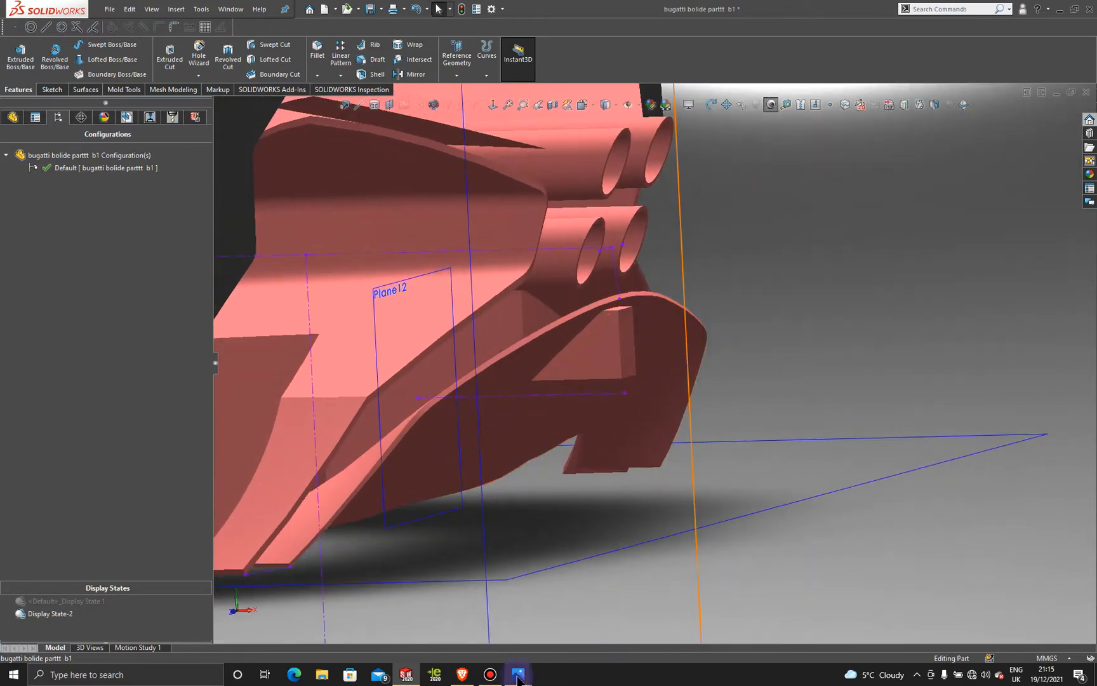
Step: Check the reference photo bxx-05-main.png for the rear block's shape and compare it with the opposite side of the model
mouse_move(518, 677)
mouse_move(513, 614)
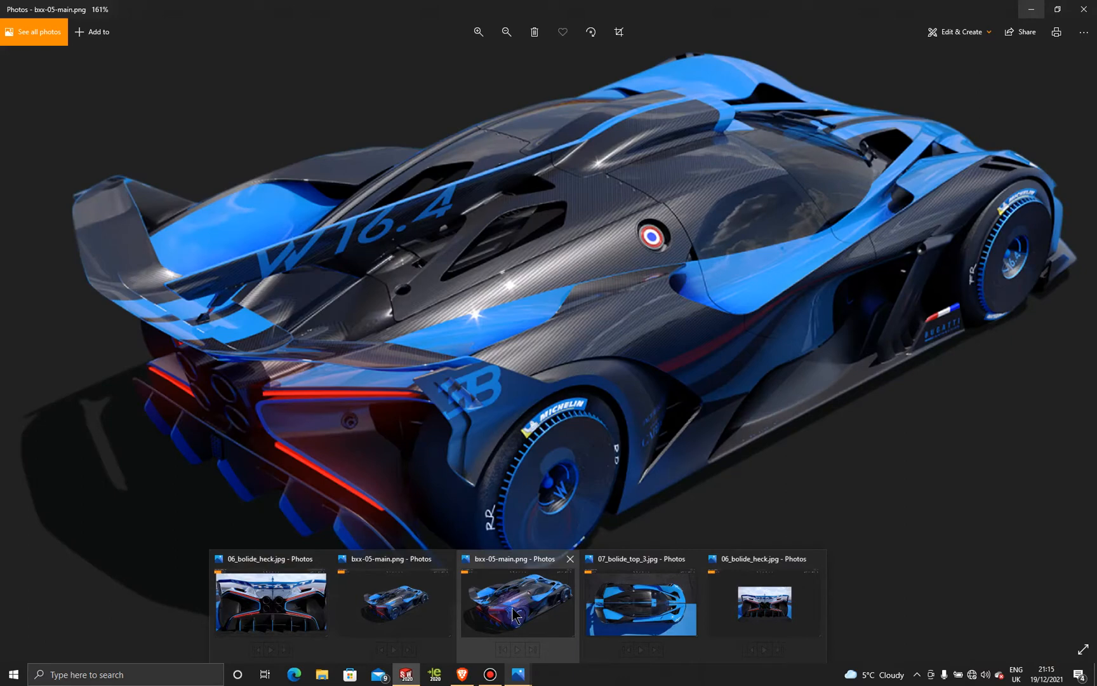
left_click(513, 615)
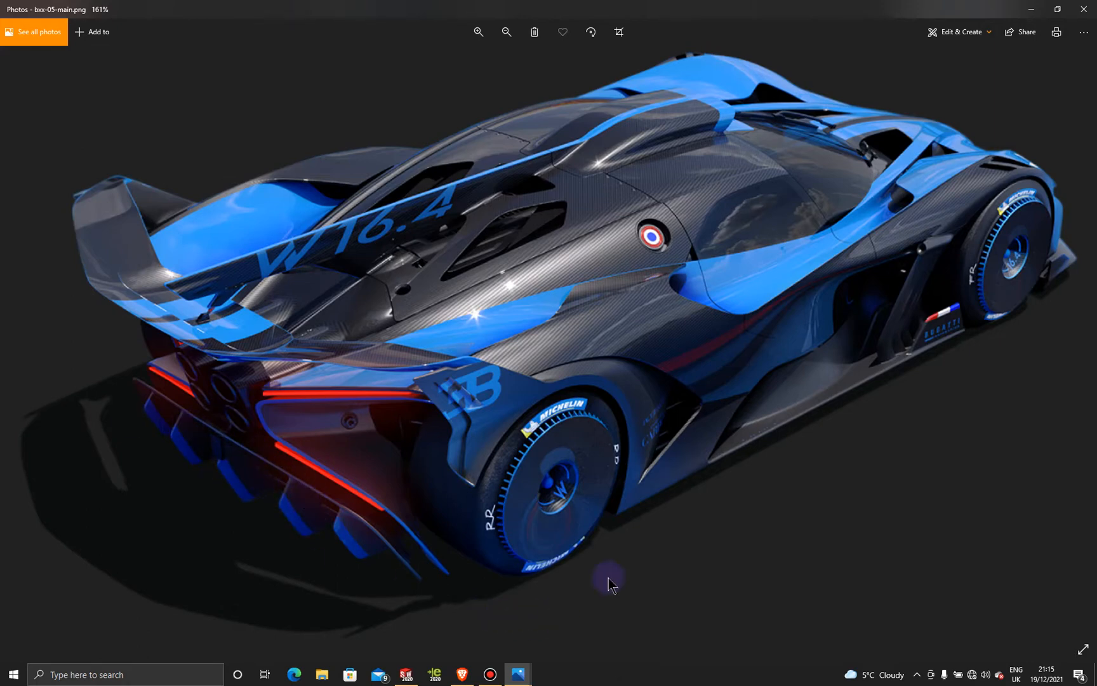
left_click(1032, 14)
scroll(794, 383, "down", 3)
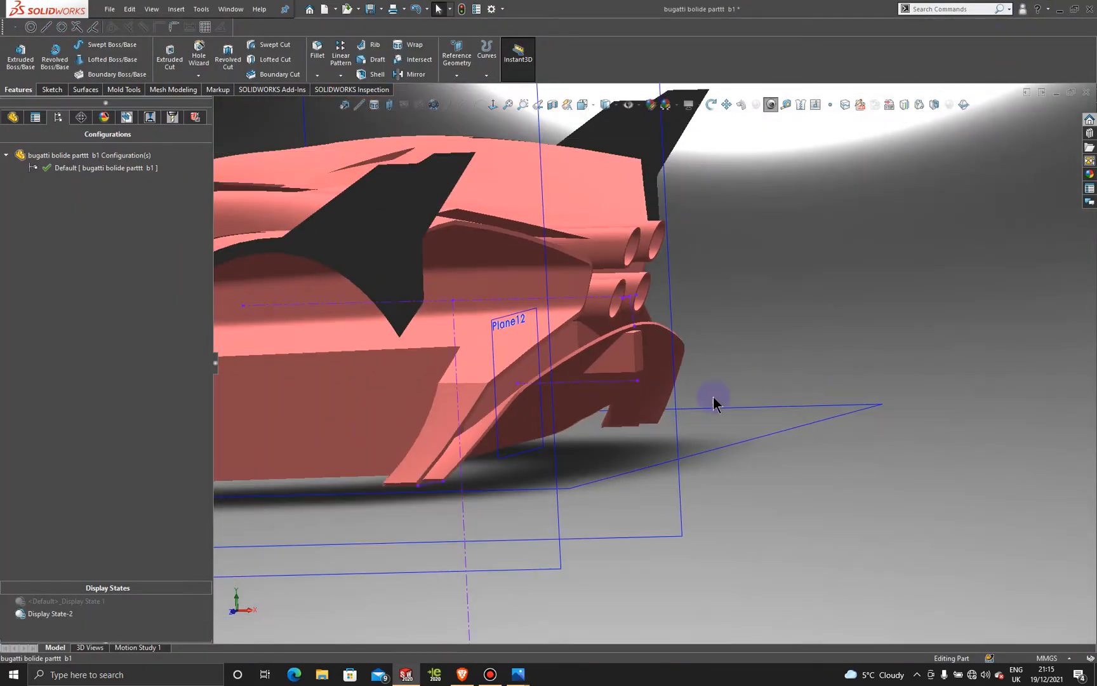
middle_click_drag(713, 404, 453, 458)
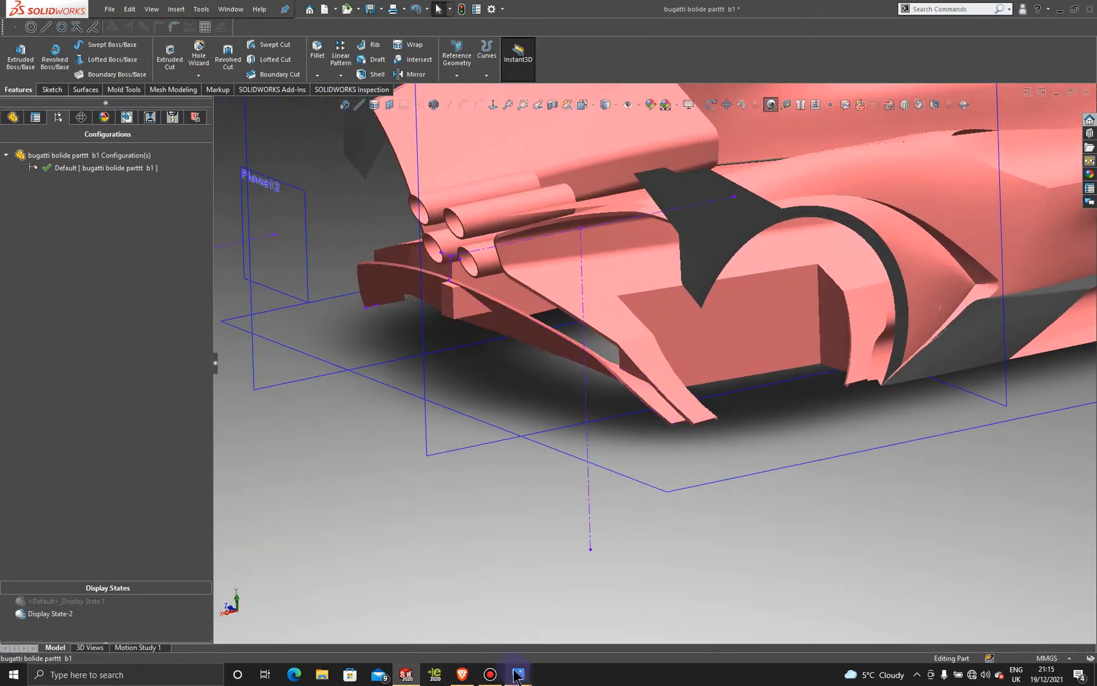
Step: Study the diffuser area below the exhausts in bxx-05-main.png, enlarged beside the model, to judge how far the block protrudes
mouse_move(518, 675)
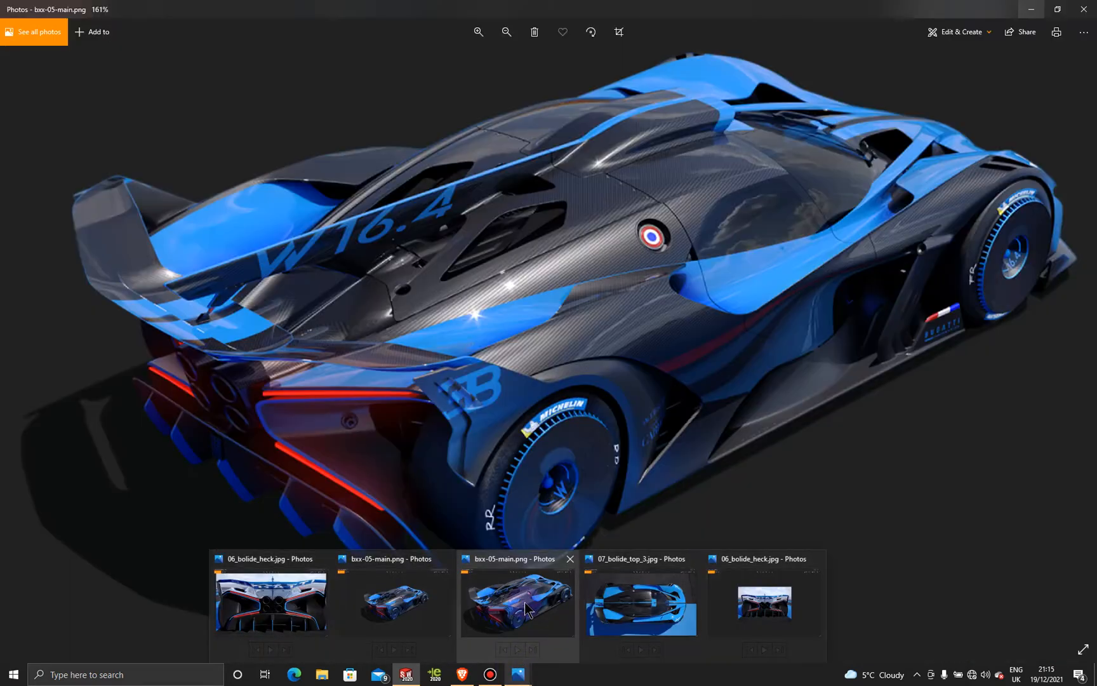
left_click(526, 610)
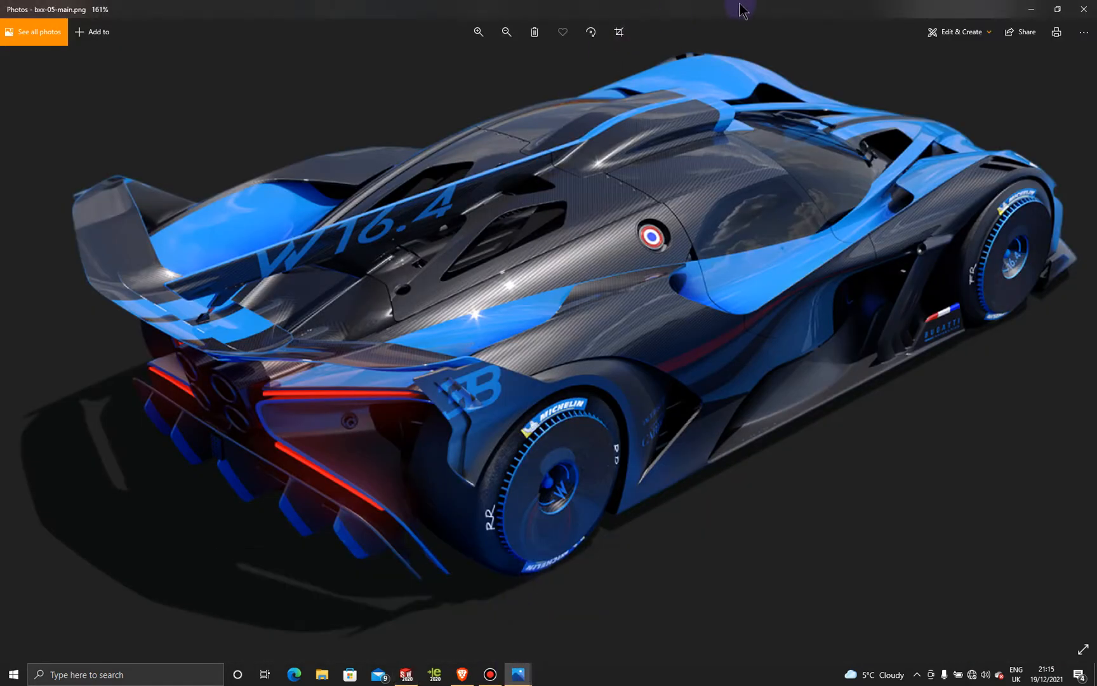
left_click_drag(738, 8, 810, 164)
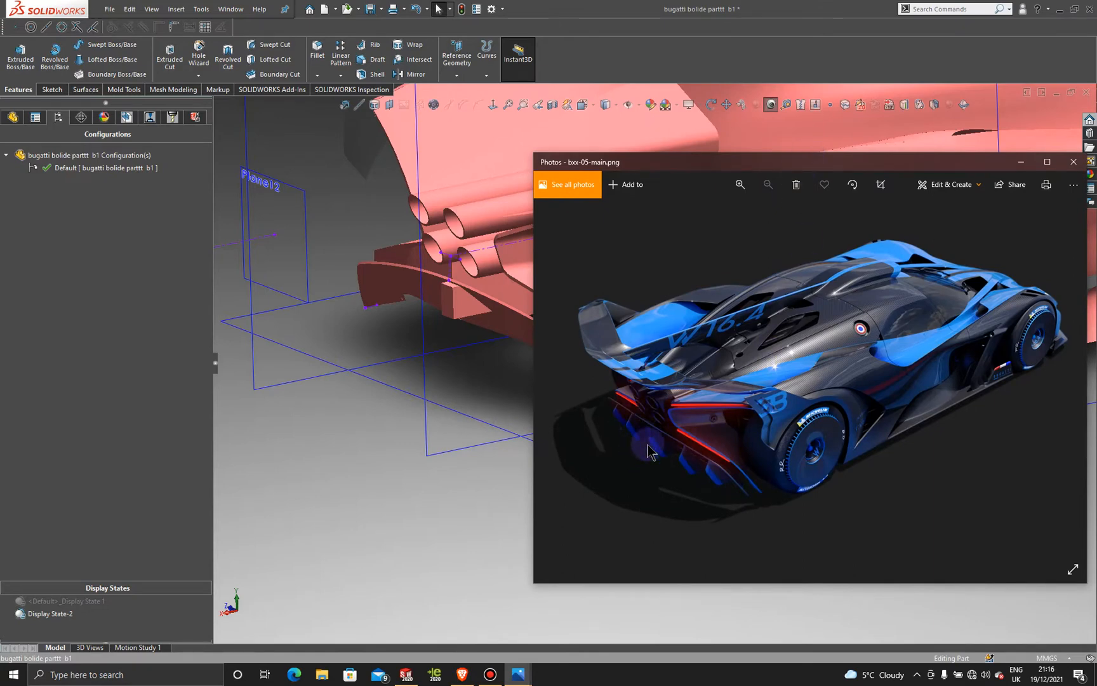
scroll(648, 453, "up", 5, "ctrl")
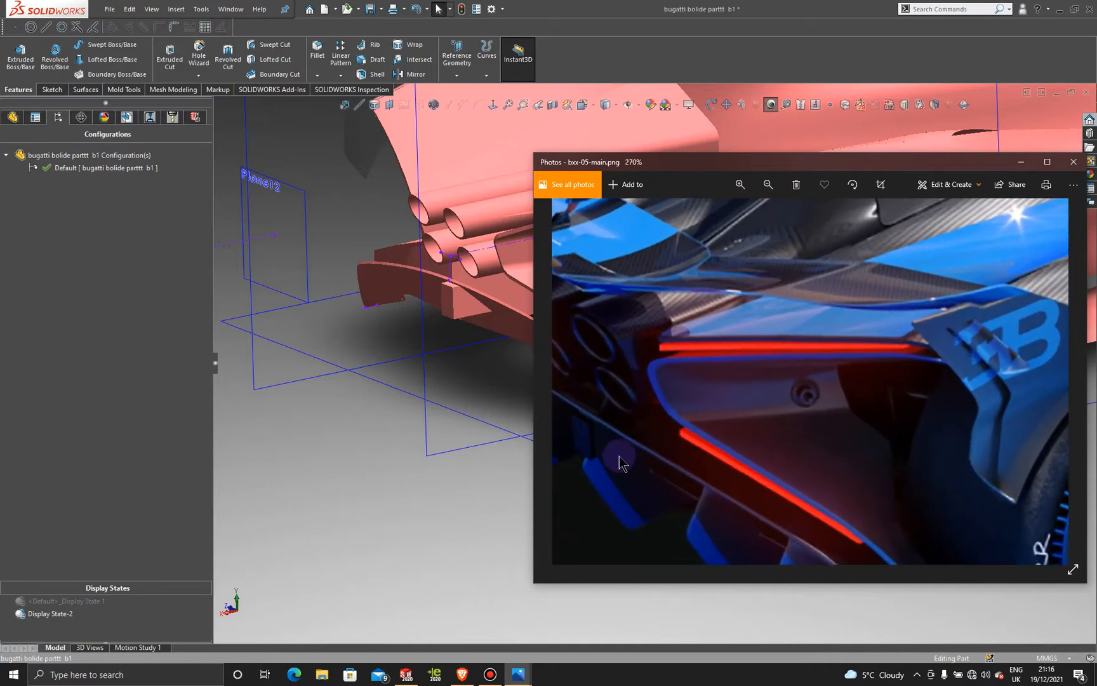
left_click_drag(611, 451, 683, 434)
scroll(674, 428, "up", 2)
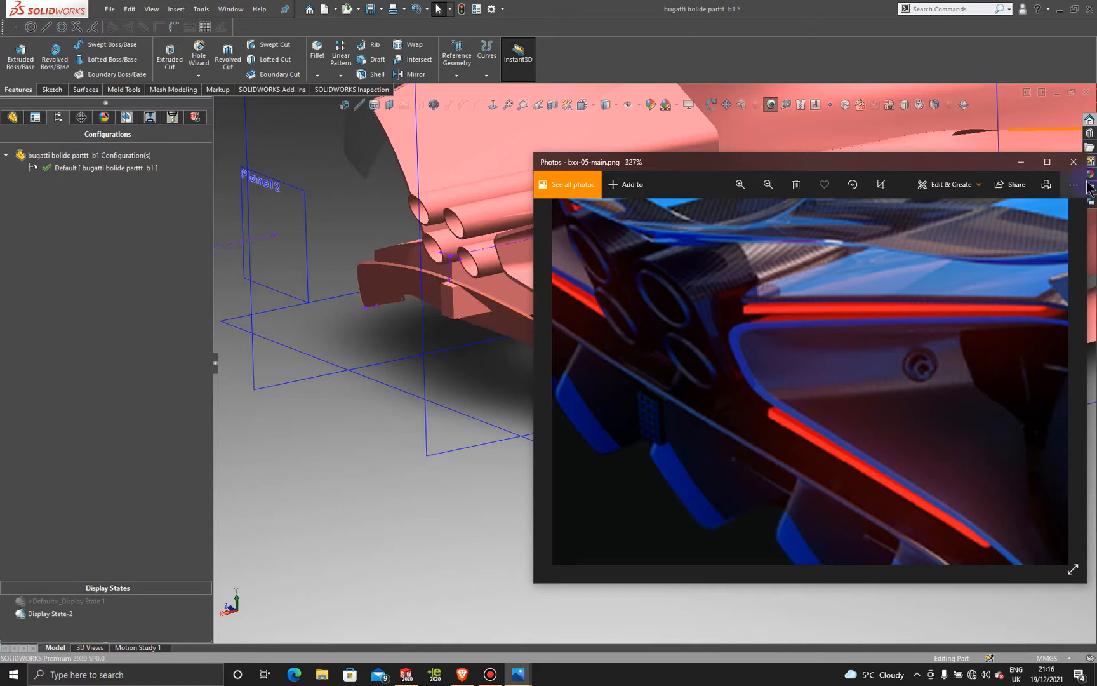
left_click(1074, 162)
Step: Open a new sketch on the extruded block's flat side face and view it straight on
middle_click_drag(463, 327, 573, 323)
scroll(514, 317, "down", 8)
middle_click(546, 337)
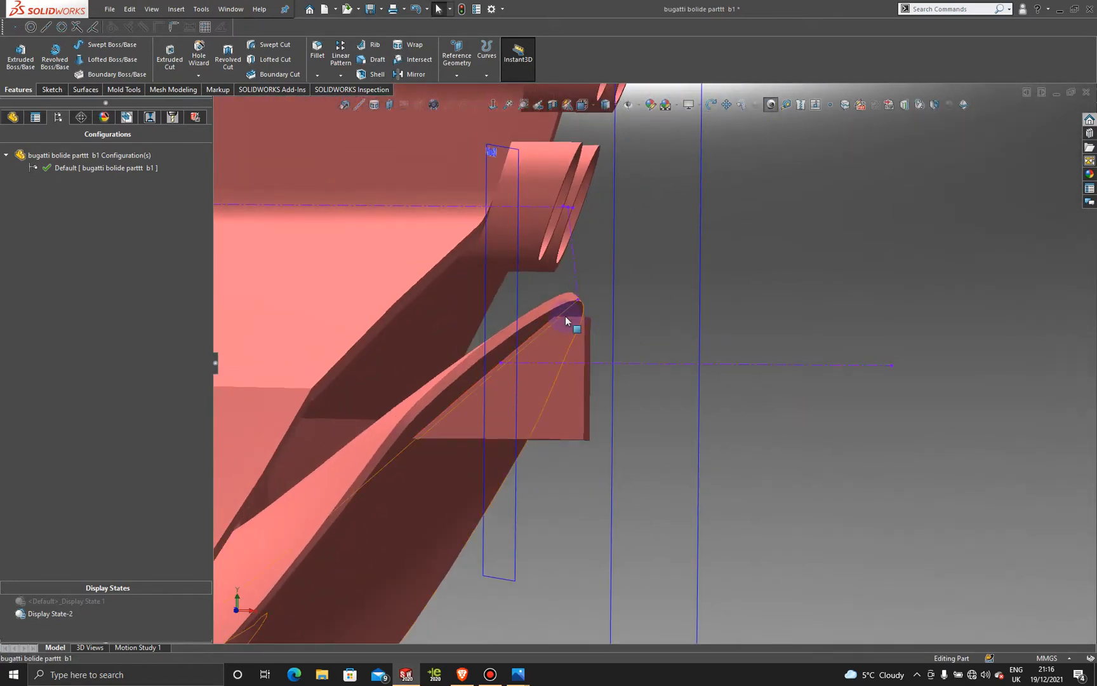
left_click(561, 352)
left_click(608, 317)
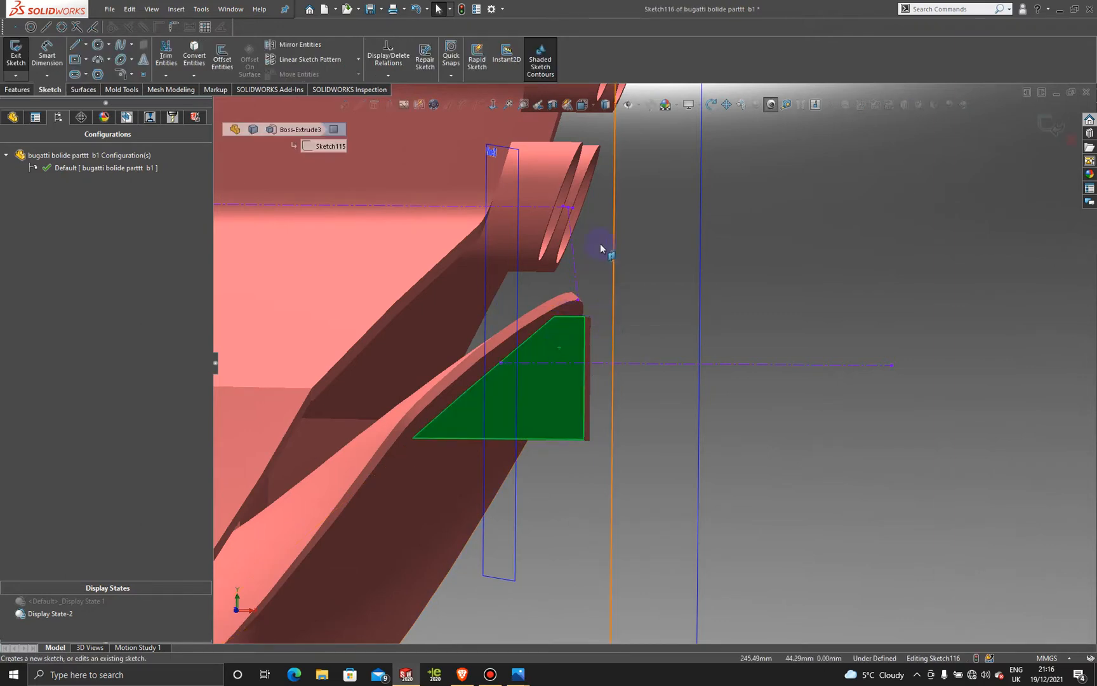
left_click(493, 105)
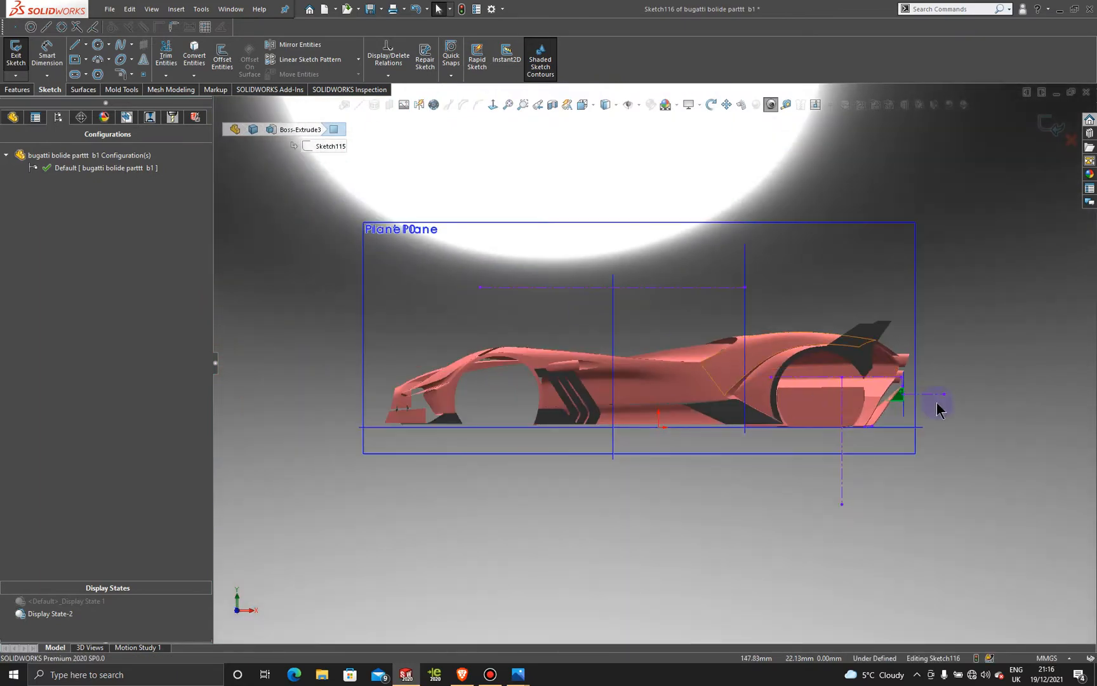
scroll(901, 407, "down", 10)
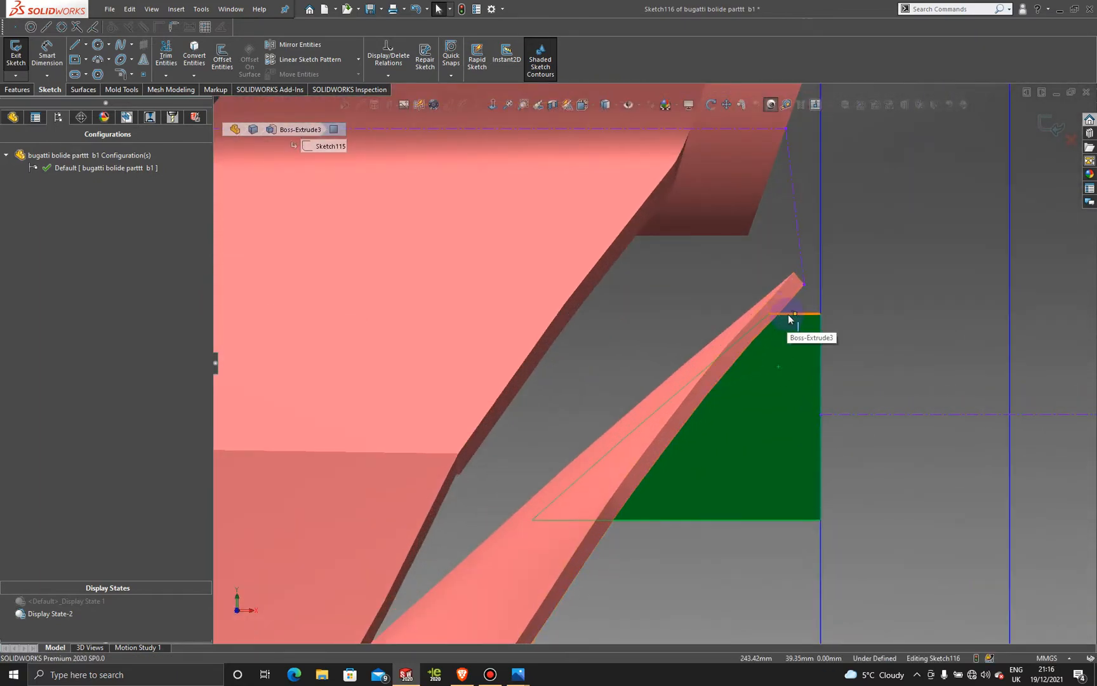
Step: Sketch a closed four-sided profile over the block's rear strip, starting with a vertical line about 13.8 mm long from its upper edge
left_click(75, 45)
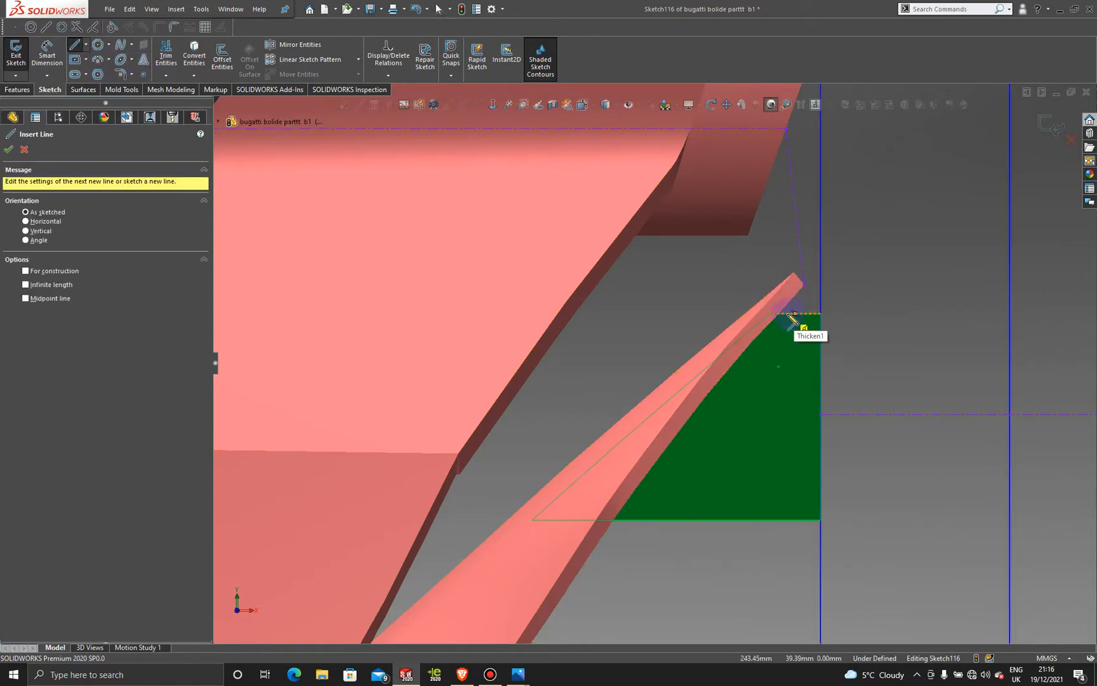
left_click(787, 313)
left_click(787, 538)
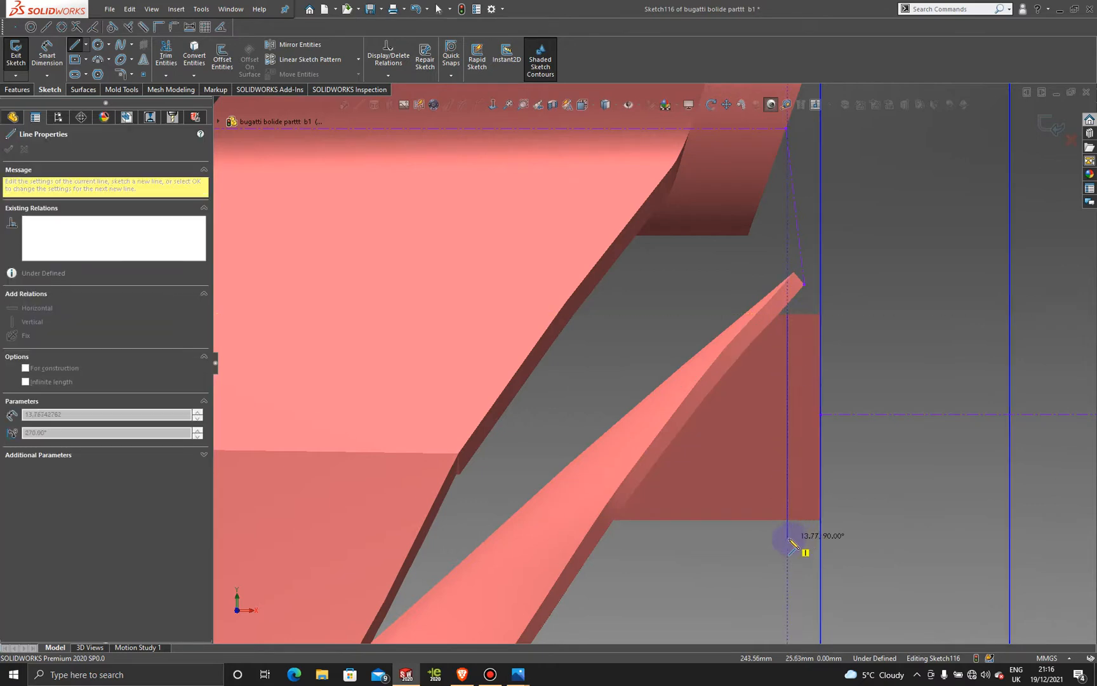
left_click(888, 504)
left_click(871, 287)
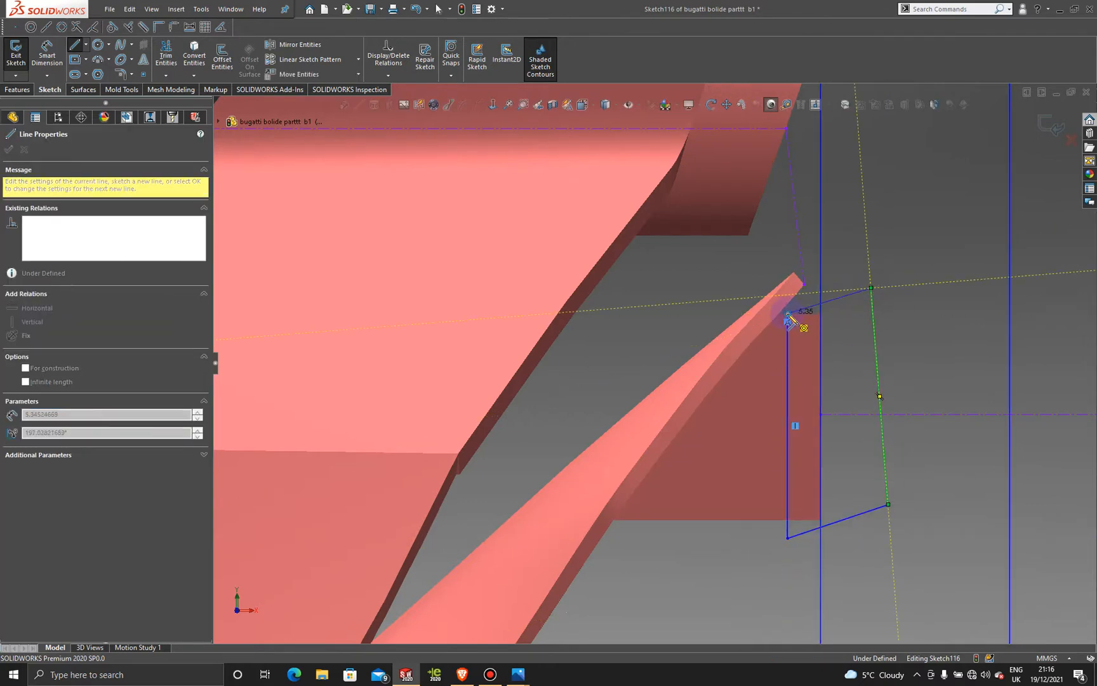
left_click(788, 314)
Step: Cut the four-sided profile through the block with a blind depth of 10 mm to trim its protruding rear strip
left_click(11, 91)
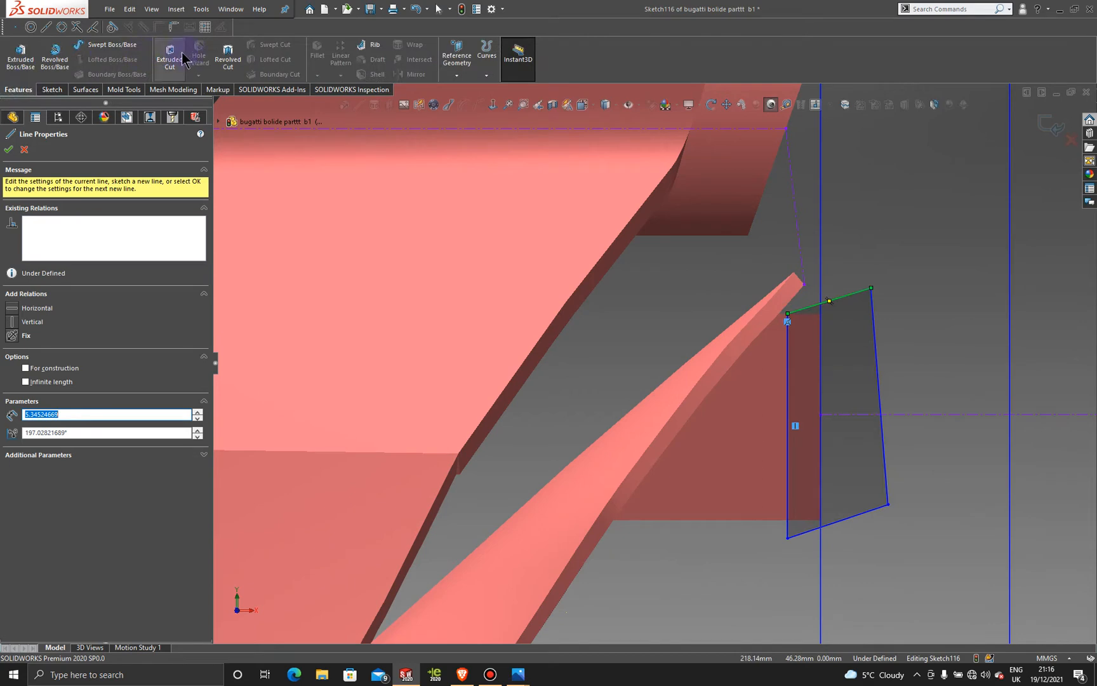
left_click(171, 56)
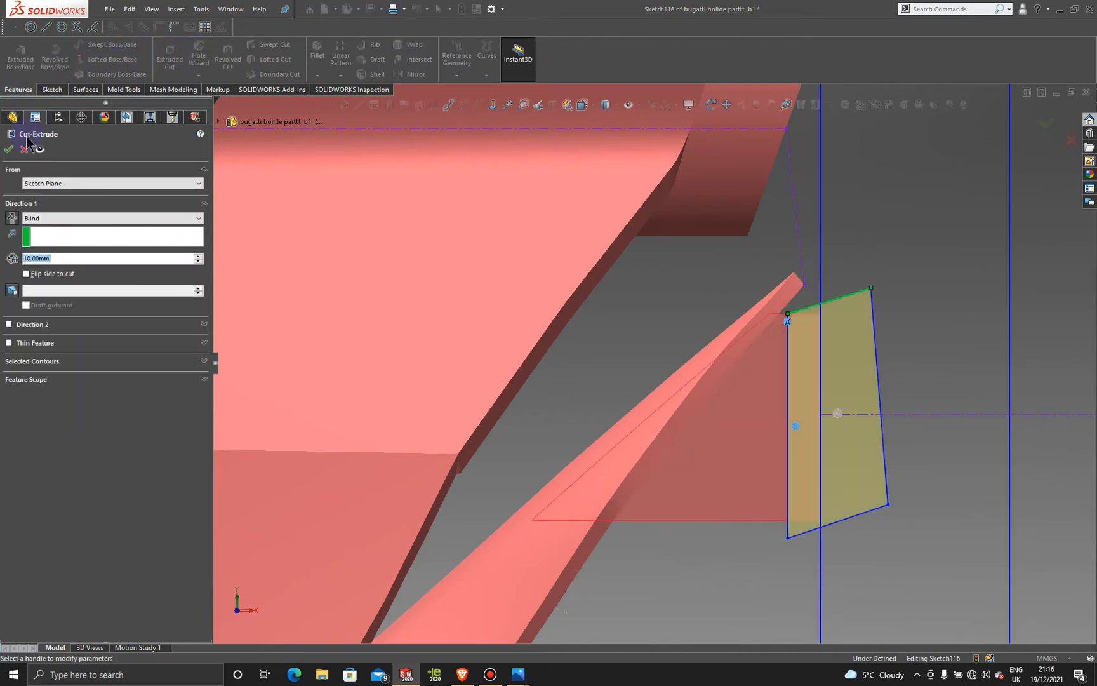
left_click(9, 150)
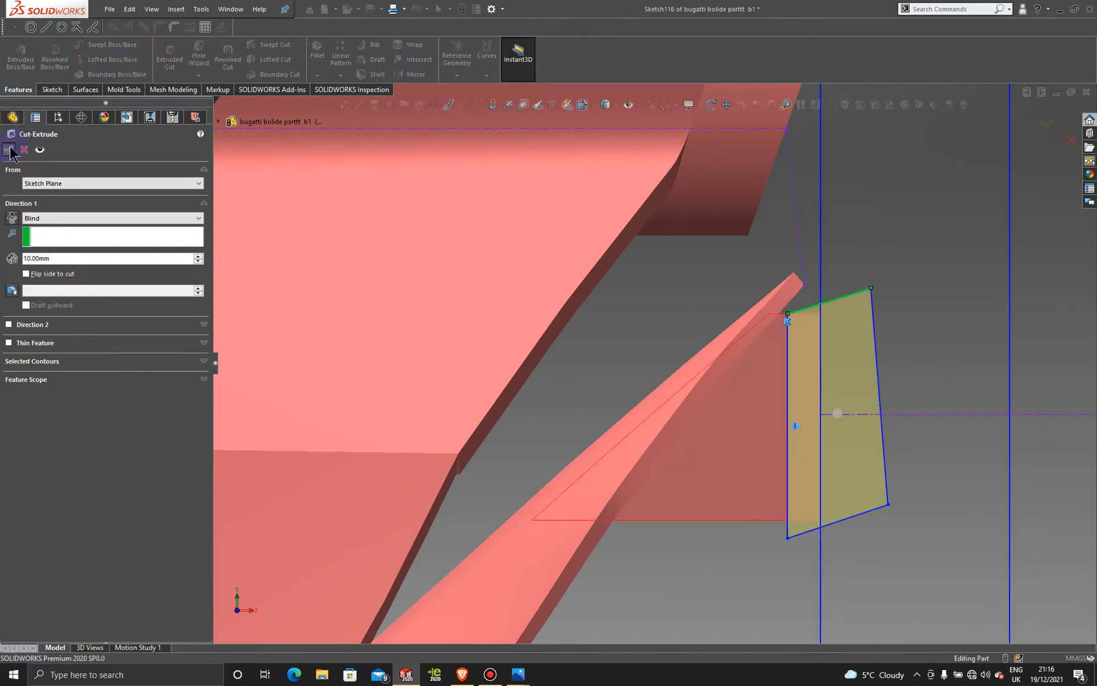
left_click(835, 226)
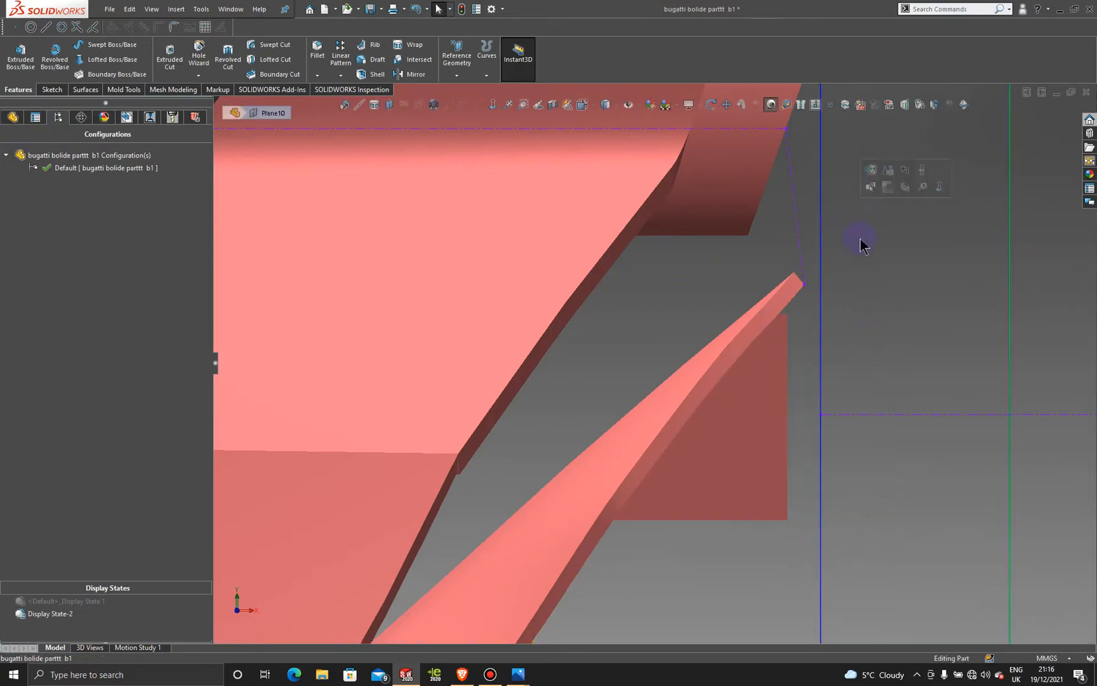
Step: Examine the trimmed block and its fit with the diffuser and exhausts from both sides of the car's rear
scroll(849, 335, "up", 8)
middle_click_drag(694, 382, 478, 388)
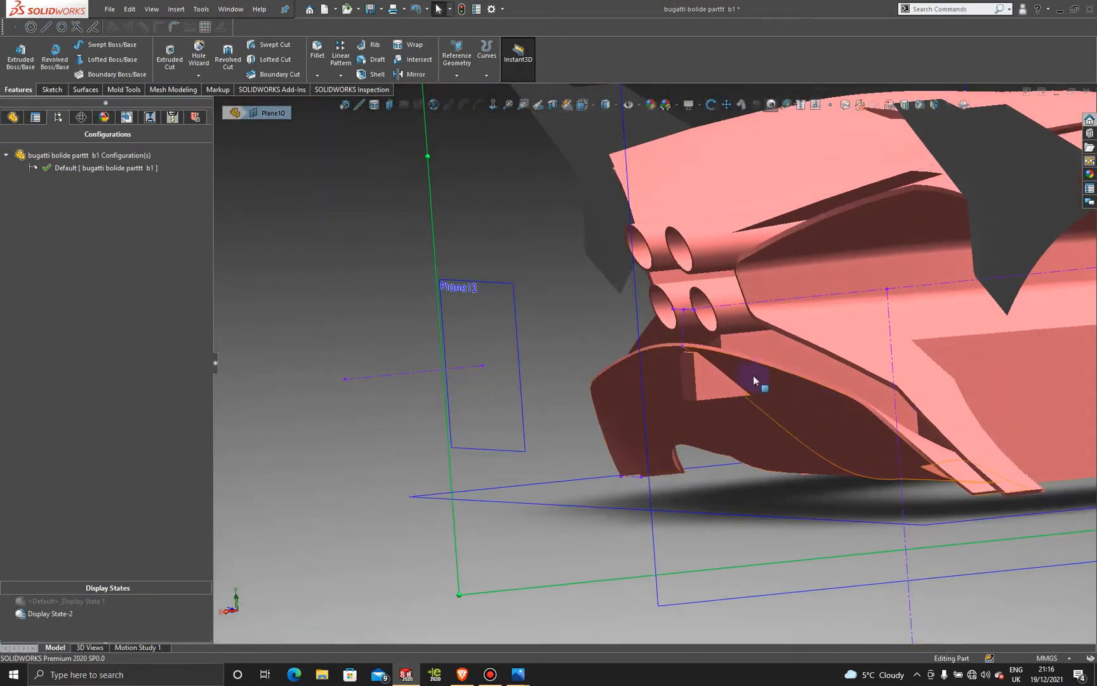
scroll(754, 376, "down", 5)
scroll(698, 410, "up", 4)
middle_click_drag(698, 410, 794, 377)
scroll(702, 412, "up", 1)
scroll(703, 413, "up", 4)
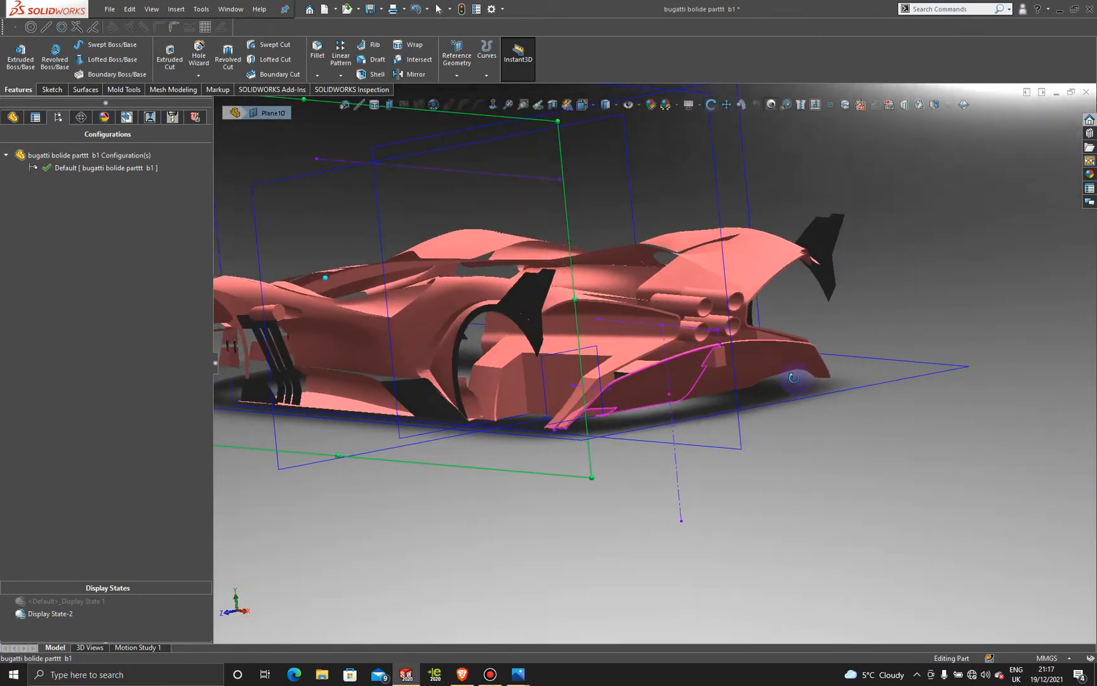
scroll(823, 460, "up", 3)
middle_click_drag(823, 460, 743, 453)
scroll(715, 375, "down", 6)
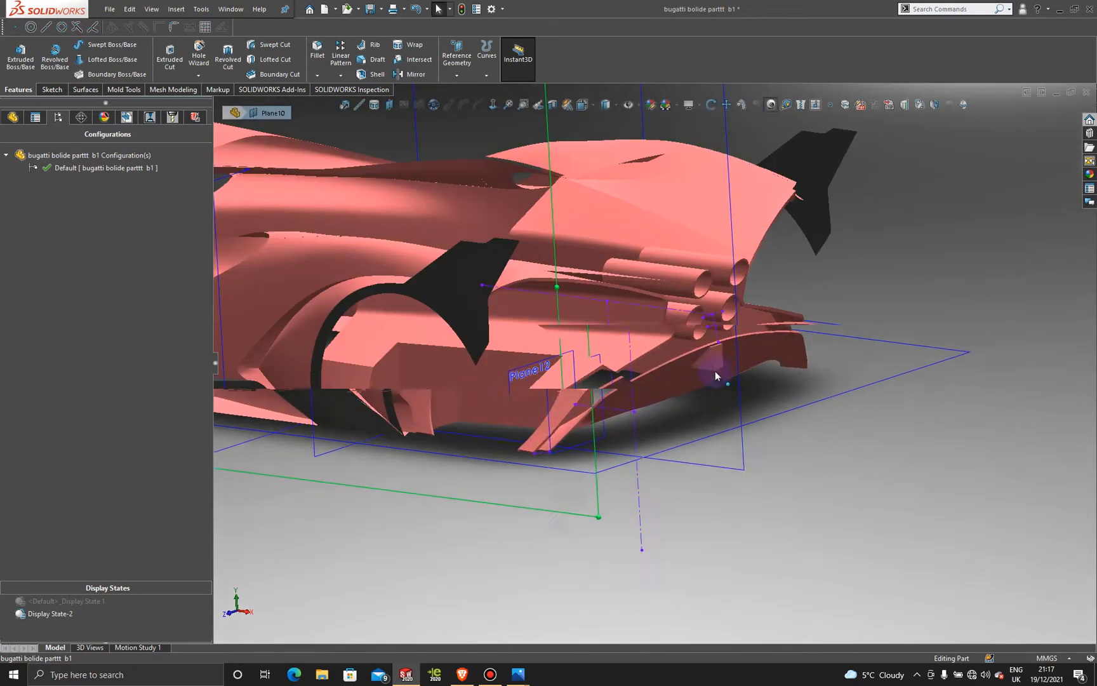
Step: Open a new sketch on Plane12 and view it straight on
left_click(575, 449)
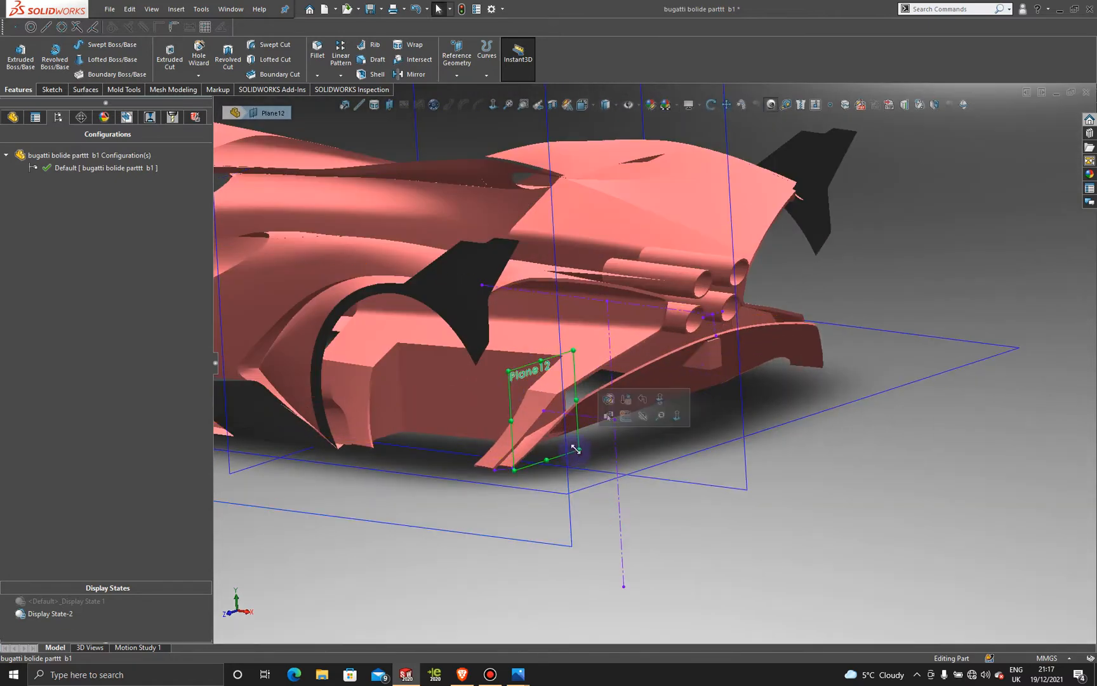
left_click(625, 416)
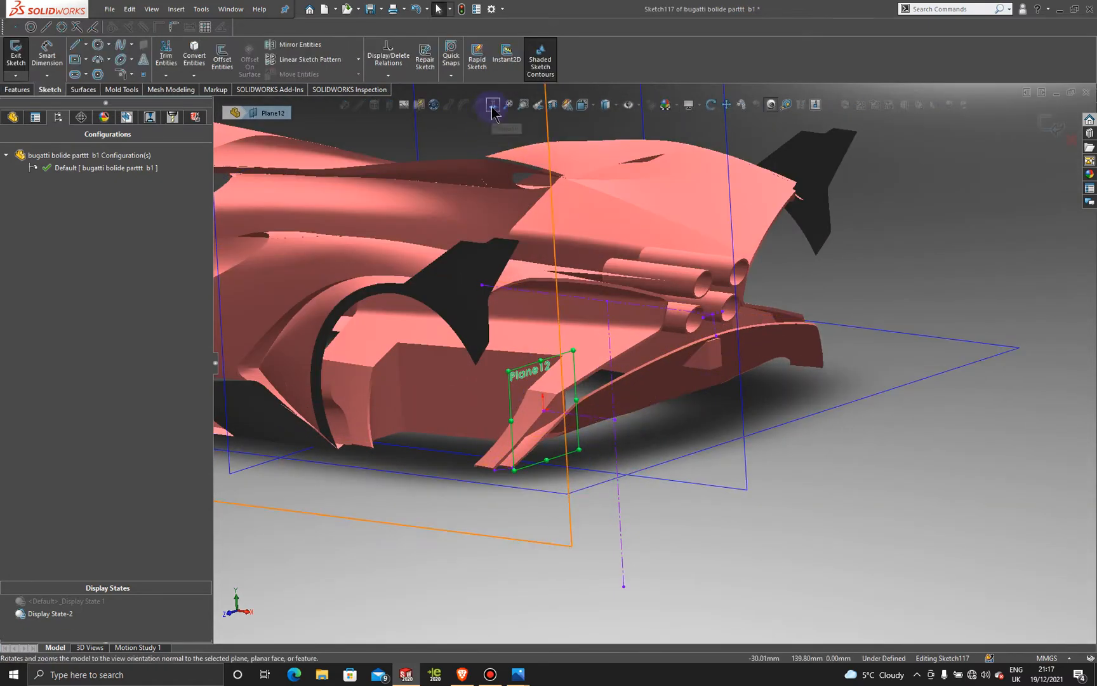
left_click(492, 105)
scroll(646, 421, "down", 5)
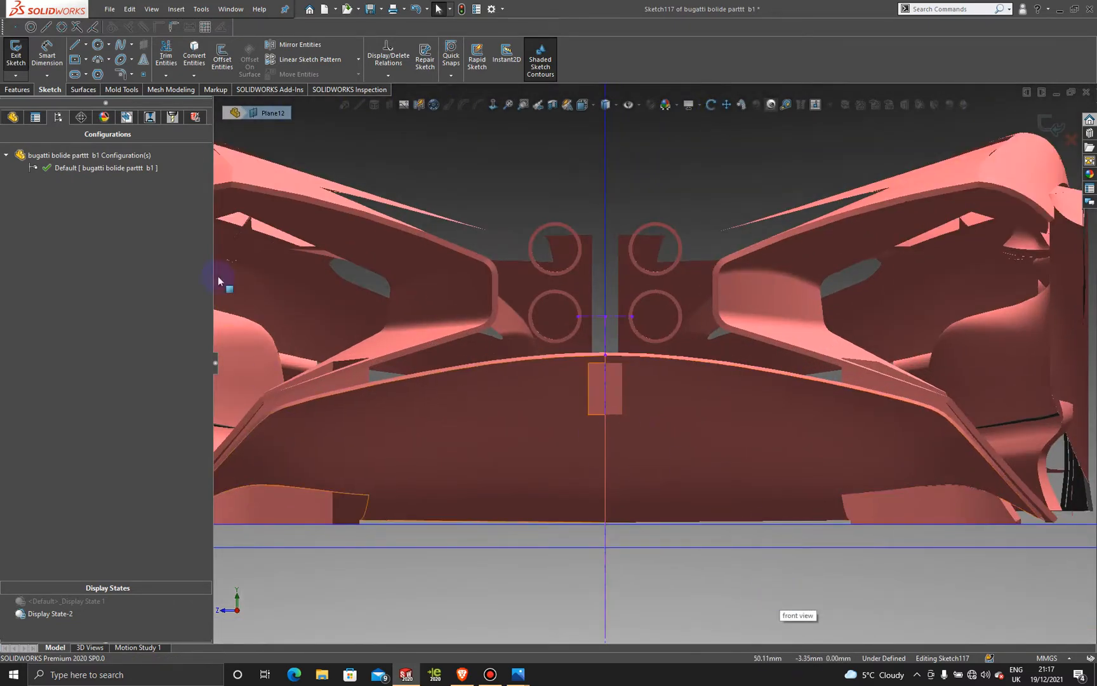
Step: Sketch a center rectangle on the vertical centreline, about 4.1 mm wide and 25.2 mm tall, with its top on the block's lower edge
left_click(74, 60)
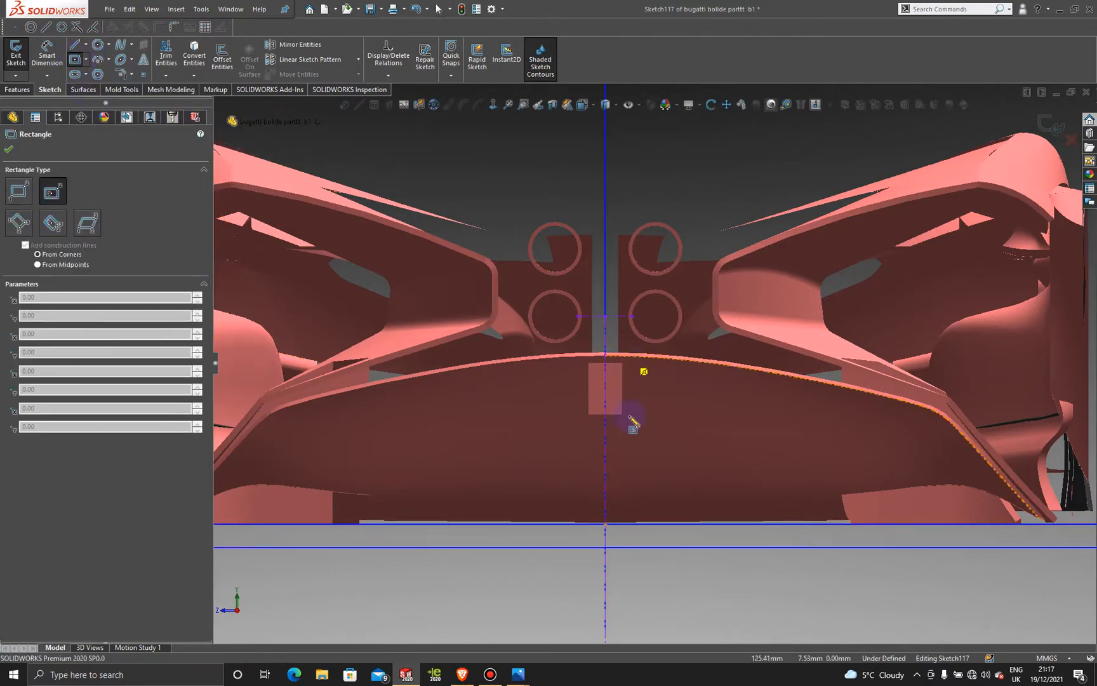
left_click(606, 470)
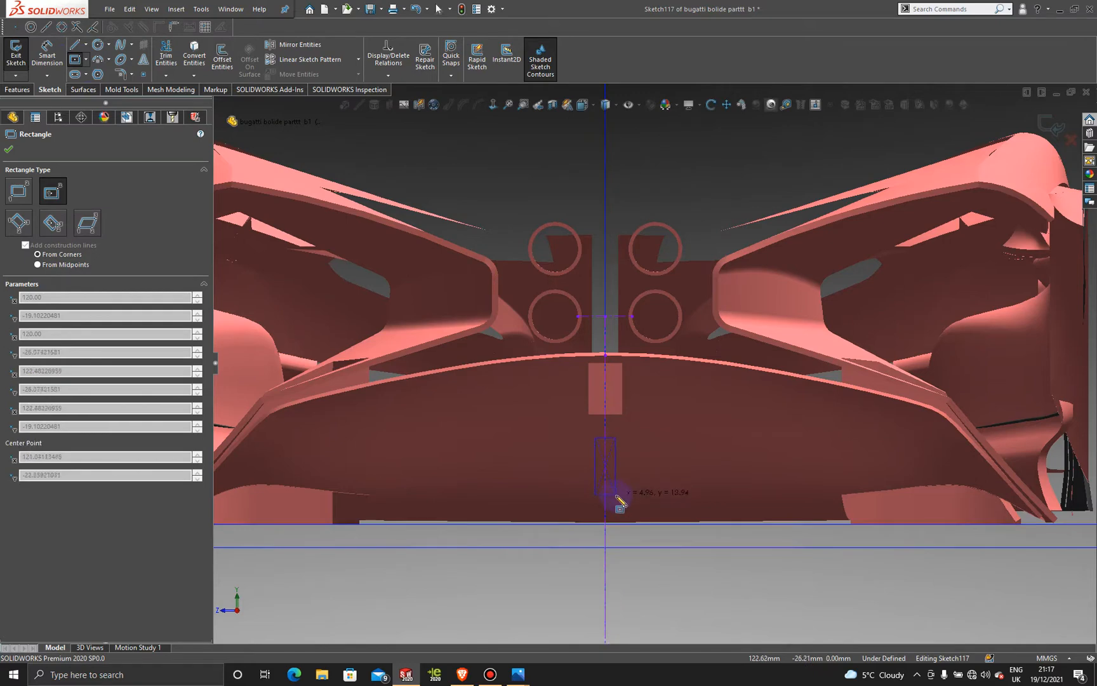
left_click(613, 415)
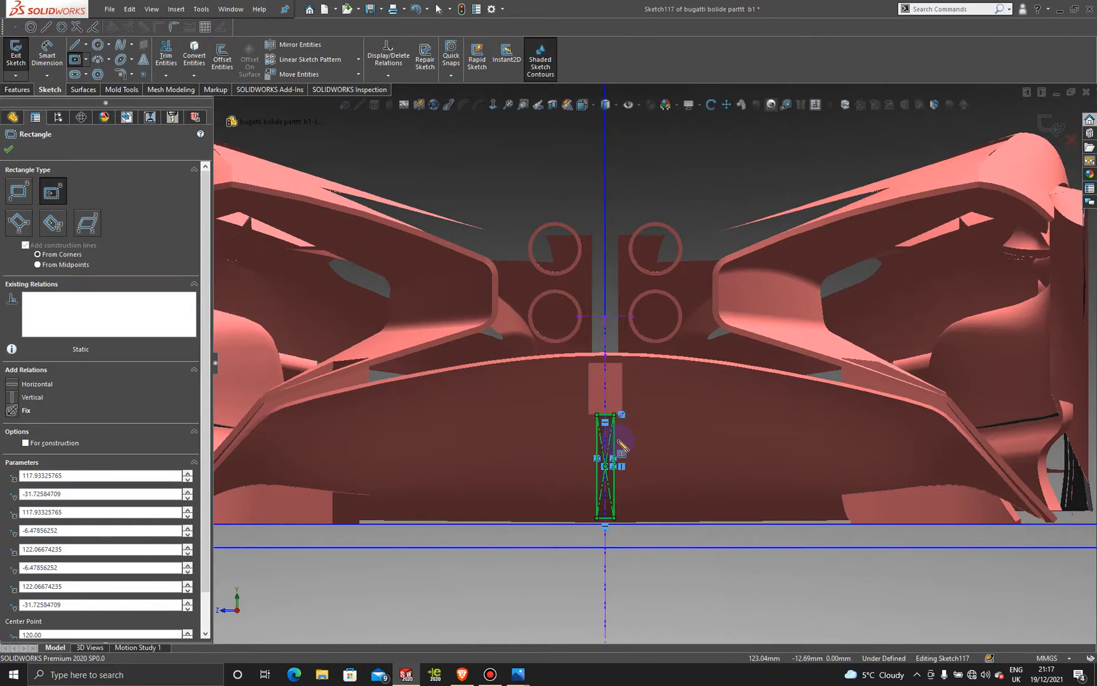
key("Escape")
scroll(628, 501, "down", 4)
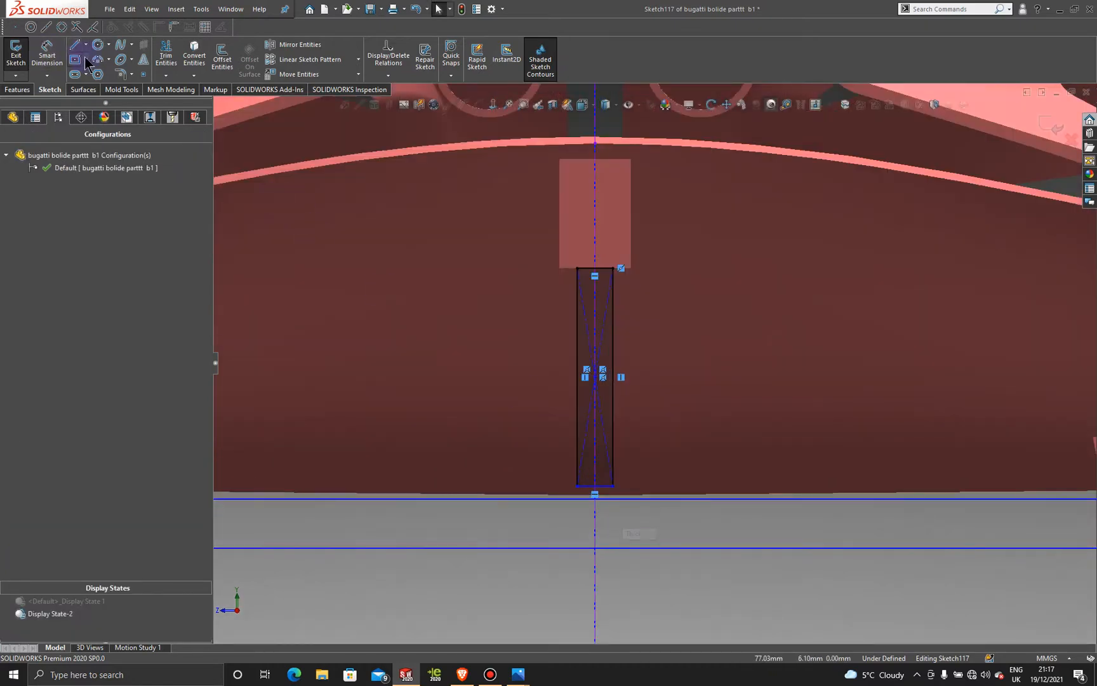
Step: Try to set the width of the rectangle's top edge to 2 mm, and remove that dimension again
left_click(47, 52)
left_click(600, 266)
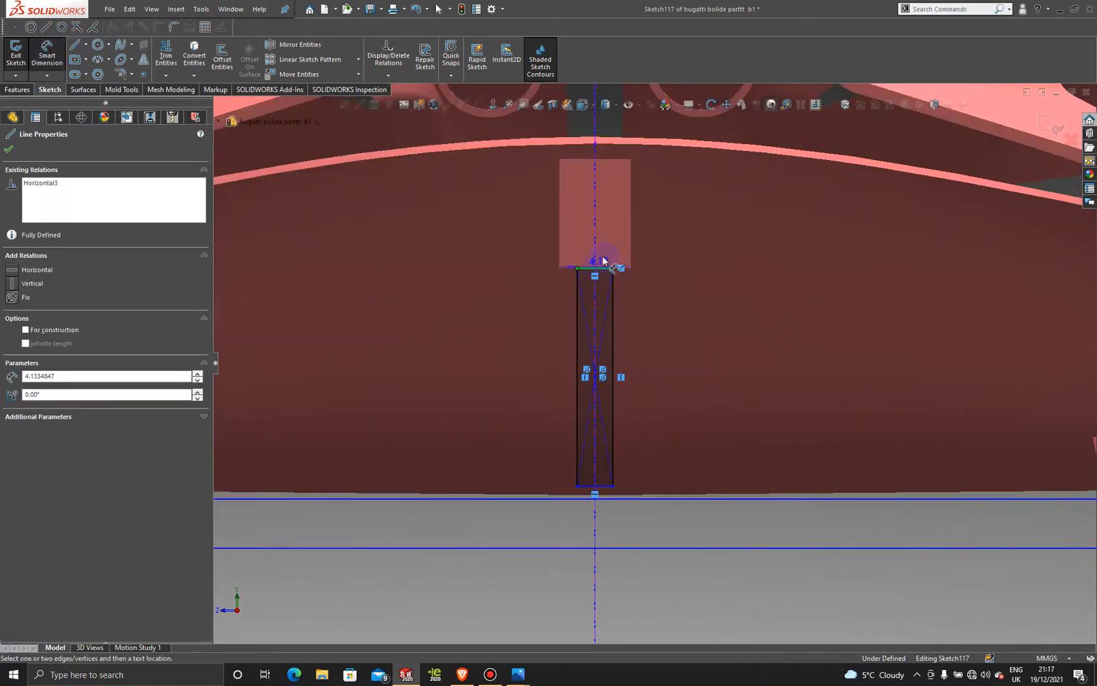
left_click(604, 244)
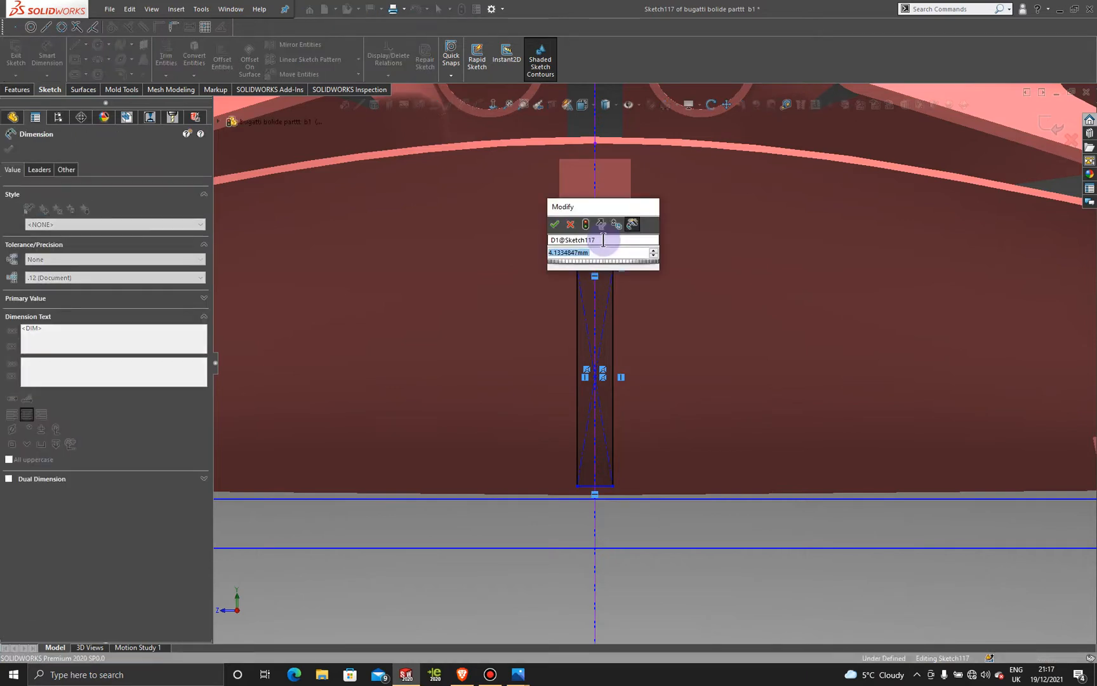
type("2")
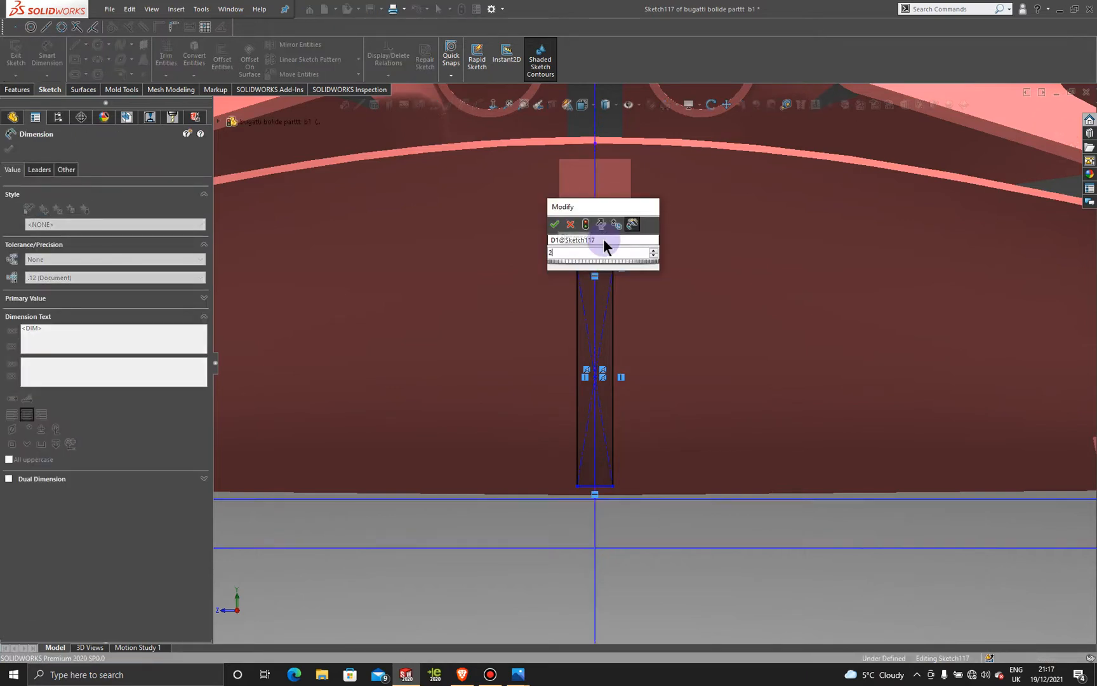
key("Return")
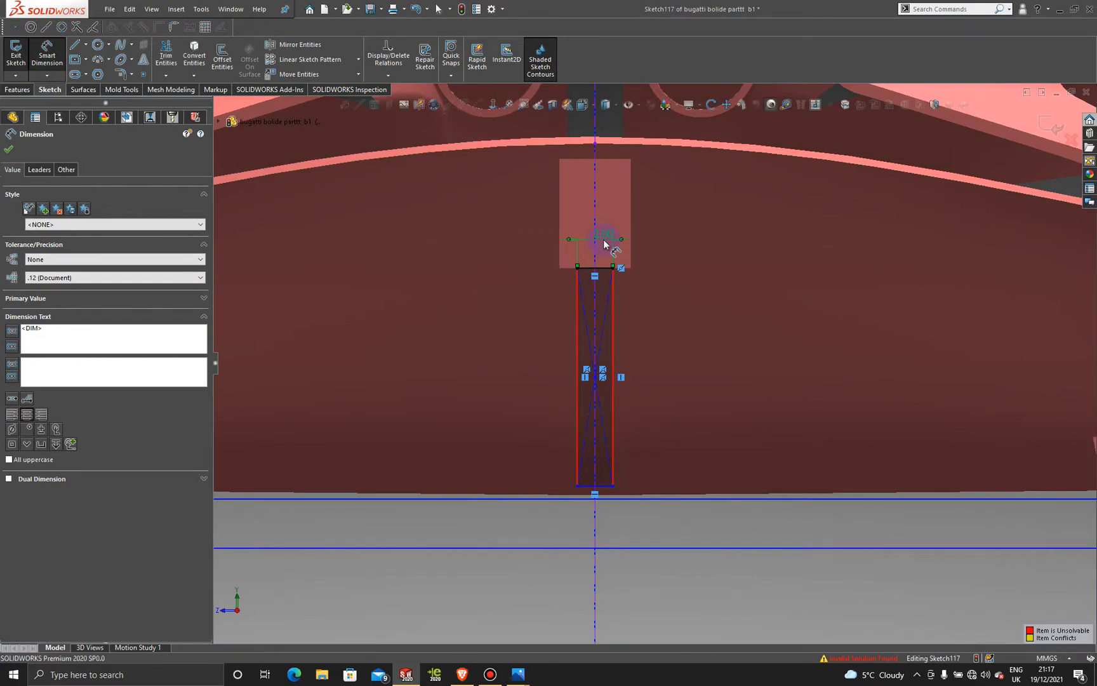
key("ctrl+z")
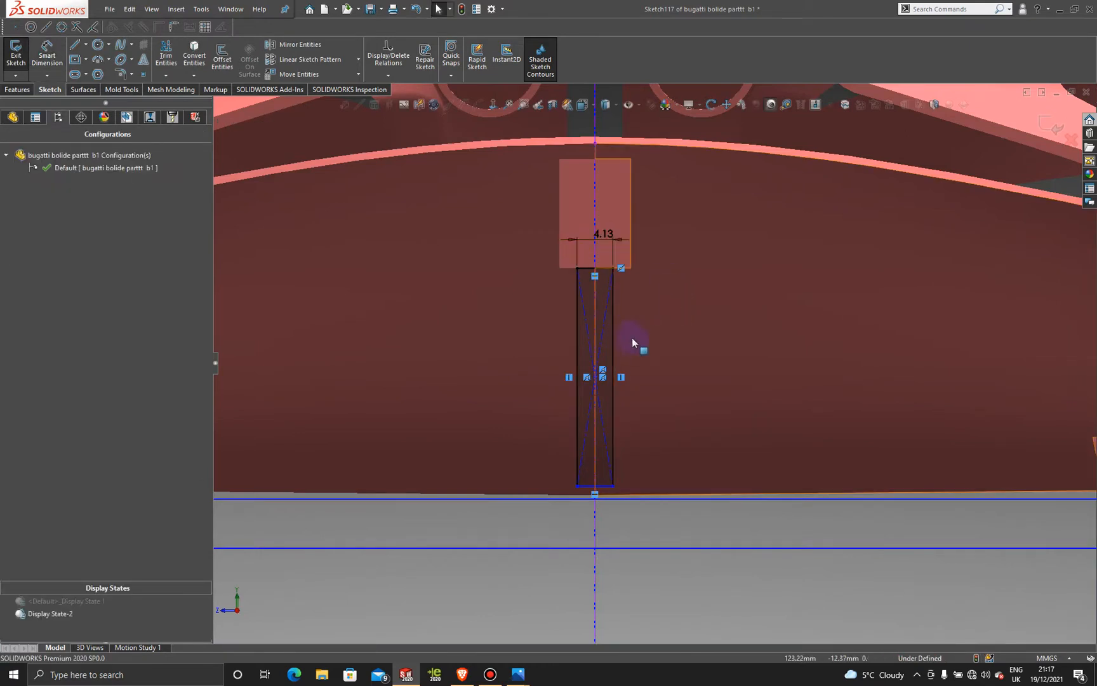
left_click(609, 236)
right_click(609, 238)
left_click(654, 365)
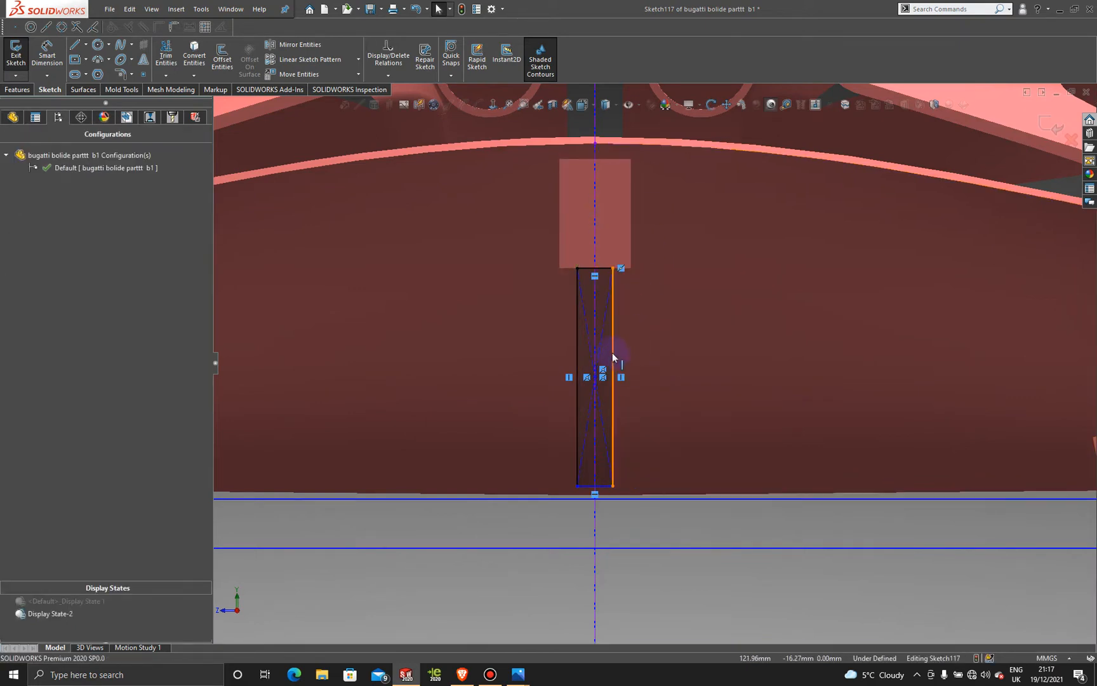
Step: Delete the relation at the rectangle's upper corner and narrow the rectangle to about 2.7 mm by moving its side line inward
left_click(590, 352)
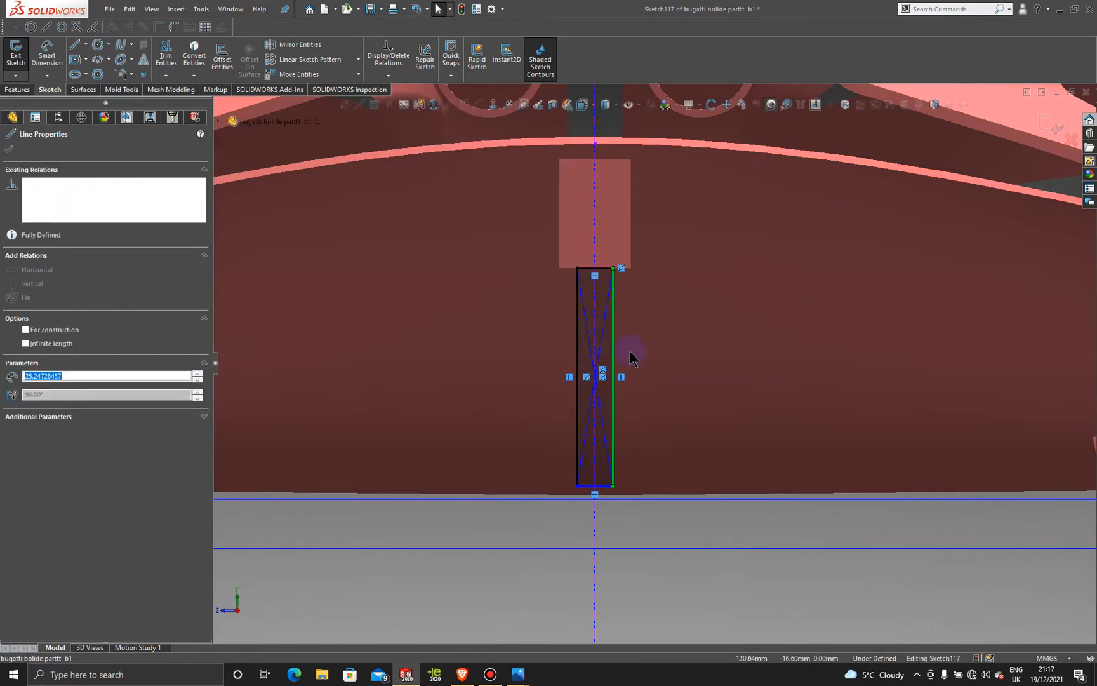
right_click(621, 269)
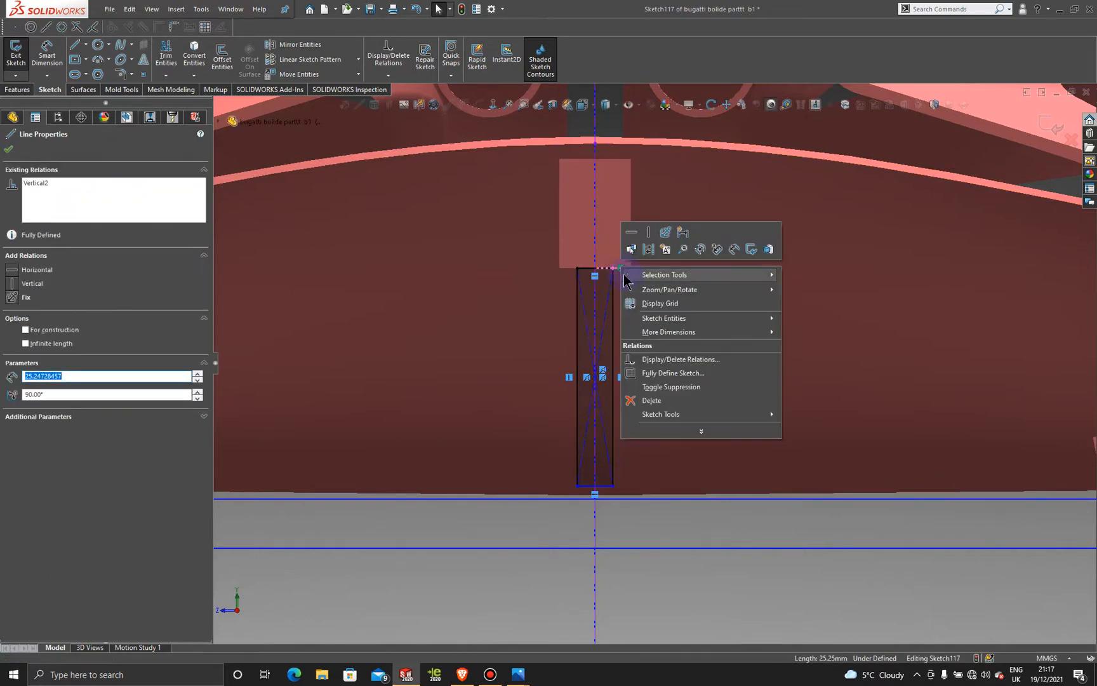
left_click(655, 399)
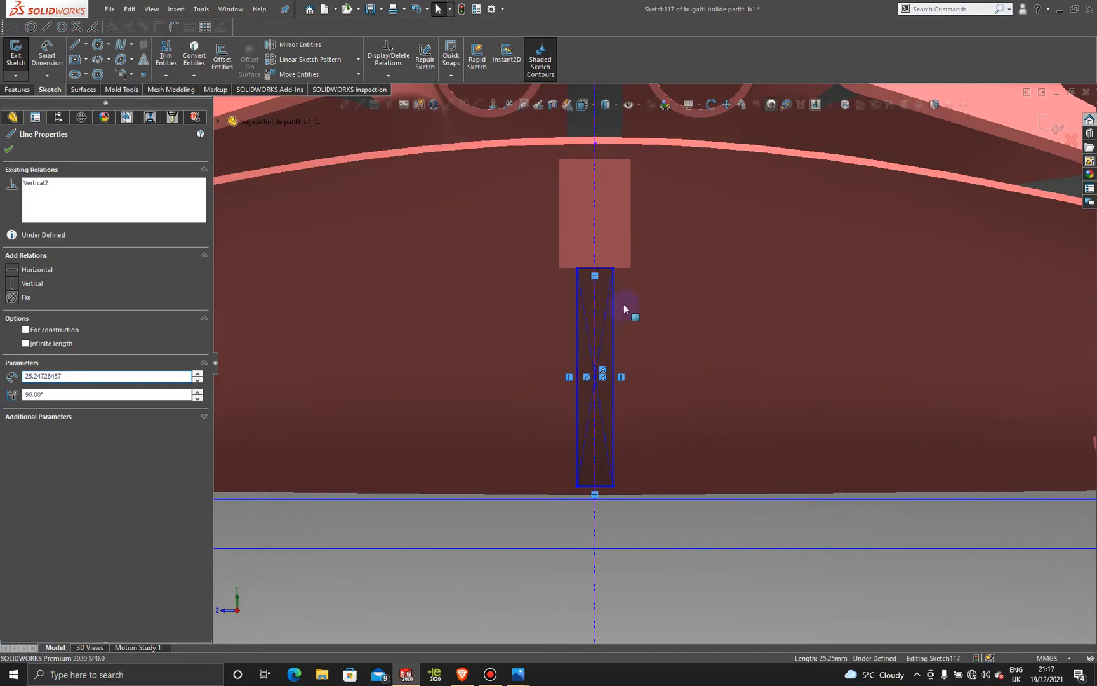
left_click_drag(615, 342, 607, 345)
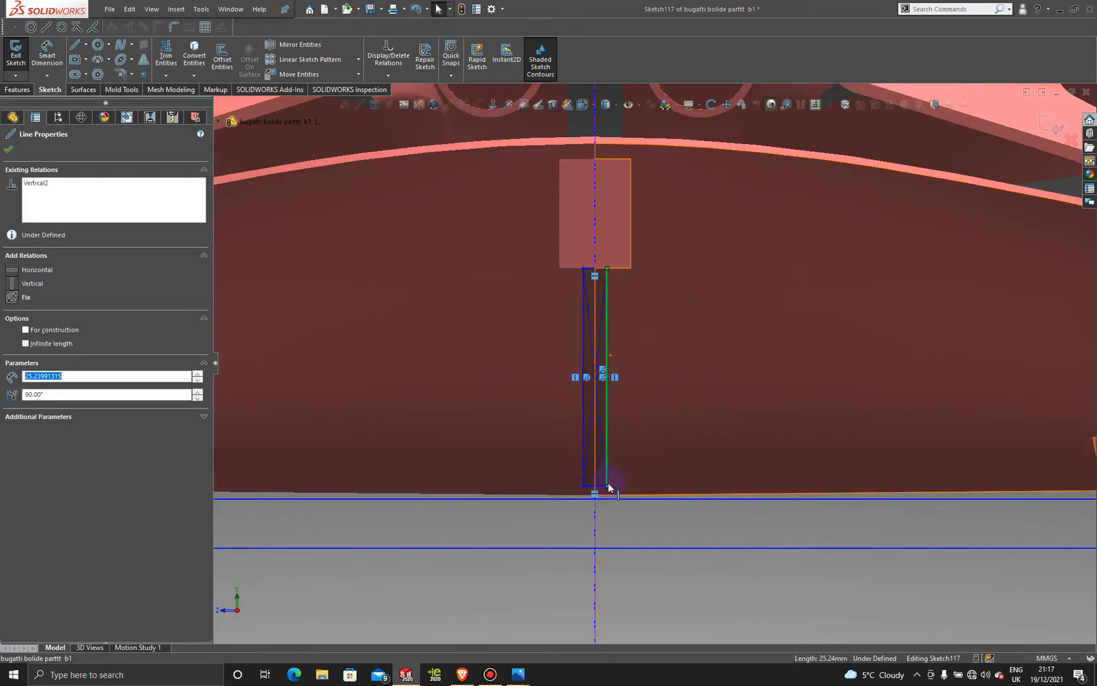
key("Escape")
Step: Dimension the rectangle's bottom edge and set its width to 2 mm
scroll(612, 497, "down", 4)
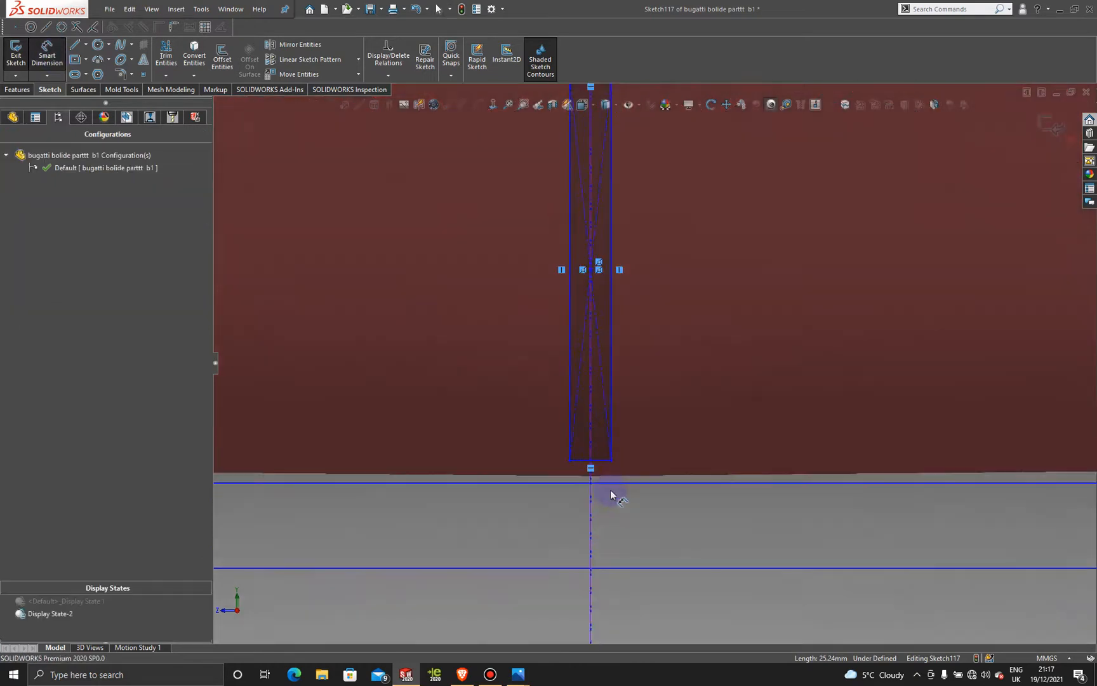
left_click(600, 452)
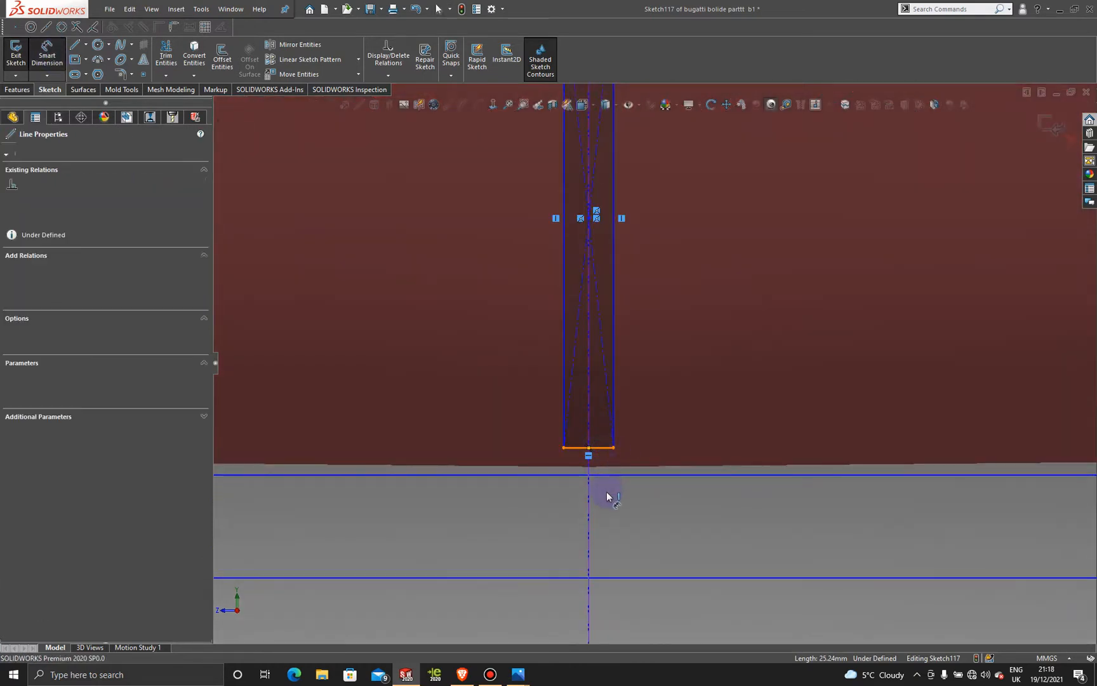
left_click(611, 502)
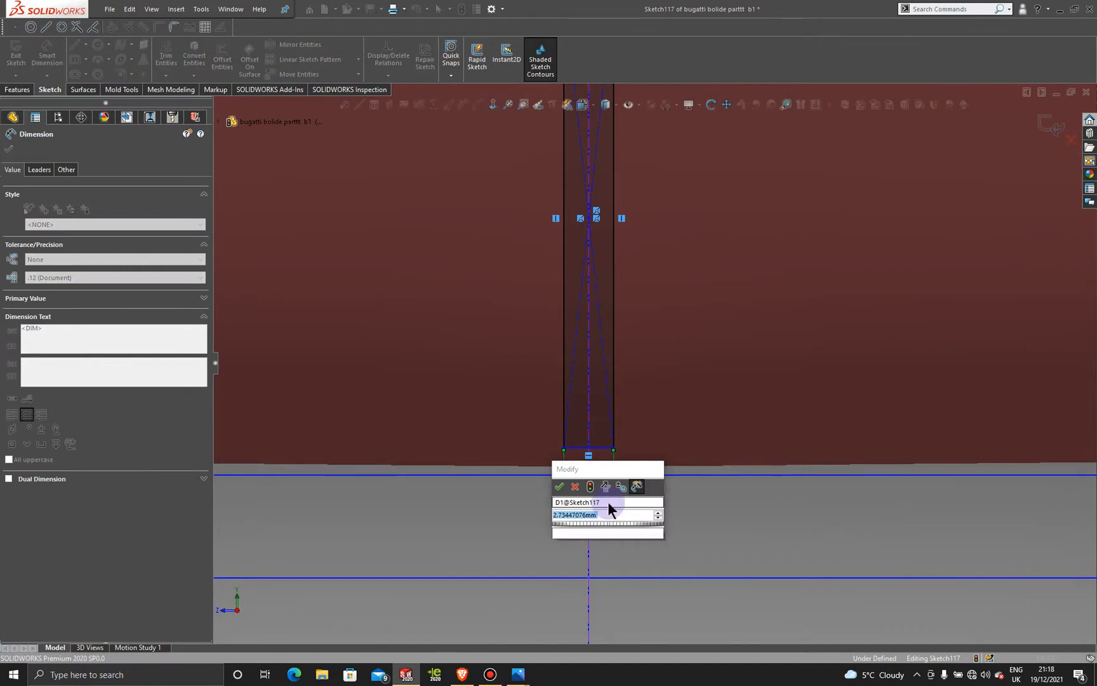
type("2")
key("Return")
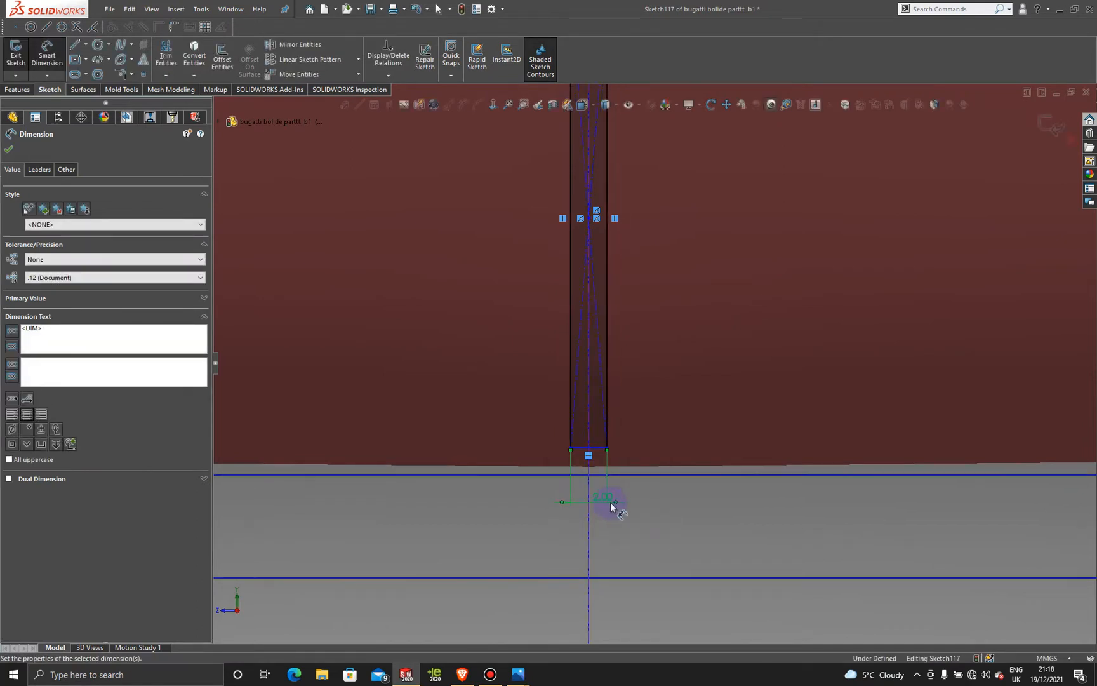
scroll(553, 340, "up", 3)
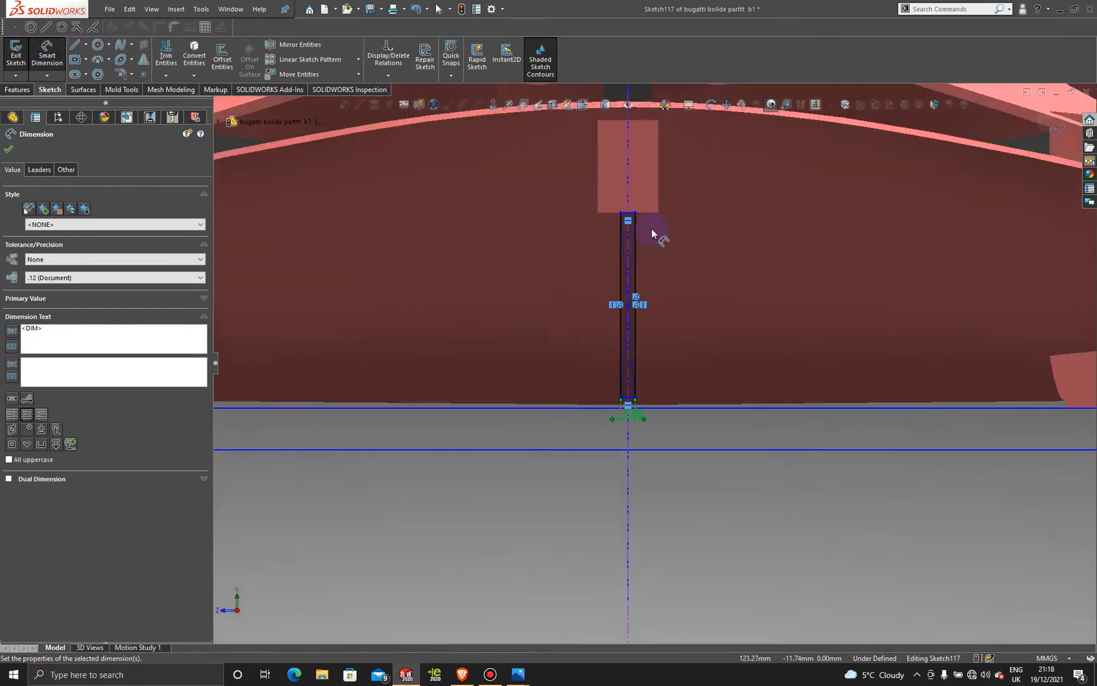
left_click(10, 151)
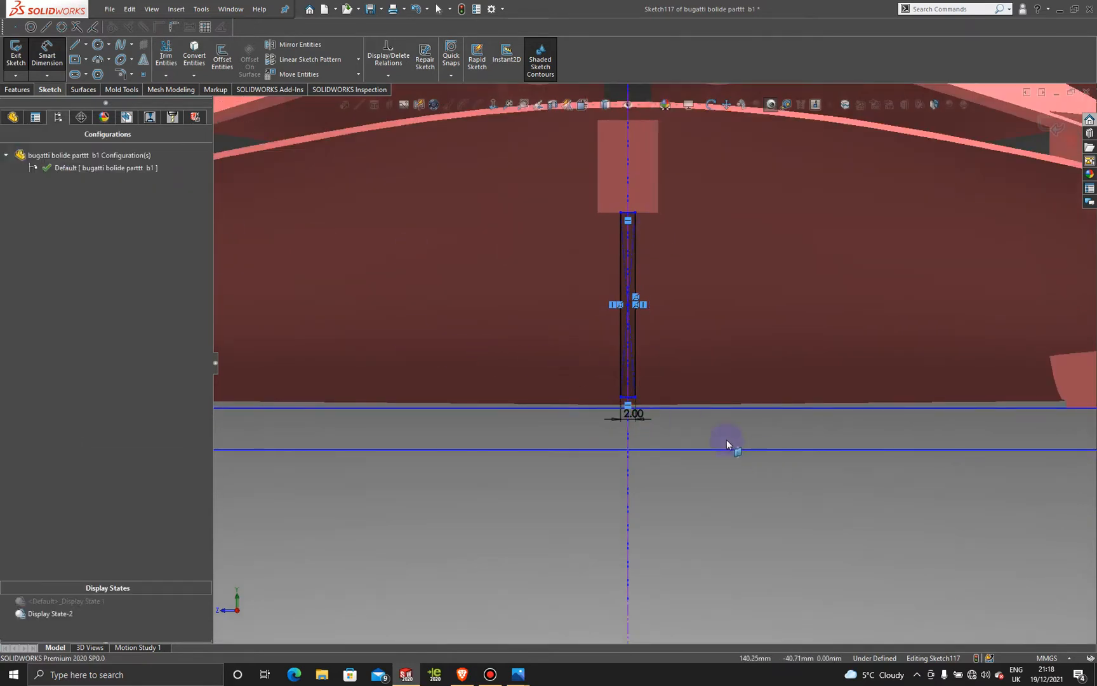
Step: Stretch the rectangle's bottom edge down almost to the diffuser's lower edge
scroll(676, 399, "down", 6)
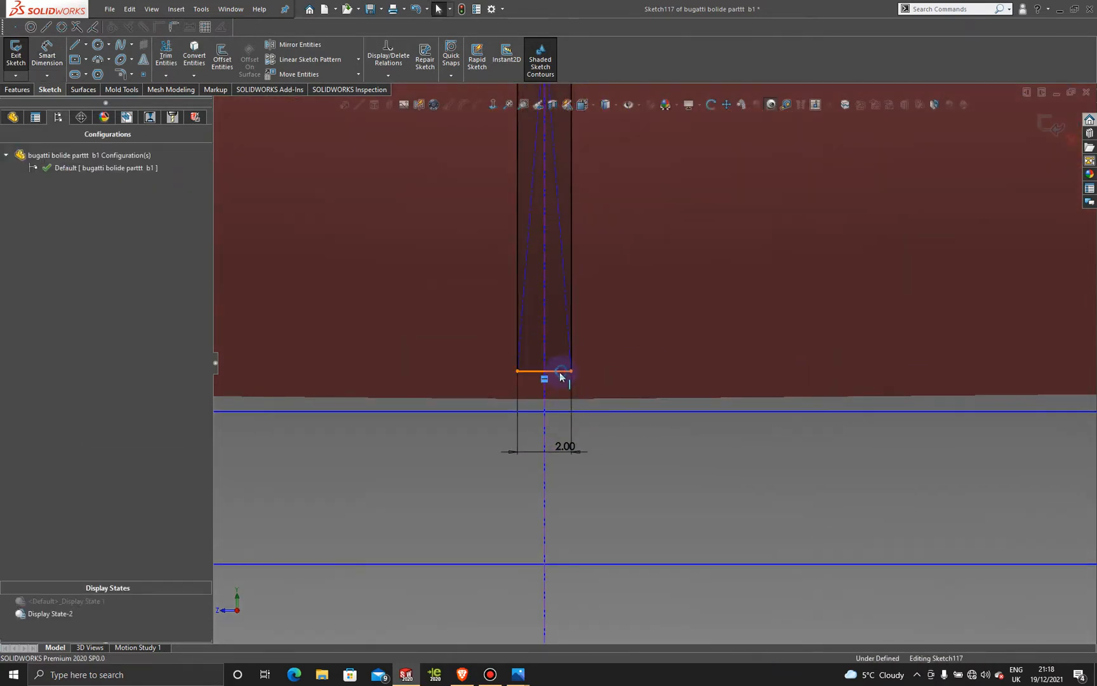
left_click_drag(562, 376, 564, 399)
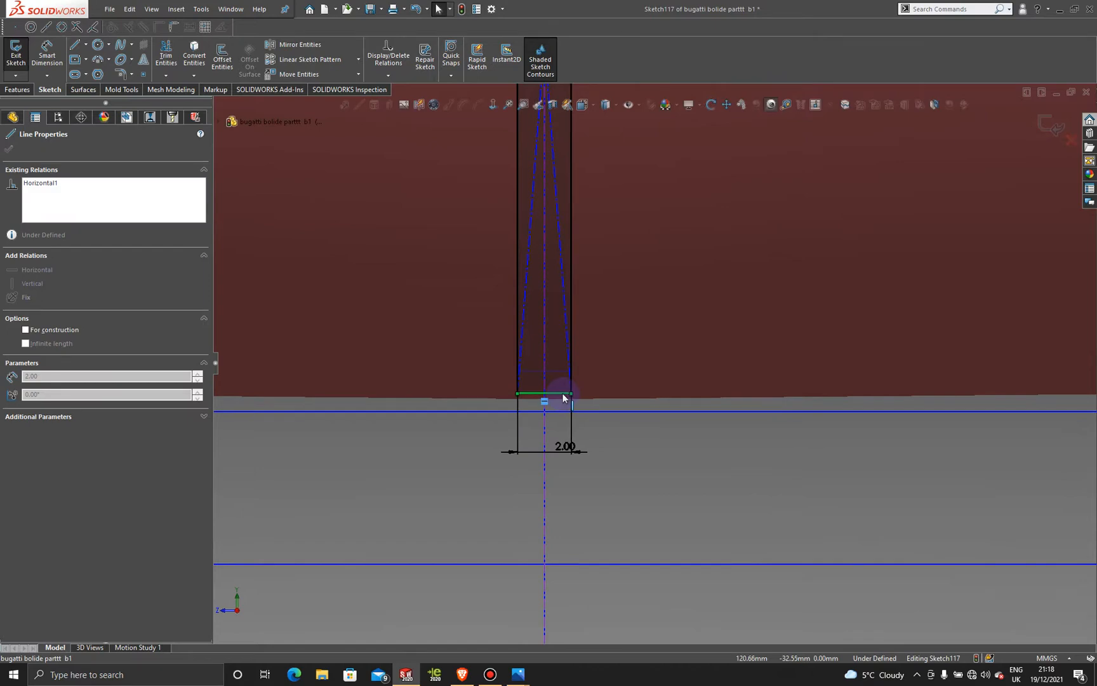
scroll(606, 402, "up", 8)
middle_click_drag(606, 402, 679, 362)
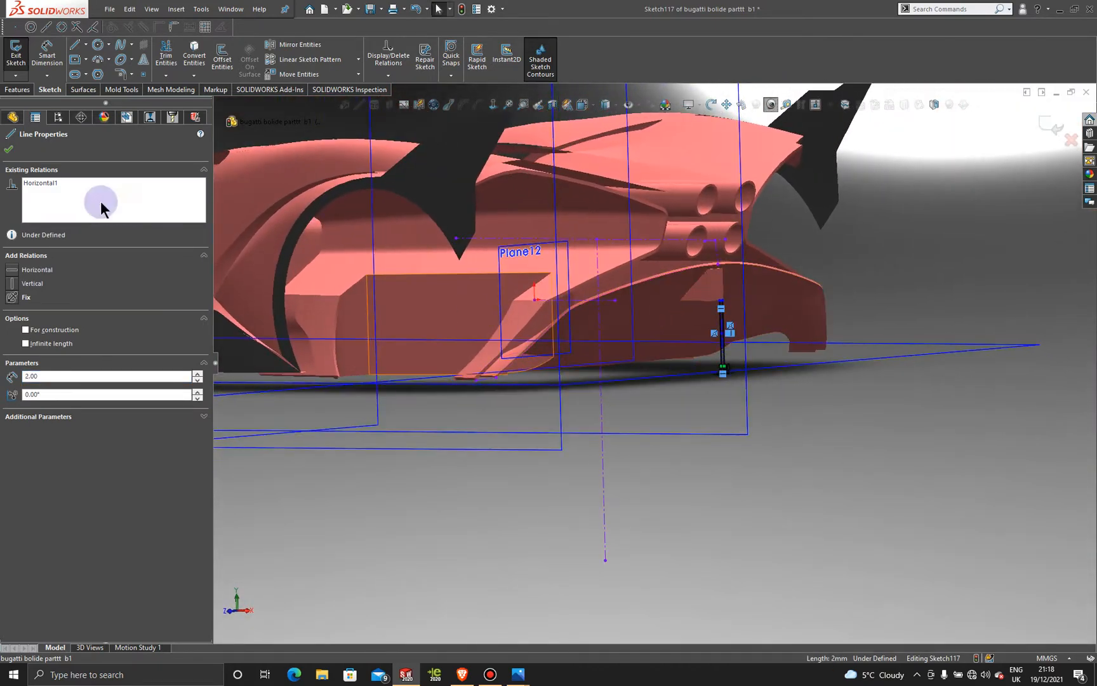
left_click(9, 150)
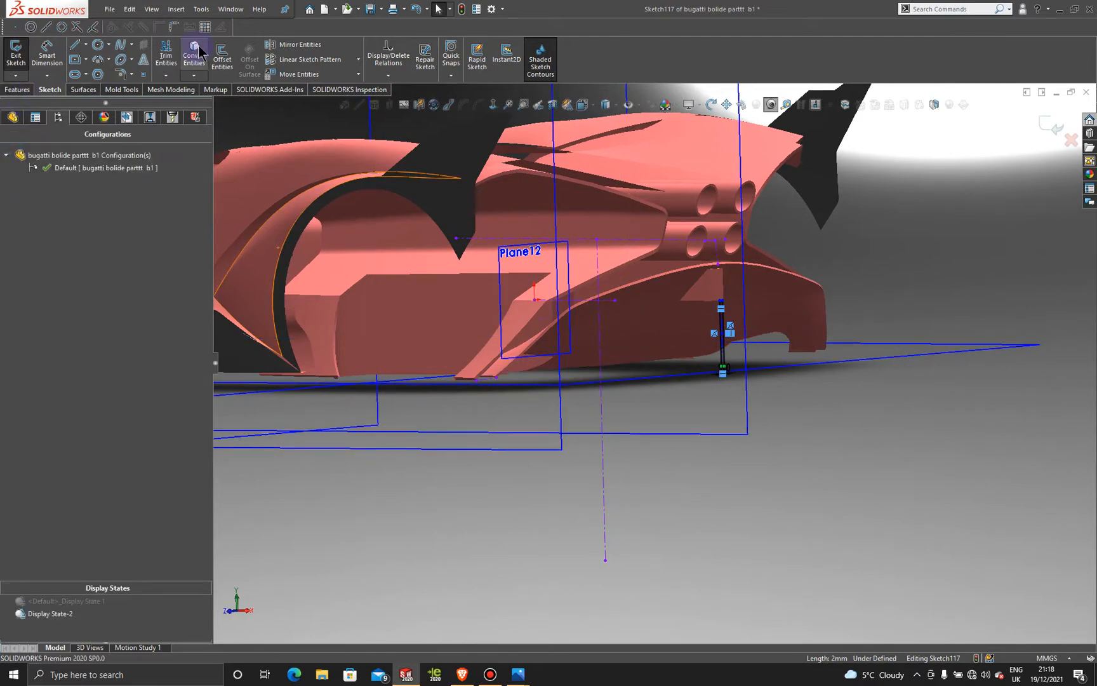
Step: Extrude the thin rectangle with the Up To Body end condition against the car body to form a central fin below the block
left_click(17, 89)
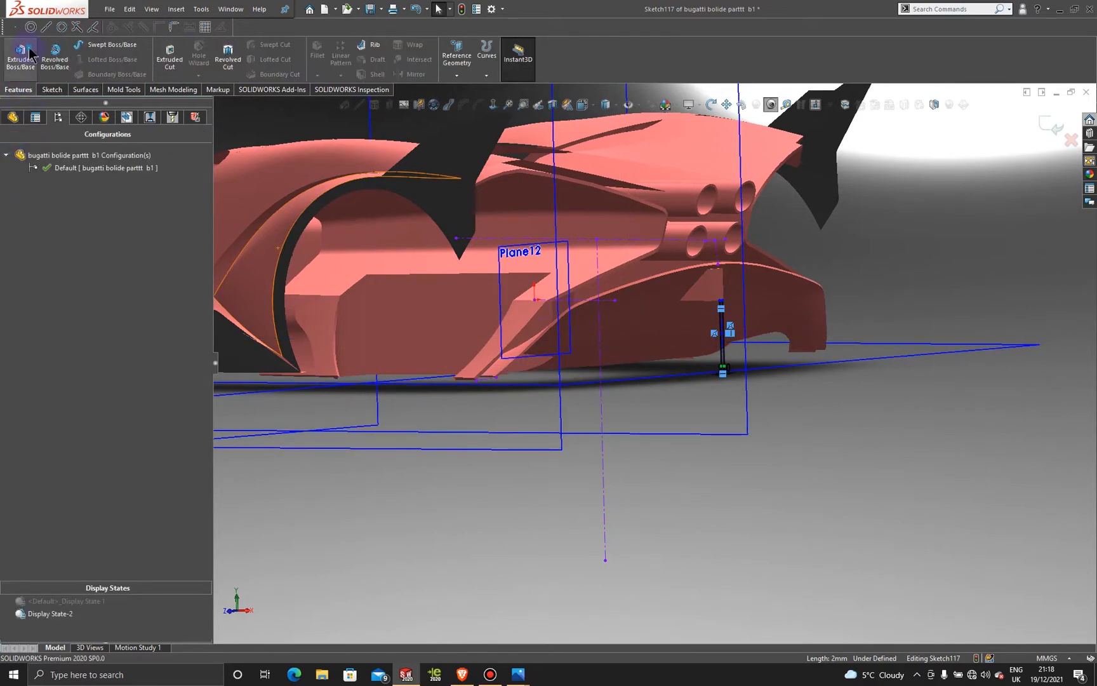
left_click(21, 54)
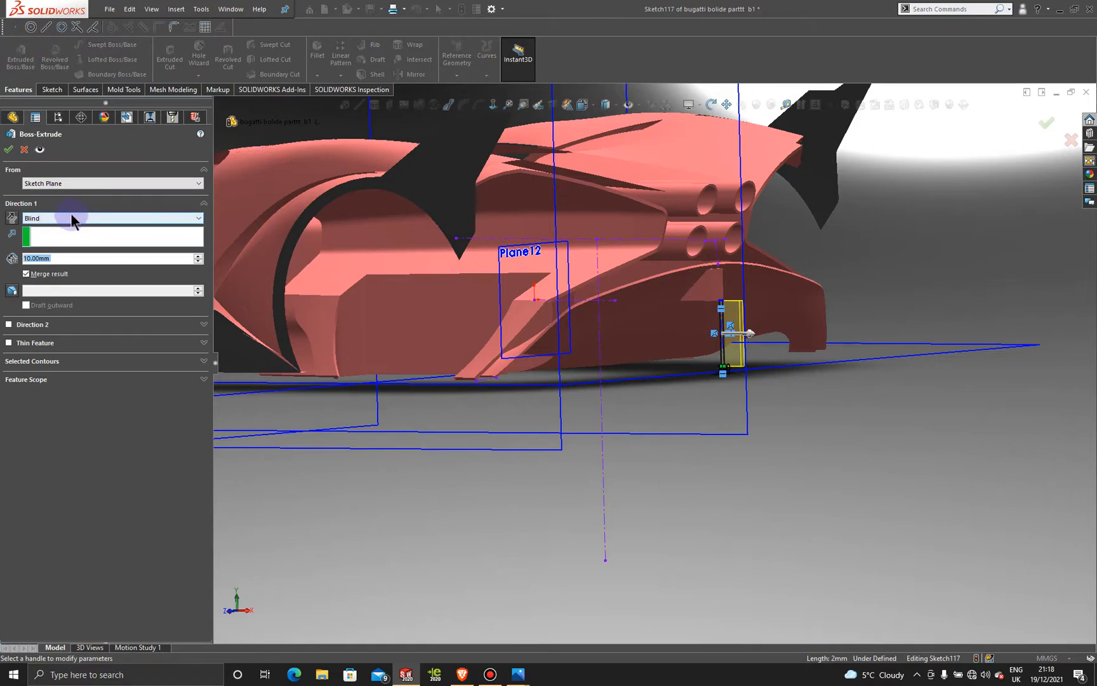
left_click(75, 218)
left_click(80, 273)
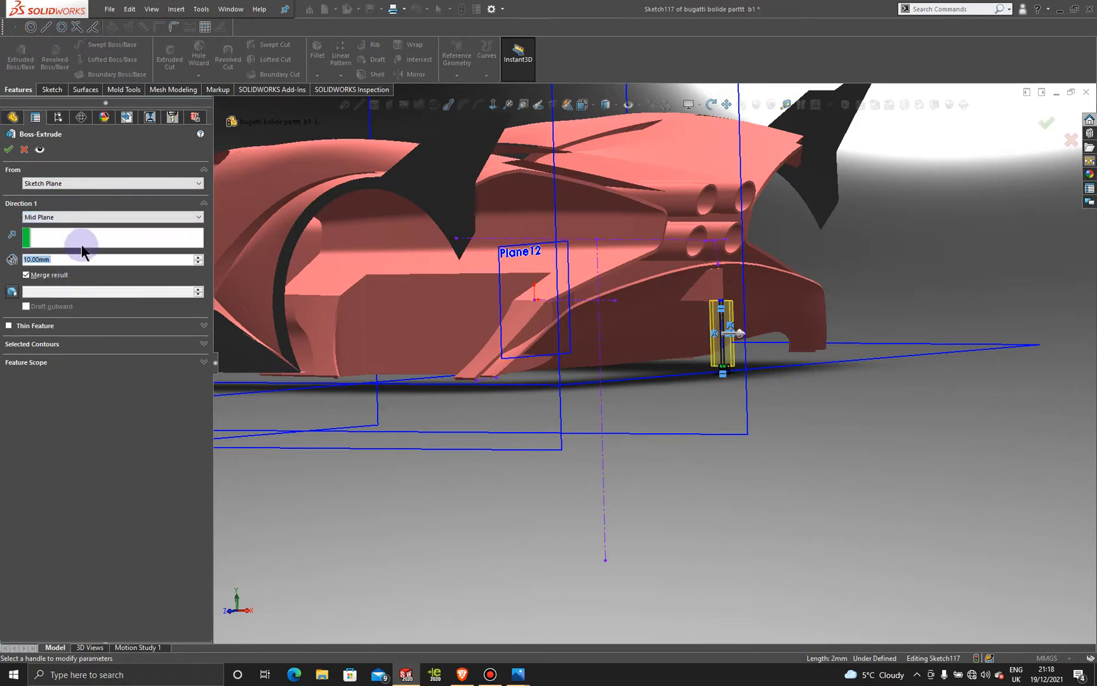
left_click(80, 217)
left_click(86, 269)
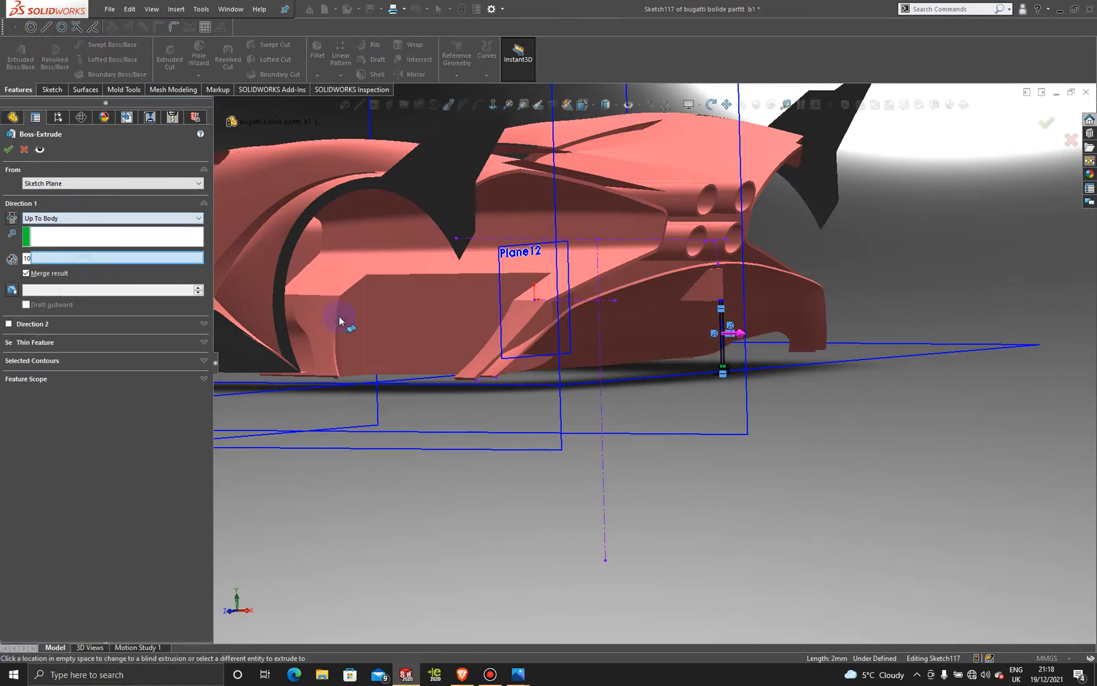
left_click(340, 318)
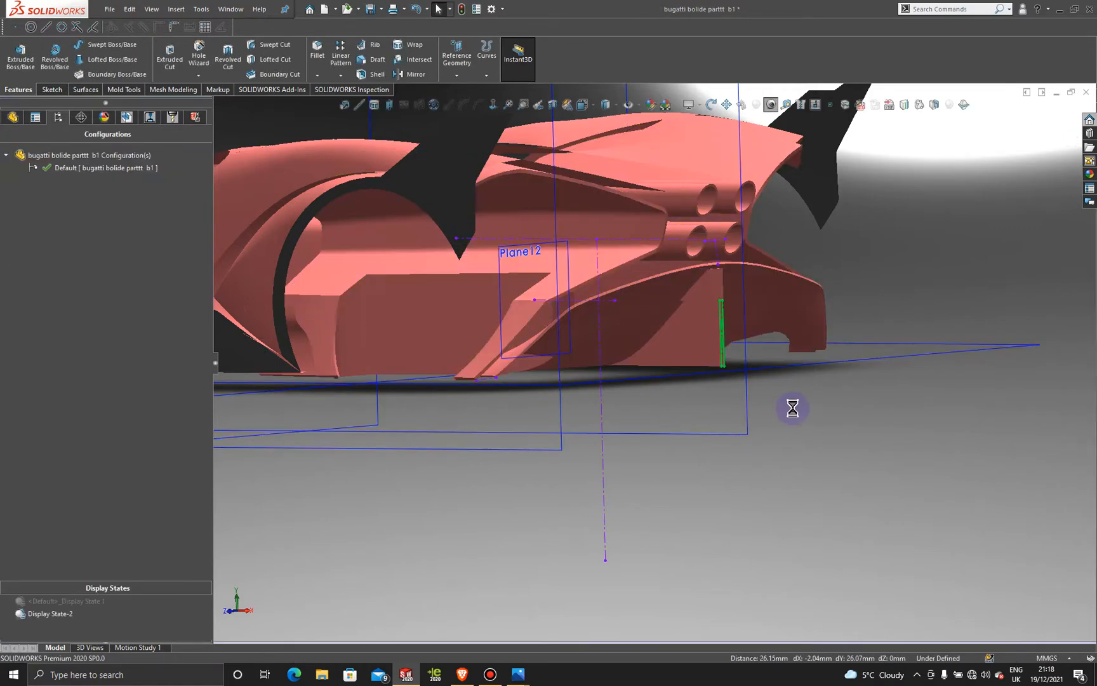
Step: Inspect the new central fin and compare it with the rear diffuser fins in the bxx-05-main.png reference photo
middle_click_drag(788, 419, 774, 451)
scroll(724, 377, "down", 5)
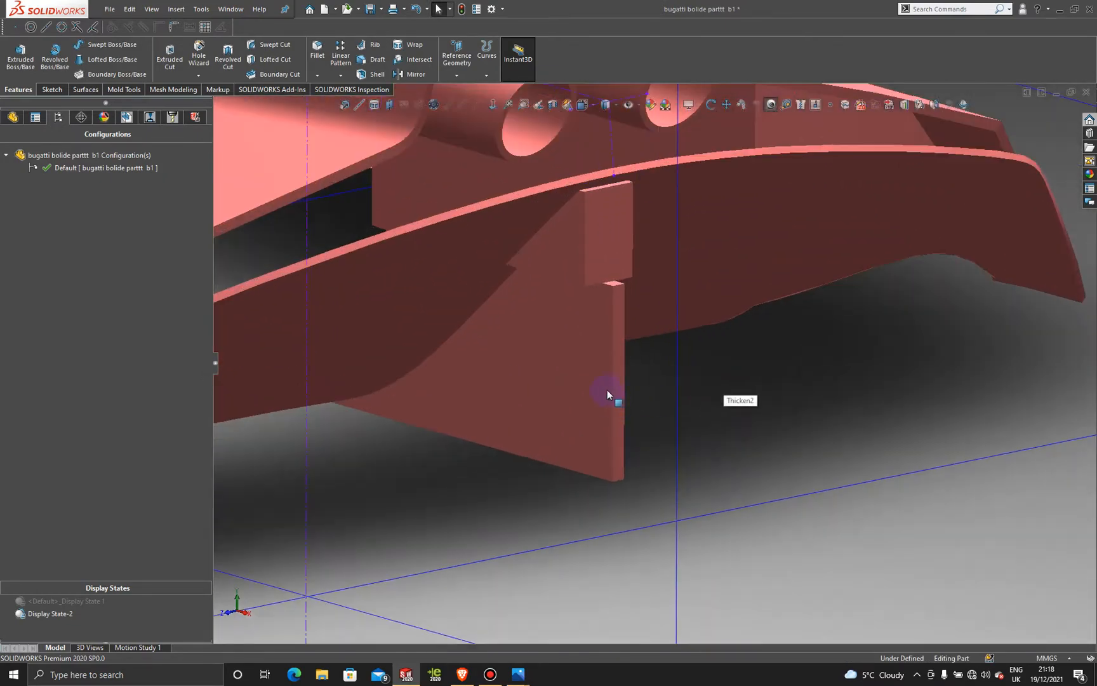
middle_click_drag(607, 390, 661, 386)
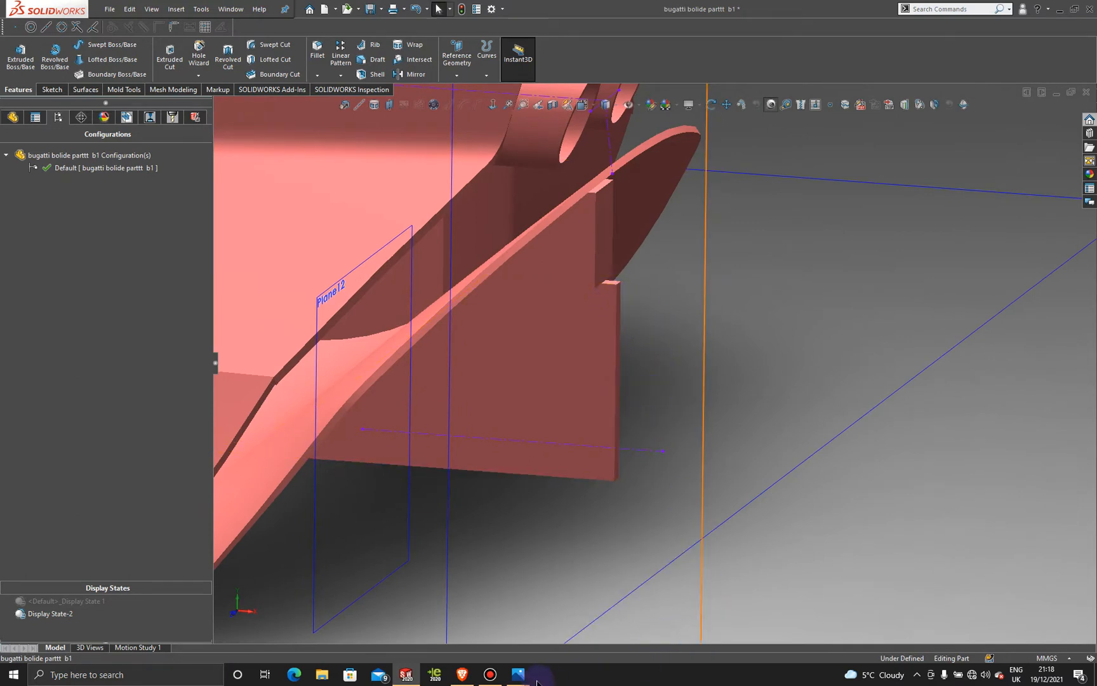
mouse_move(519, 677)
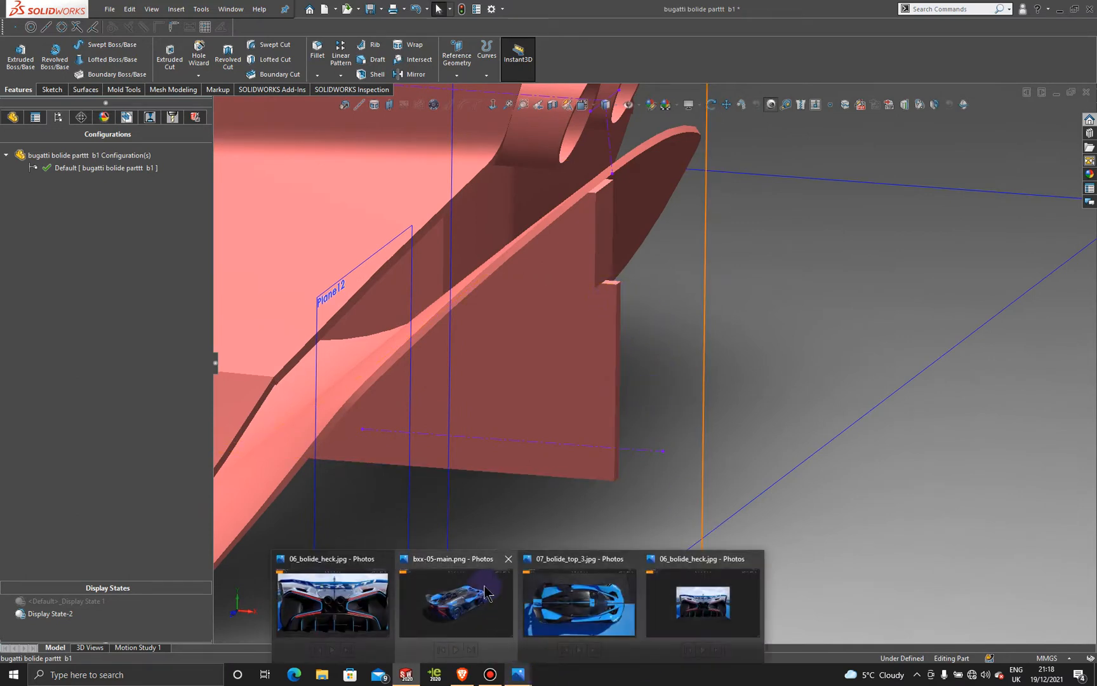
mouse_move(485, 594)
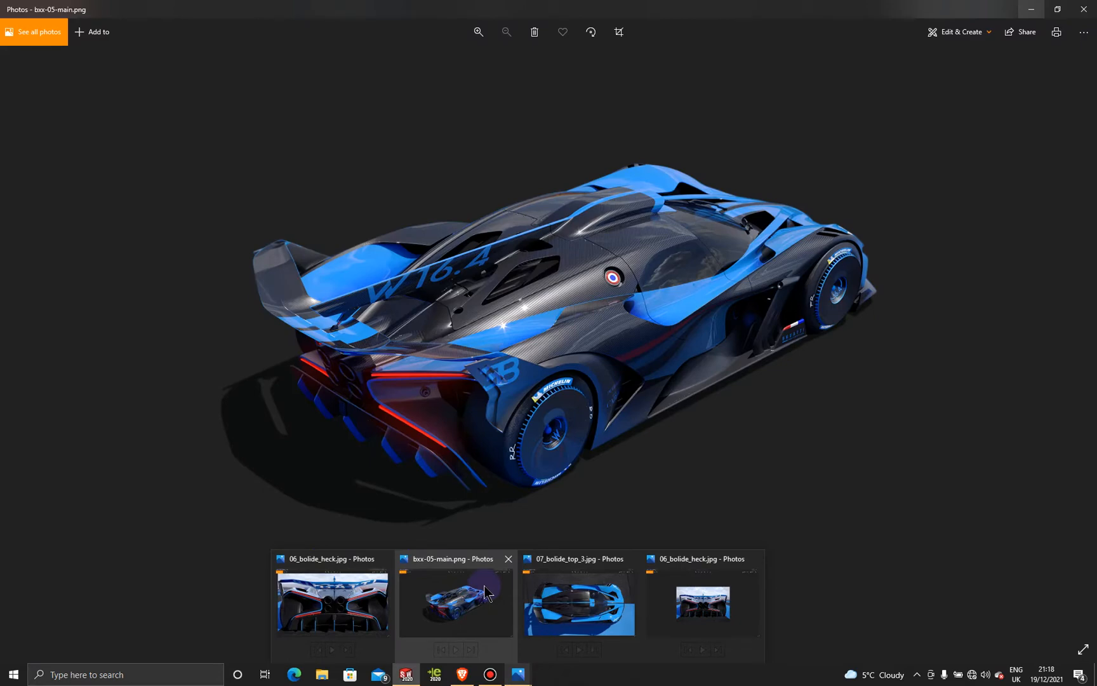
left_click(485, 594)
scroll(343, 437, "up", 3)
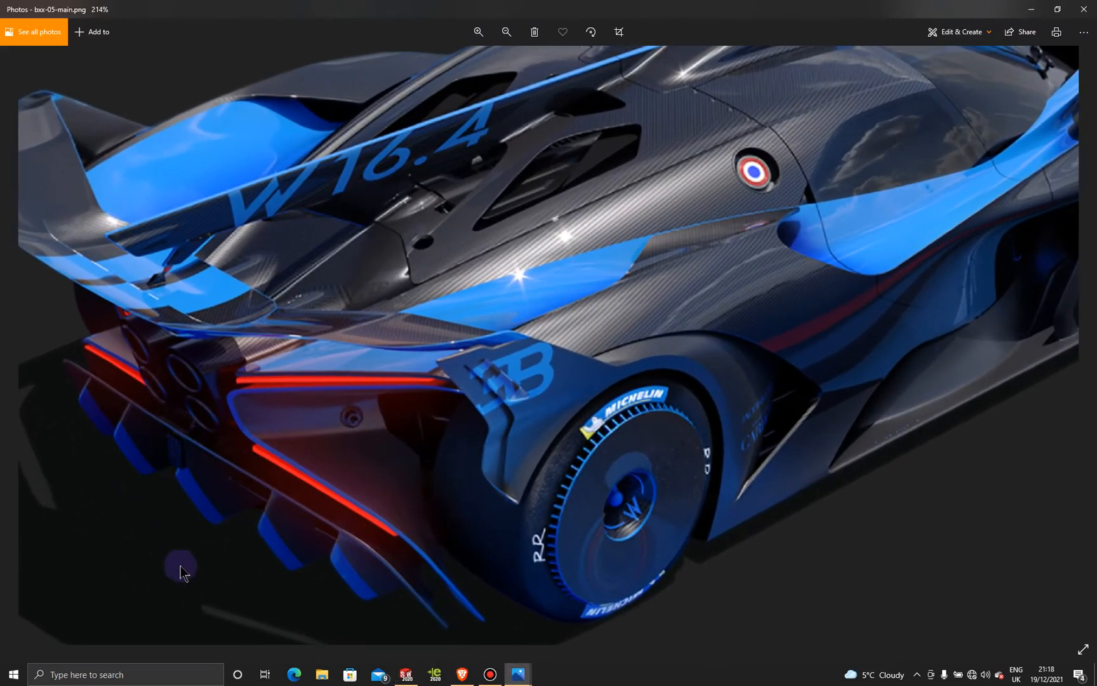
scroll(206, 485, "up", 2)
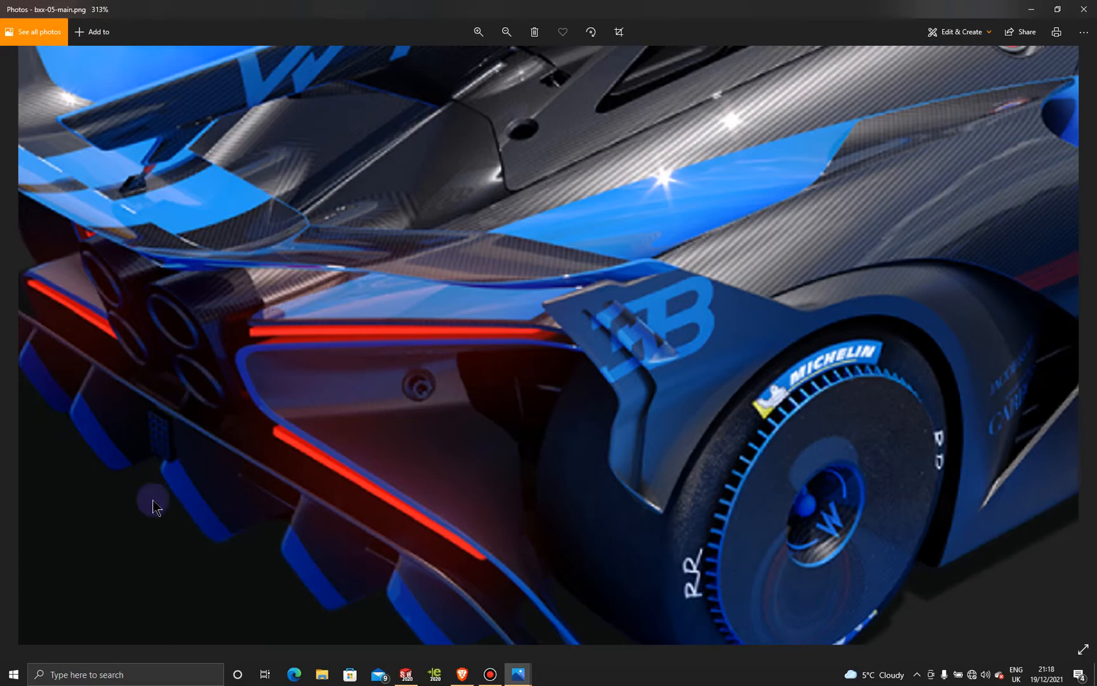
left_click(1032, 9)
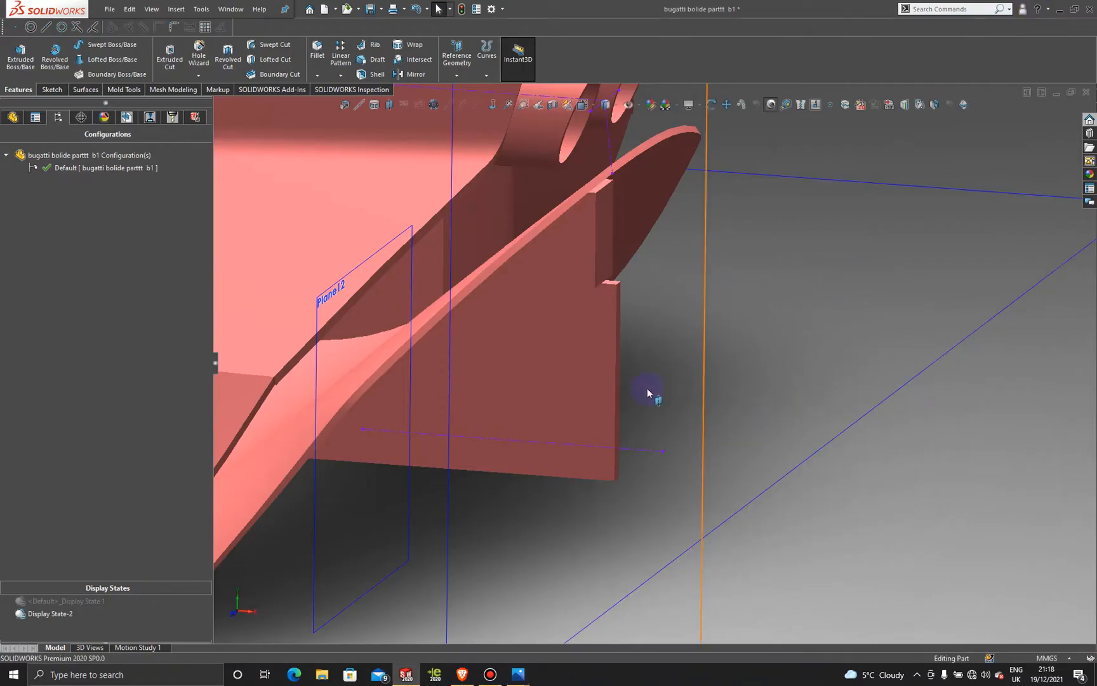
Step: Extend the central fin rearward by about 1.3 mm by pulling out its narrow rear face
scroll(659, 334, "down", 5)
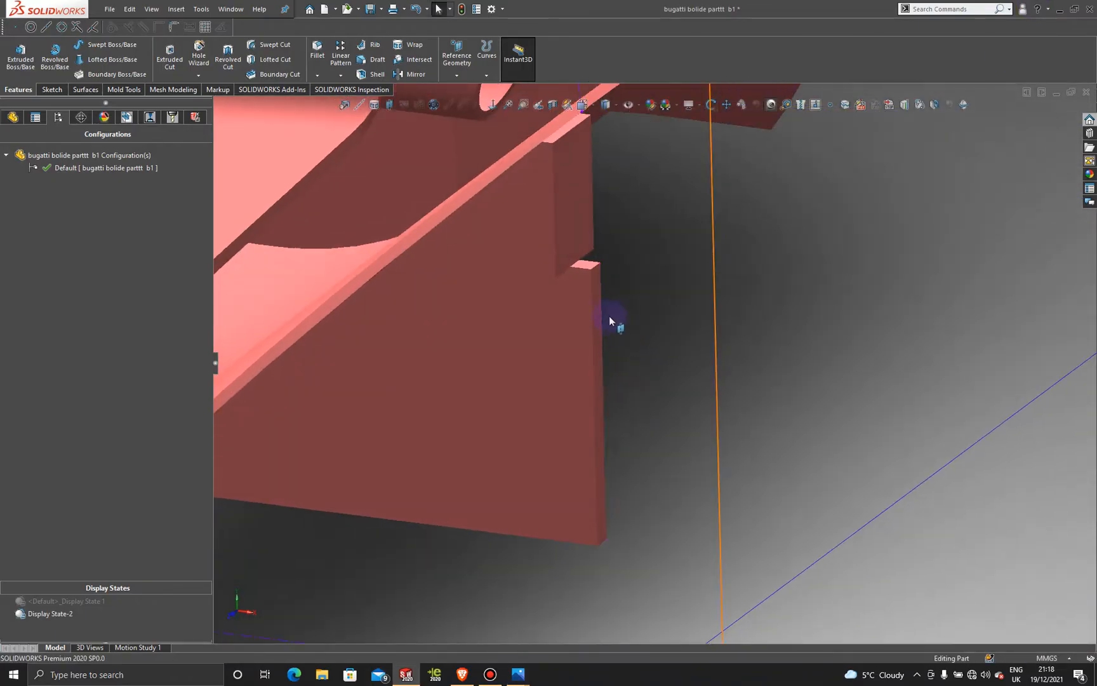
left_click(602, 318)
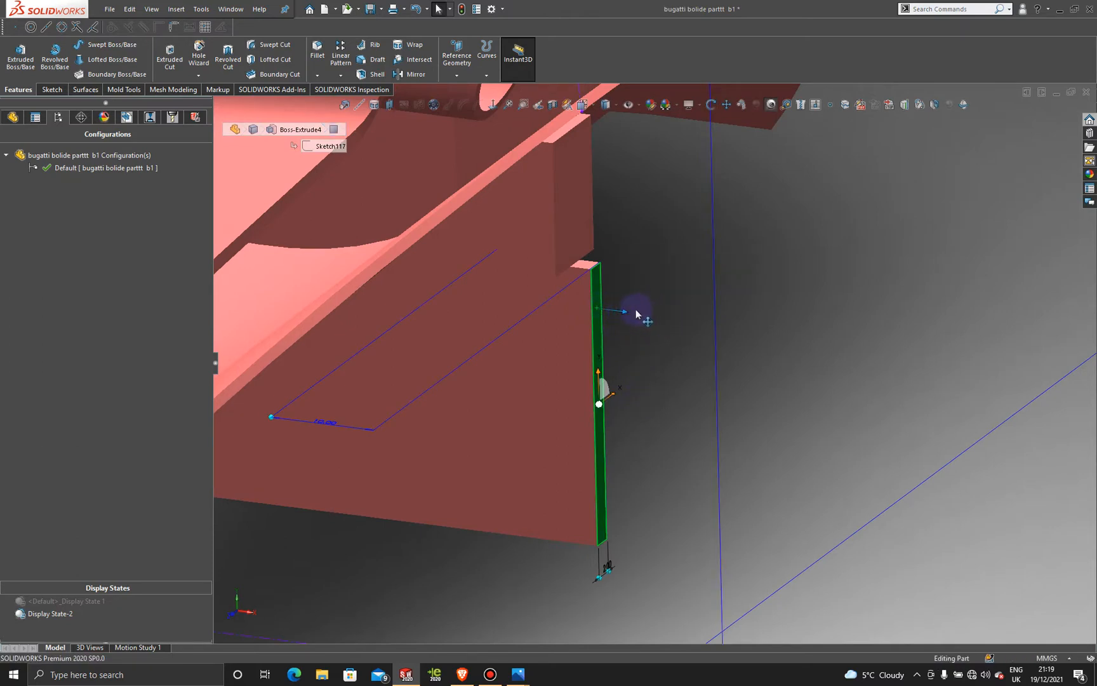
mouse_move(628, 311)
left_mouse_down()
mouse_move(655, 317)
mouse_move(621, 311)
mouse_move(634, 344)
mouse_move(628, 314)
mouse_move(638, 313)
left_mouse_up()
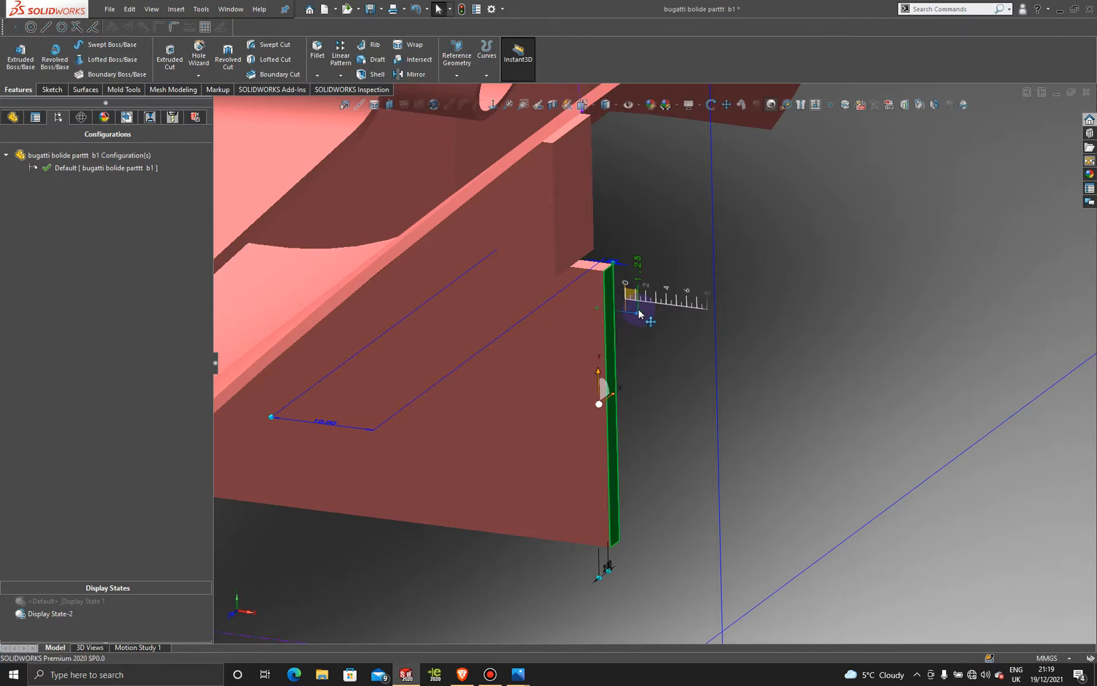
left_click(679, 352)
Step: Start a sketch on the flat side face of the central fin
scroll(678, 351, "up", 6)
mouse_move(649, 390)
middle_mouse_down()
mouse_move(647, 349)
mouse_move(654, 372)
middle_mouse_up()
scroll(654, 365, "down", 10)
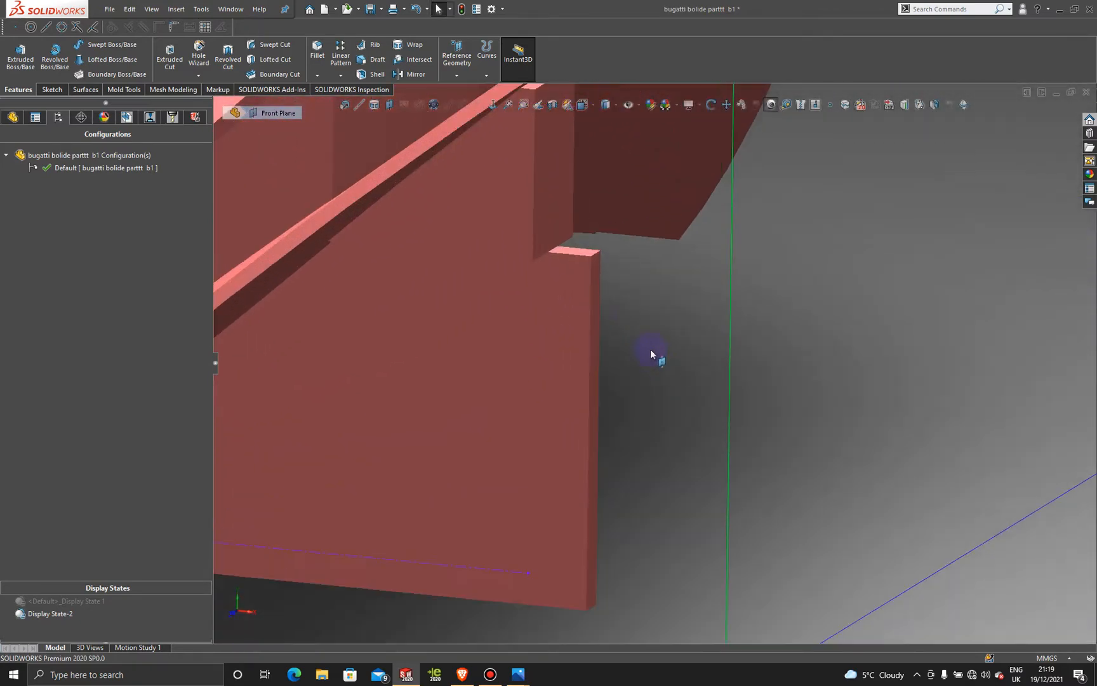
left_click(580, 286)
left_click(625, 245)
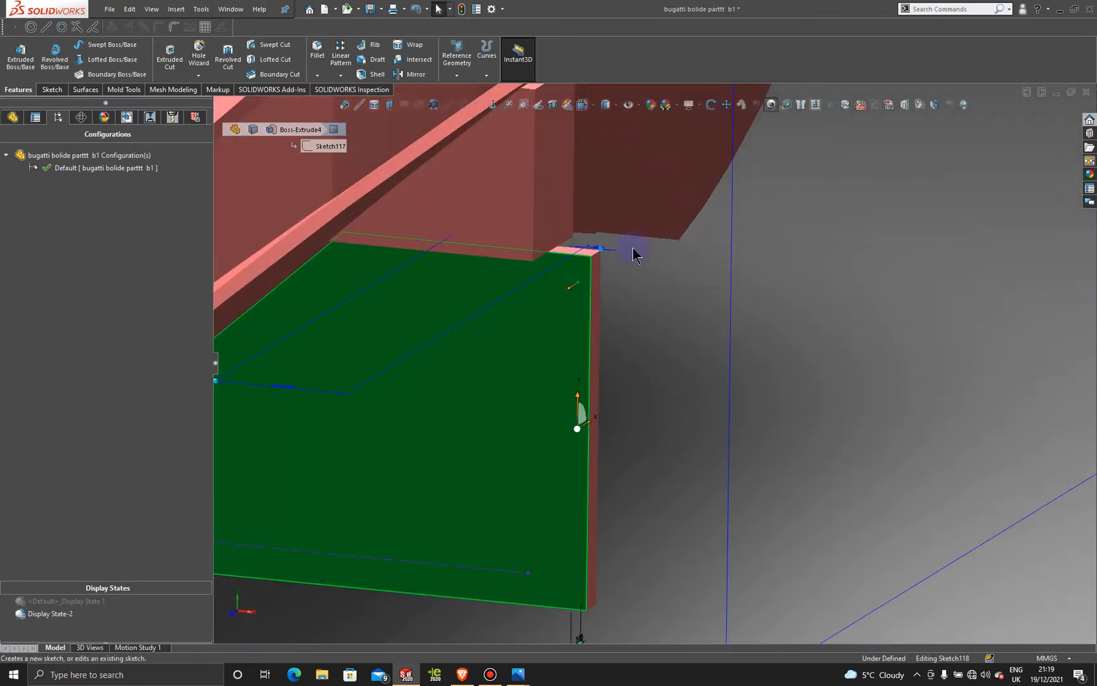
Step: In front view, sketch a closed triangle over the fin's upper rear corner, starting at the block's lower corner, with sides about 6.1, 6.6 and 6.9 mm
left_click(75, 47)
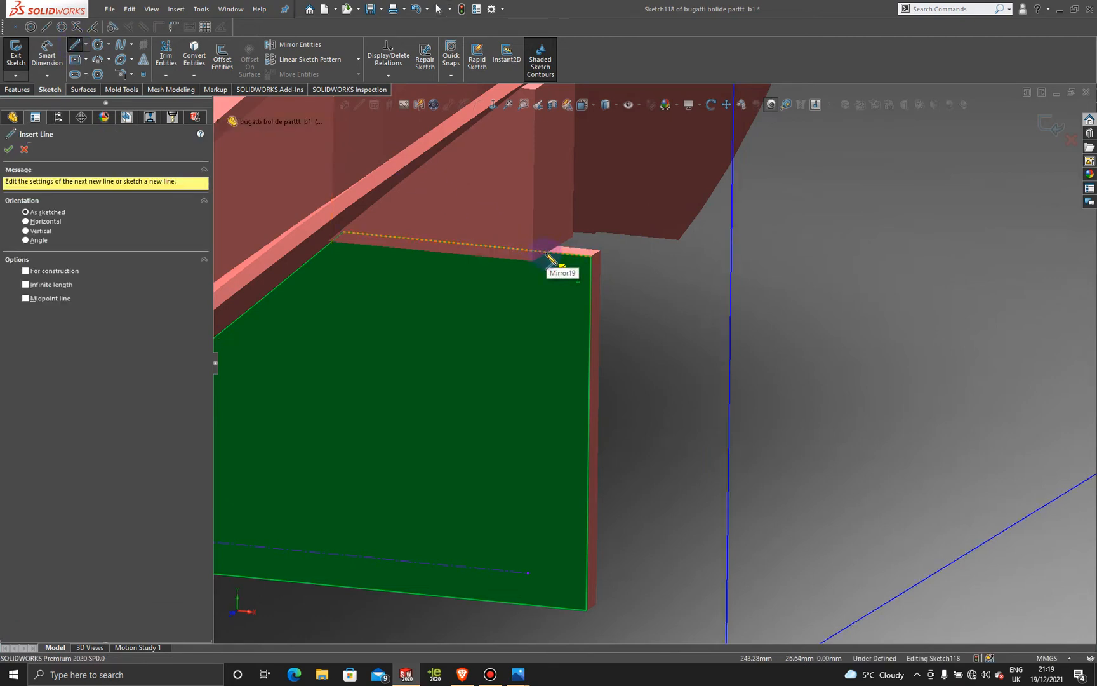
middle_click_drag(526, 276, 501, 285)
left_click(545, 255)
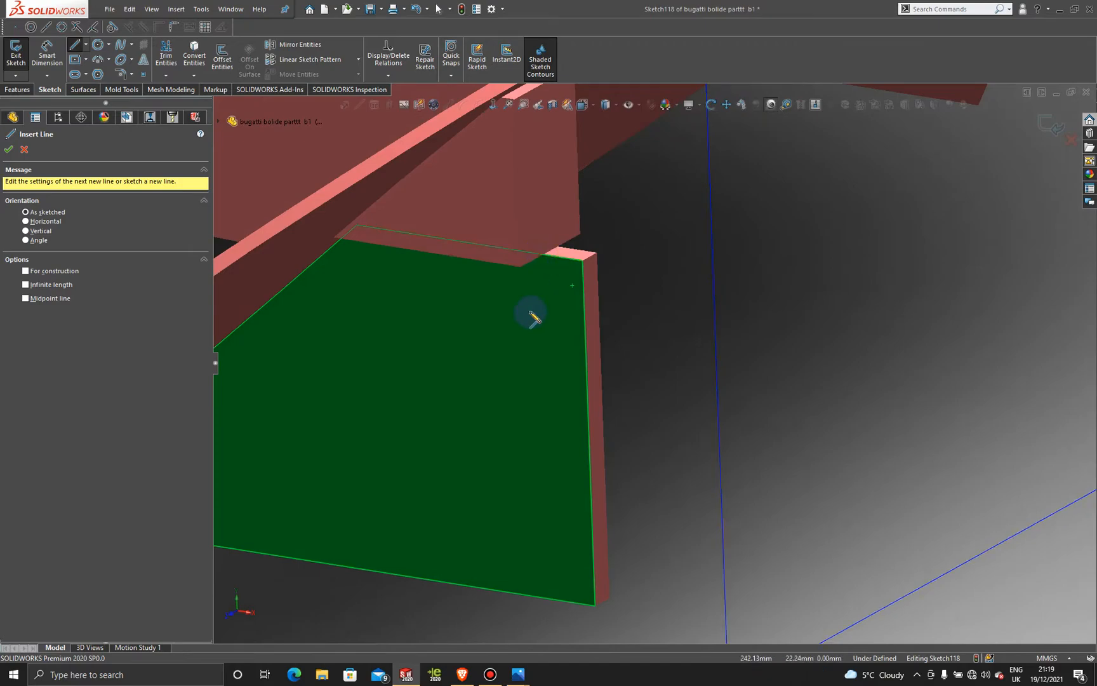
key("space")
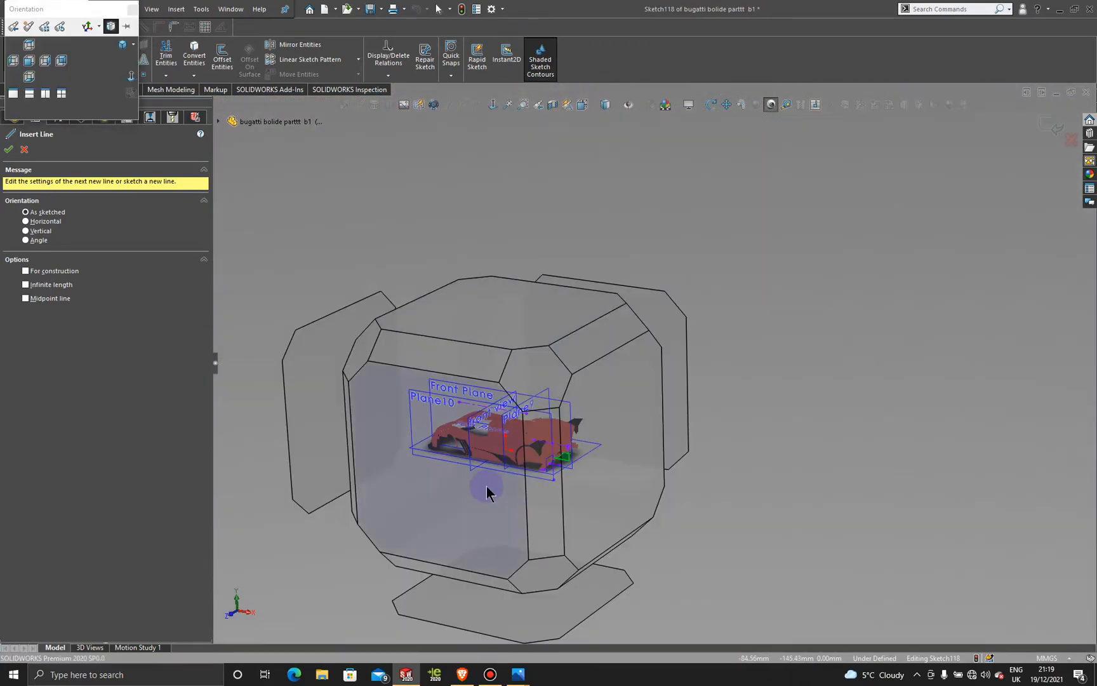
left_click(487, 492)
scroll(851, 397, "down", 5)
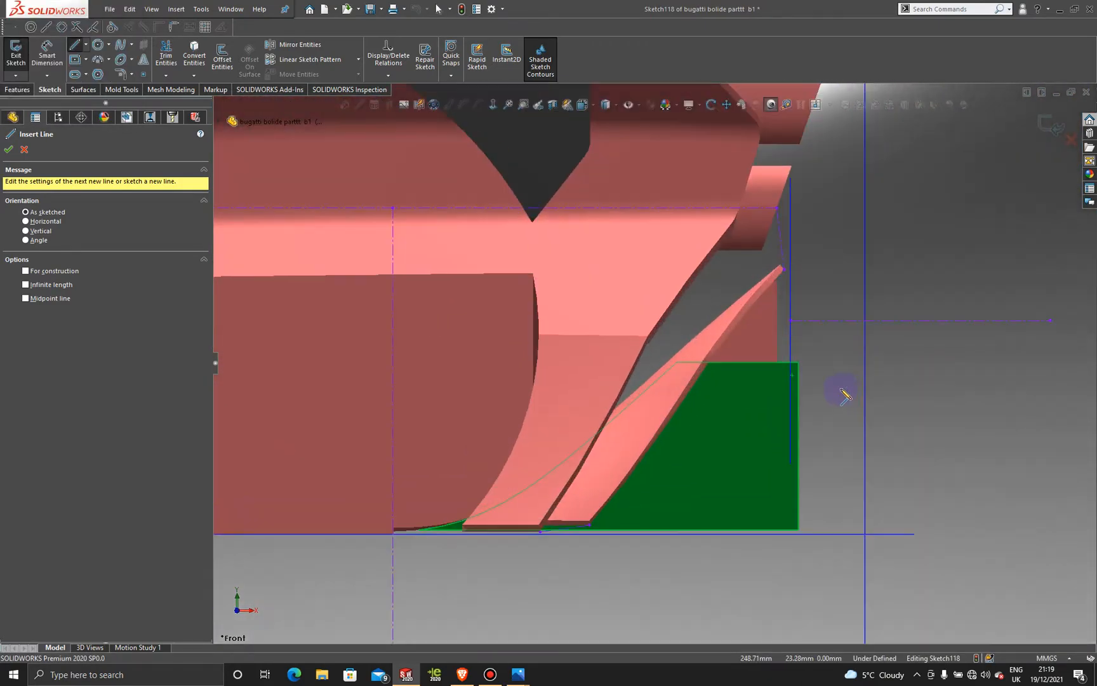
scroll(826, 387, "down", 5)
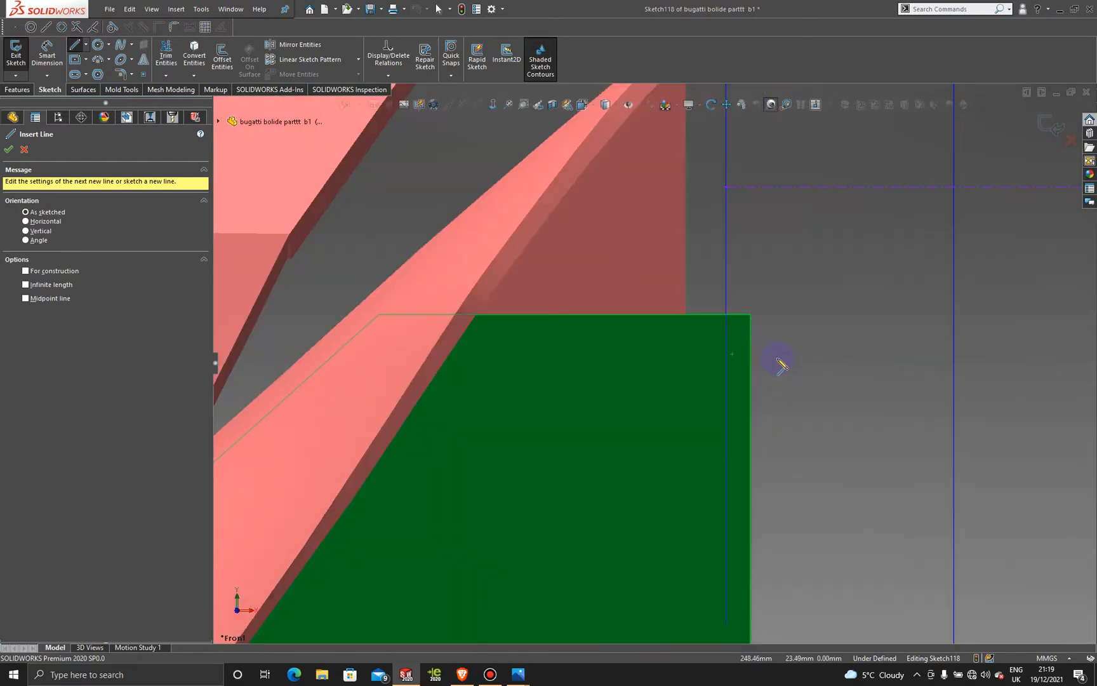
left_click(685, 314)
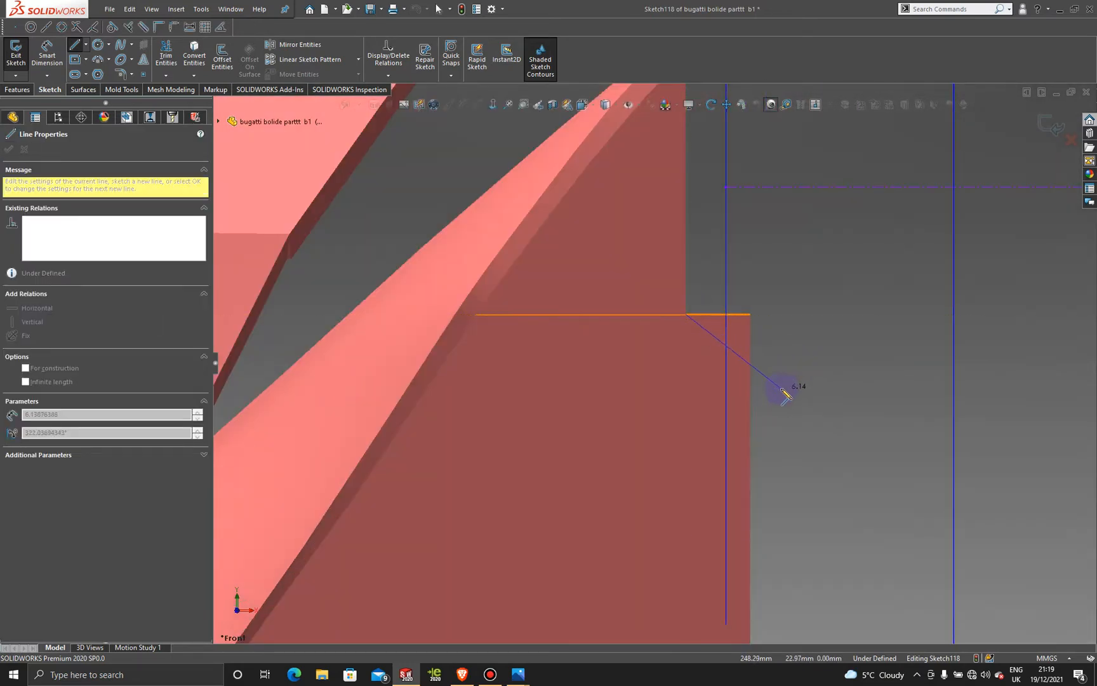
left_click(781, 389)
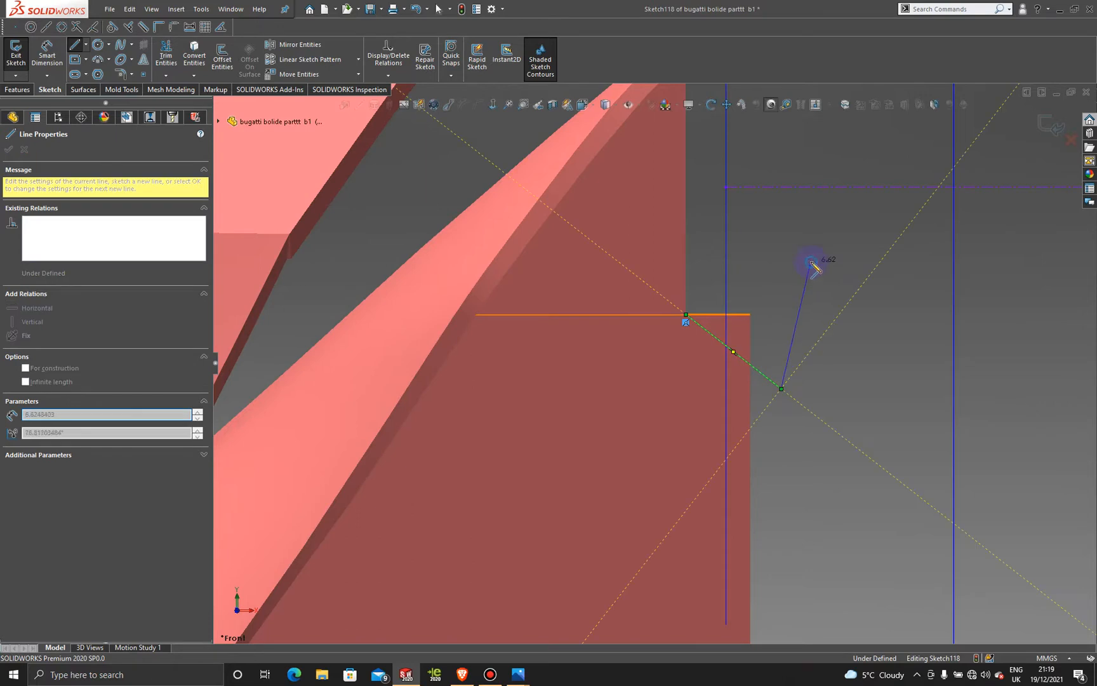
left_click(810, 261)
left_click(686, 315)
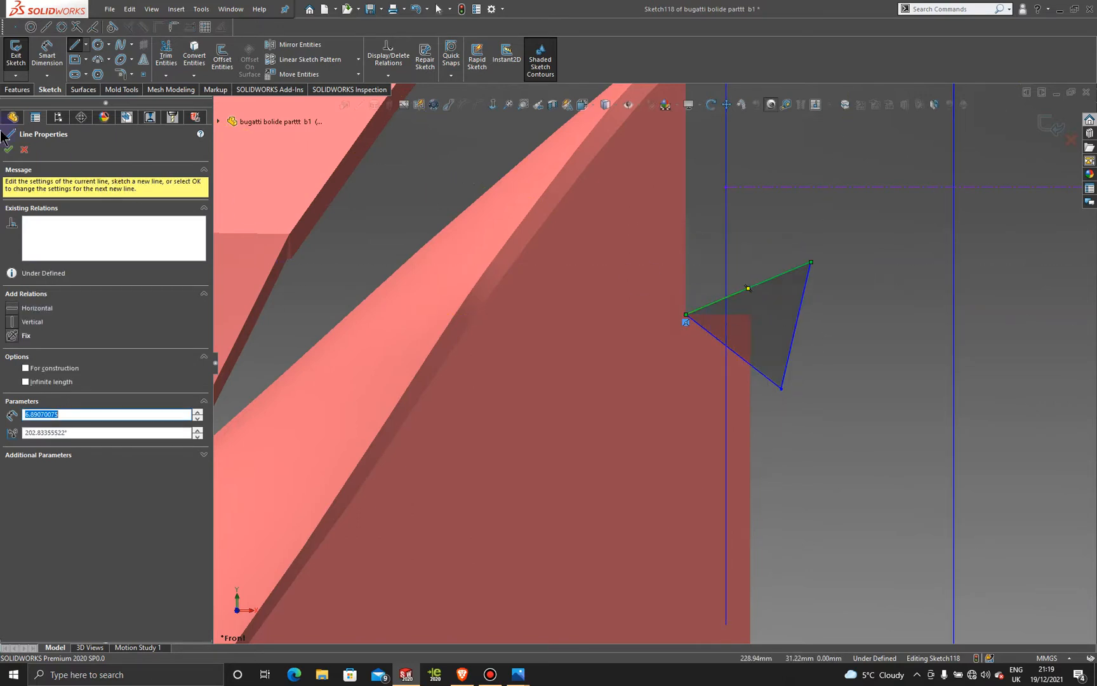
Step: Cut the triangle through the fin with a Blind Extruded Cut 10 mm deep to chamfer its upper rear corner
left_click(5, 91)
left_click(167, 63)
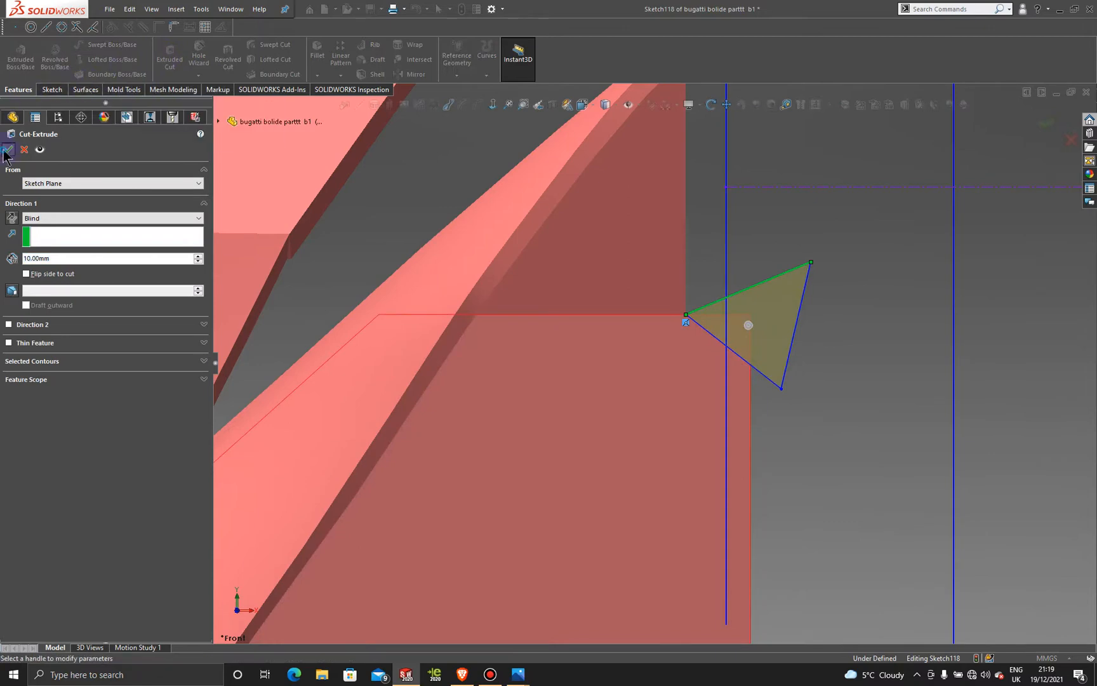
left_click(7, 151)
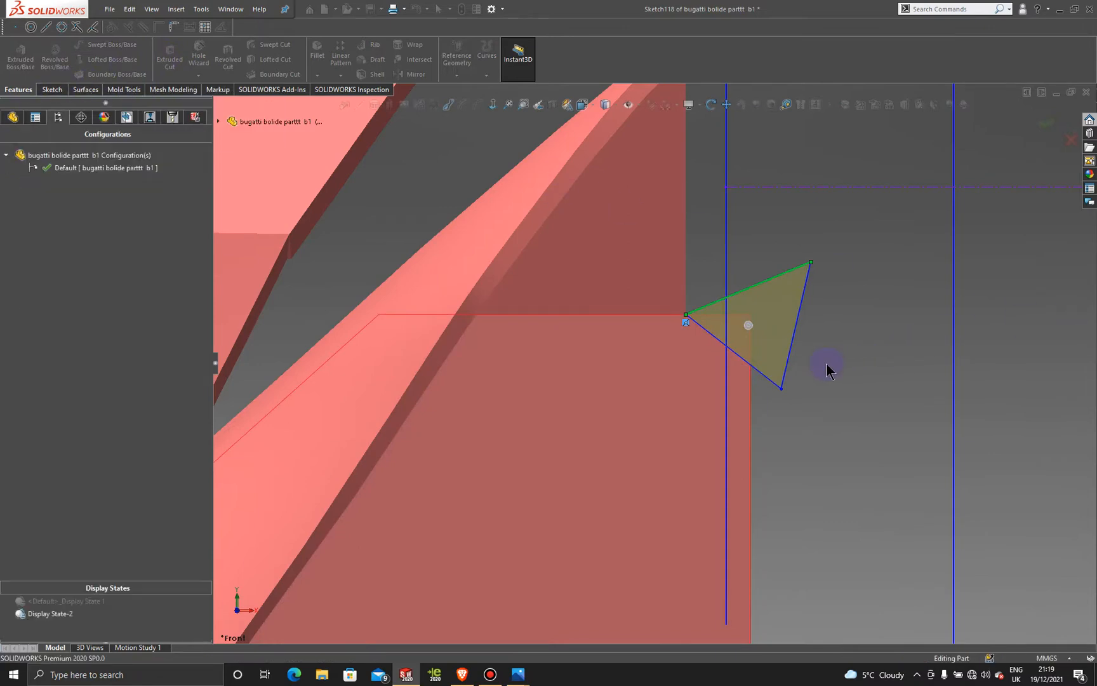
Step: Examine the trimmed fin from several sides and check the diffuser fin layout in the 06_bolide_heck.jpg reference photo
scroll(810, 353, "up", 6)
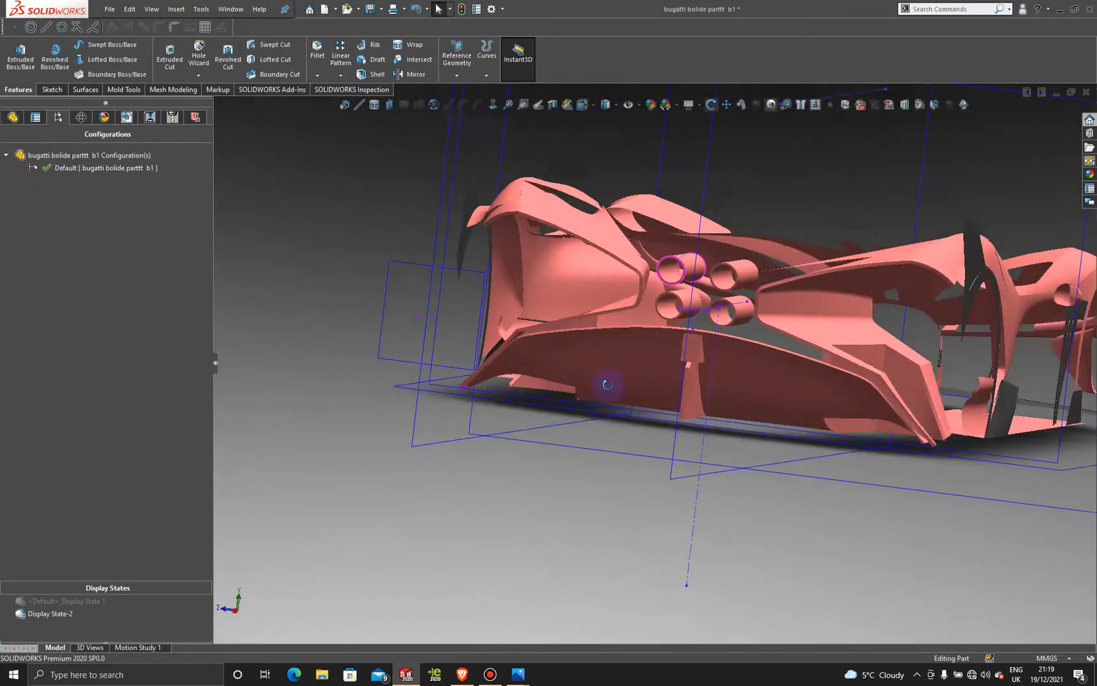
middle_click_drag(607, 384, 685, 407)
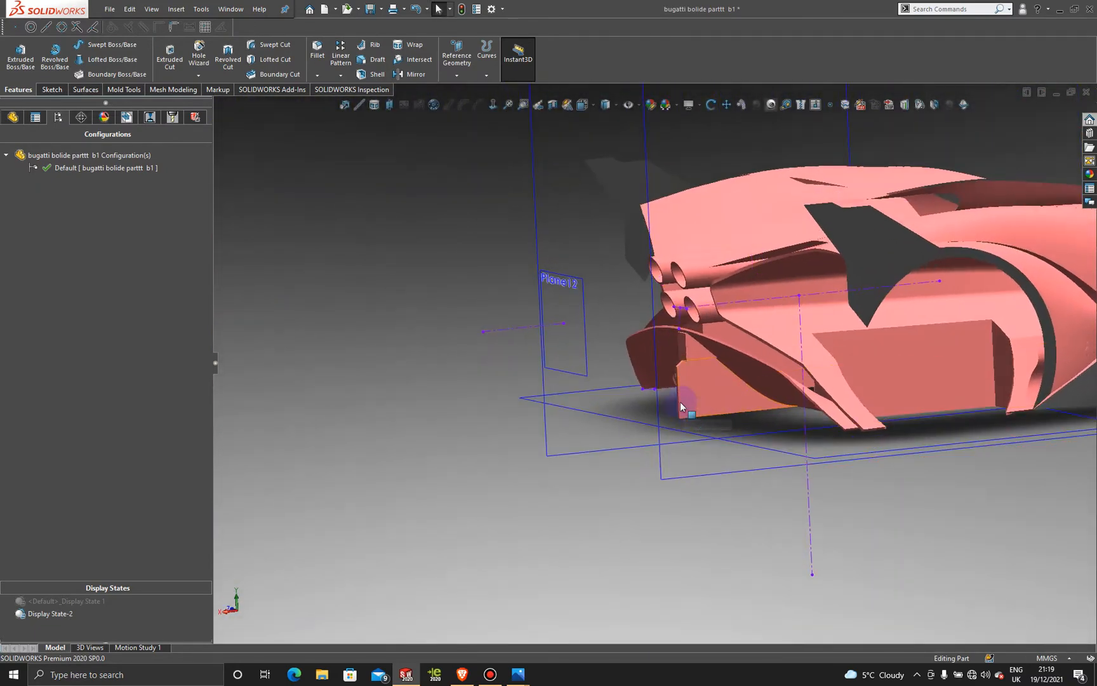
scroll(735, 454, "up", 3)
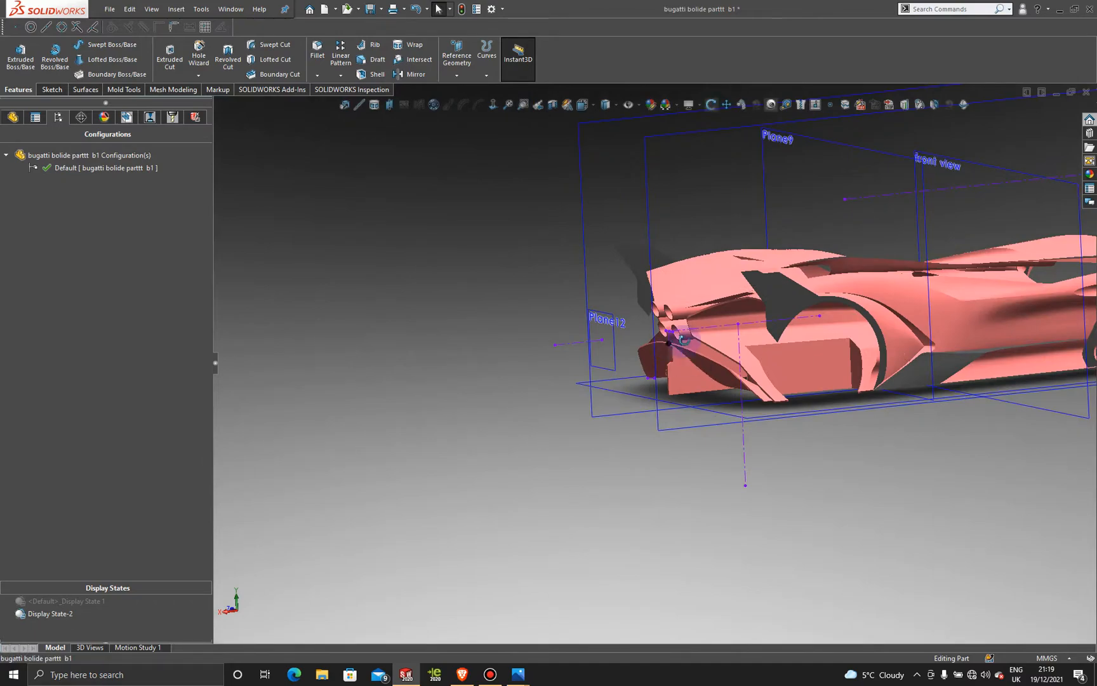
middle_click_drag(734, 455, 750, 343)
scroll(621, 384, "down", 5)
scroll(620, 384, "up", 5)
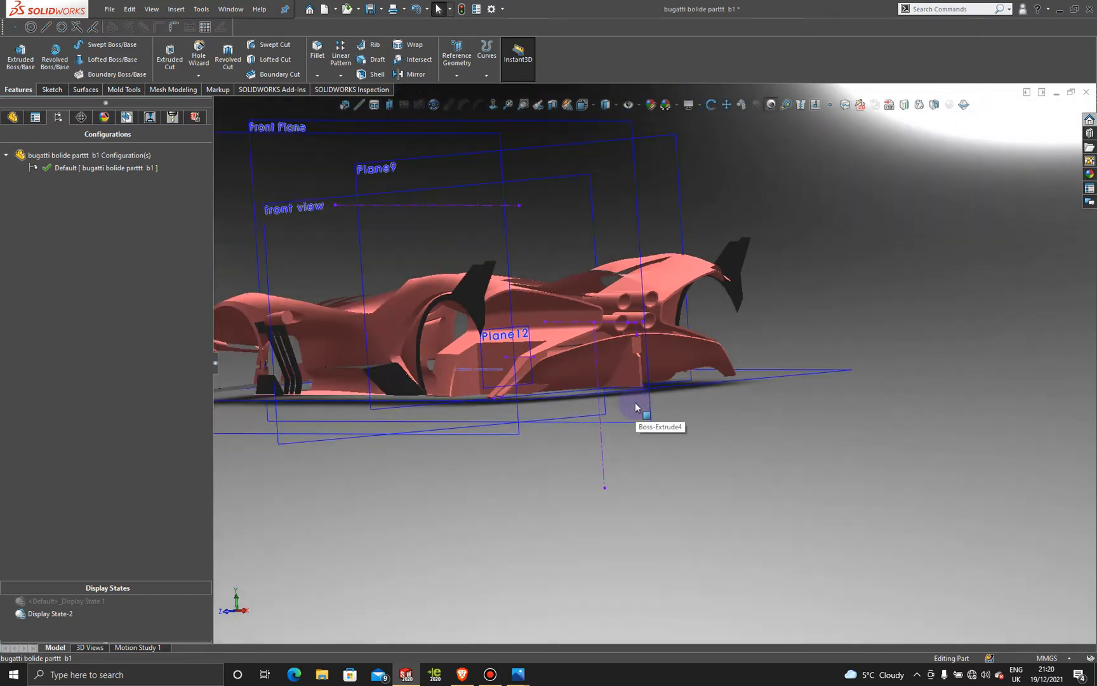
middle_click_drag(635, 403, 614, 418)
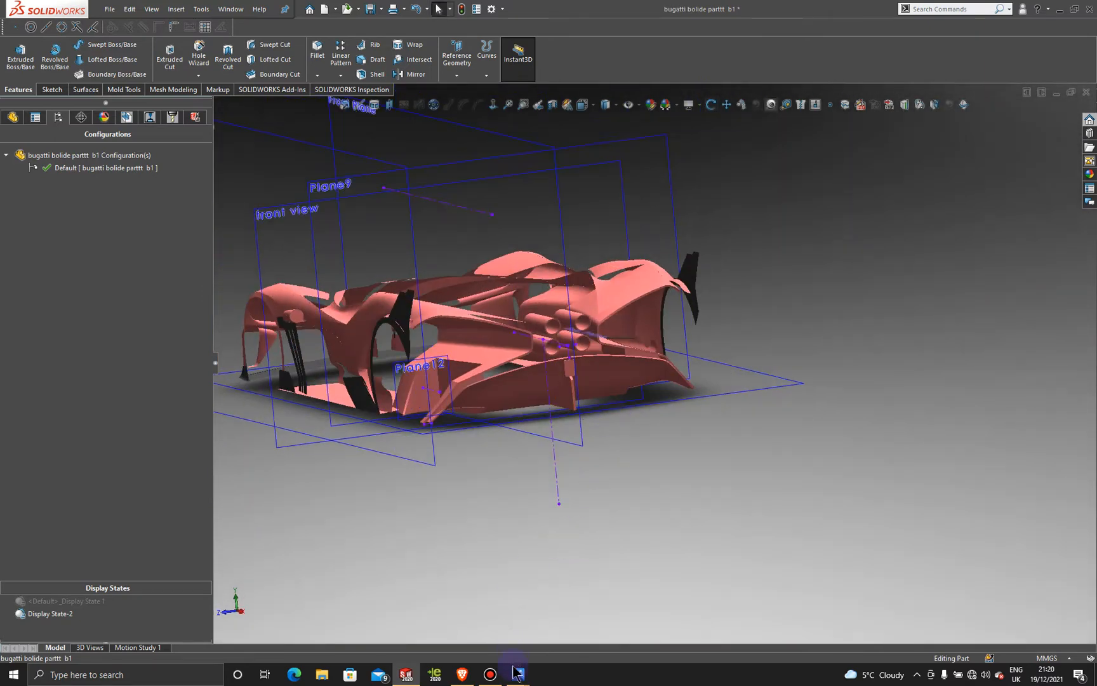
mouse_move(517, 675)
left_click(321, 600)
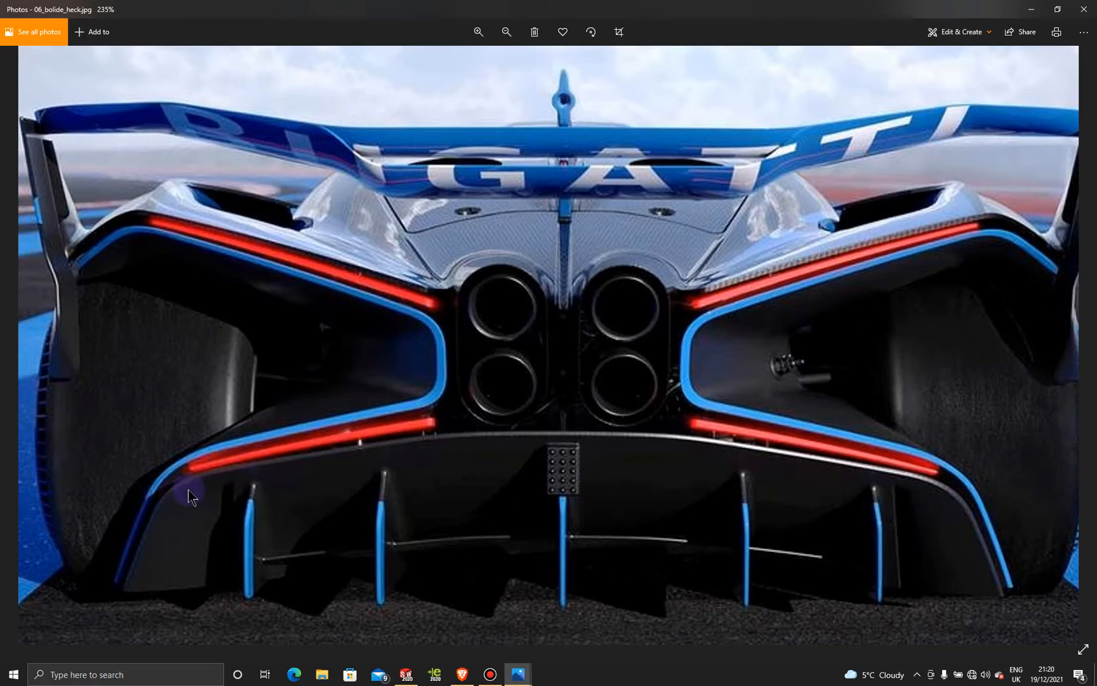
left_click(1031, 9)
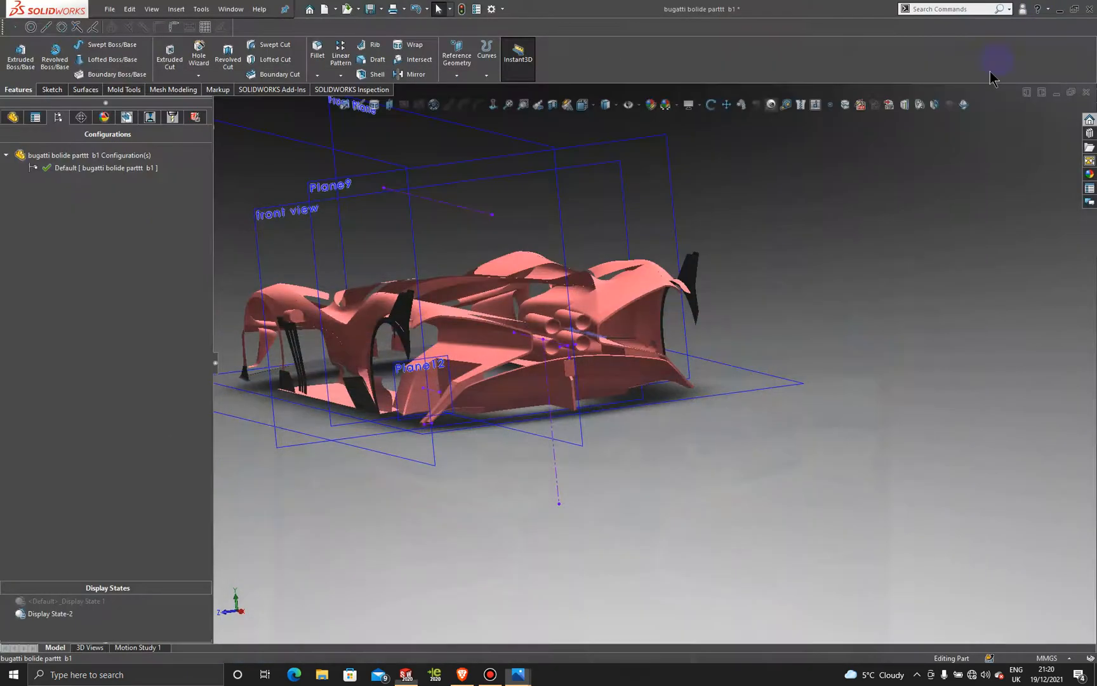
Step: On Plane12, sketch an upright centre rectangle about 2.5 mm wide and 21.5 mm high on the diffuser, to the left of the central fin
left_click(452, 402)
left_click(505, 363)
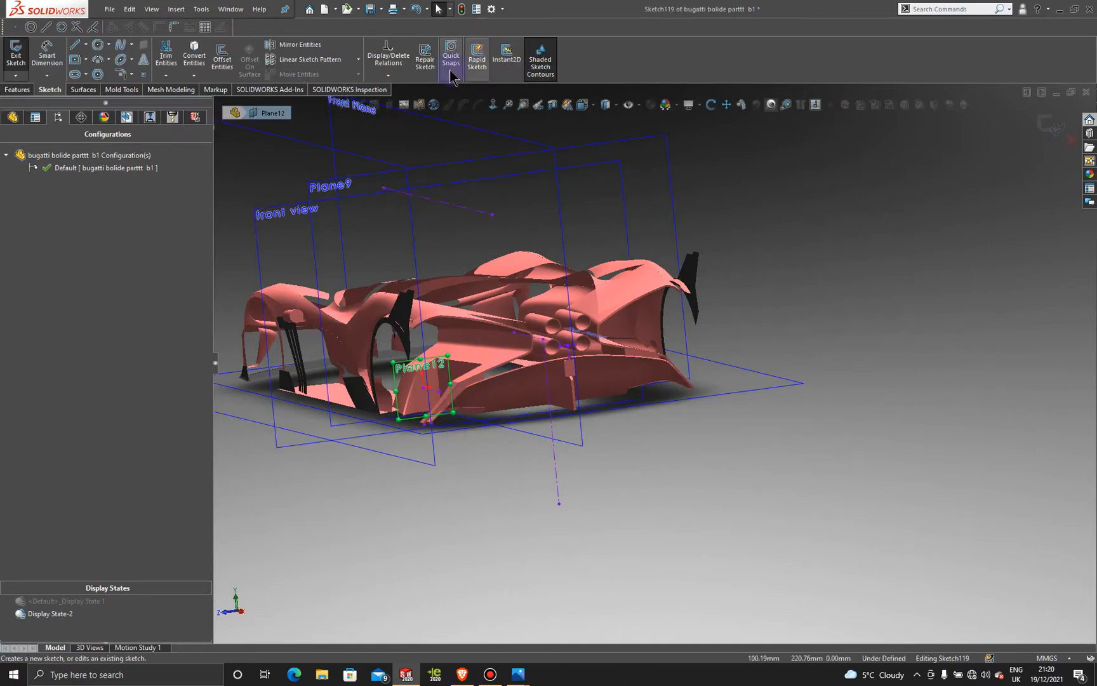
left_click(494, 105)
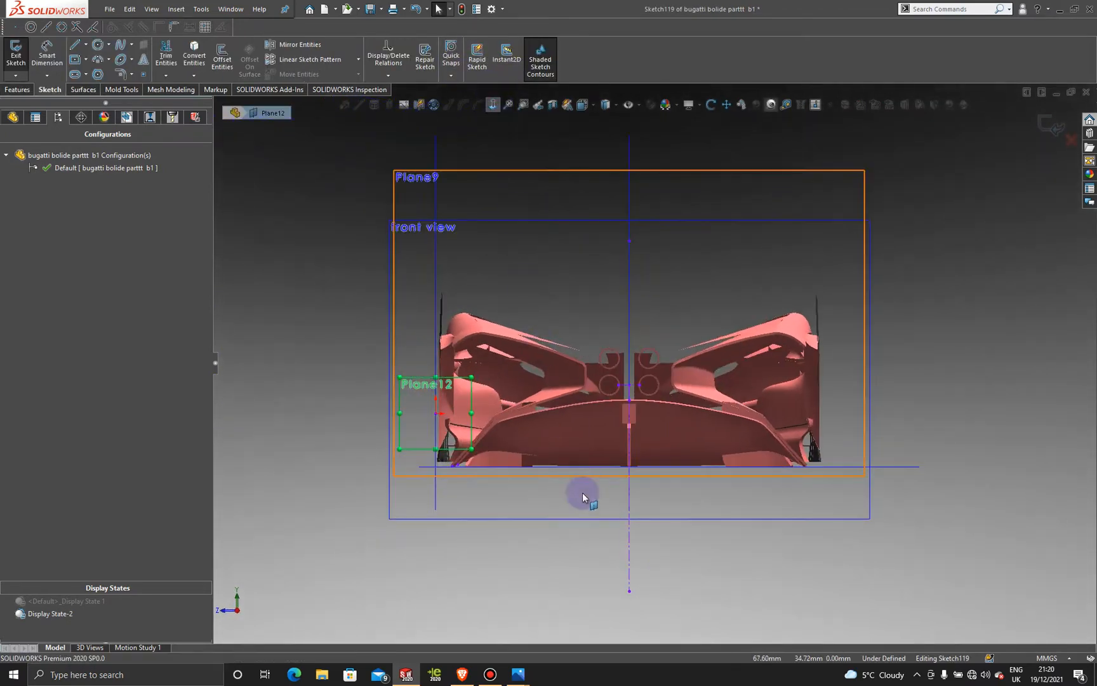
scroll(551, 457, "down", 5)
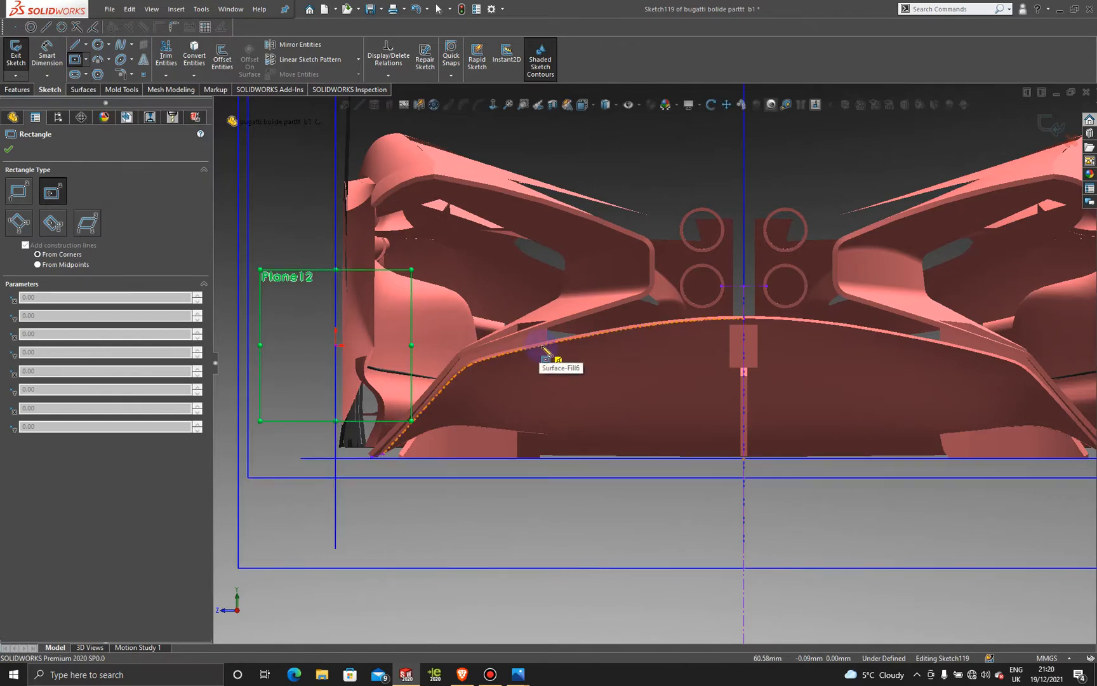
left_click(543, 394)
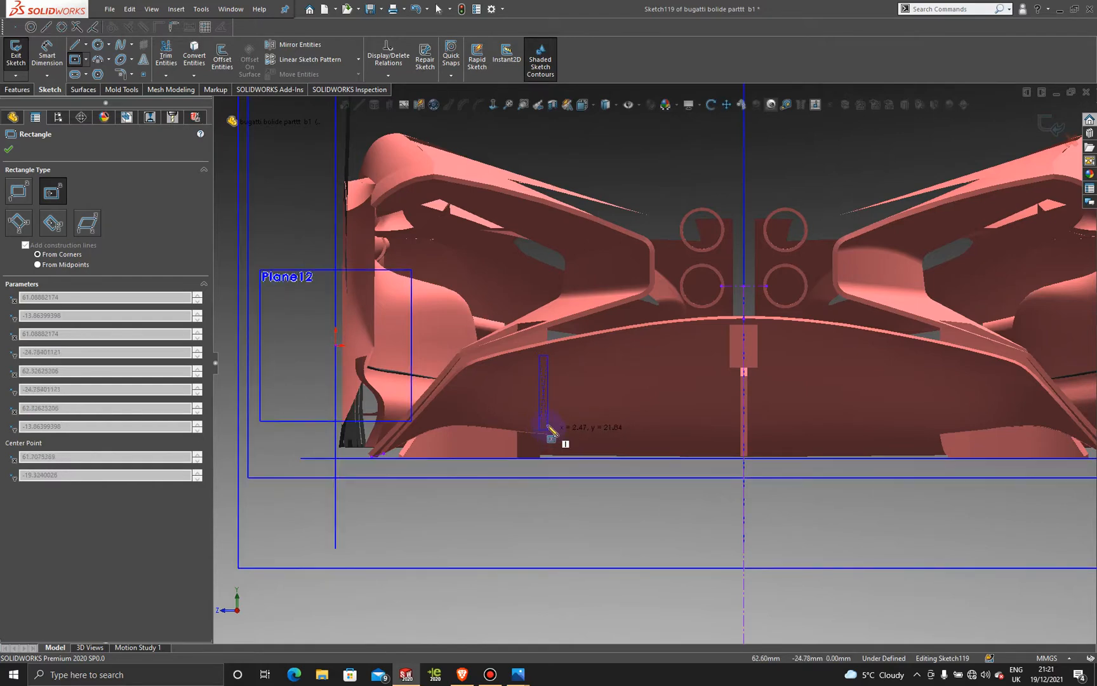
left_click(548, 356)
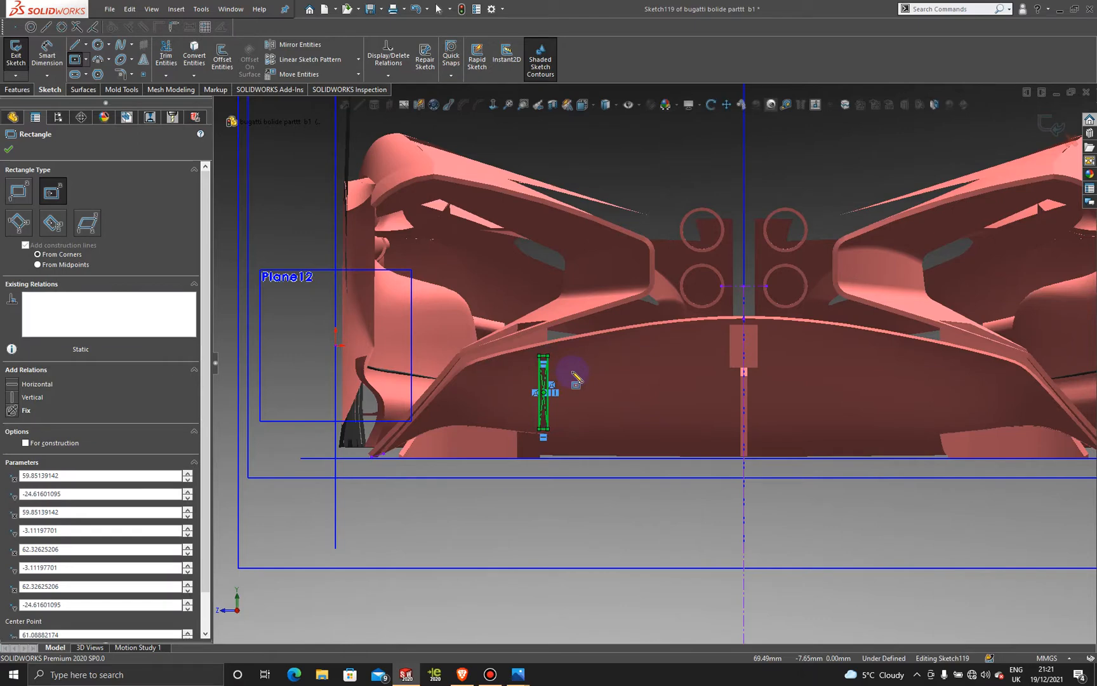
key("Escape")
scroll(573, 373, "up", 5)
scroll(642, 372, "down", 8)
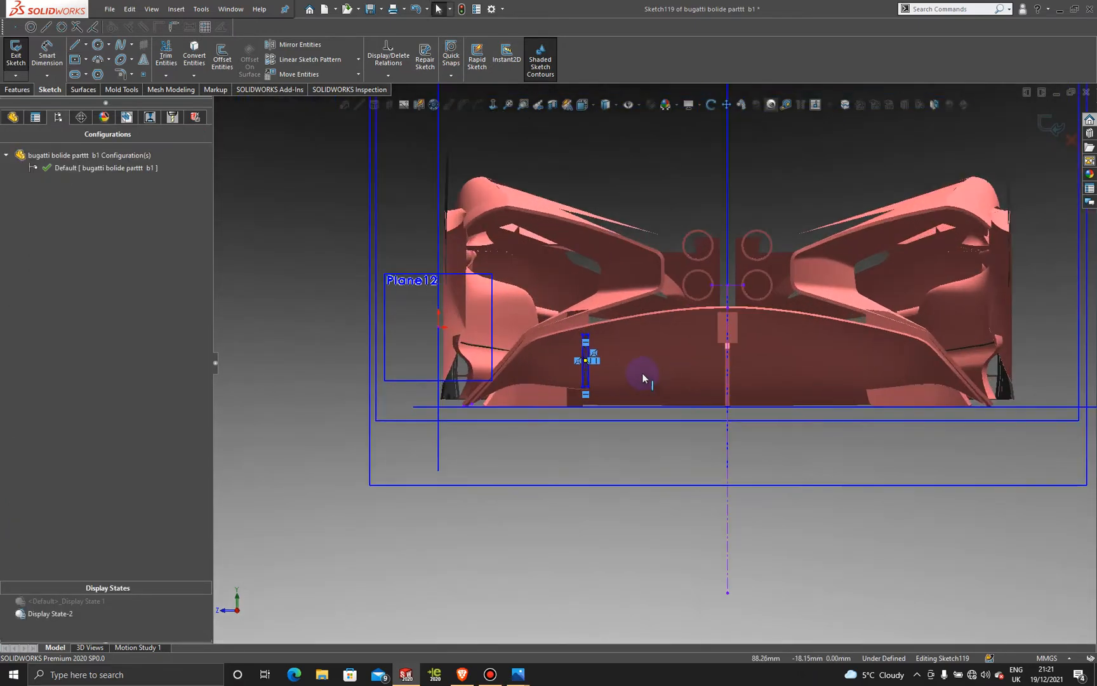
Step: Dimension the upper edge of the side fin's rectangle and set its width to 2 mm
scroll(603, 361, "down", 3)
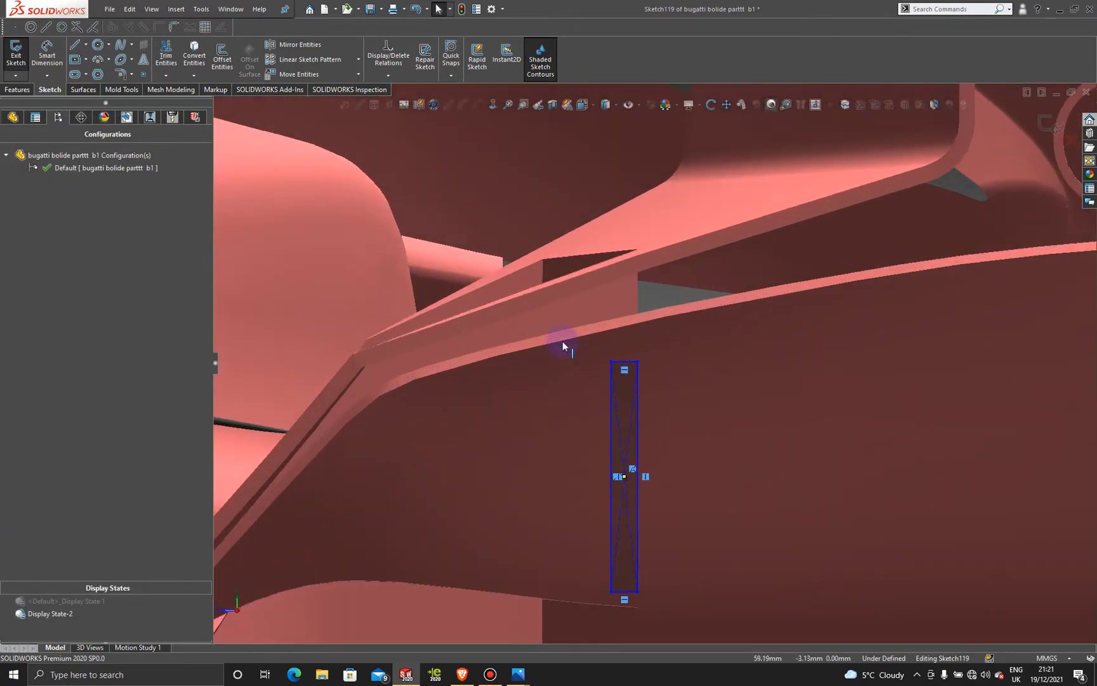
left_click(47, 54)
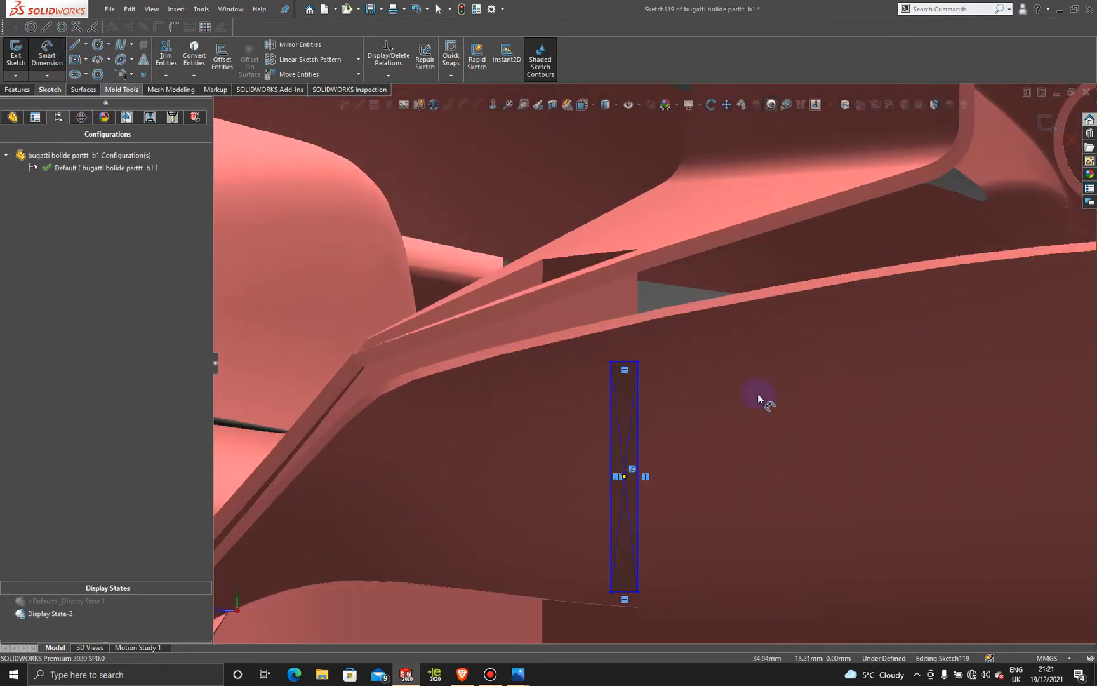
left_click(633, 356)
left_click(633, 344)
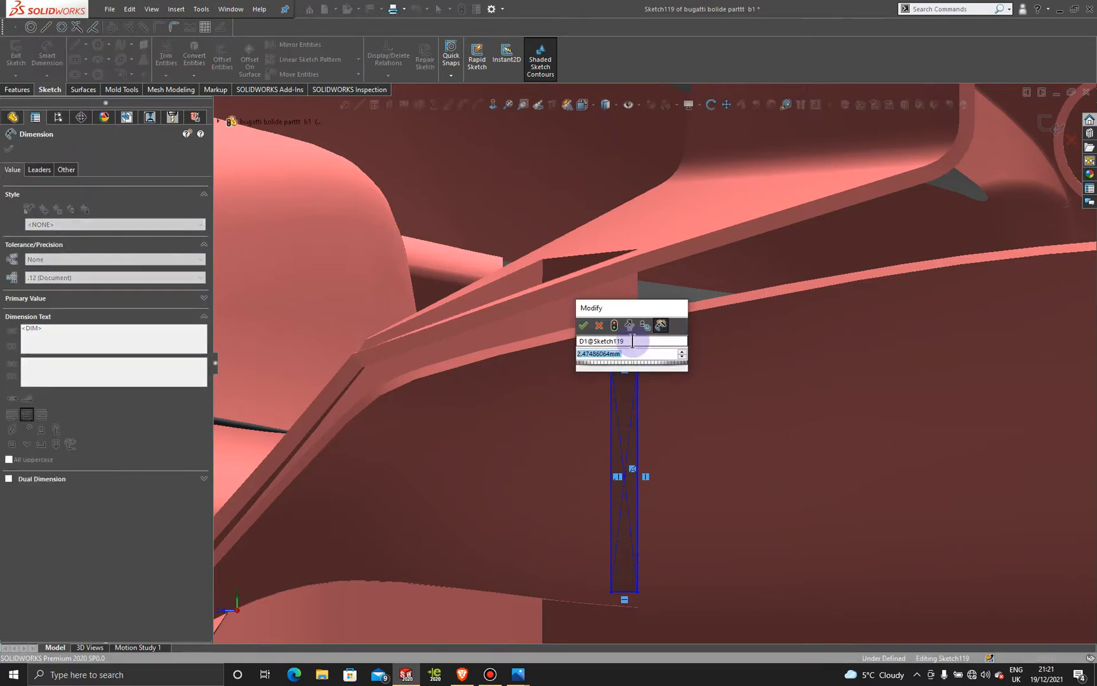
type("2")
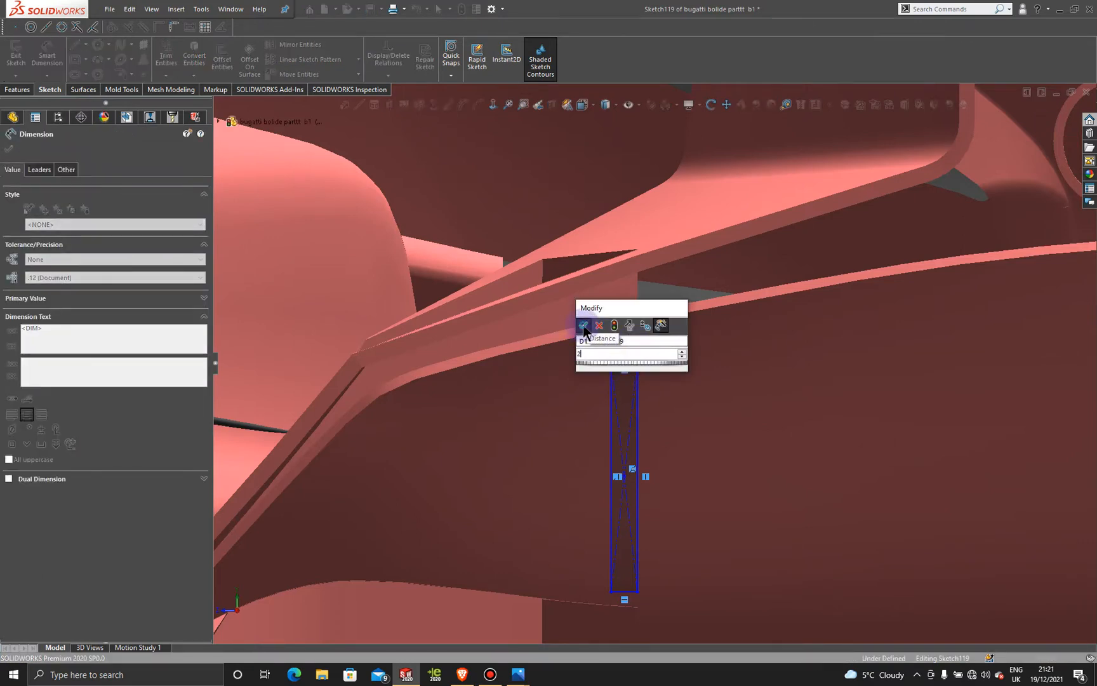
left_click(583, 326)
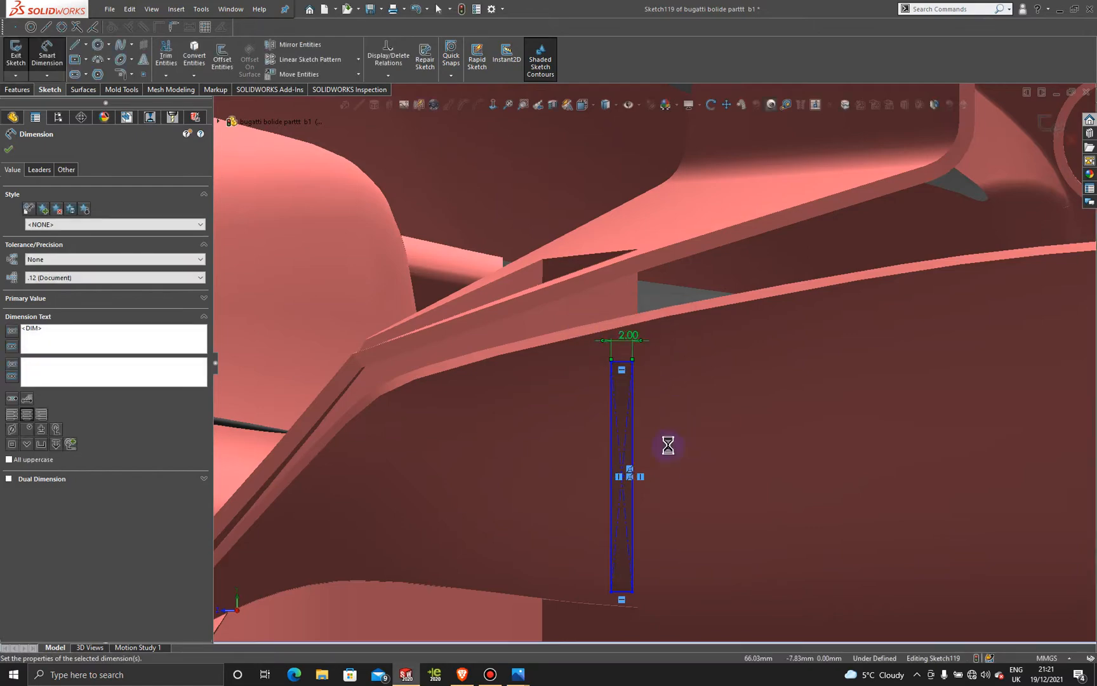
Step: Examine the narrow rectangle's lower end against the diffuser's lower edge, from an angle and straight on in the Right view
scroll(666, 470, "up", 3)
mouse_move(662, 494)
middle_mouse_down()
mouse_move(698, 492)
mouse_move(676, 481)
mouse_move(673, 495)
mouse_move(692, 502)
mouse_move(655, 498)
middle_mouse_up()
key("space")
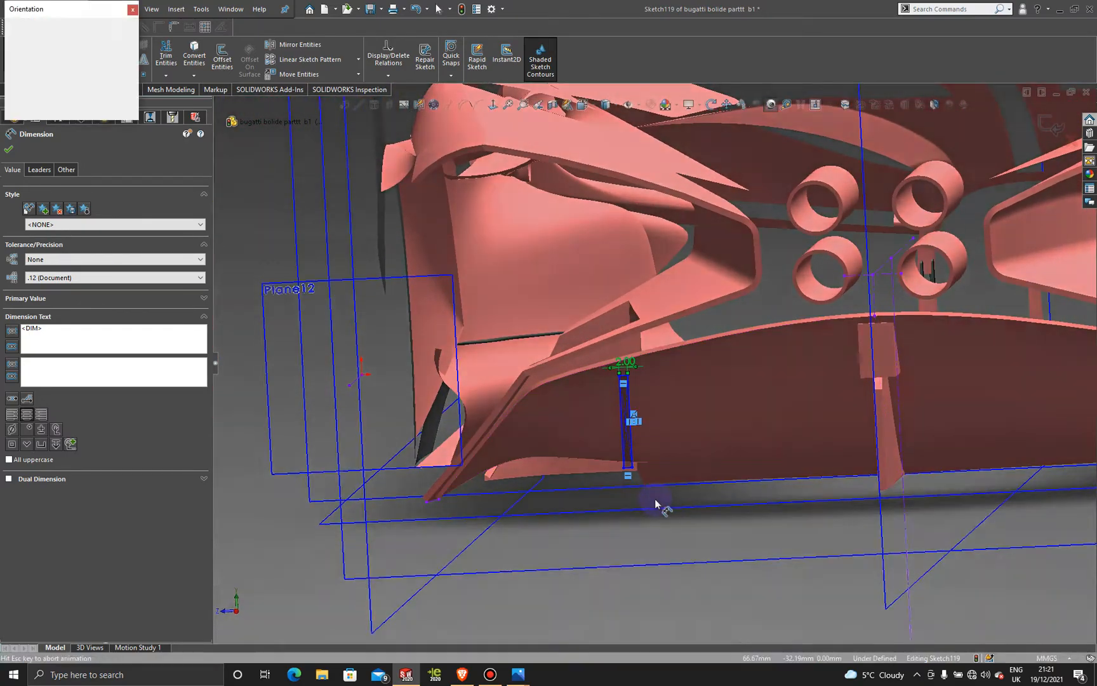
scroll(655, 498, "up", 10)
key("ctrl+4")
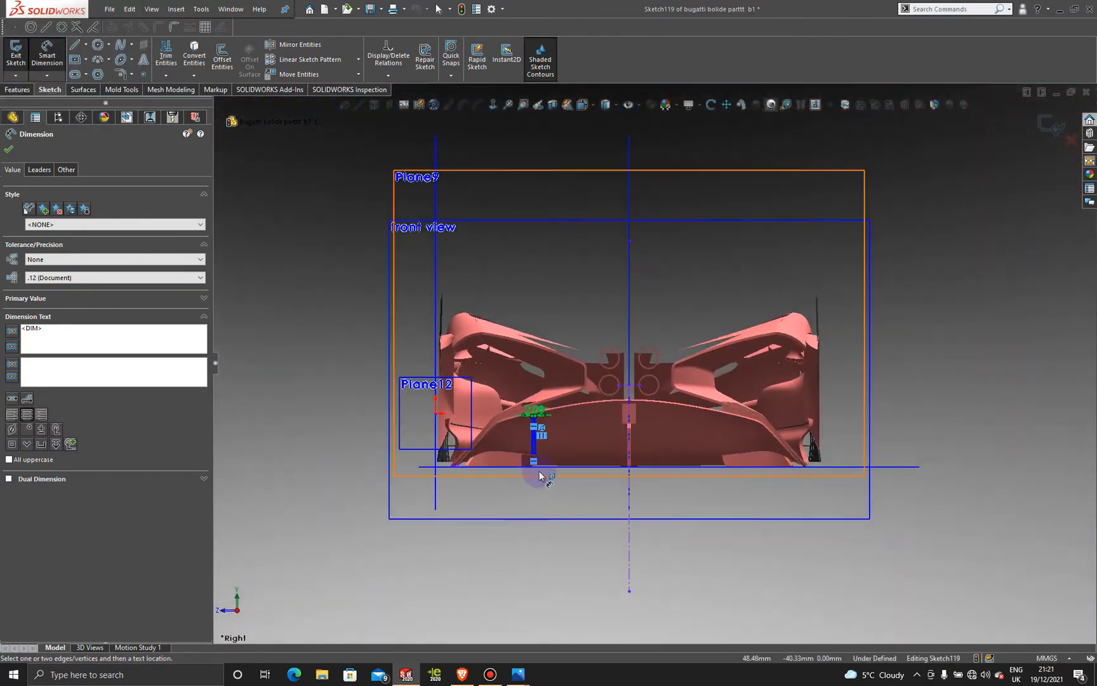
scroll(539, 470, "up", 6)
middle_click_drag(580, 362, 564, 404)
key("space")
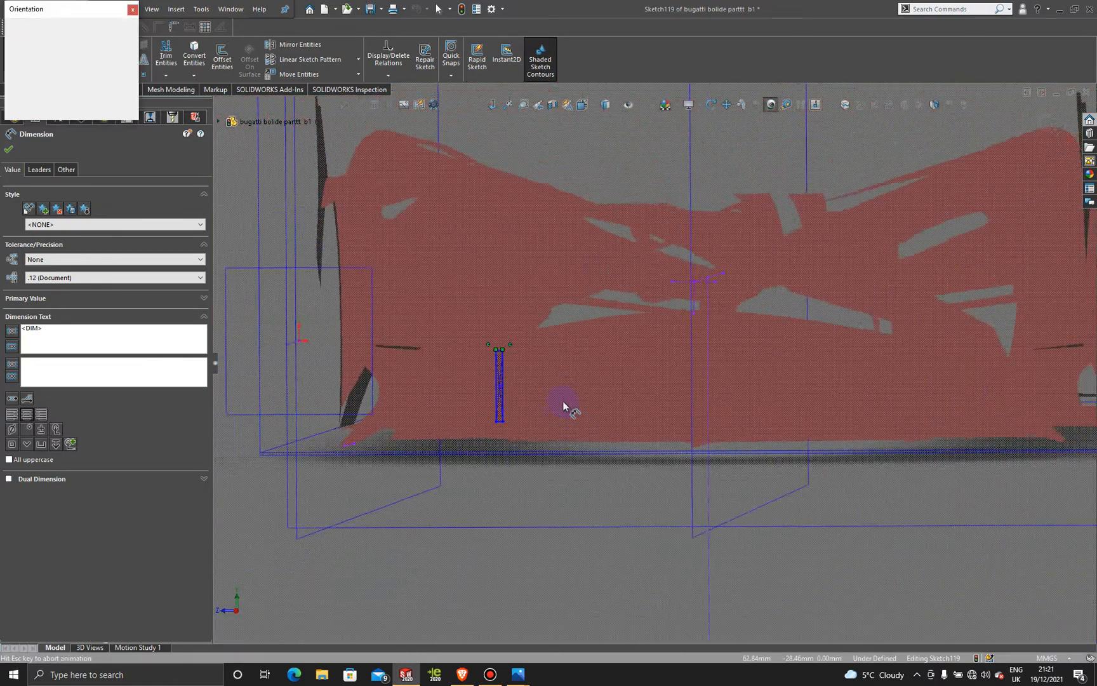
left_click(544, 410)
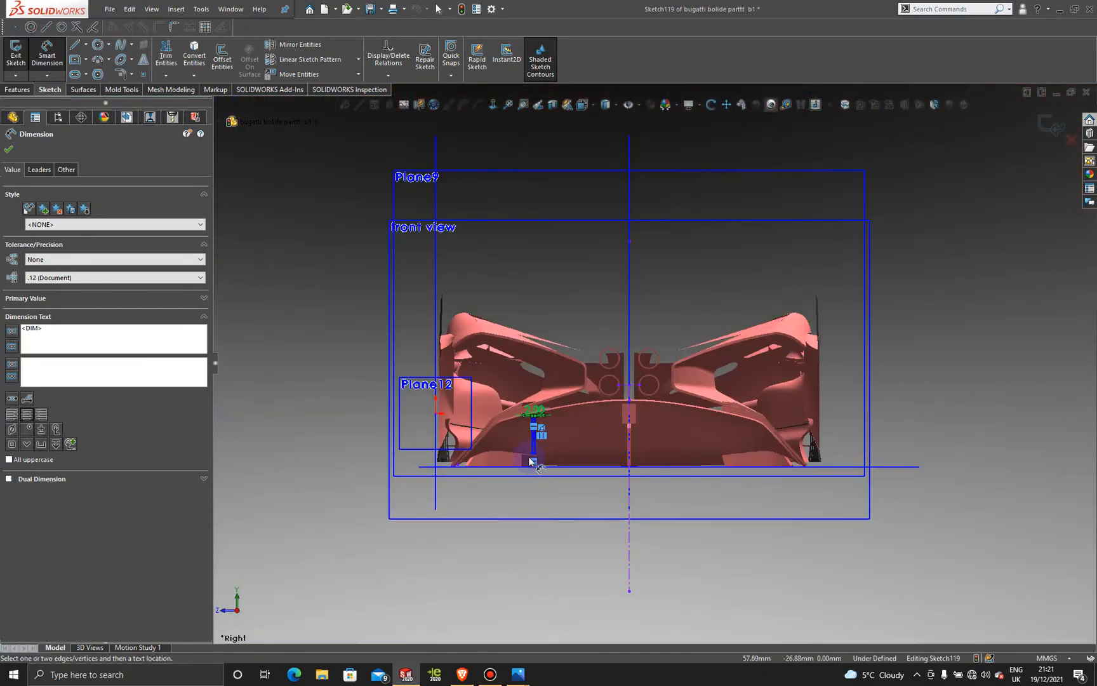
scroll(590, 427, "up", 6)
scroll(588, 426, "down", 4)
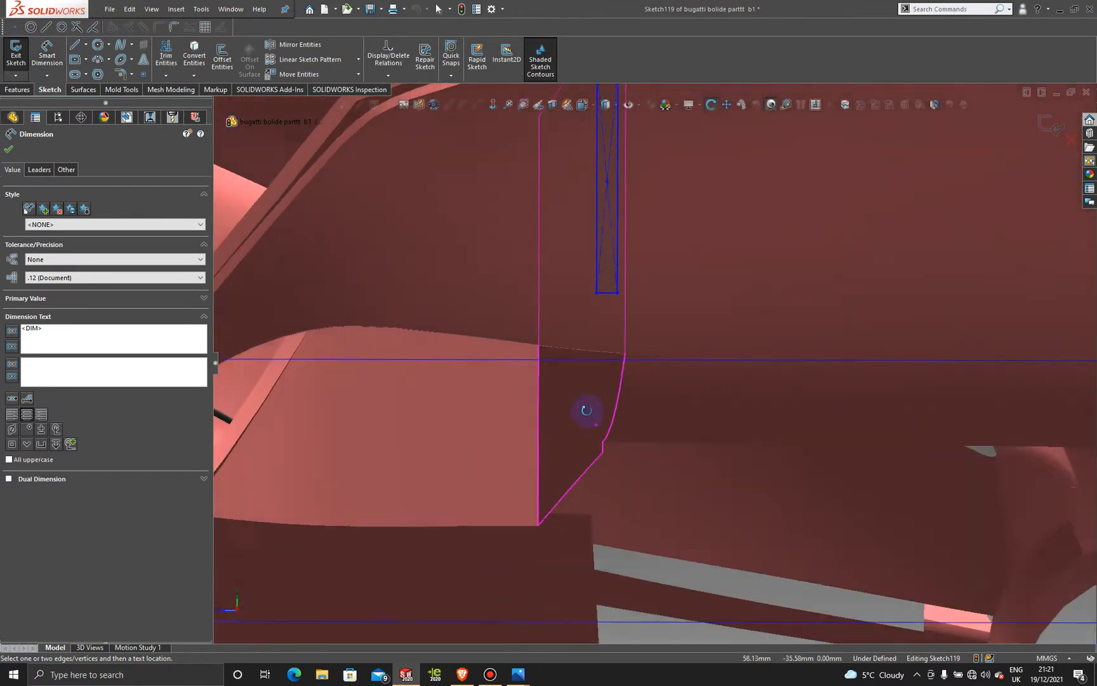
key("space")
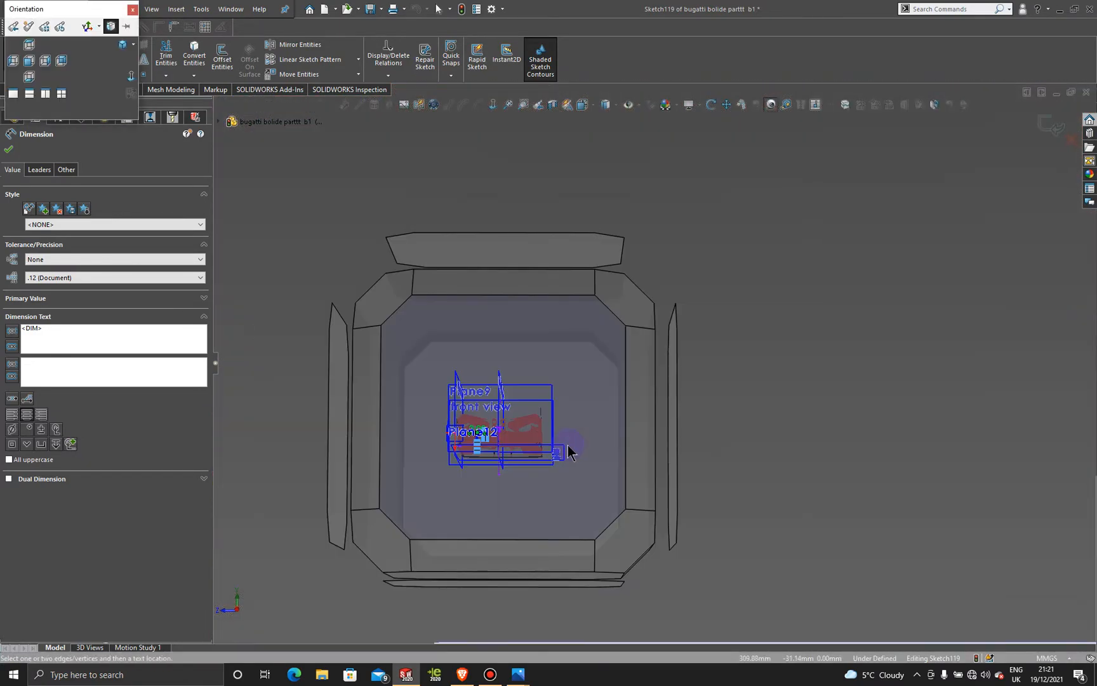
left_click(568, 446)
scroll(543, 449, "up", 10)
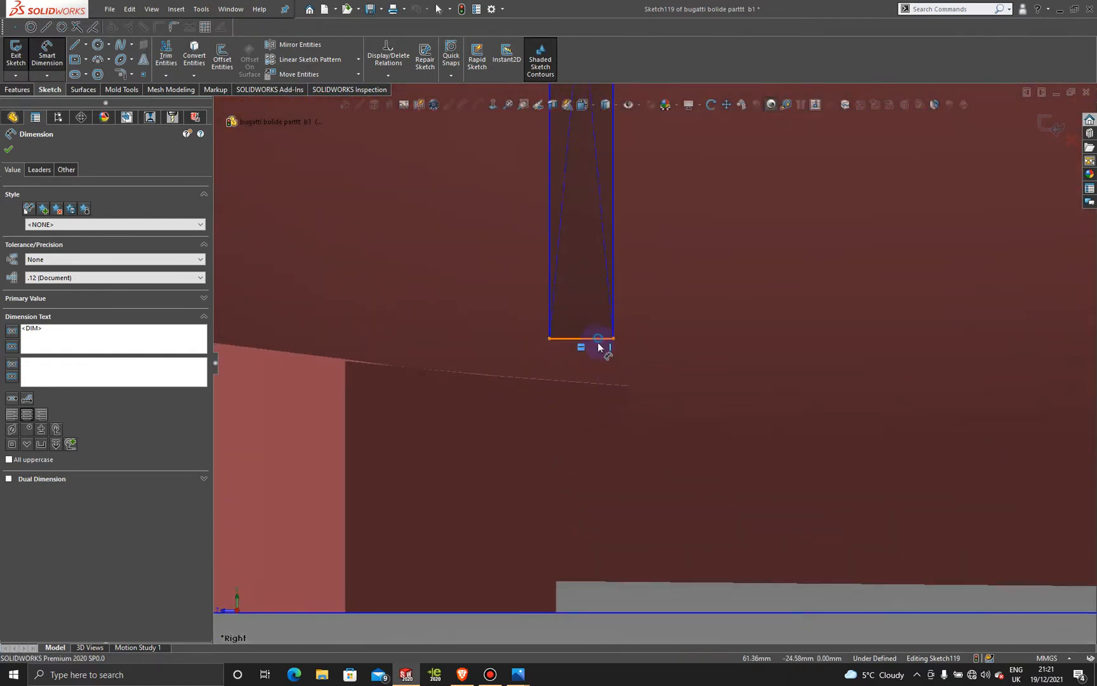
left_click(598, 341)
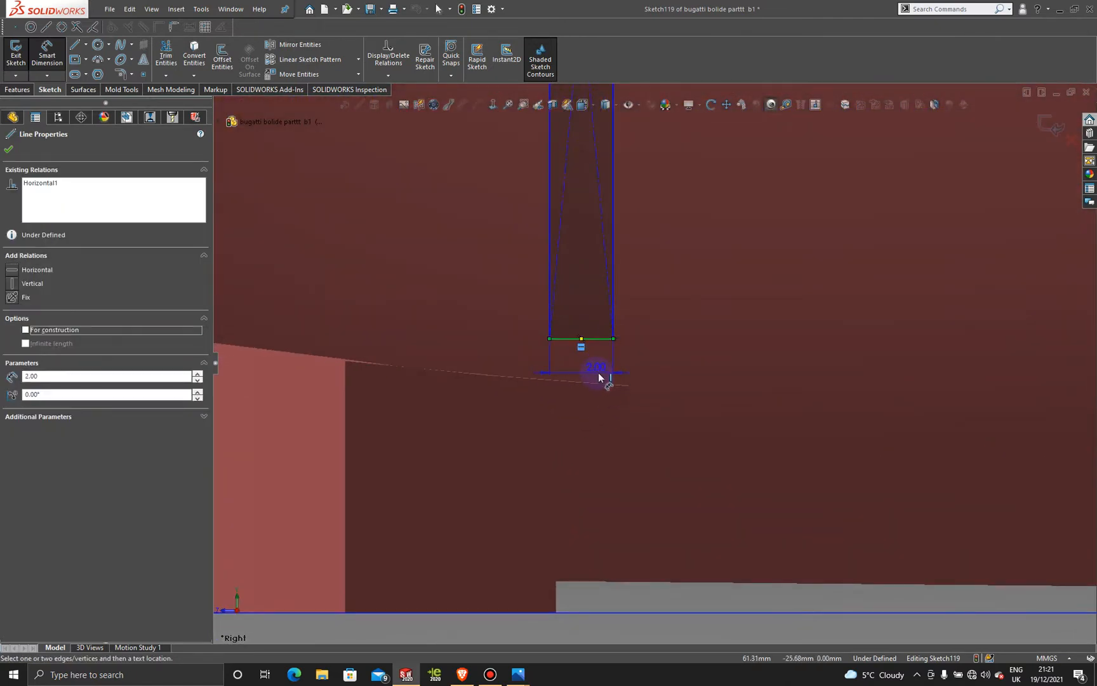
left_click(580, 401)
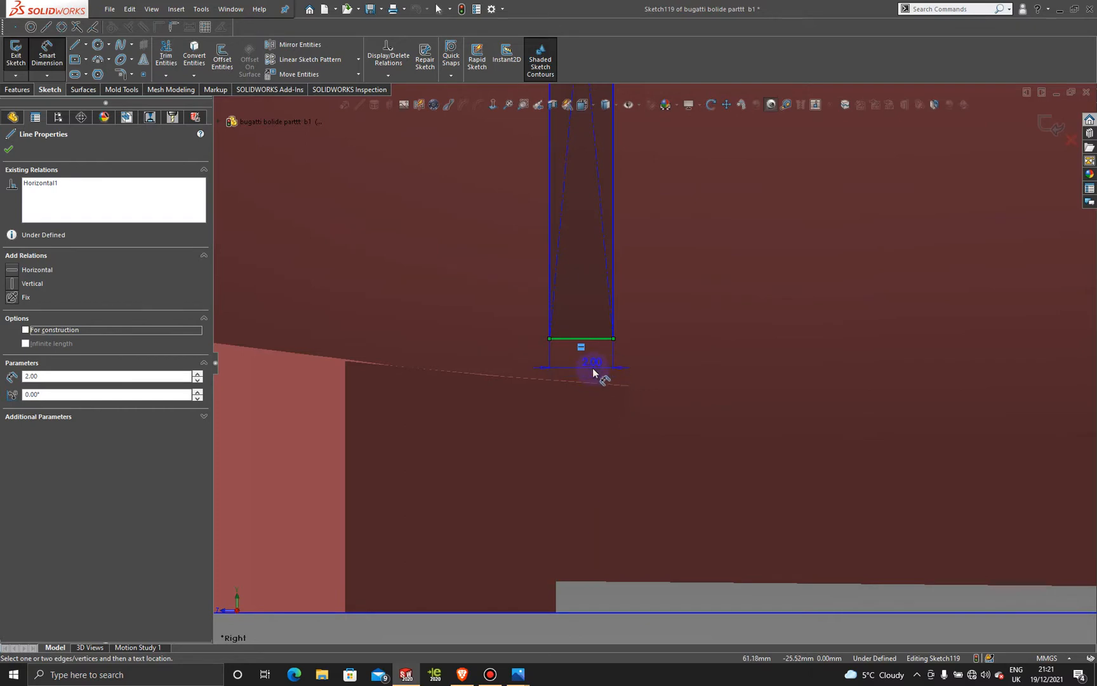
key("Escape")
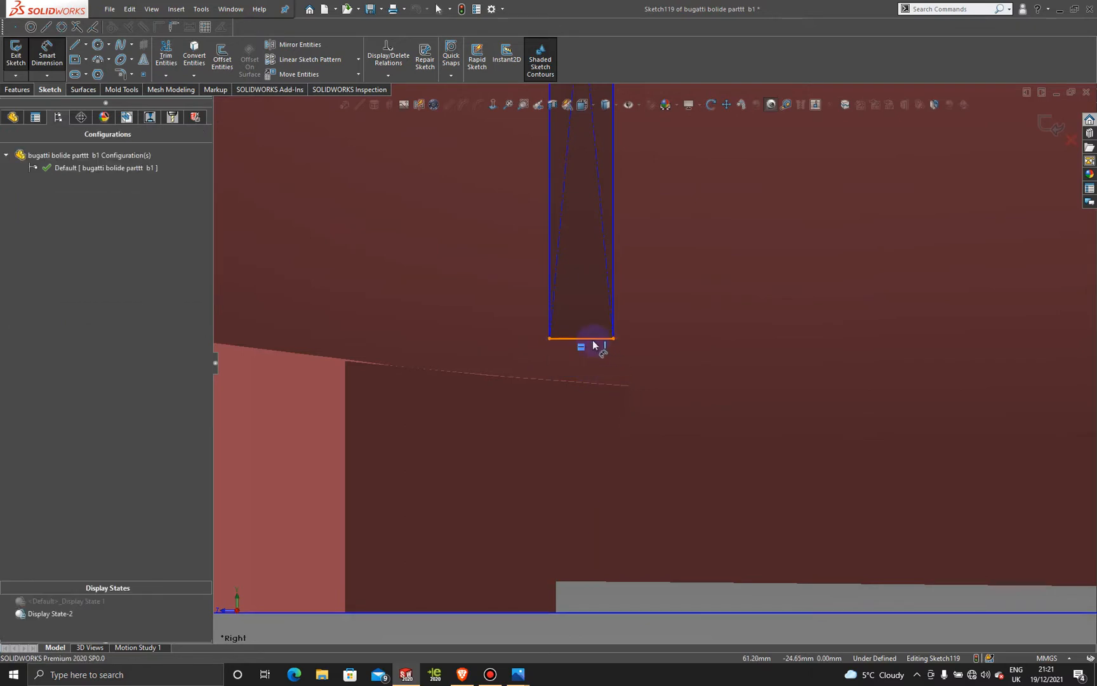
Step: Stretch the rectangle downward by moving its bottom edge to just above the diffuser's curved lower edge
left_click(46, 52)
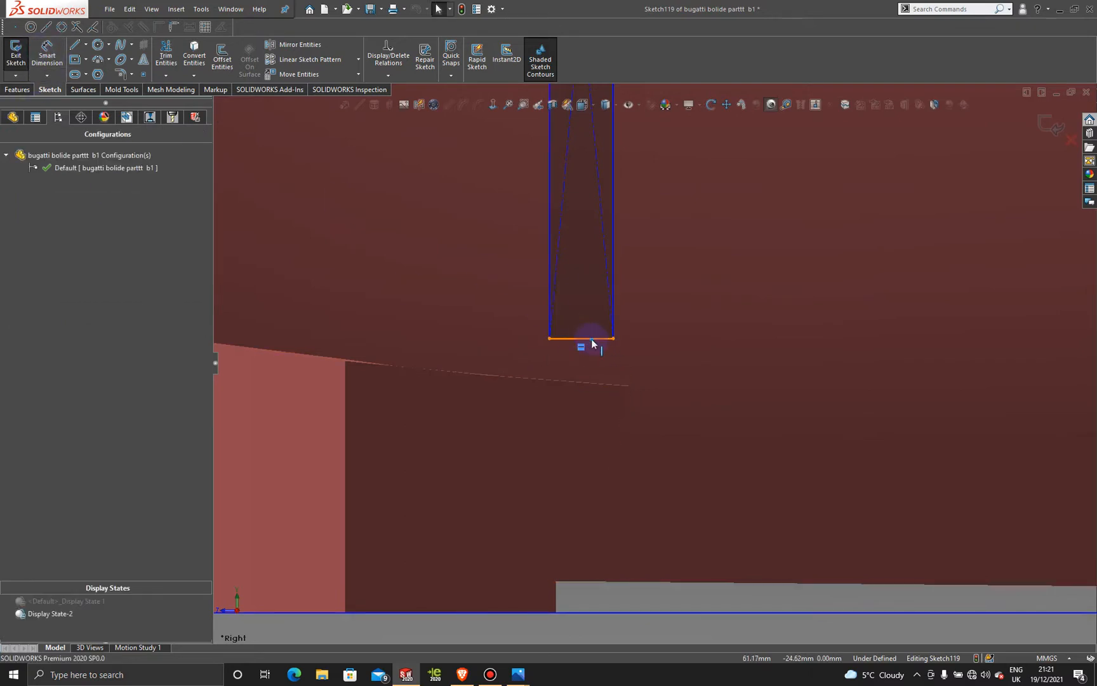
left_click(589, 339)
left_click_drag(597, 368, 598, 377)
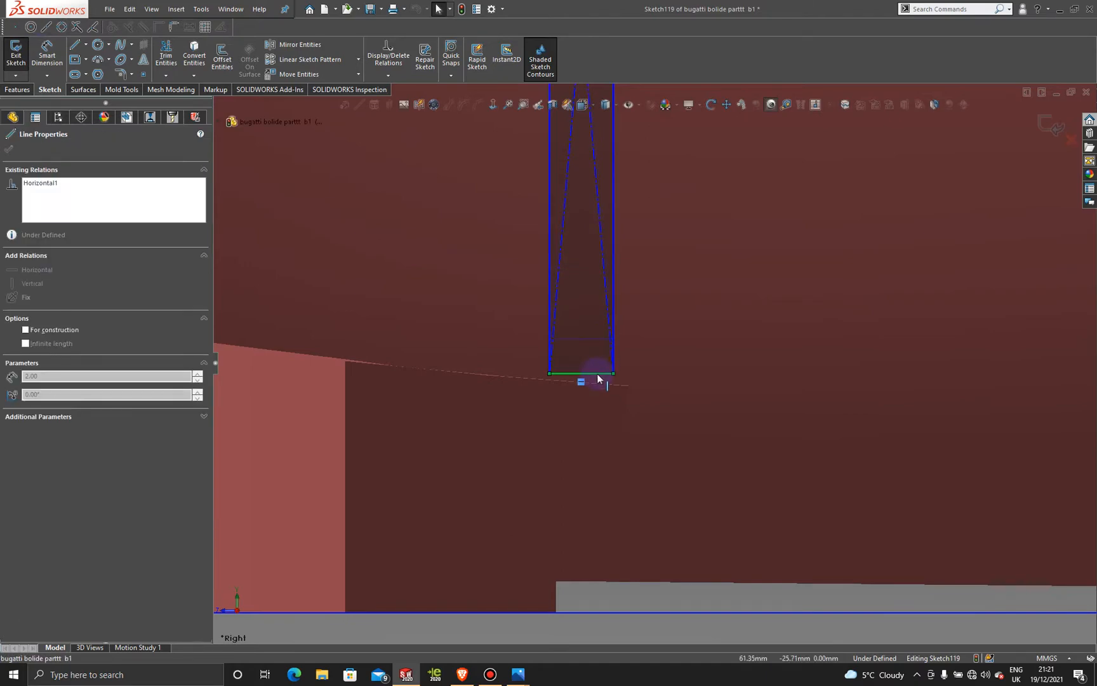
left_click(594, 378)
Step: Extrude the 2 mm wide rectangle with the Up To Body end condition, using the diffuser body as the target, to form a side fin
scroll(645, 320, "up", 5)
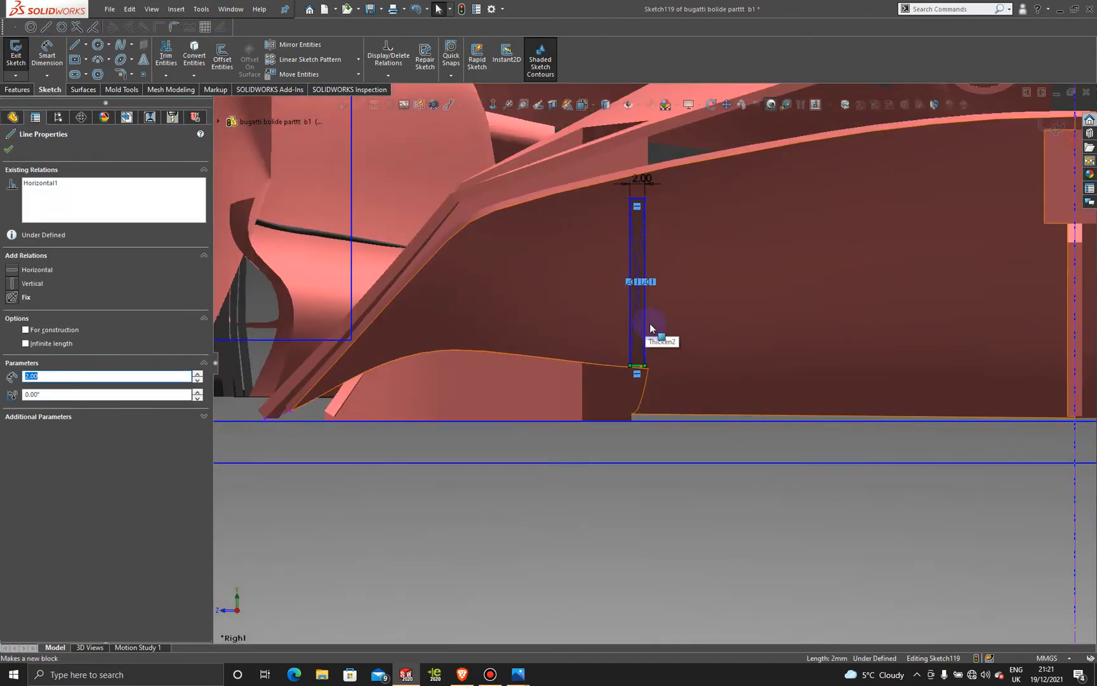
scroll(650, 323, "up", 3)
mouse_move(654, 338)
middle_mouse_down()
mouse_move(688, 297)
mouse_move(747, 387)
mouse_move(729, 332)
middle_mouse_up()
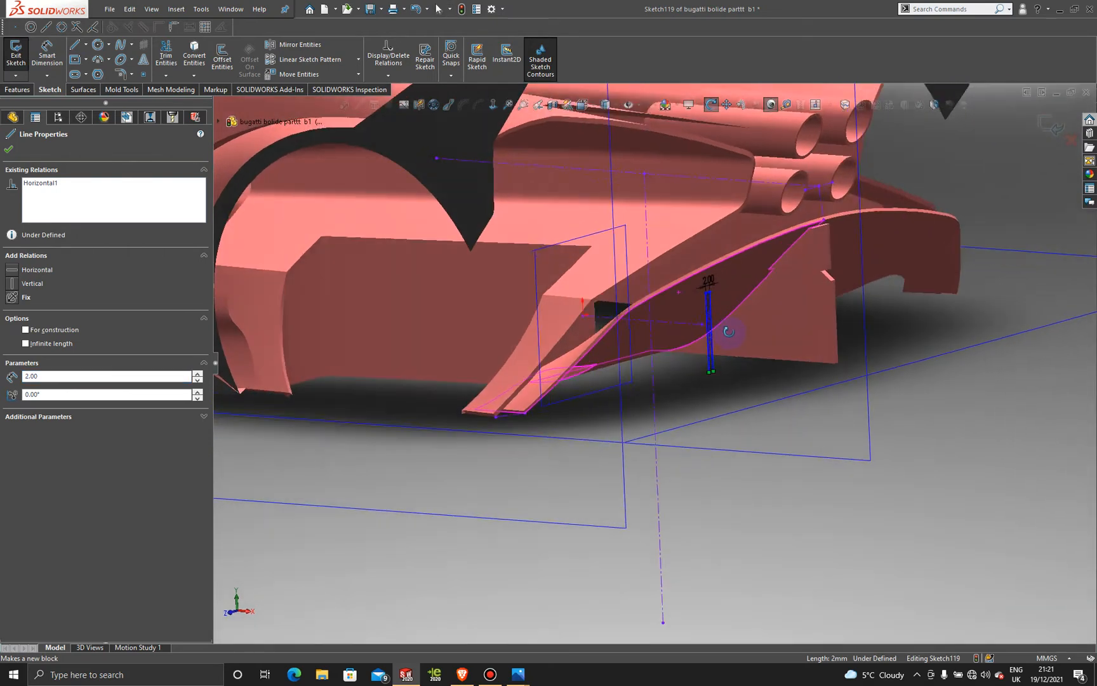
left_click(28, 92)
left_click(26, 58)
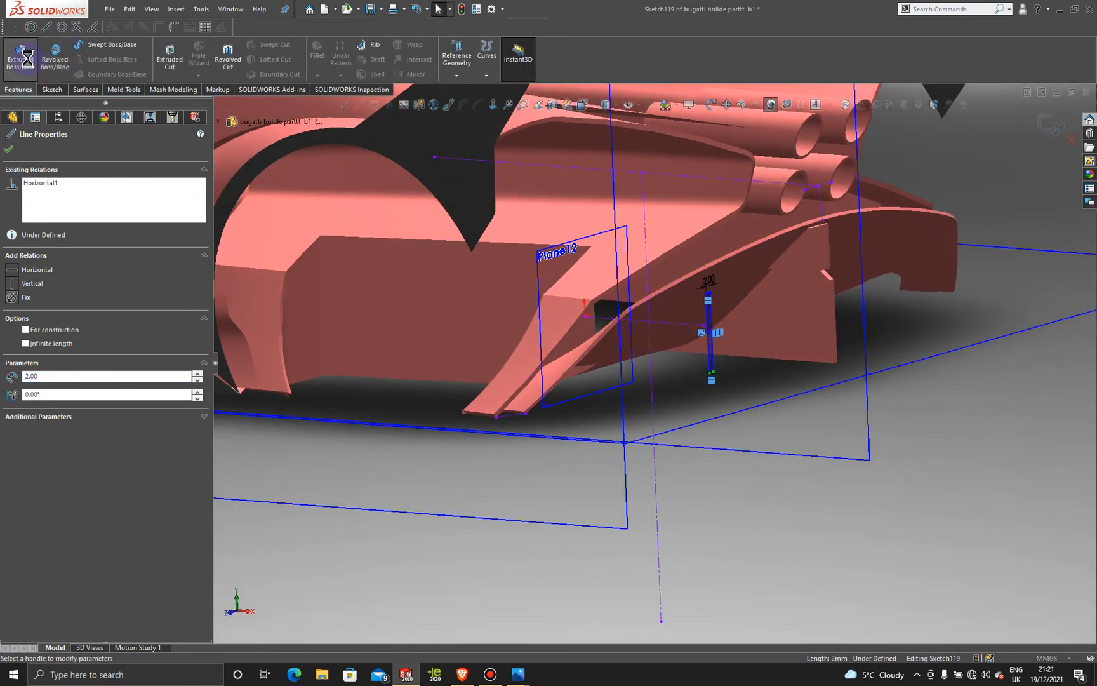
left_click(86, 219)
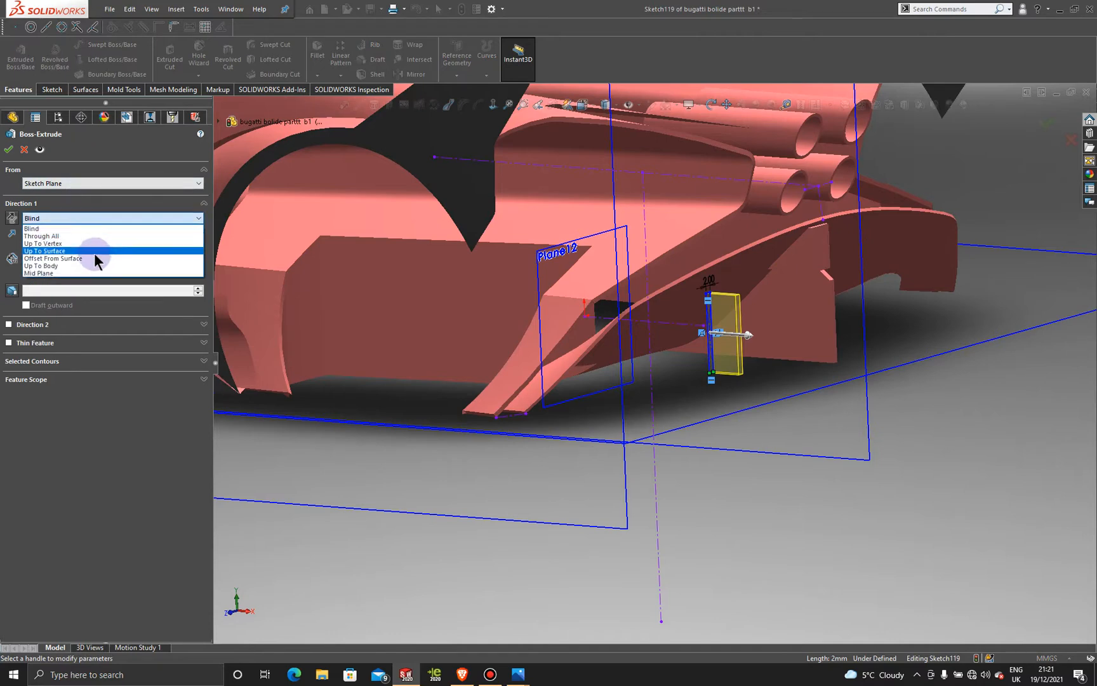
left_click(90, 266)
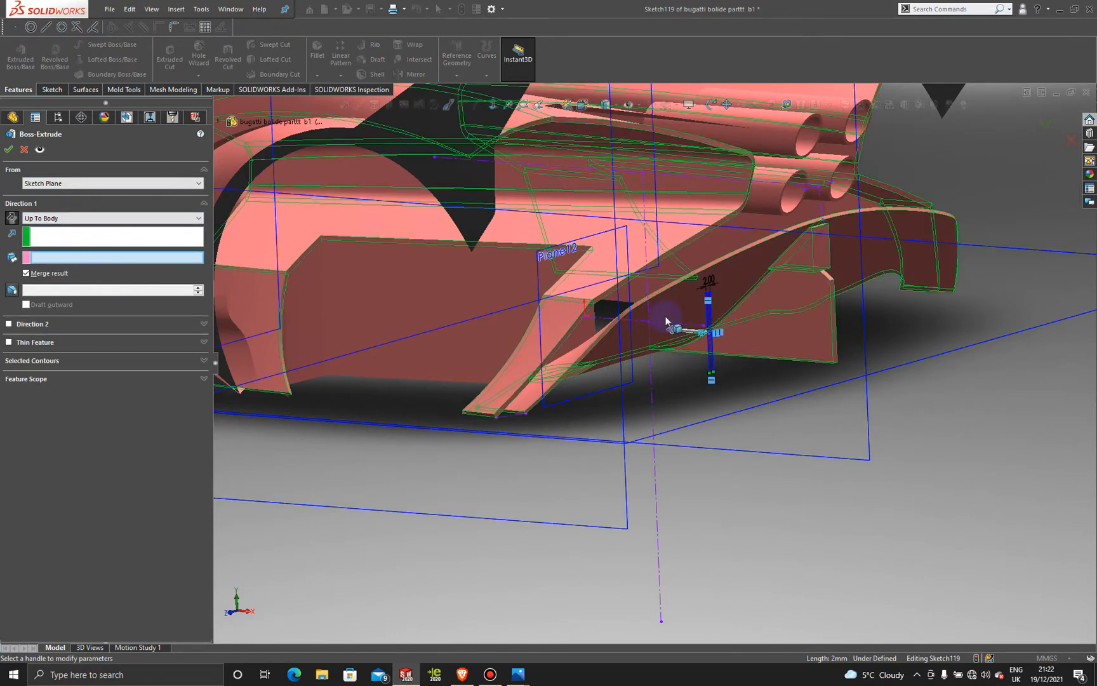
left_click(666, 321)
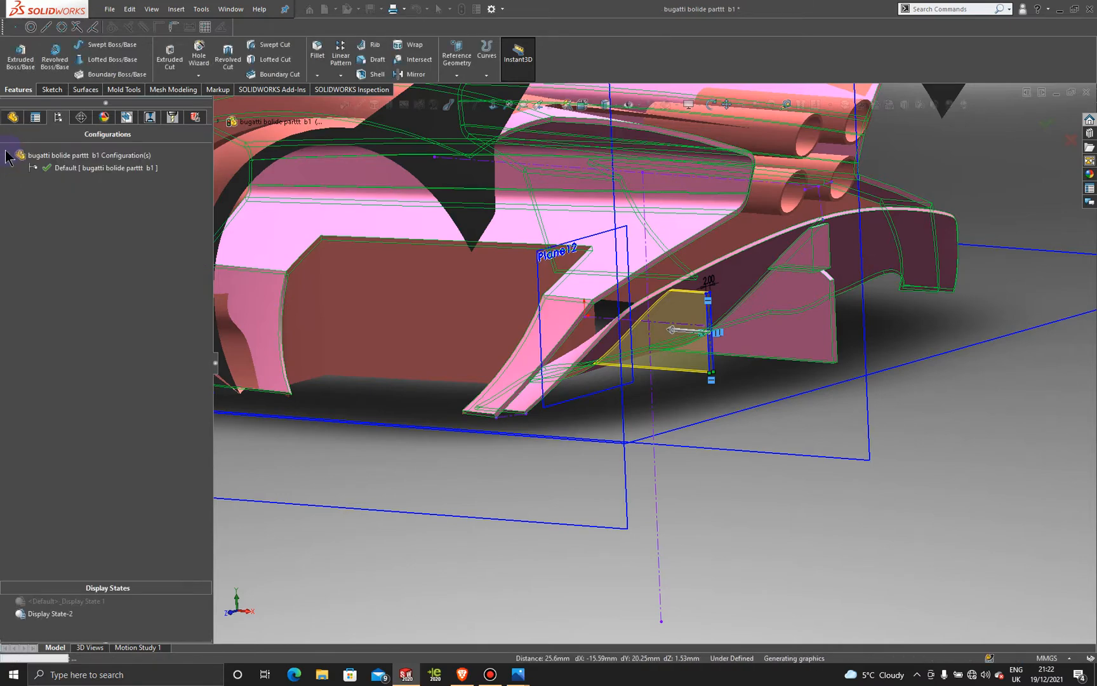
Step: In a new sketch on Plane12, draw an upright centre rectangle about 2.8 mm wide and 27.6 mm high between the side fin and central fin
middle_click_drag(926, 428, 612, 393)
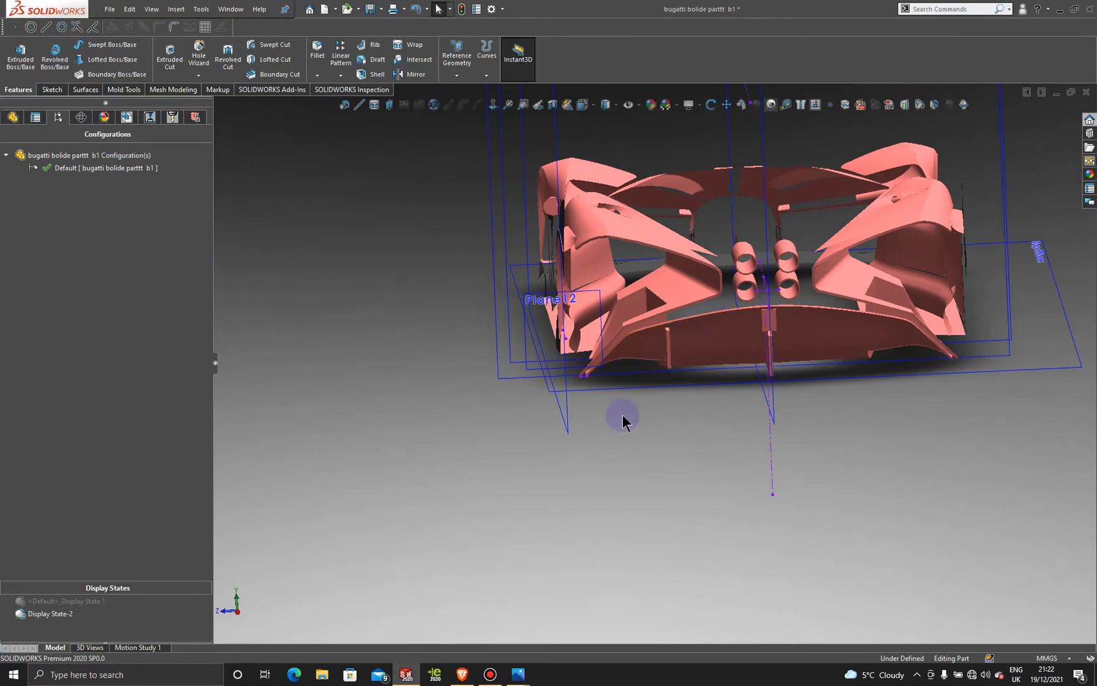
scroll(695, 332, "down", 5)
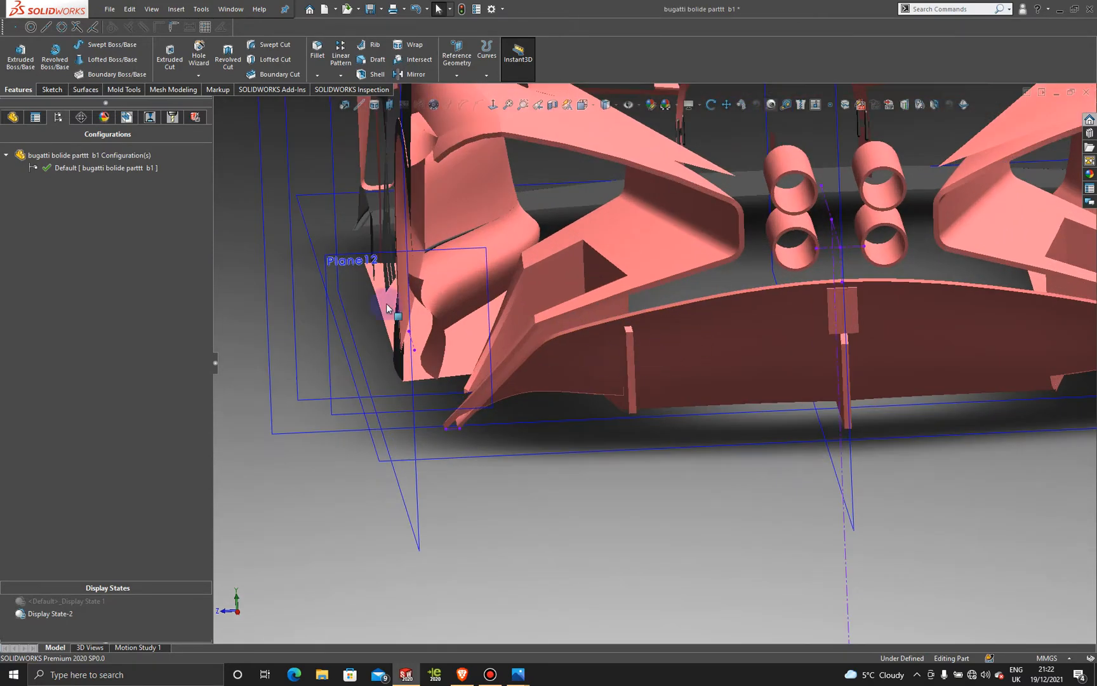
left_click(429, 249)
left_click(481, 218)
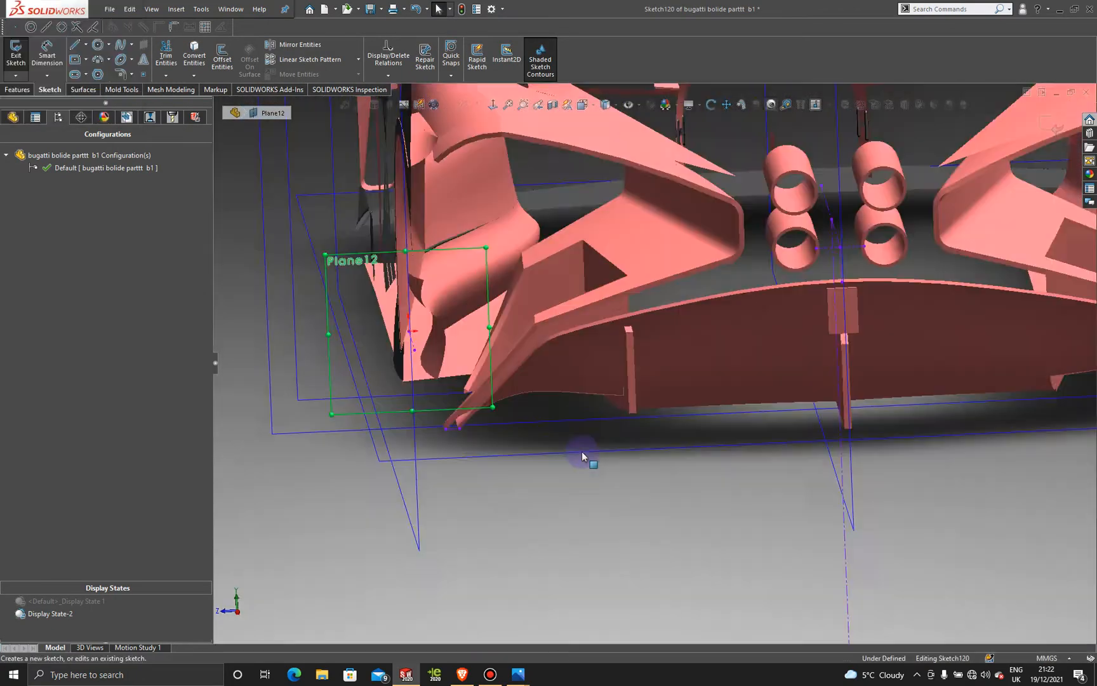
scroll(601, 439, "down", 4)
scroll(593, 432, "down", 2)
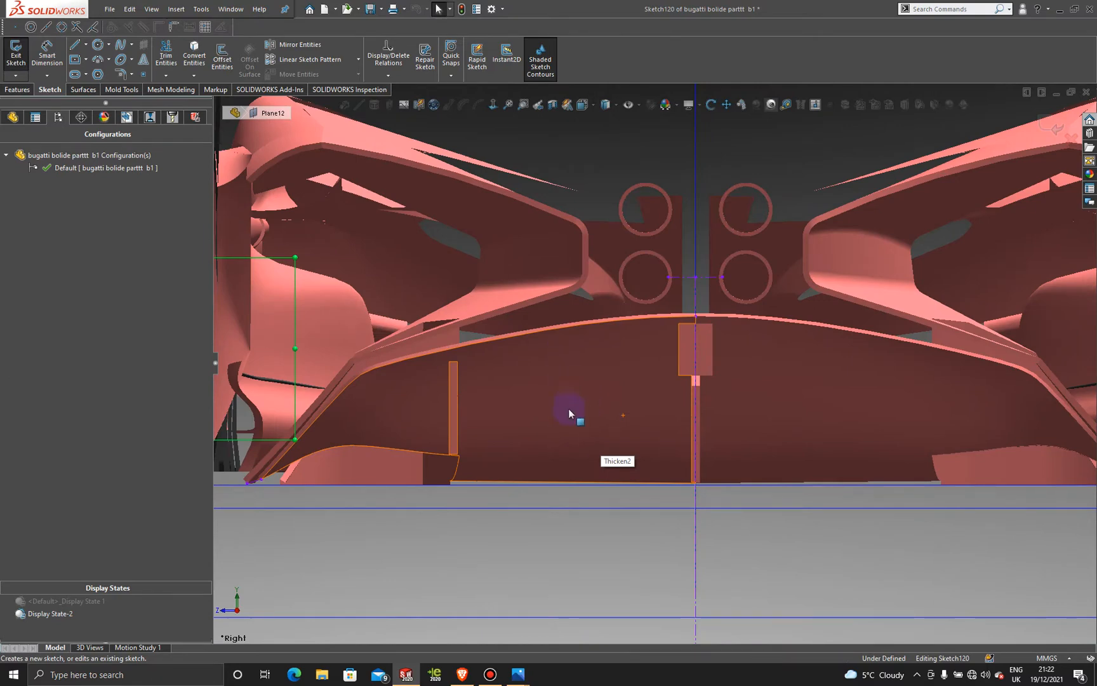
left_click(453, 409)
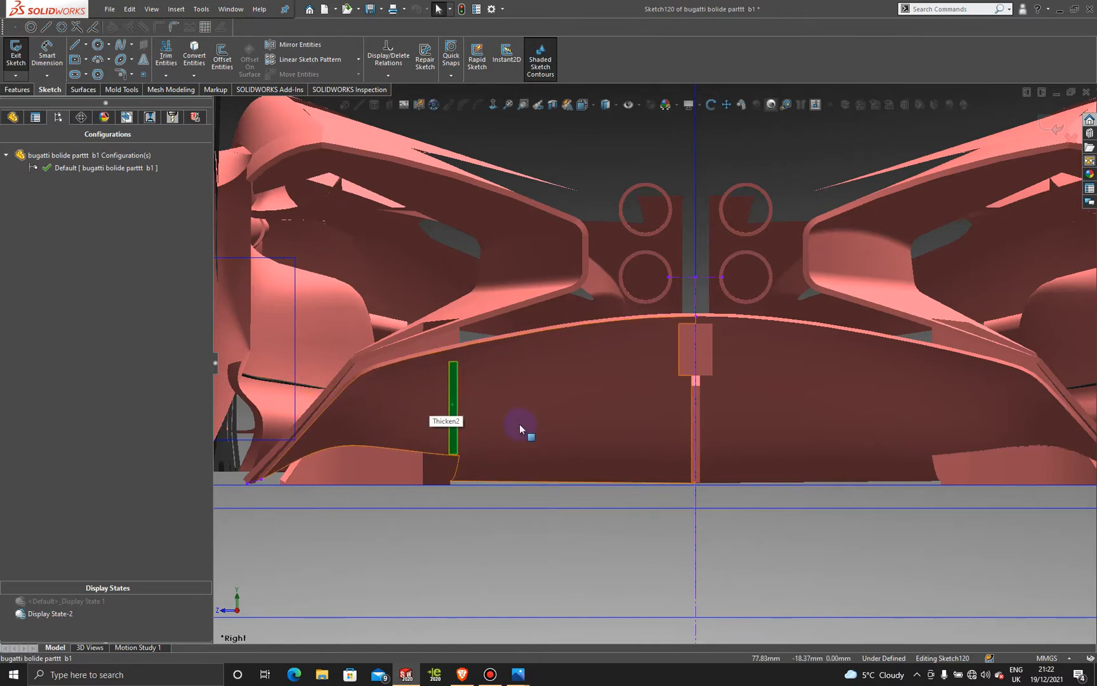
left_click(540, 617)
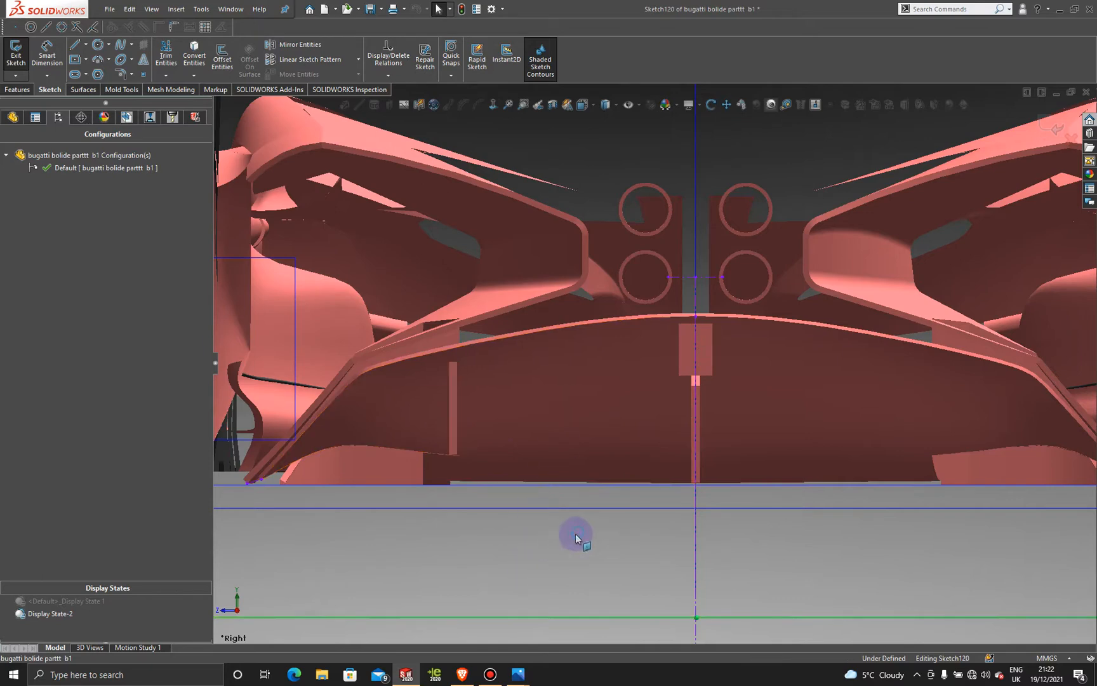
left_click(75, 61)
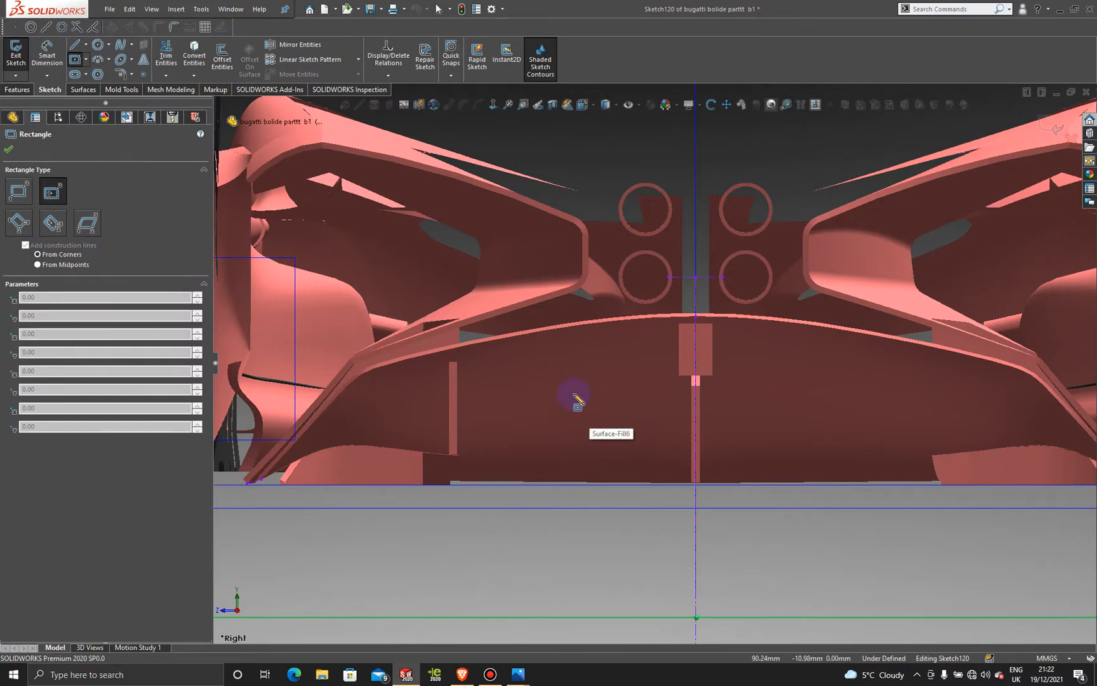
left_click(579, 395)
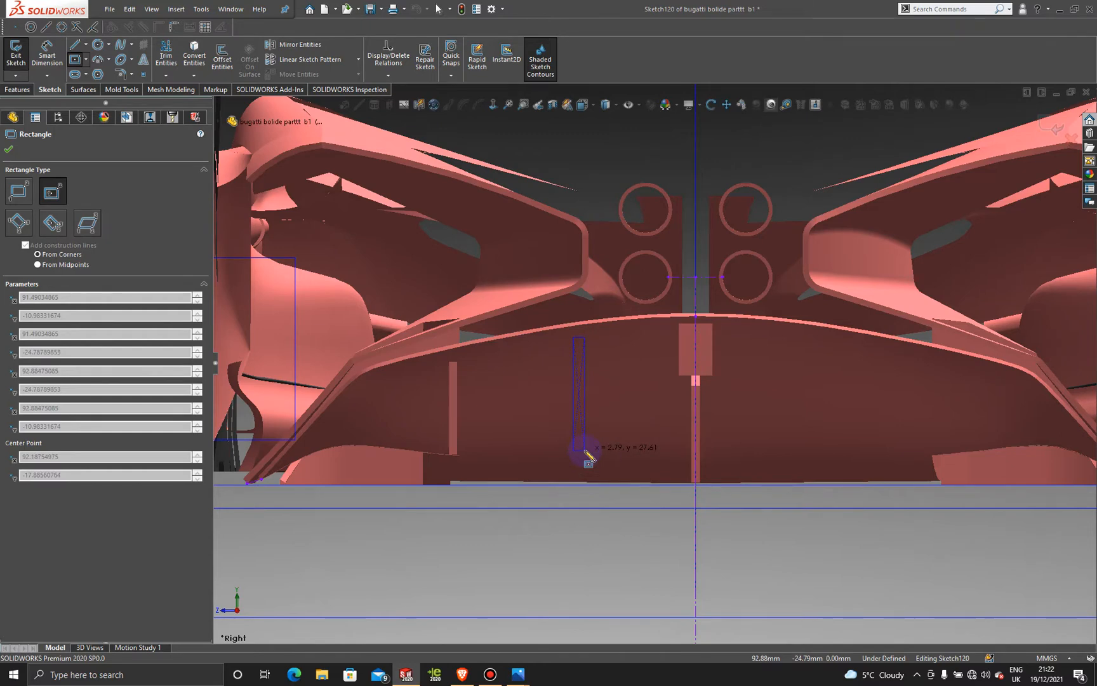
left_click(585, 451)
key("Escape")
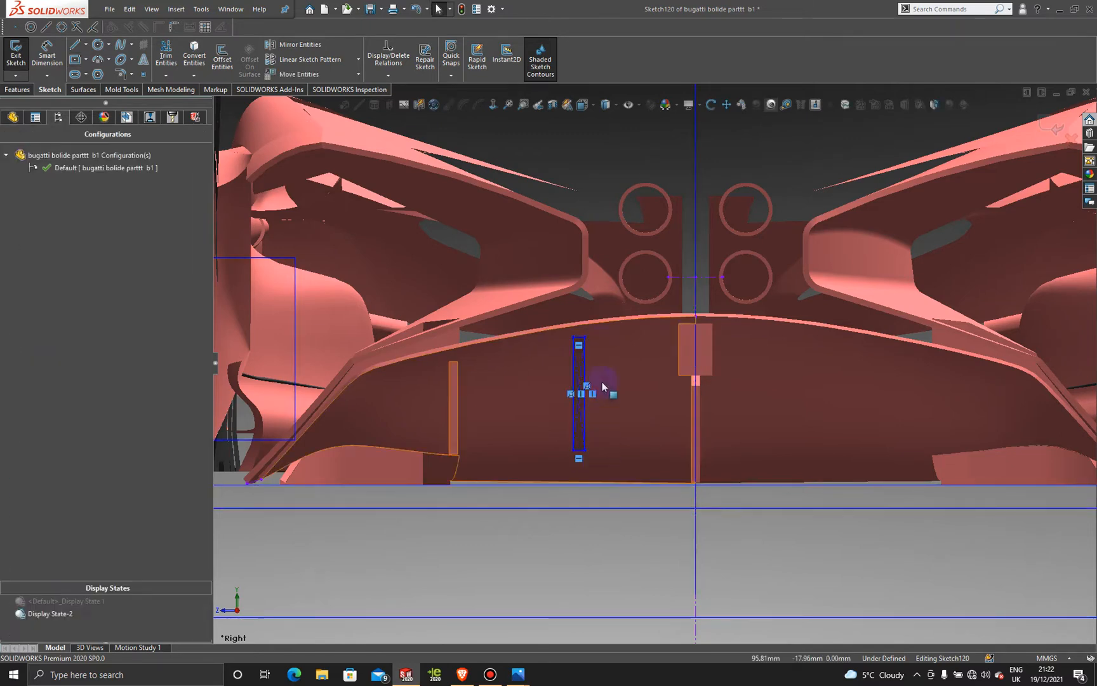
Step: Set the rectangle's width to 2 mm and compare the fin layout with the rear reference photo 06_bolide_heck.jpg
scroll(586, 336, "down", 4)
left_click(51, 56)
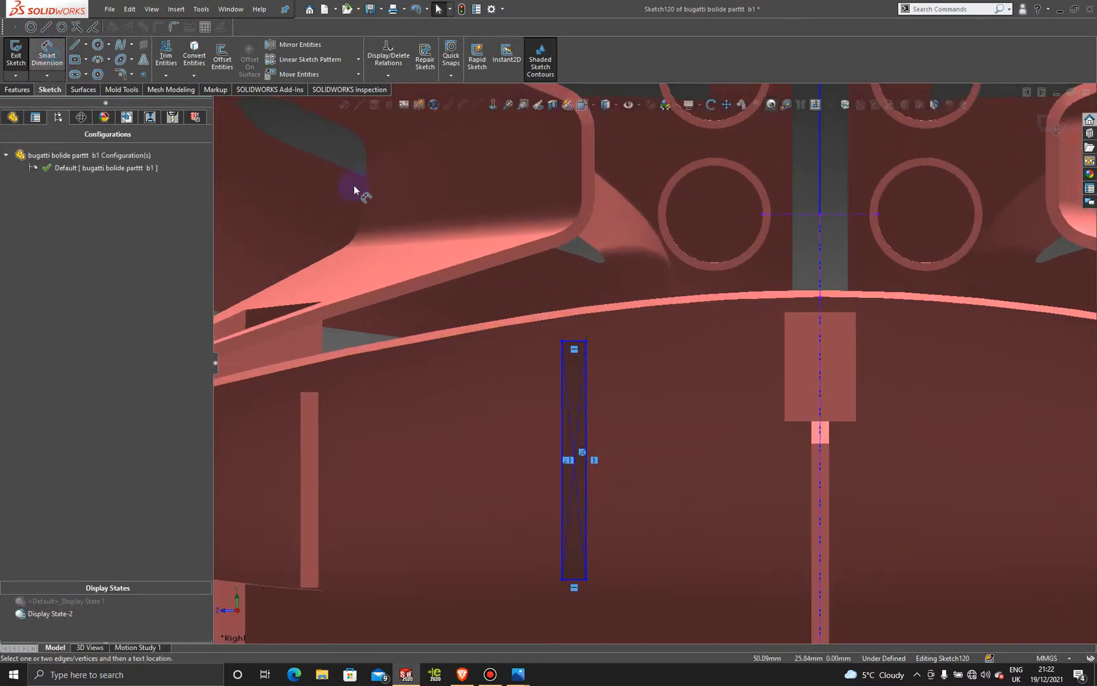
left_click(577, 336)
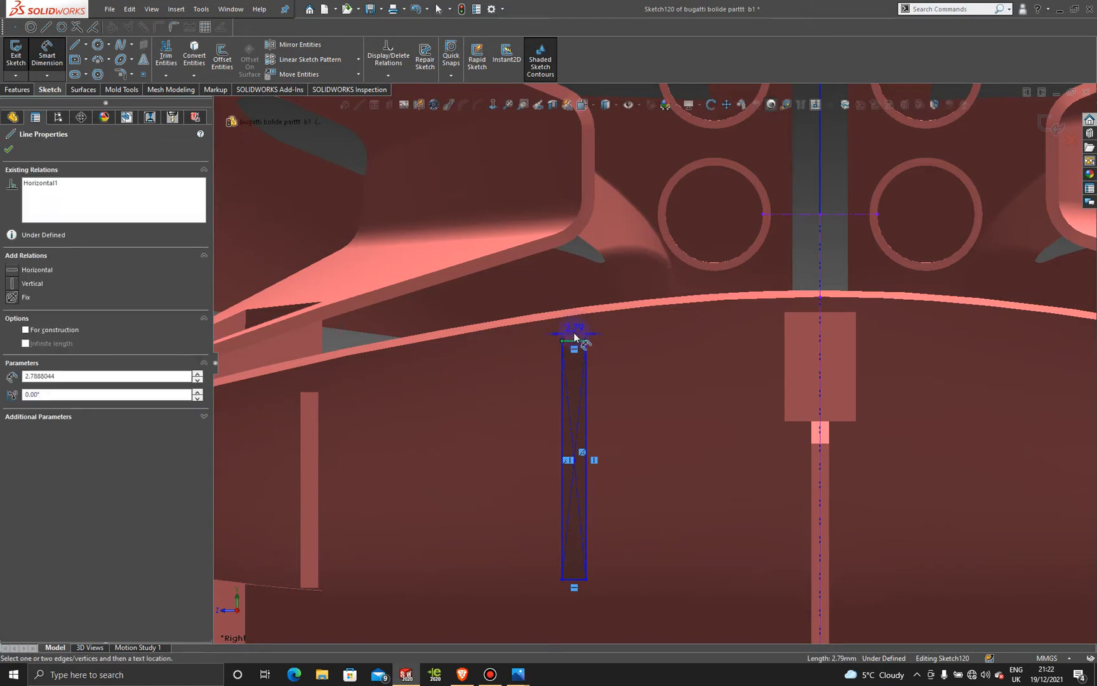
left_click(575, 335)
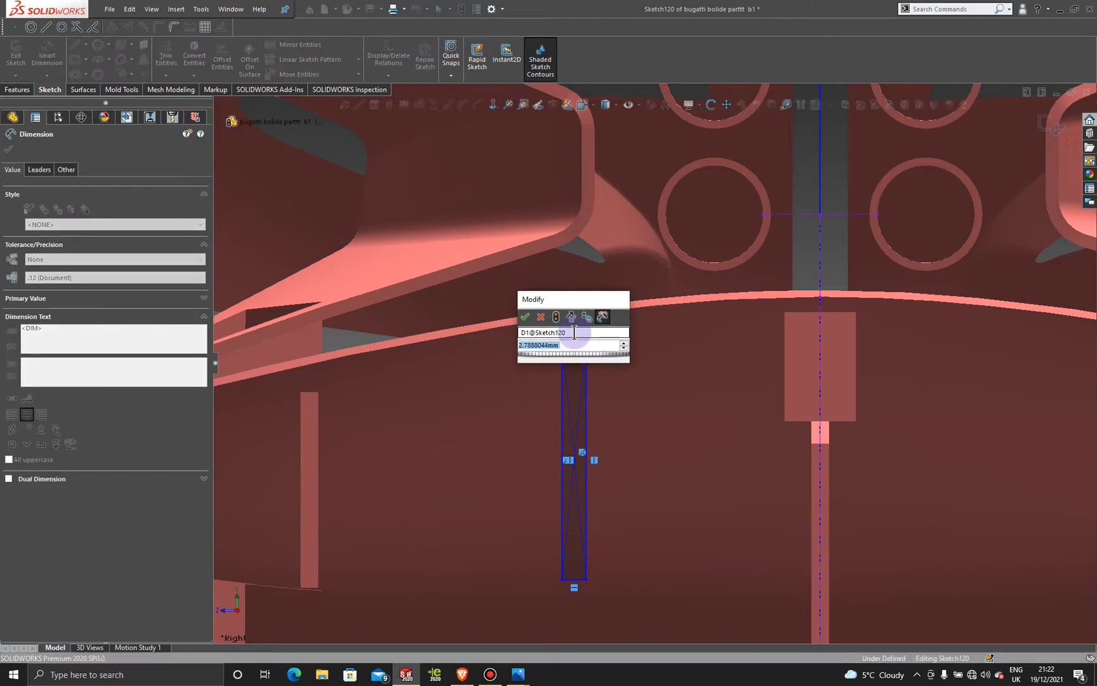
key("Return")
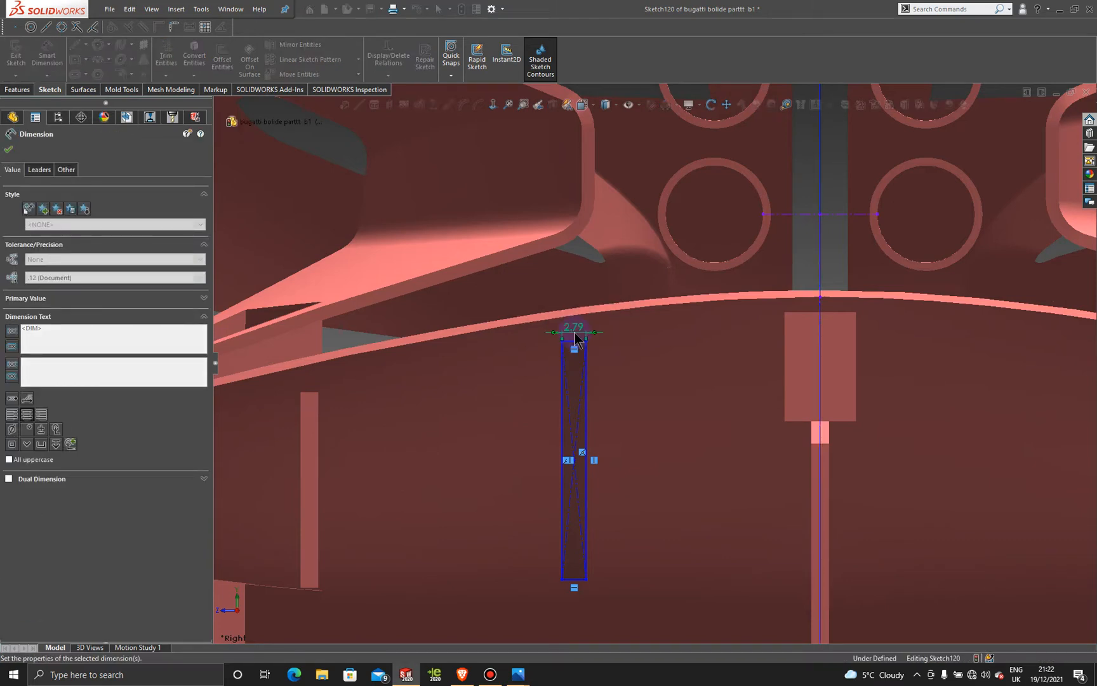
scroll(590, 461, "up", 3)
scroll(639, 343, "down", 2)
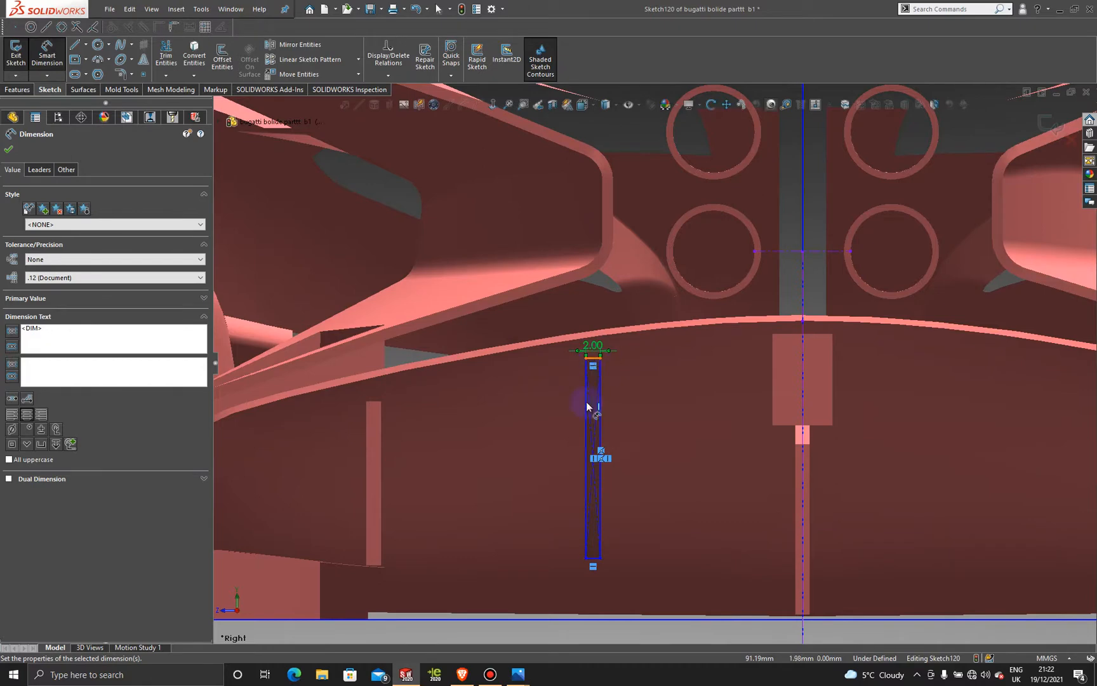
mouse_move(523, 679)
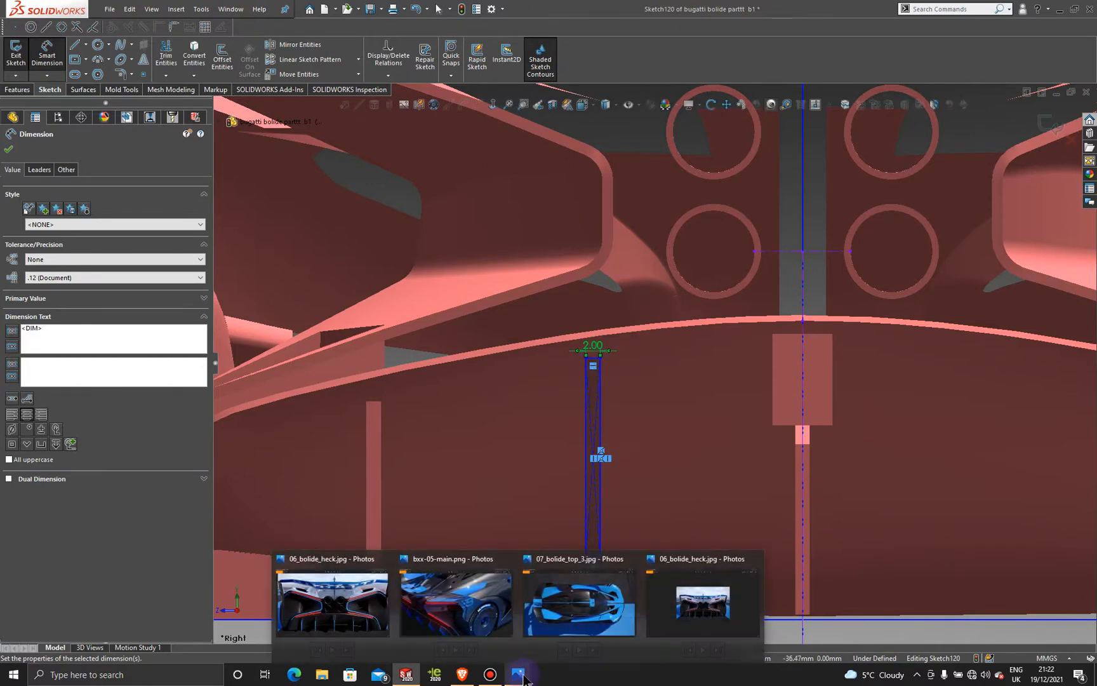
mouse_move(356, 605)
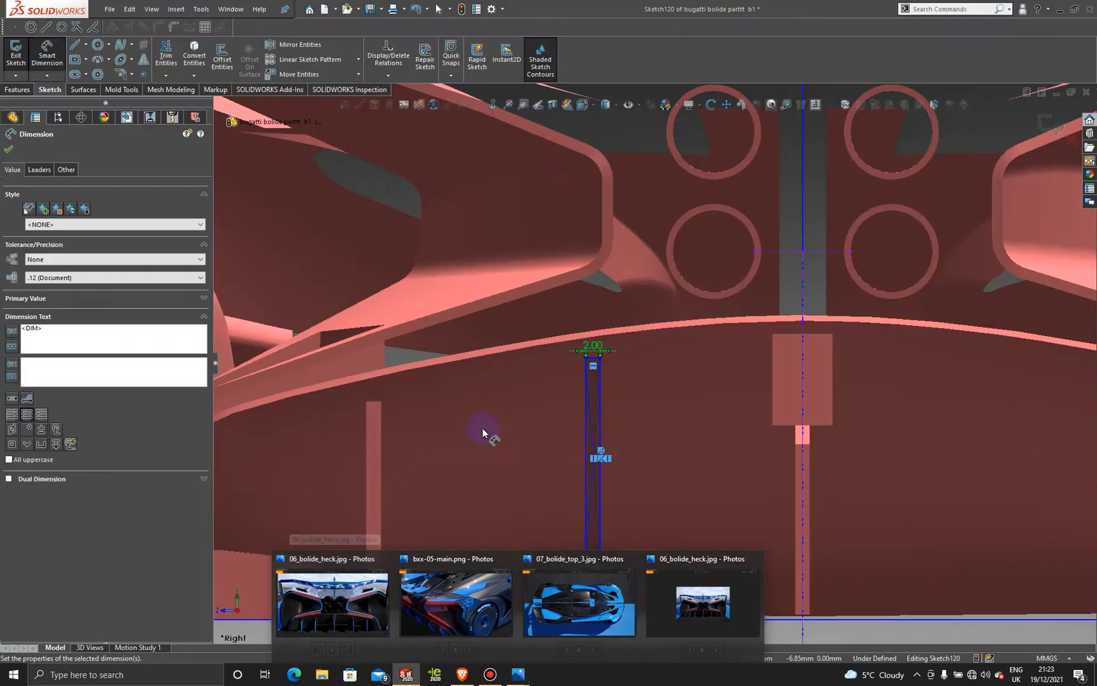
Step: Try to delete the two coincident relations from the centre point of the 2 mm wide rectangle
scroll(612, 438, "down", 2)
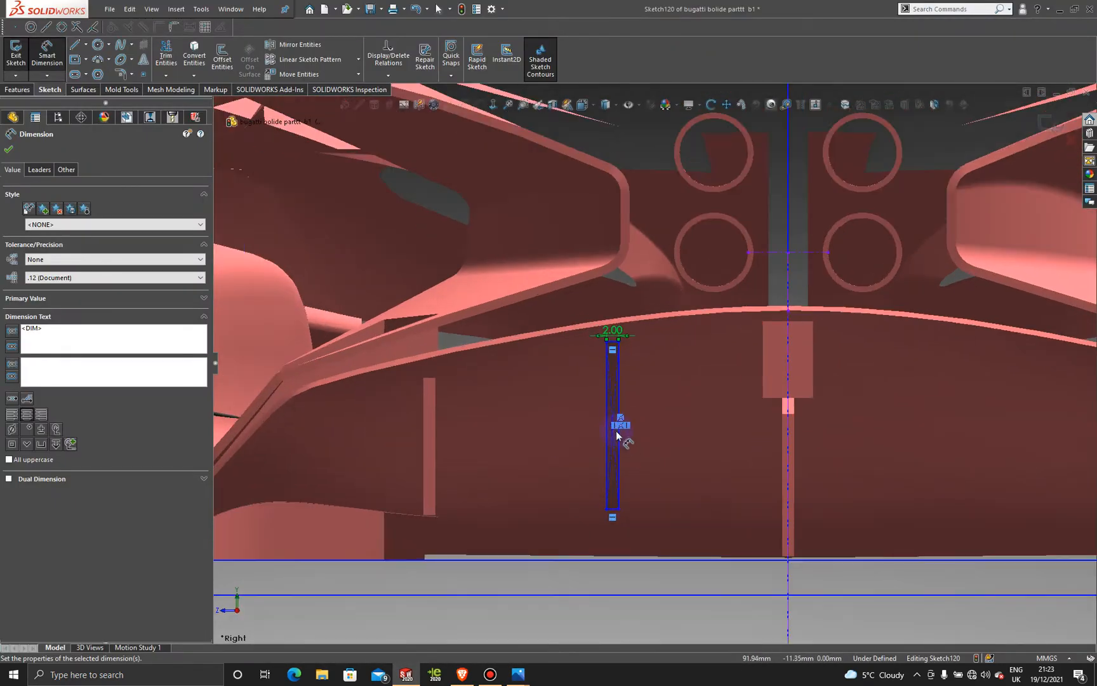
scroll(614, 451, "down", 3)
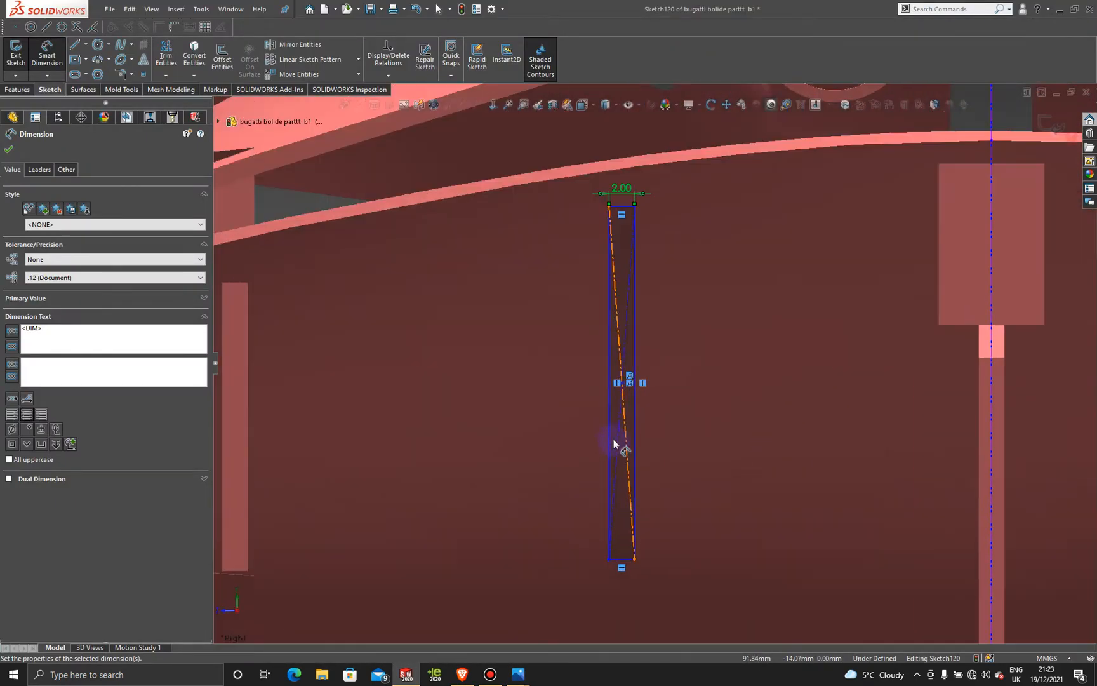
left_click(626, 384)
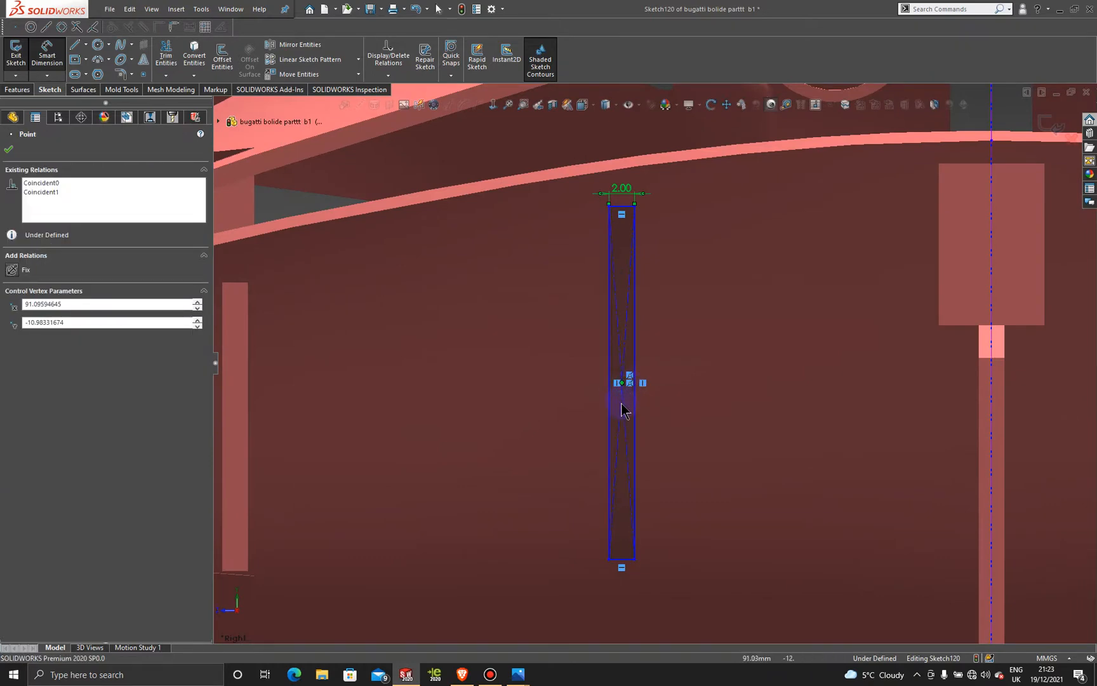
right_click(98, 192)
left_click(127, 201)
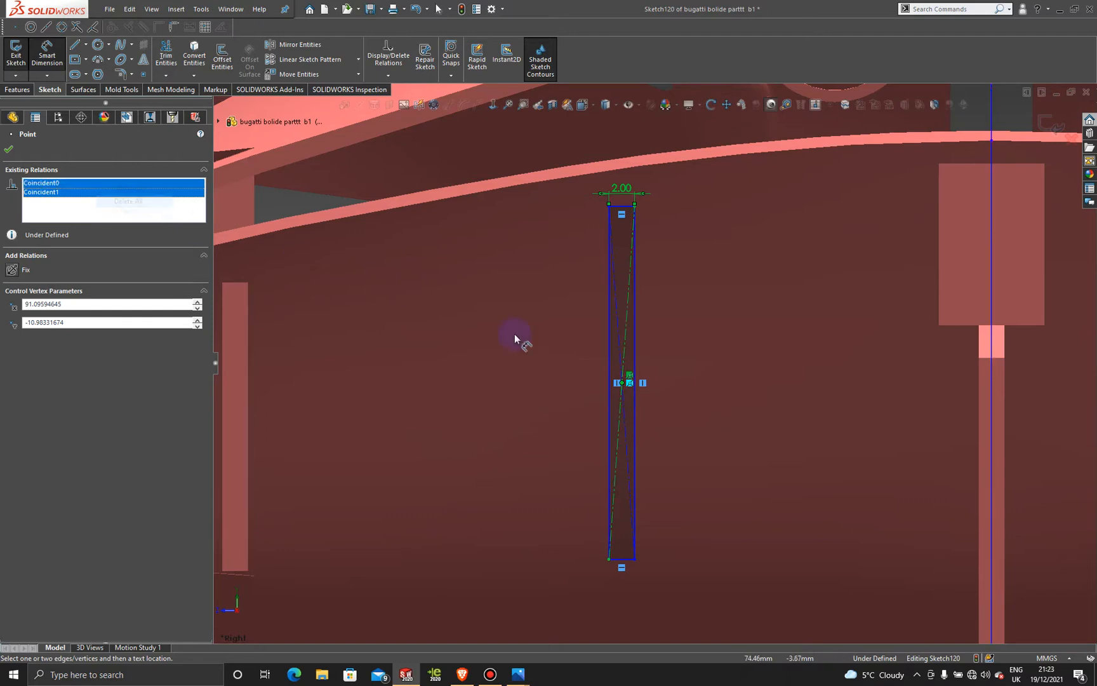
right_click(85, 191)
left_click(105, 200)
left_click(130, 194)
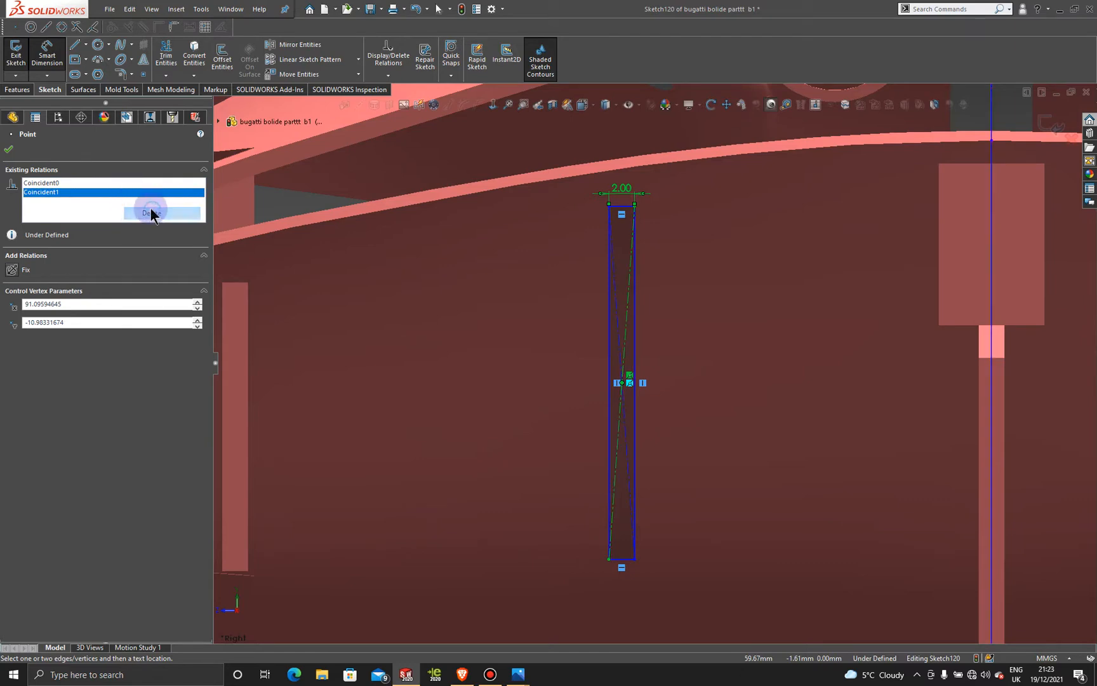
right_click(115, 184)
left_click(144, 207)
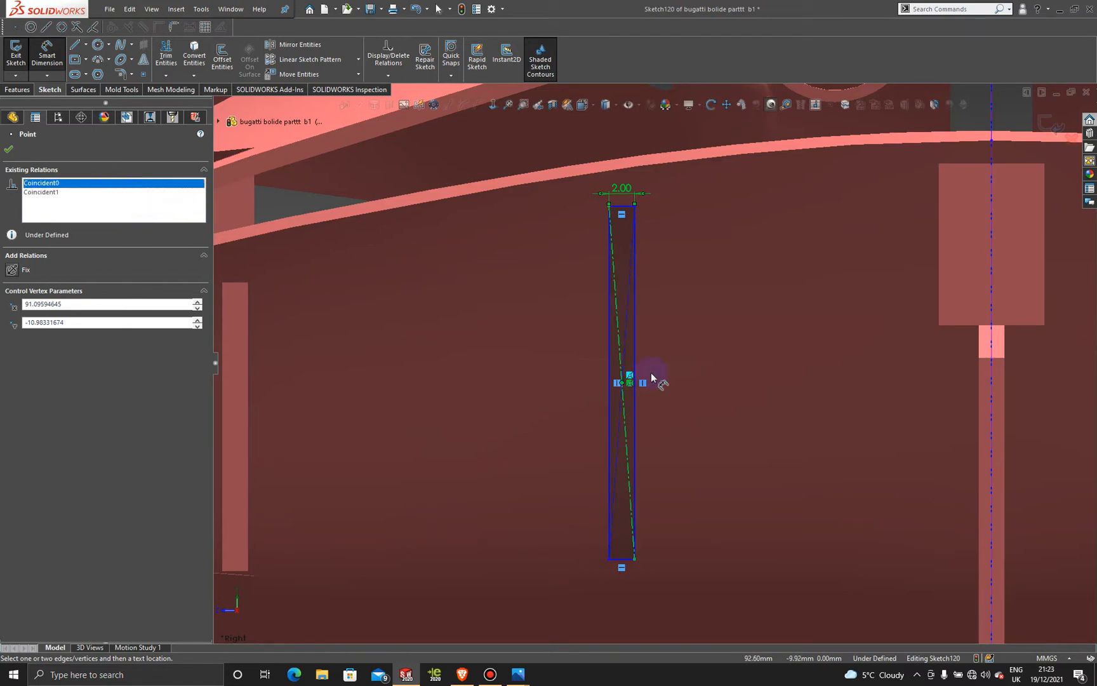
left_click(10, 148)
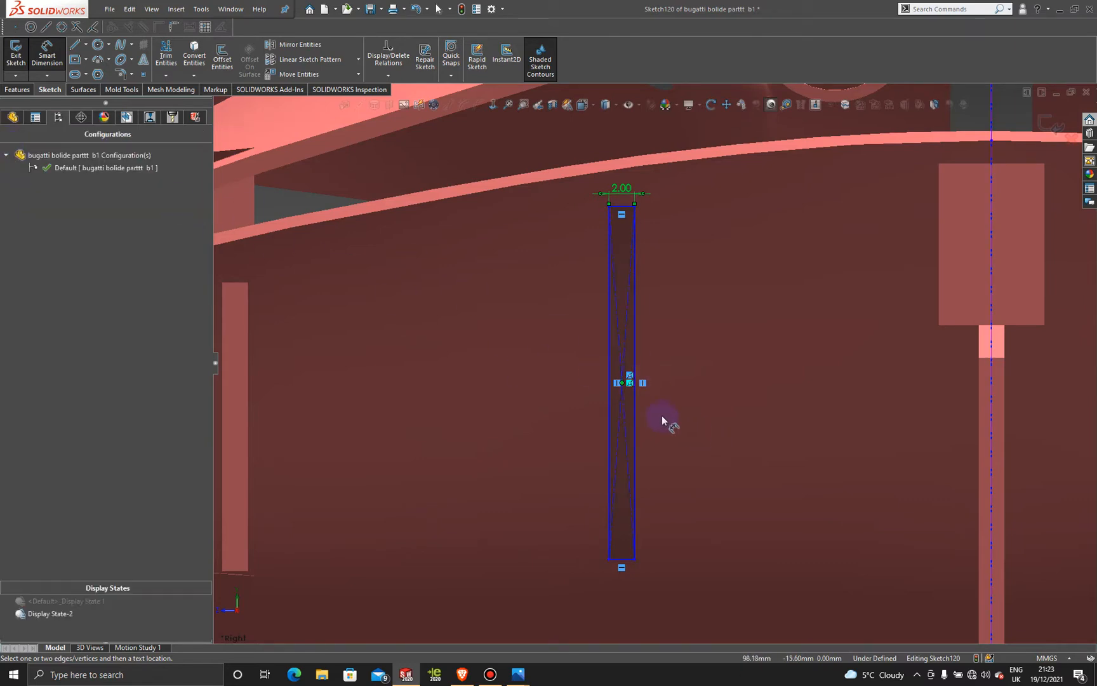
left_click(622, 206)
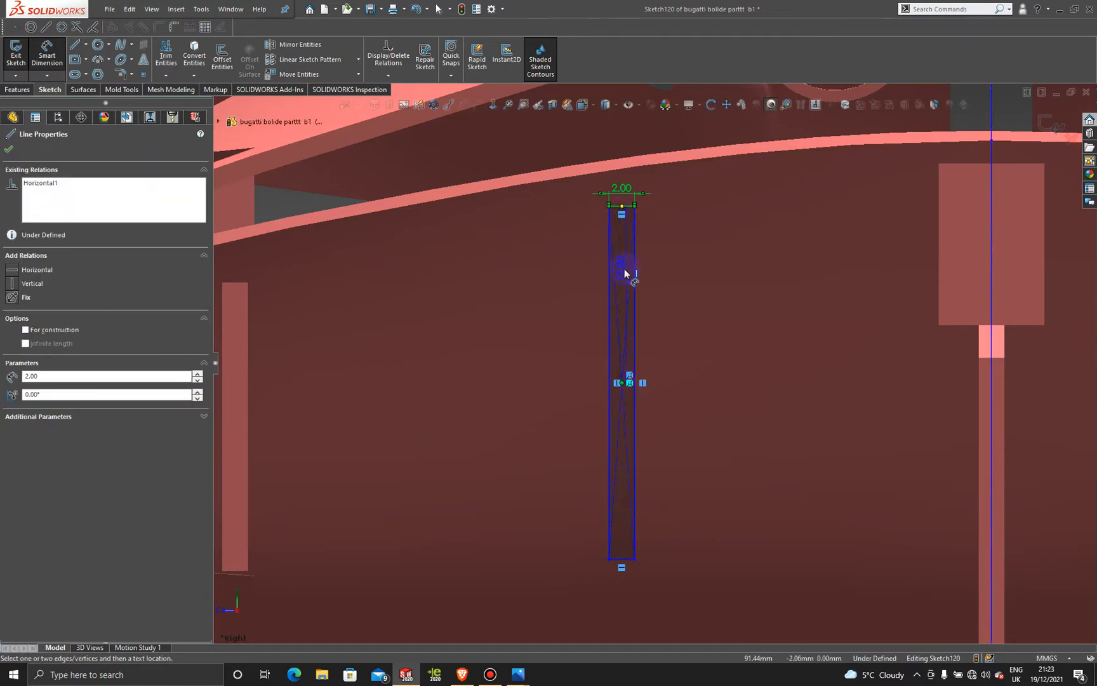
key("Escape")
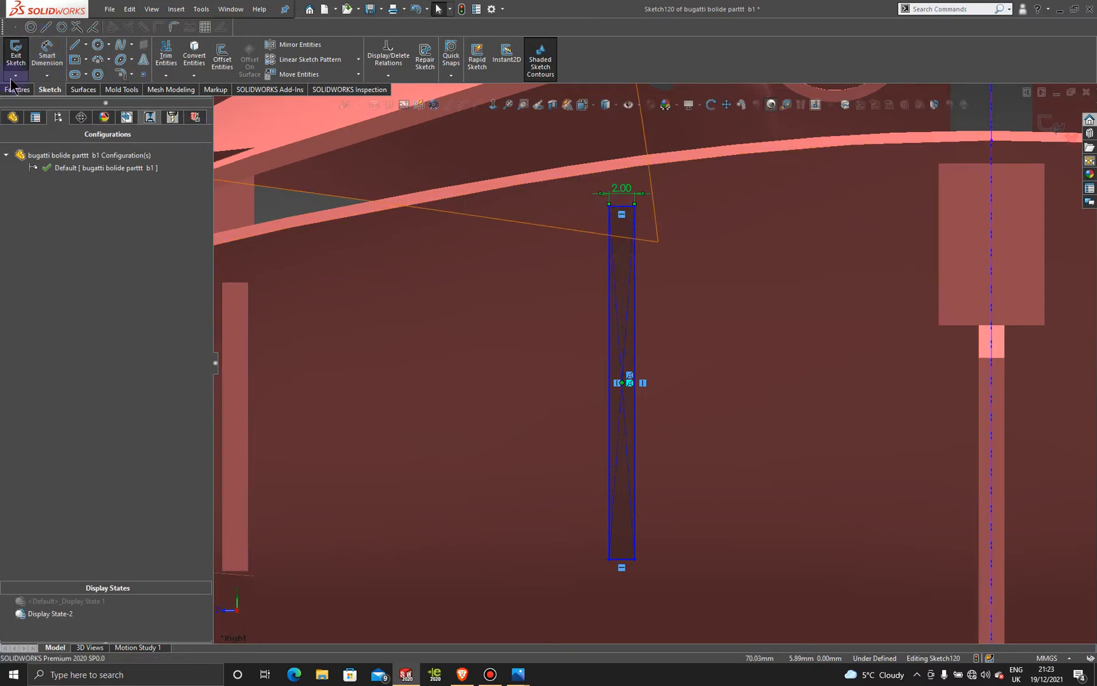
Step: Lower the rectangle's top edge slightly and stretch its bottom edge down to the diffuser's lower edge
left_click(625, 404)
scroll(621, 404, "up", 4)
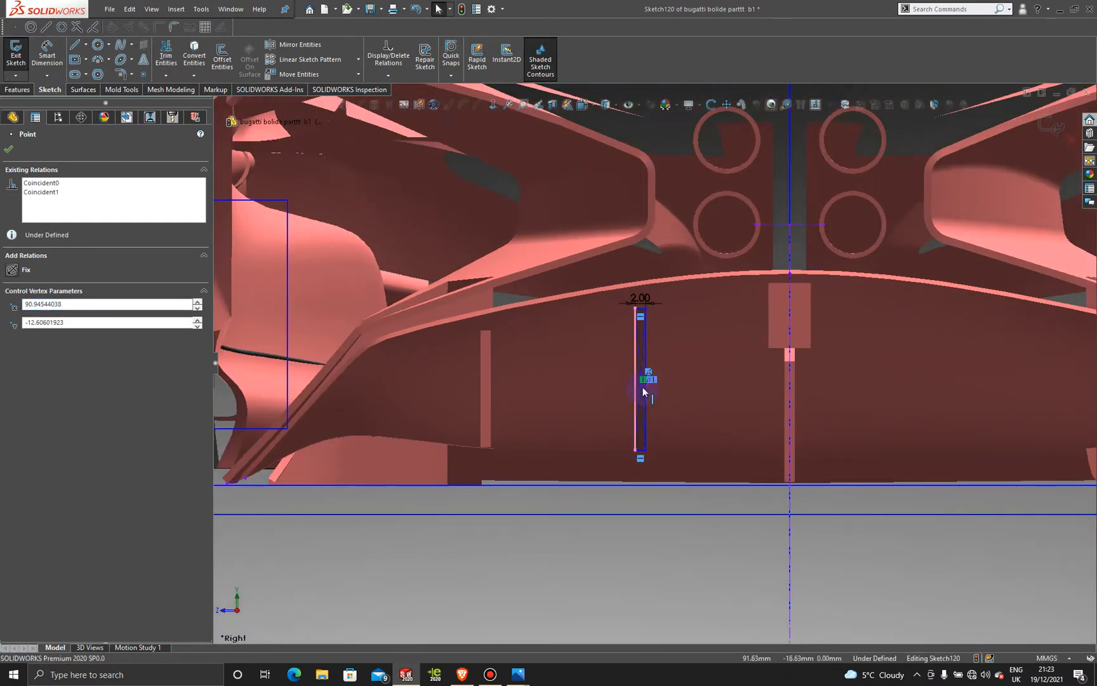
scroll(664, 354, "down", 3)
scroll(614, 314, "up", 1)
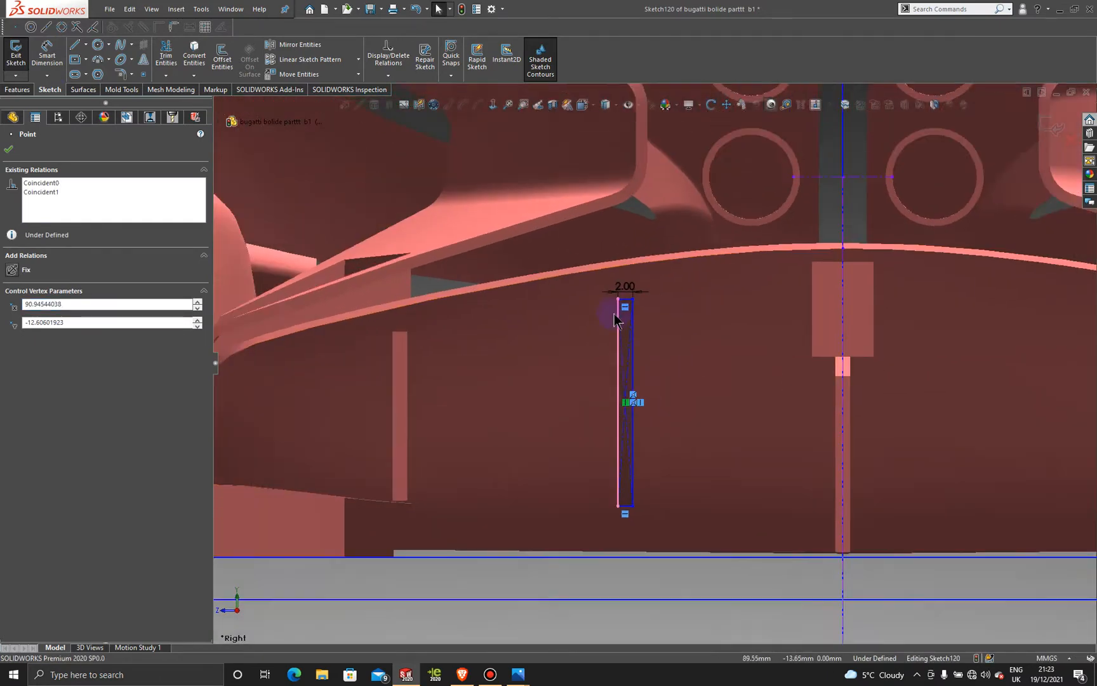
left_click_drag(626, 299, 625, 312)
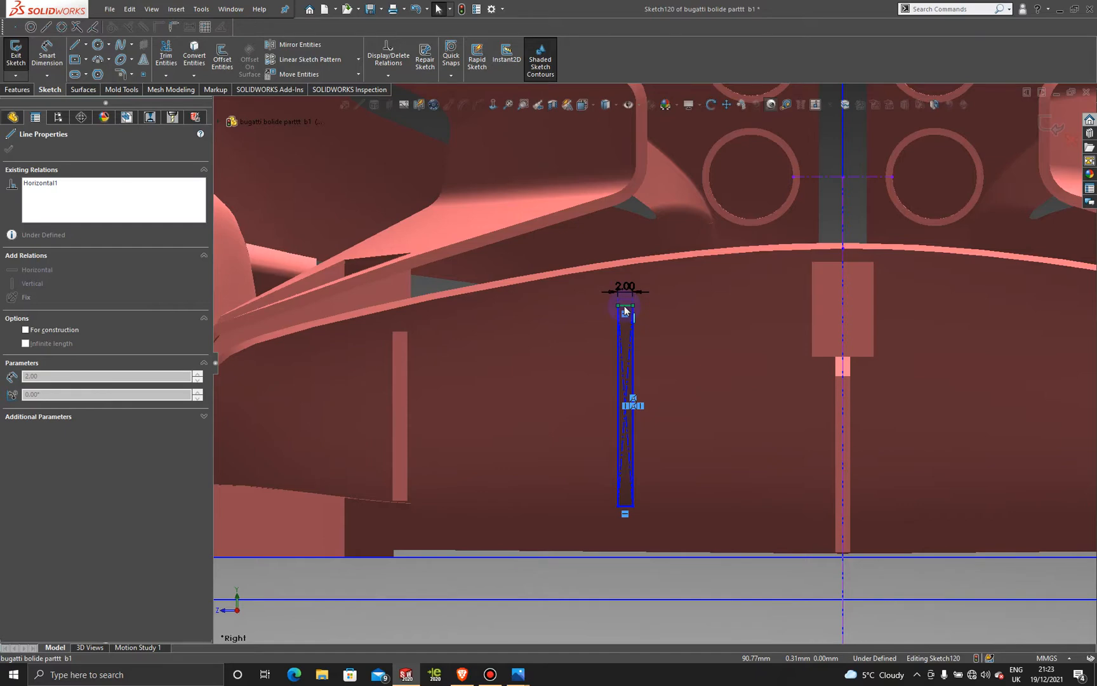
left_click_drag(625, 311, 625, 311)
left_click_drag(625, 506, 625, 553)
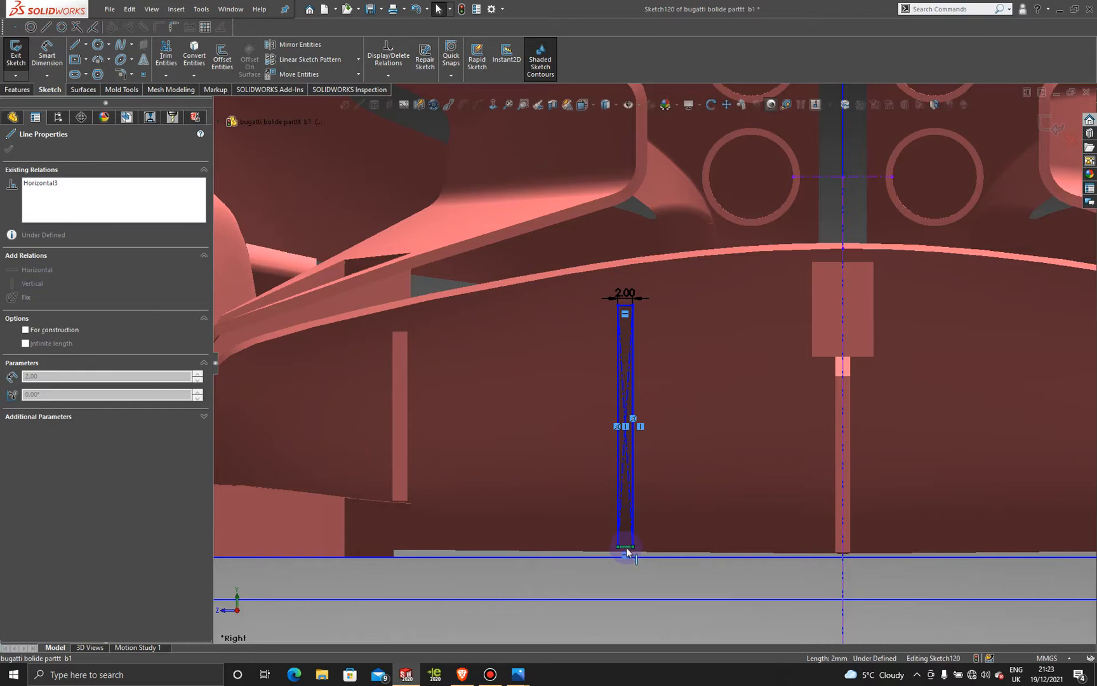
left_click_drag(627, 553, 628, 551)
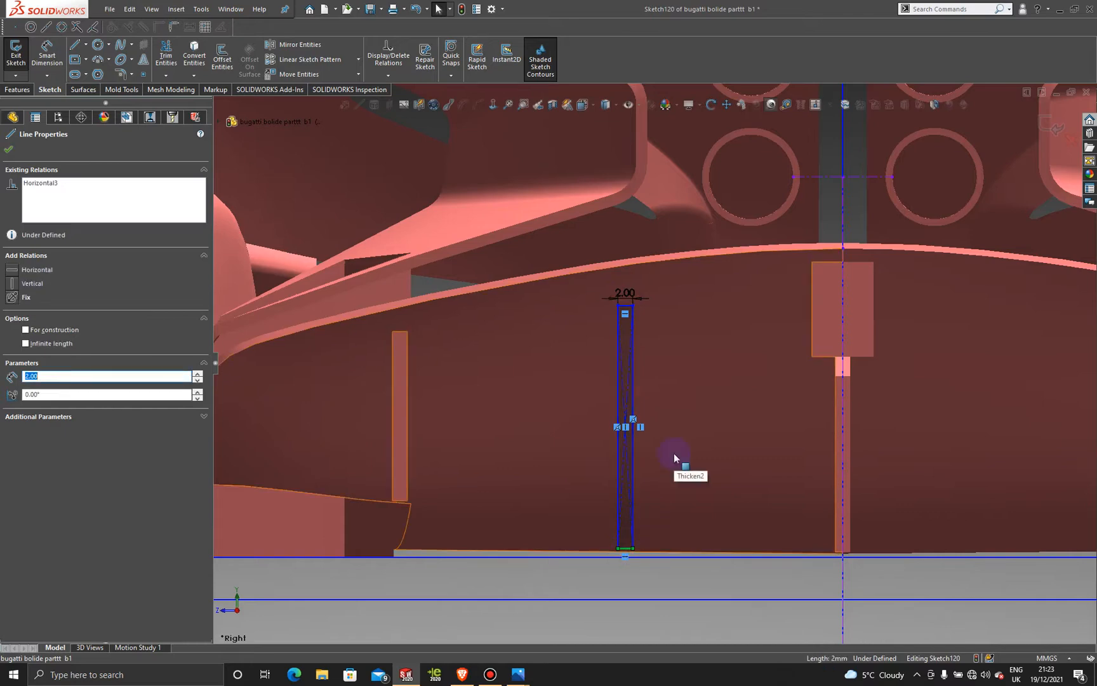
Step: Extrude the stretched rectangle with the Up To Body end condition, targeting the diffuser body, to form a second side fin
scroll(673, 452, "up", 1)
scroll(674, 453, "up", 2)
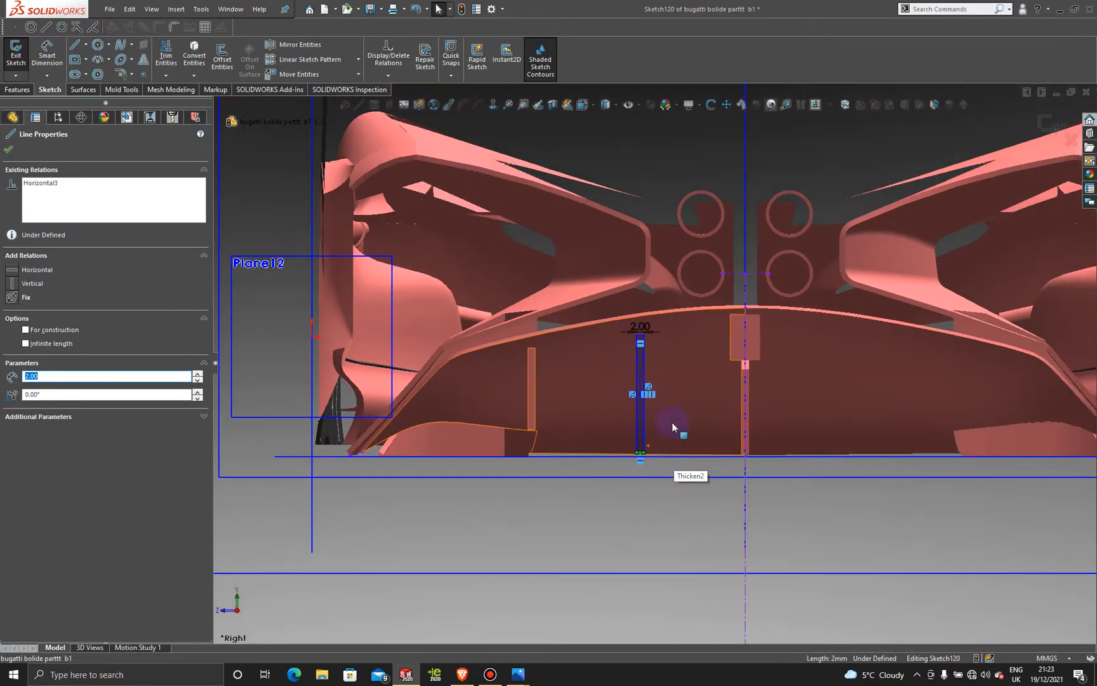
scroll(660, 381, "down", 2)
scroll(683, 402, "up", 2)
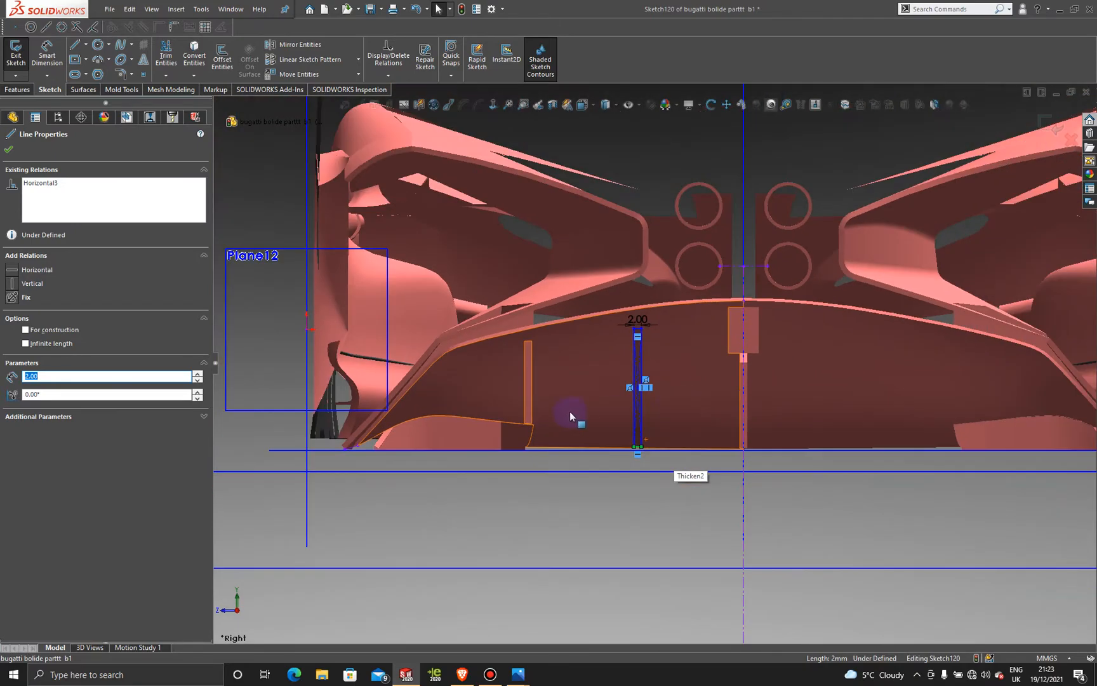
middle_click_drag(567, 393, 506, 376)
left_click(17, 90)
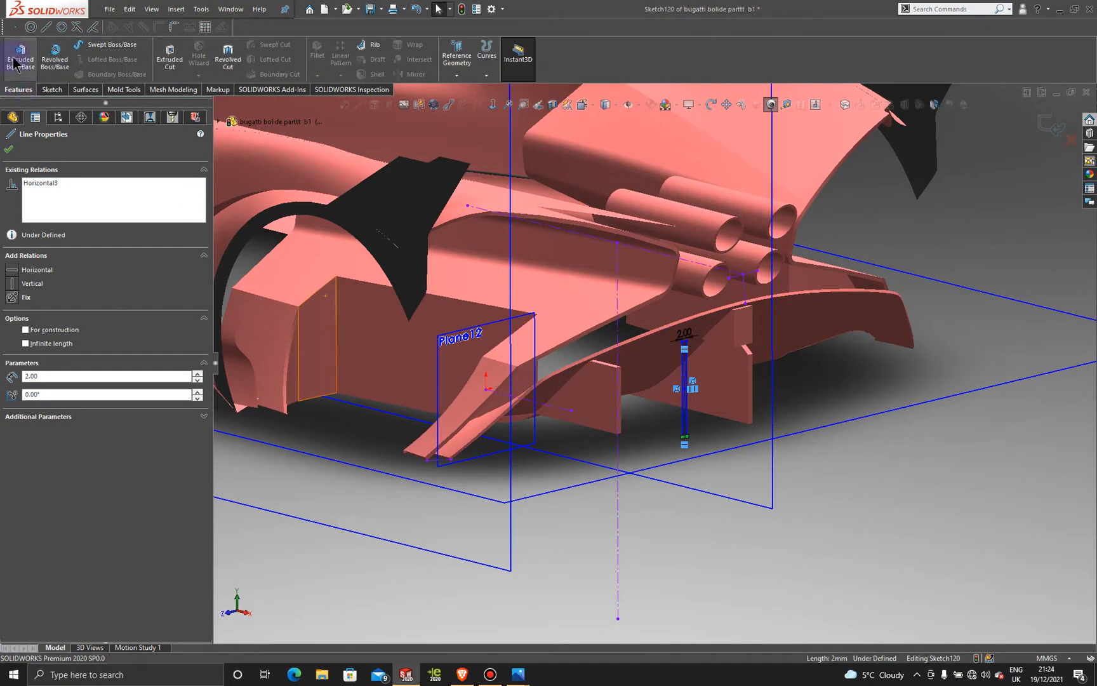
left_click(14, 55)
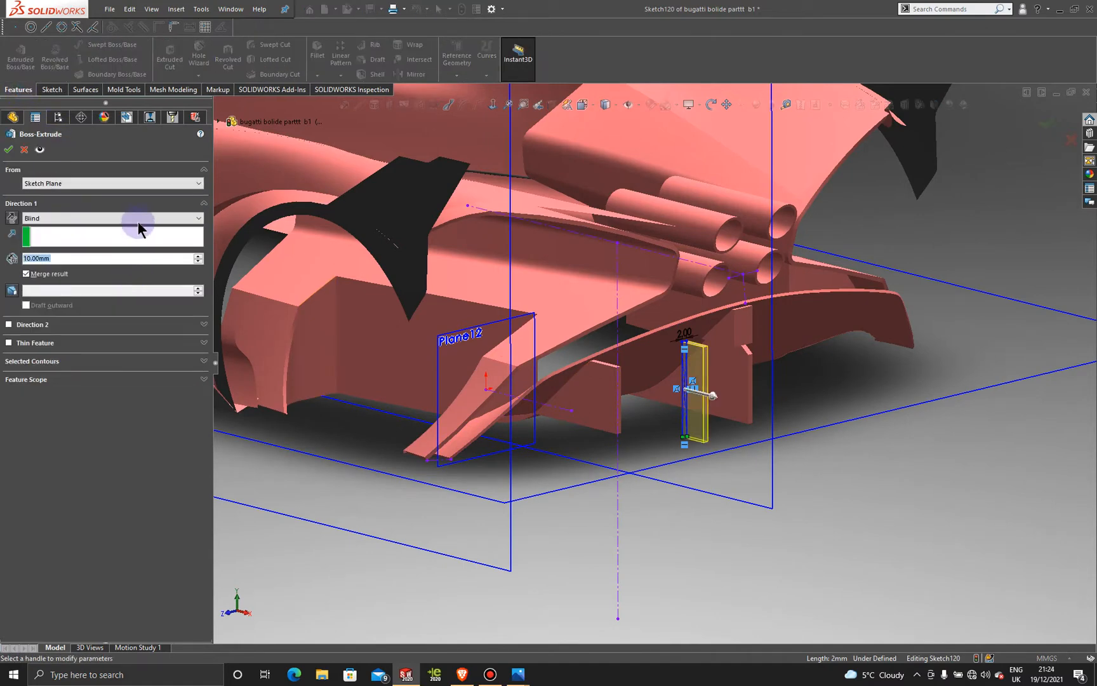
left_click(136, 217)
left_click(118, 269)
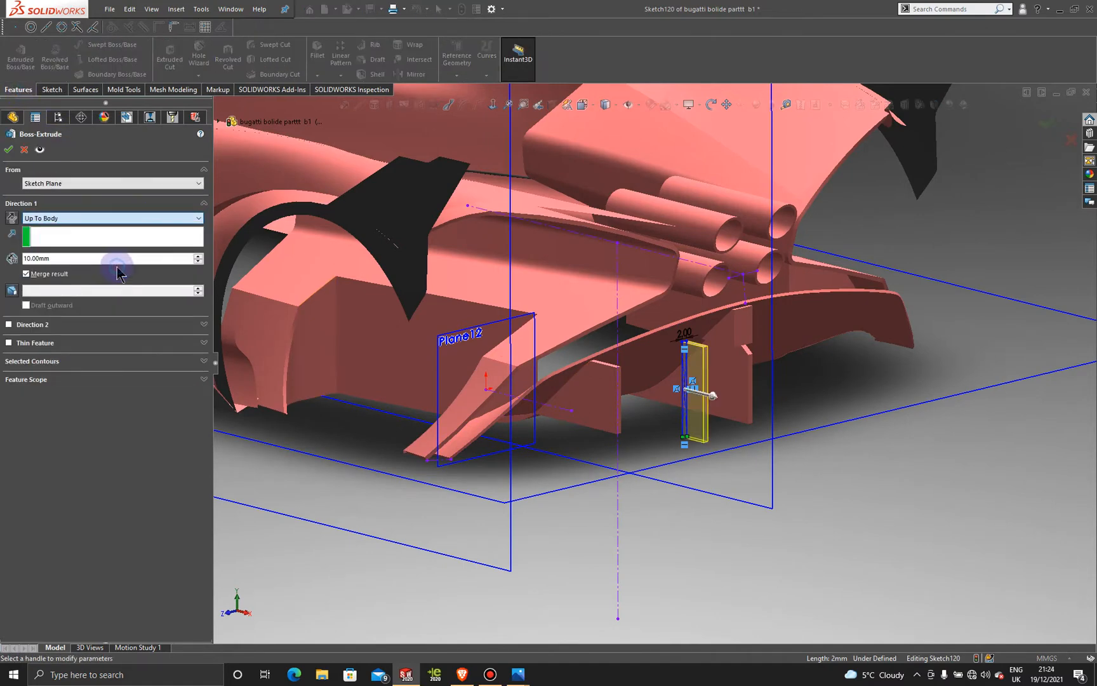
left_click(638, 363)
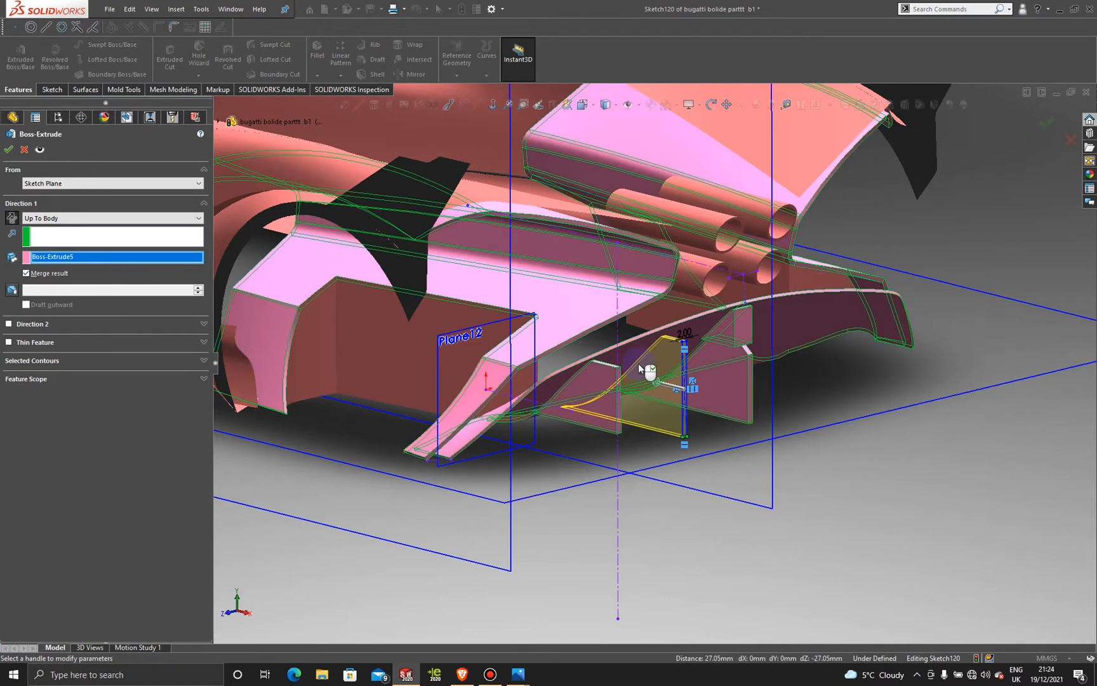
left_click(10, 151)
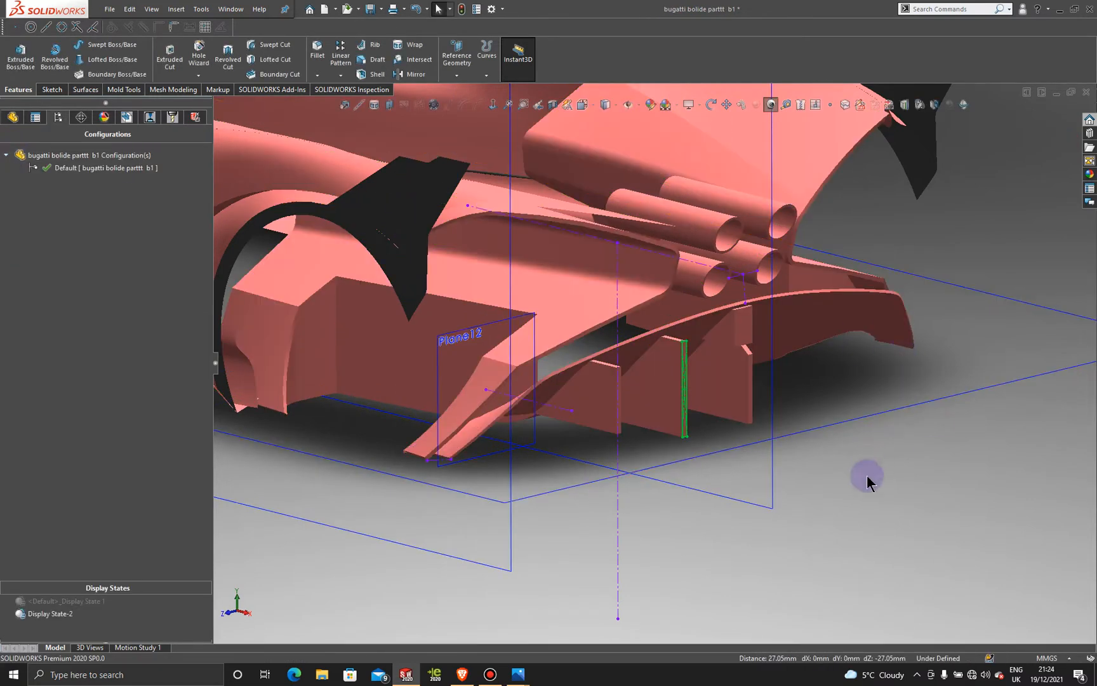
Step: Examine the two side fins and the central fin under the diffuser, both close up and within the whole car rear
middle_click_drag(749, 454, 724, 362)
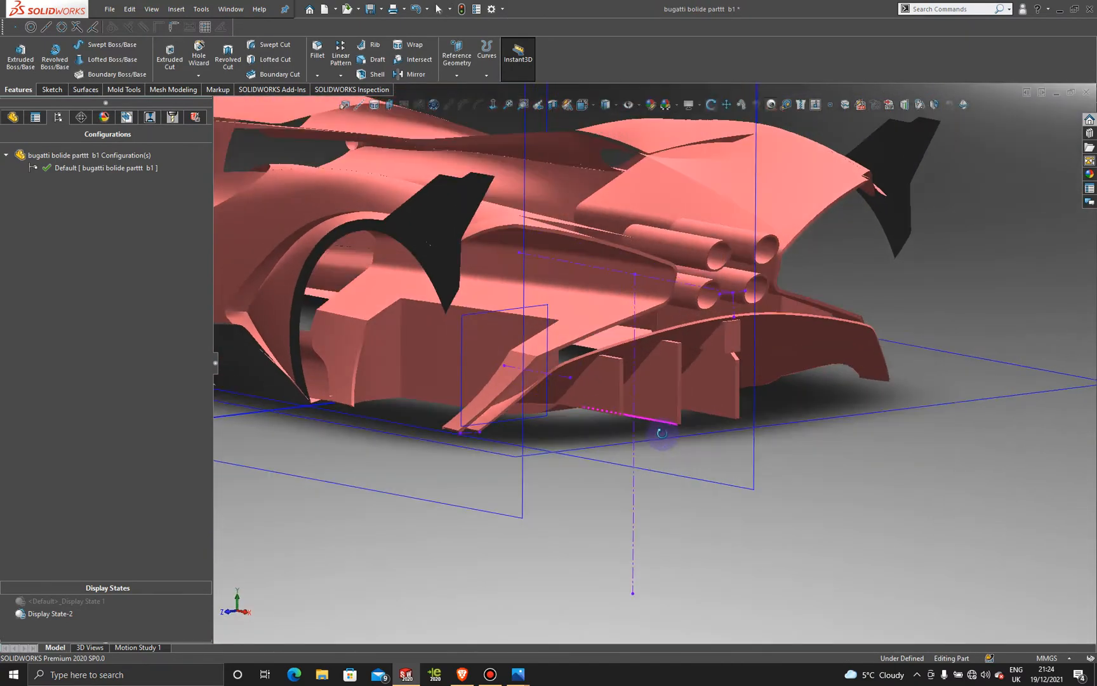
scroll(740, 357, "up", 5)
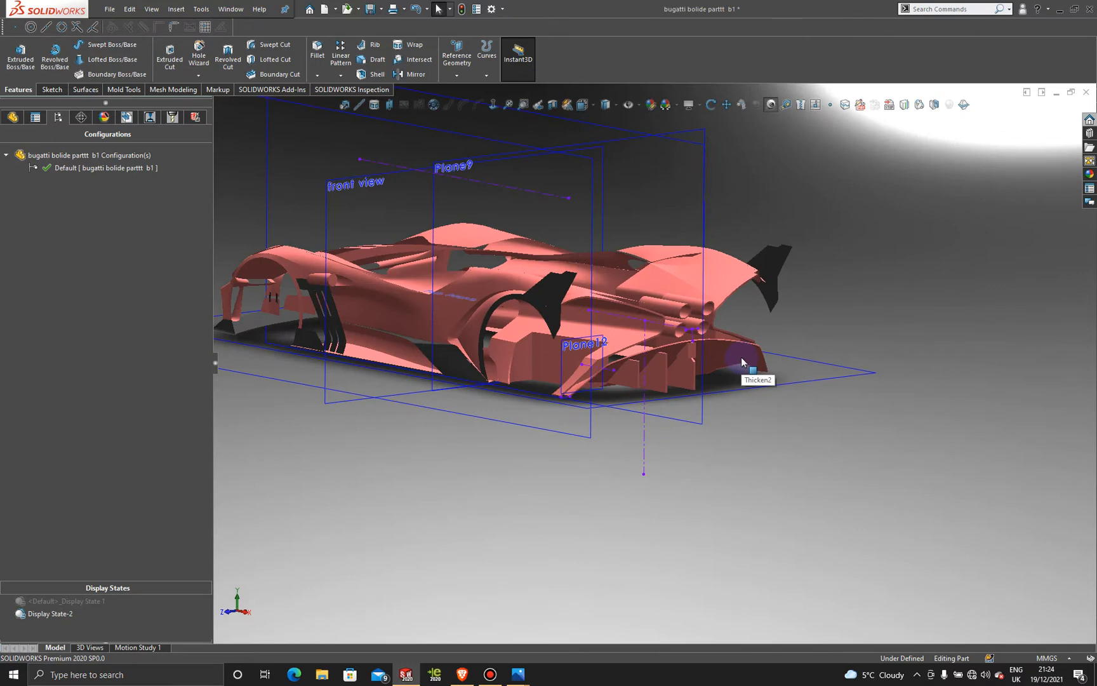
scroll(699, 403, "down", 5)
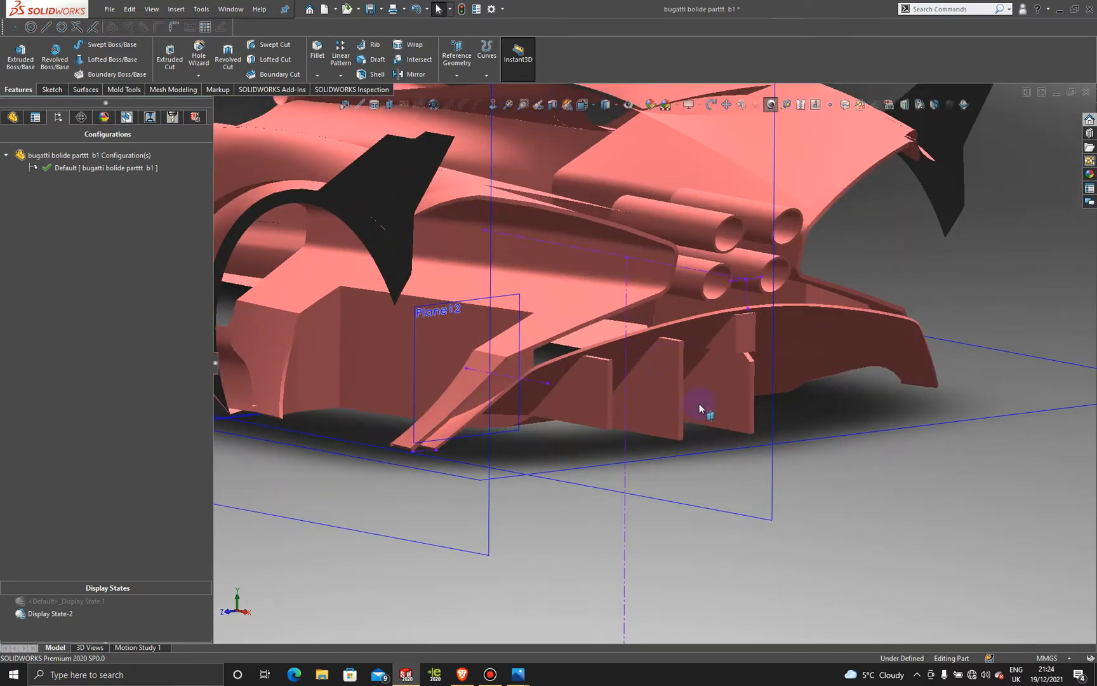
scroll(786, 434, "up", 3)
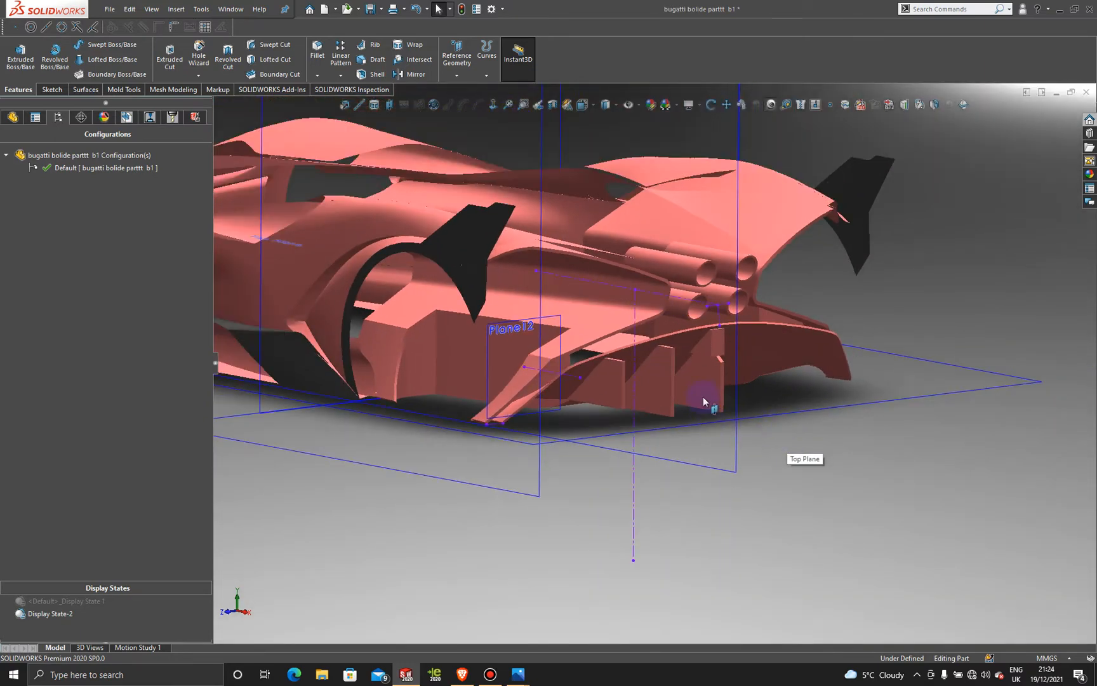
left_click(492, 675)
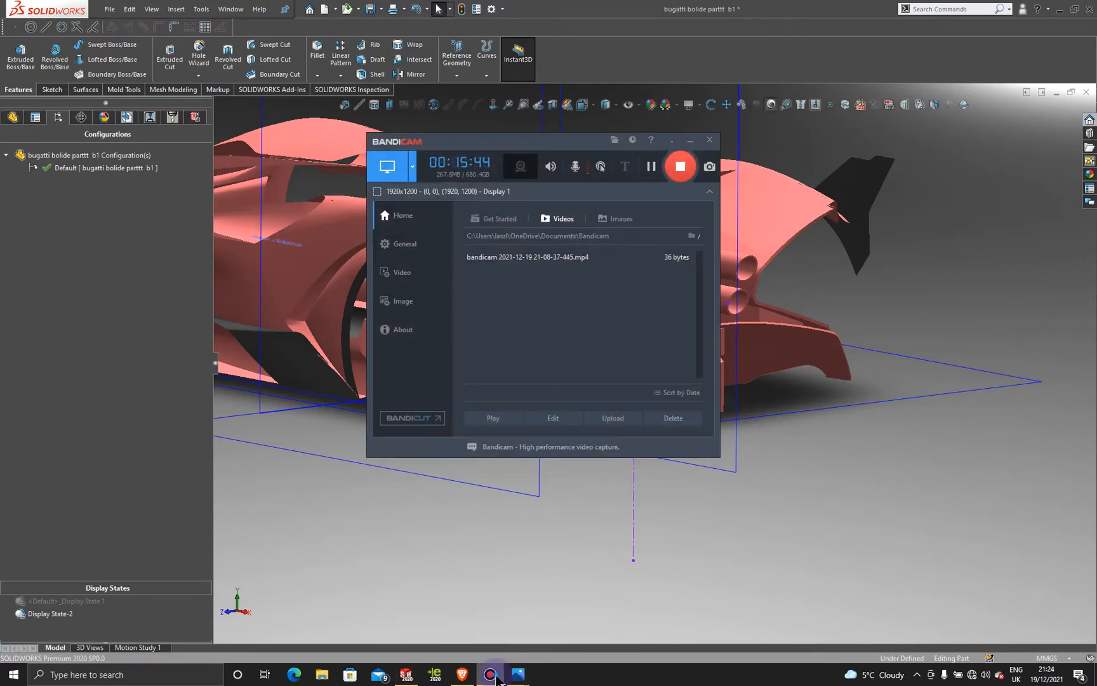
left_click(492, 675)
scroll(677, 374, "down", 5)
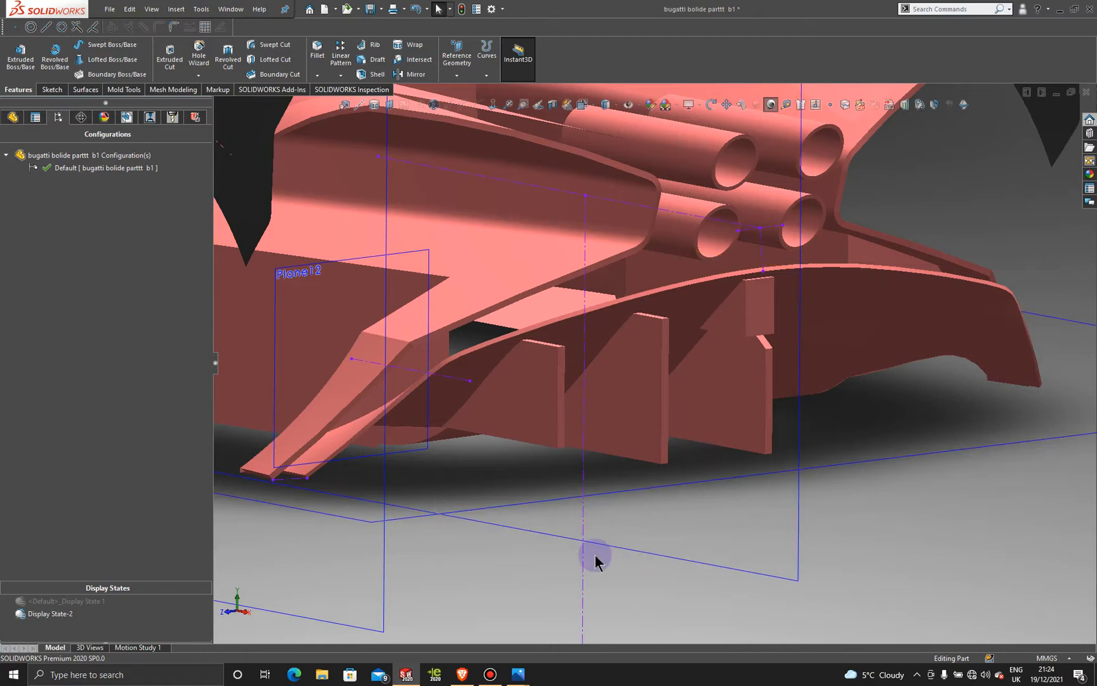
scroll(535, 383, "down", 5)
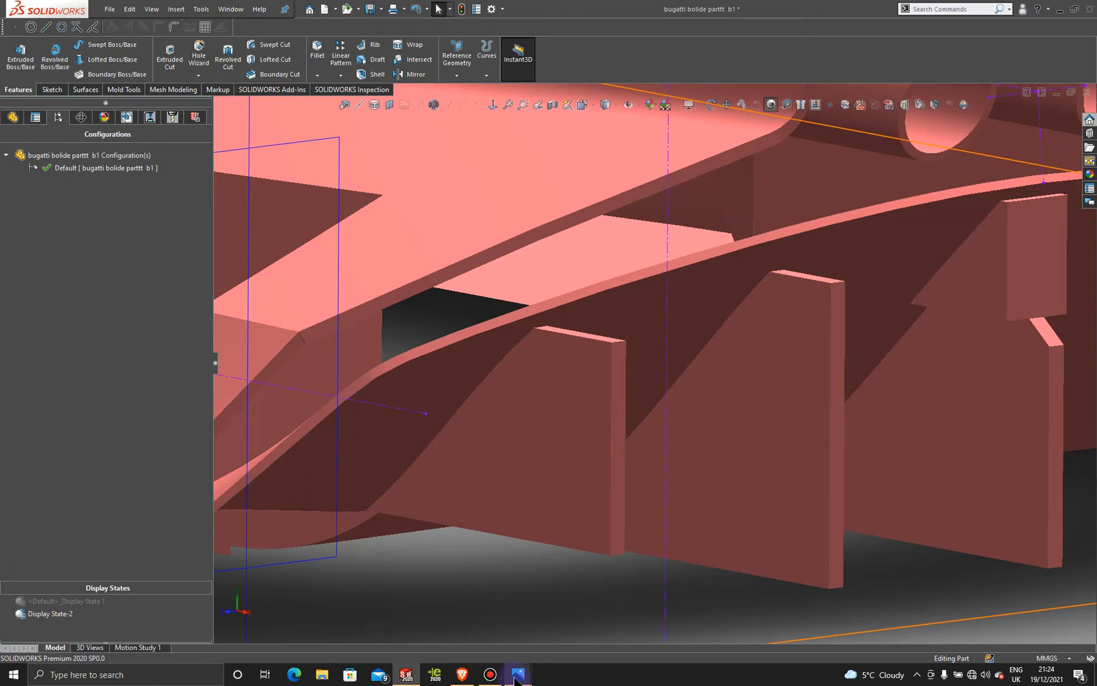
Step: Examine the shape of the diffuser fins in the bxx-05-main.png reference photo, close up and within the whole car rear
mouse_move(517, 676)
mouse_move(472, 632)
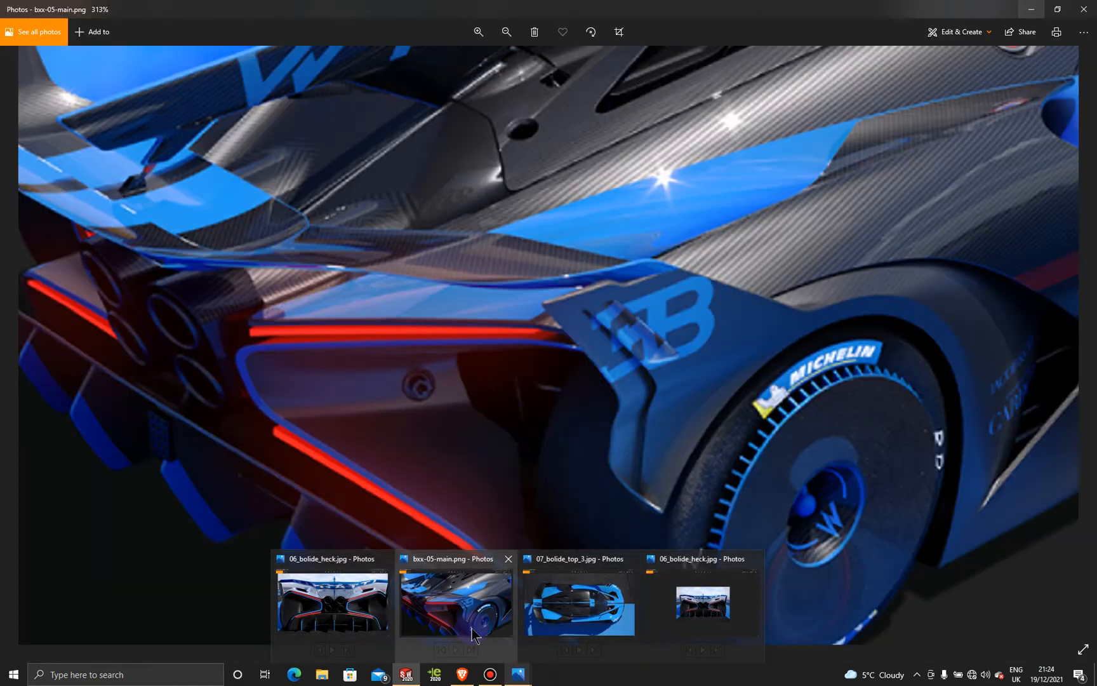
left_click(472, 632)
scroll(452, 544, "down", 2)
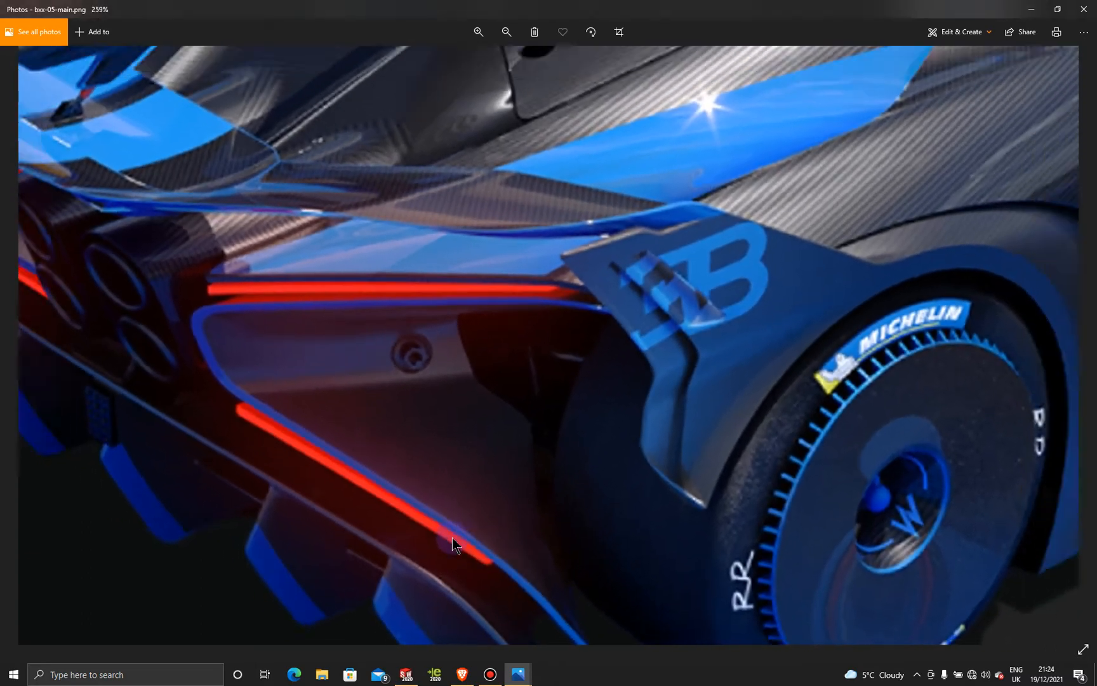
scroll(453, 544, "down", 4)
scroll(360, 527, "up", 3)
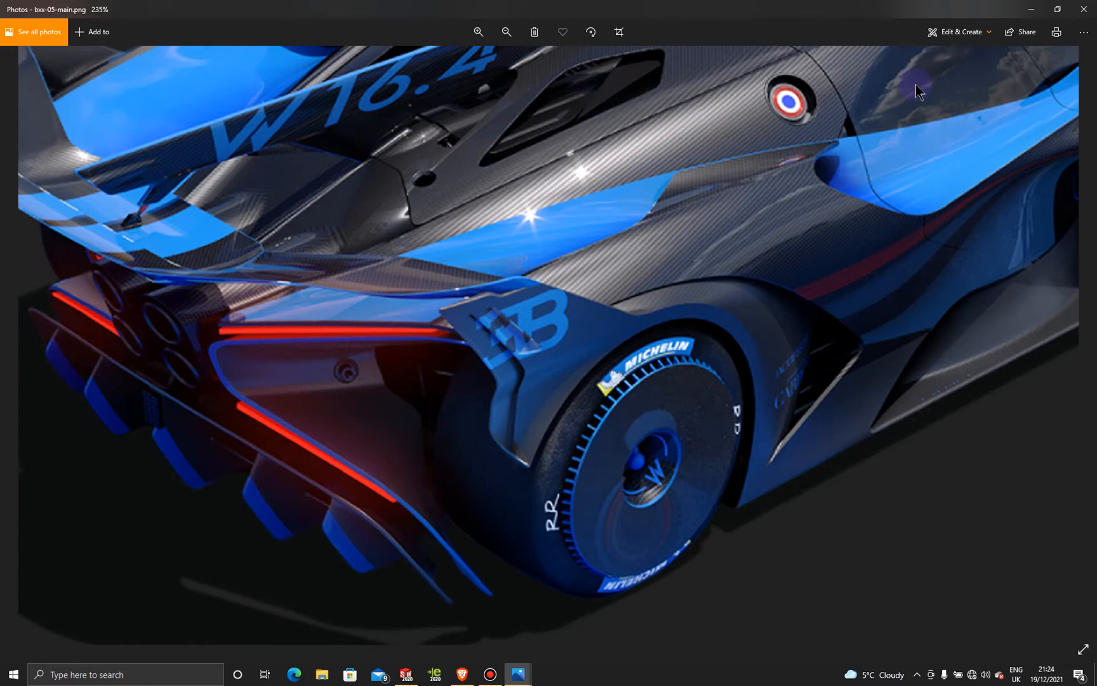
left_click(1030, 8)
Step: Start a sketch on the flat side face of the outermost side fin and view it from the front
scroll(707, 349, "up", 5)
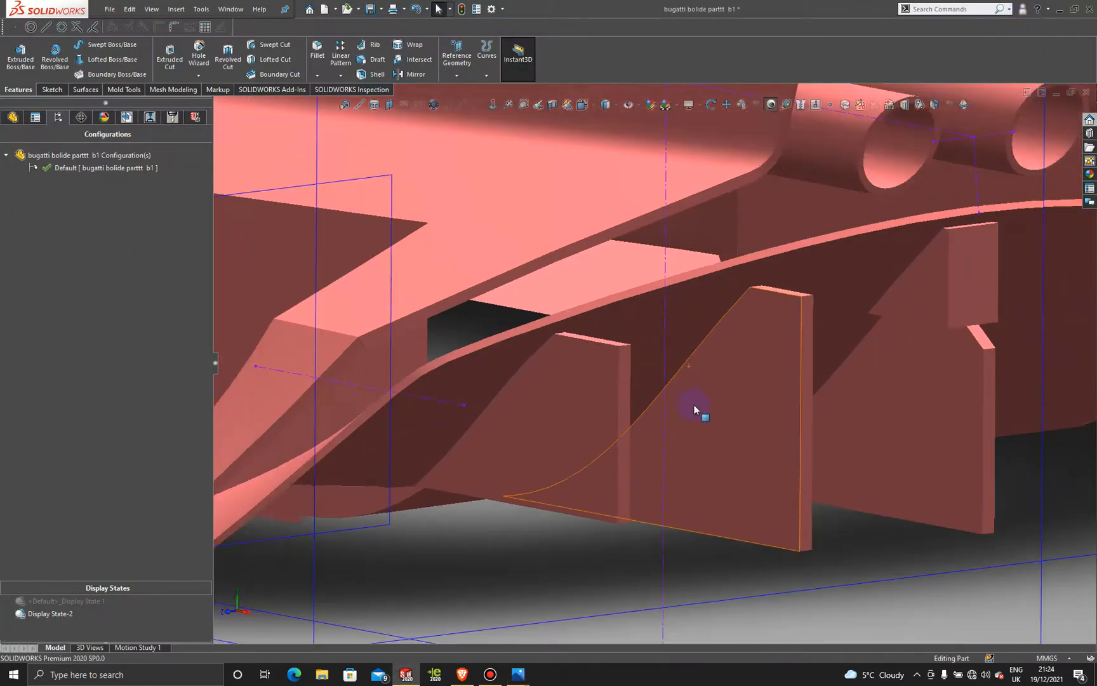
scroll(714, 367, "down", 3)
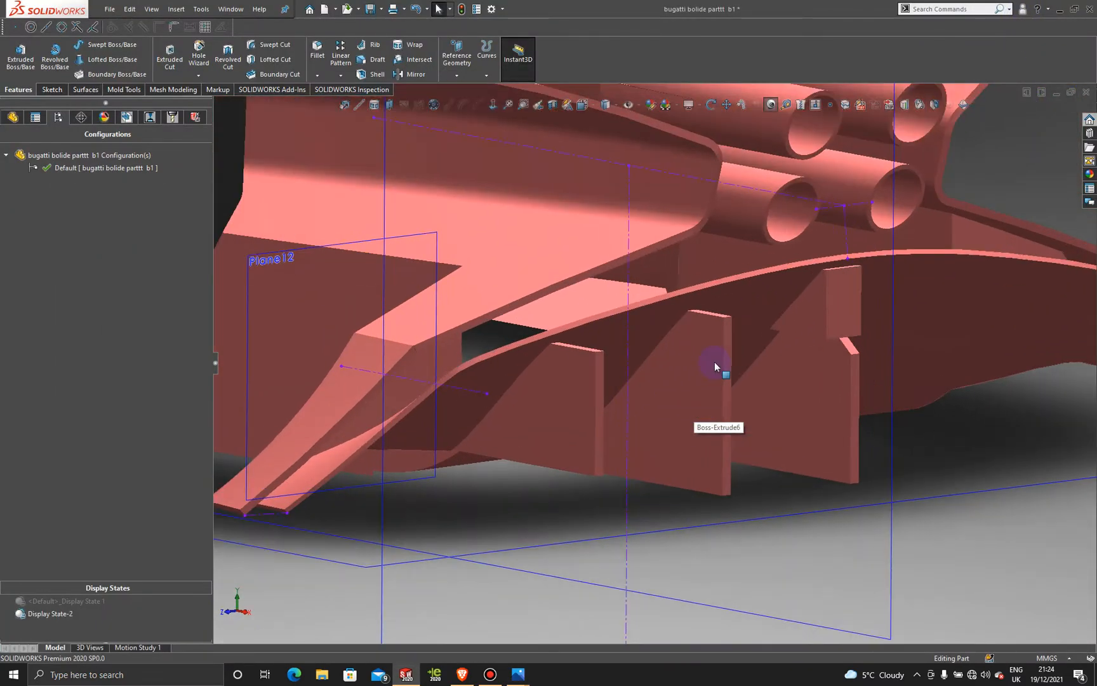
left_click(567, 400)
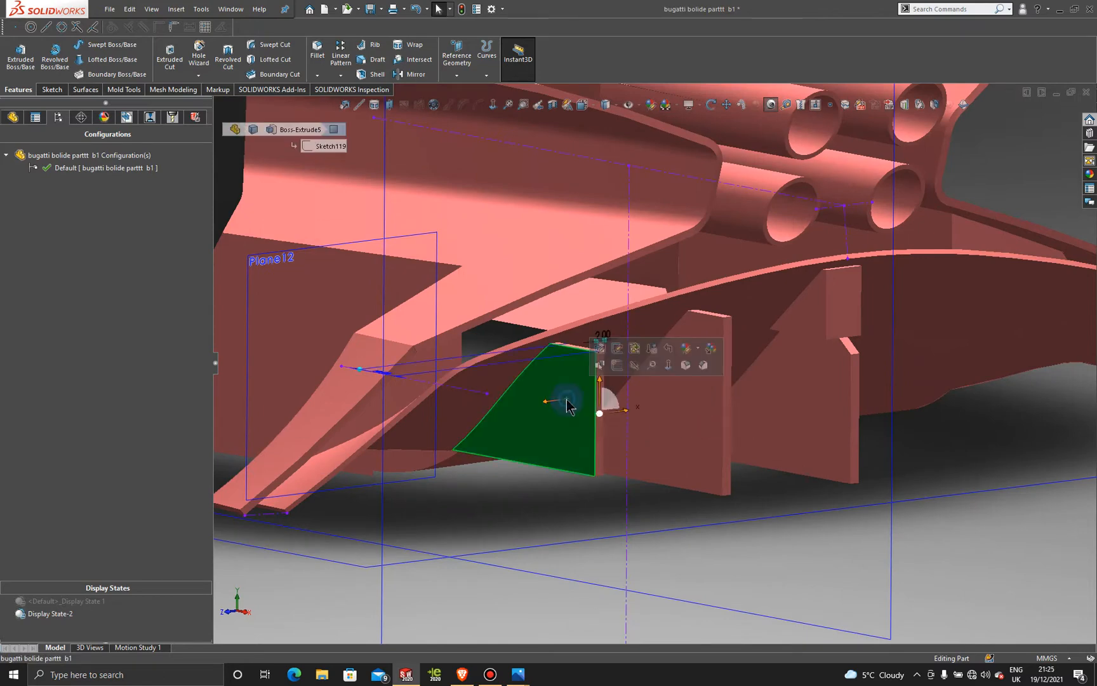
left_click(618, 366)
key("space")
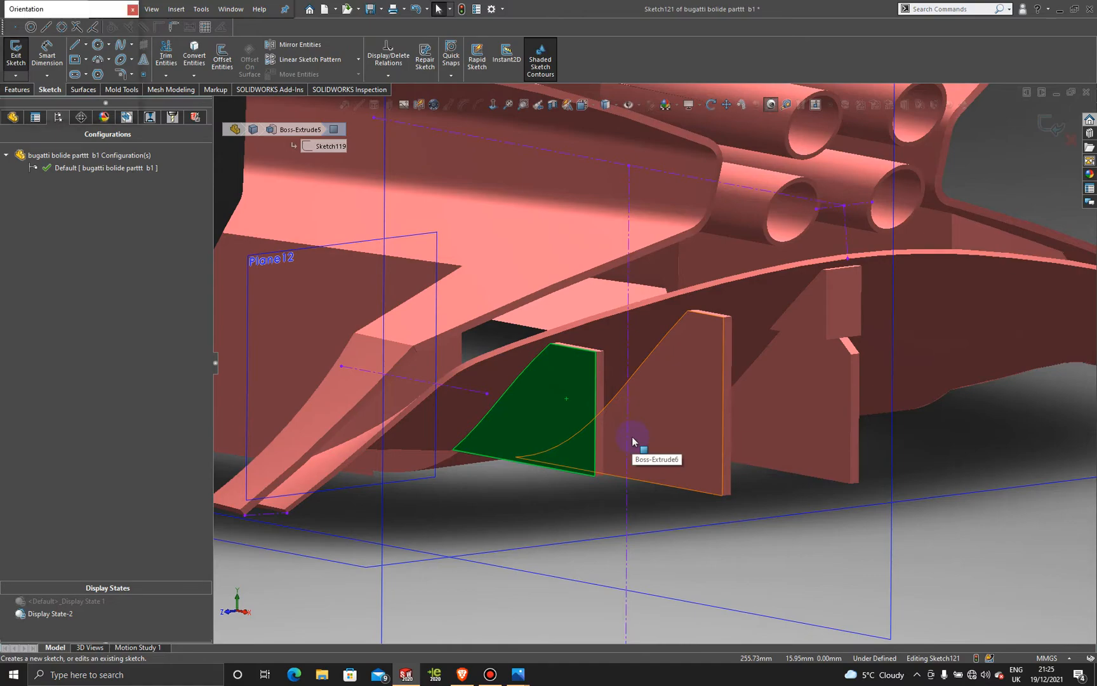
left_click(451, 452)
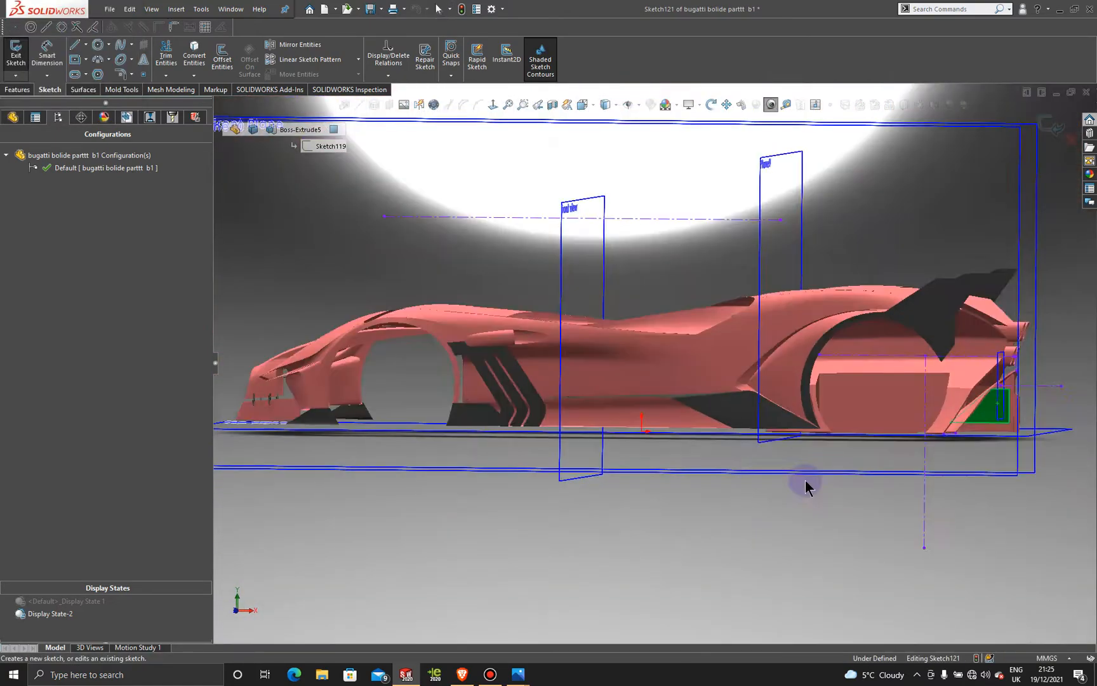
scroll(771, 406, "down", 8)
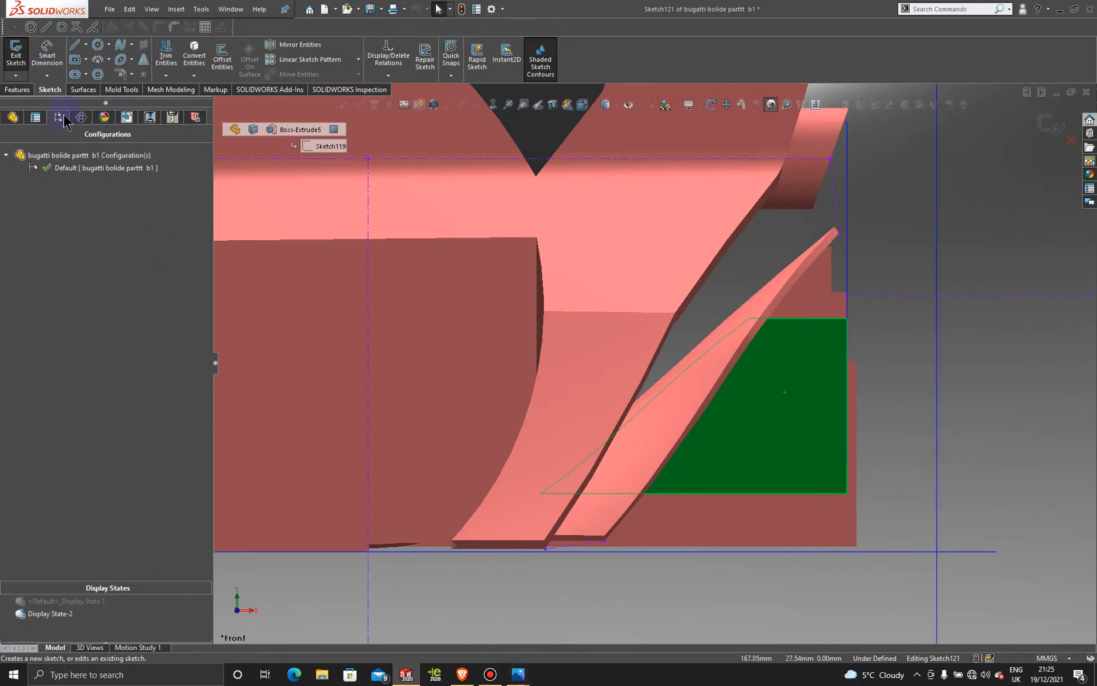
Step: Activate Display State 1 and apply the blue gloss glass appearance to the whole part so the reference image shows through
left_click(84, 601)
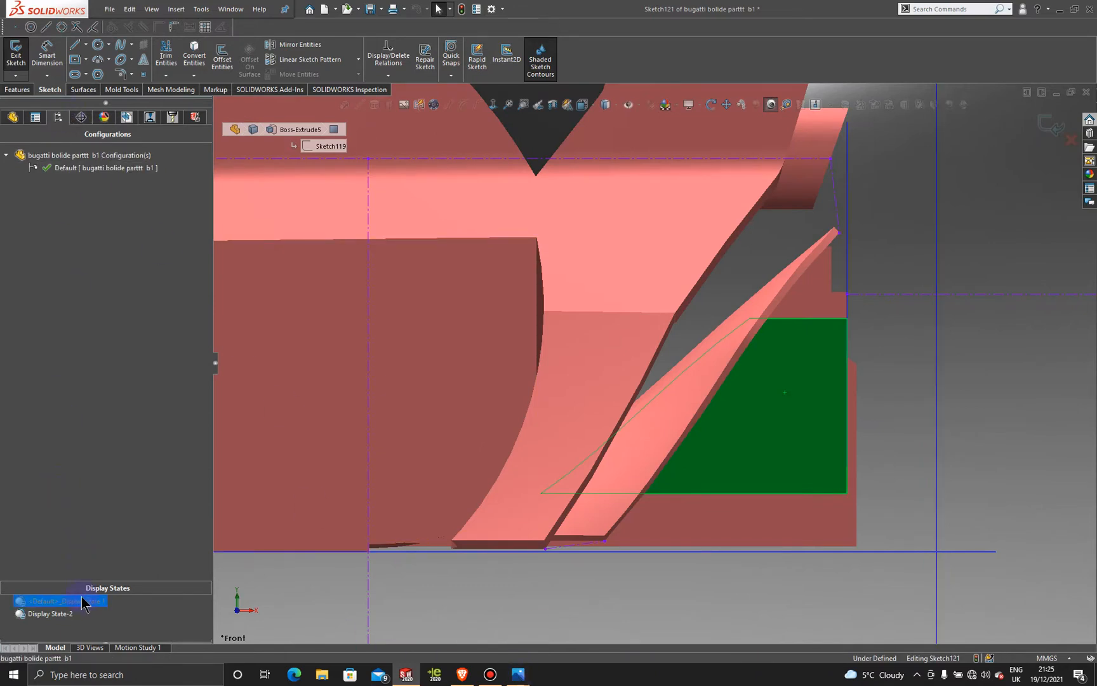
double_click(83, 600)
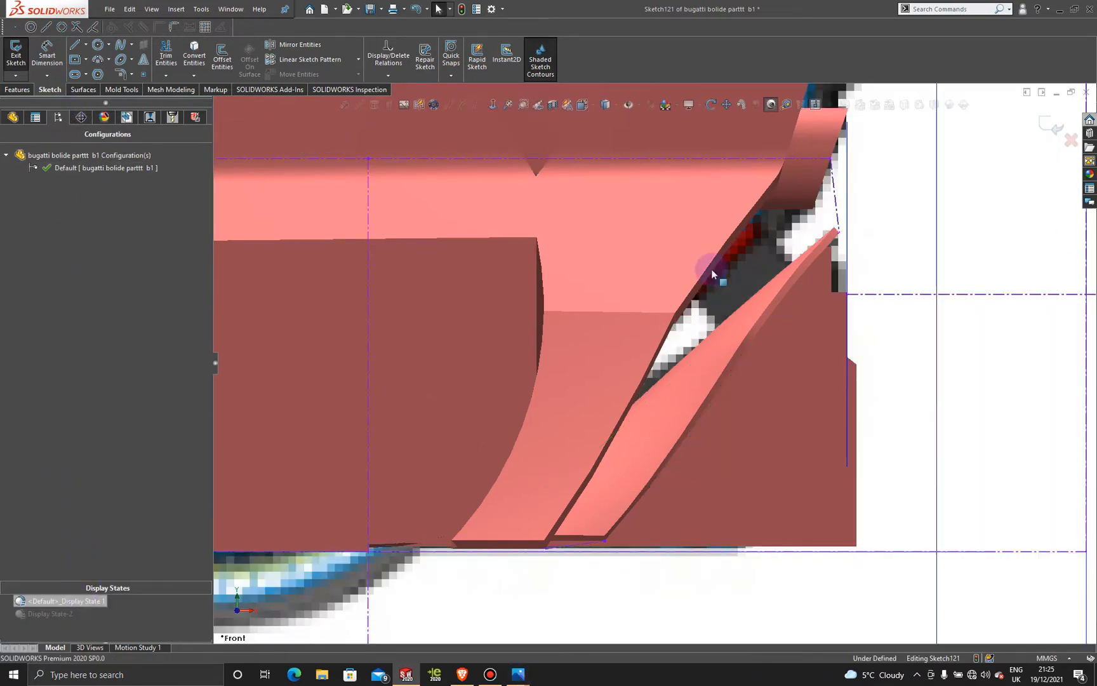
left_click(1088, 175)
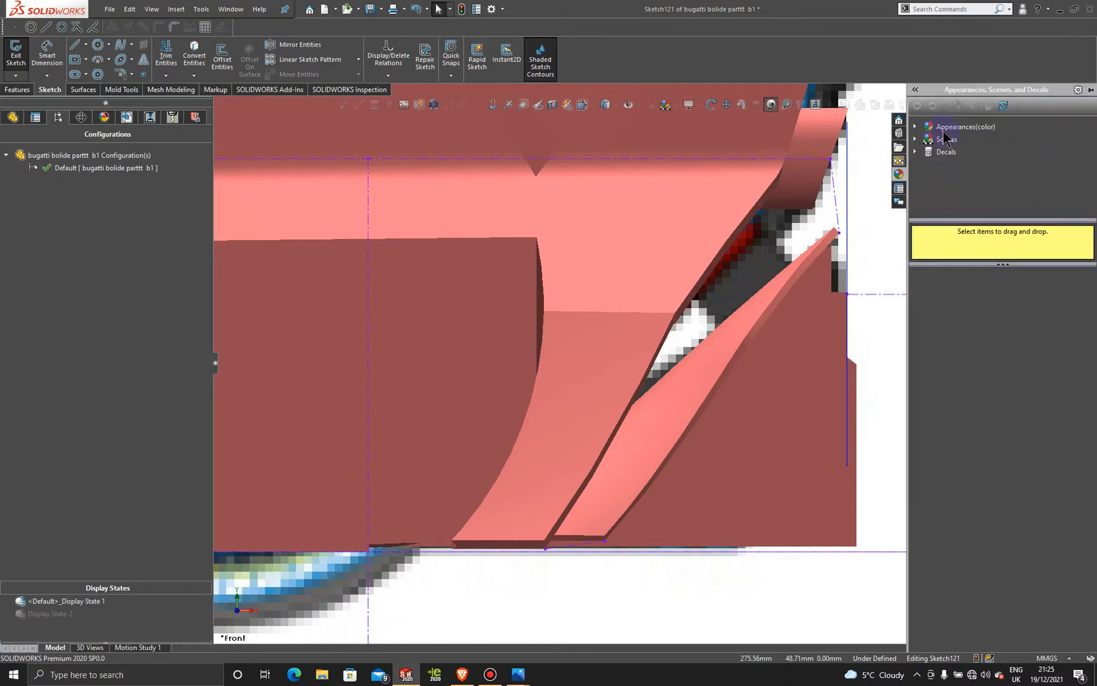
left_click(917, 126)
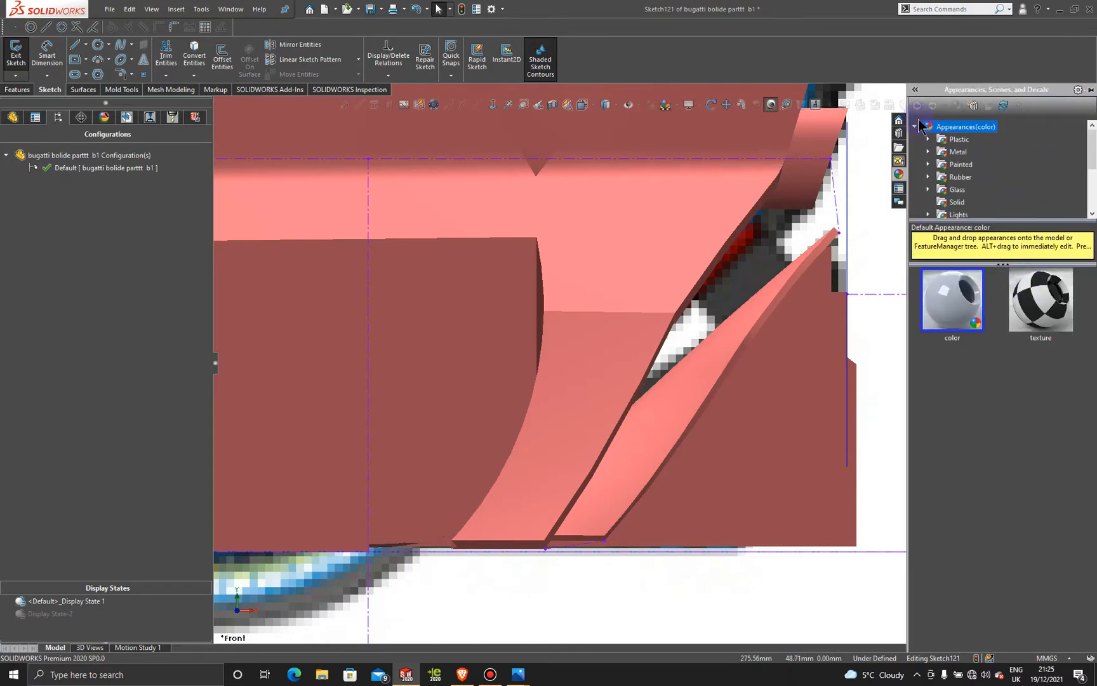
left_click(928, 190)
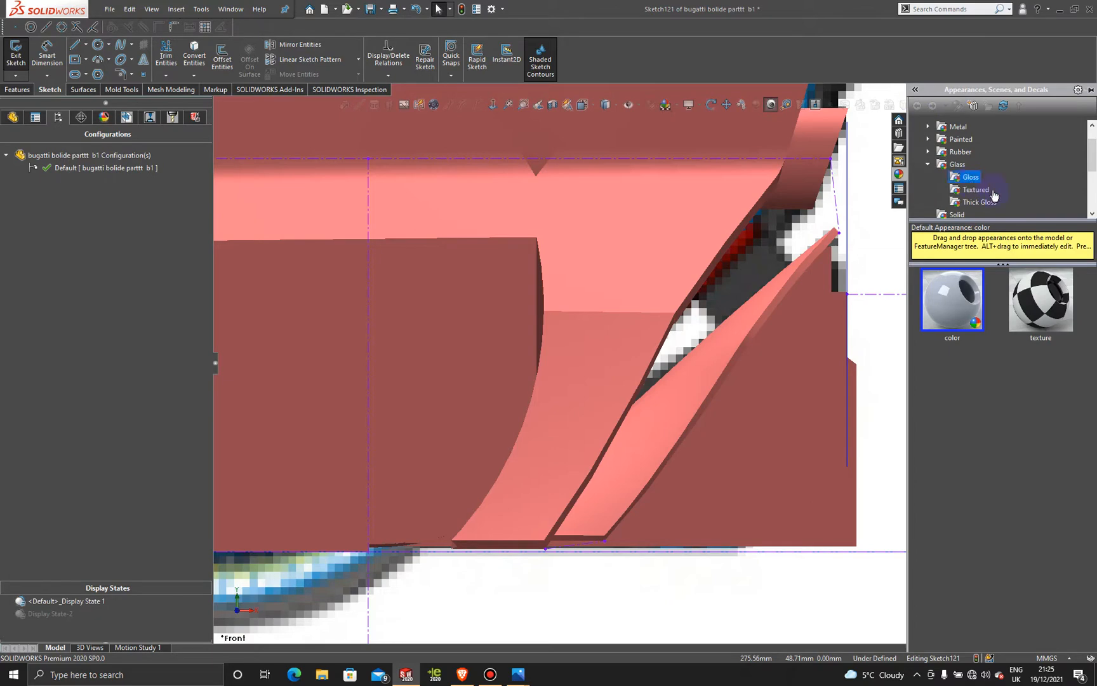
left_click_drag(1042, 299, 839, 349)
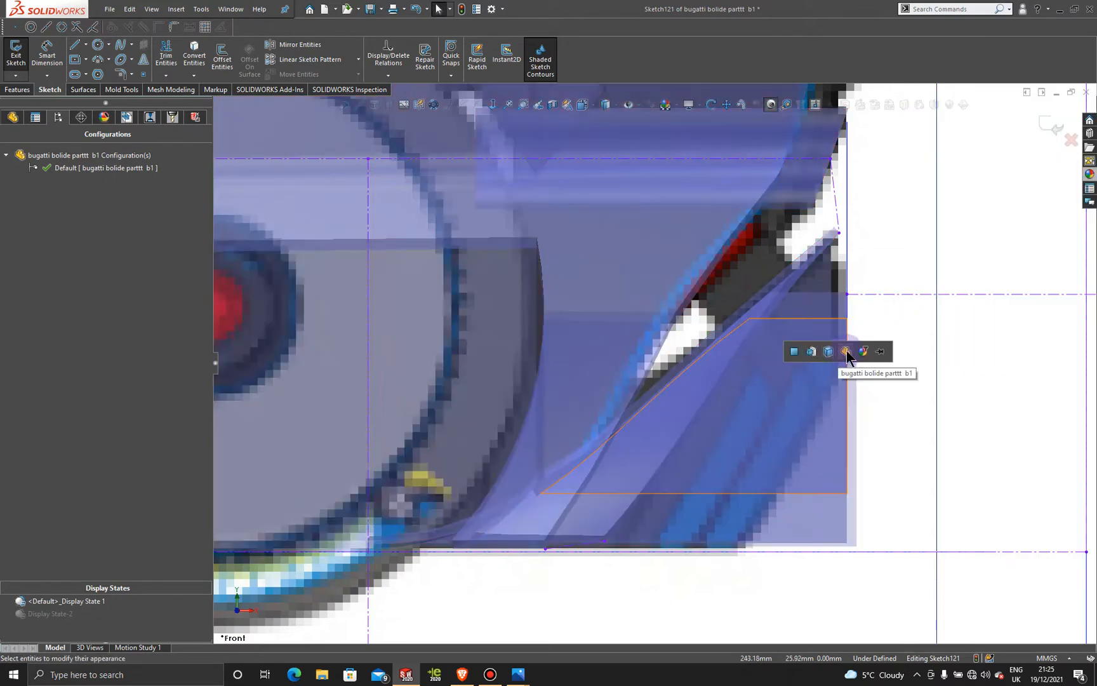
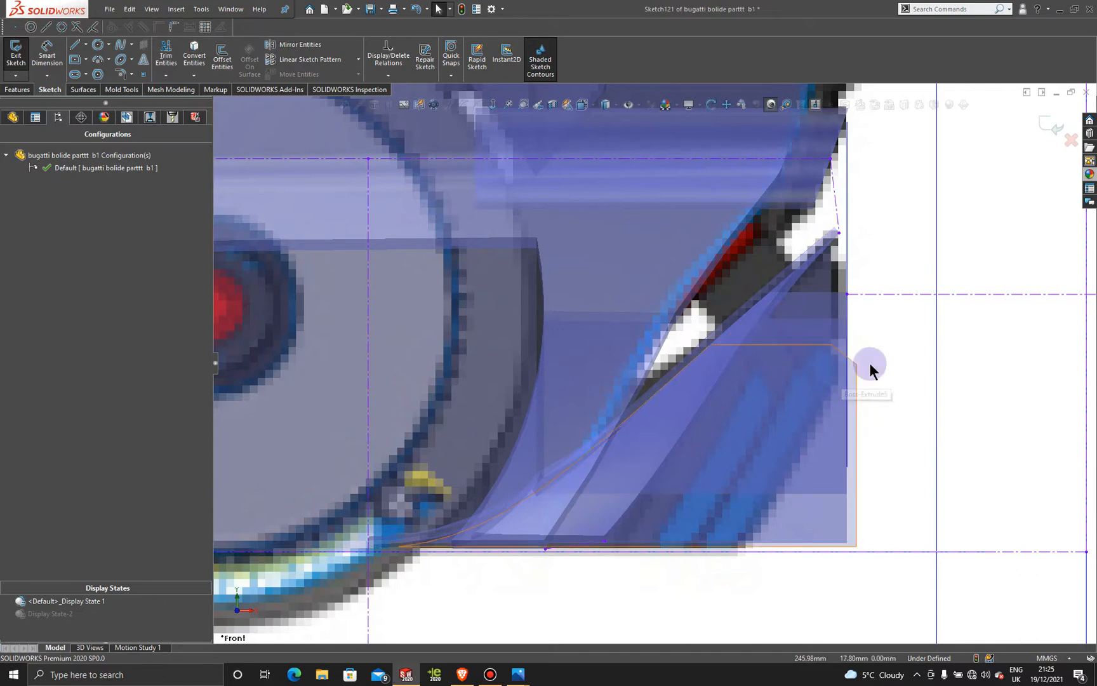
Step: Sketch a sloping centerline about 21.5 mm long across the fin's lower rear corner, starting at the fin edge in the reference image
scroll(838, 353, "down", 3)
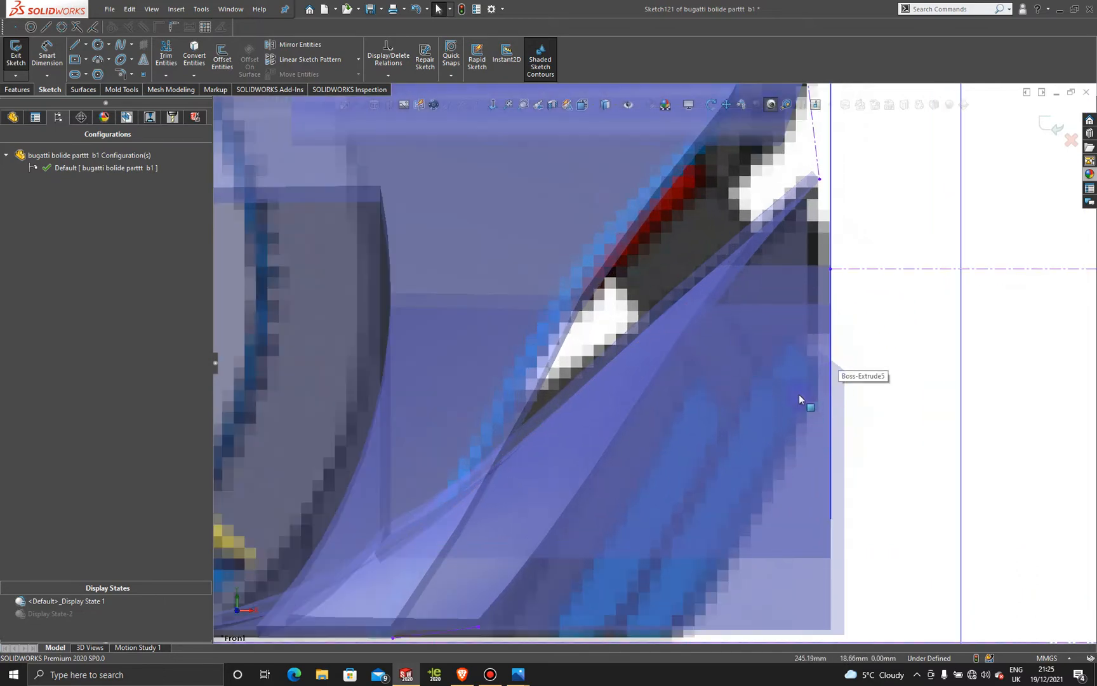
scroll(779, 380, "up", 2)
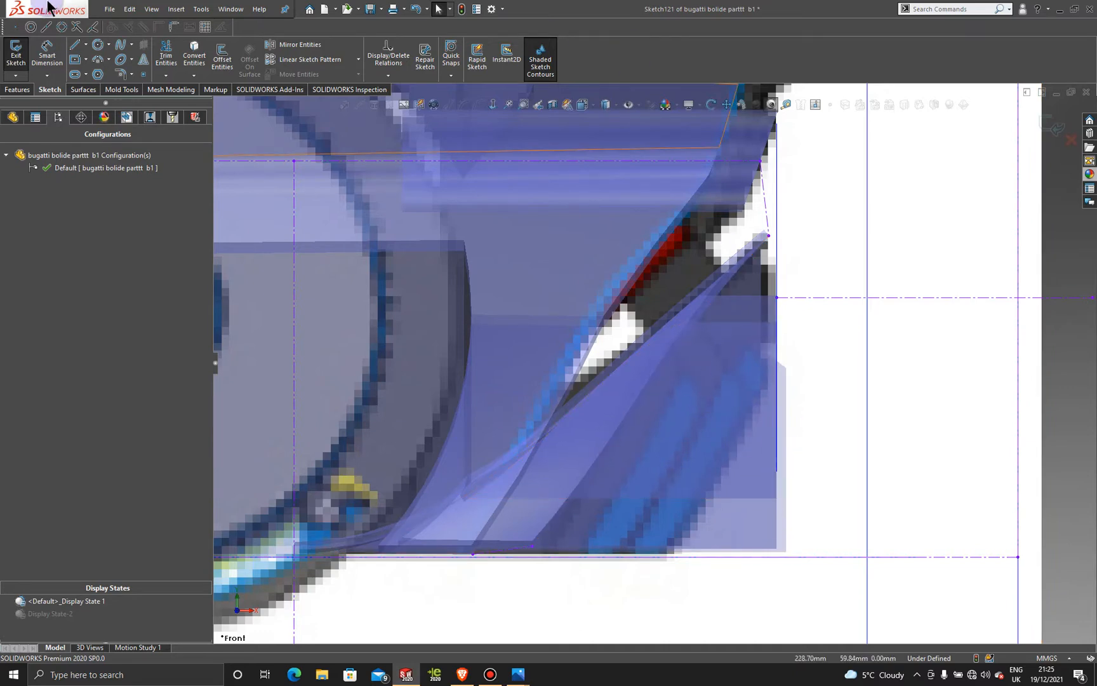
left_click(87, 46)
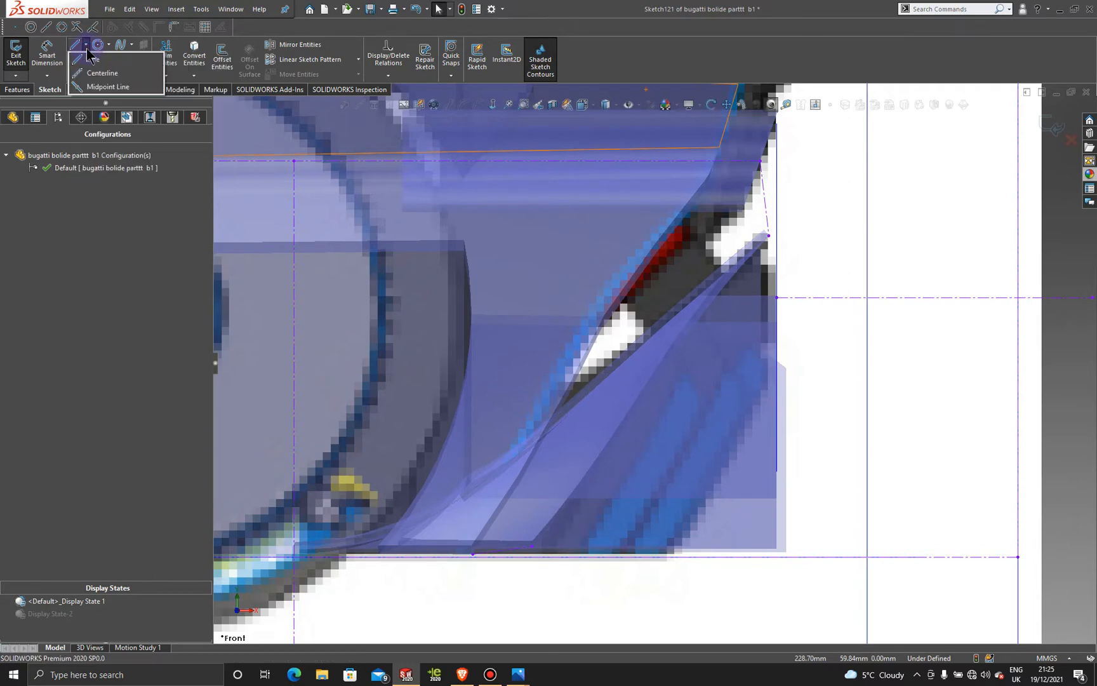
left_click(102, 77)
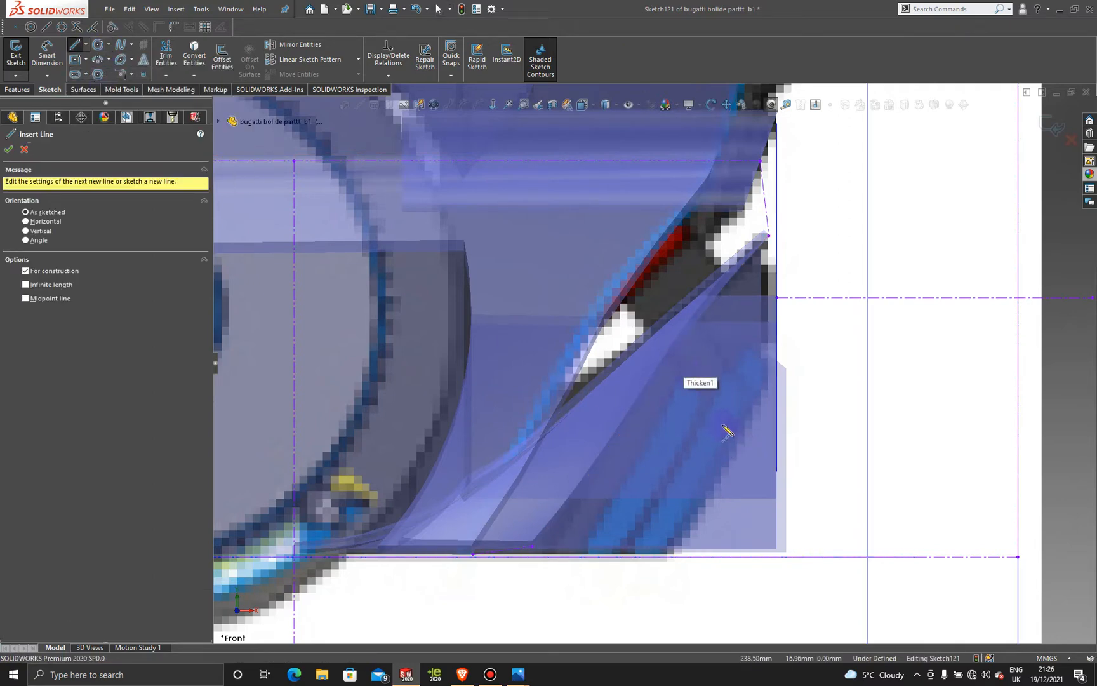
left_click(719, 419)
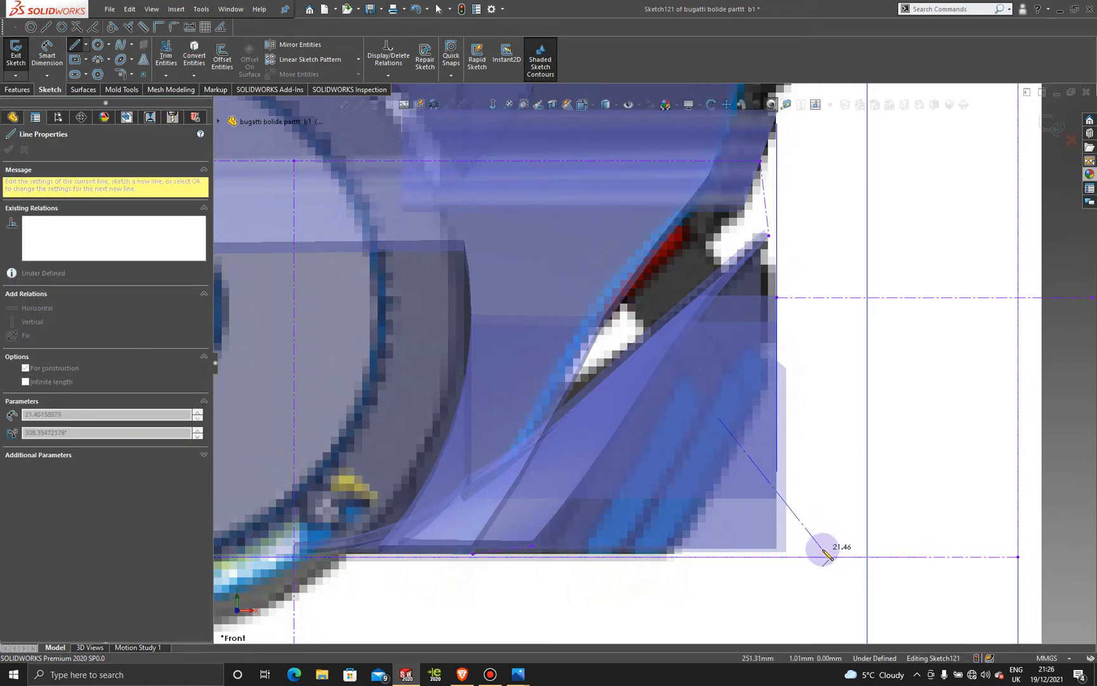
left_click(823, 550)
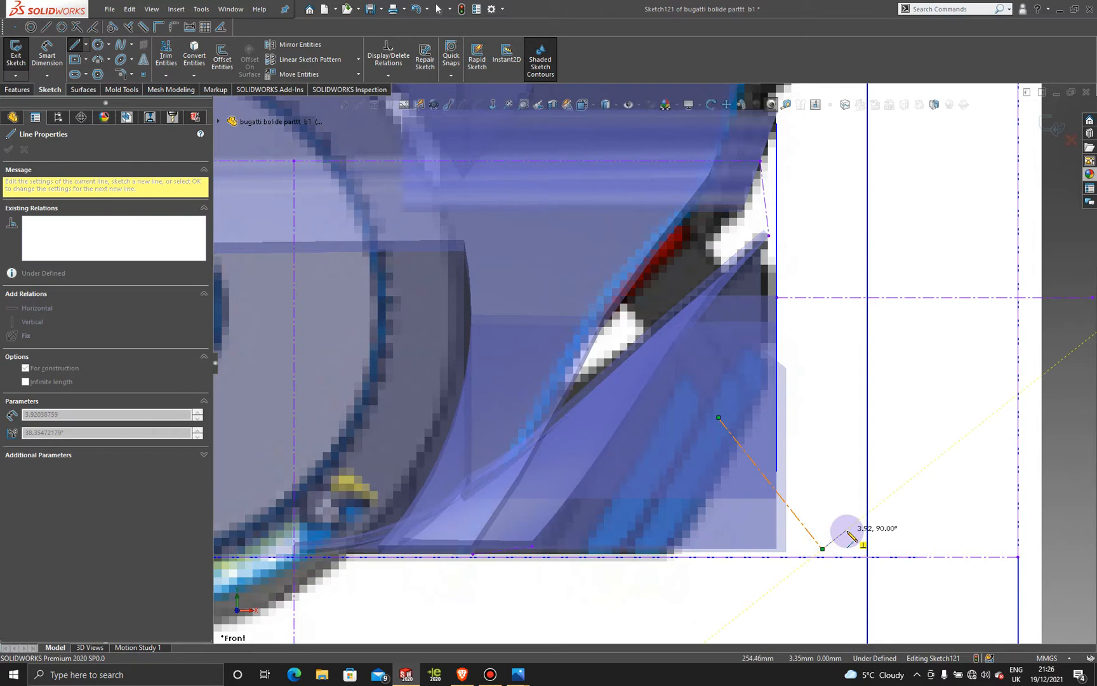
key("Escape")
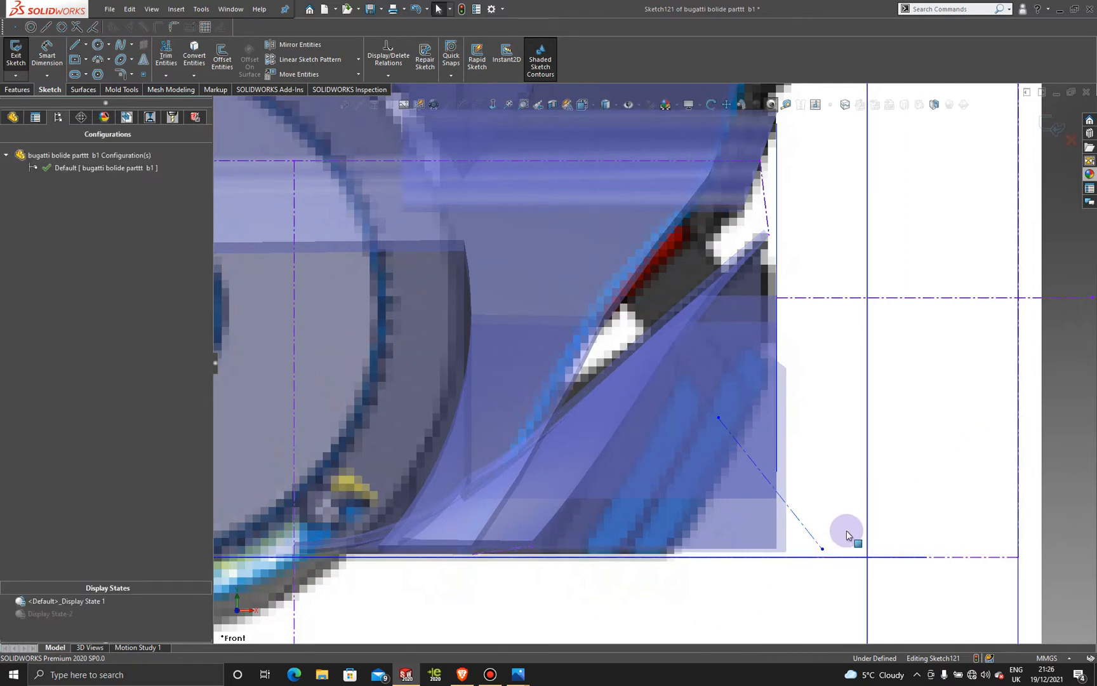
Step: Remove the blue glass appearance from the part and switch back to Display State-2
left_click(104, 118)
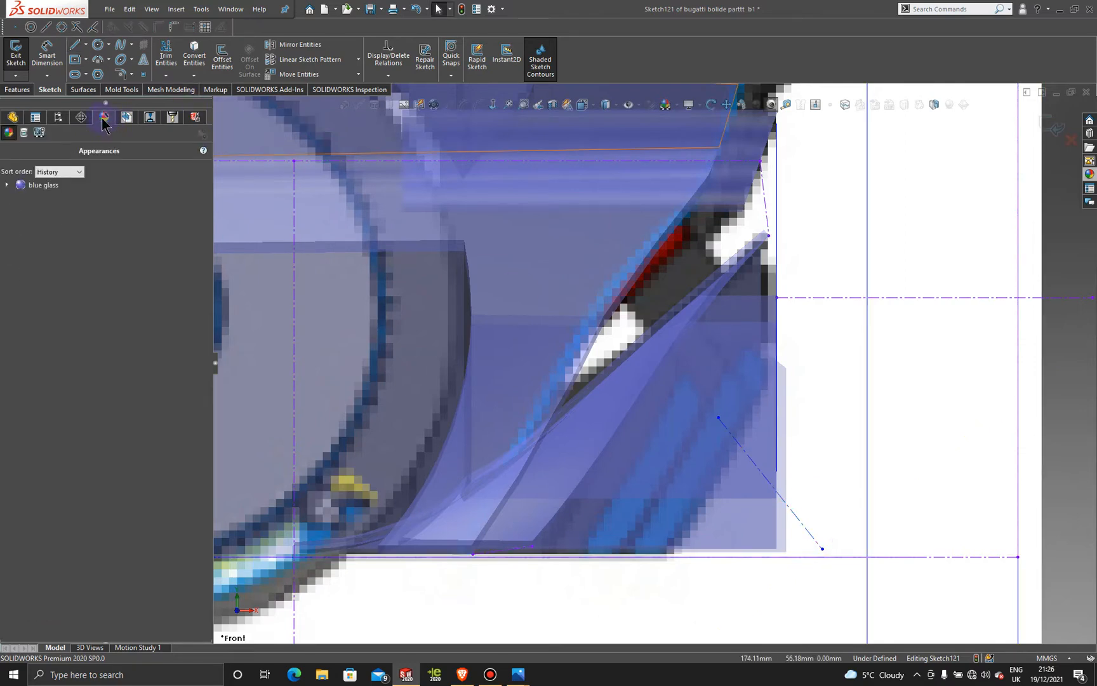
right_click(38, 185)
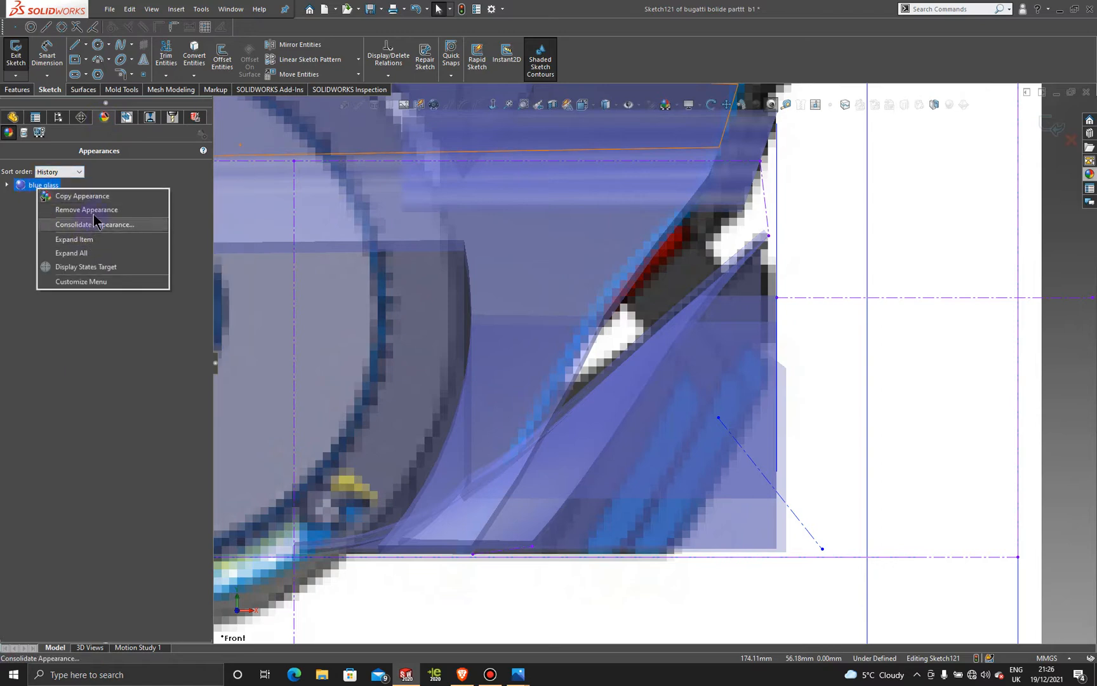
left_click(94, 211)
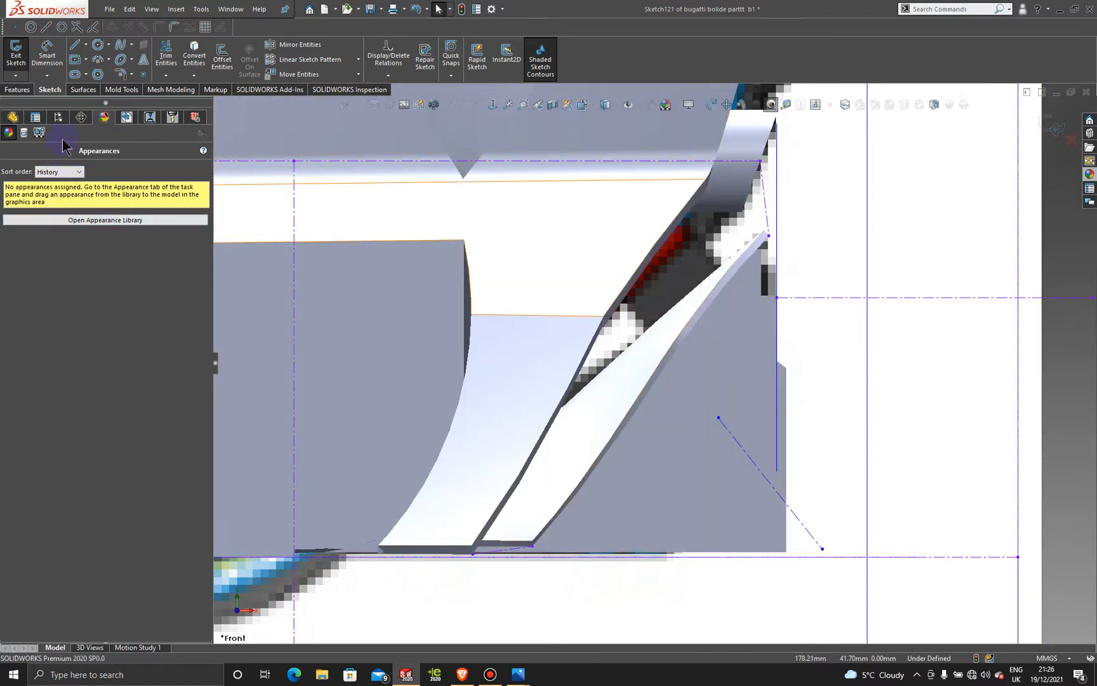
left_click(58, 117)
left_click(54, 617)
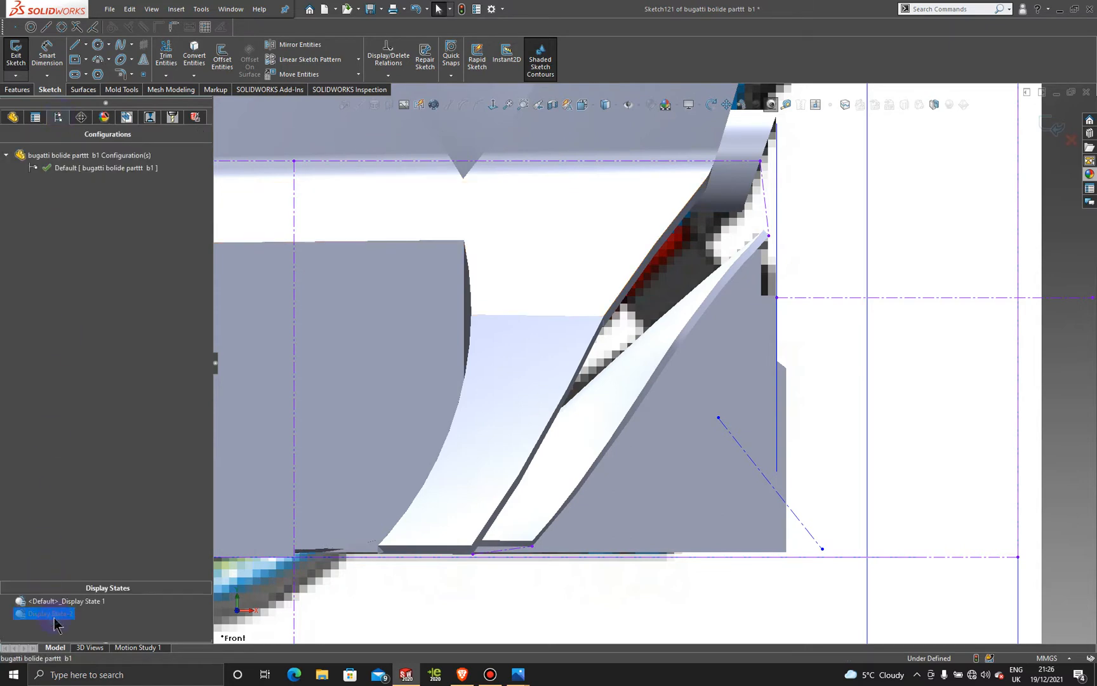
Step: Reposition the sloping construction line so that it crosses the rear edge of the diffuser fins
scroll(763, 489, "up", 1)
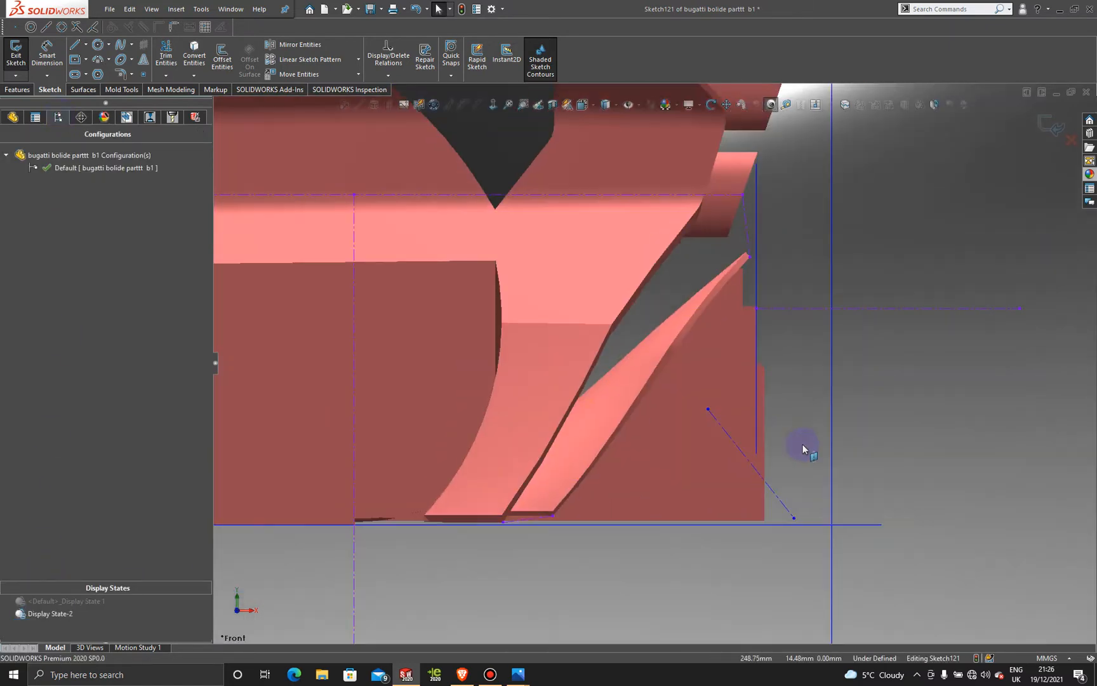
scroll(783, 452, "down", 2)
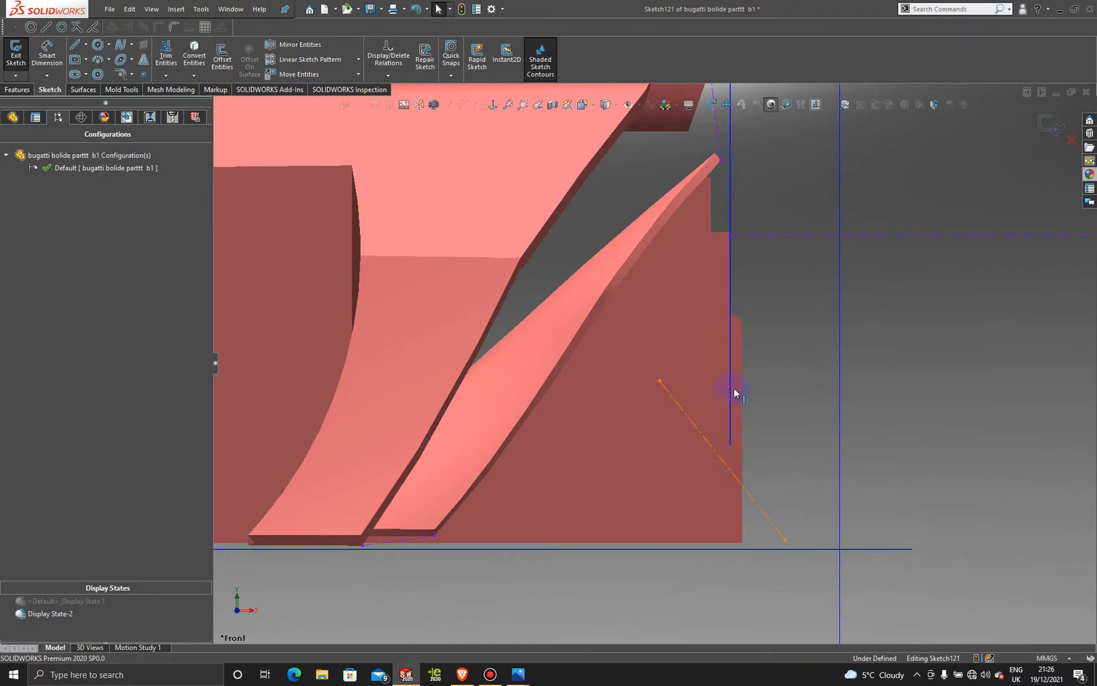
left_click(750, 335)
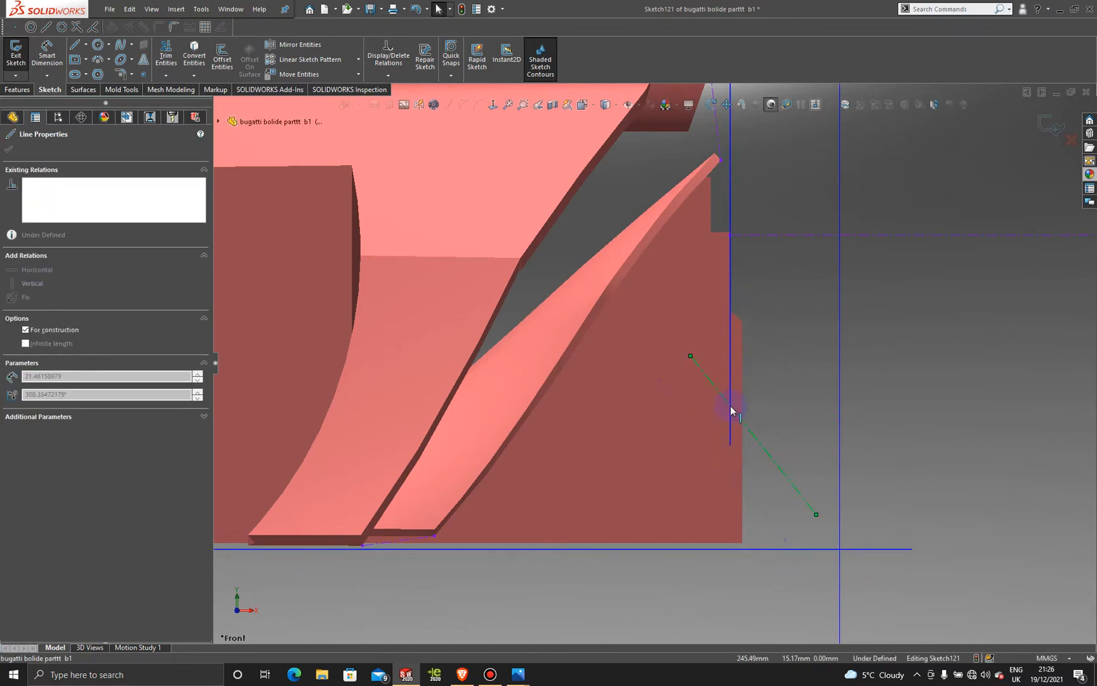
left_click_drag(771, 362, 749, 383)
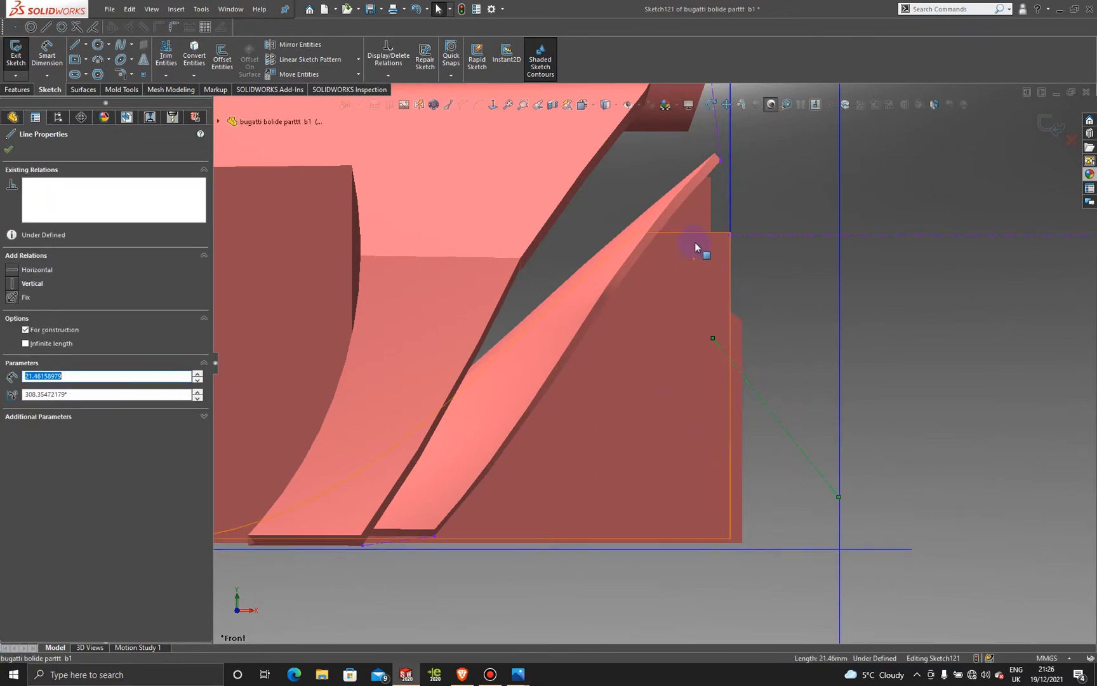
Step: Display the model shaded with edges, inspect the diffuser fins from an angle and restore the front view
left_click(607, 105)
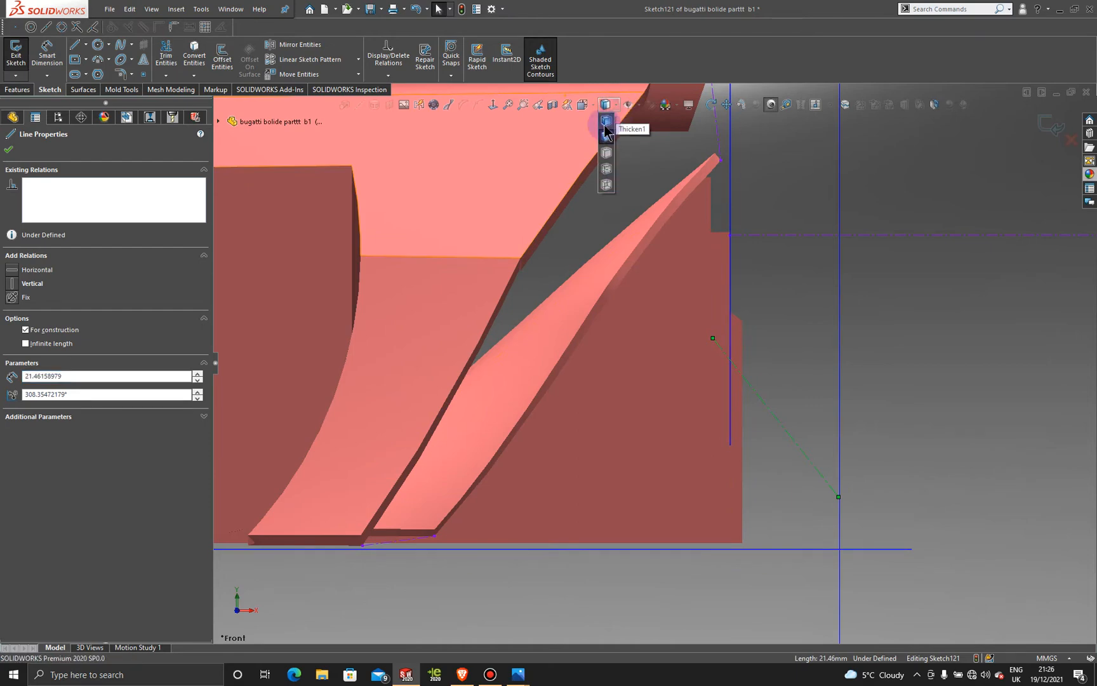
left_click(605, 129)
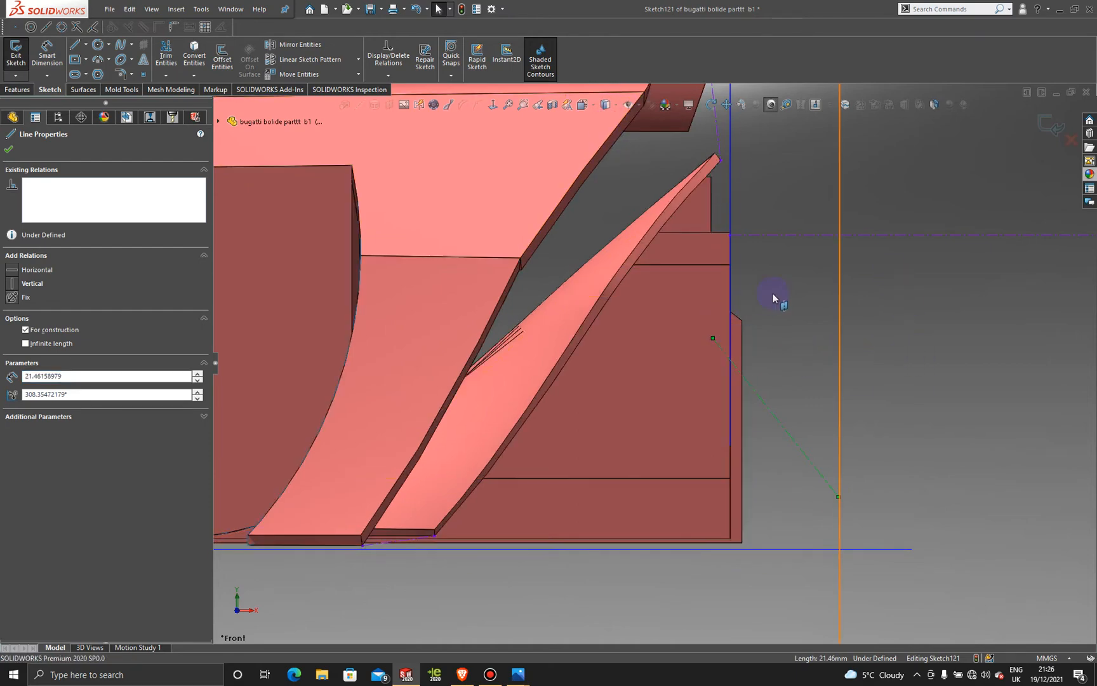
middle_click_drag(772, 294, 755, 311)
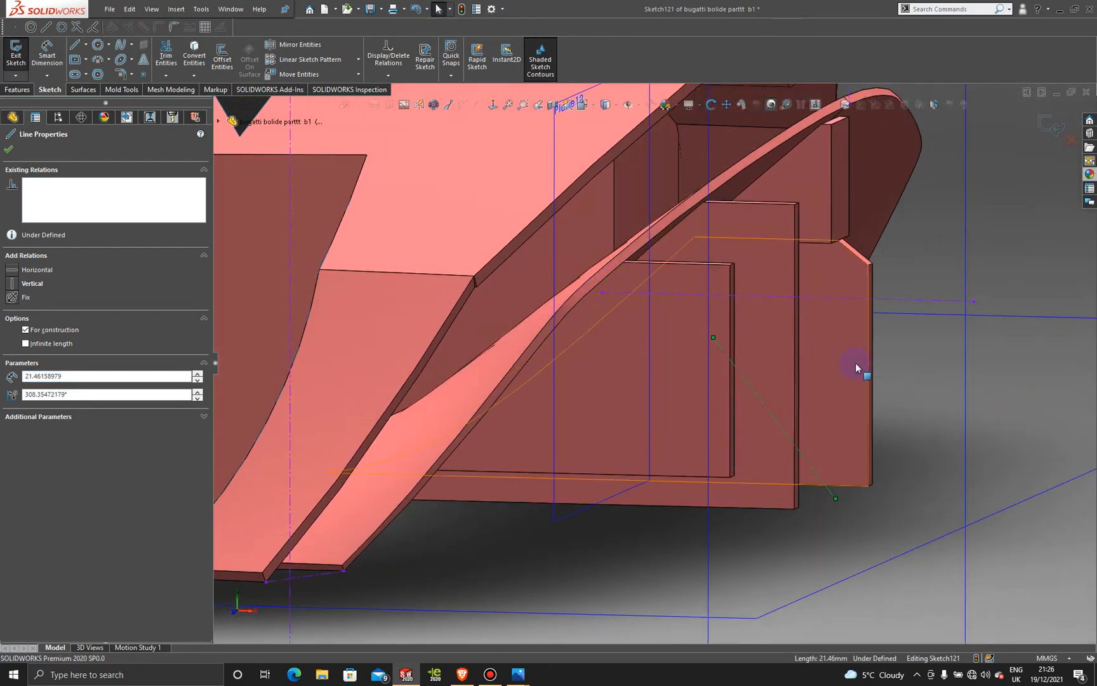
scroll(841, 367, "down", 3)
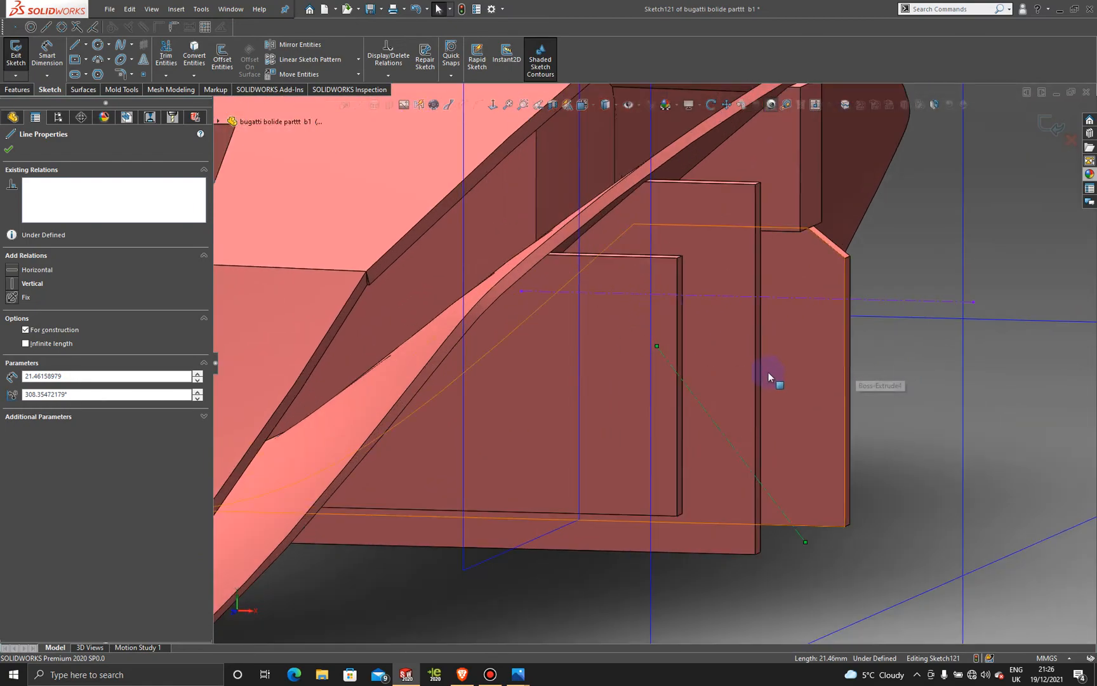
key("space")
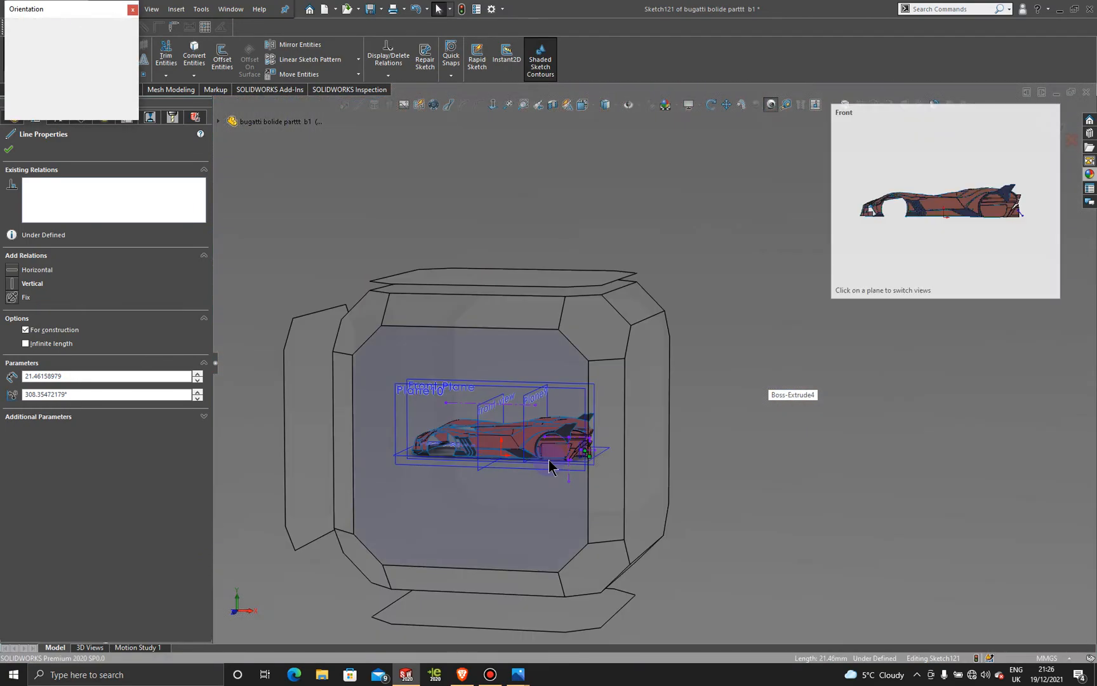
left_click(548, 460)
scroll(891, 399, "down", 4)
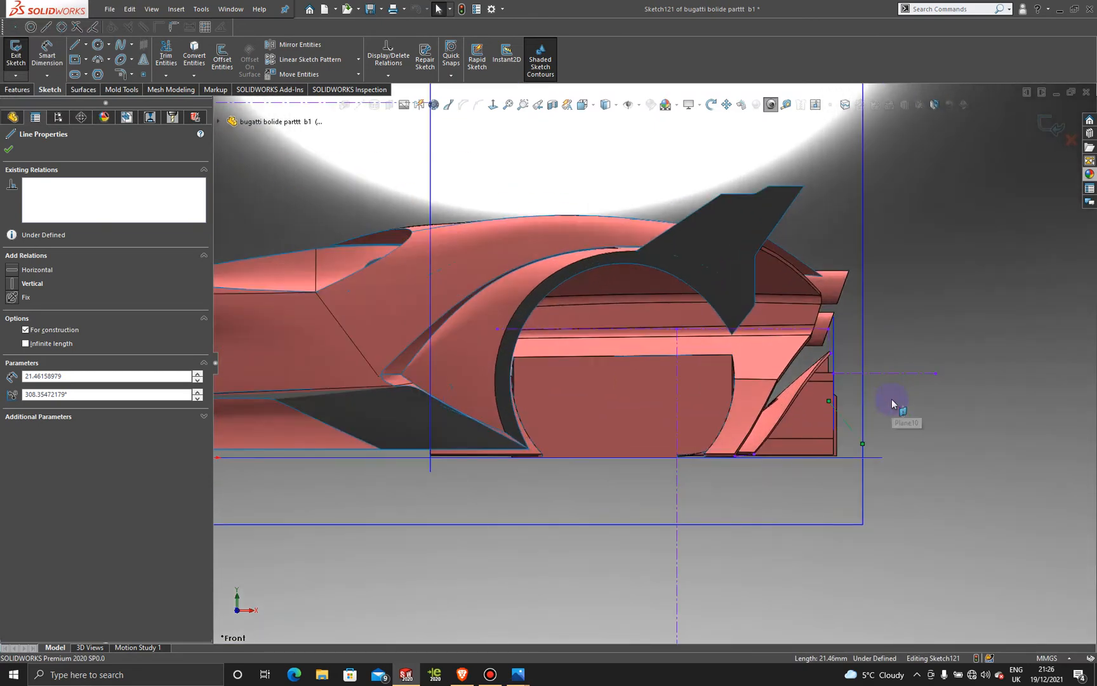
scroll(802, 408, "down", 2)
scroll(787, 409, "down", 3)
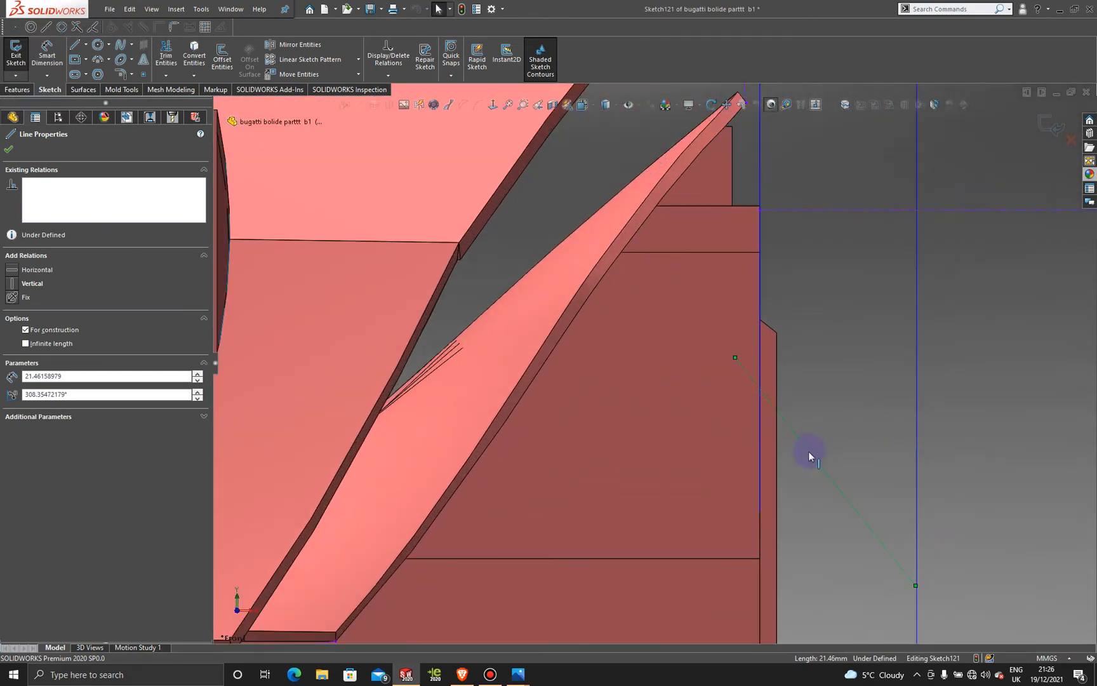
Step: Extend the sloping construction line to about 31.95 mm and place it across the fin's upper rear corner
left_click_drag(750, 371, 778, 386)
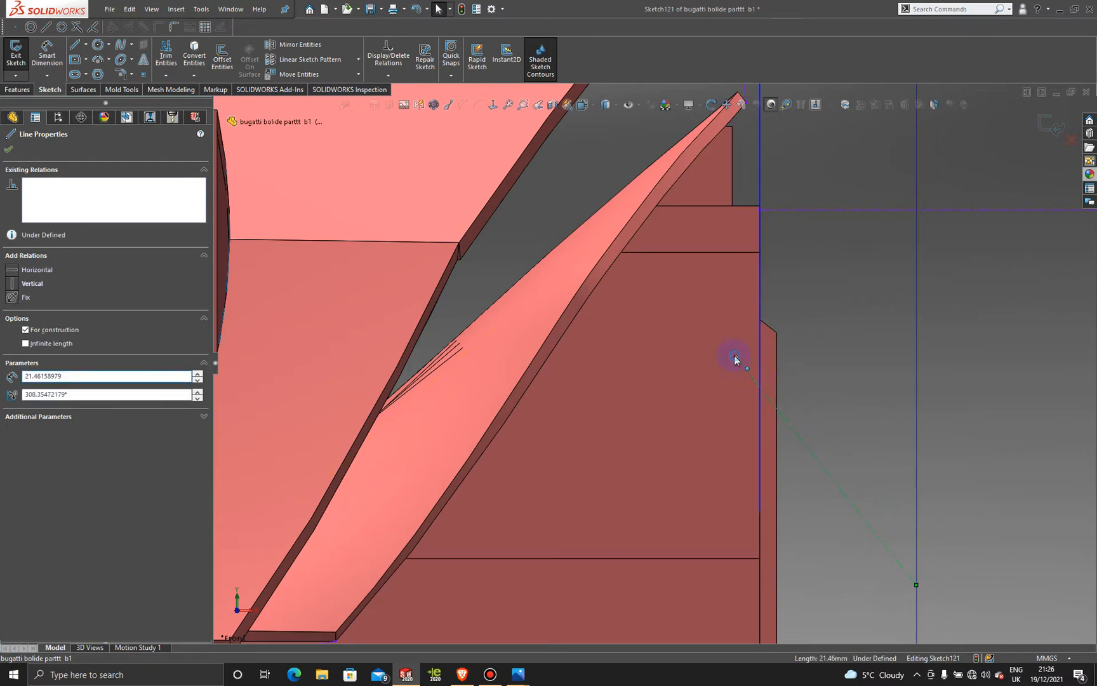
left_click_drag(735, 357, 651, 248)
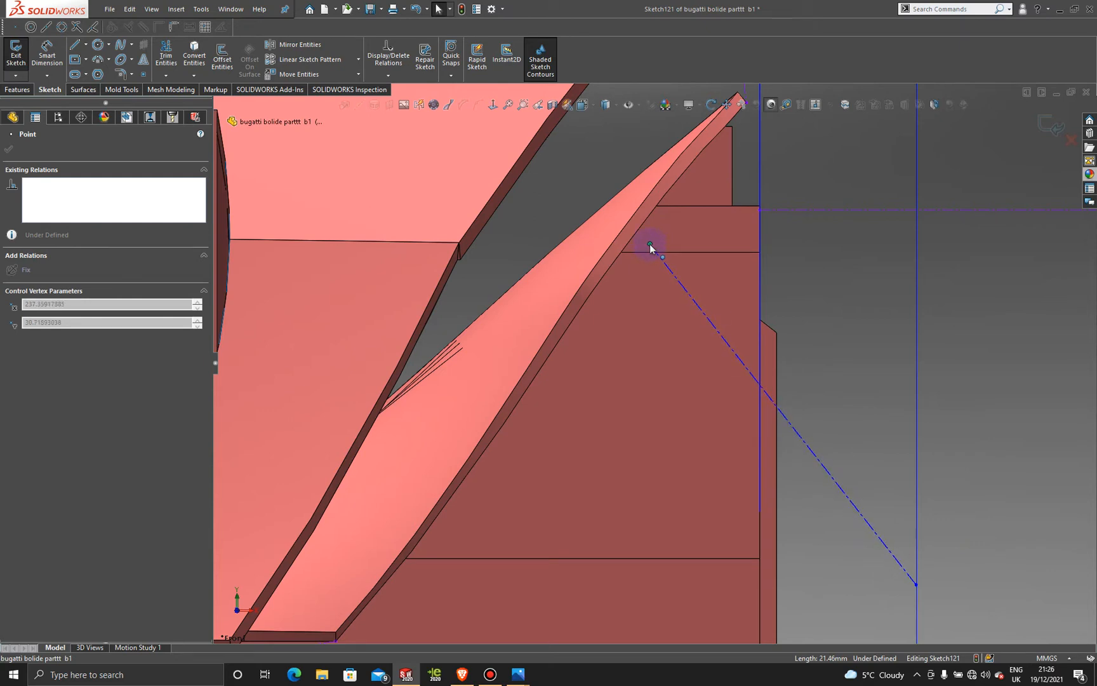
left_click_drag(649, 243, 649, 243)
left_click_drag(725, 330, 716, 301)
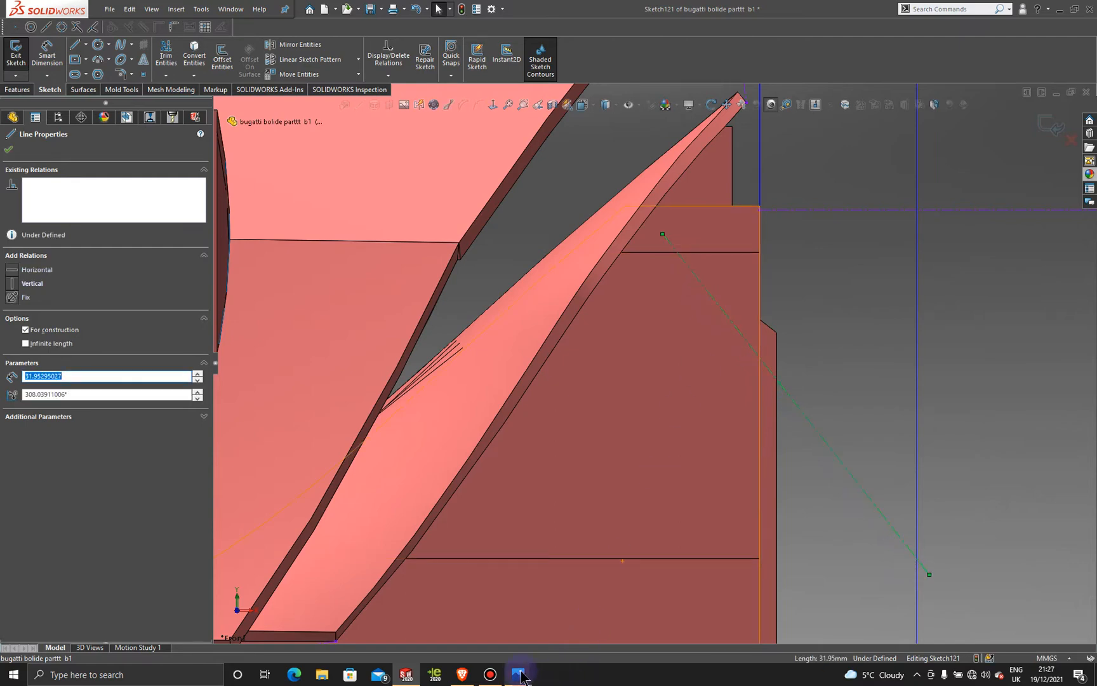
Step: Nudge the construction line slightly and compare the fin shape with the rear reference photo 06_bolide_heck.jpg
mouse_move(519, 674)
mouse_move(466, 600)
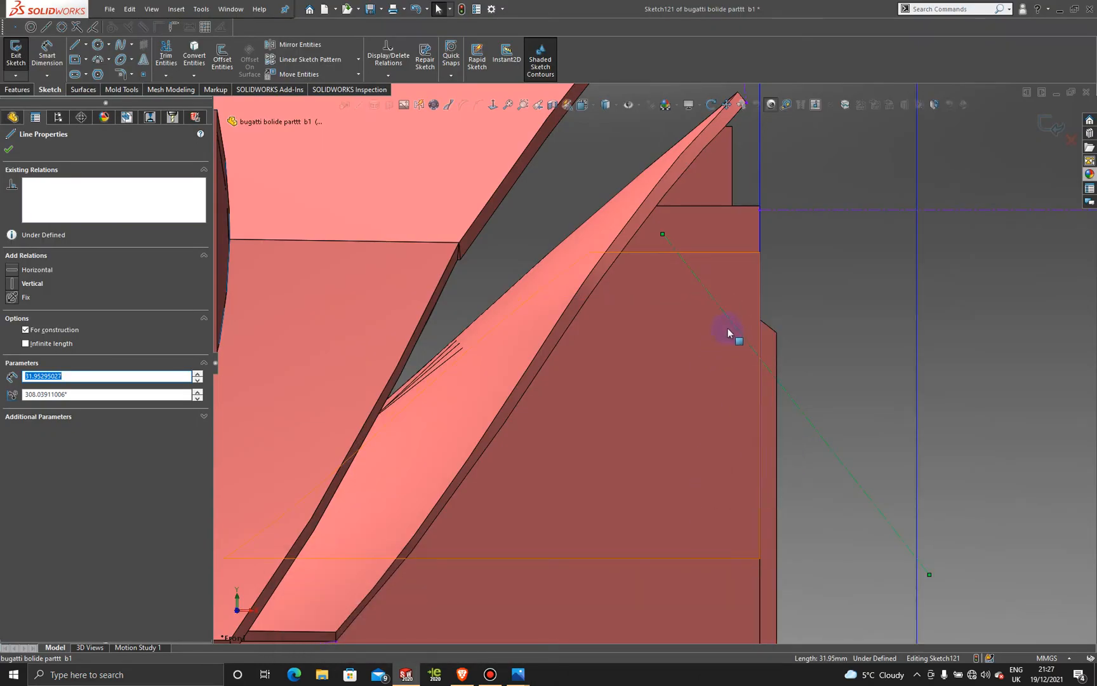
mouse_move(732, 321)
left_mouse_down()
mouse_move(755, 278)
mouse_move(726, 310)
left_mouse_up()
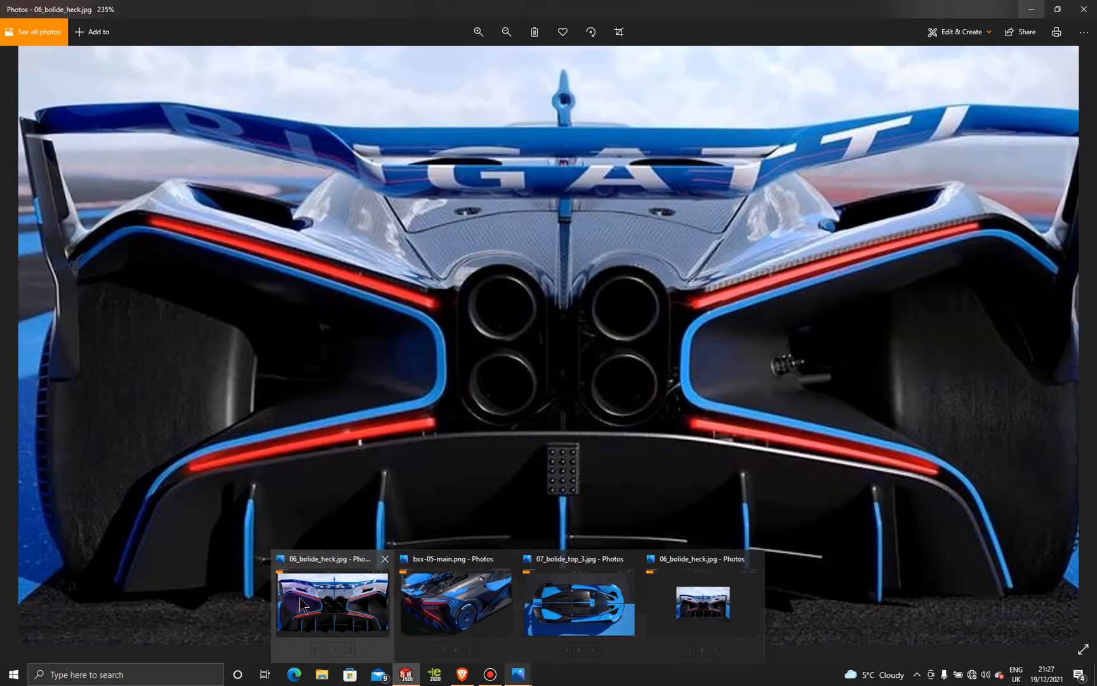
left_click(315, 601)
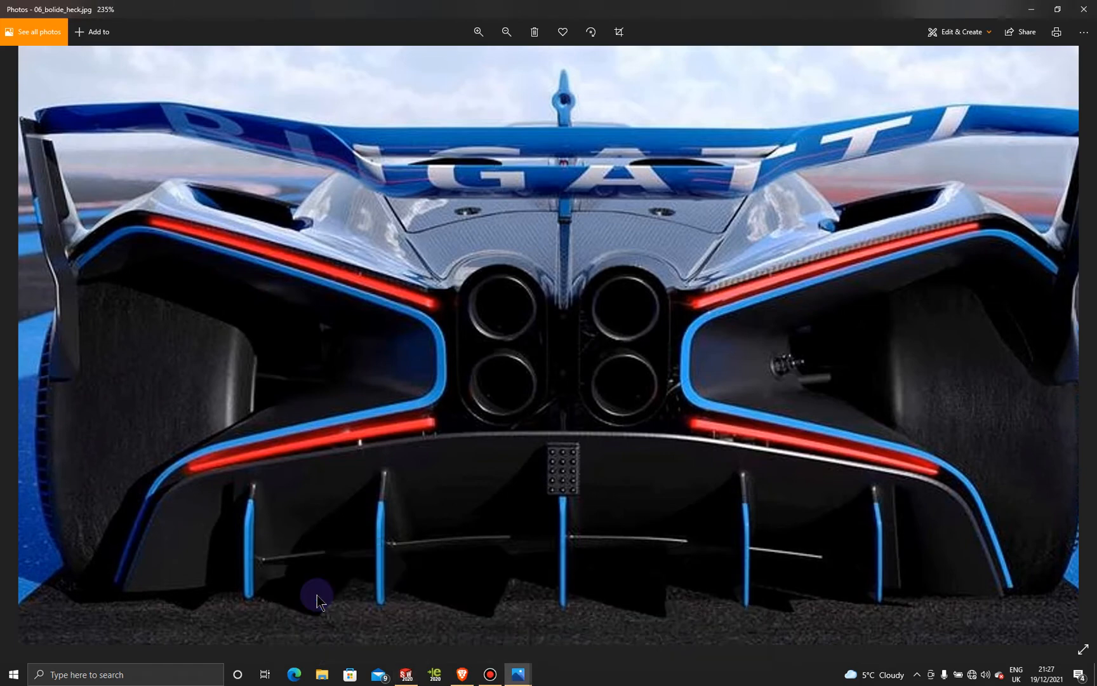
left_click(1032, 9)
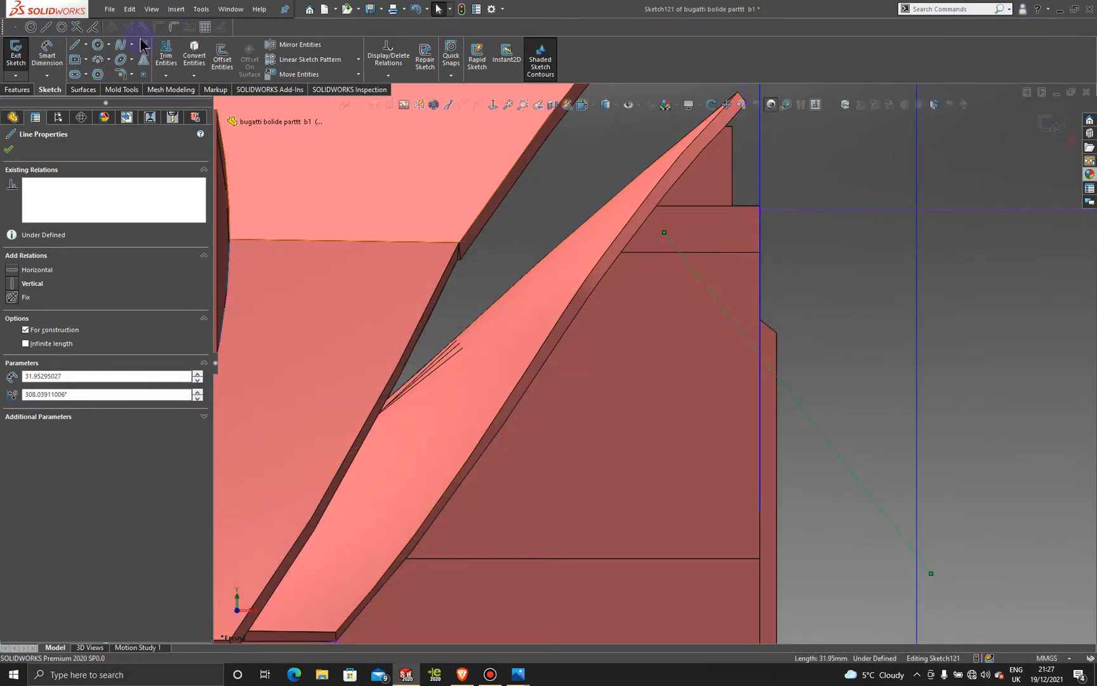
Step: Sketch a line profile around the fin's upper rear corner, with its first edge about 13.64 mm long on the construction line
left_click(76, 46)
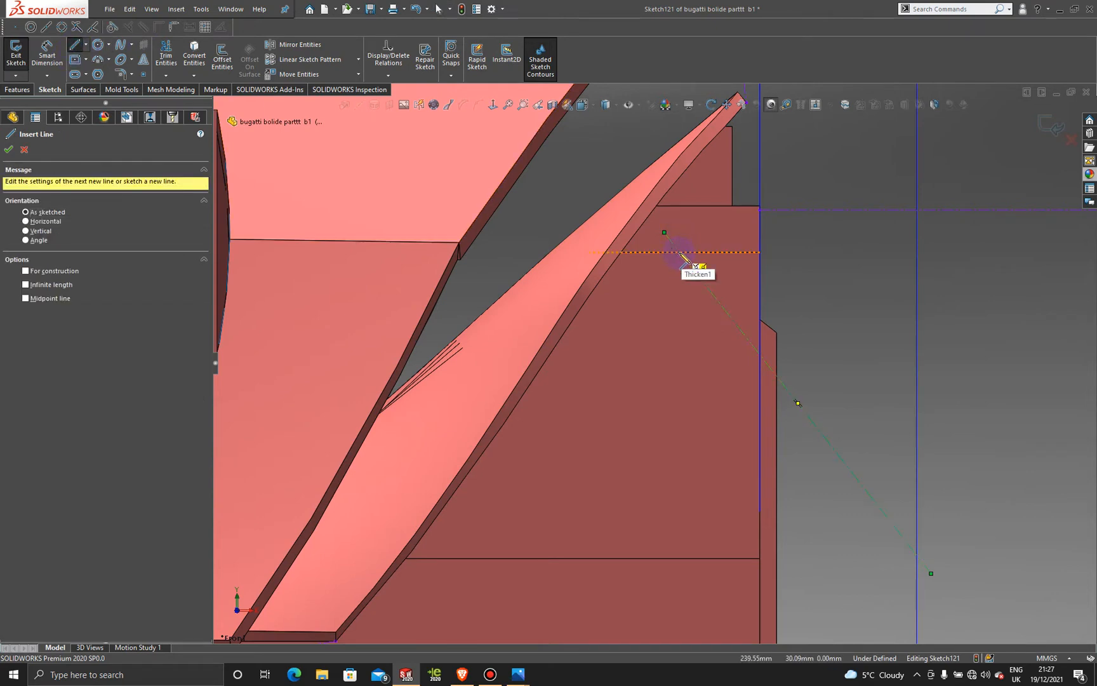
left_click(681, 252)
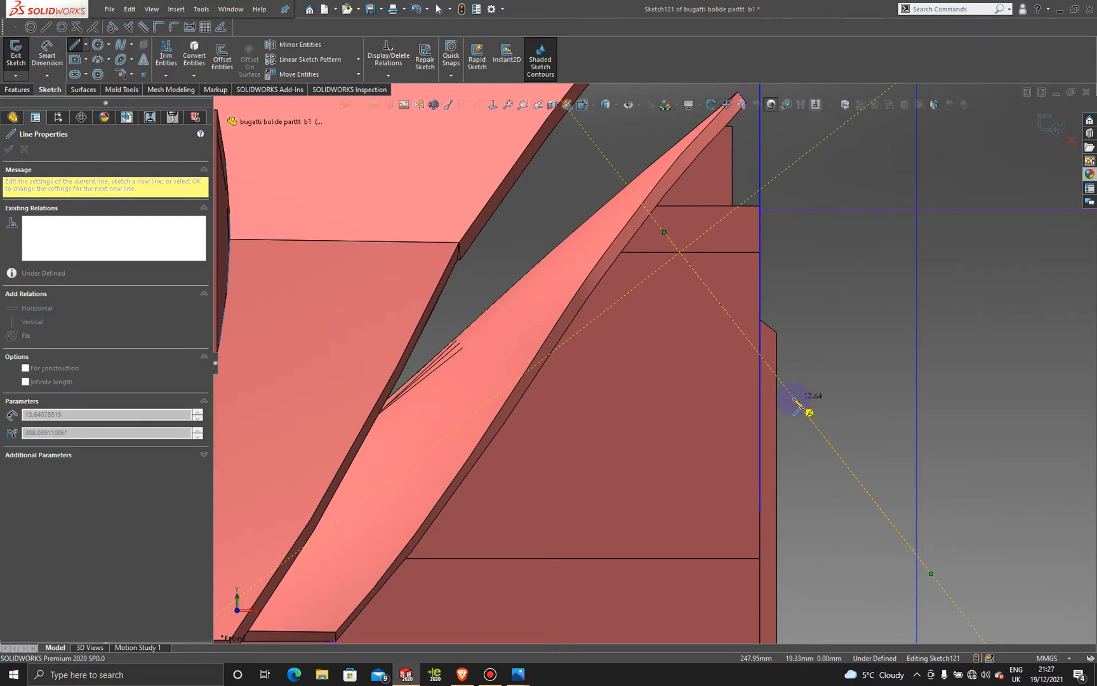
left_click(794, 398)
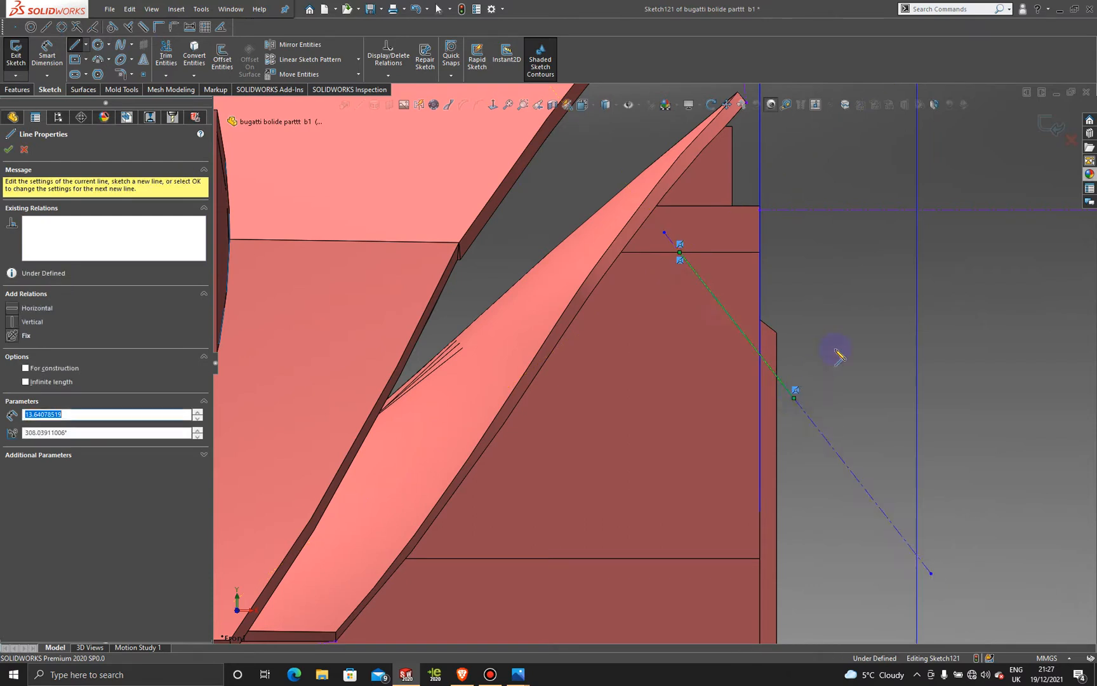
left_click(844, 261)
left_click(716, 225)
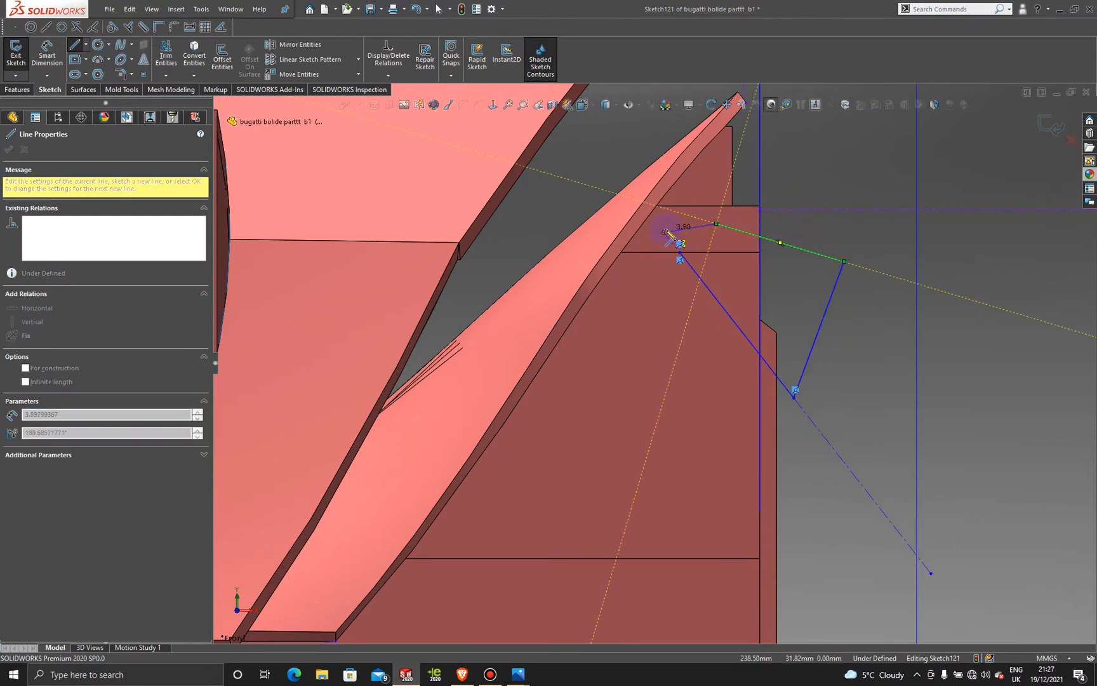
key("Escape")
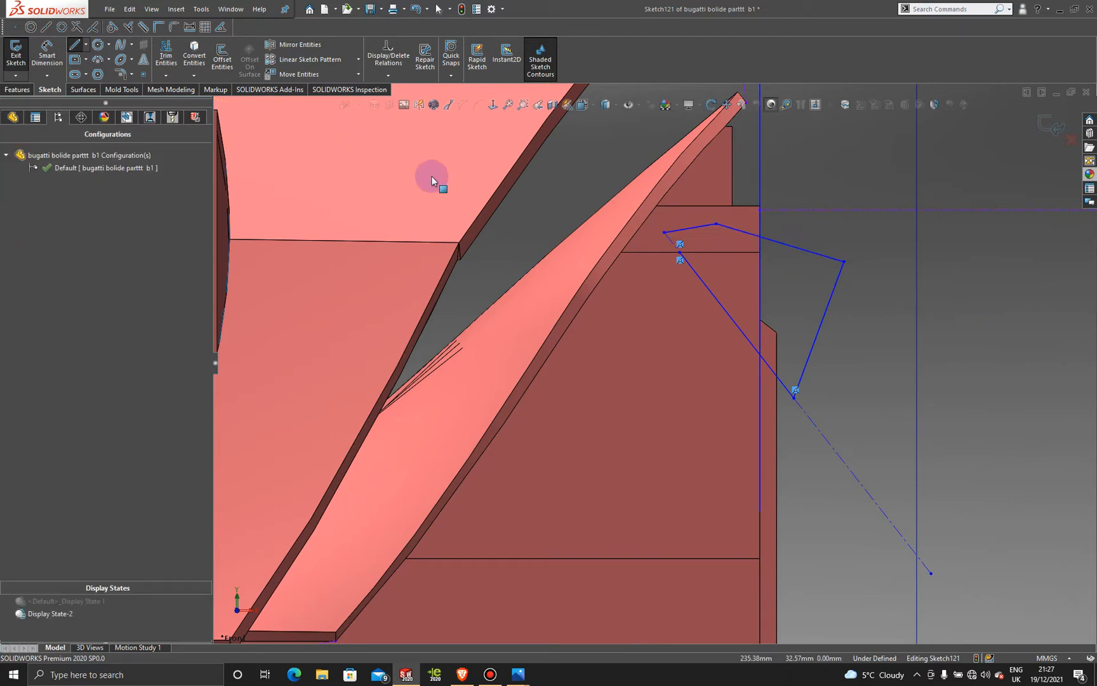
left_click(17, 90)
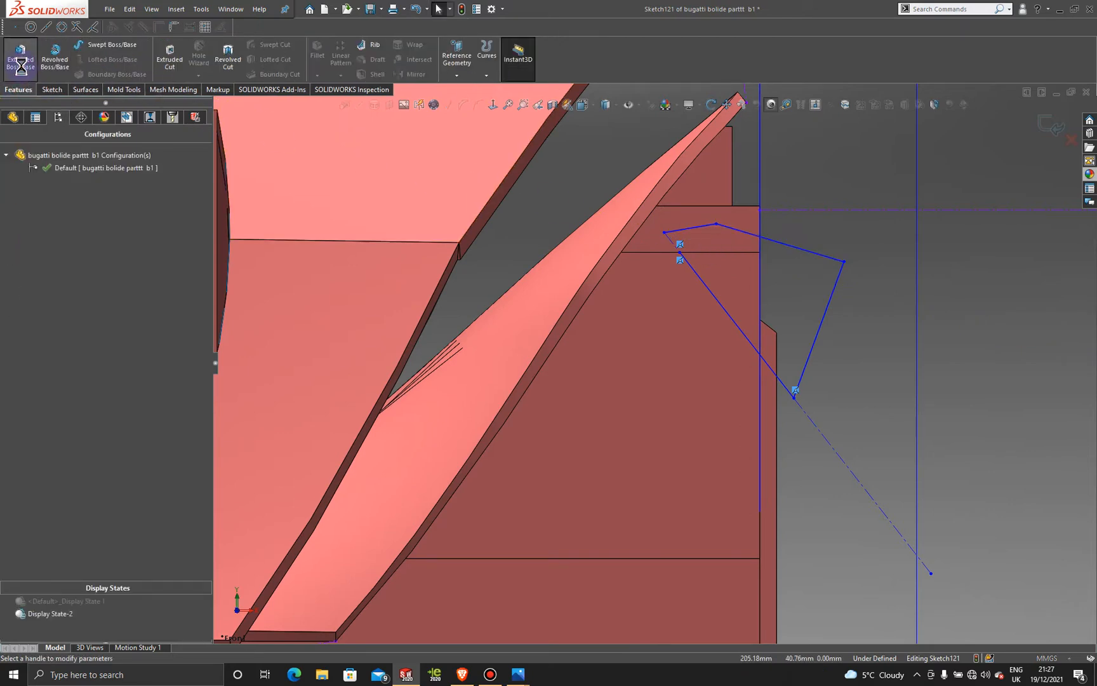
left_click(21, 63)
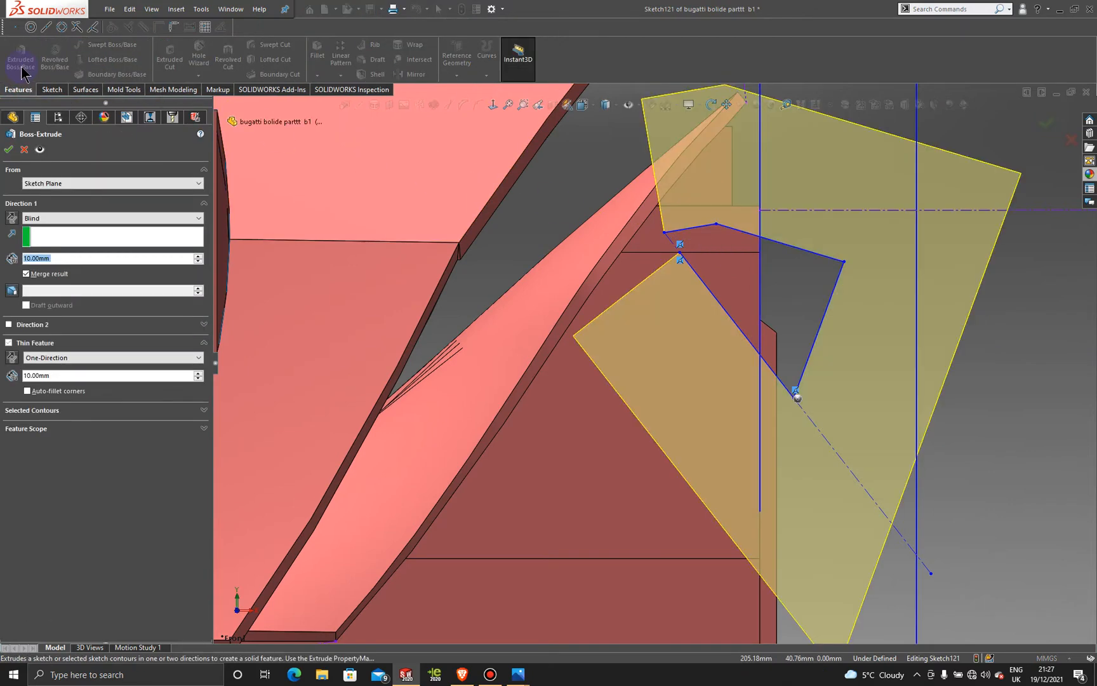
left_click(24, 150)
Step: Set up an extruded cut with the sketched region at the fin's upper rear corner as its contour
left_click(169, 55)
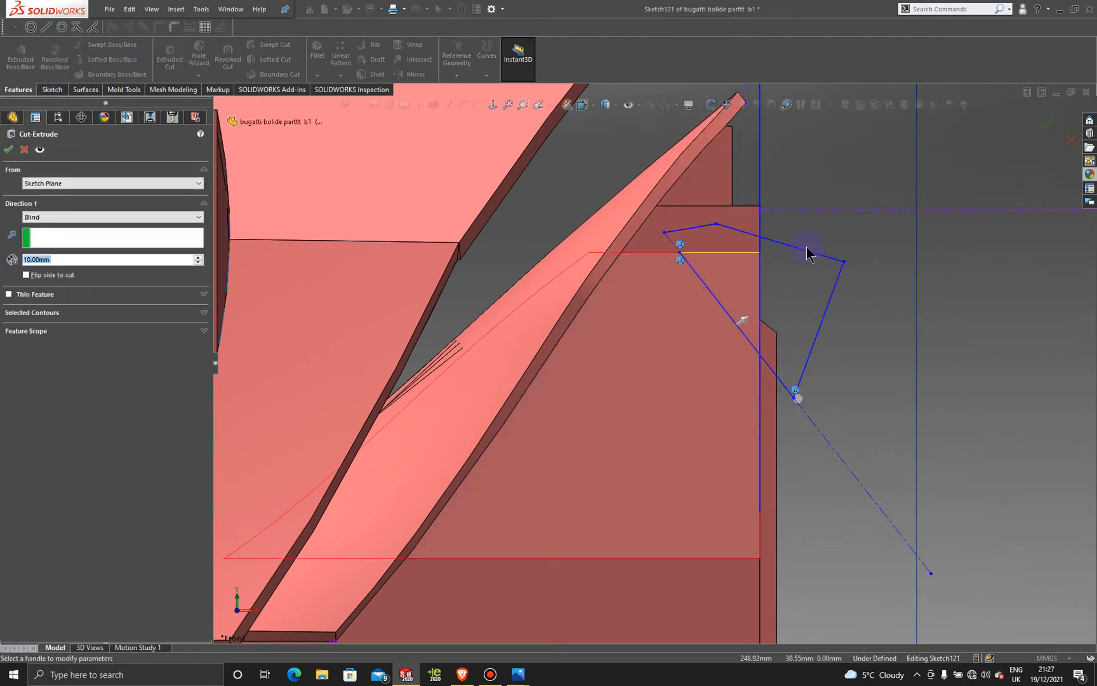
left_click(96, 313)
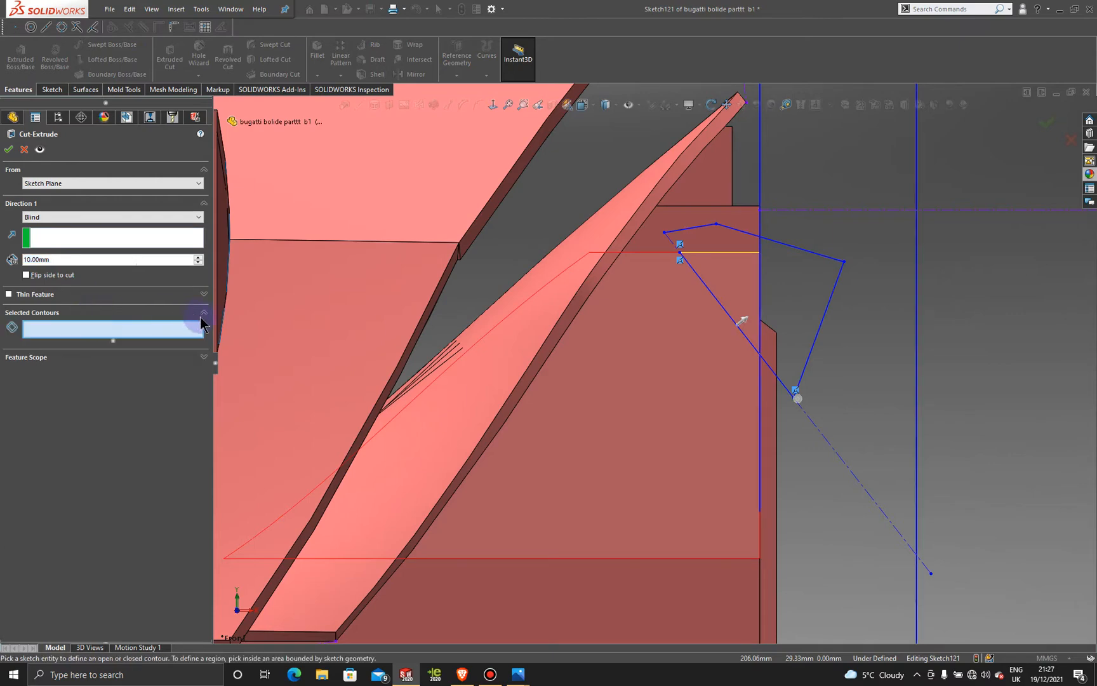
left_click(803, 262)
mouse_move(802, 263)
middle_mouse_down()
mouse_move(746, 278)
mouse_move(707, 322)
middle_mouse_up()
scroll(703, 324, "up", 5)
mouse_move(364, 377)
middle_mouse_down()
mouse_move(337, 381)
mouse_move(351, 380)
middle_mouse_up()
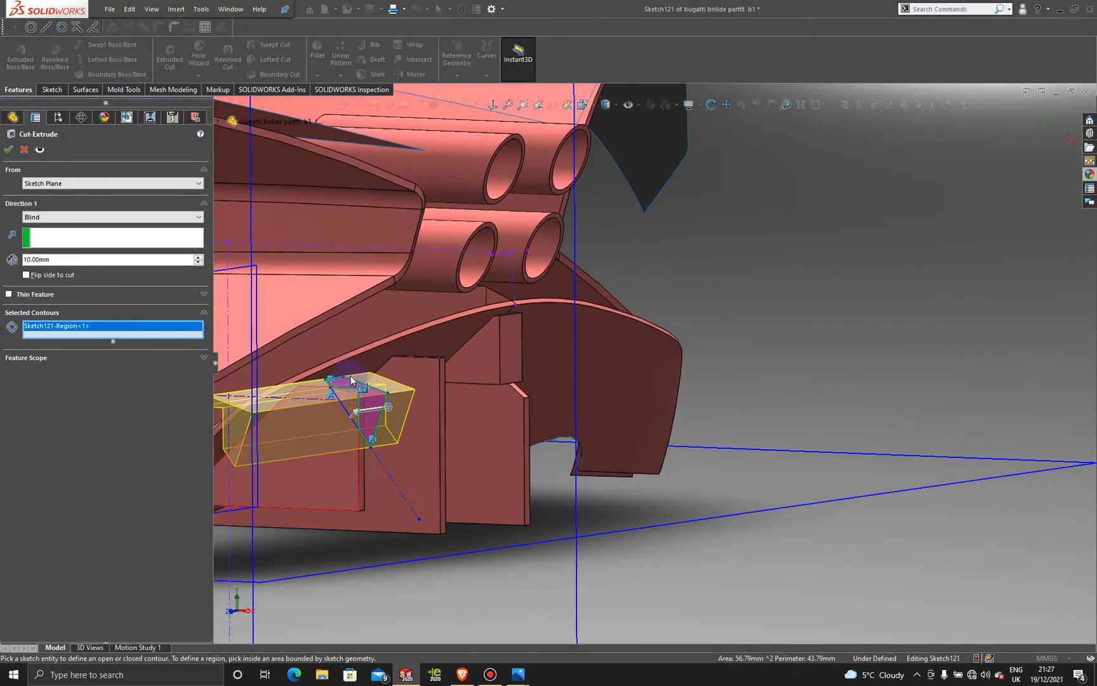
scroll(351, 380, "up", 3)
scroll(416, 395, "down", 5)
middle_click_drag(597, 381, 555, 380)
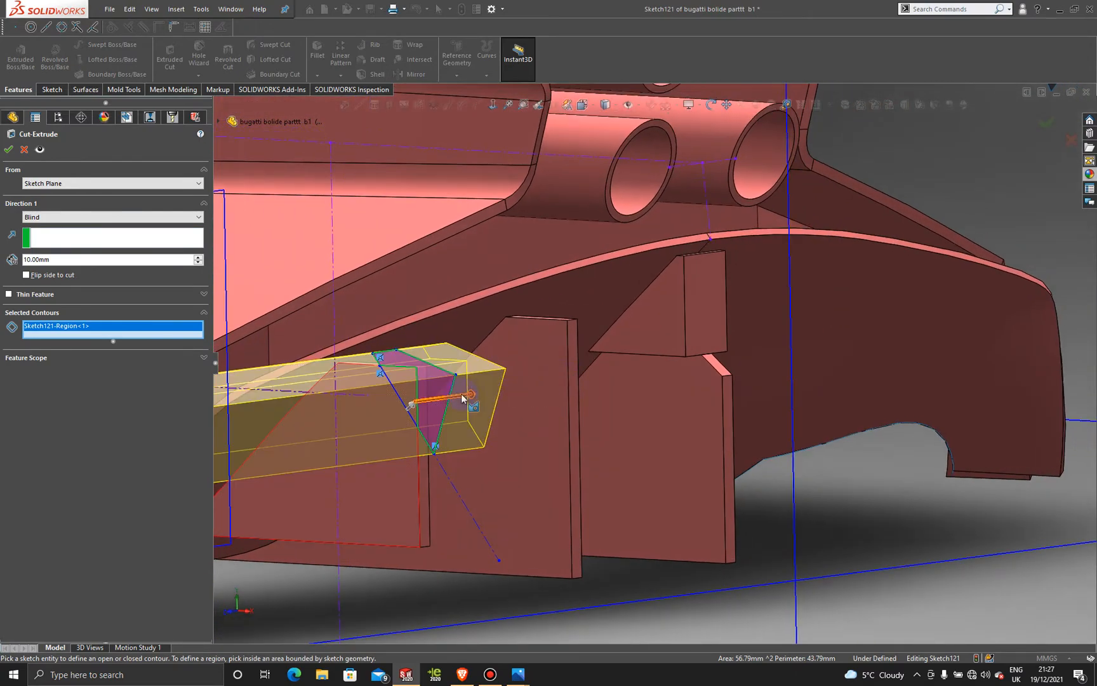
Step: Set the blind cut depth to 8 mm and try to apply the cut to the fin
left_click_drag(475, 394, 453, 399)
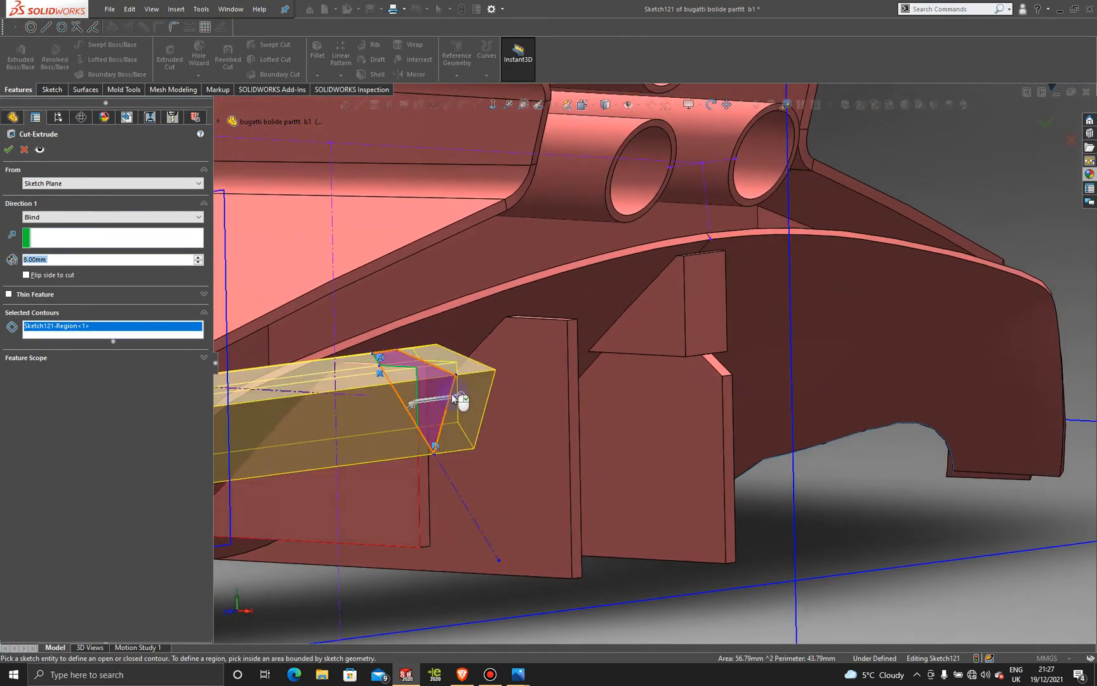
scroll(454, 399, "down", 5)
scroll(443, 390, "up", 7)
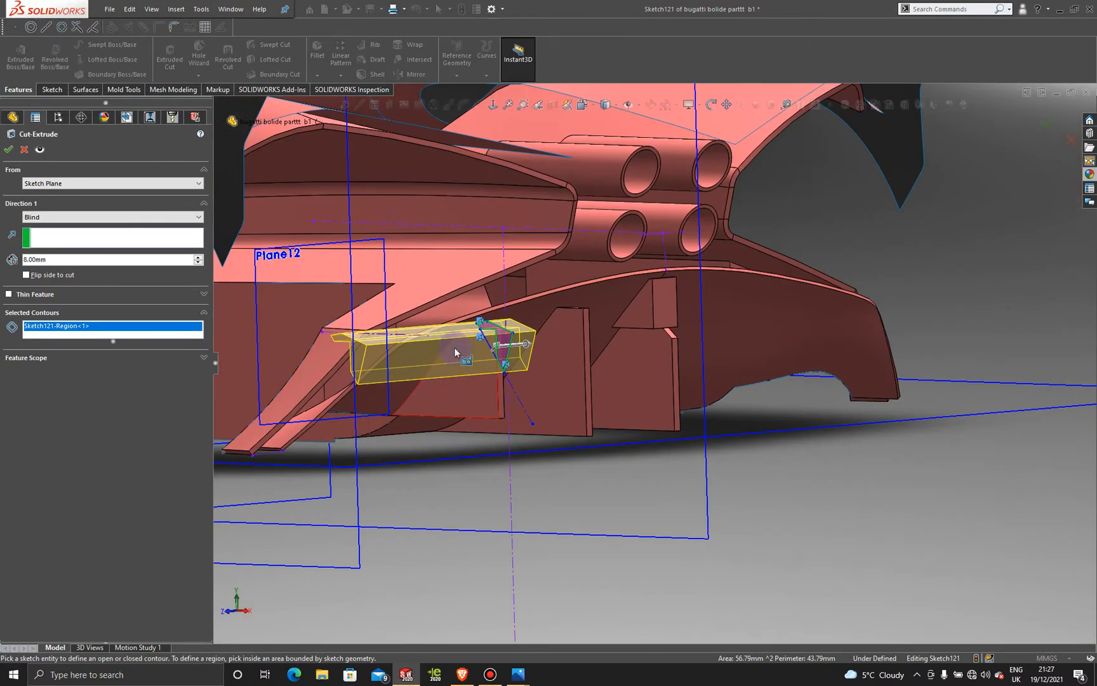
middle_click_drag(454, 349, 451, 384)
scroll(466, 523, "down", 5)
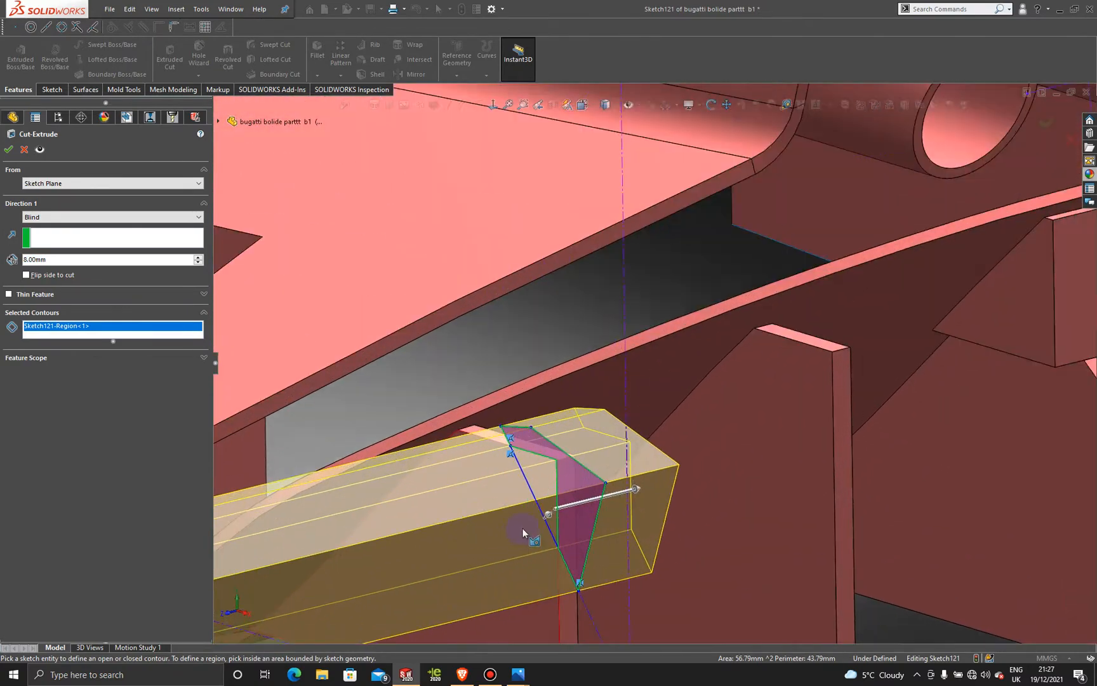
left_click(11, 150)
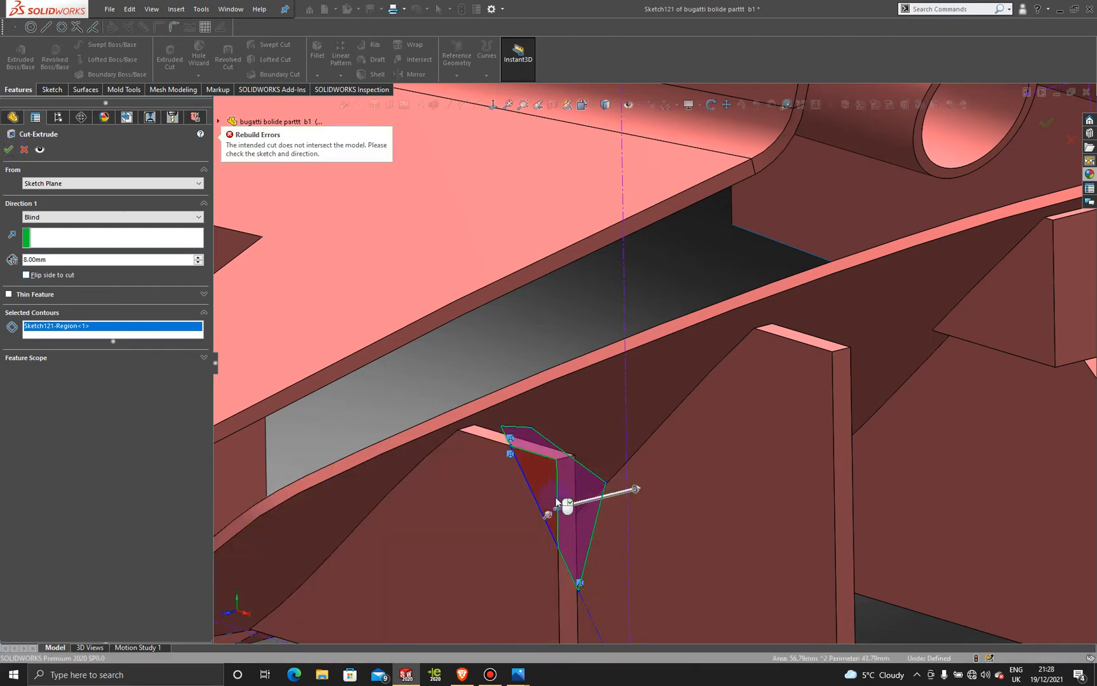
Step: Add the second sketch region covering the fin's upper rear corner to the contours and apply the 8 mm blind cut
scroll(565, 514, "up", 3)
scroll(648, 477, "down", 5)
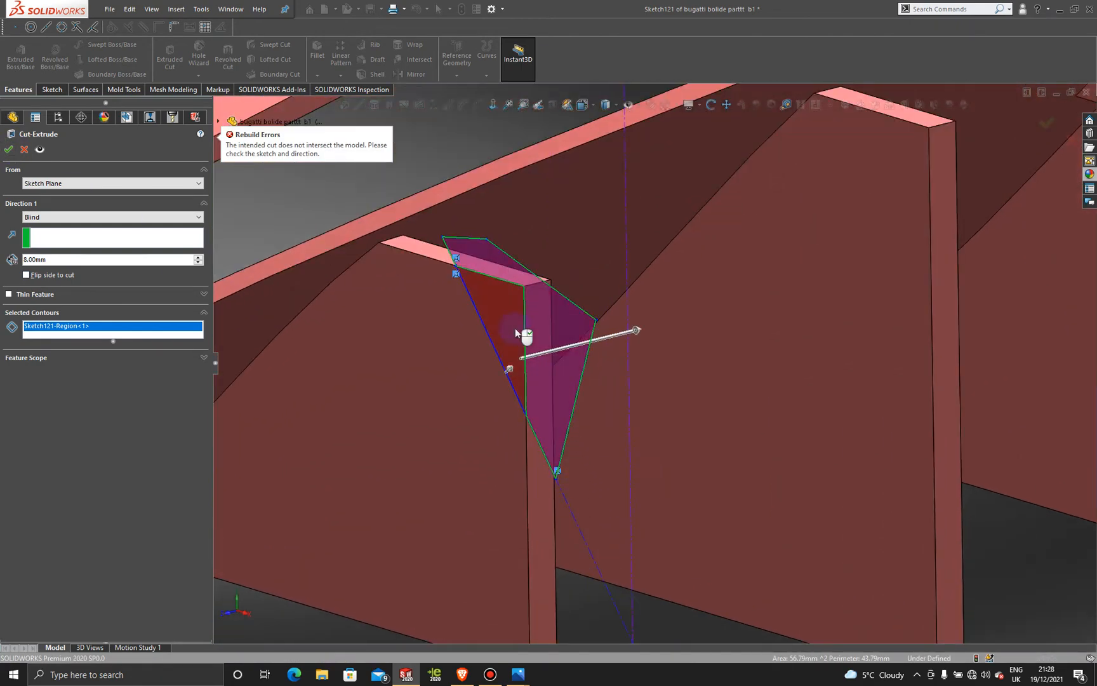
left_click(480, 320)
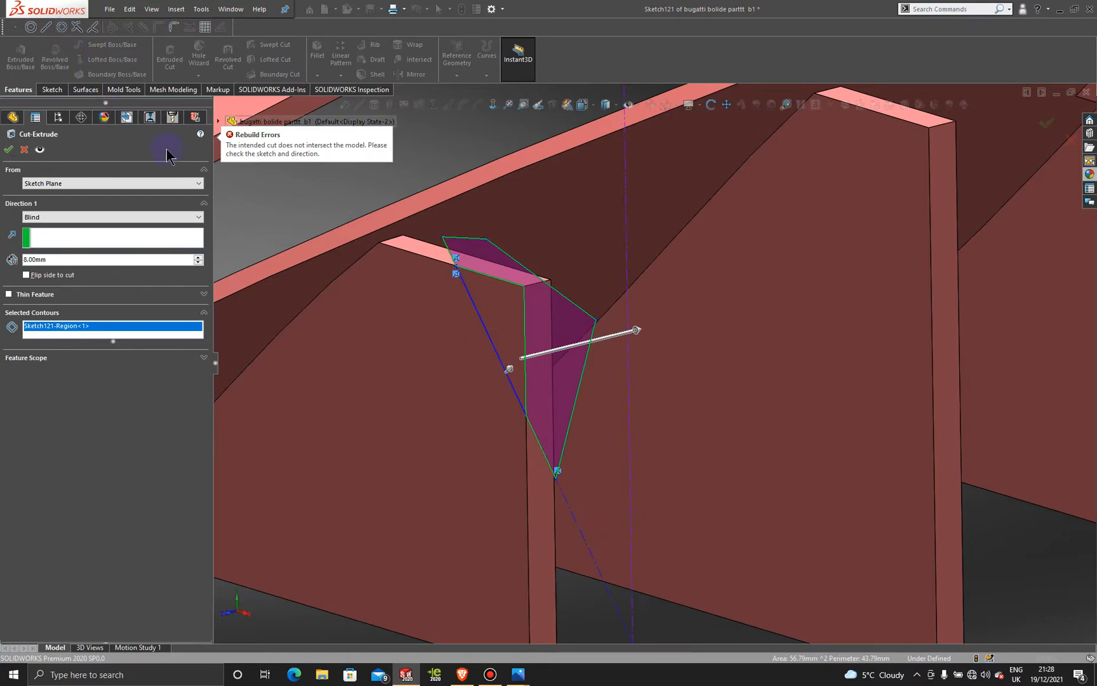
left_click(520, 318)
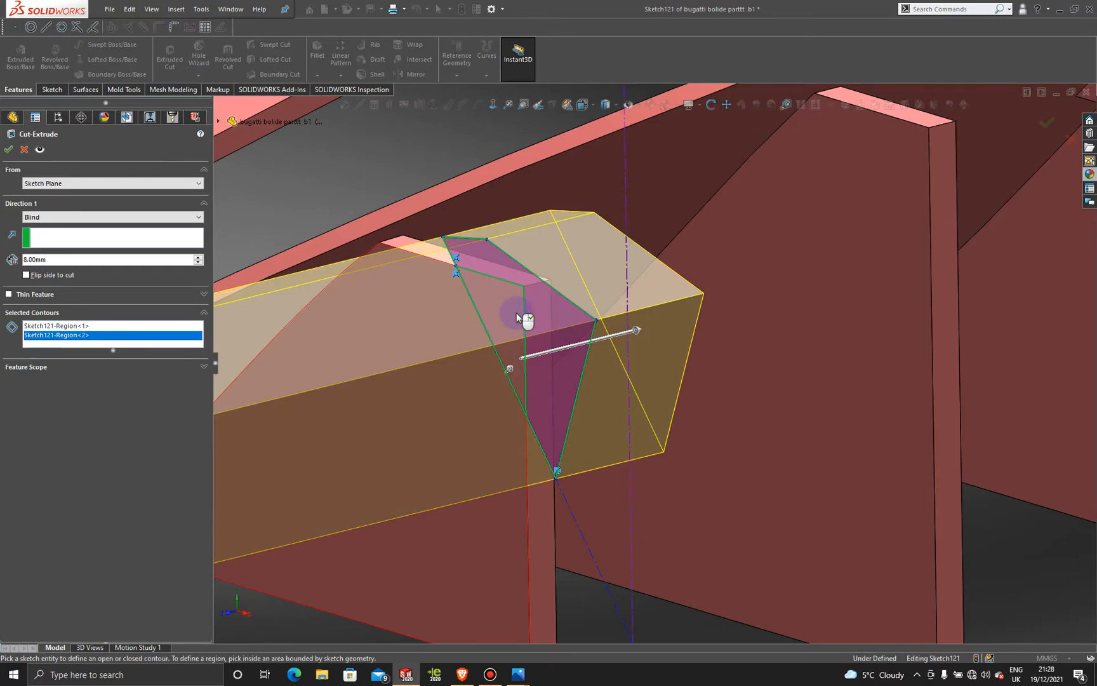
left_click(8, 149)
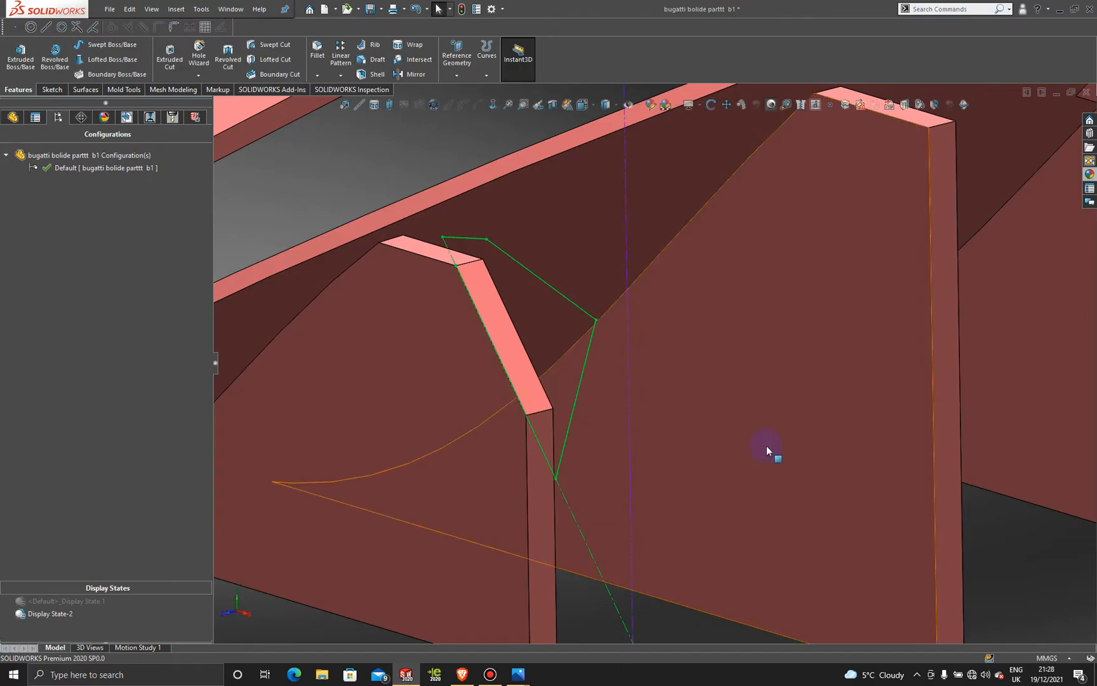
Step: Start a new sketch on the side face of the outermost diffuser fin
scroll(769, 443, "up", 5)
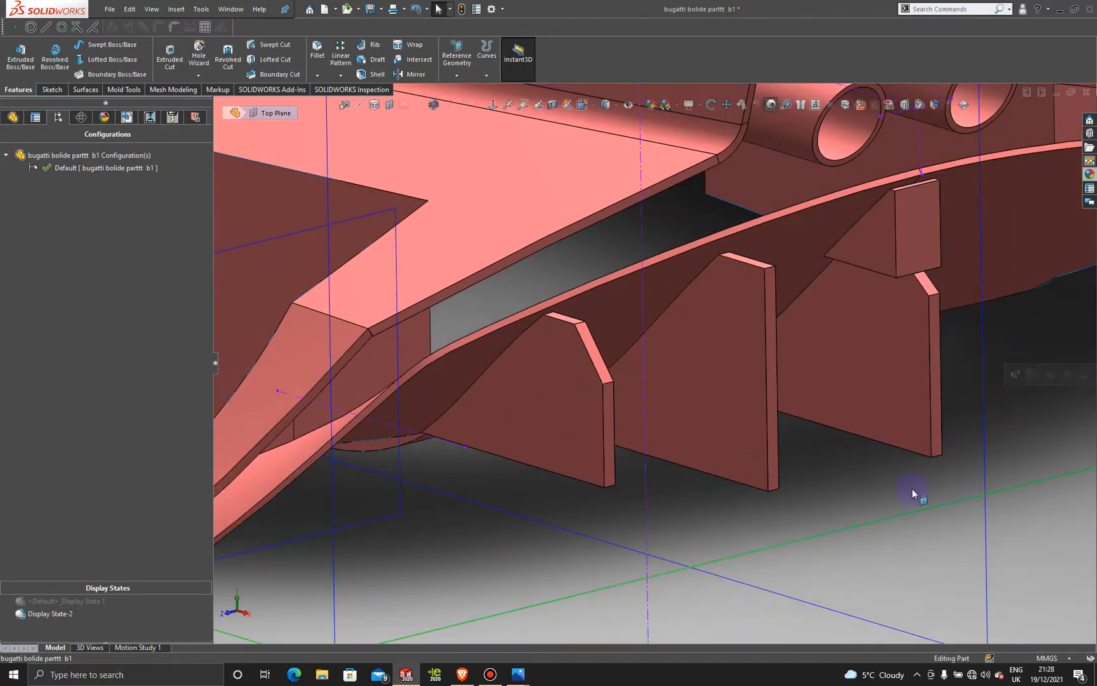
scroll(743, 479, "up", 3)
middle_click_drag(704, 433, 737, 360)
scroll(768, 348, "down", 5)
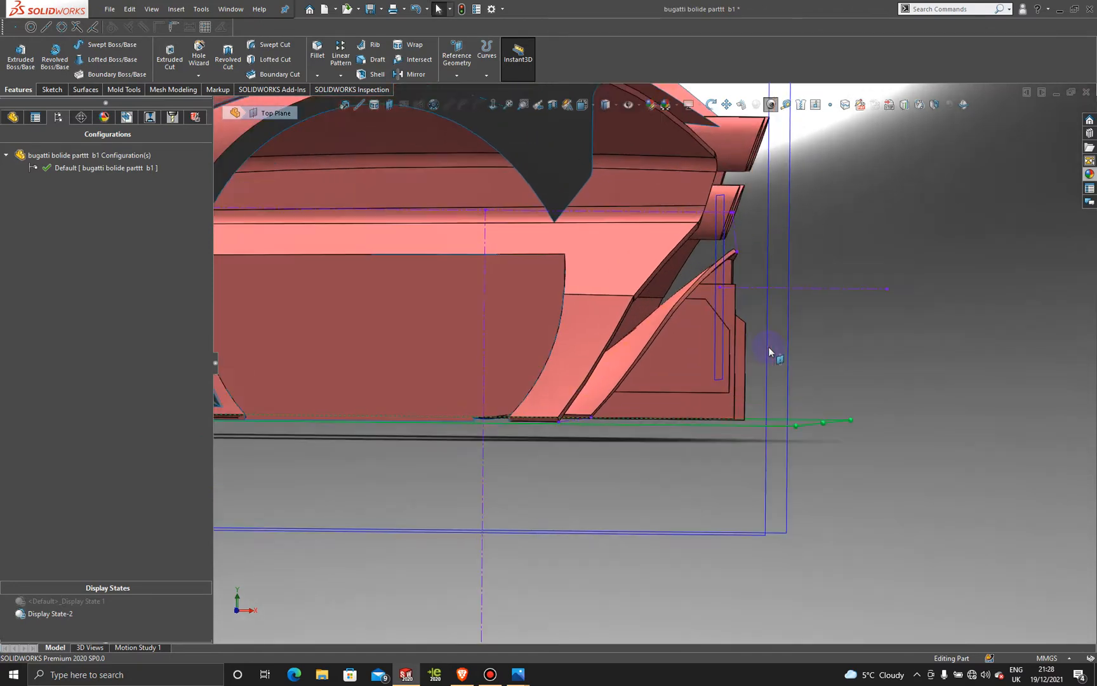
left_click(678, 366)
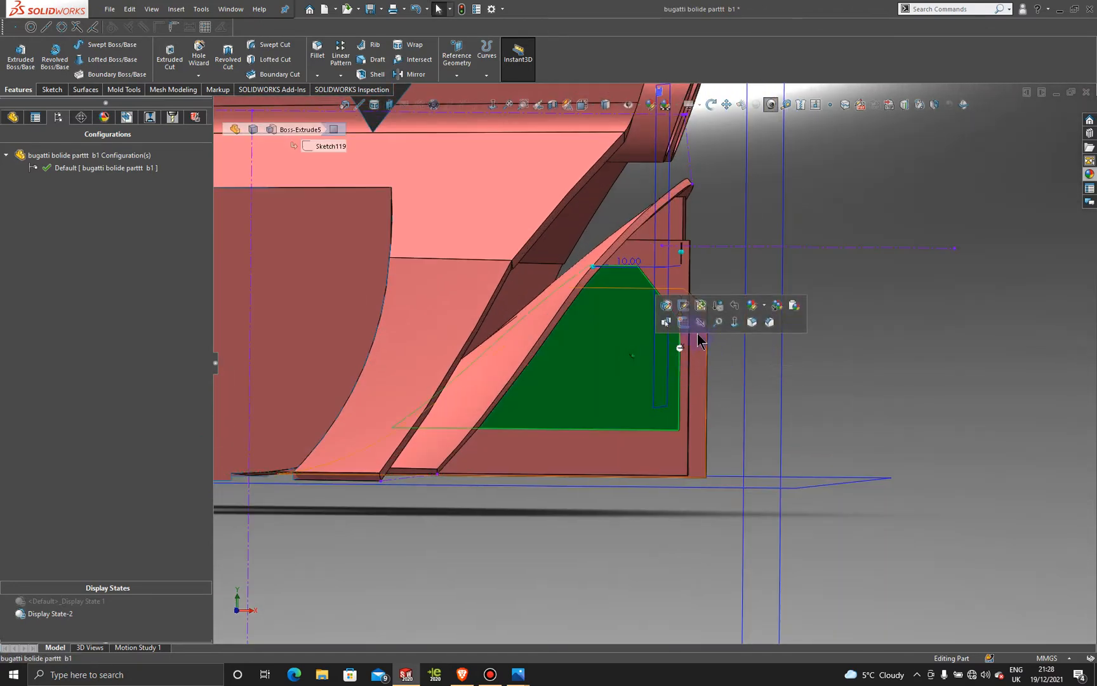
left_click(686, 322)
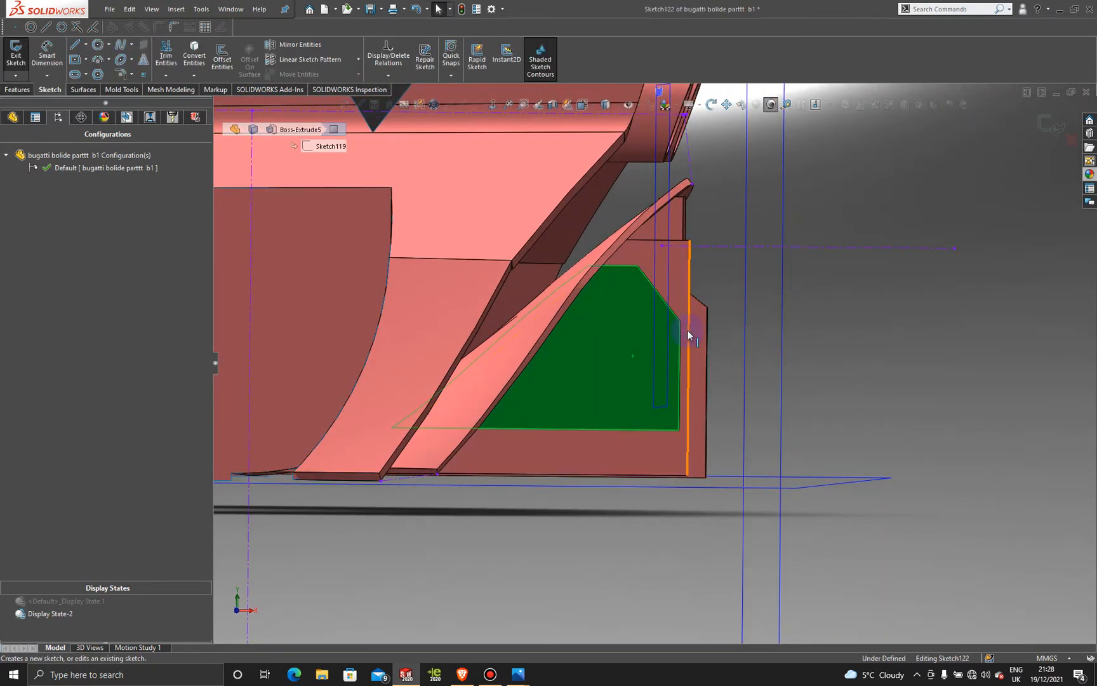
Step: Sketch a closed four-line profile around the fin's rear edge, with a vertical inner line starting on the chamfered corner edge
left_click(78, 47)
scroll(660, 337, "down", 4)
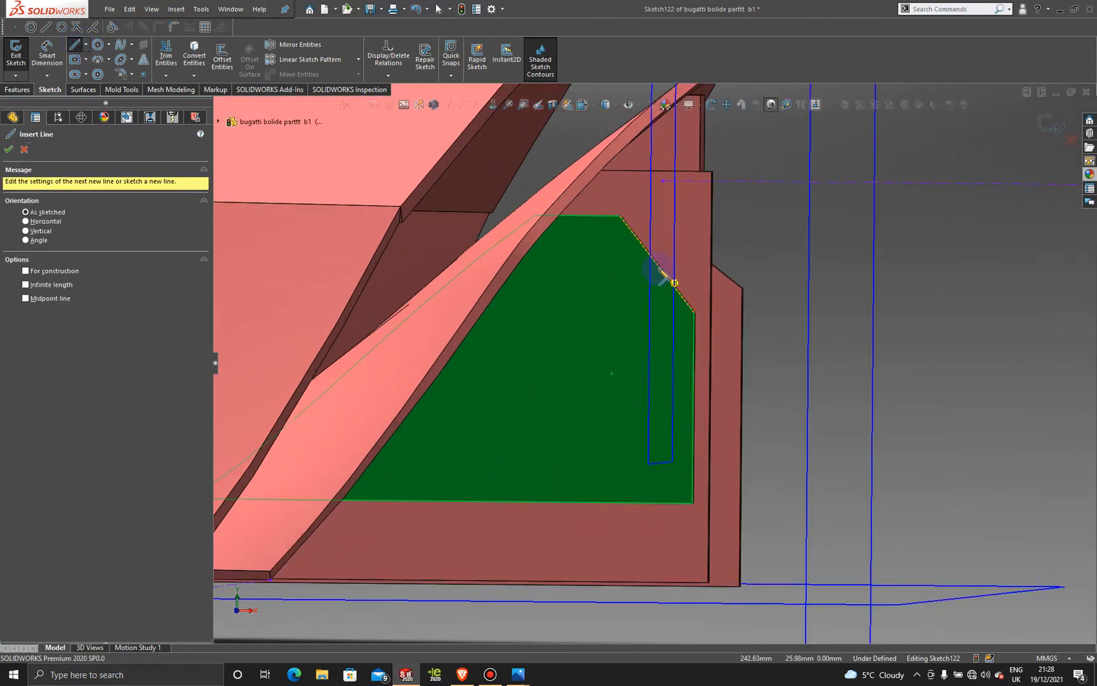
left_click(657, 265)
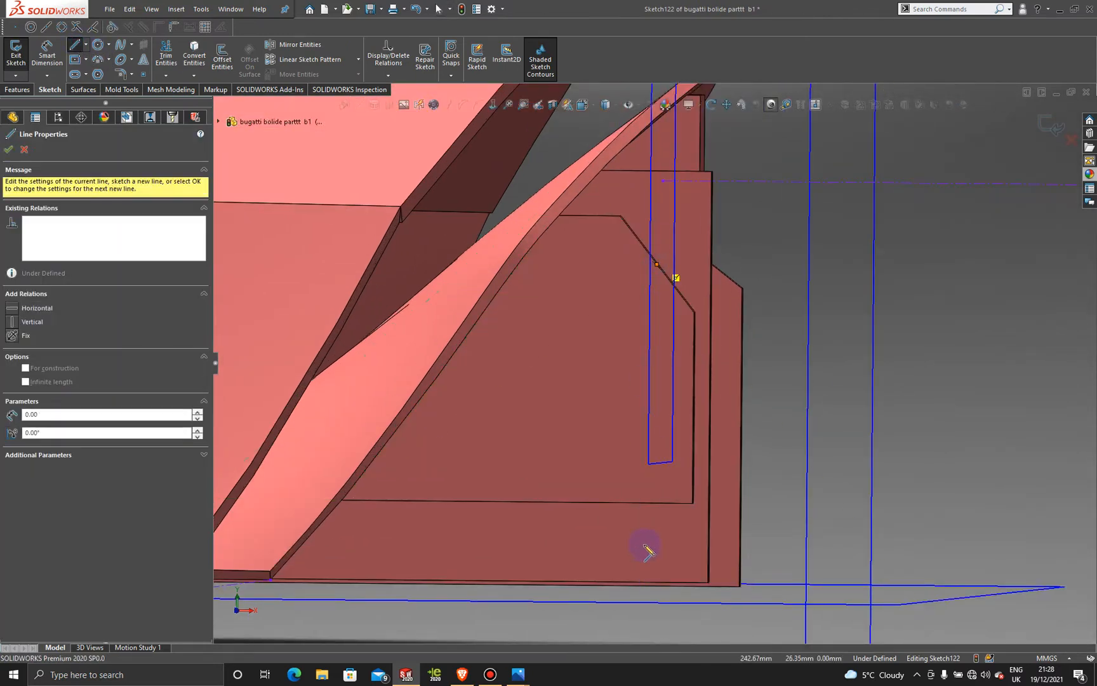
left_click(655, 543)
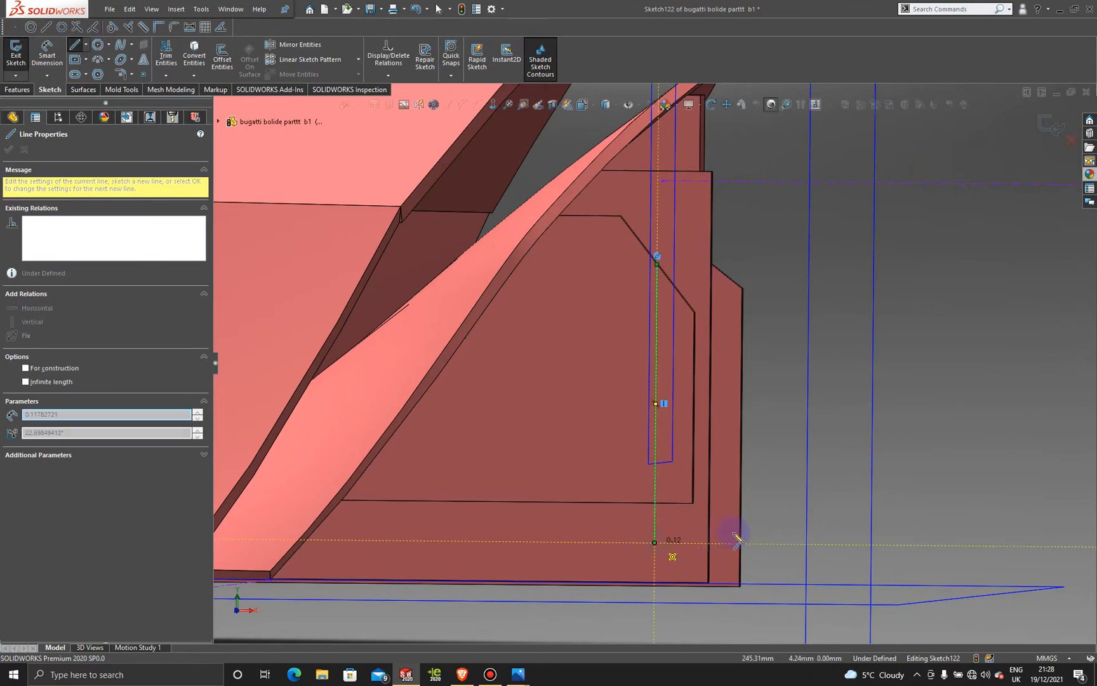
left_click(760, 522)
left_click(775, 217)
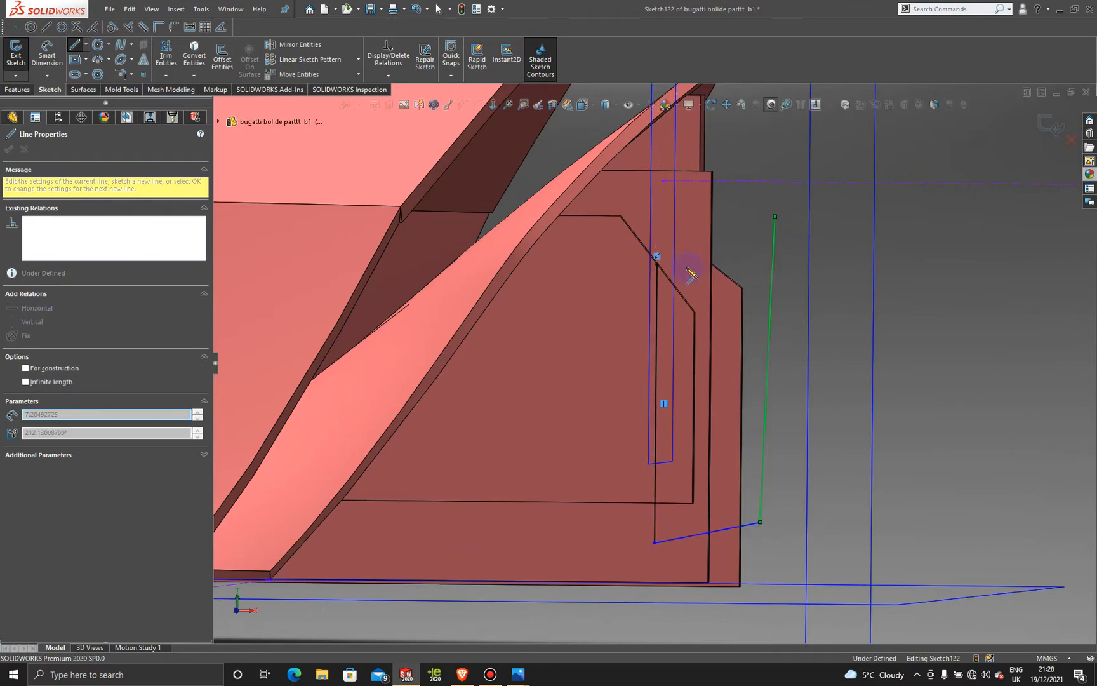
left_click(657, 263)
key("Escape")
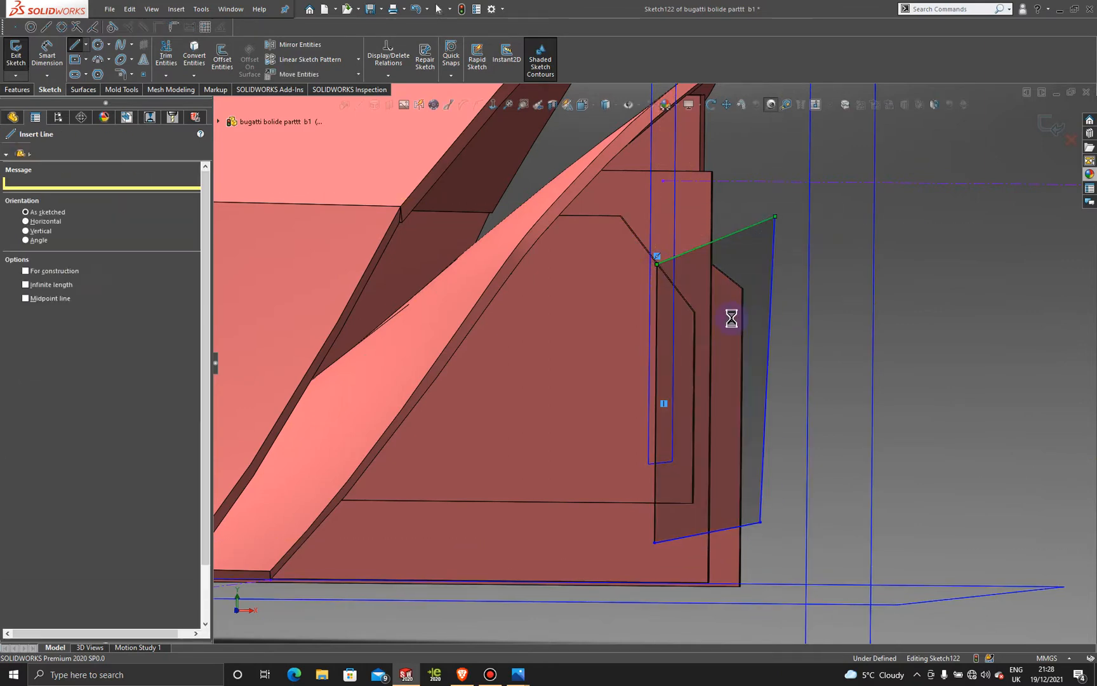
Step: Cut the rear strip off the outermost fin with a blind extruded cut 8 mm deep
left_click(15, 89)
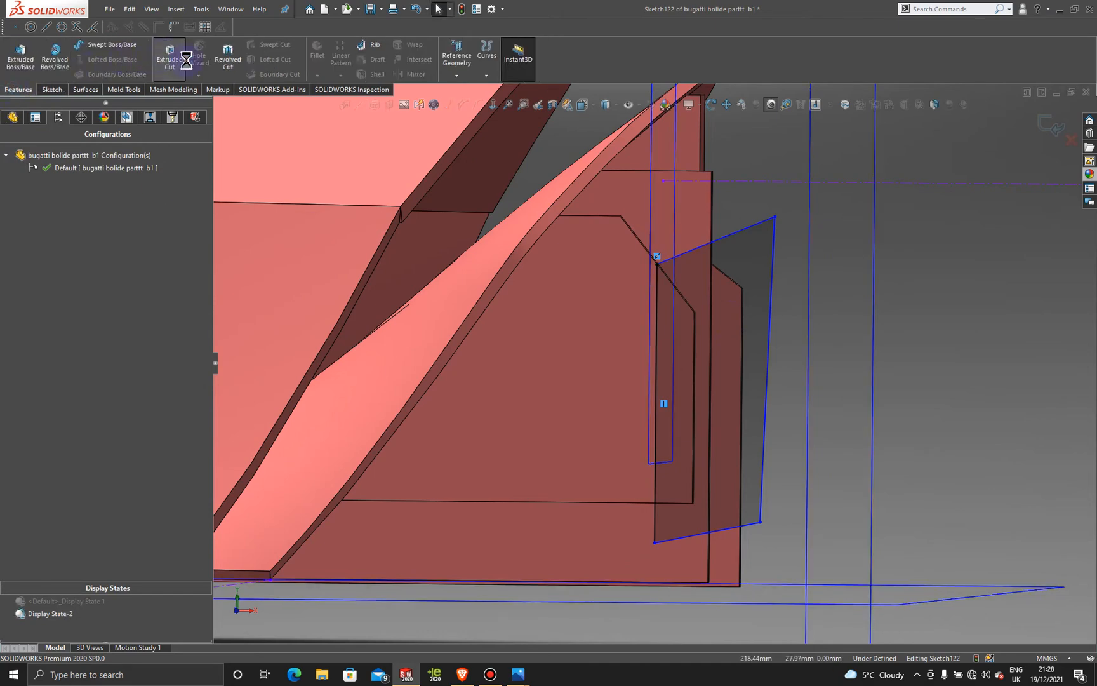
left_click(169, 57)
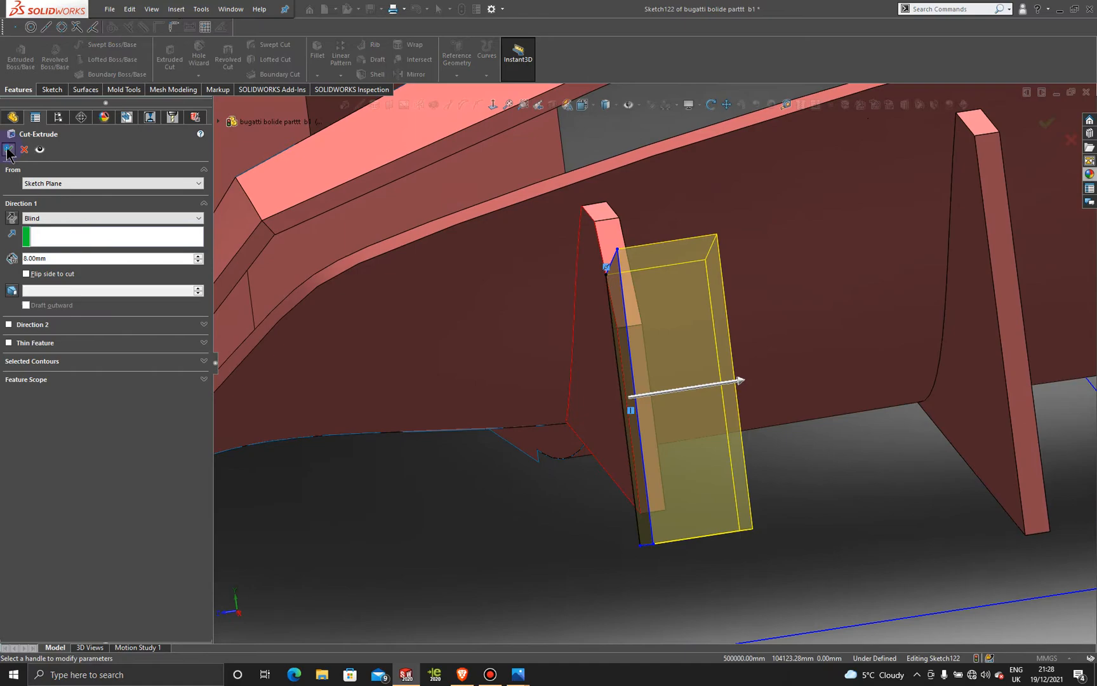
left_click(9, 151)
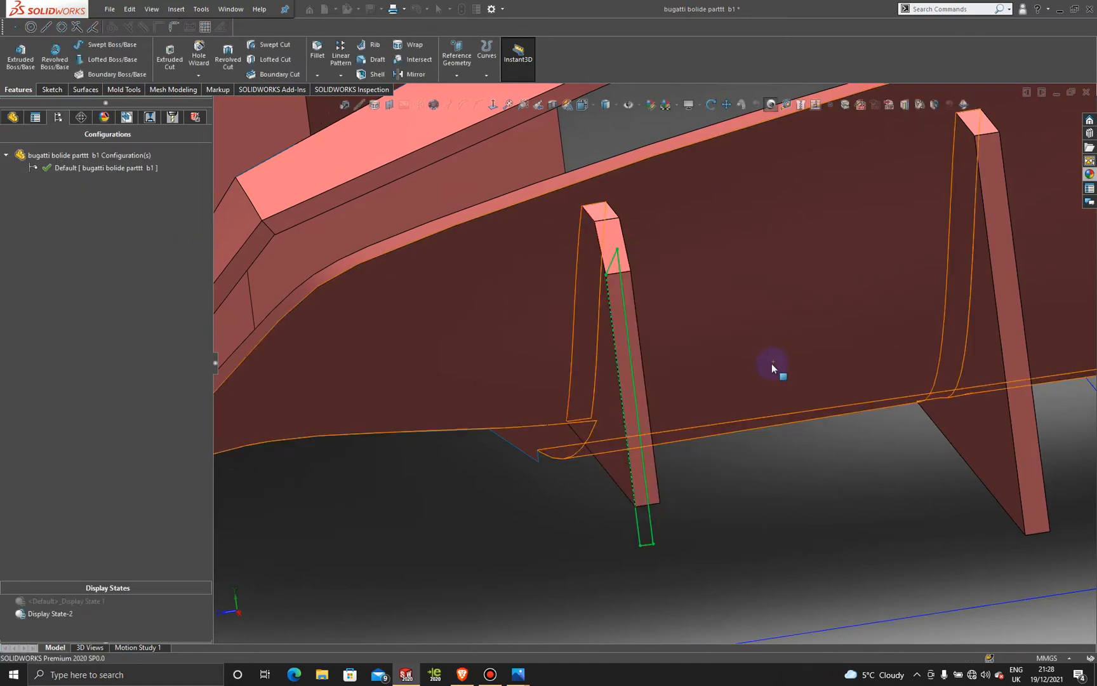
Step: Start another sketch on the outermost fin's side face and orient the model to the front view
scroll(771, 363, "up", 5)
left_click(692, 497)
middle_click_drag(688, 440, 757, 377)
scroll(798, 327, "up", 5)
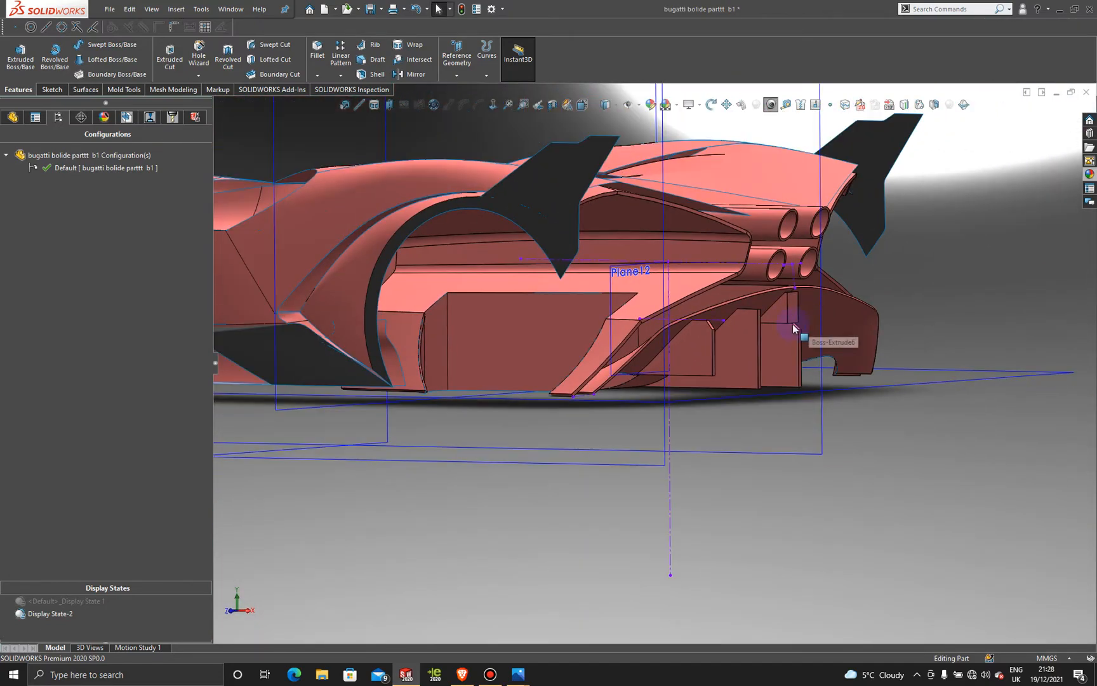
scroll(747, 361, "down", 6)
middle_click_drag(654, 386, 686, 342)
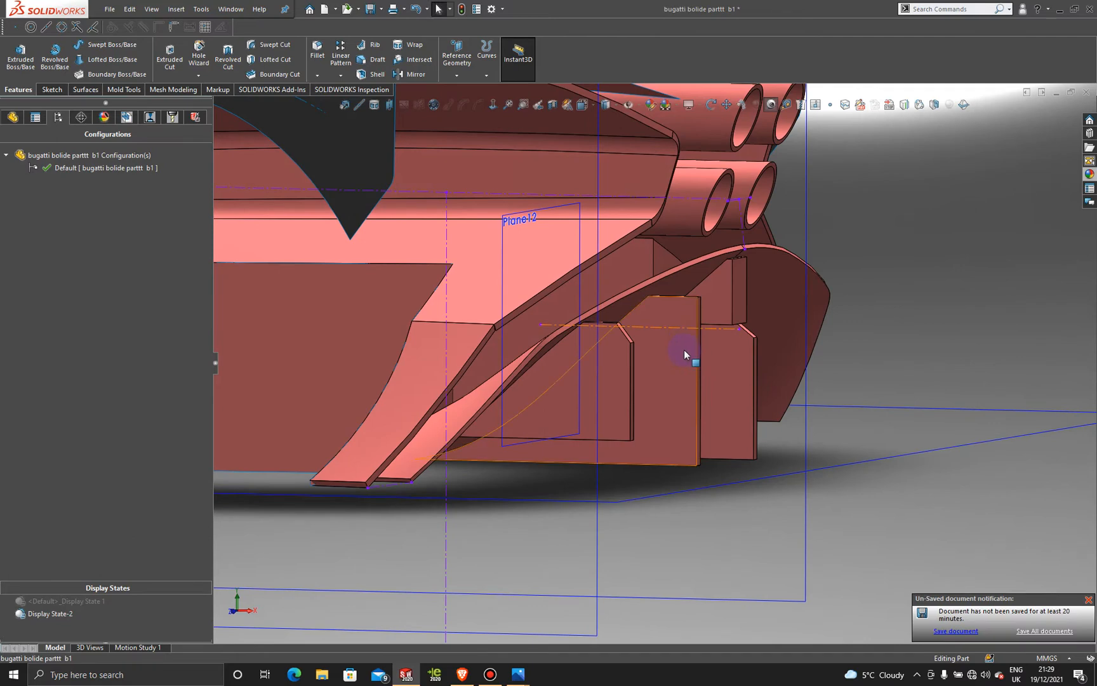
left_click(613, 413)
left_click(663, 380)
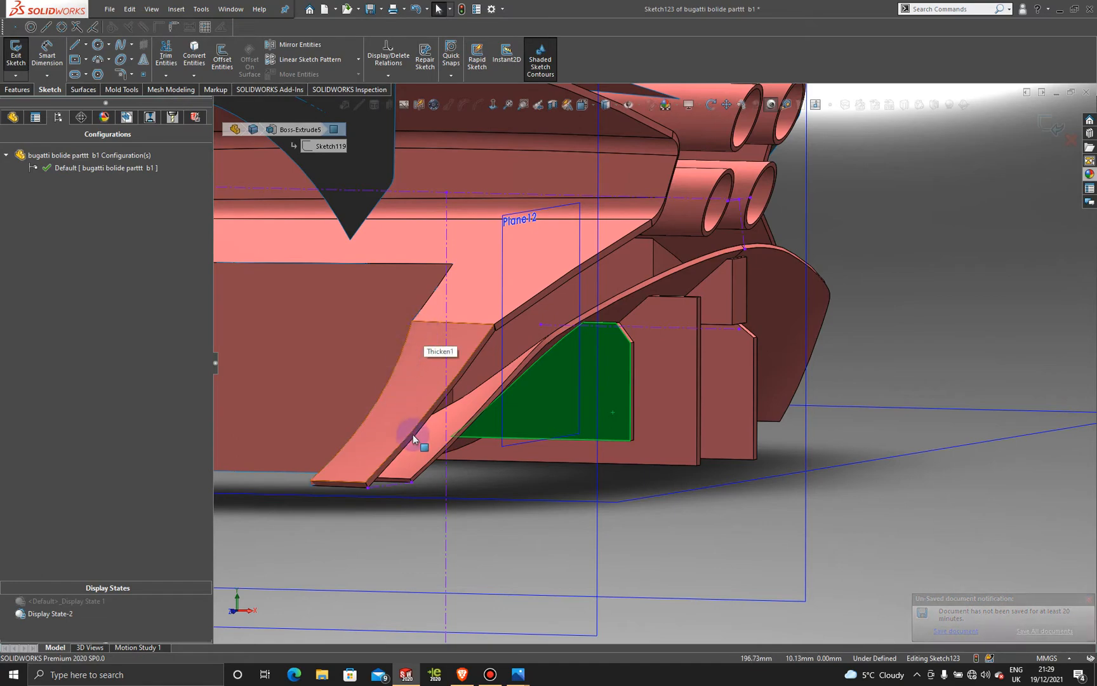
key("ctrl+1")
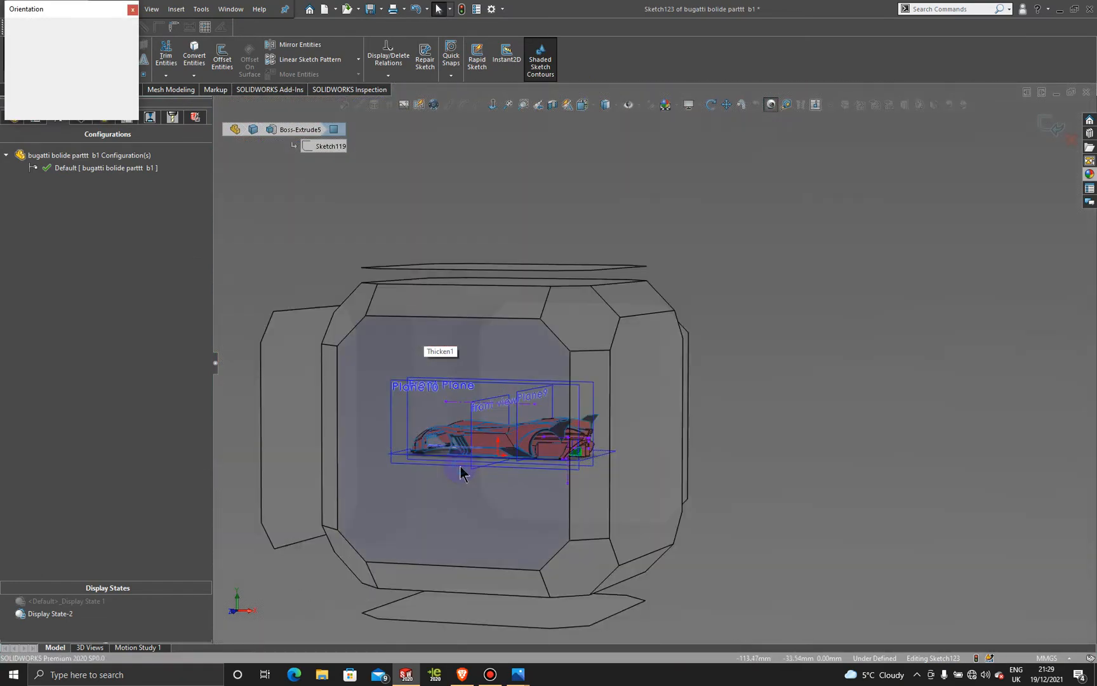
scroll(887, 419, "down", 10)
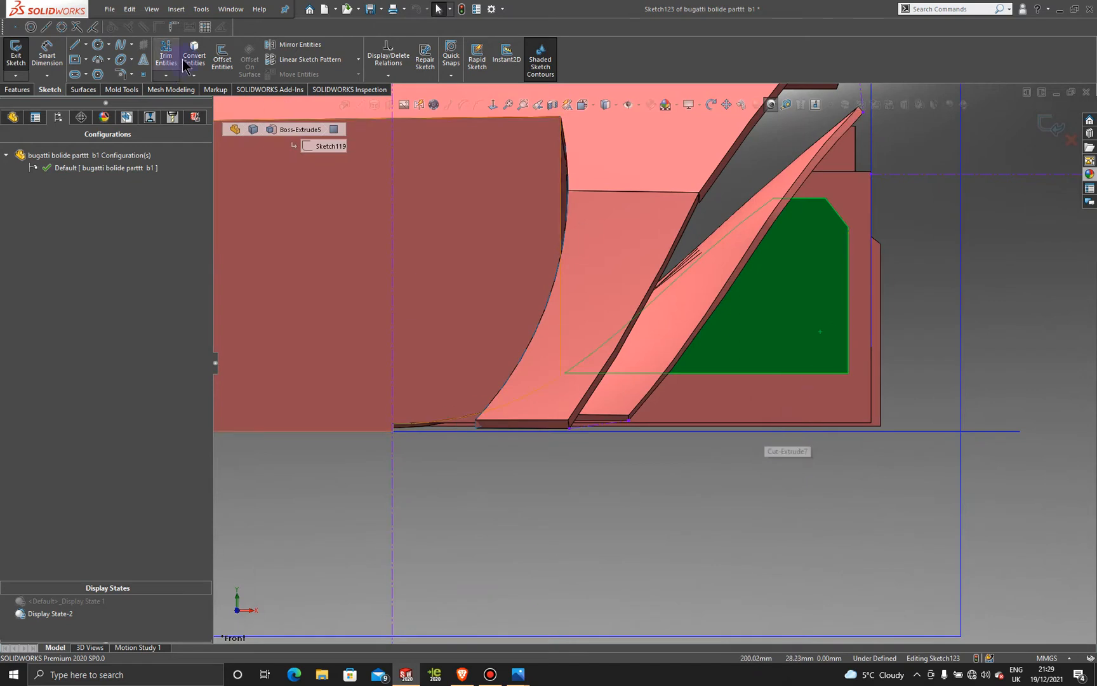
Step: Sketch a closed four-line profile around the fin's lower rear corner, with its diagonal edge about 9.7 mm long at 225°
left_click(75, 44)
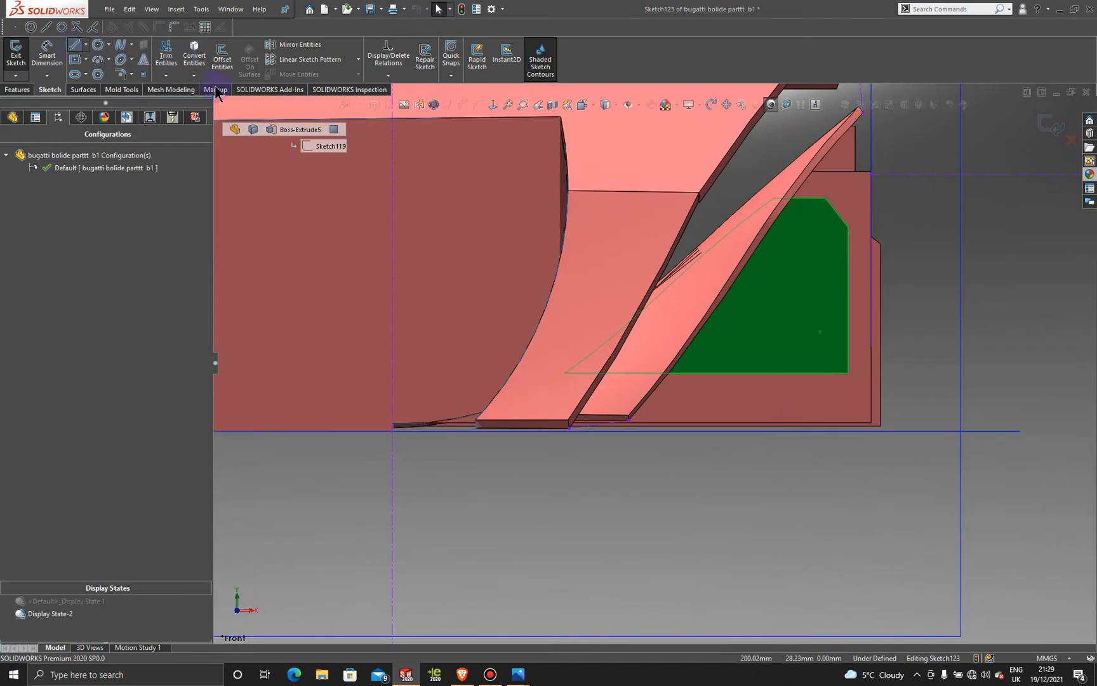
left_click(849, 321)
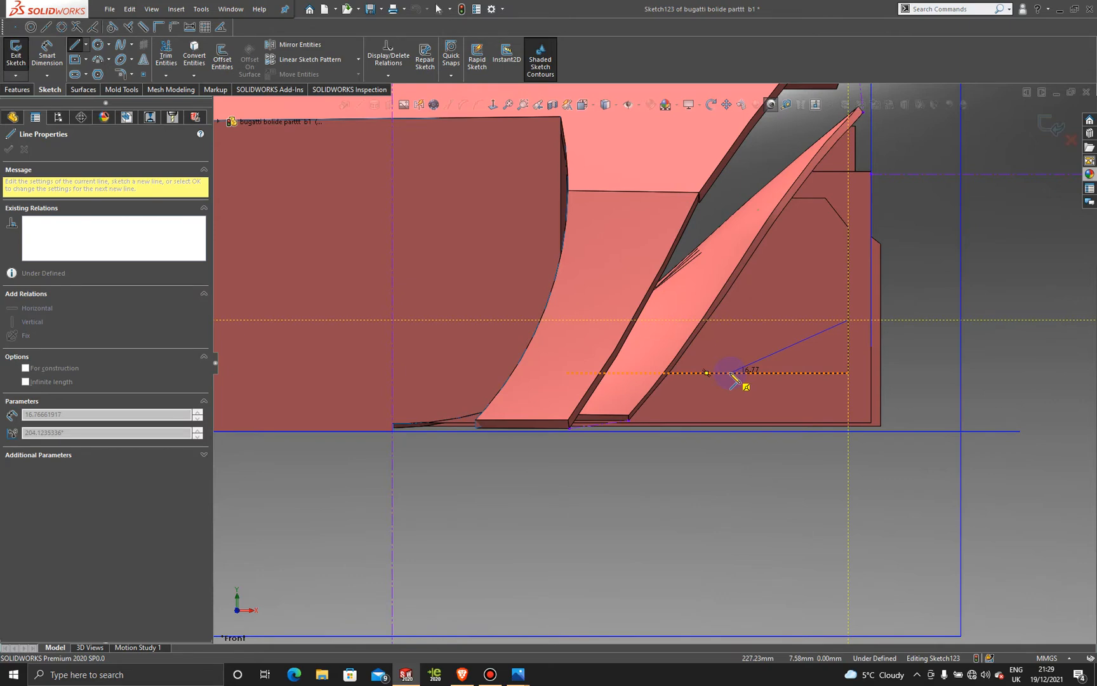
left_click(795, 373)
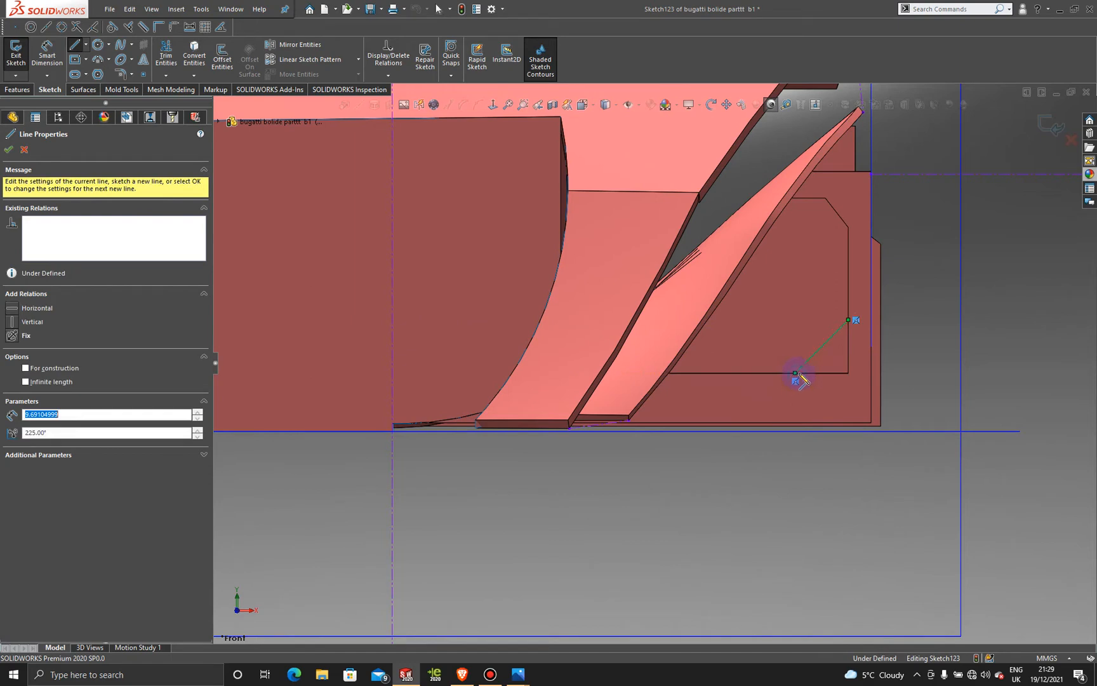
left_click(839, 397)
left_click(862, 372)
left_click(848, 320)
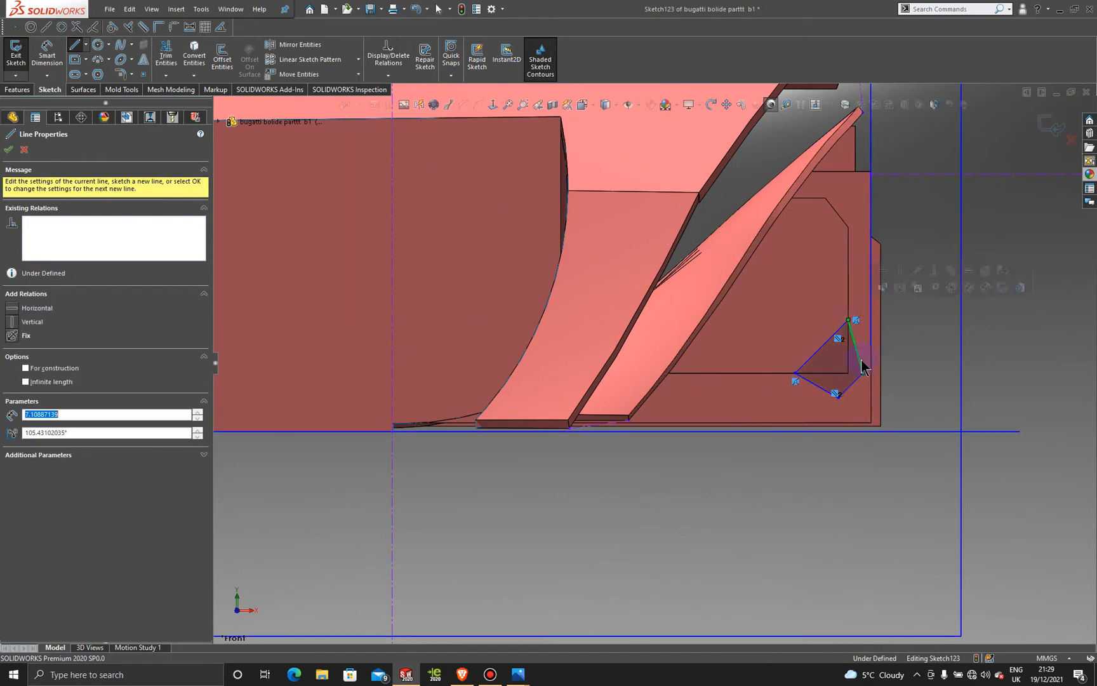
Step: Trim the outermost fin's lower rear corner with a blind extruded cut 8 mm deep
left_click(18, 90)
left_click(166, 62)
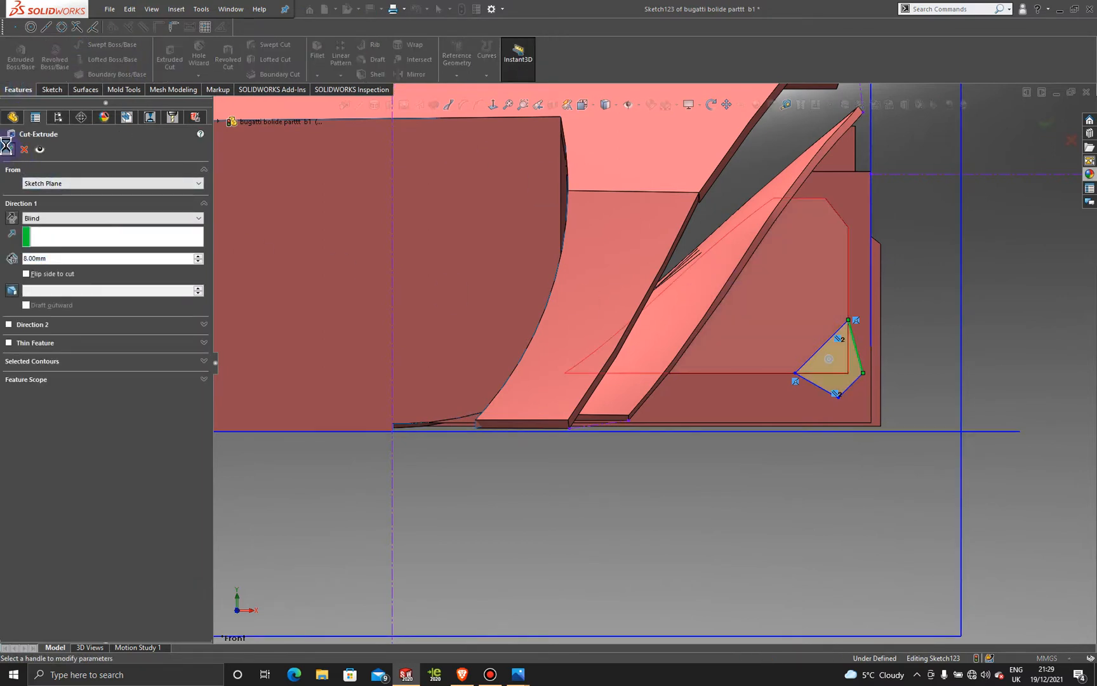
left_click(8, 148)
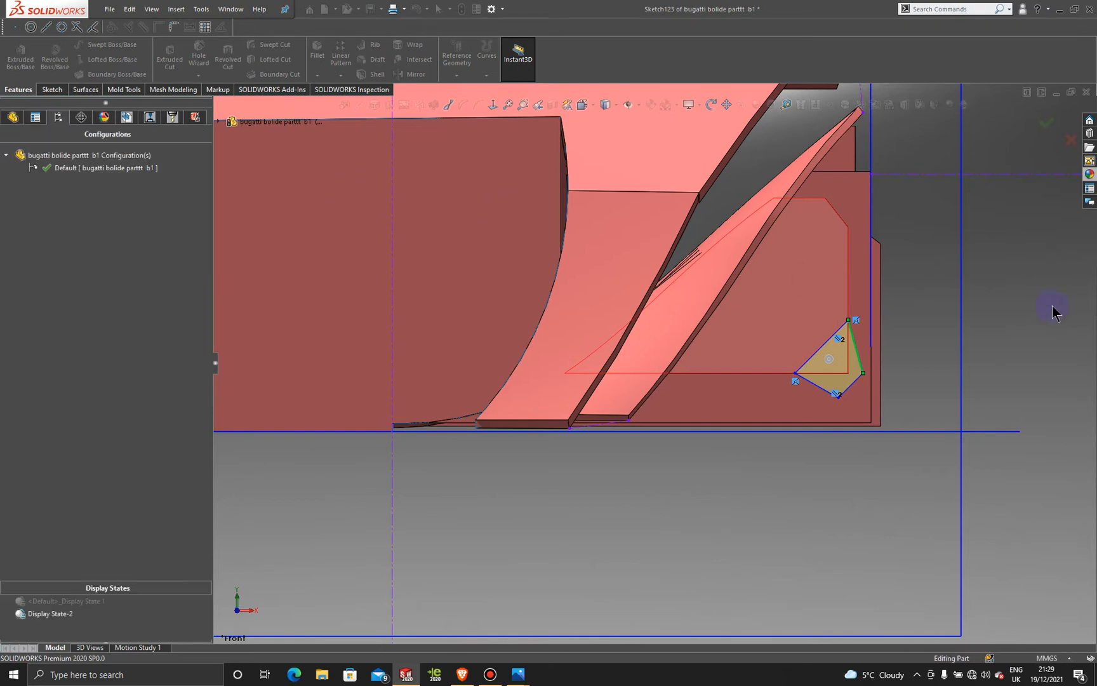
Step: Examine the trimmed rear edge and corners of the outermost fin against the neighbouring diffuser fins
key("f")
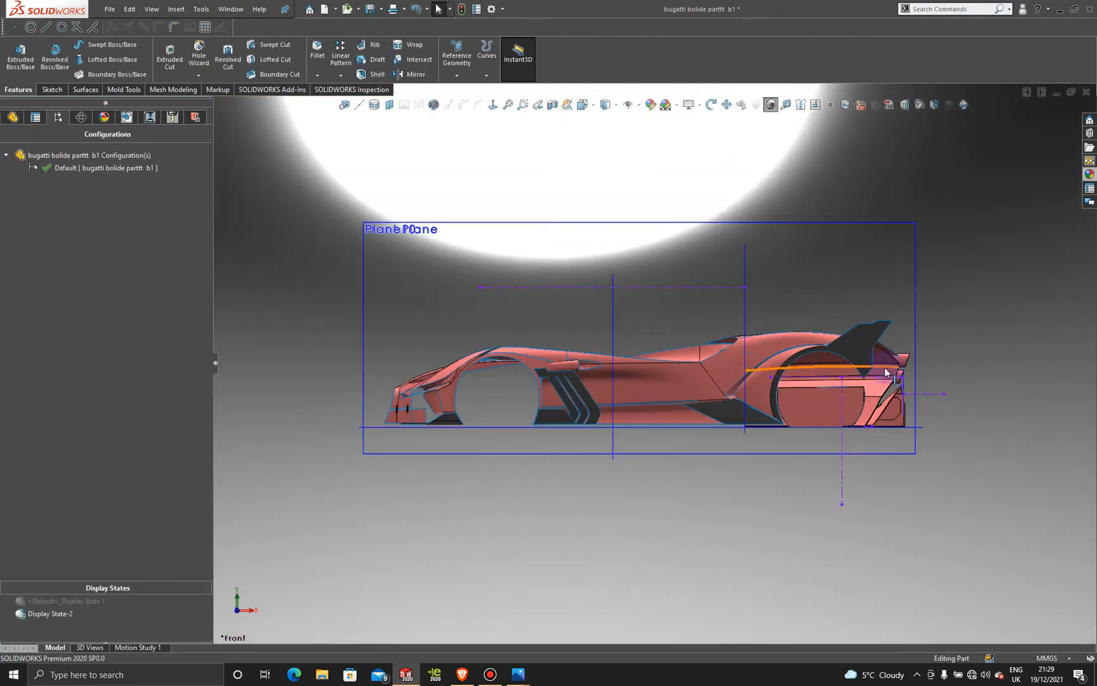
middle_click_drag(887, 373, 686, 422)
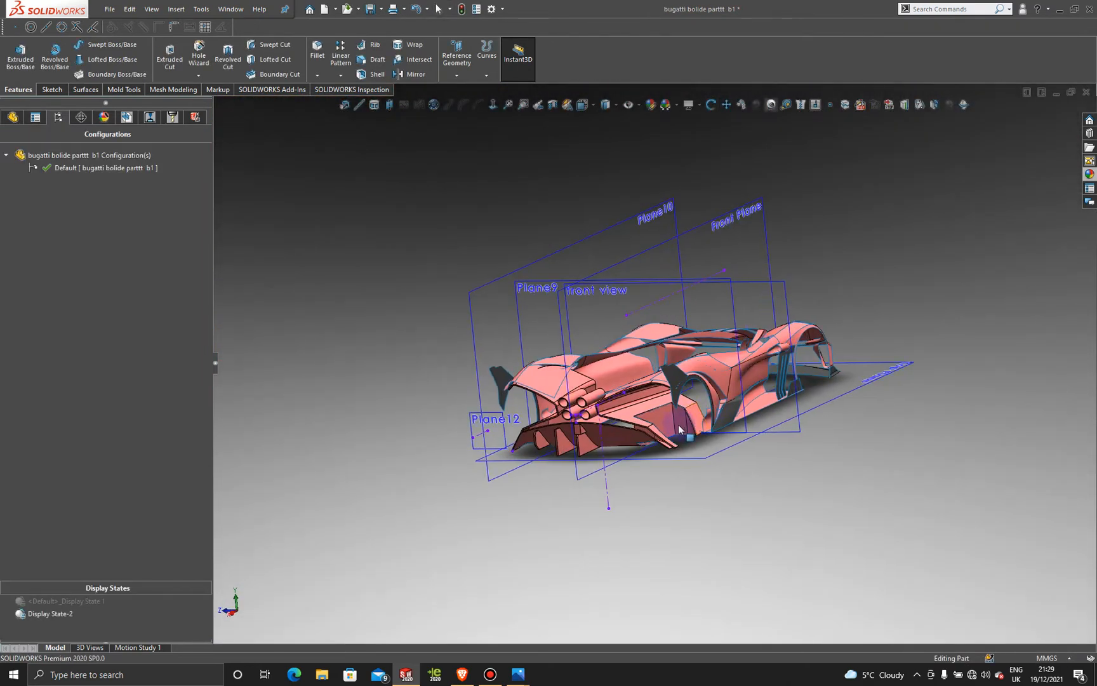
scroll(586, 468, "down", 4)
scroll(585, 470, "down", 3)
middle_click_drag(736, 498, 739, 453)
scroll(739, 454, "down", 2)
scroll(727, 451, "up", 3)
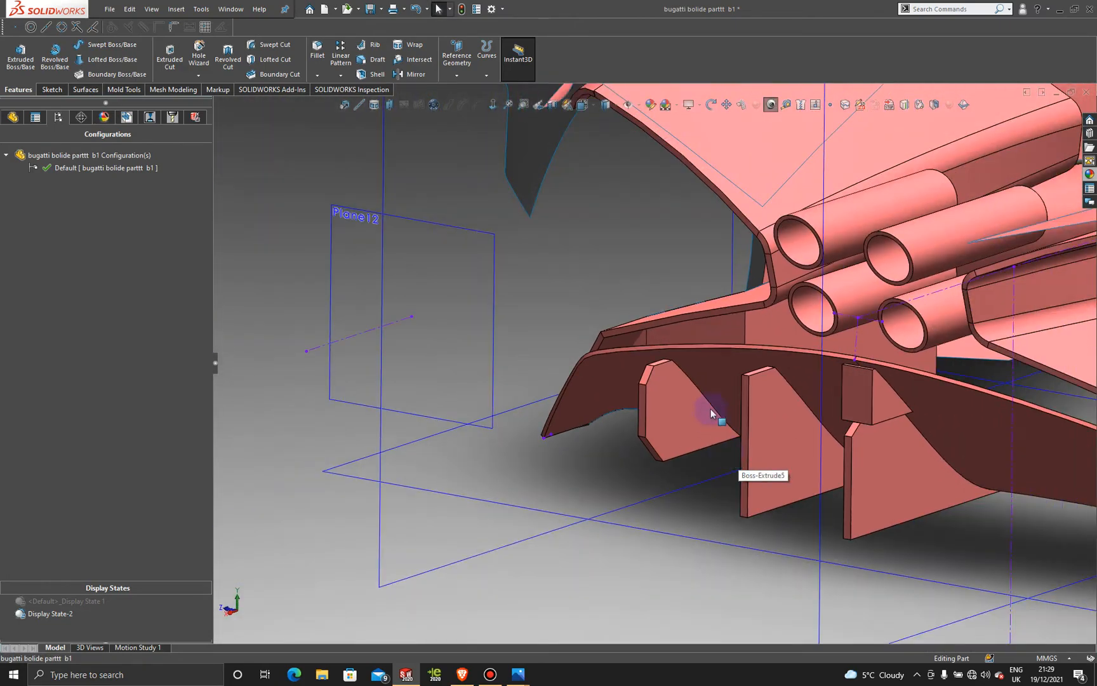
scroll(706, 401, "down", 3)
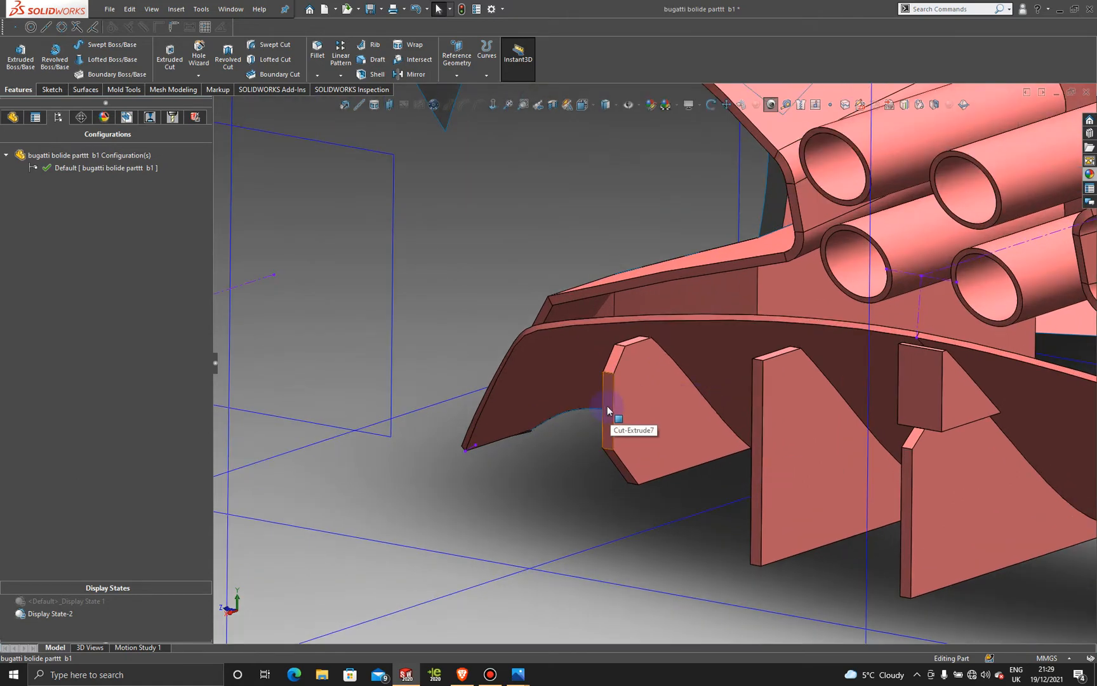
scroll(611, 408, "down", 3)
left_click(611, 373)
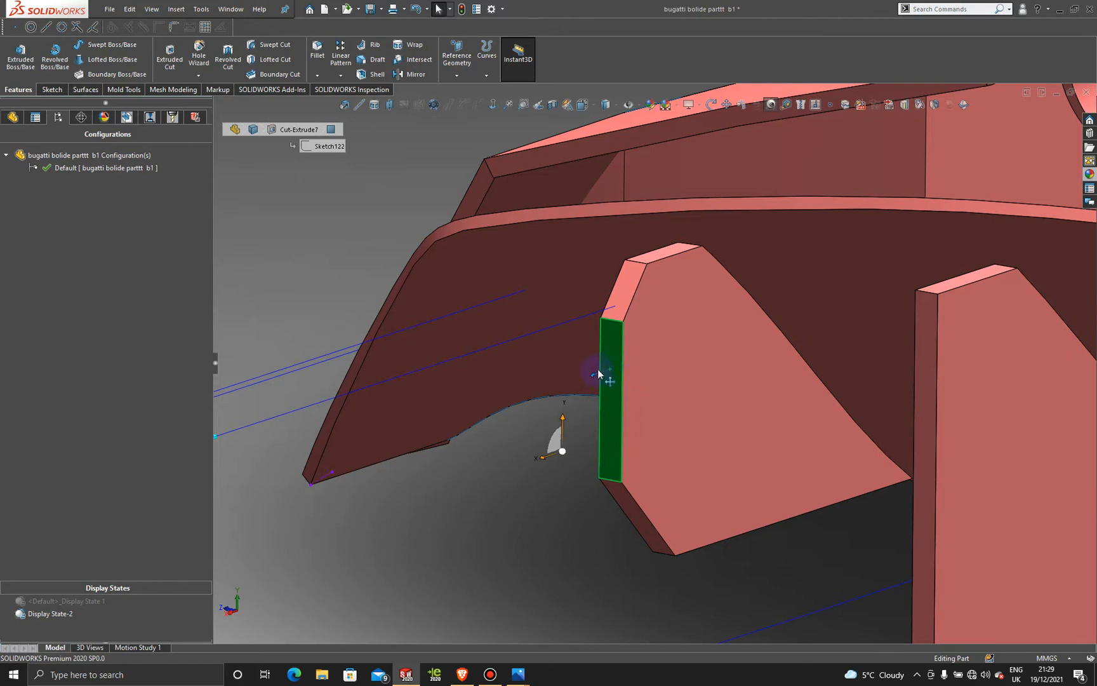
left_click(297, 248)
scroll(516, 298, "up", 6)
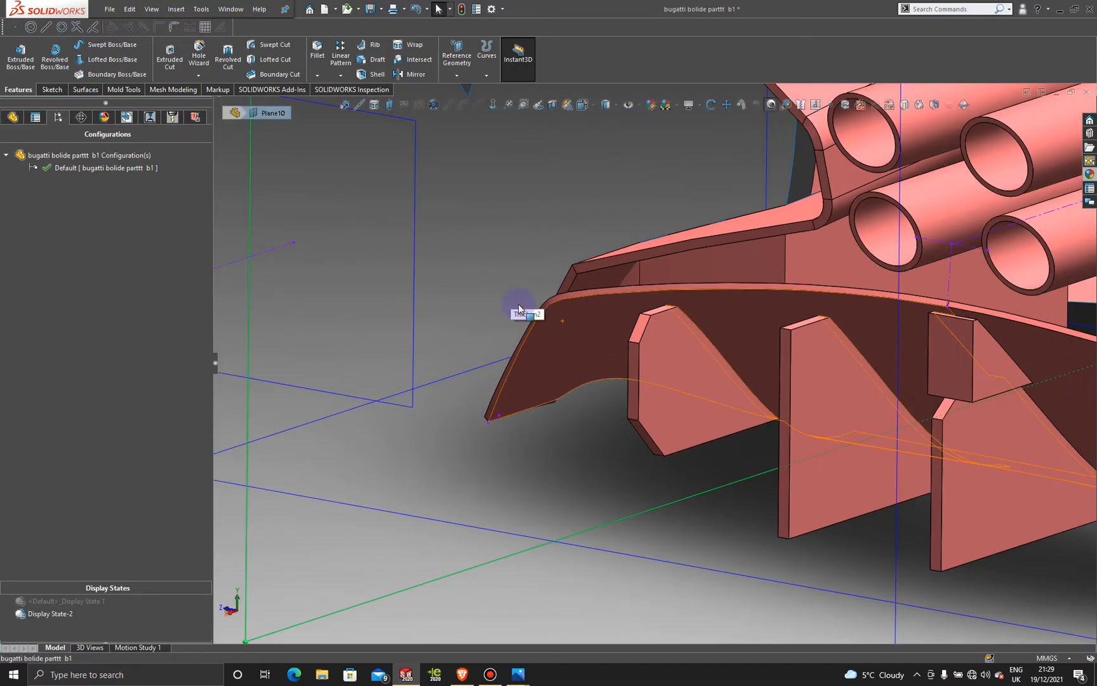
Step: Start a sketch on the side face of the middle diffuser fin and orient the view normal to it
middle_click_drag(694, 414, 813, 375)
scroll(771, 366, "down", 3)
scroll(771, 365, "down", 2)
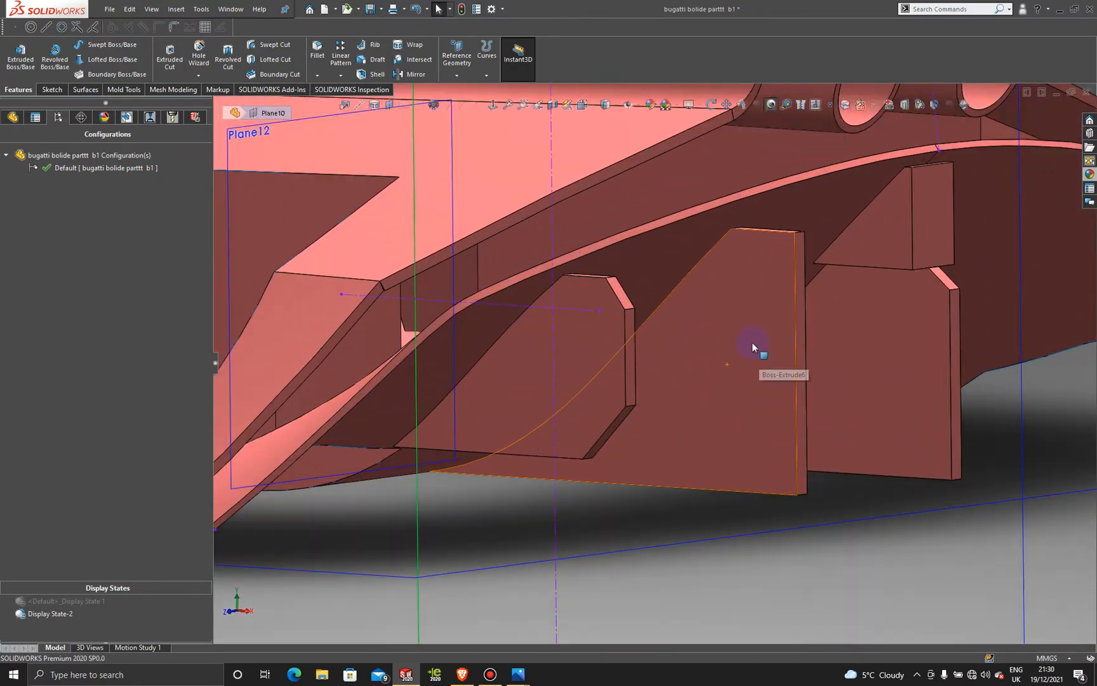
left_click(755, 344)
left_click(801, 308)
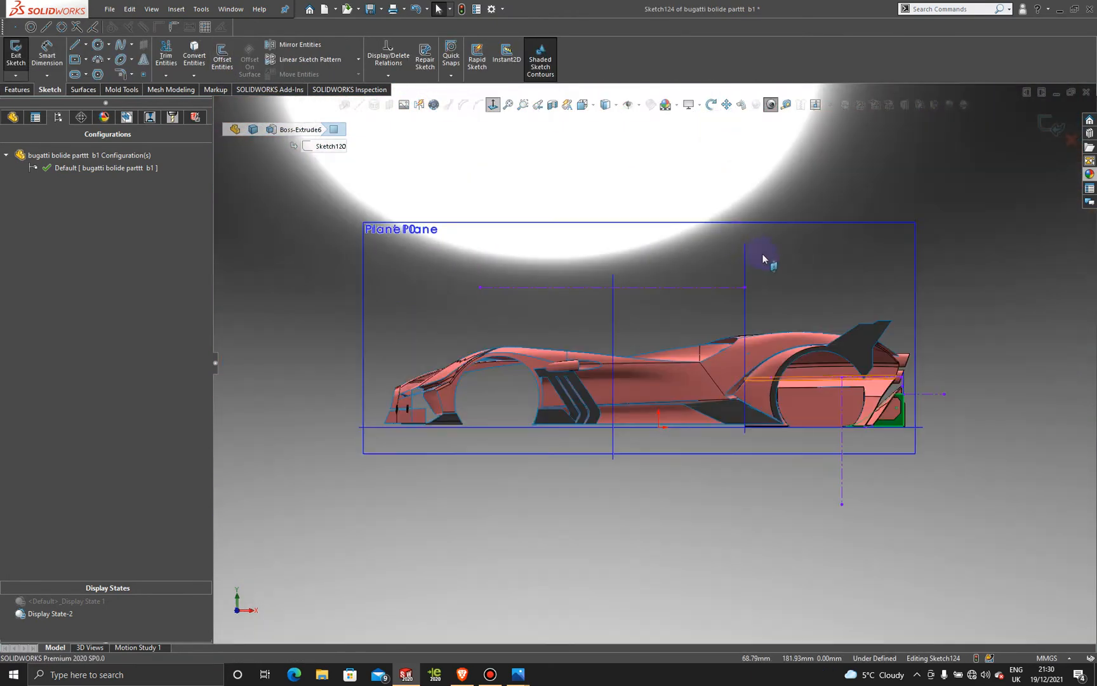
scroll(770, 395, "down", 3)
scroll(771, 394, "down", 6)
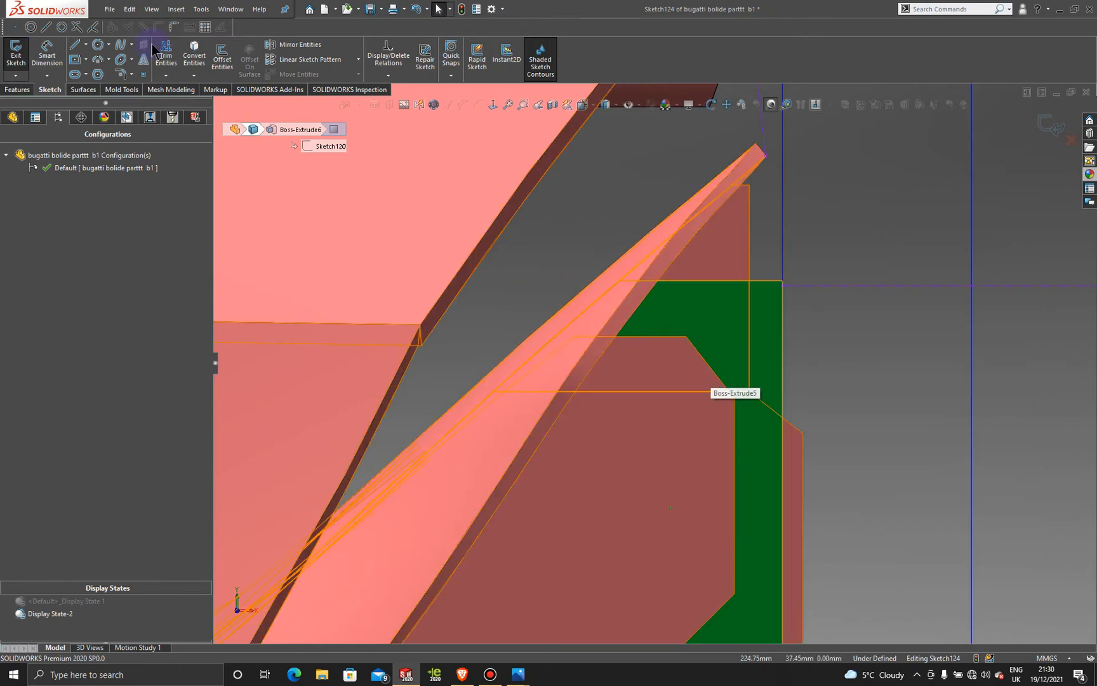
left_click(190, 56)
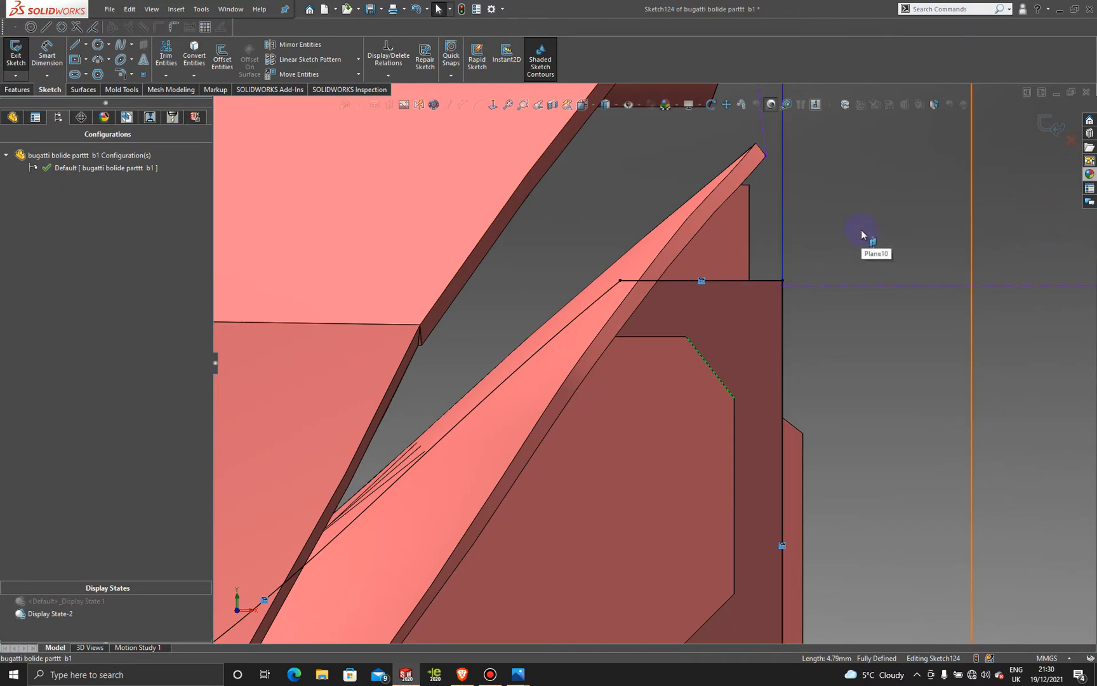
left_click(699, 237)
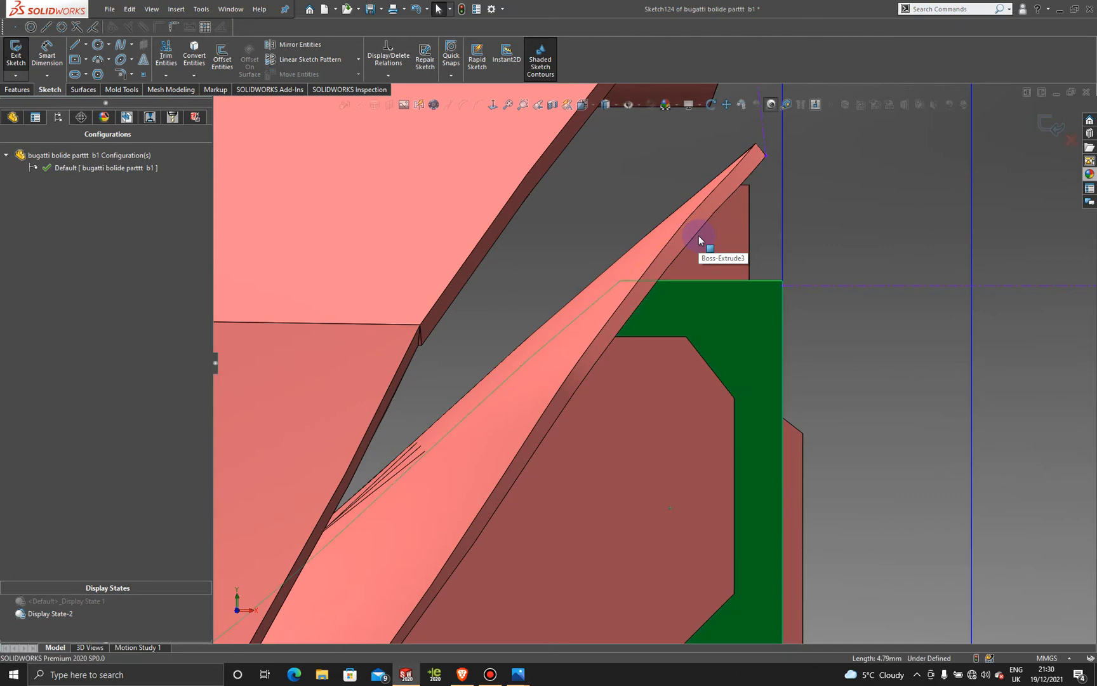
left_click(840, 219)
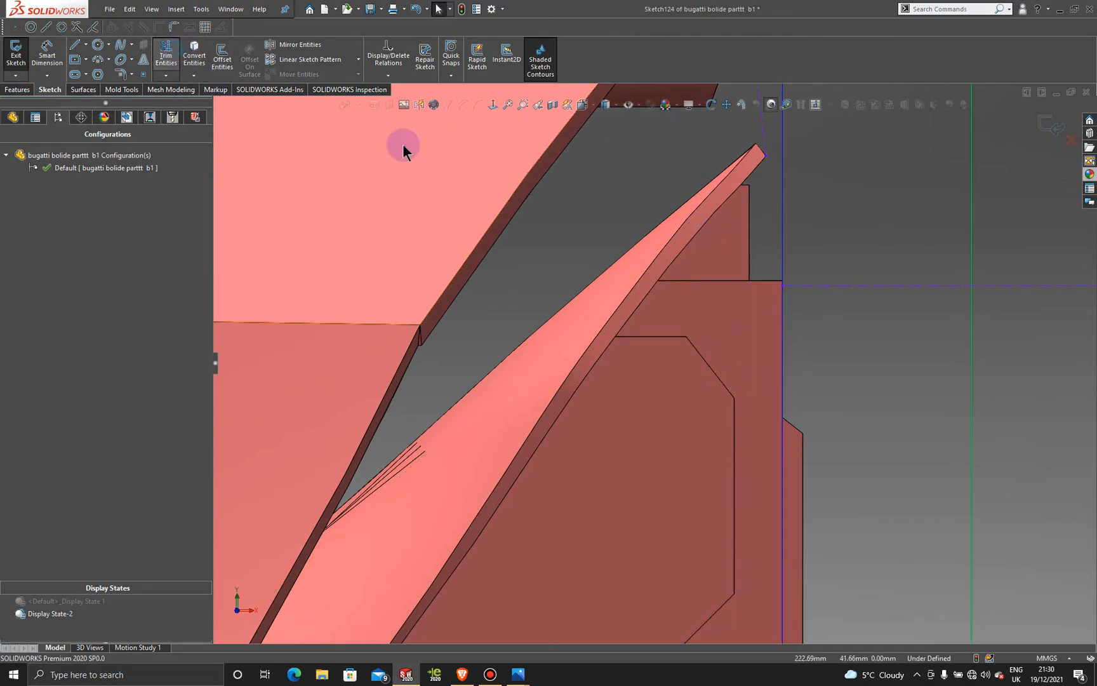
Step: Convert the outermost fin's upper diagonal edge into the sketch and extend both ends beyond the middle fin, about 16.2 mm in total
left_click(195, 58)
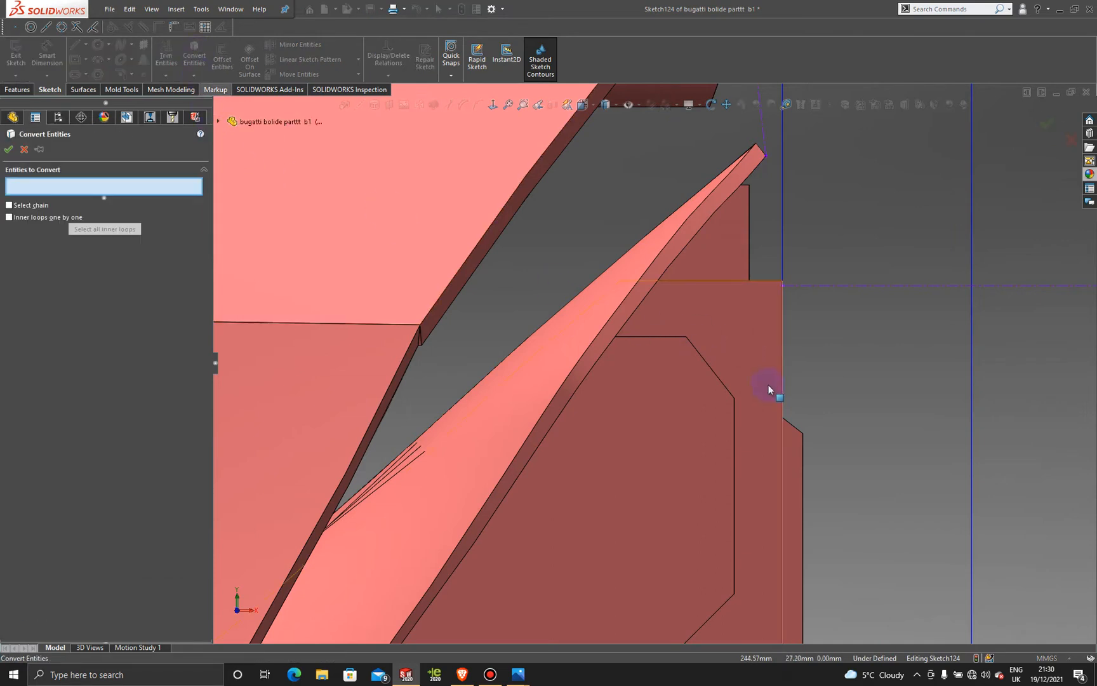
left_click(710, 369)
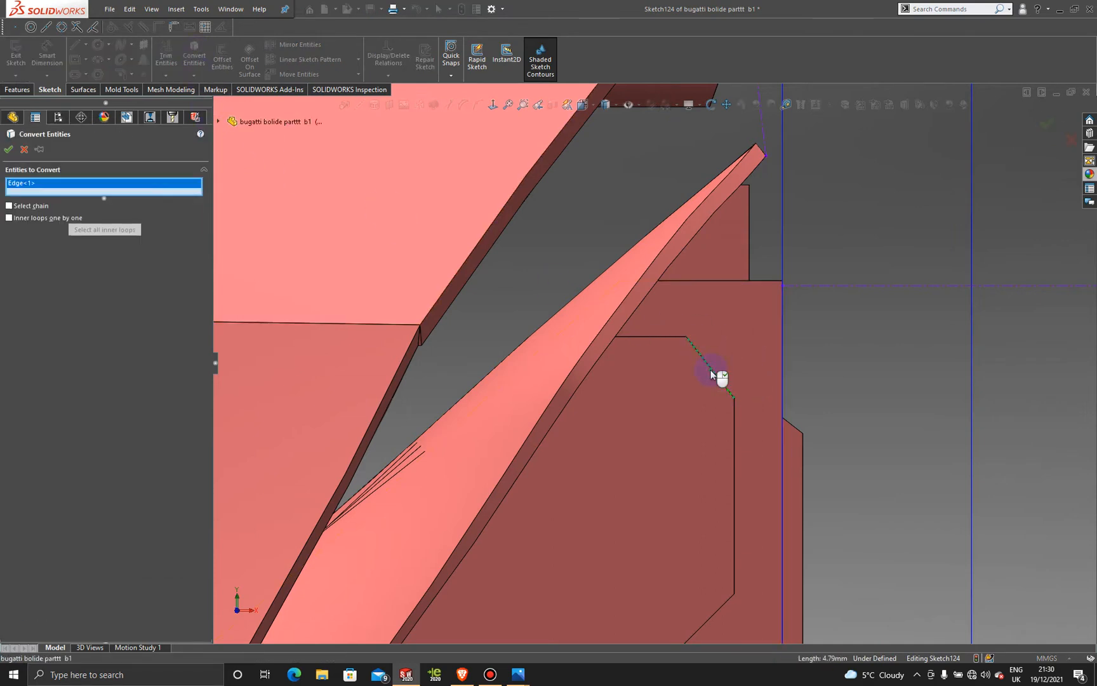
left_click(9, 152)
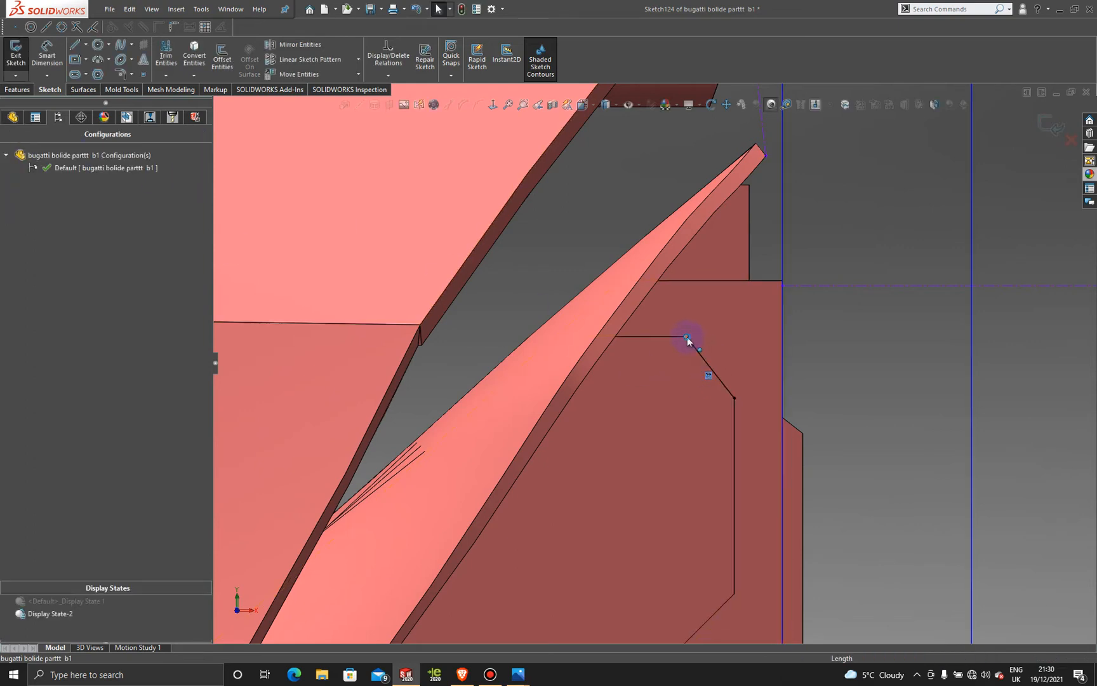
left_click_drag(687, 337, 653, 296)
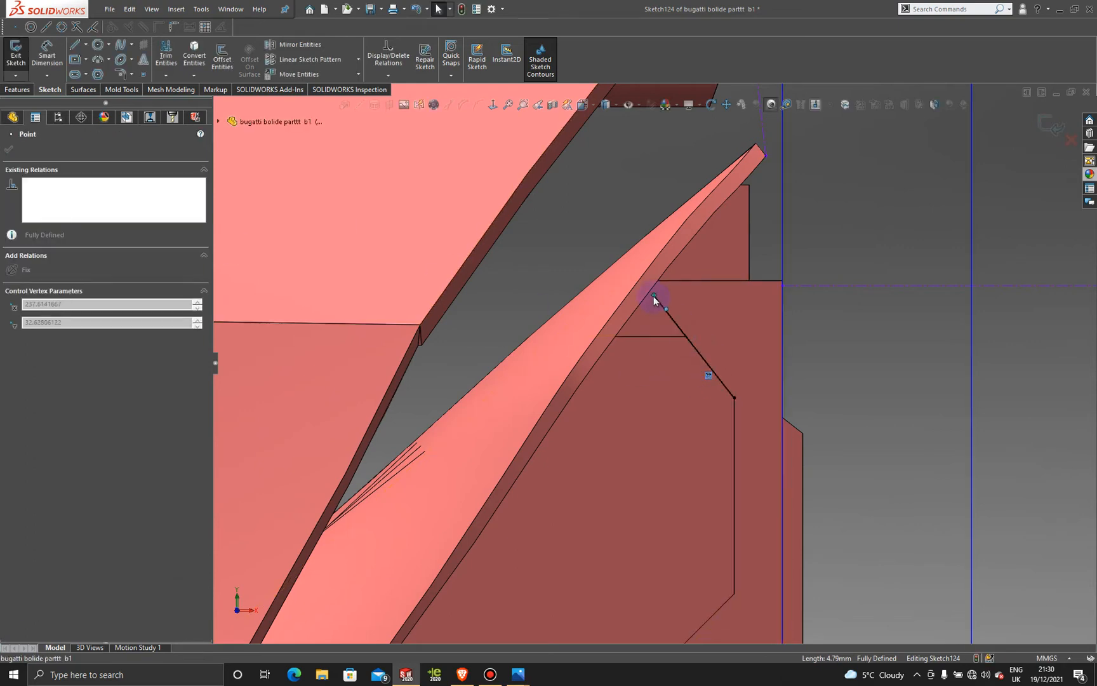
left_click(639, 262)
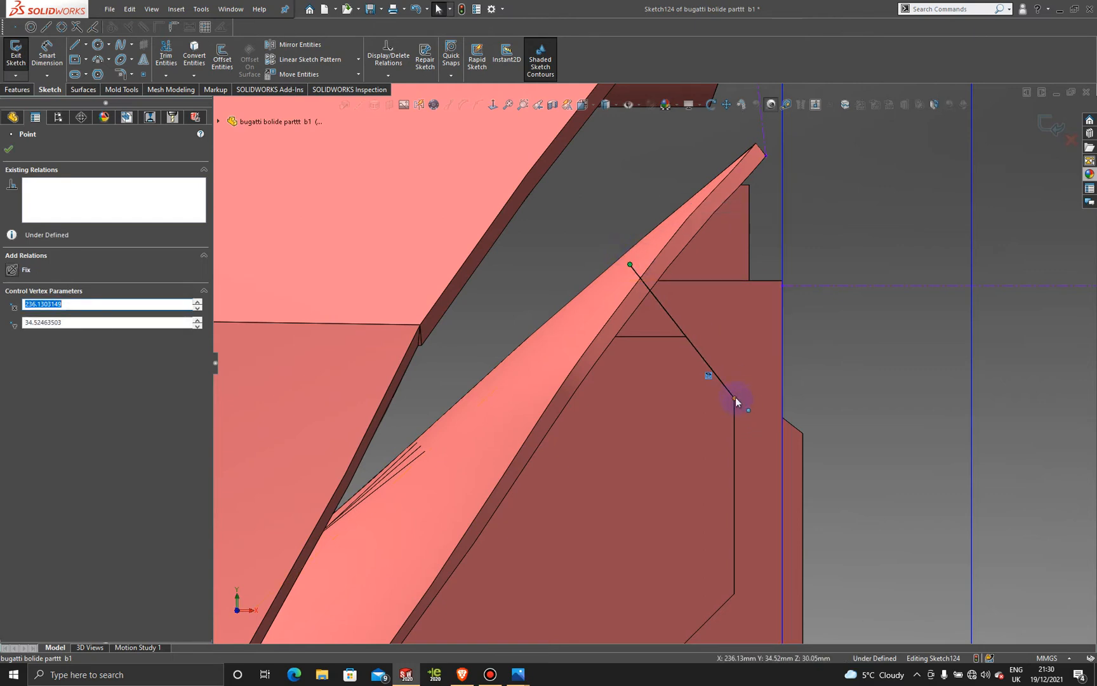
left_click_drag(735, 400, 812, 454)
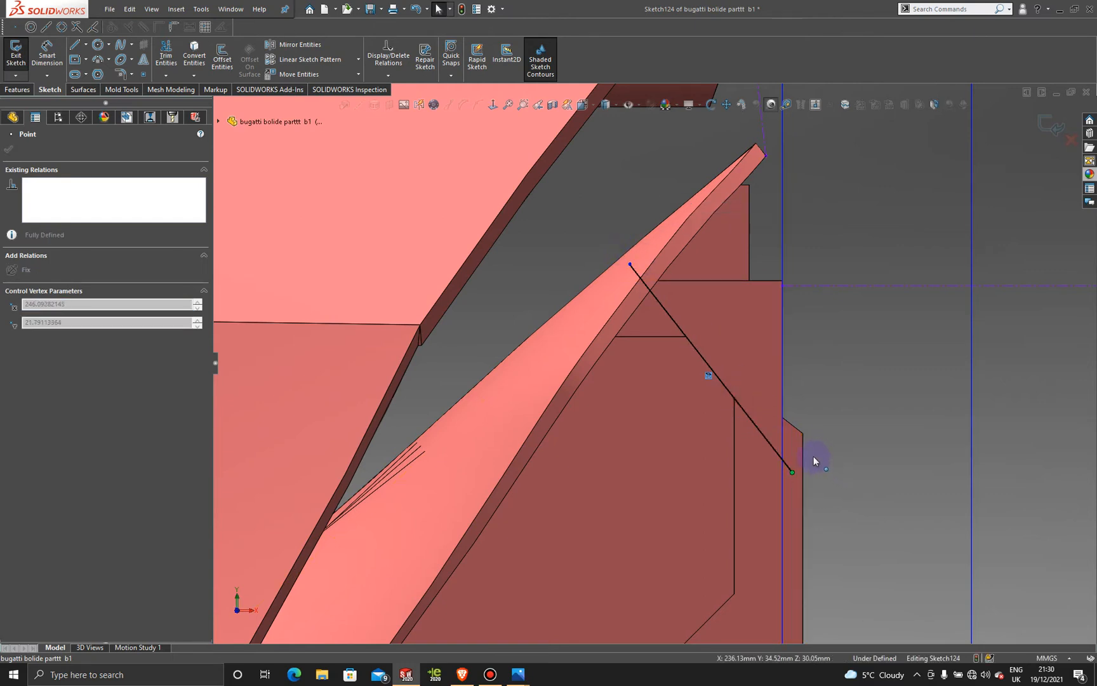
Step: Offset the converted diagonal line 2 mm towards the middle fin's upper rear corner and trim away the original line
mouse_move(791, 384)
middle_mouse_down()
mouse_move(725, 372)
mouse_move(737, 379)
middle_mouse_up()
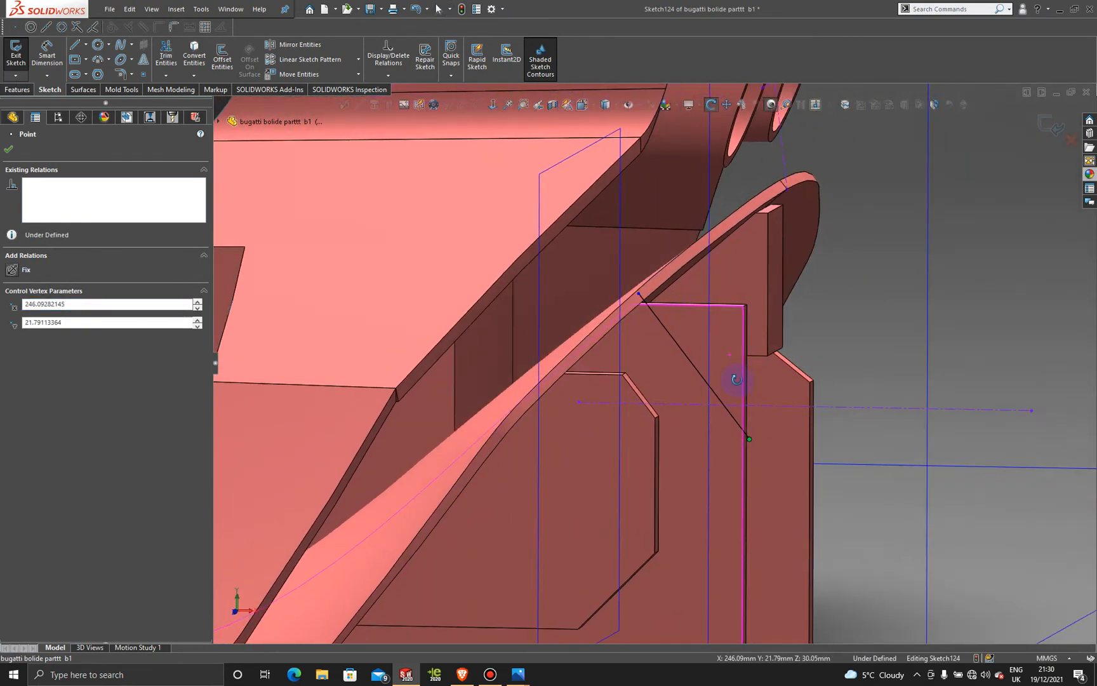
left_click(222, 57)
left_click(685, 355)
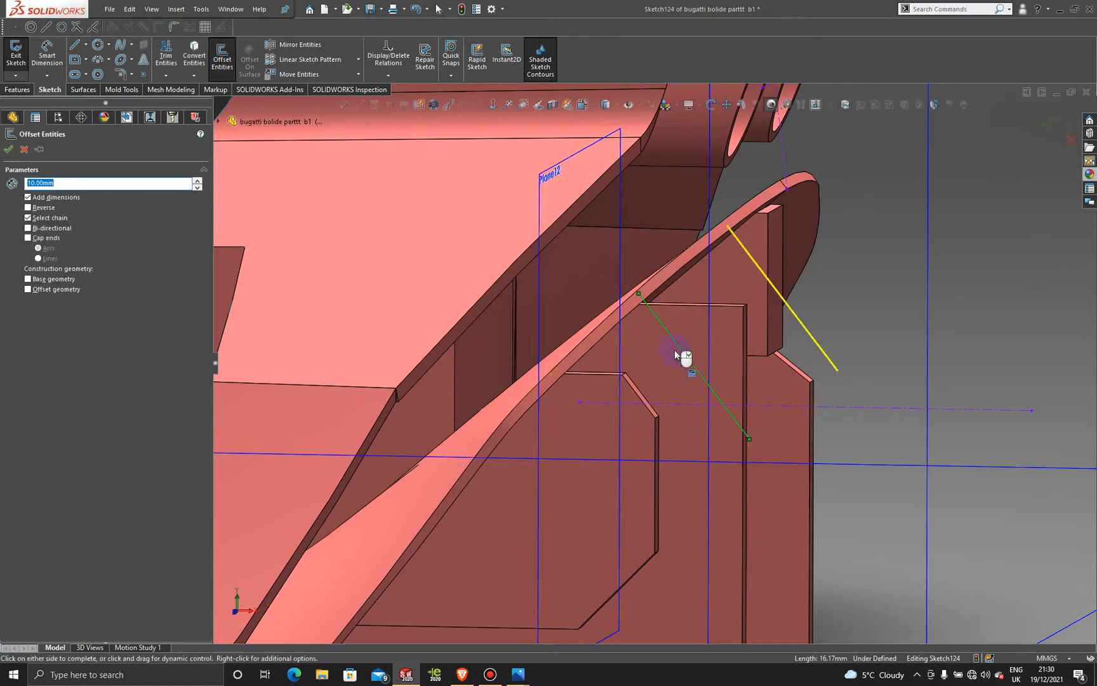
left_click(68, 183)
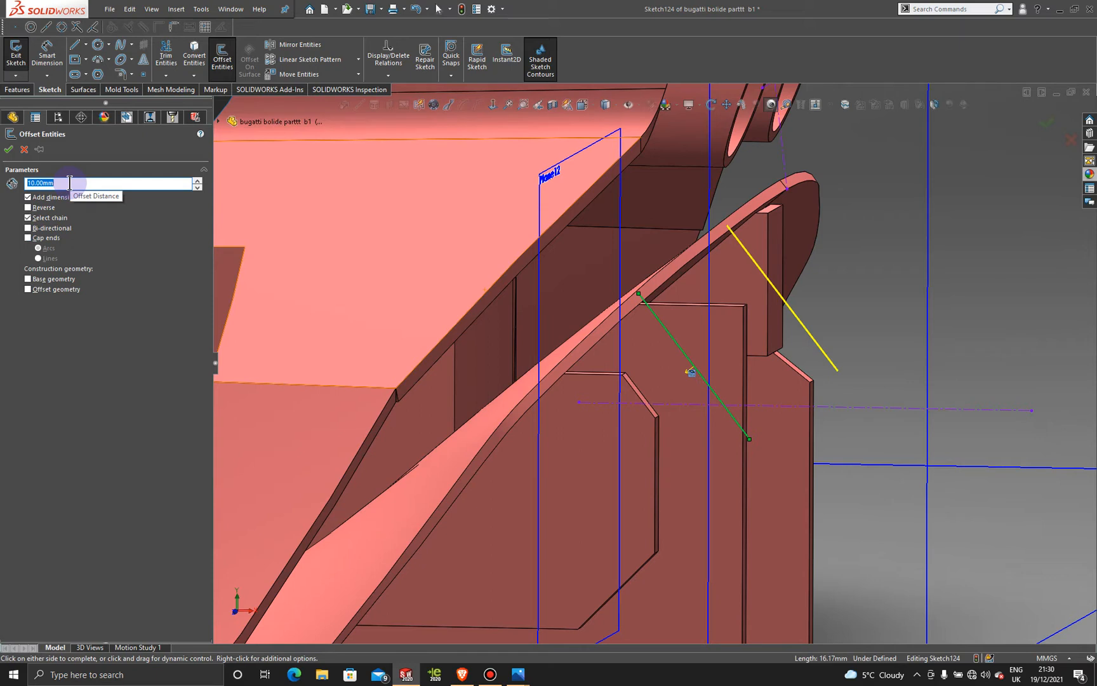
type("1")
key("Return")
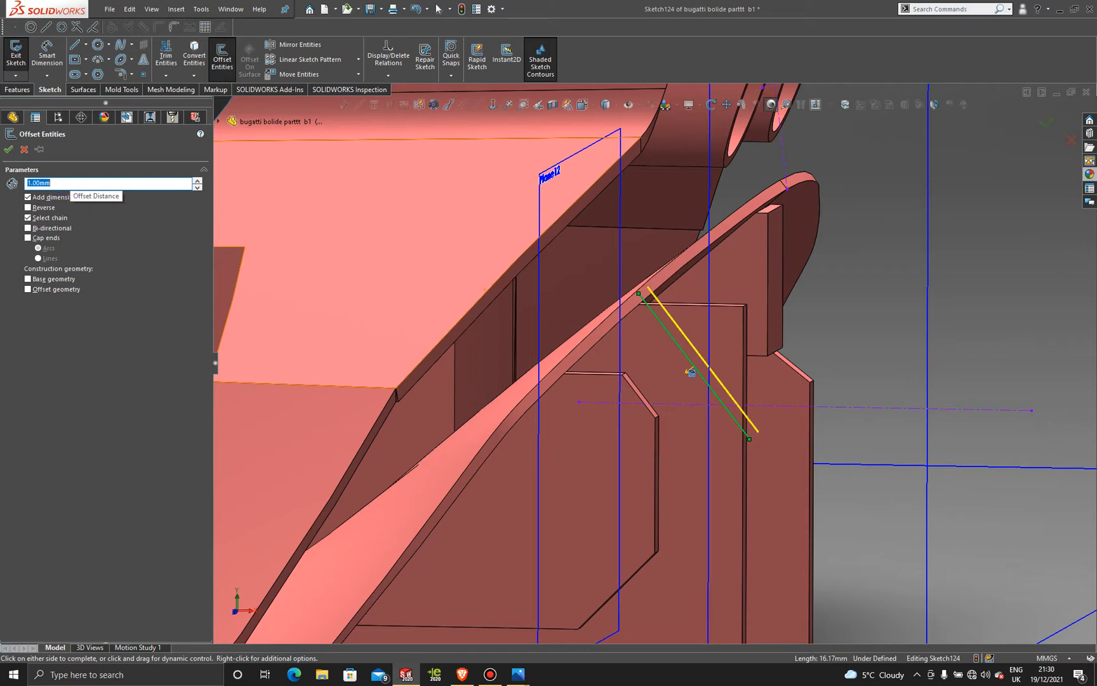
type("2")
key("Return")
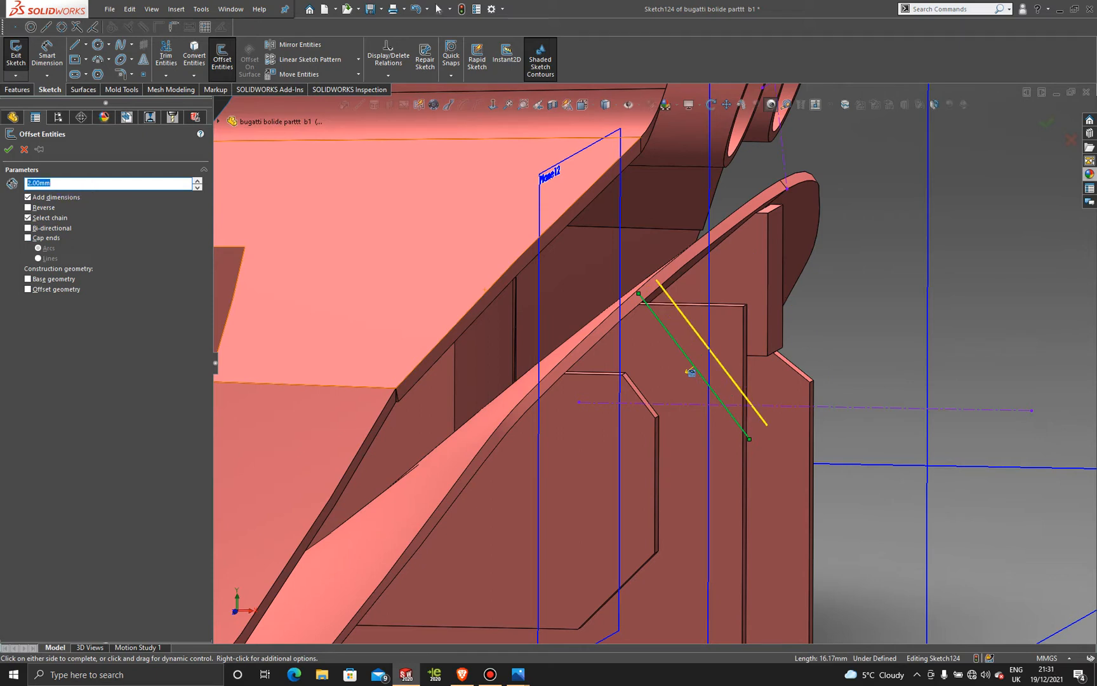
left_click(9, 152)
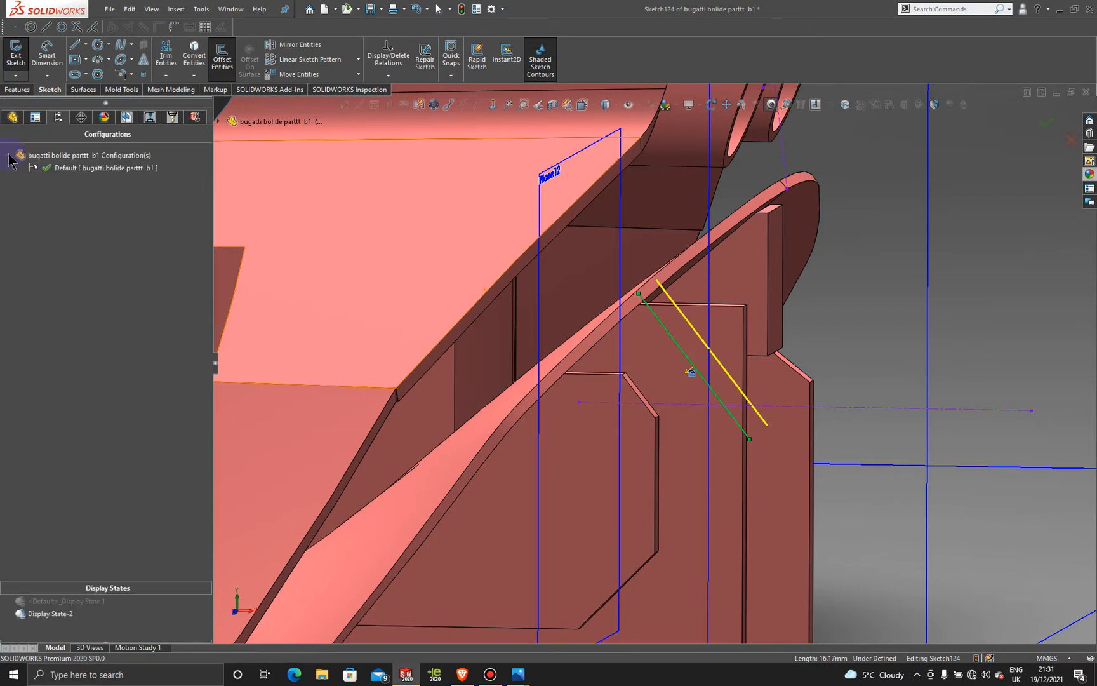
left_click(167, 51)
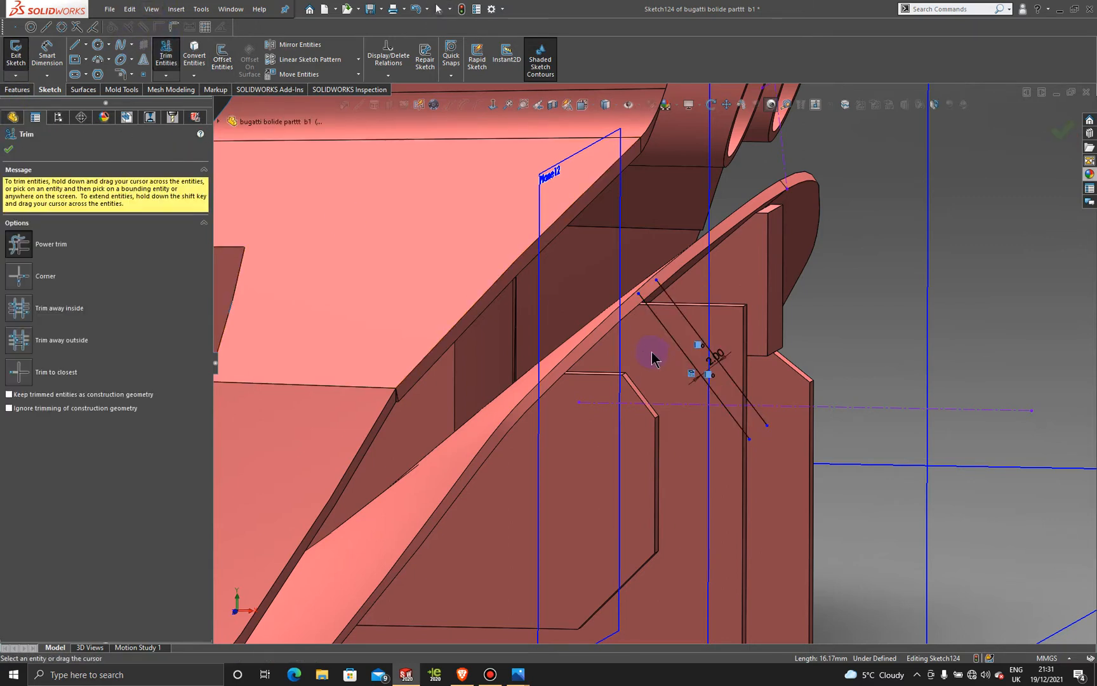
left_click_drag(691, 352, 649, 327)
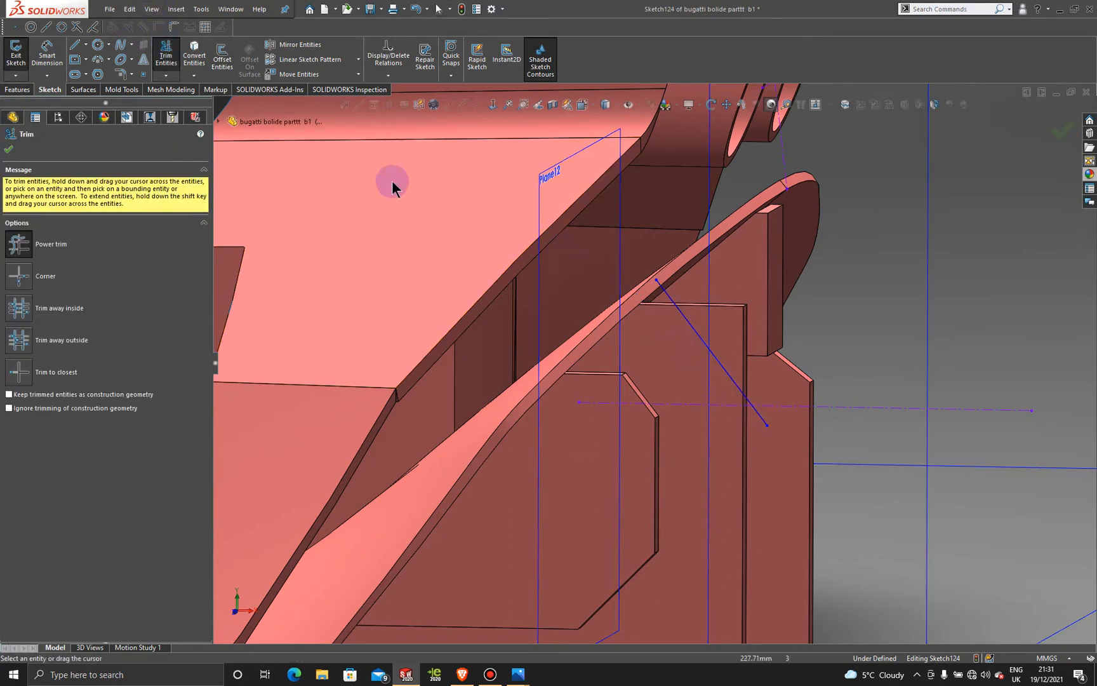
Step: Close the offset diagonal into a triangle with a horizontal line and a rear line, and cut off the middle fin's upper rear corner
left_click(77, 46)
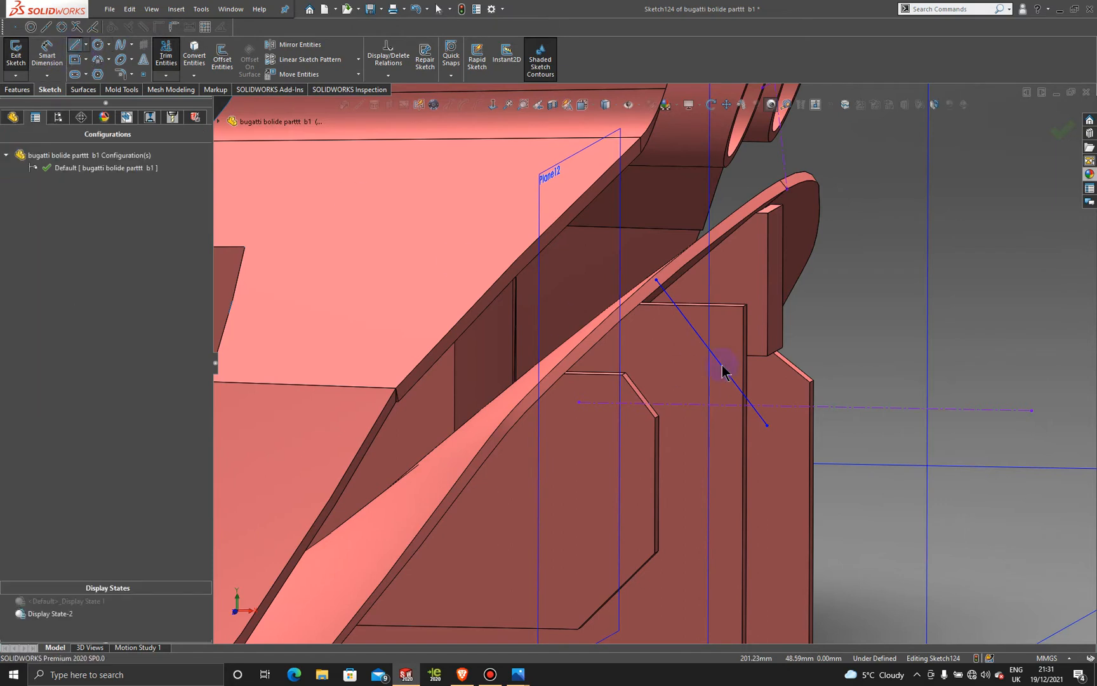
left_click(657, 280)
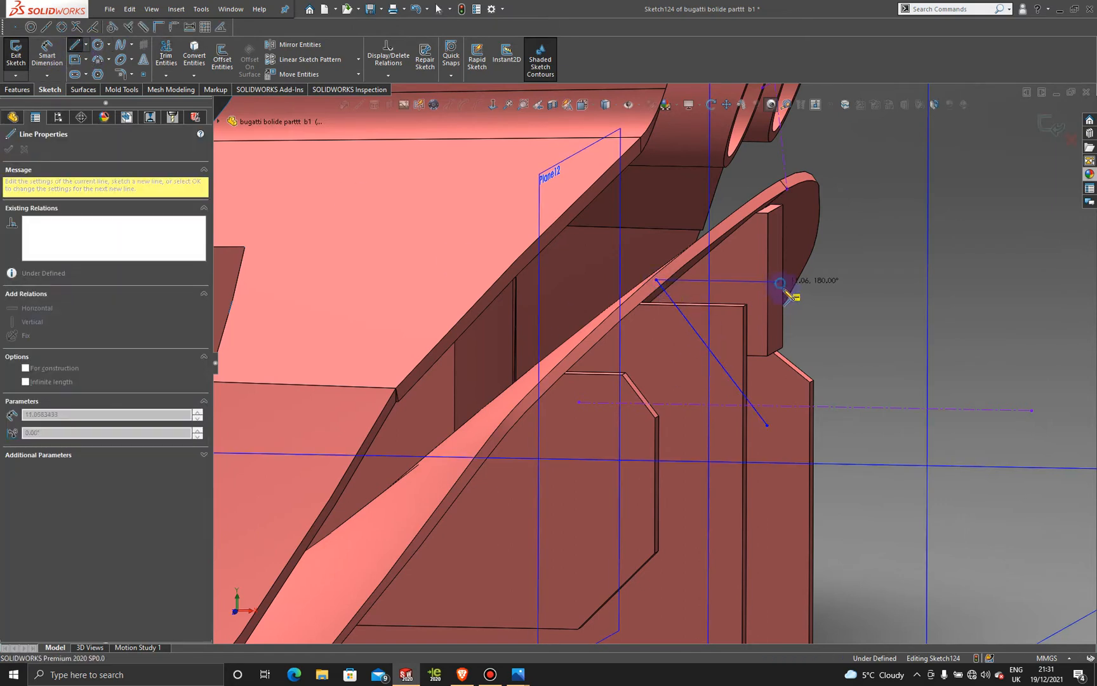
left_click(781, 281)
left_click(768, 425)
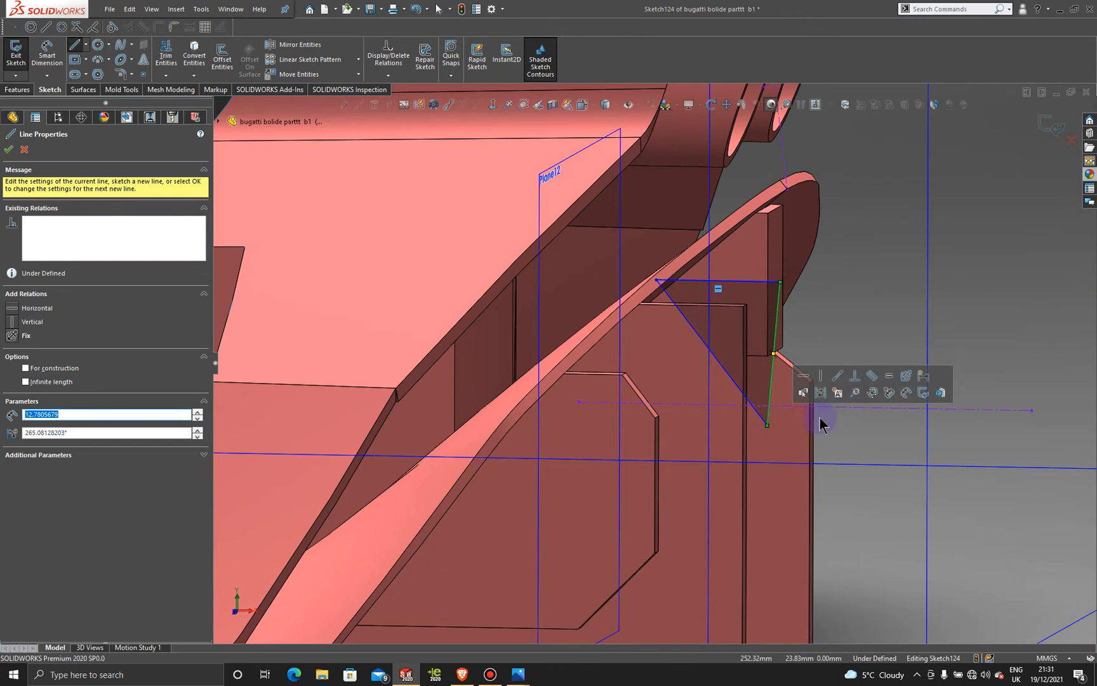
left_click(17, 90)
left_click(170, 60)
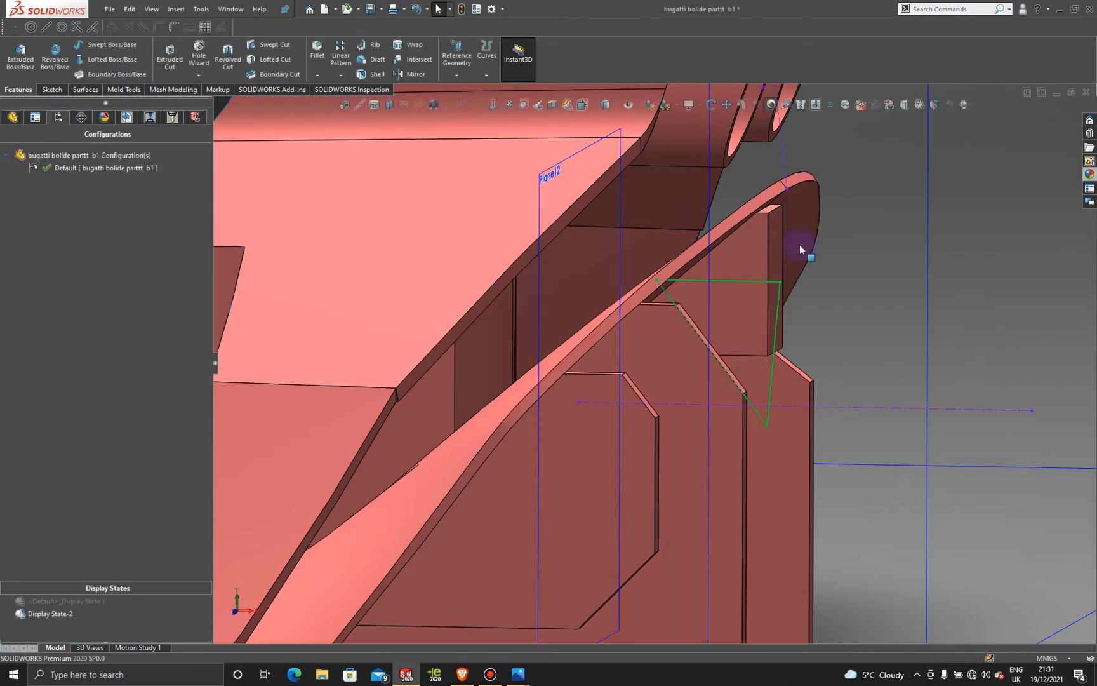
Step: Start a new sketch on the middle fin's side face and view it normal to the sketch plane
middle_click_drag(850, 343, 651, 397)
scroll(651, 398, "down", 3)
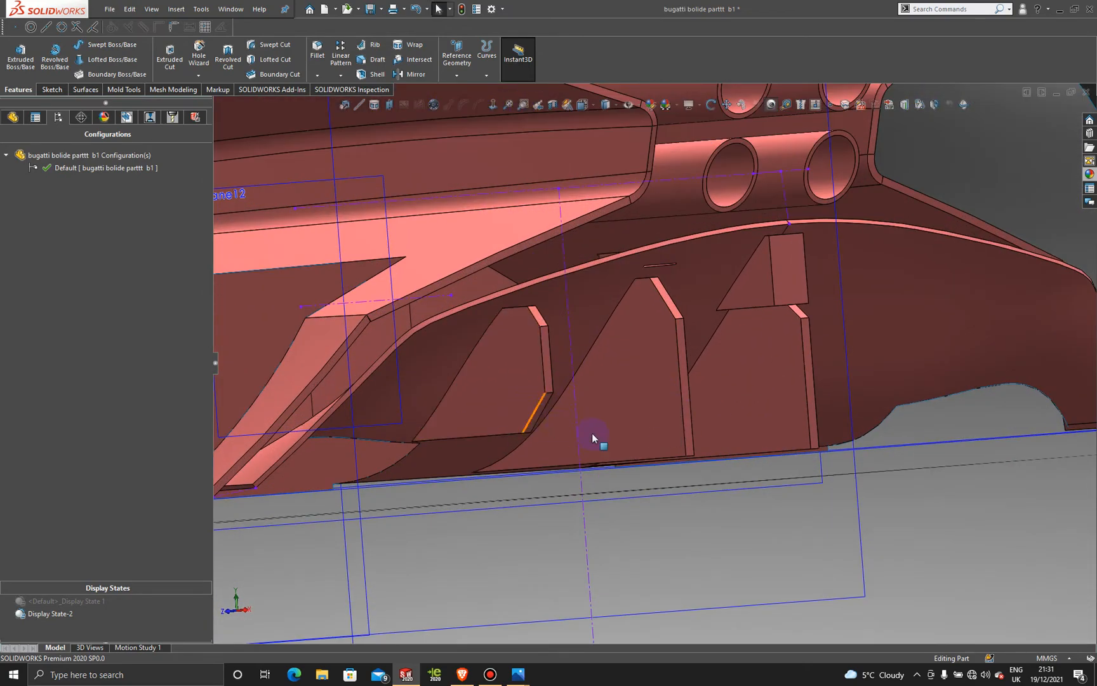
left_click(632, 427)
left_click(681, 393)
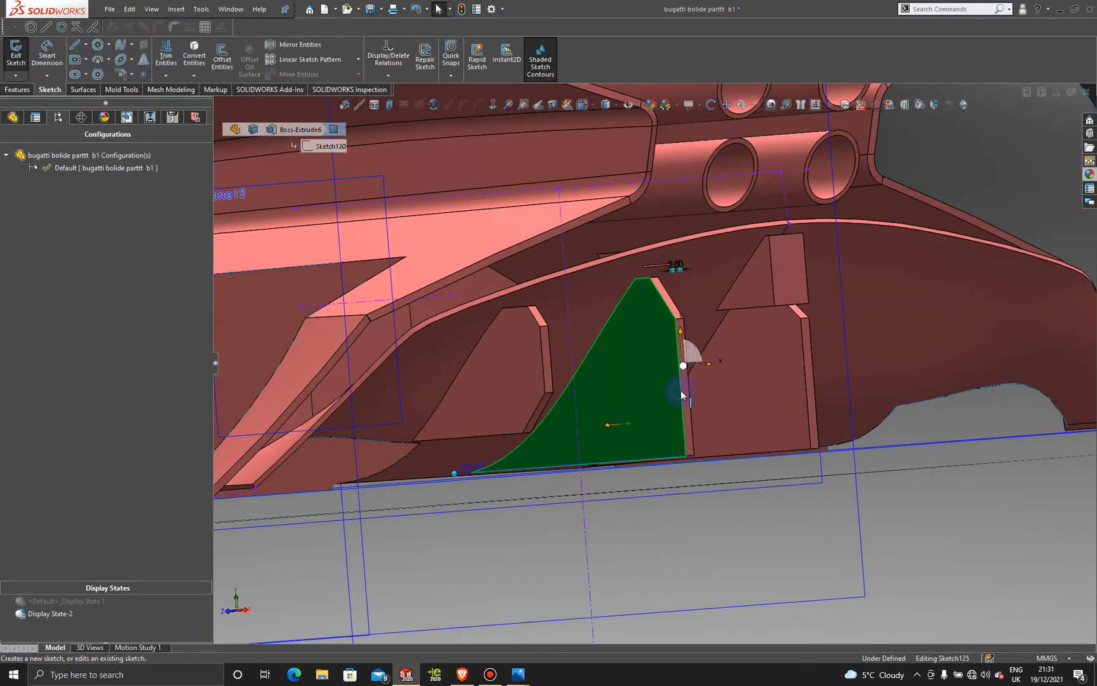
left_click(493, 104)
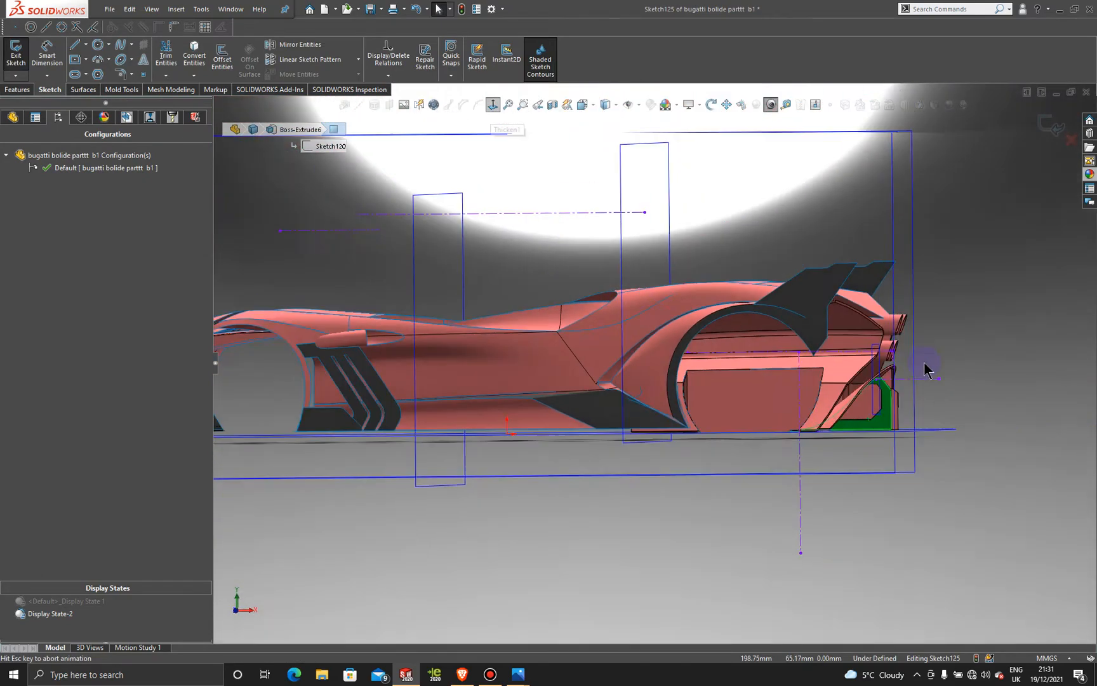
scroll(794, 390, "down", 6)
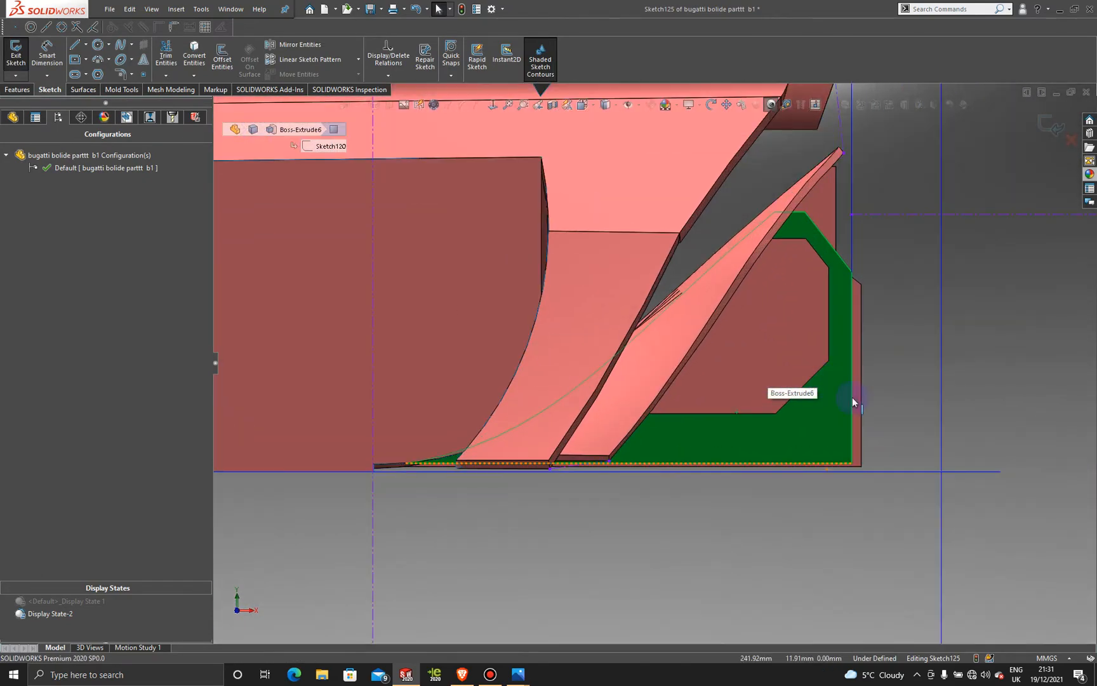
Step: Sketch a closed triangle over the middle fin's lower rear corner, with a base about 23.6 mm and a rear side about 16.4 mm long
left_click(73, 48)
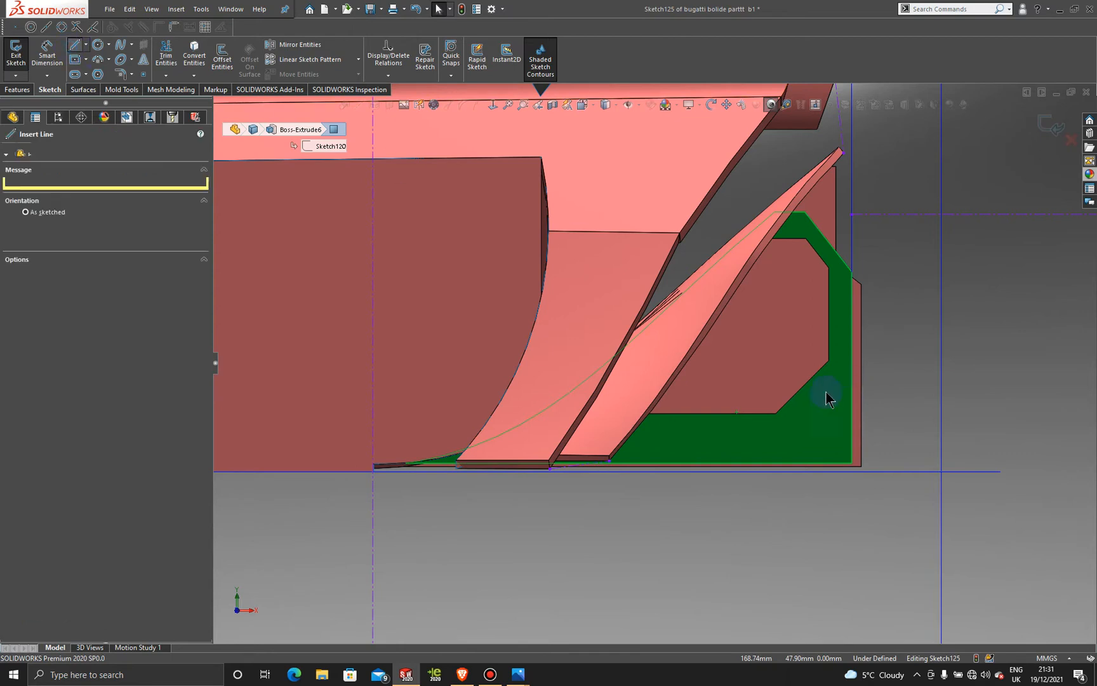
left_click(802, 387)
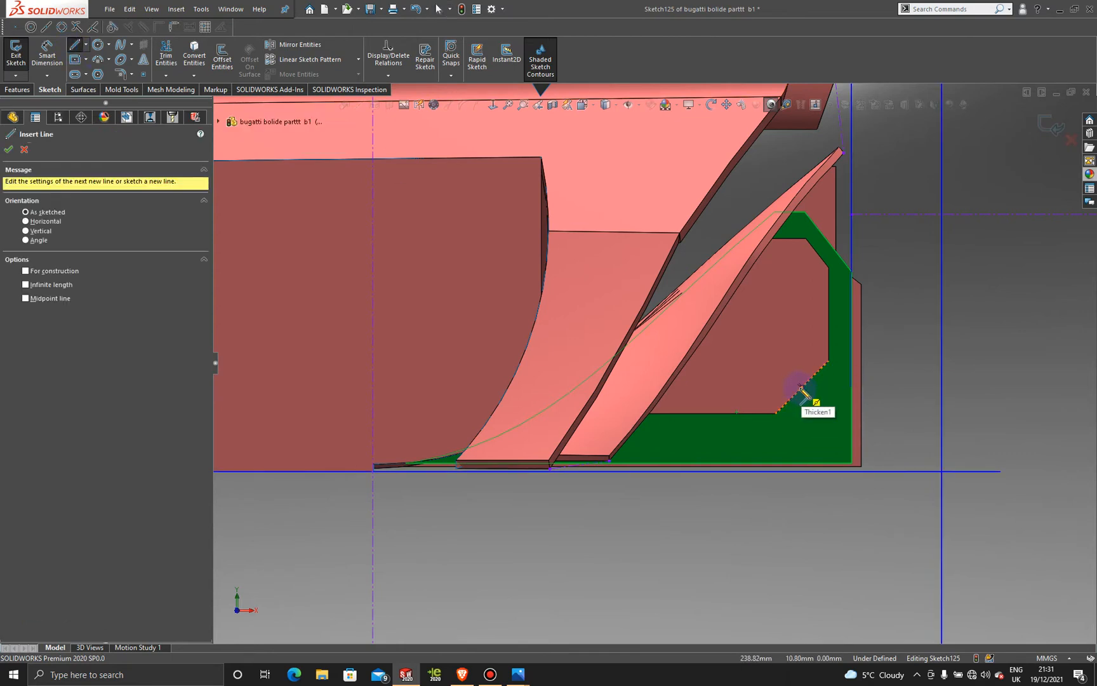
left_click(852, 398)
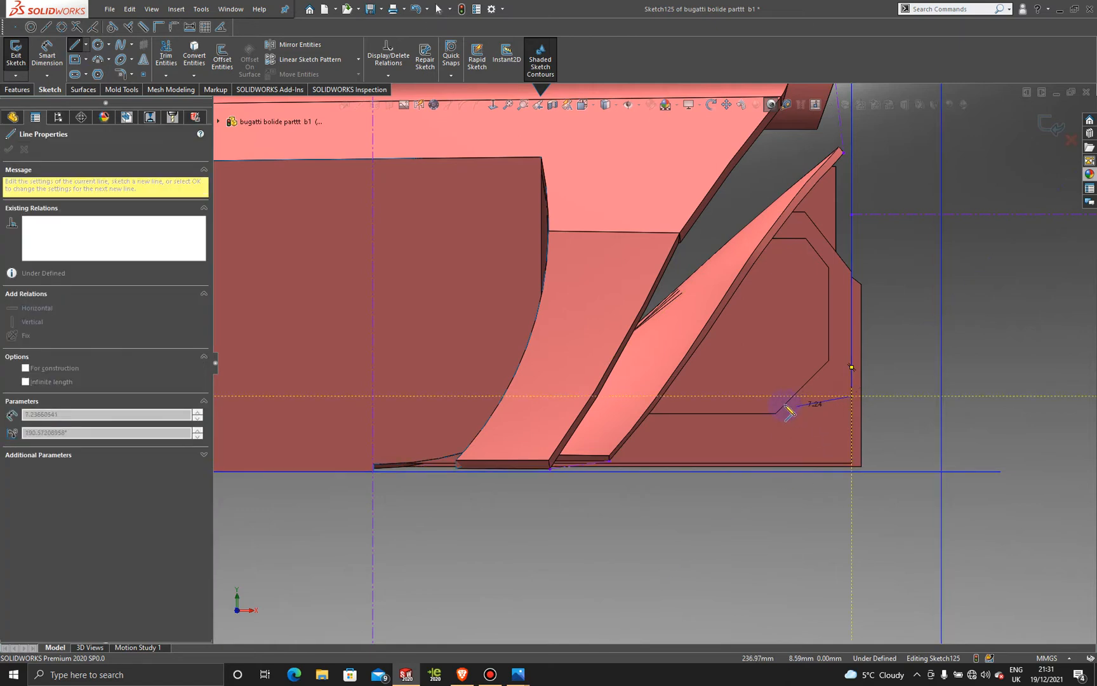
left_click(740, 508)
left_click(922, 502)
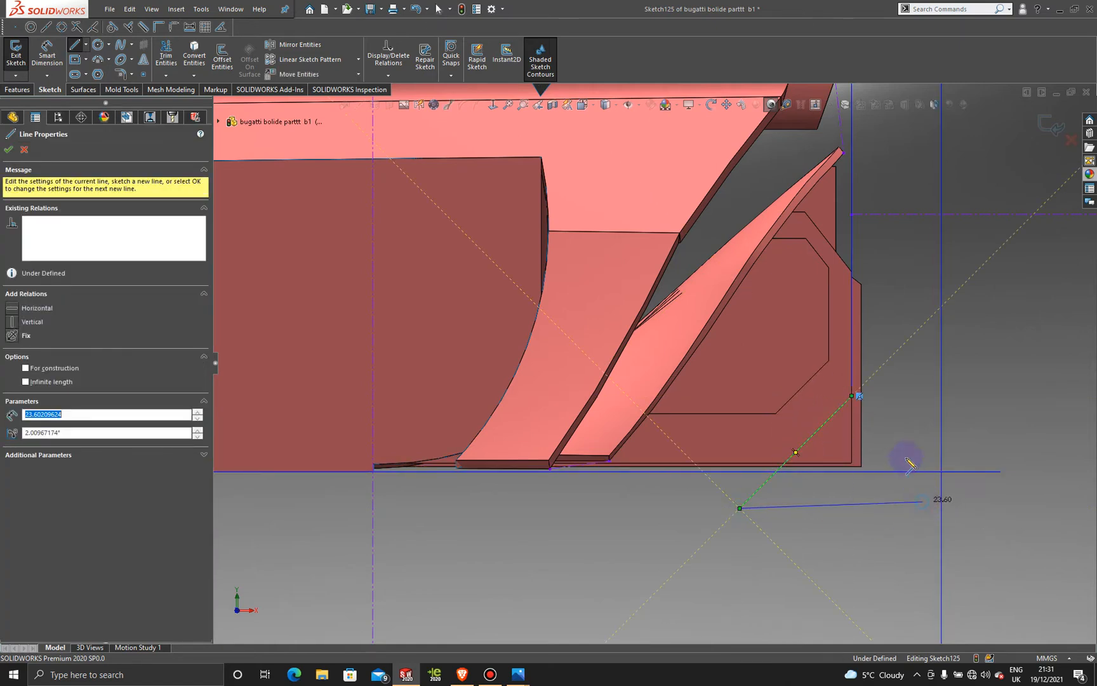
left_click(855, 398)
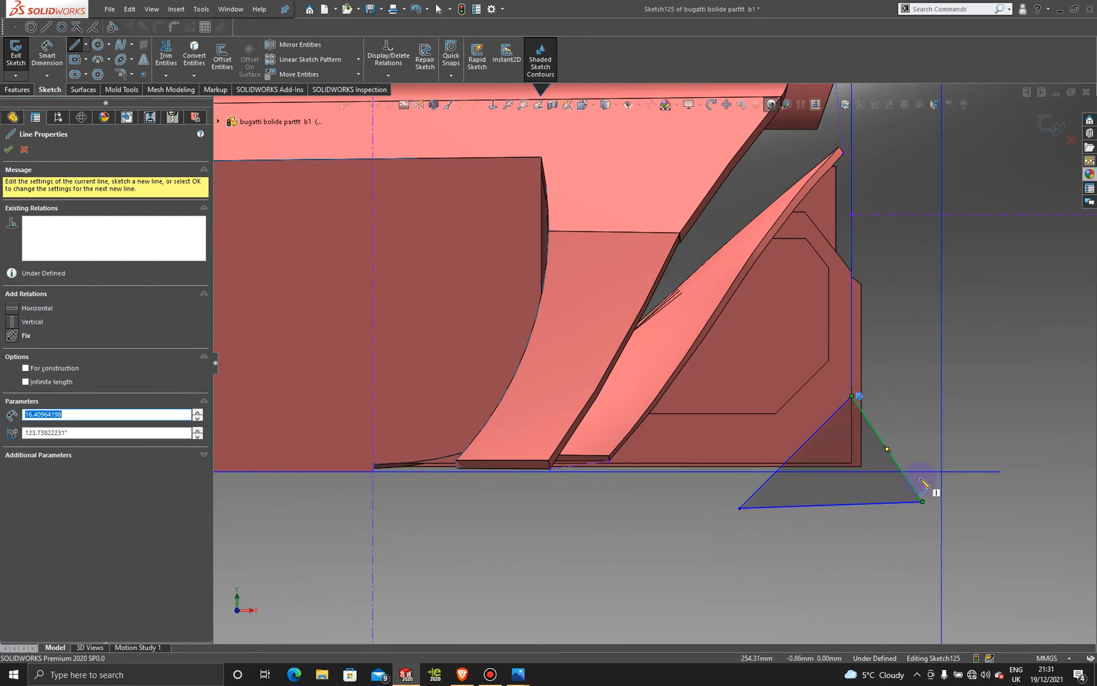
key("Escape")
Step: Trim the middle fin's lower rear corner with a blind extruded cut 8 mm deep
left_click(17, 90)
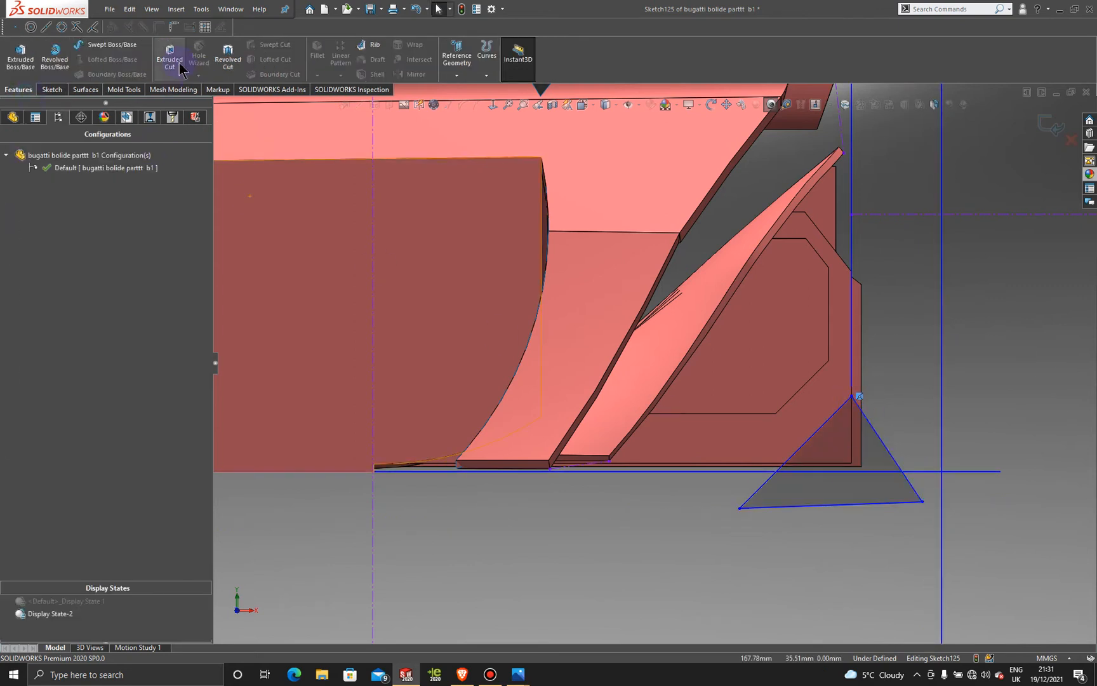
left_click(170, 57)
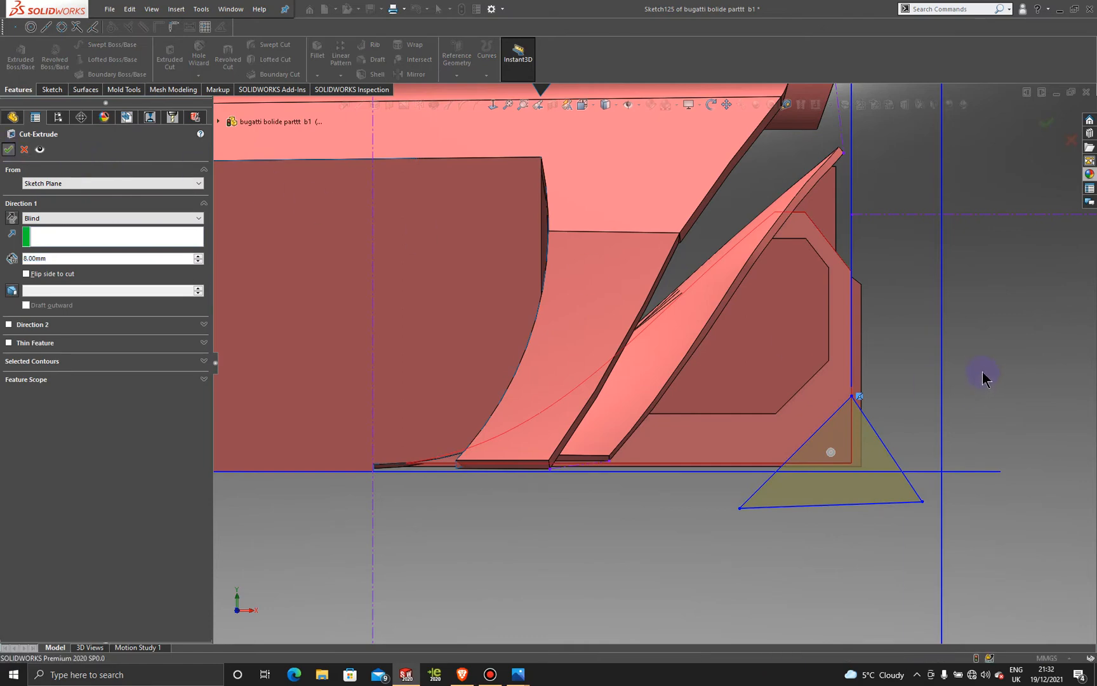
scroll(815, 373, "up", 5)
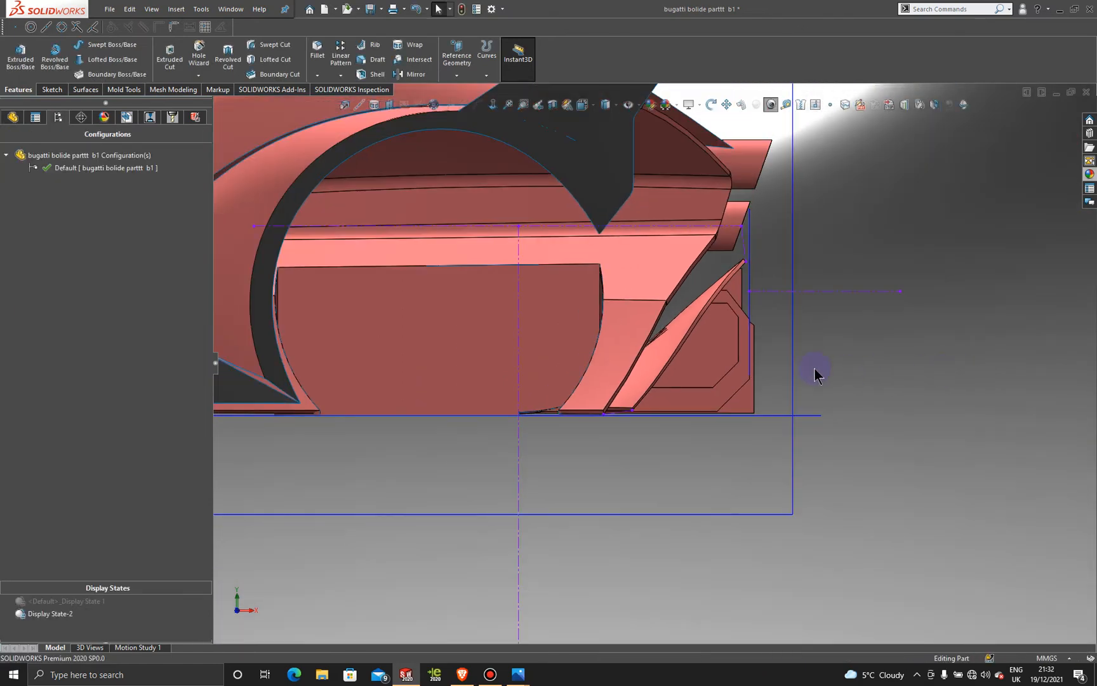
middle_click_drag(815, 372, 583, 375)
scroll(761, 350, "down", 4)
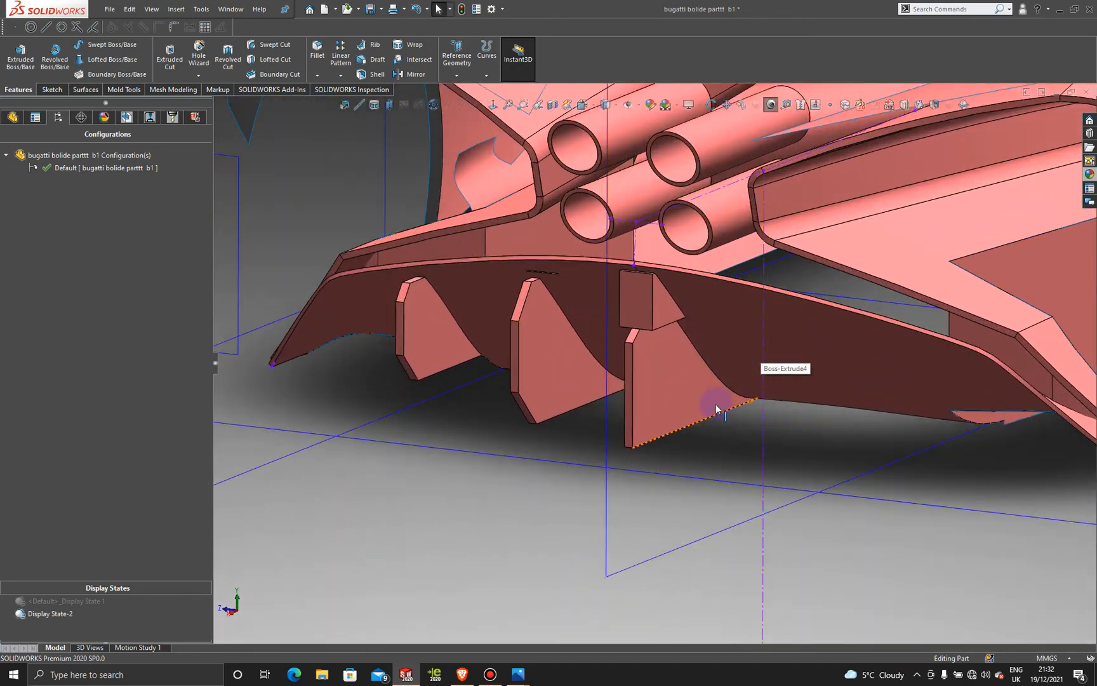
Step: Delete the extruded cut Cut-Extrude8 that trims the outer fin's lower rear corner
middle_click_drag(679, 372, 711, 387)
scroll(621, 397, "down", 4)
middle_click_drag(621, 397, 656, 355)
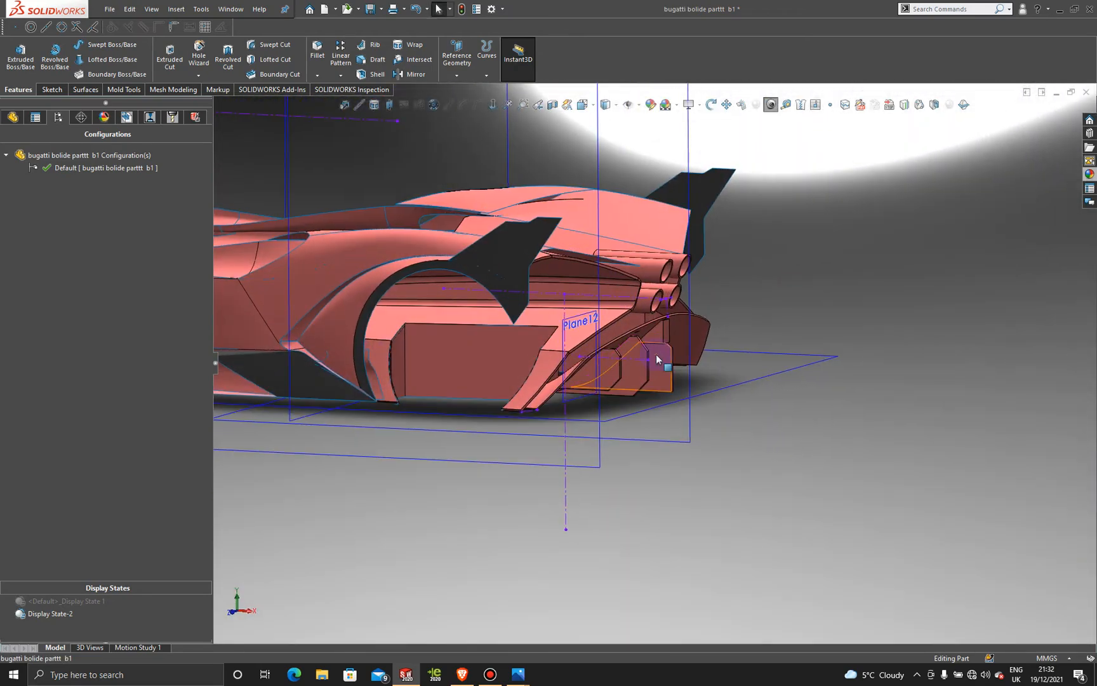
scroll(660, 355, "down", 3)
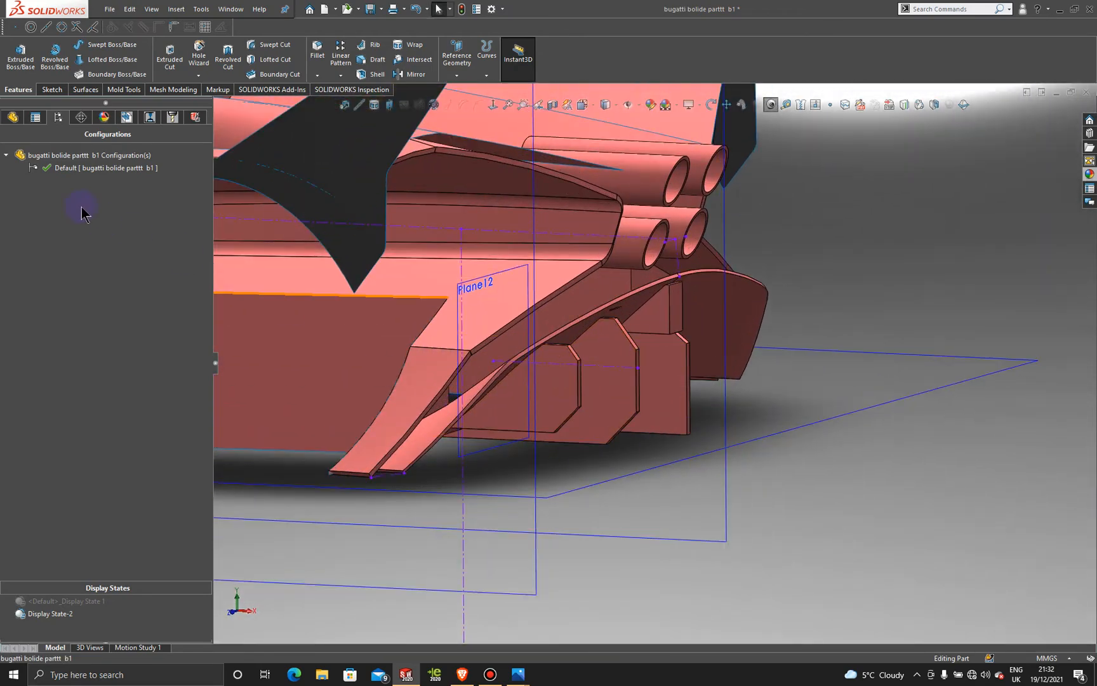
left_click(14, 118)
scroll(86, 482, "down", 20)
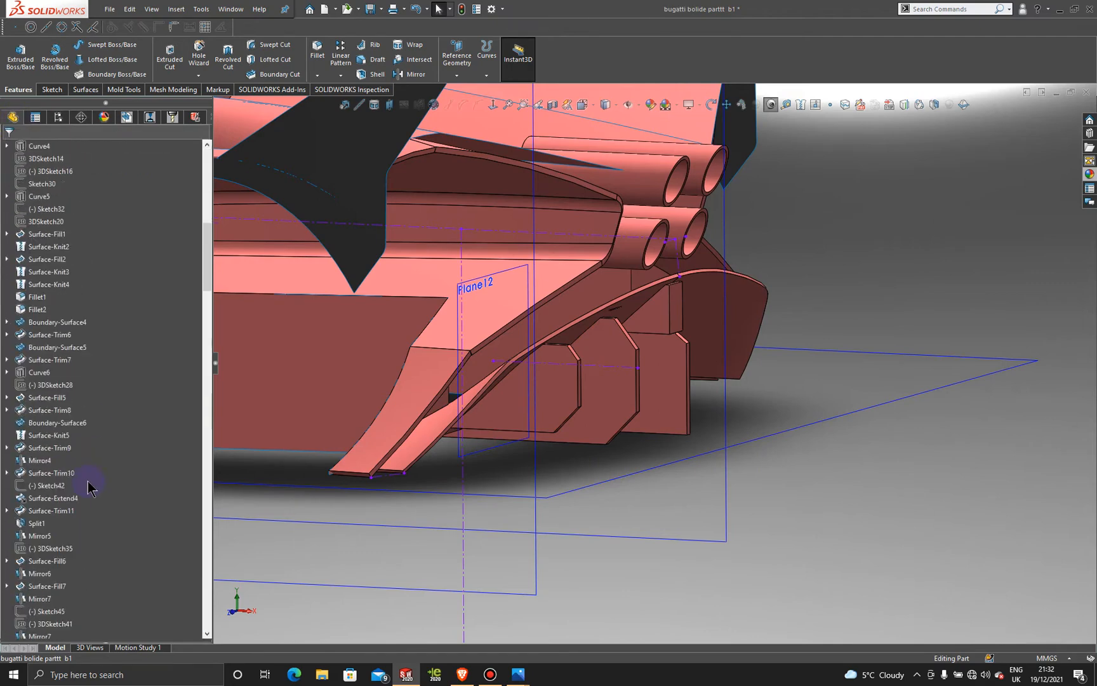
scroll(88, 487, "down", 20)
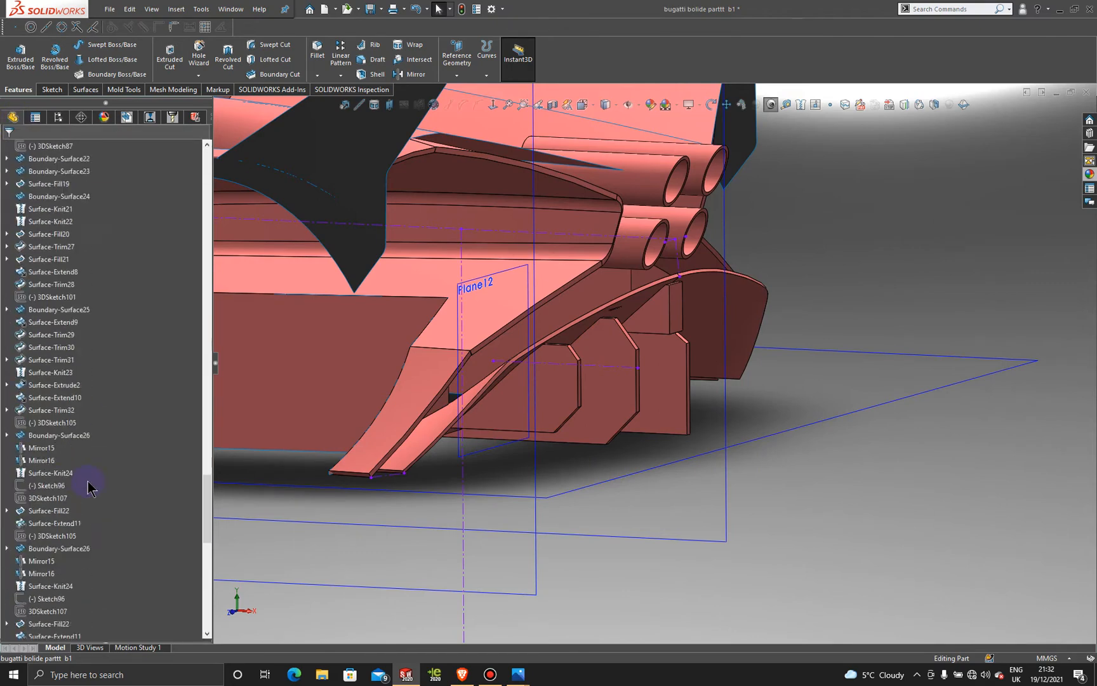
scroll(88, 486, "down", 5)
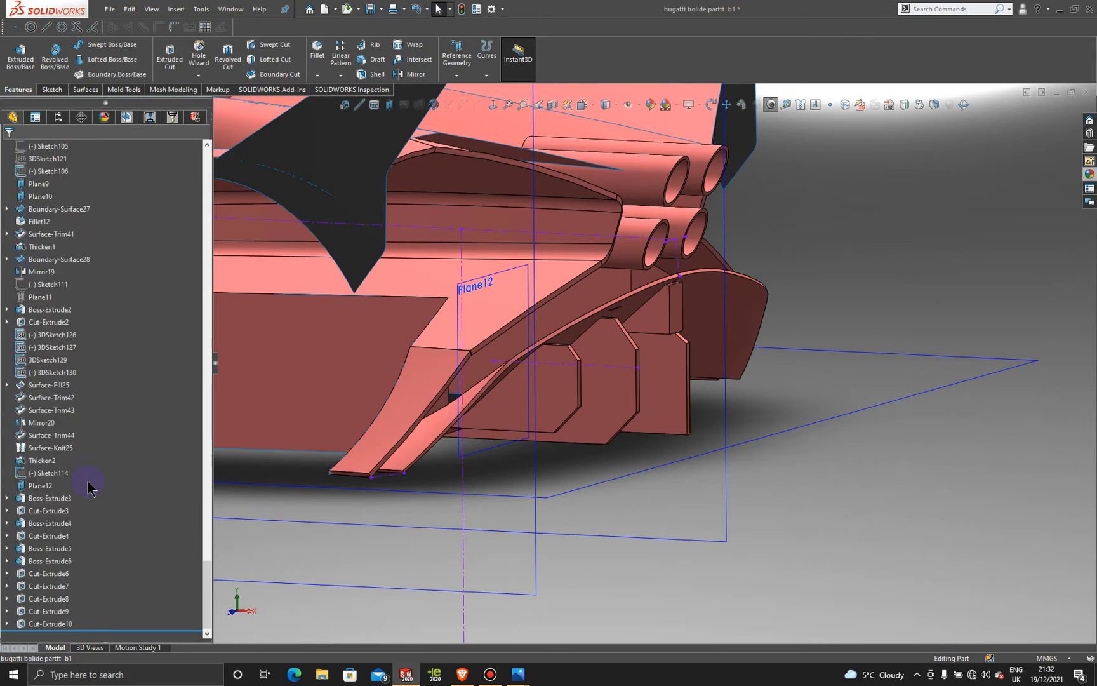
left_click(50, 599)
right_click(51, 599)
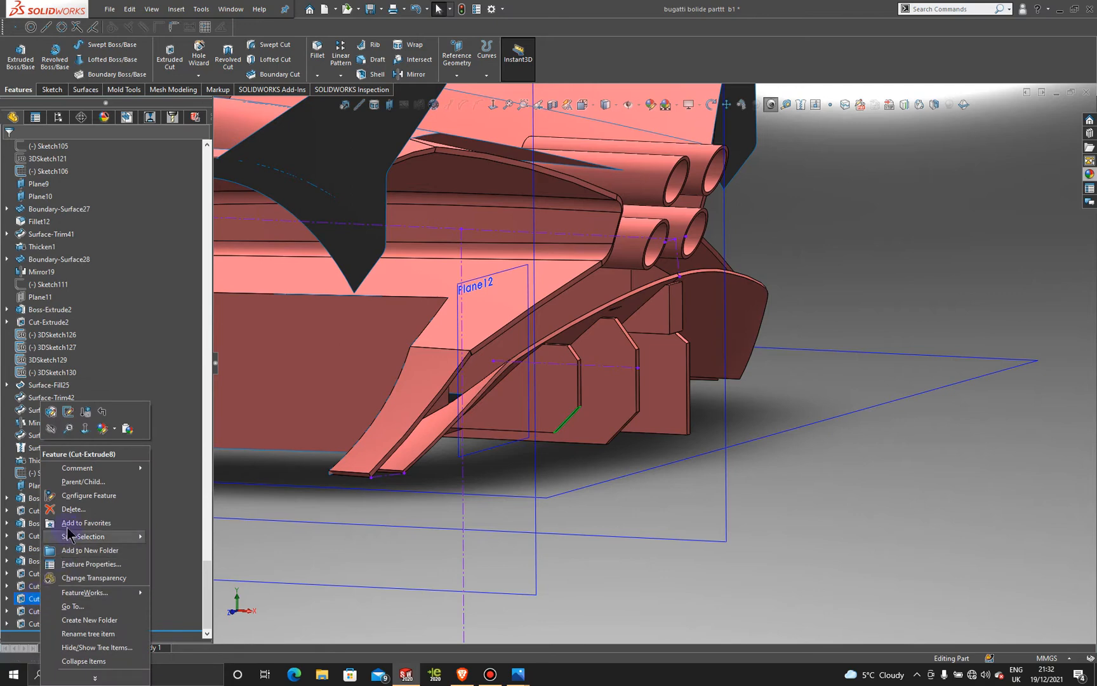
left_click(73, 509)
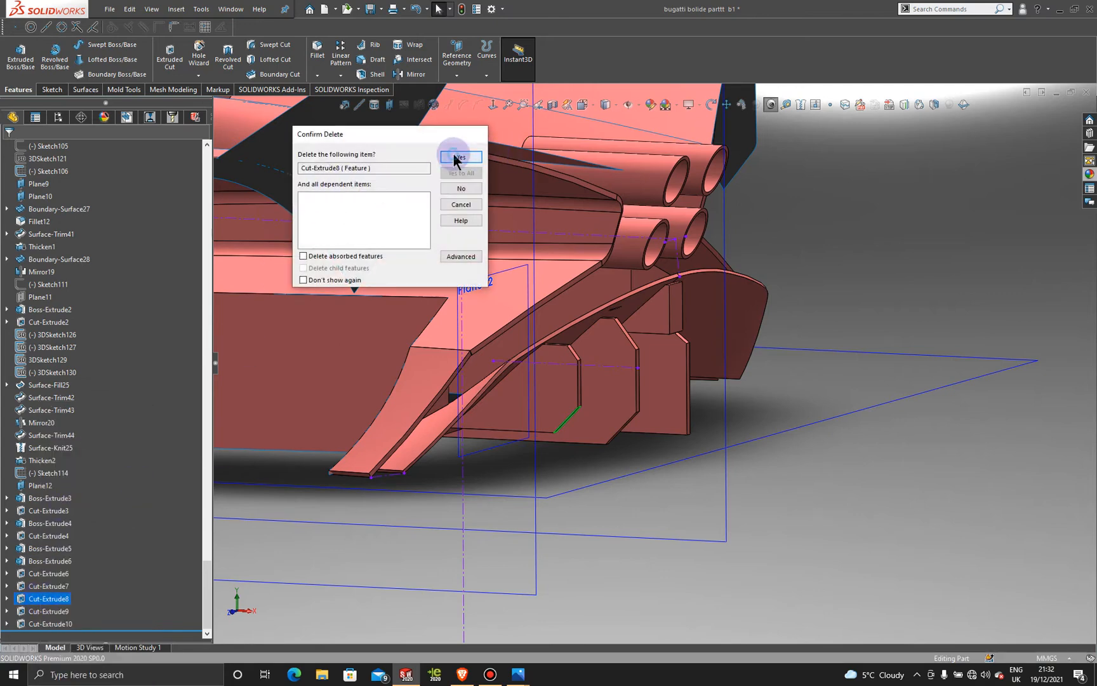
left_click(458, 157)
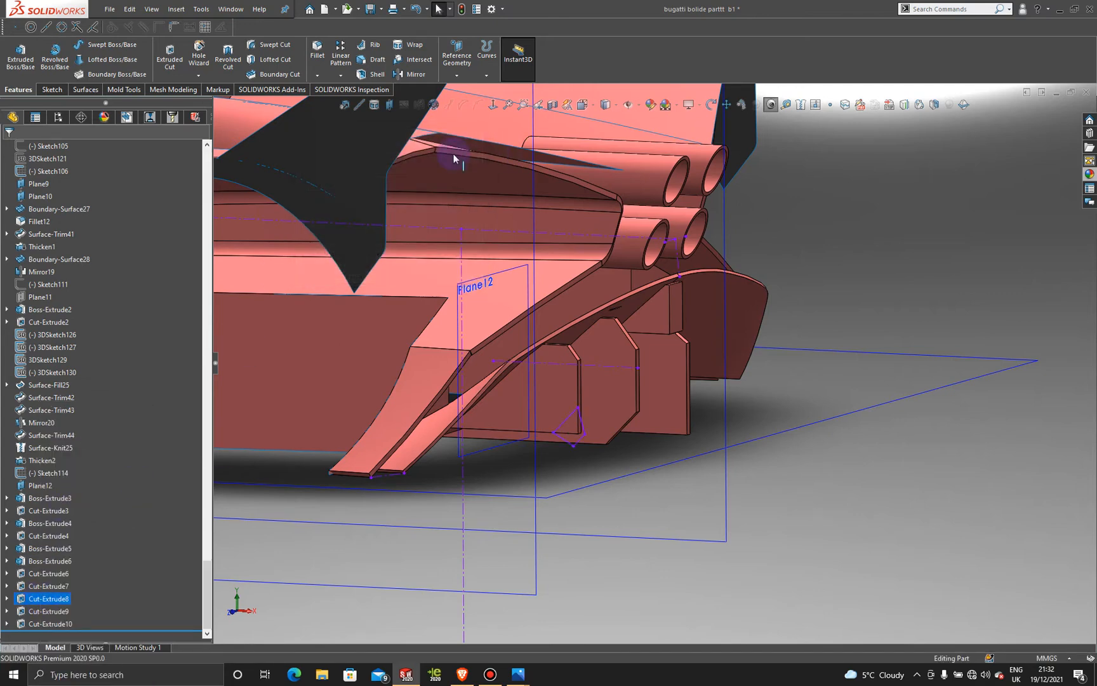
Step: Delete the leftover sketch of the removed cut at the outer fin's lower rear corner
right_click(577, 440)
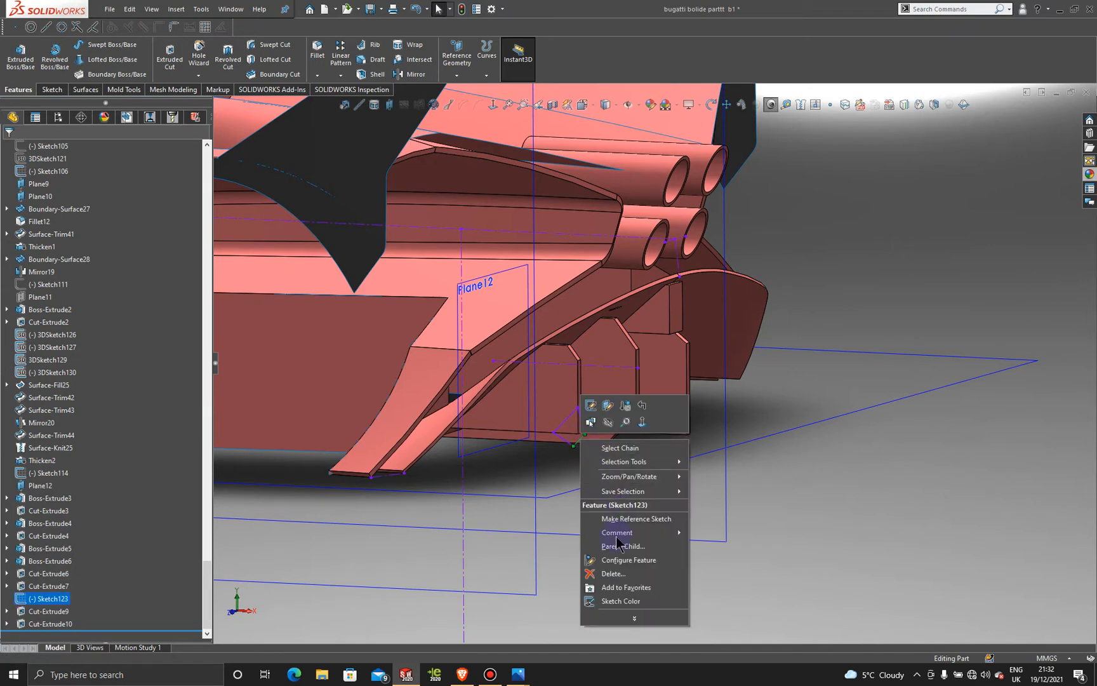
left_click(615, 573)
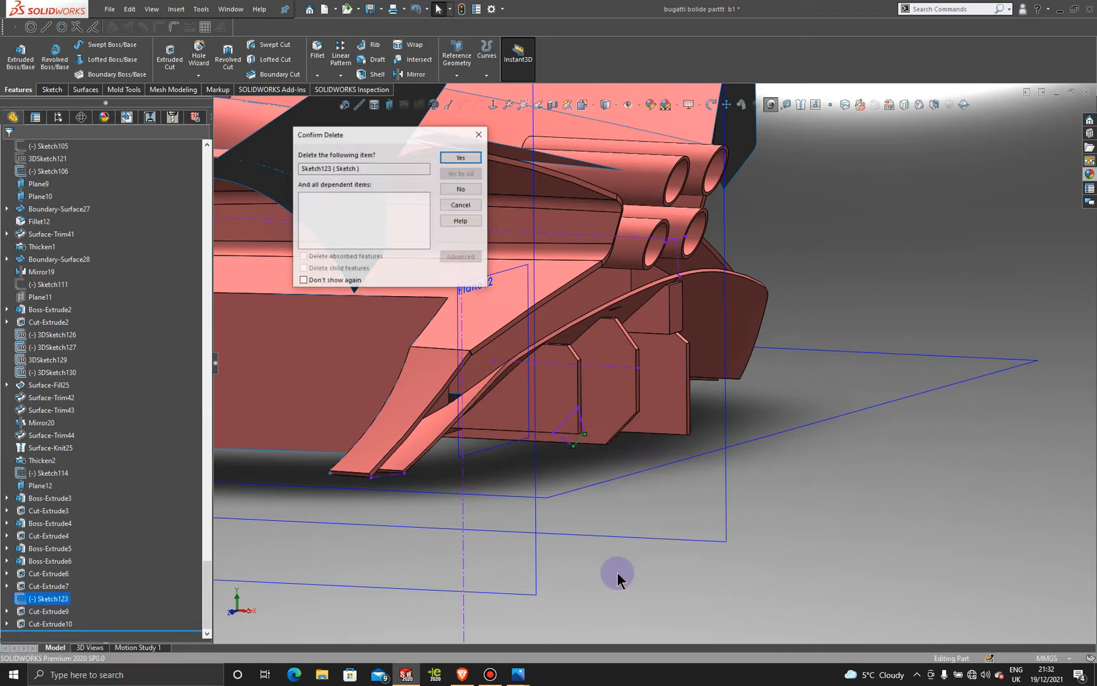
left_click(462, 157)
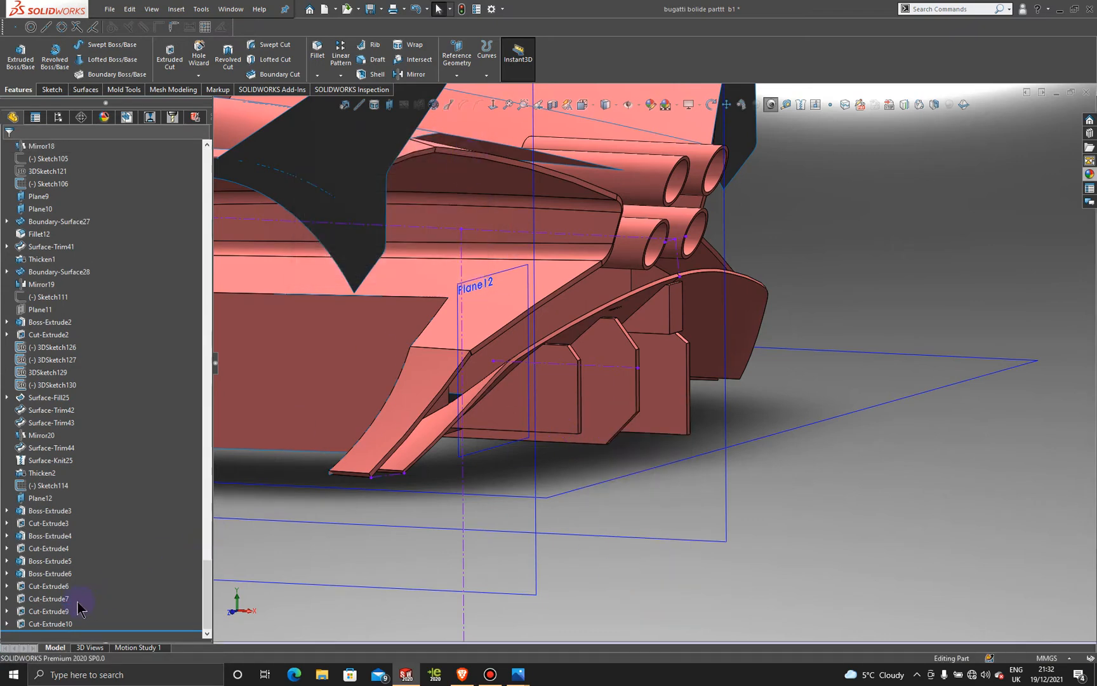
Step: Delete the extruded cut Cut-Extrude10 at the middle fin's lower rear corner together with its leftover triangle sketch
right_click(50, 624)
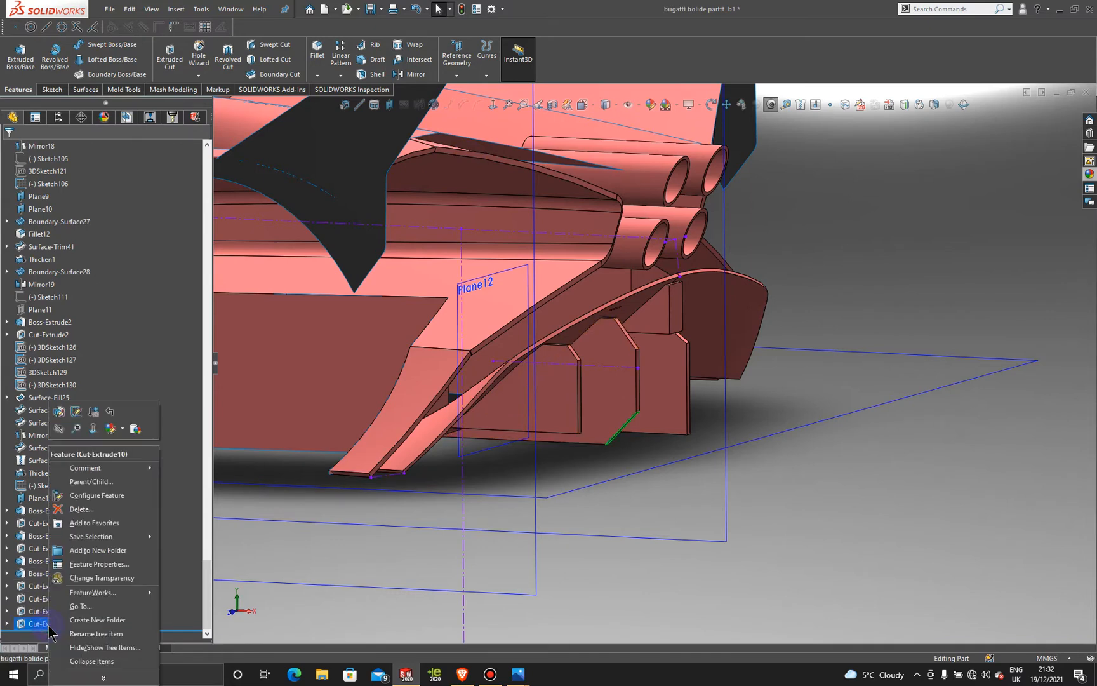
left_click(81, 509)
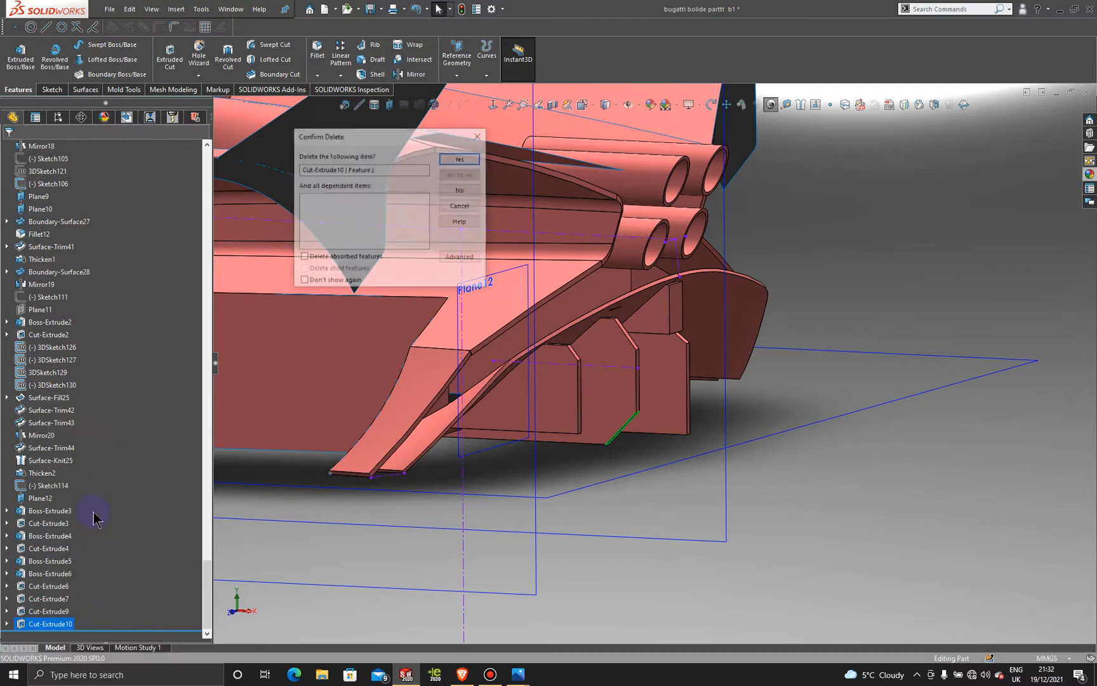
left_click(467, 159)
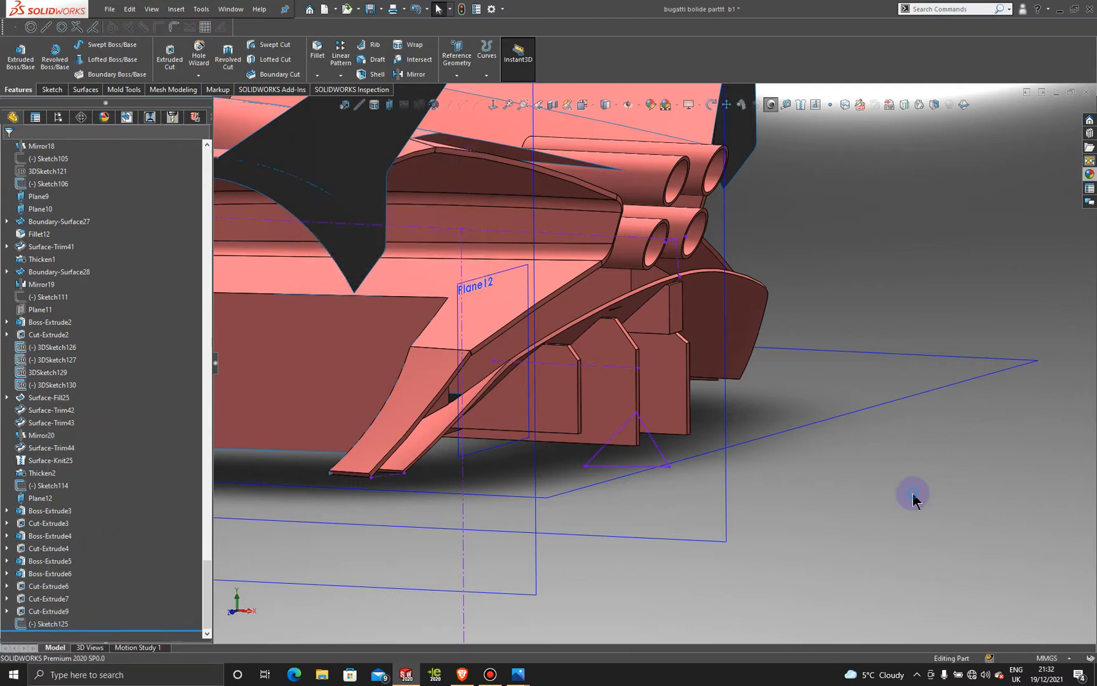
right_click(656, 446)
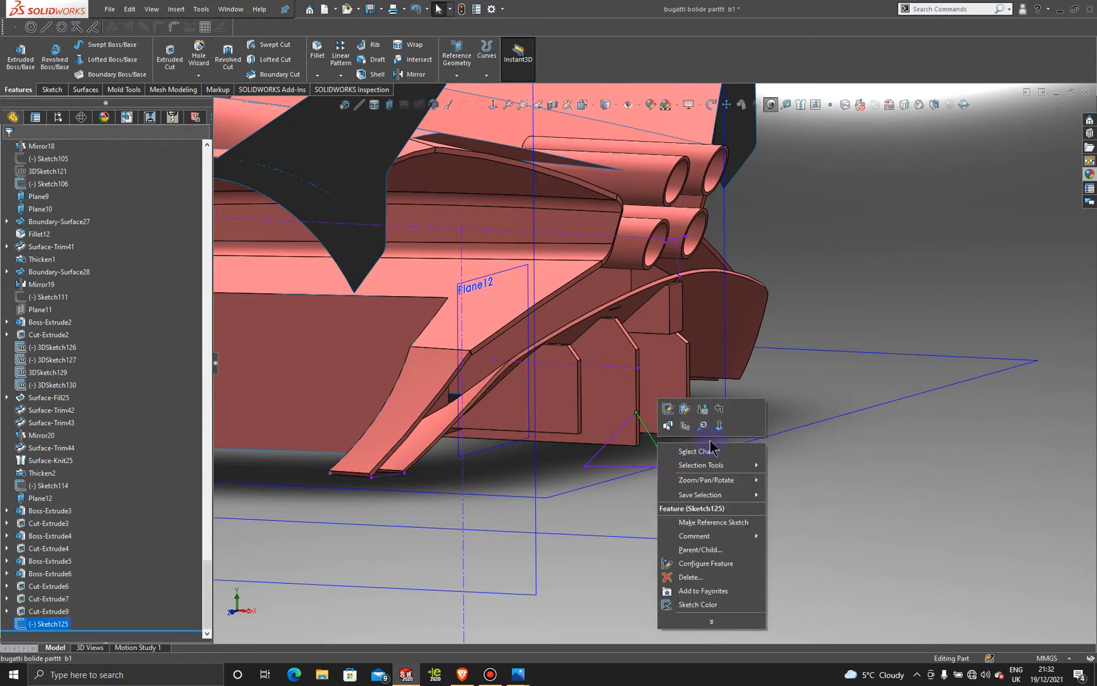
left_click(692, 577)
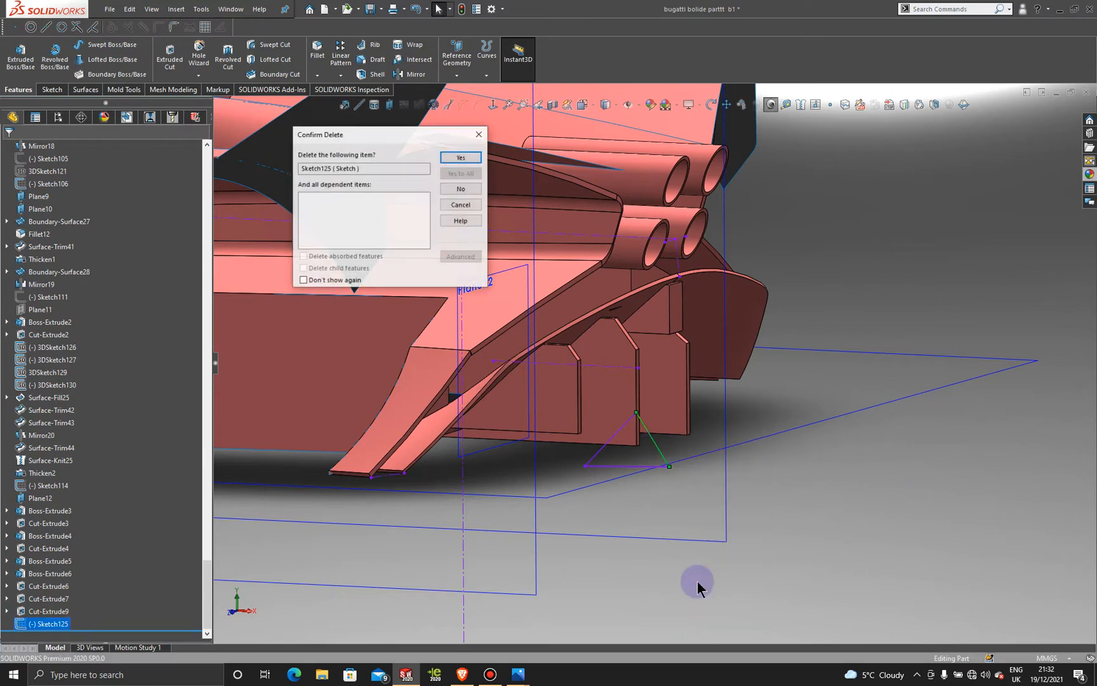
left_click(461, 159)
Step: Mirror the outer and middle fin extrusions, Boss-Extrude5 and Boss-Extrude6, about the Front Plane
mouse_move(852, 297)
middle_mouse_down()
mouse_move(640, 376)
mouse_move(522, 375)
mouse_move(437, 392)
mouse_move(455, 435)
mouse_move(762, 413)
mouse_move(625, 440)
mouse_move(740, 373)
mouse_move(884, 431)
mouse_move(785, 380)
mouse_move(813, 387)
mouse_move(792, 368)
mouse_move(760, 386)
mouse_move(630, 418)
mouse_move(752, 392)
middle_mouse_up()
scroll(762, 378, "down", 2)
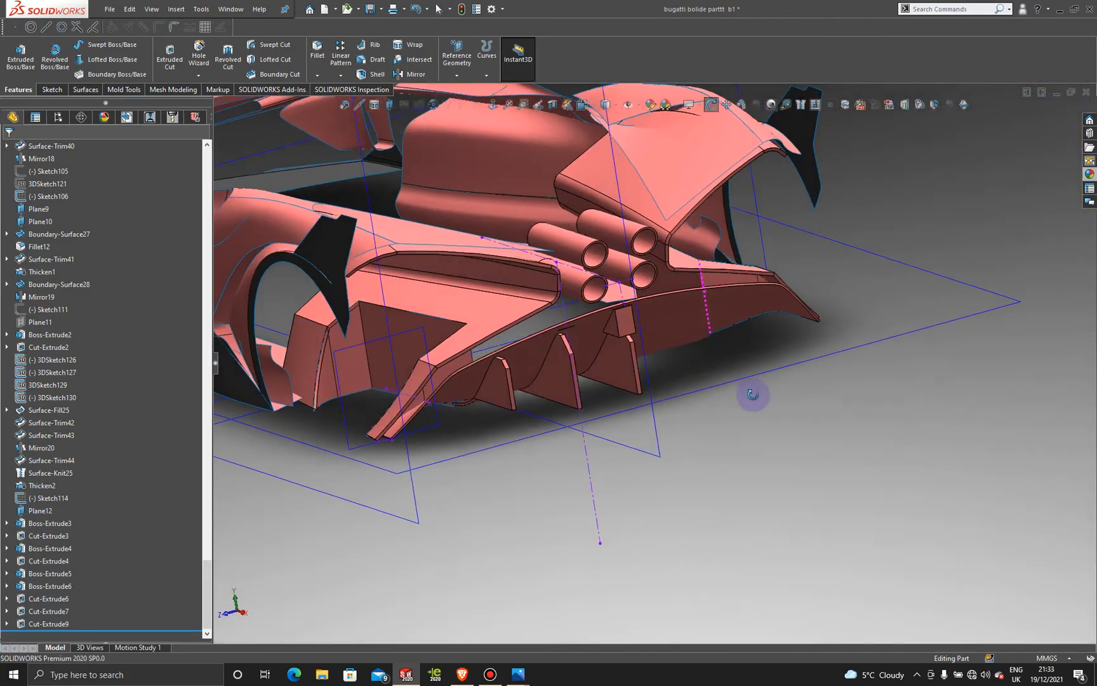
scroll(635, 387, "down", 3)
scroll(606, 398, "up", 3)
middle_click_drag(642, 368, 490, 410)
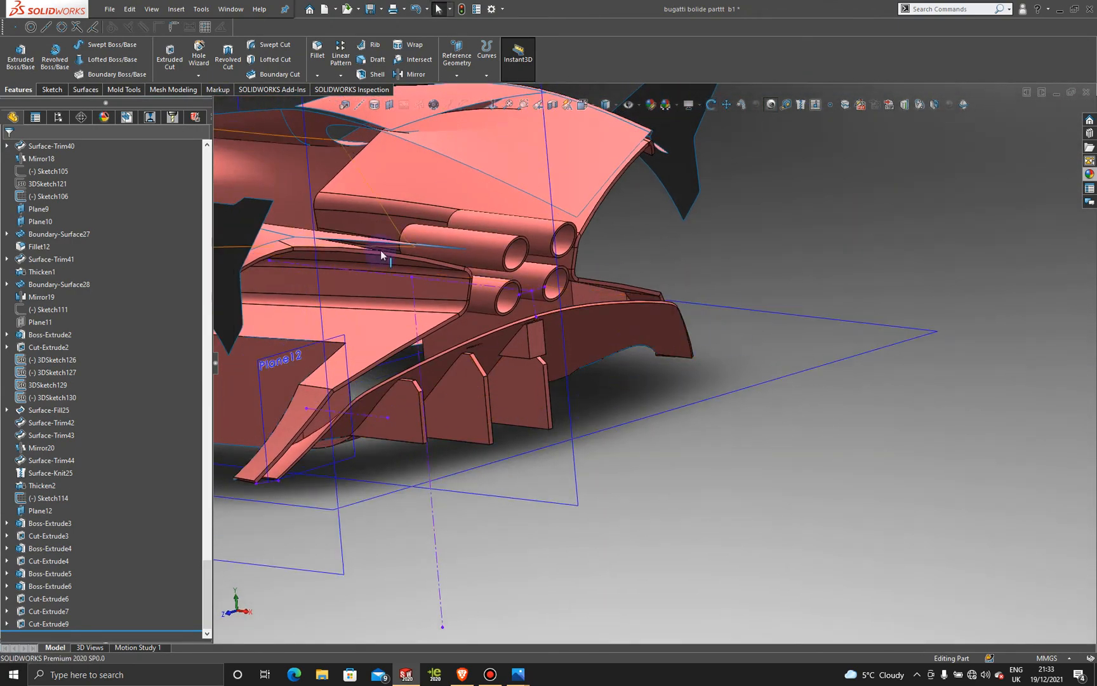
scroll(382, 252, "up", 5)
scroll(412, 281, "up", 2)
scroll(432, 127, "down", 2)
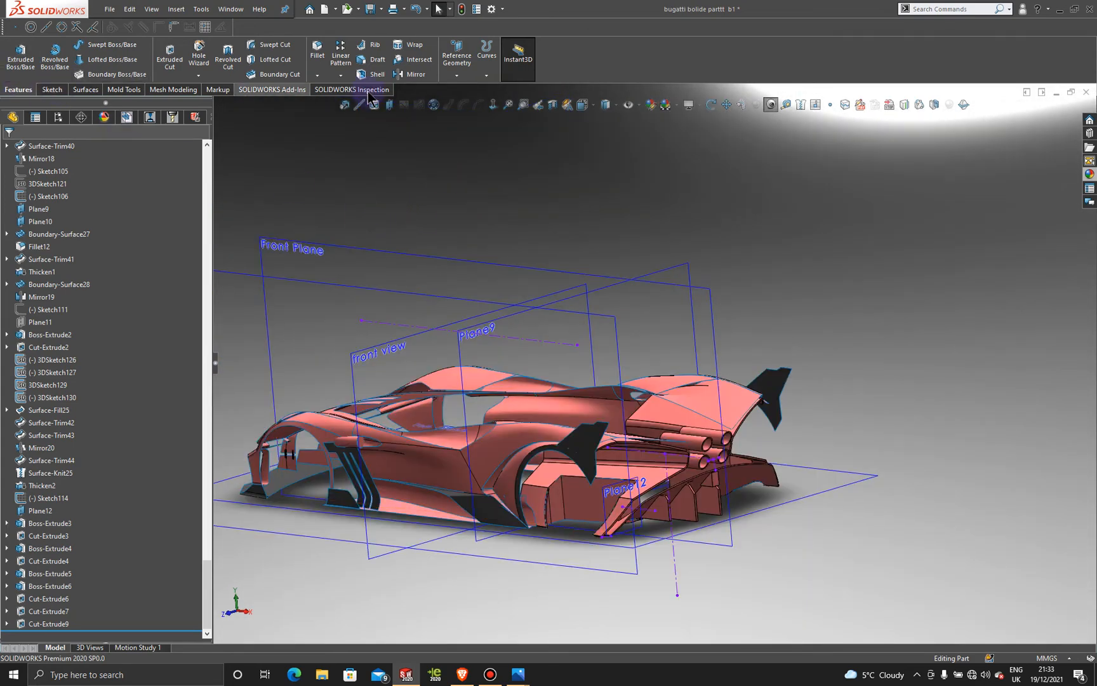
left_click(412, 77)
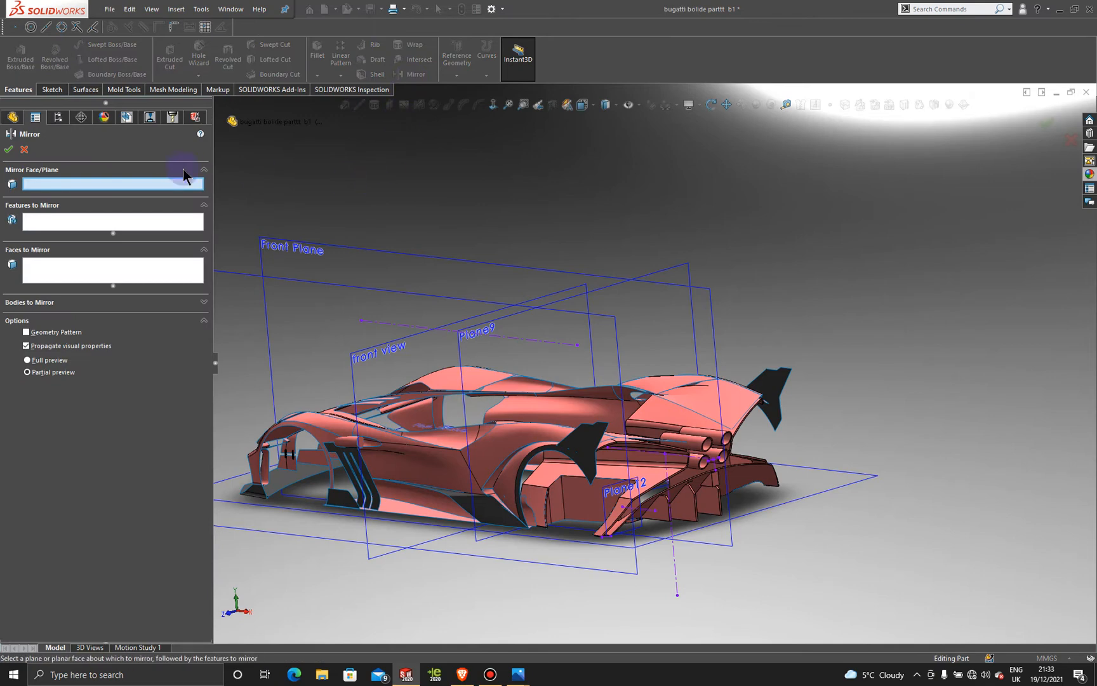
left_click(379, 252)
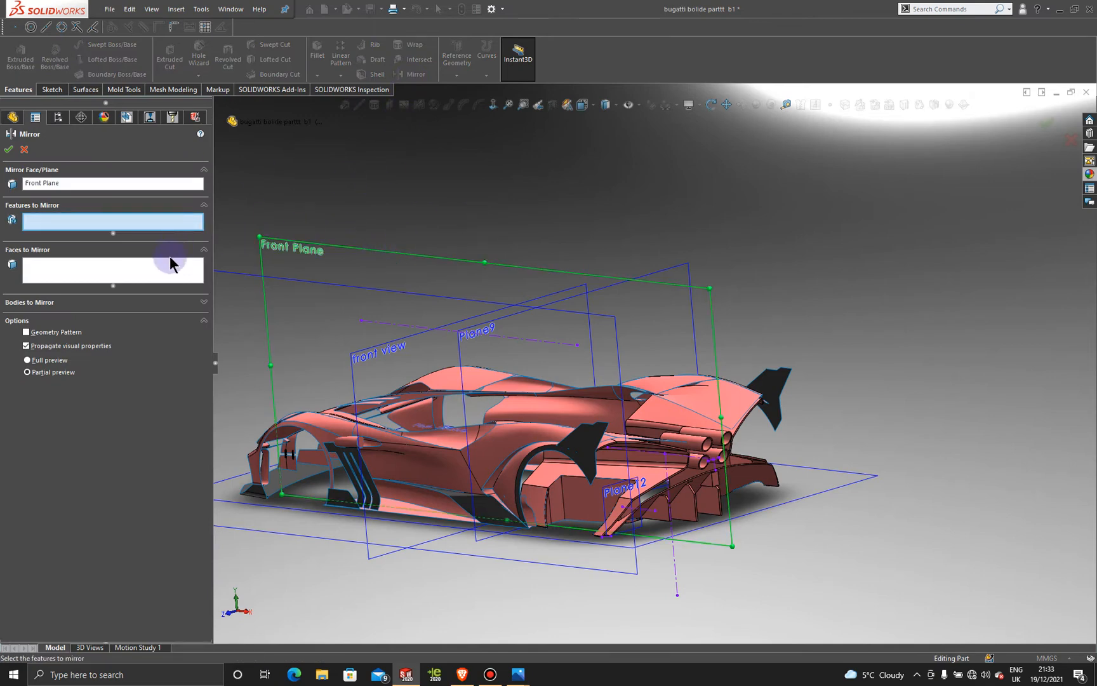
scroll(712, 537, "down", 5)
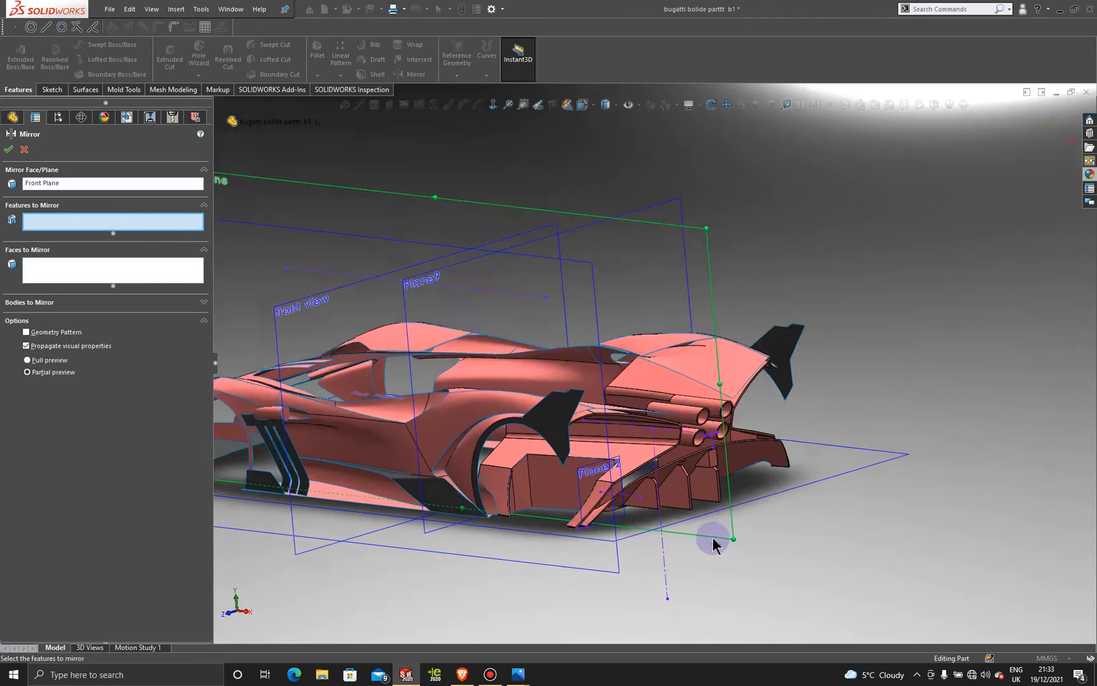
left_click(568, 409)
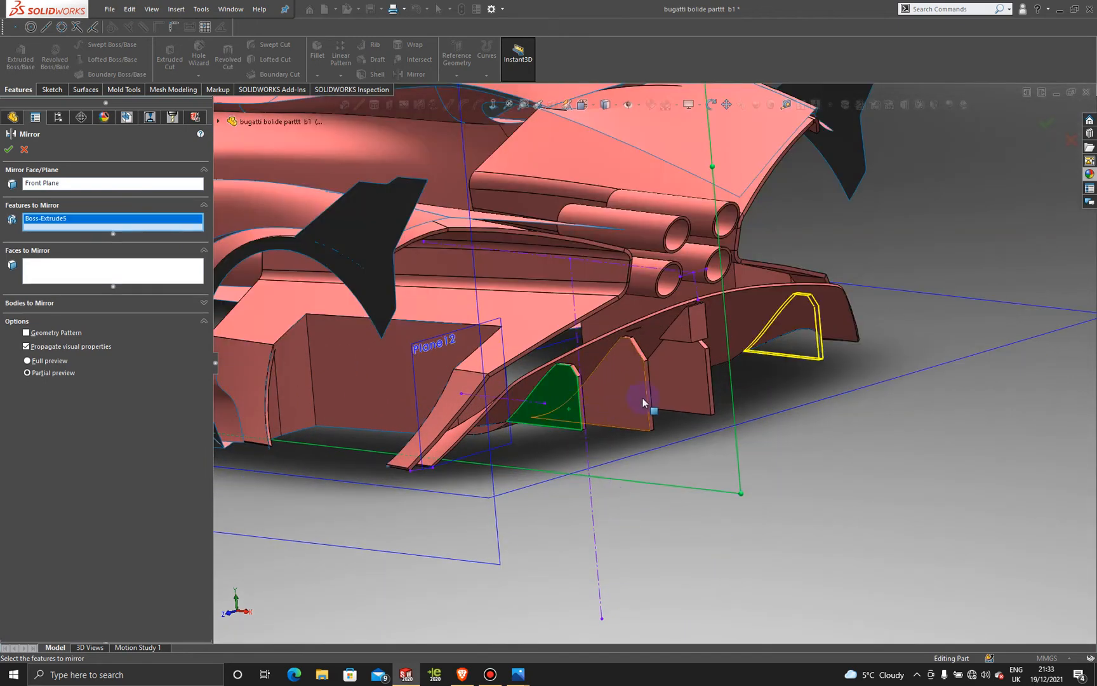
left_click(643, 397)
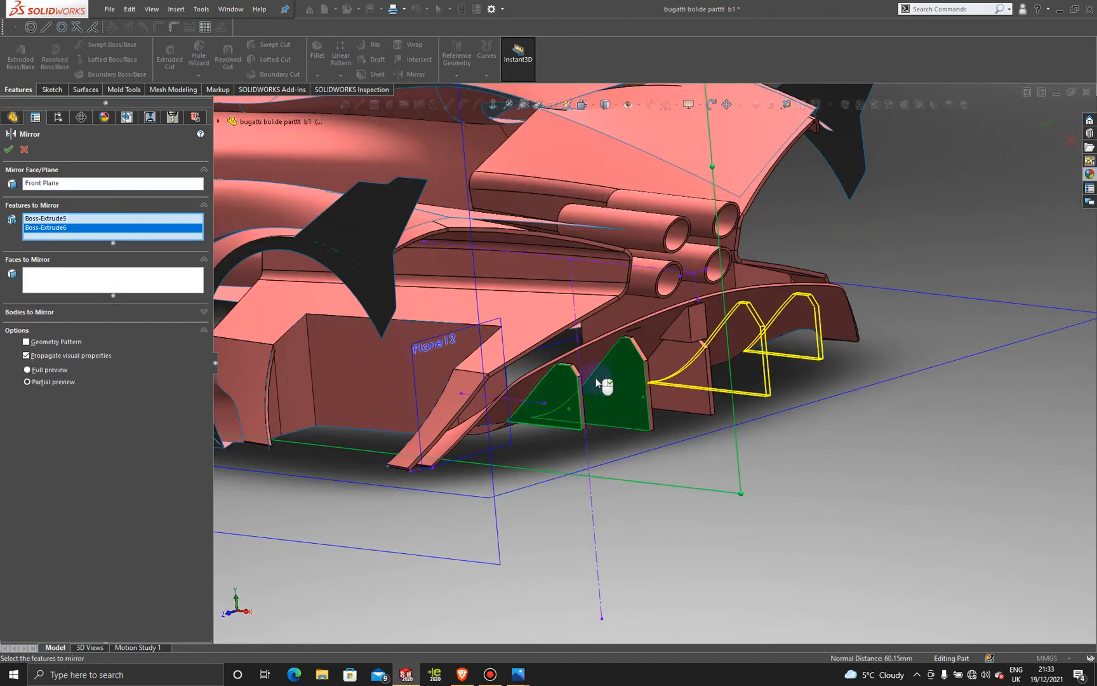
left_click(5, 151)
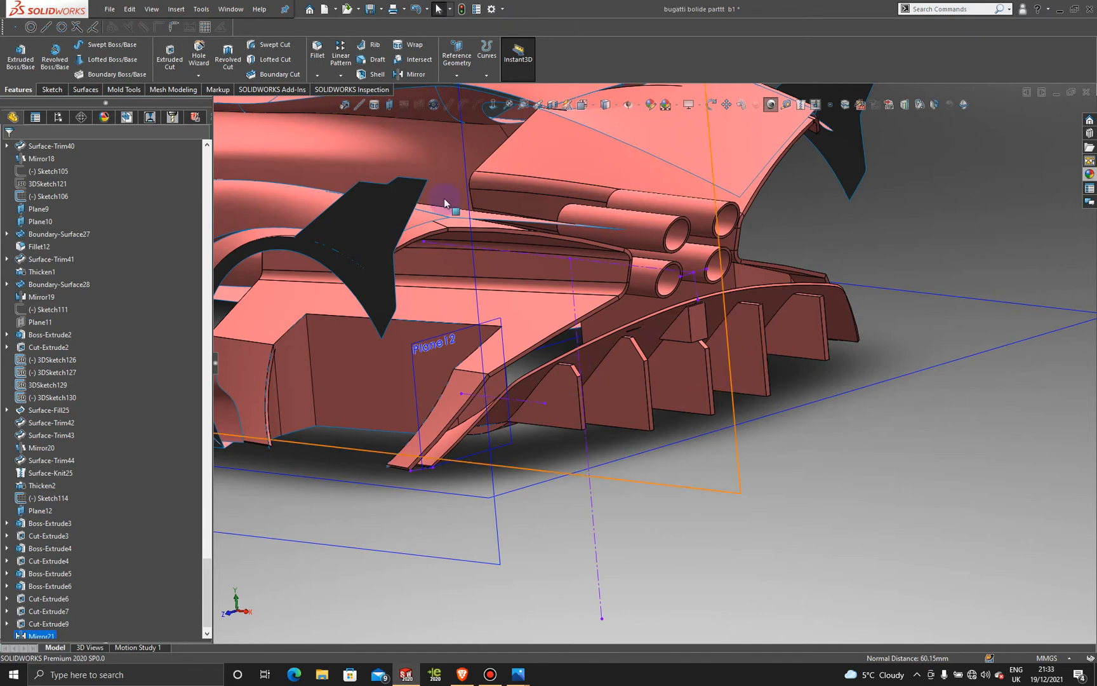
Step: Set up another mirror about the Front Plane and clear the preselected Mirror21 from its features to mirror
scroll(833, 286, "up", 5)
scroll(774, 250, "up", 2)
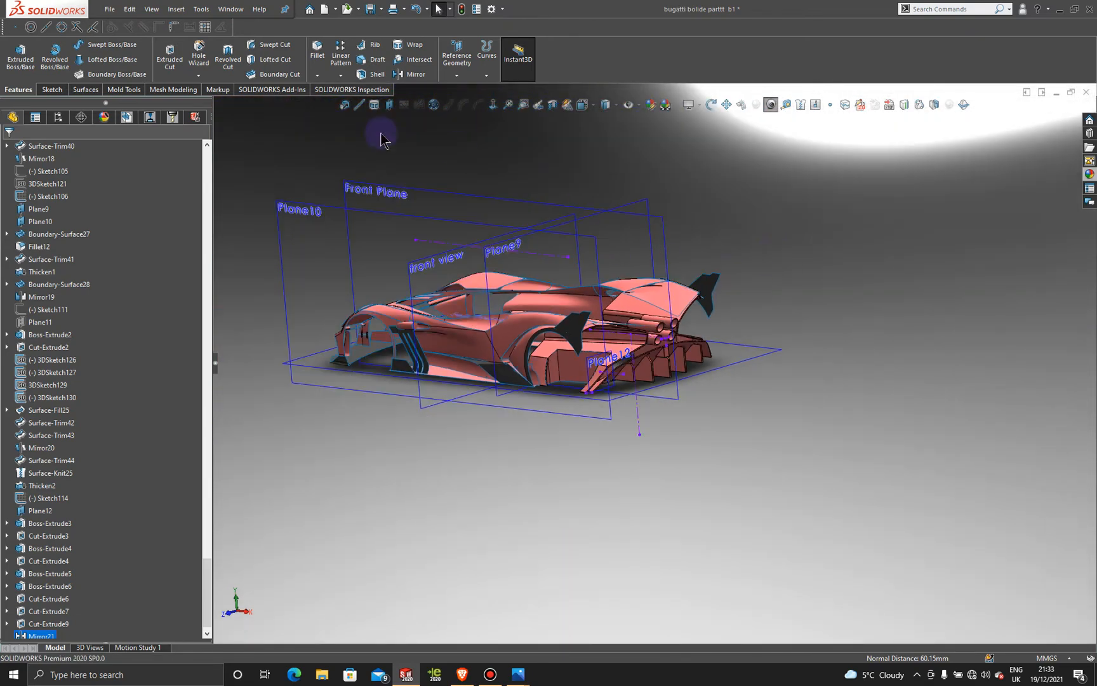
left_click(416, 75)
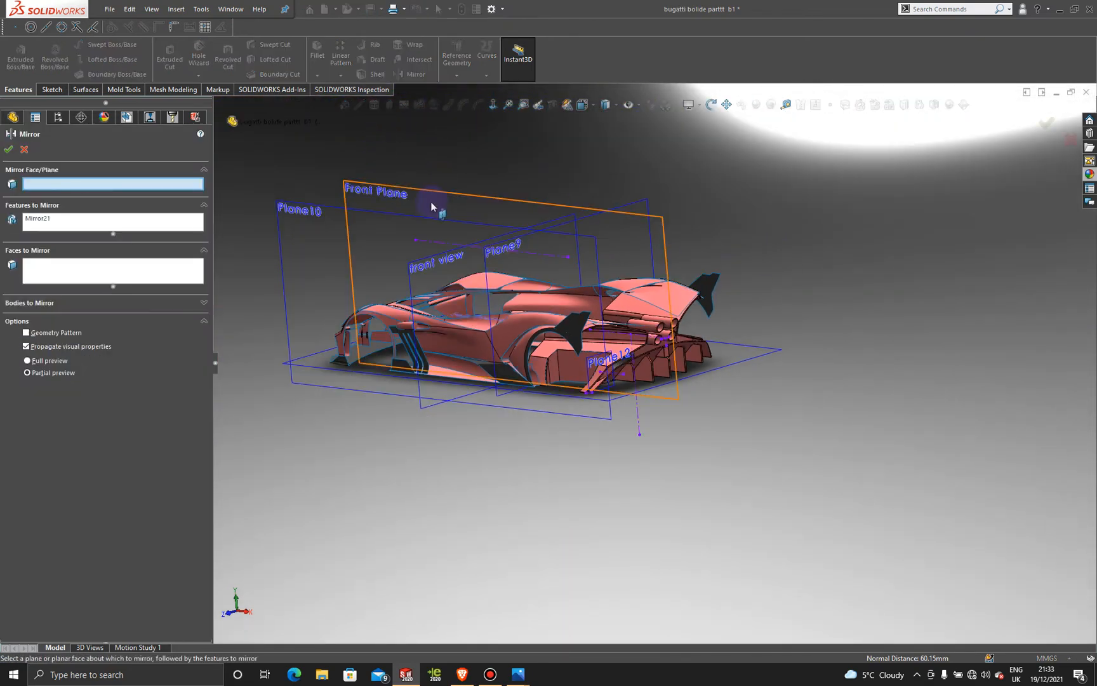
left_click(432, 204)
scroll(699, 366, "down", 6)
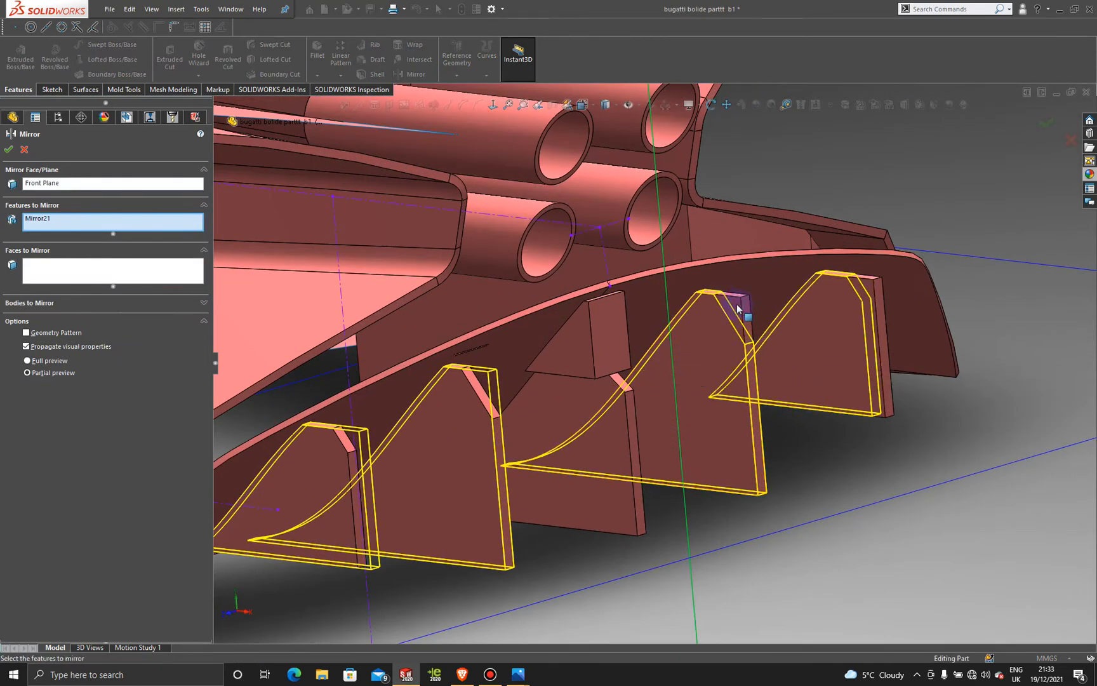
left_click(51, 274)
right_click(86, 222)
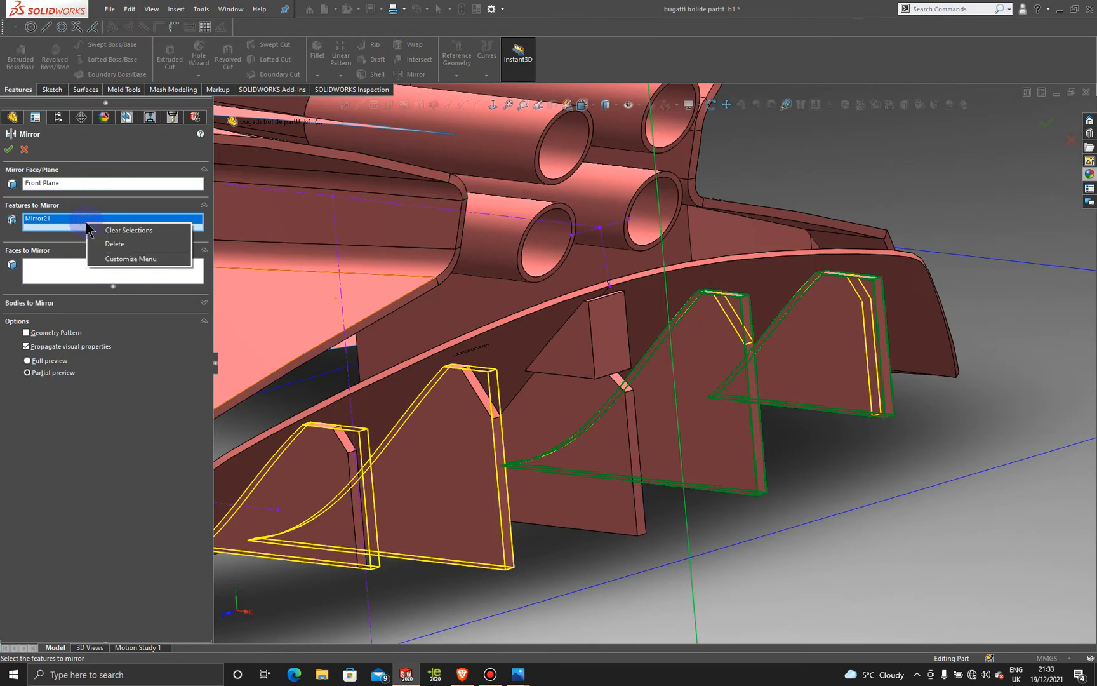
left_click(130, 231)
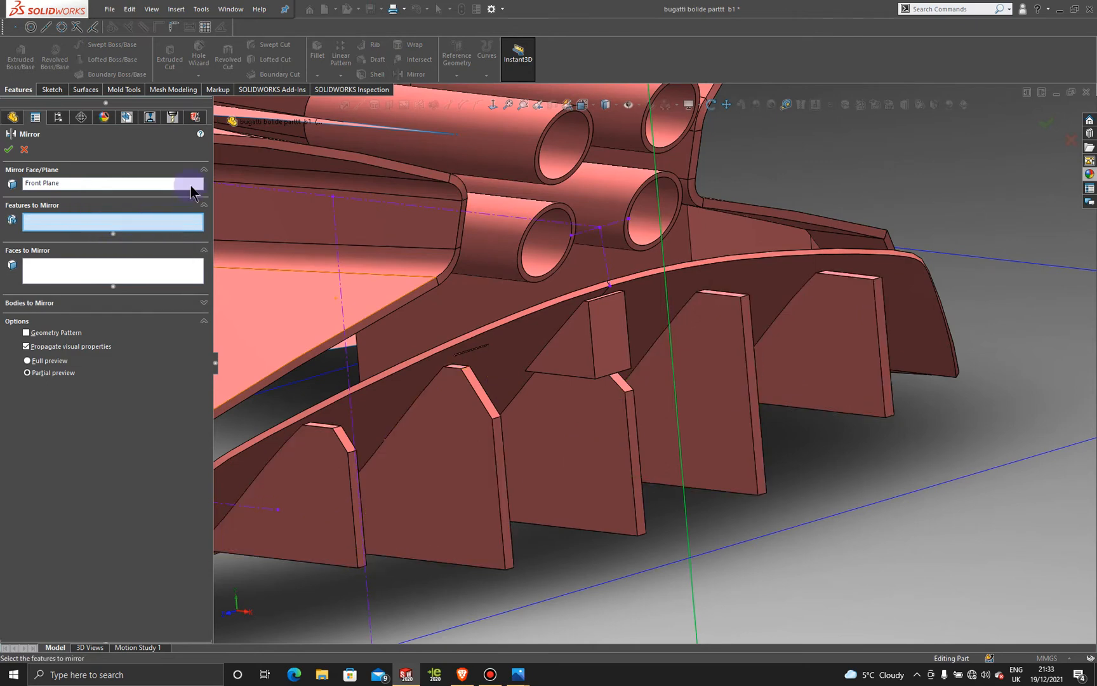
Step: Mirror the upper rear corner cuts Cut-Extrude6 and Cut-Extrude9 onto the opposite fins
left_click(221, 129)
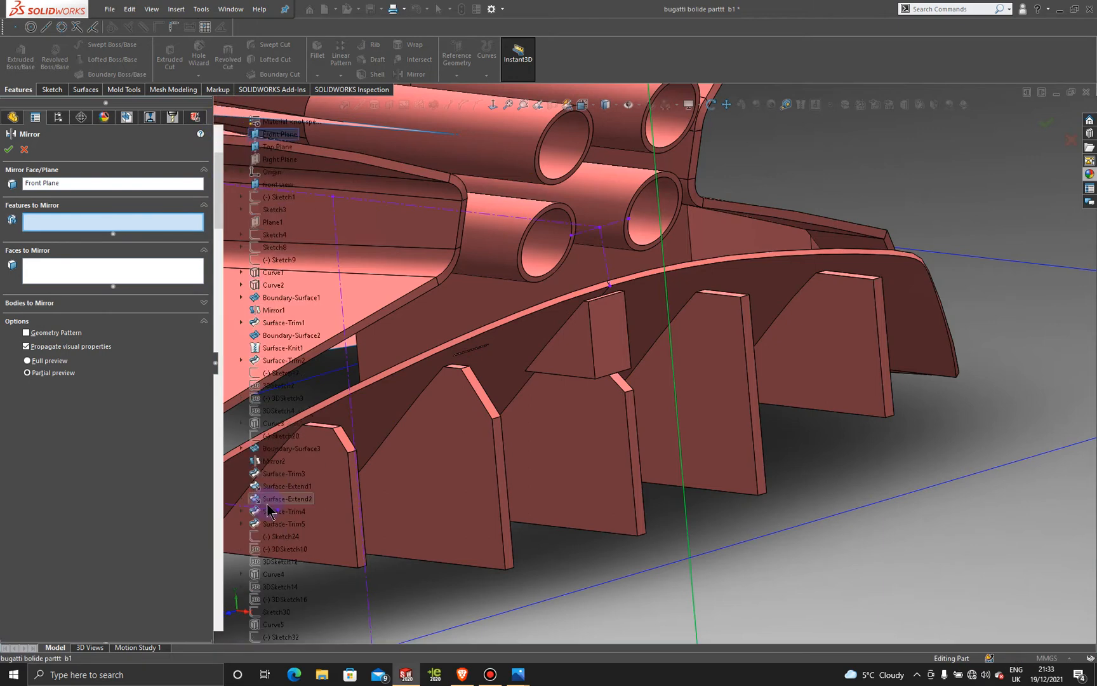
left_click_drag(218, 234, 234, 625)
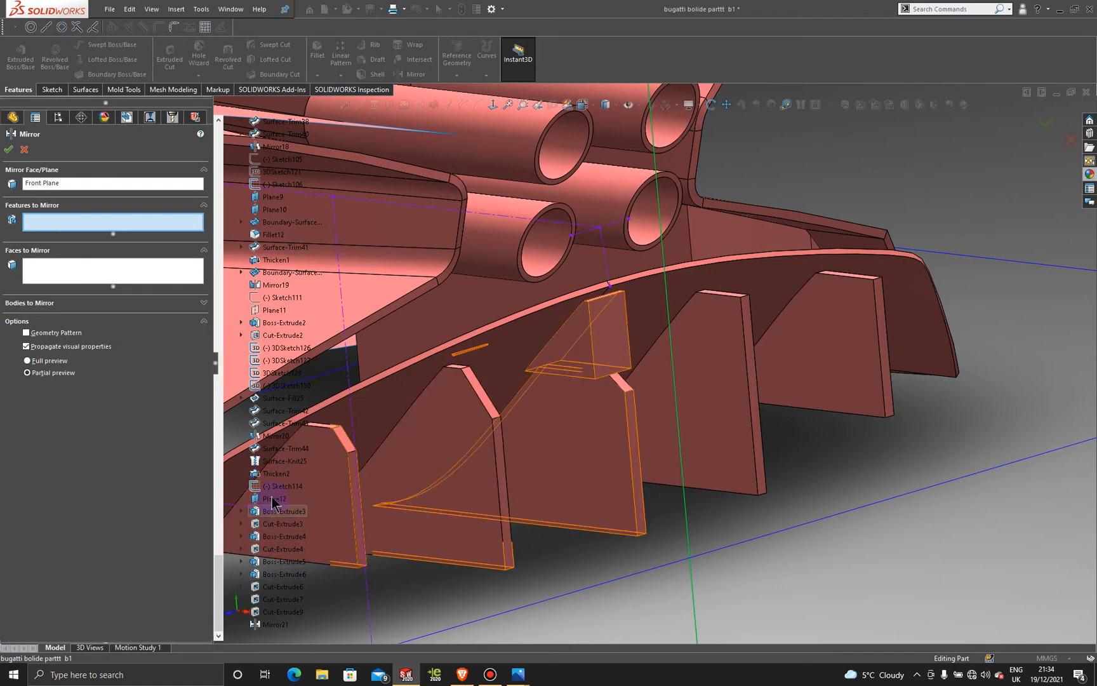
left_click(276, 587)
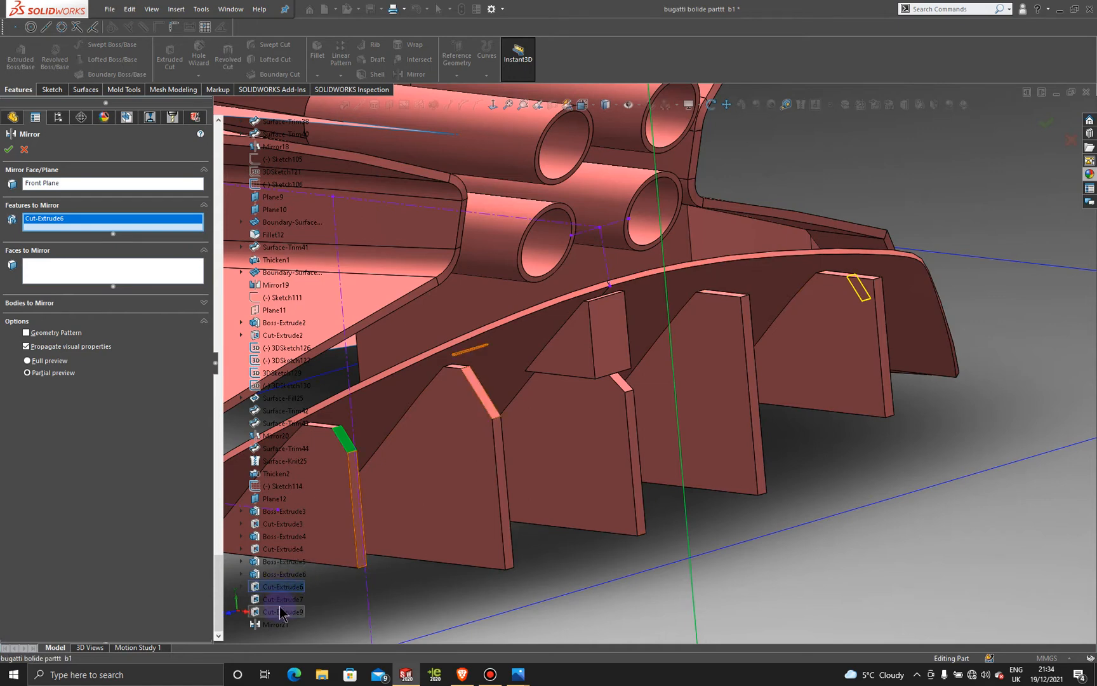
left_click(281, 612)
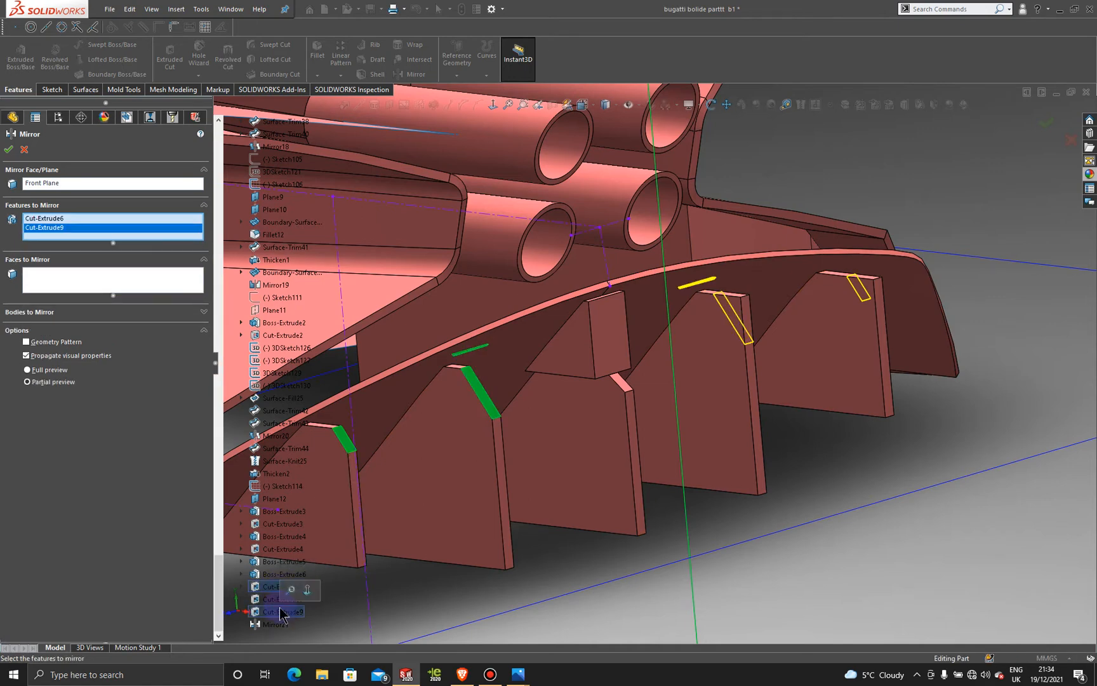
left_click(8, 152)
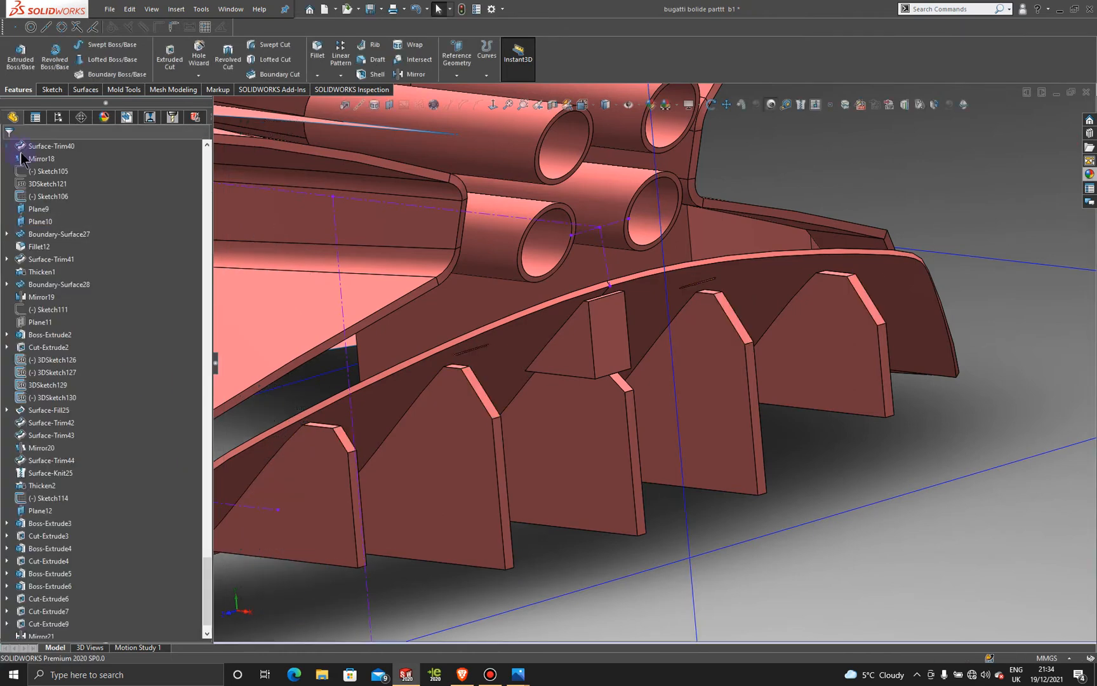
Step: Examine the mirrored diffuser fins and compare them with the rear-view reference photo 06_bolide_heck.jpg
scroll(736, 498, "up", 5)
middle_click_drag(729, 501, 583, 355)
scroll(564, 471, "down", 5)
scroll(563, 465, "up", 5)
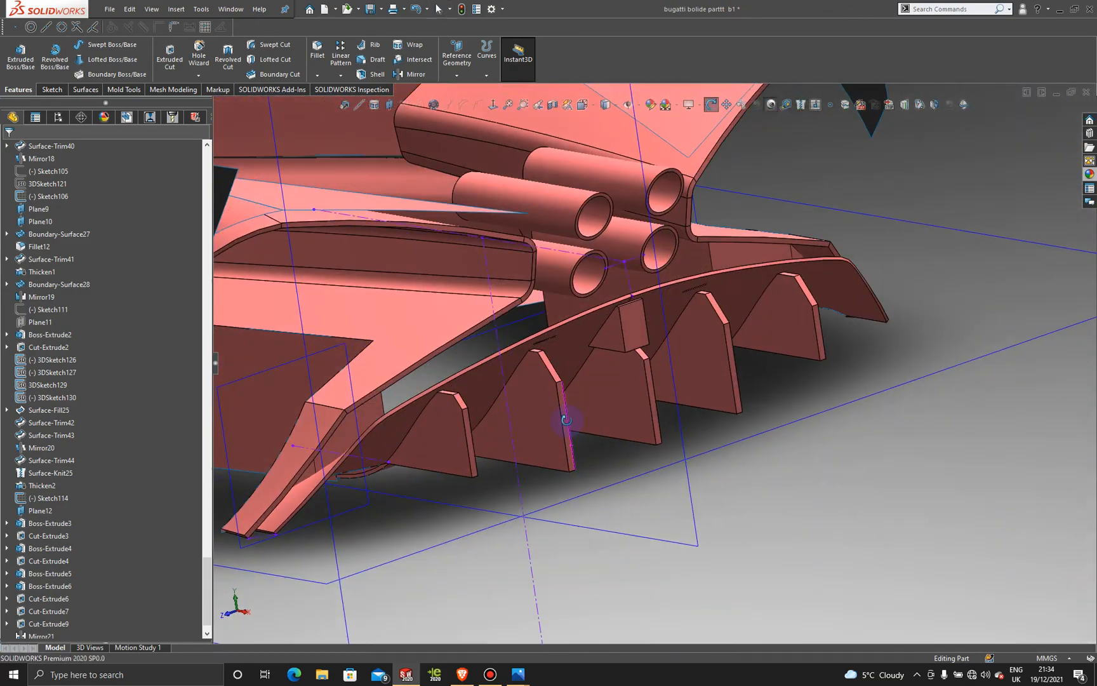
scroll(582, 355, "down", 5)
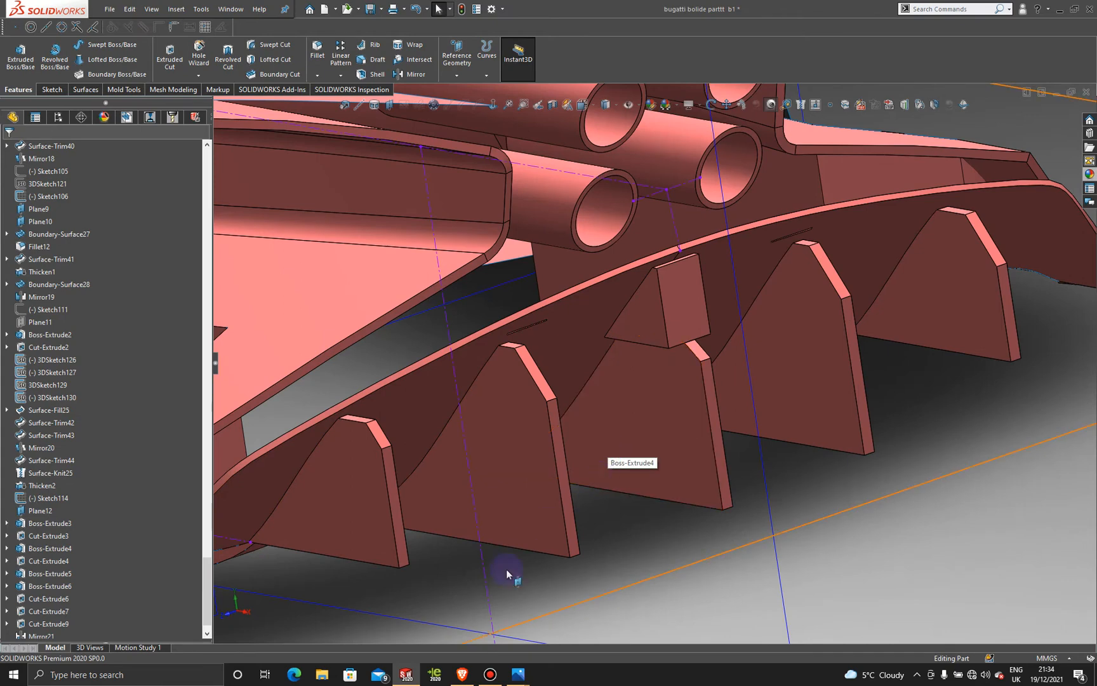
left_click(518, 675)
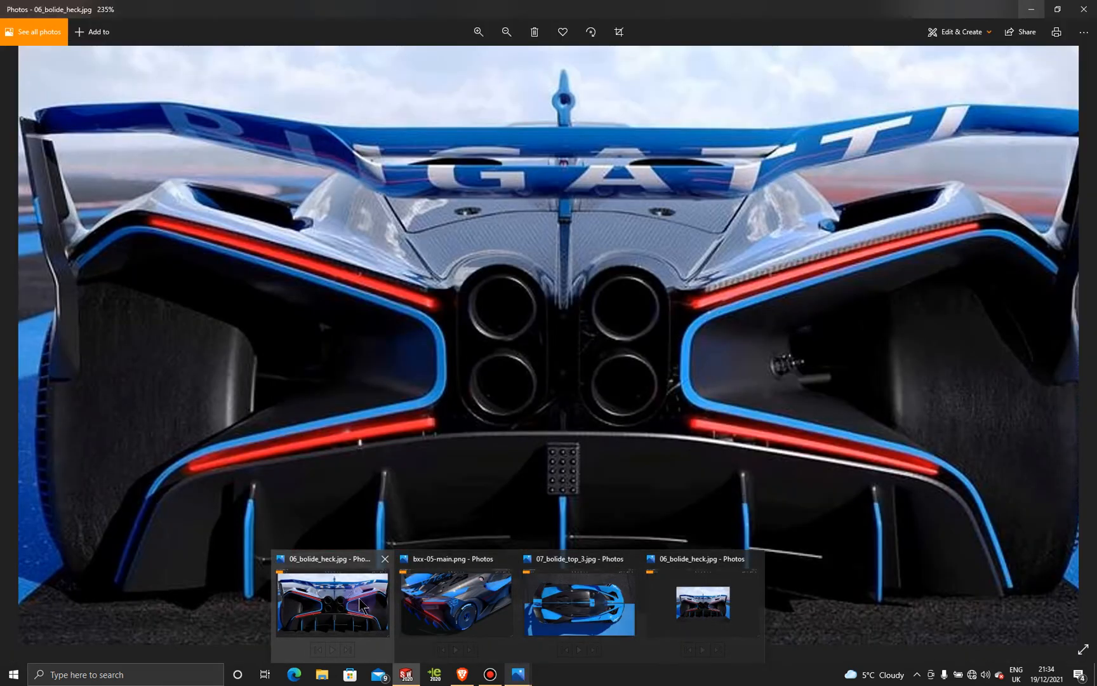
mouse_move(422, 608)
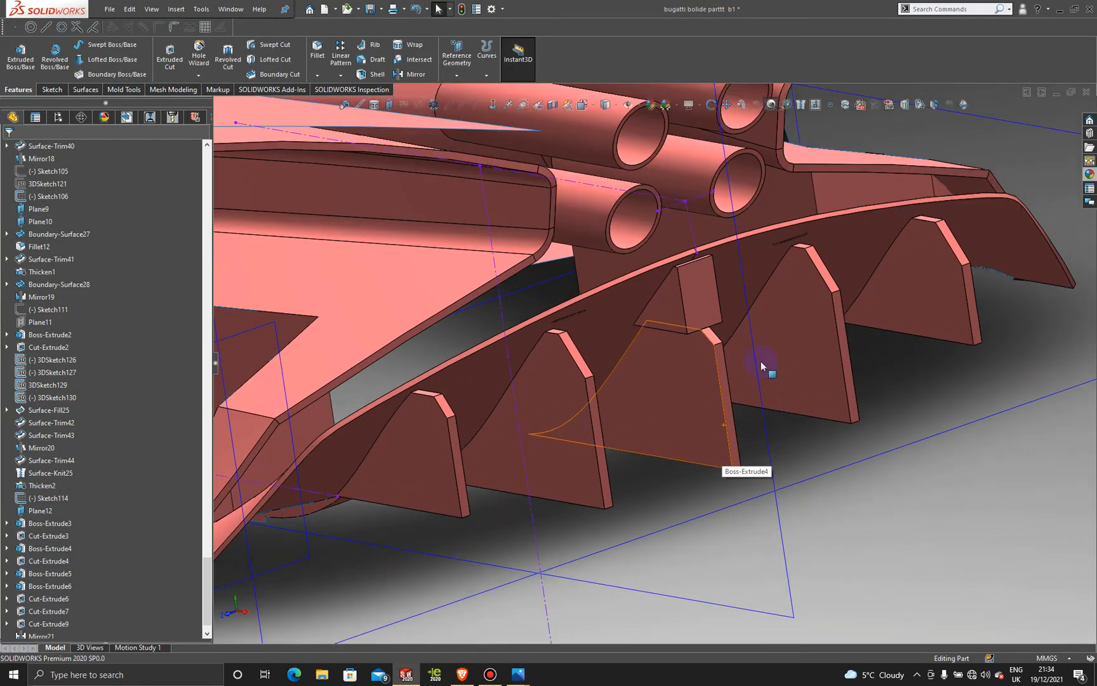
Step: Set up a symmetric 4 mm fillet on the two upper rear corner edges of the nearest outer diffuser fin
middle_click_drag(762, 362, 772, 374)
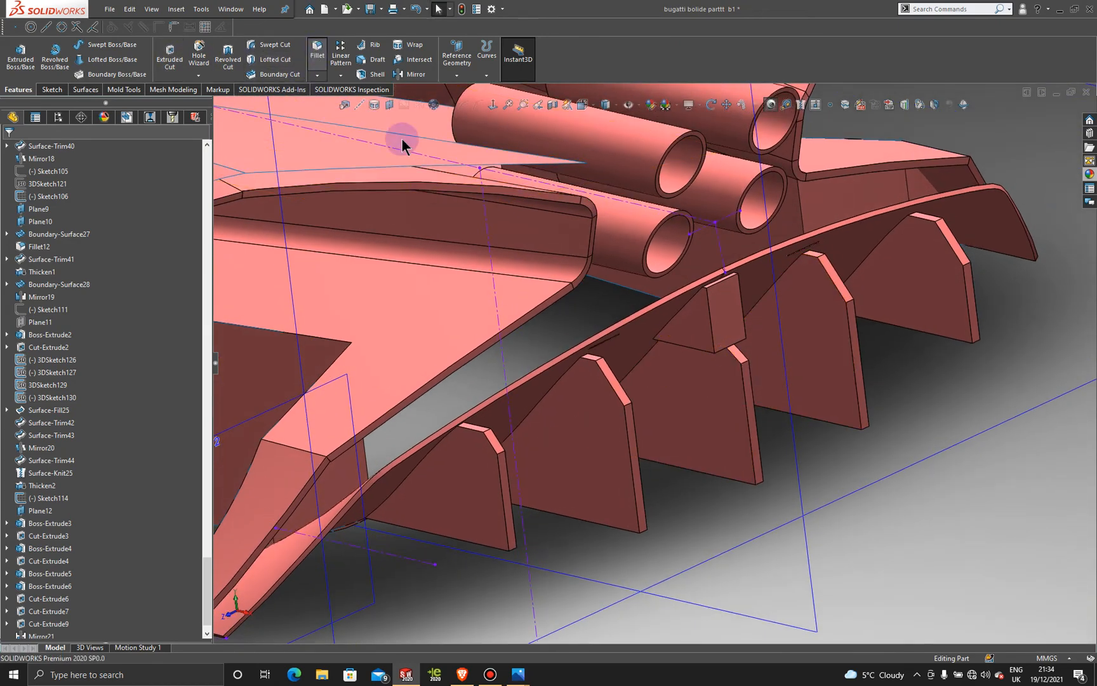
scroll(521, 446, "up", 2)
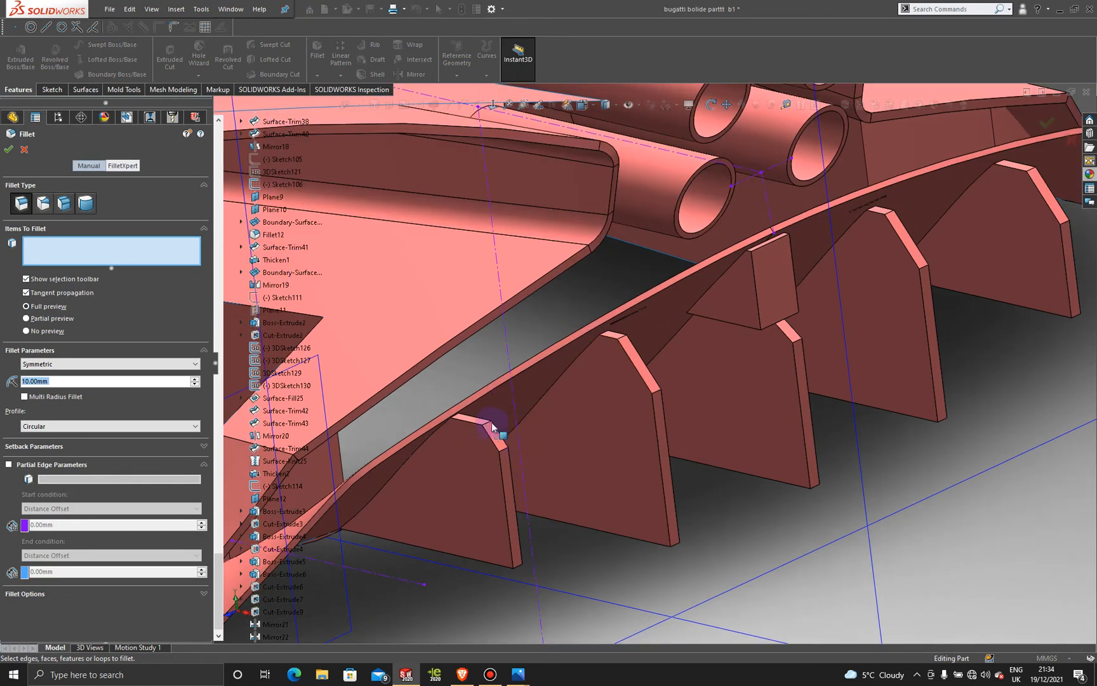
left_click(488, 431)
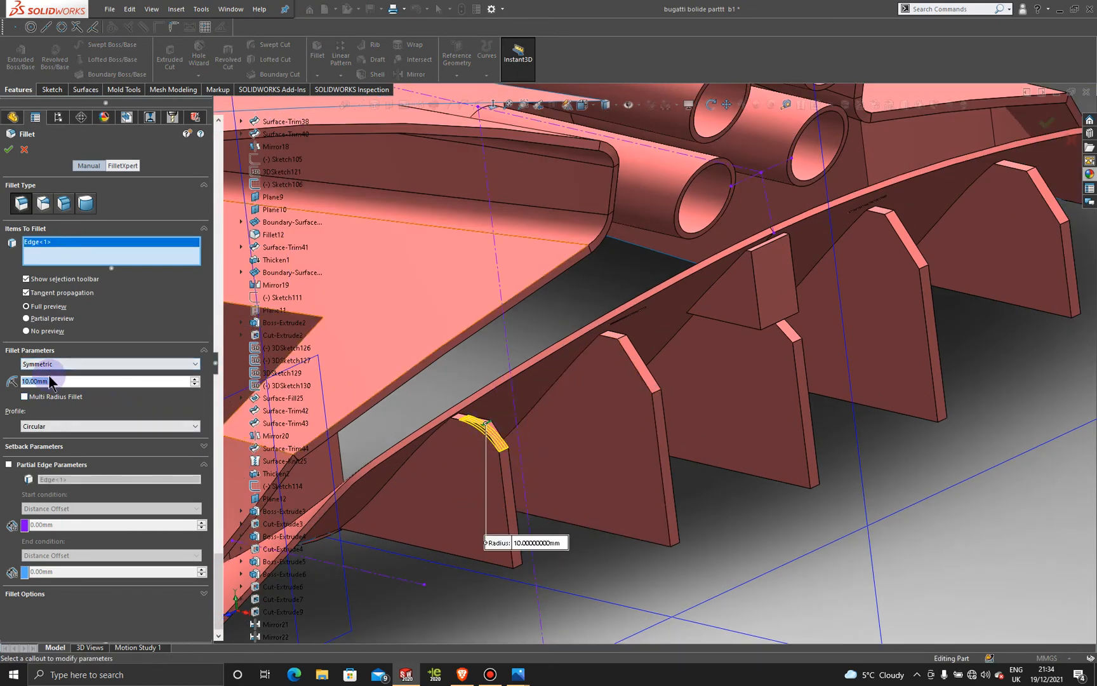
type("2")
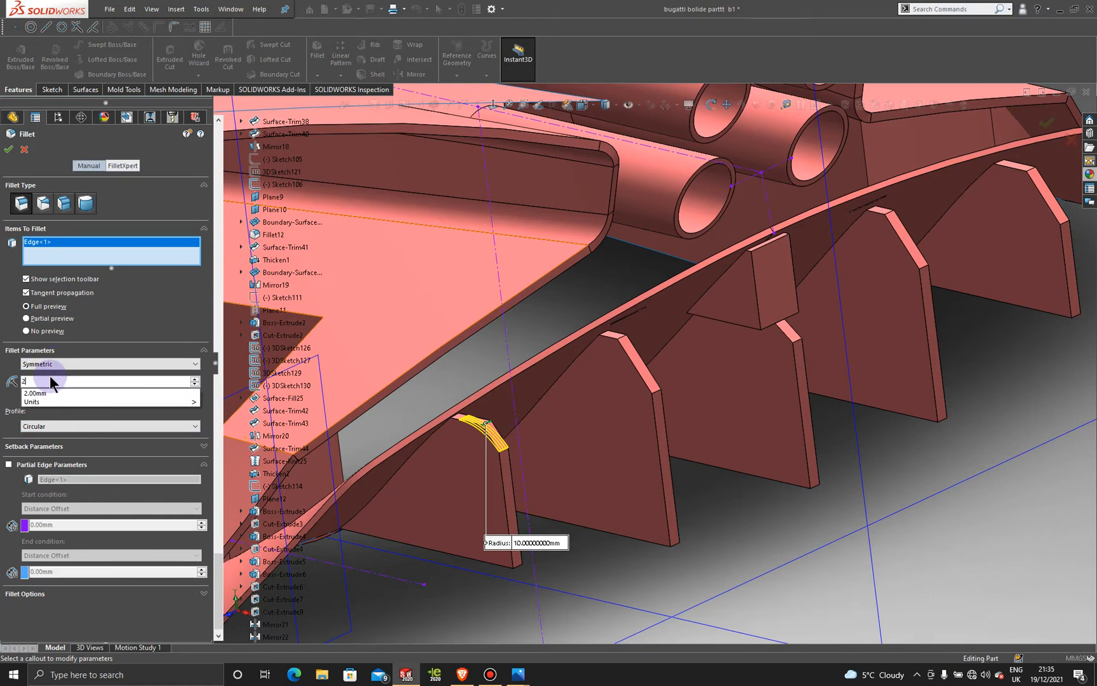
key("Return")
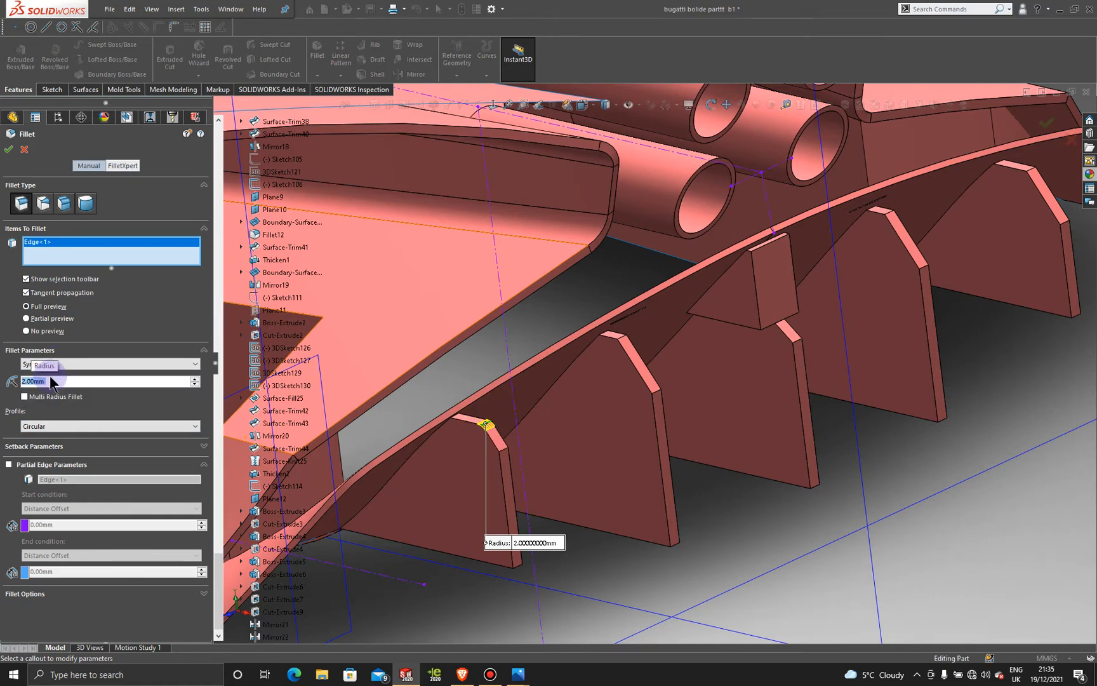
type("4")
key("Return")
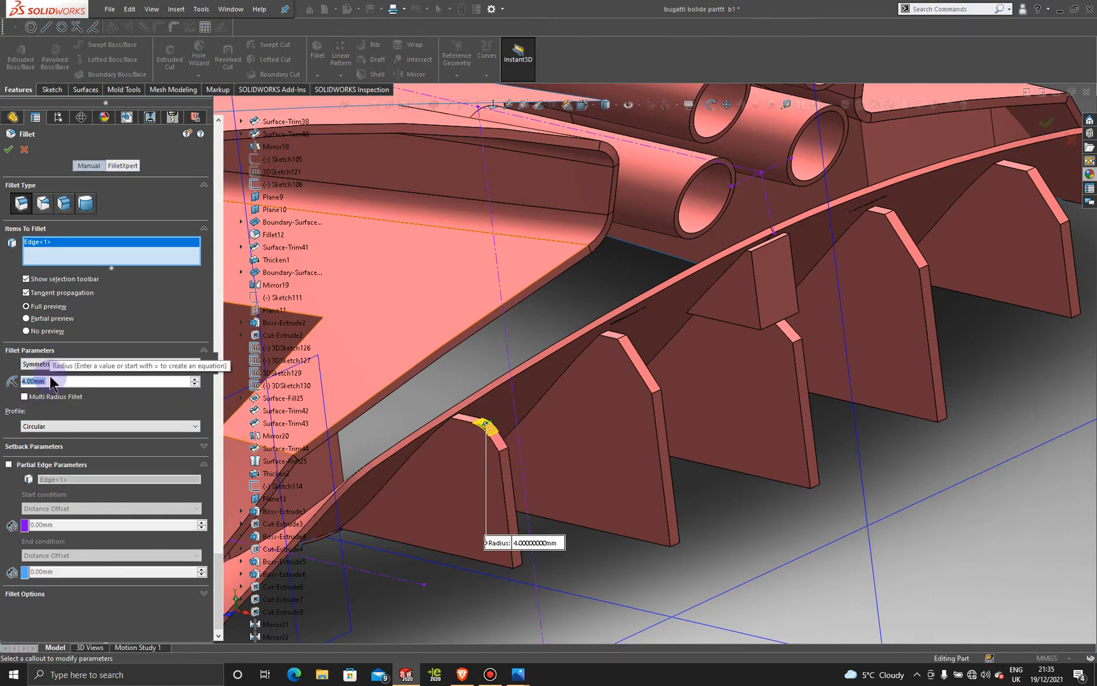
left_click(504, 452)
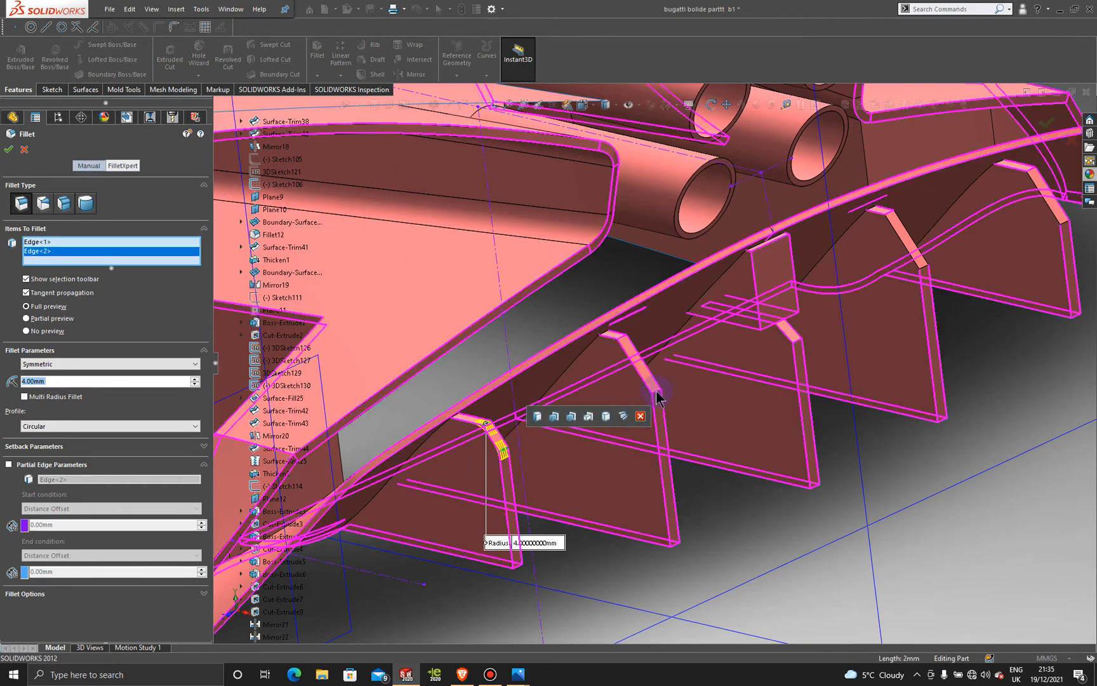
Step: Add the upper rear corner edges of the other four diffuser fins to the selection and create the 4 mm fillet
left_click(657, 389)
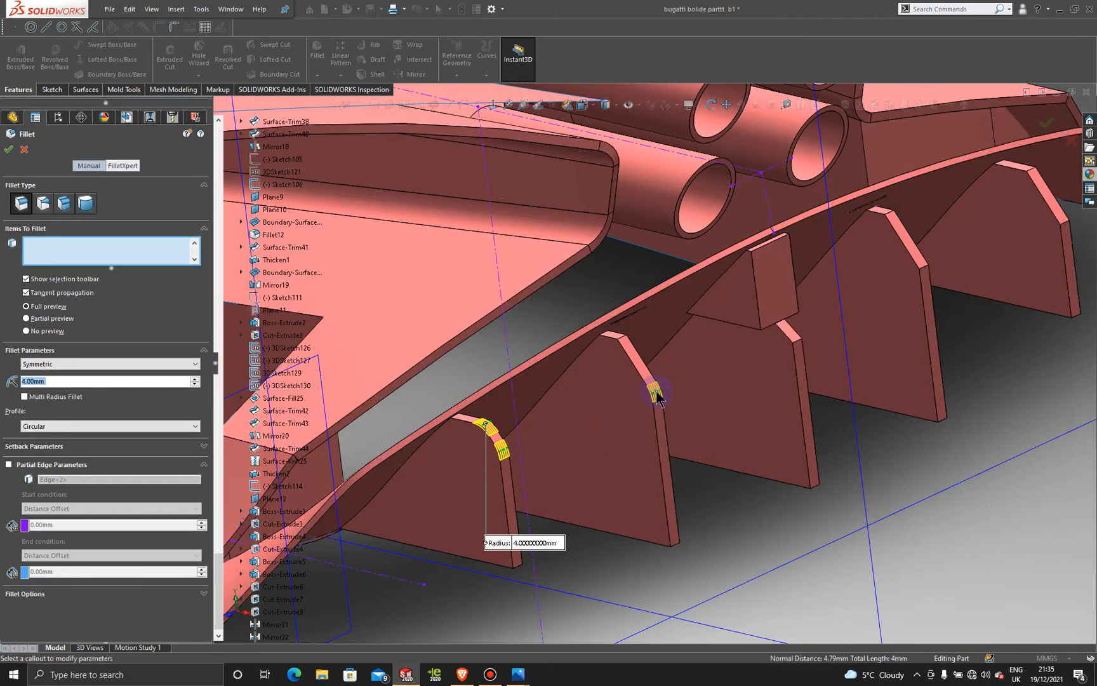
left_click(621, 343)
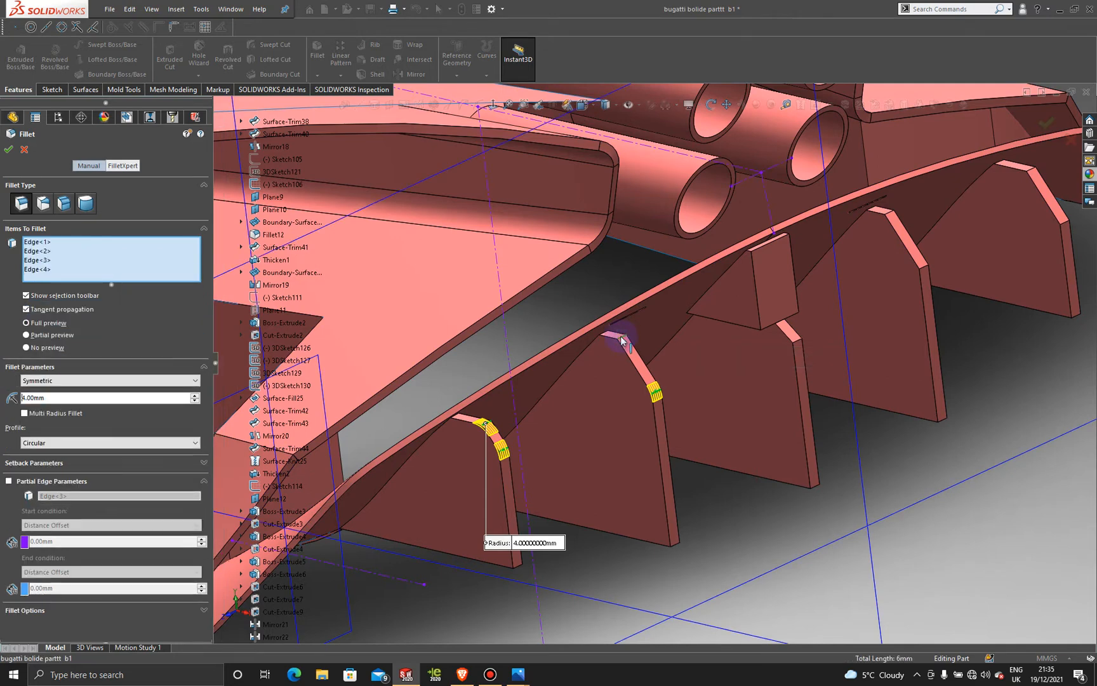
left_click(799, 345)
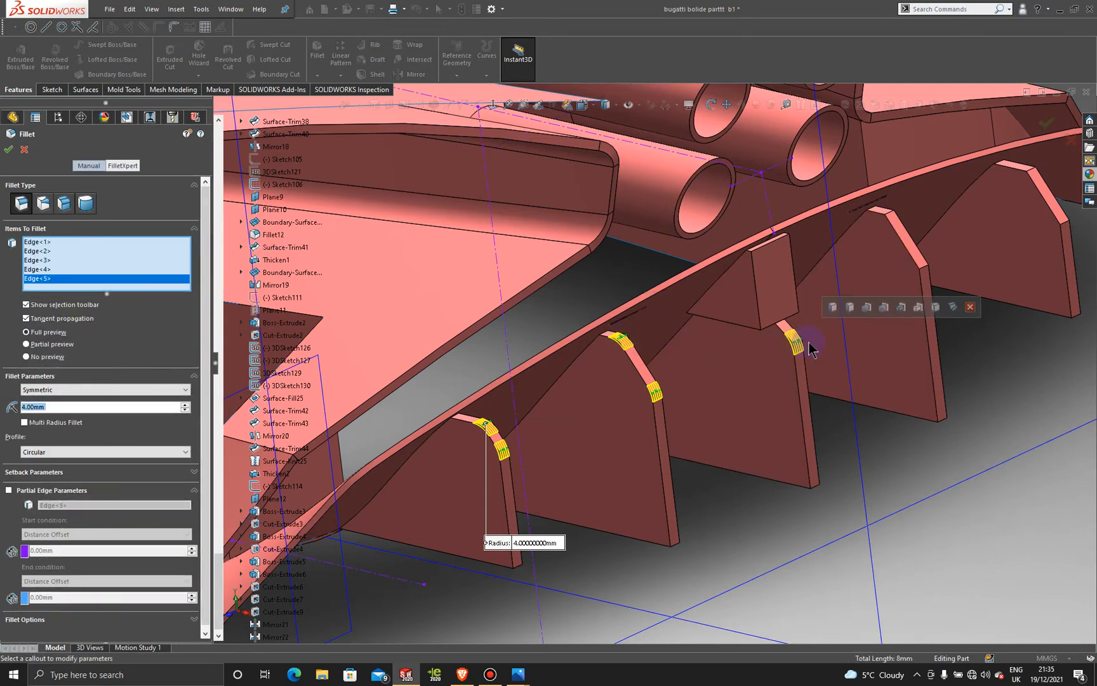
left_click(892, 214)
left_click(931, 267)
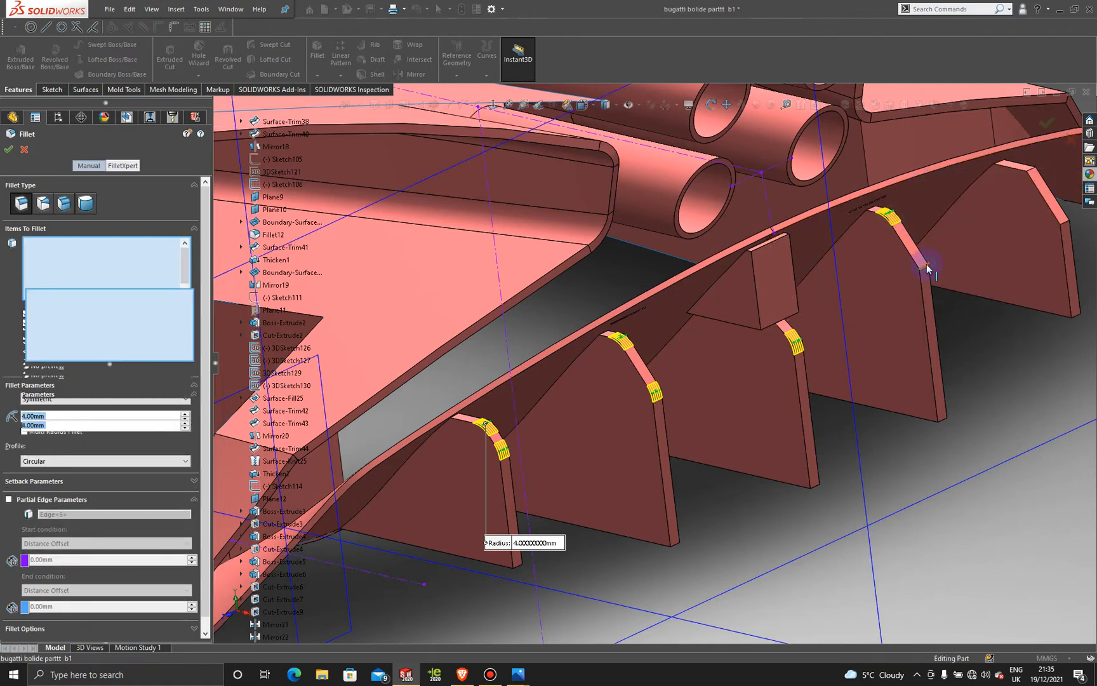
left_click(1030, 174)
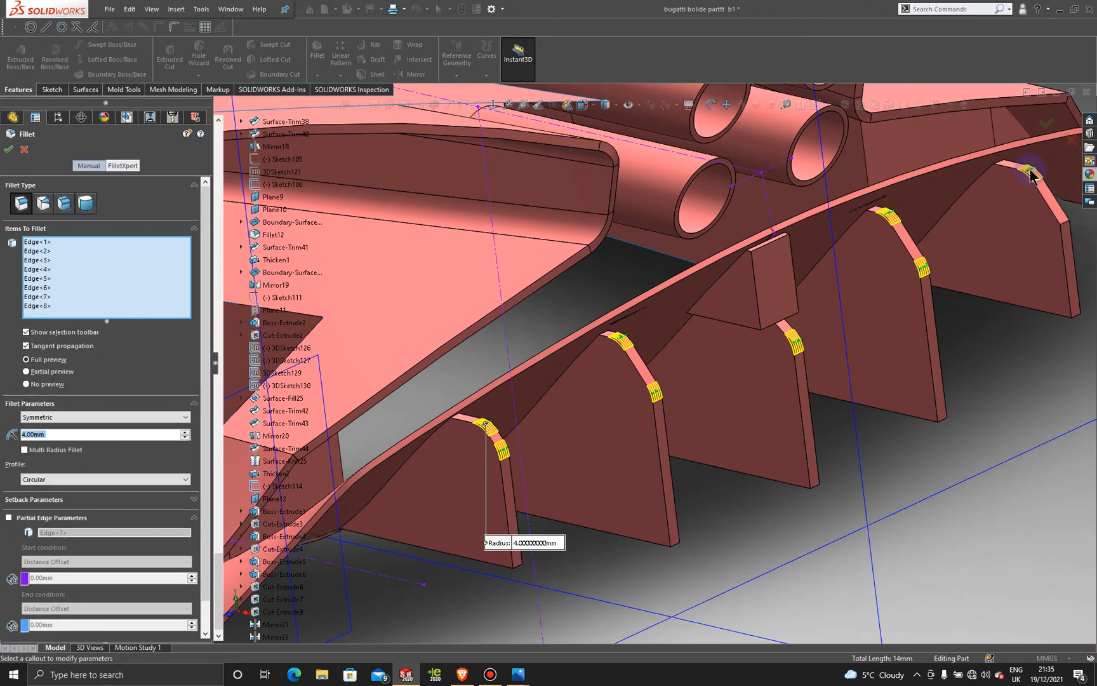
left_click(1065, 224)
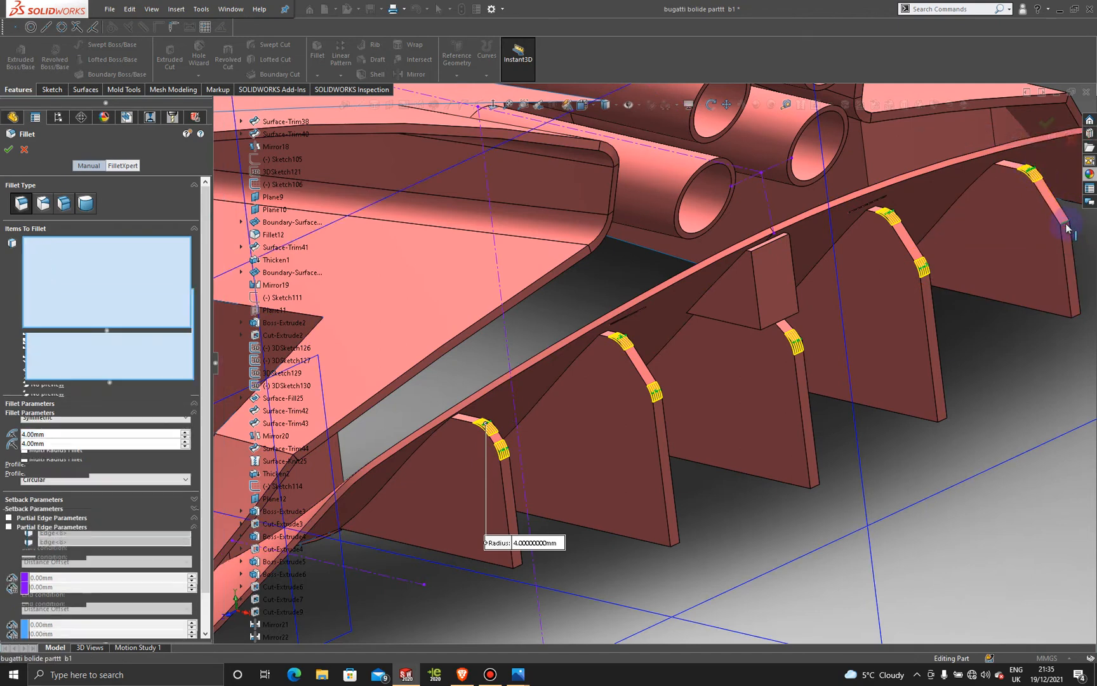
left_click(8, 149)
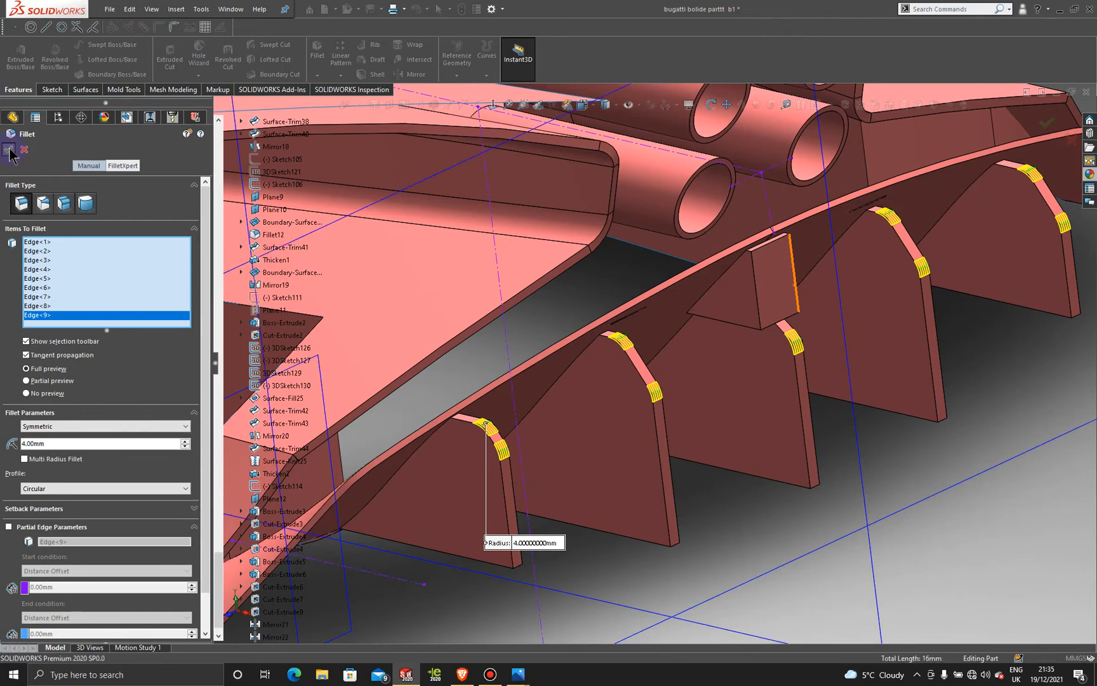
Step: Try to chamfer the rear side edge of the nearest outer fin with a 0.5 mm distance at 45 degrees
scroll(777, 380, "up", 3)
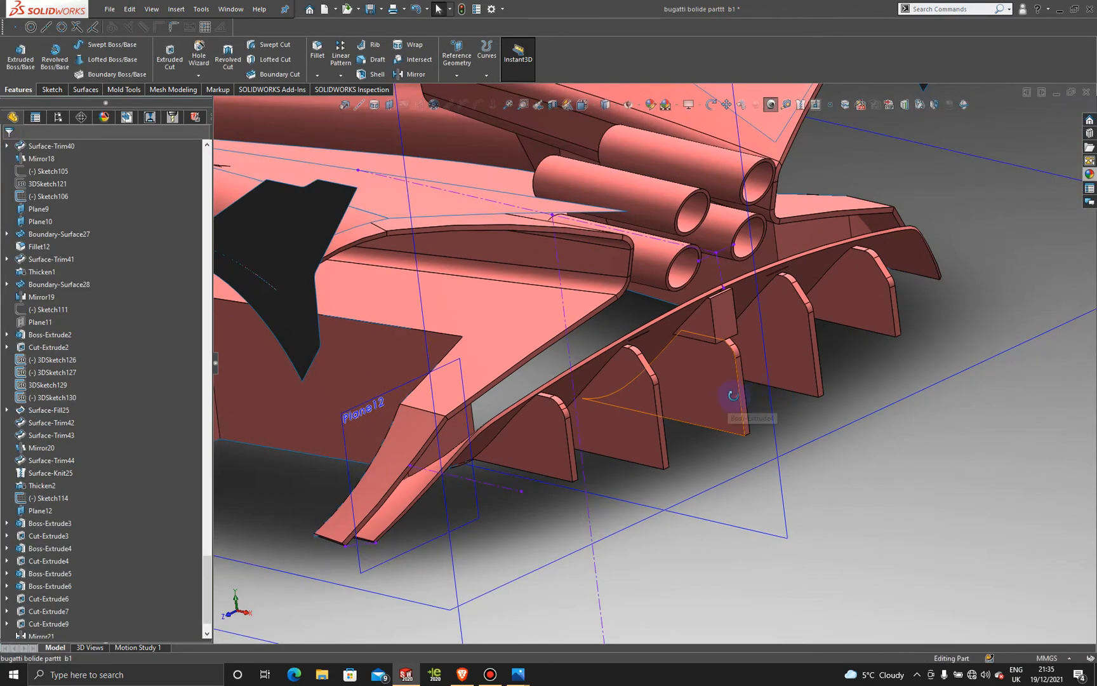
middle_click_drag(759, 399, 721, 386)
scroll(680, 352, "down", 4)
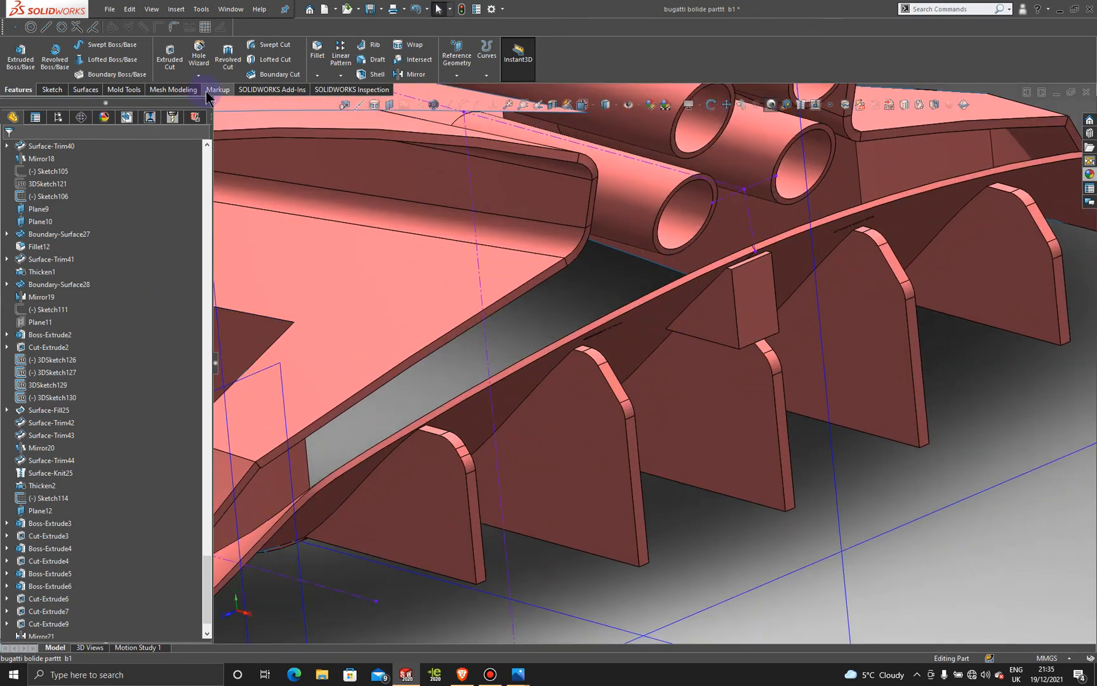
left_click(317, 75)
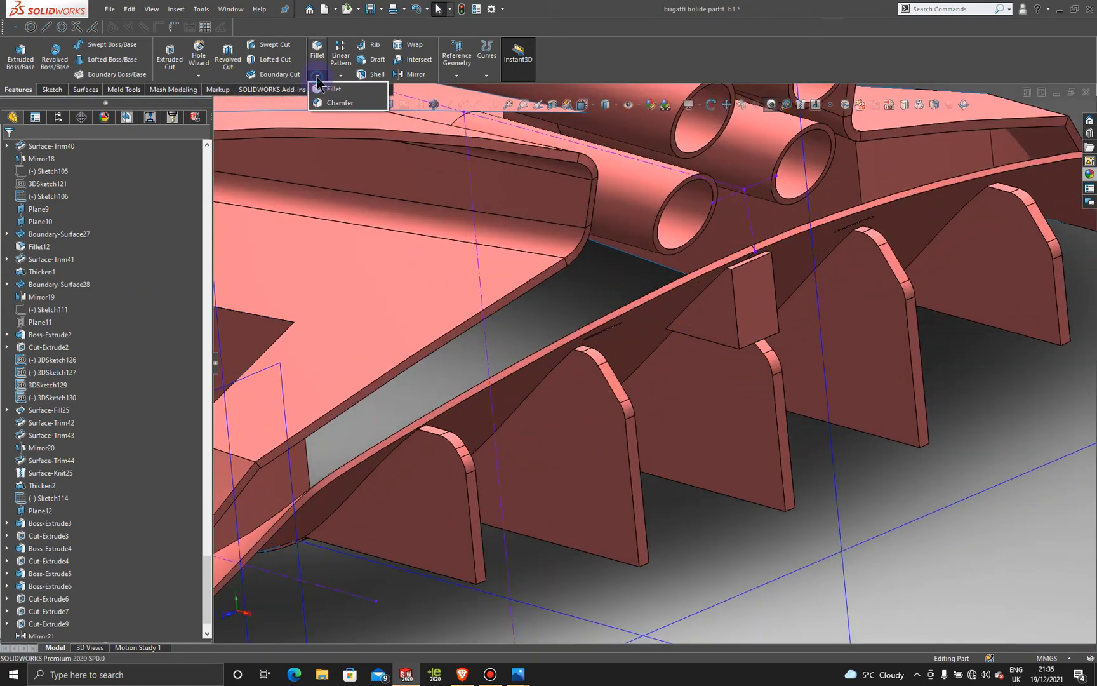
left_click(340, 104)
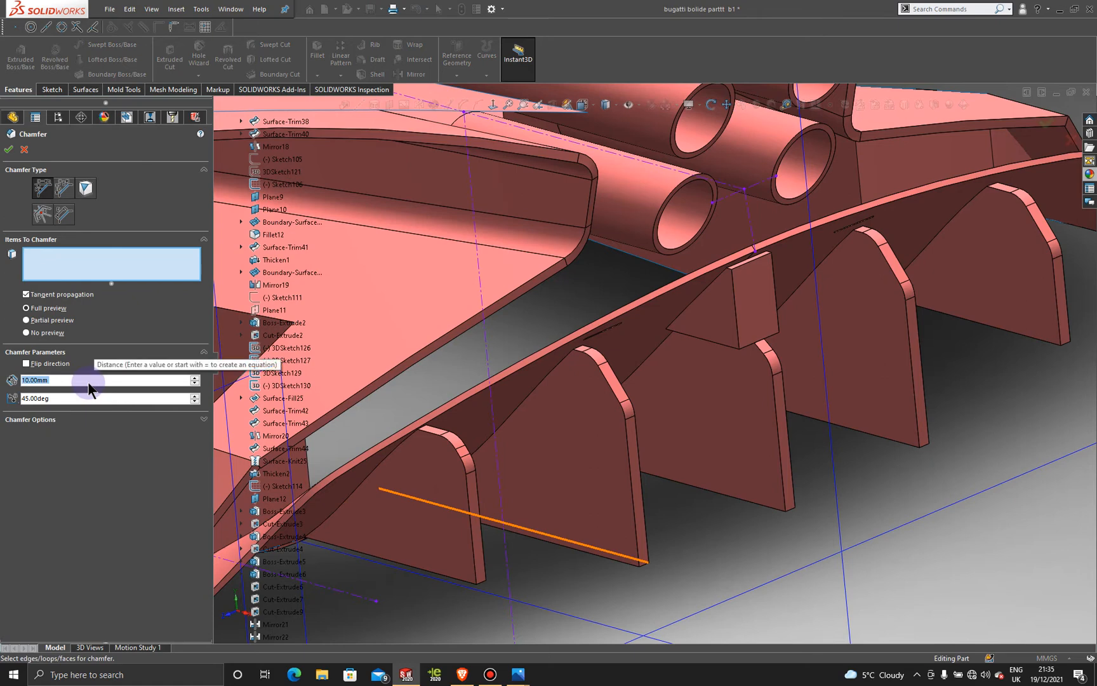
type("0")
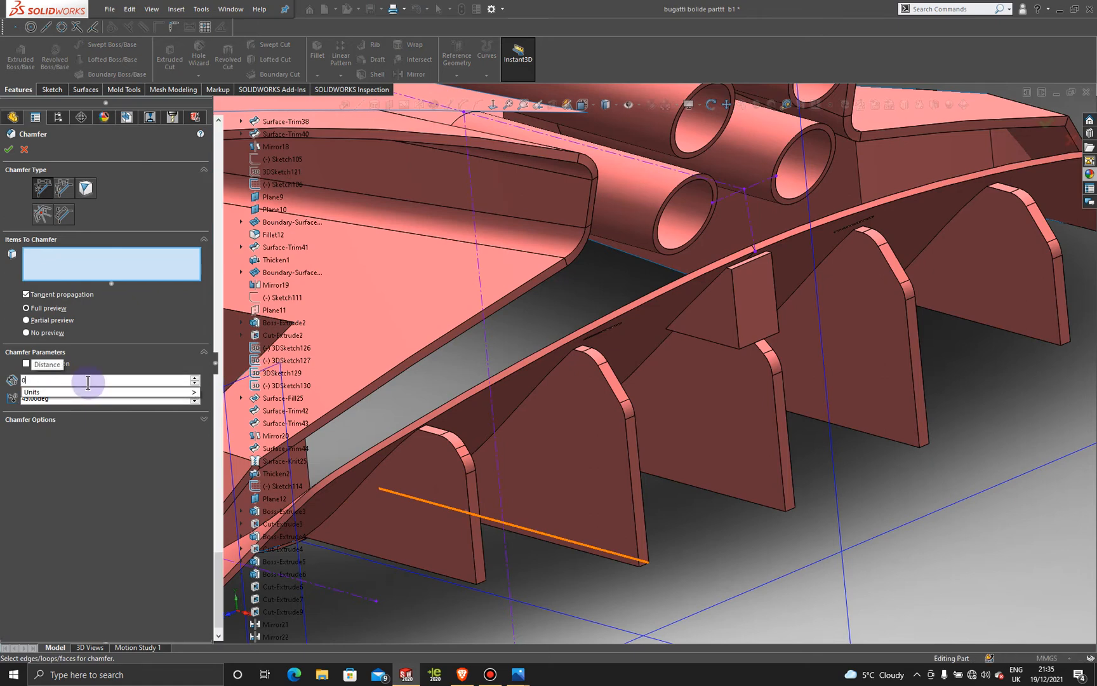
type(".")
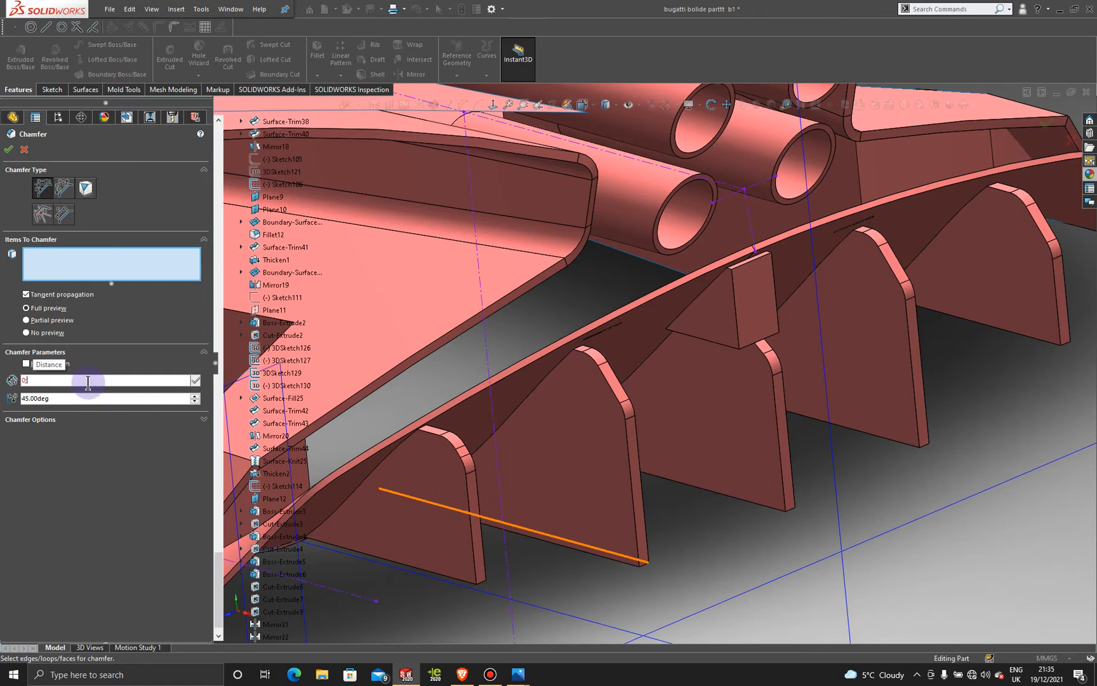
key("BackSpace")
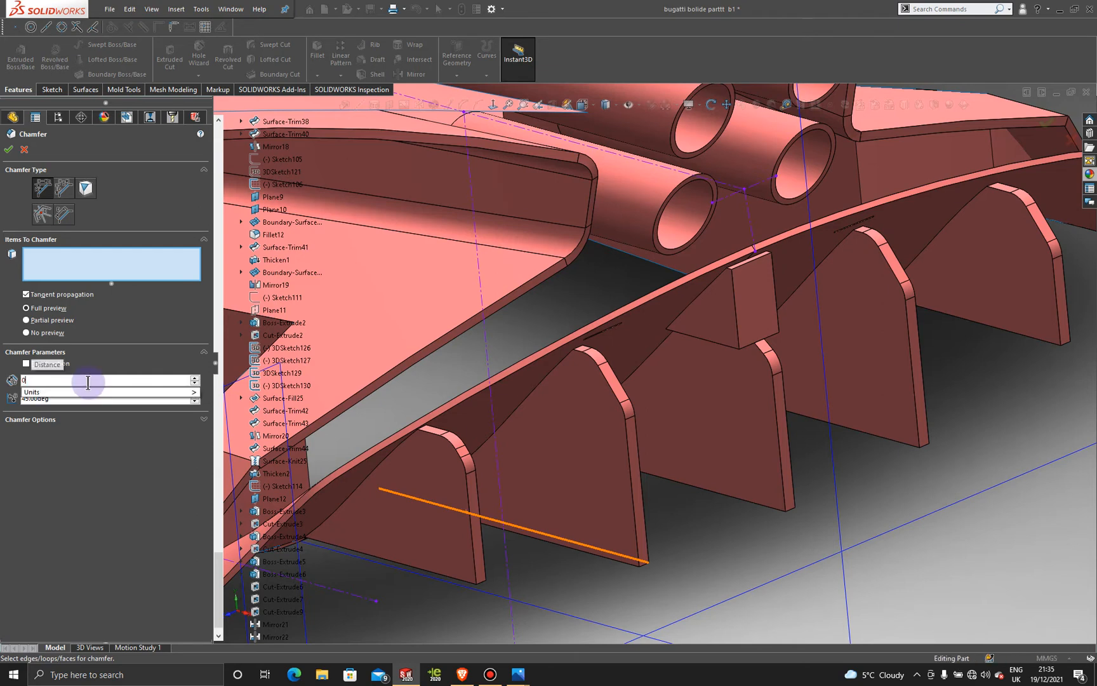
type(".")
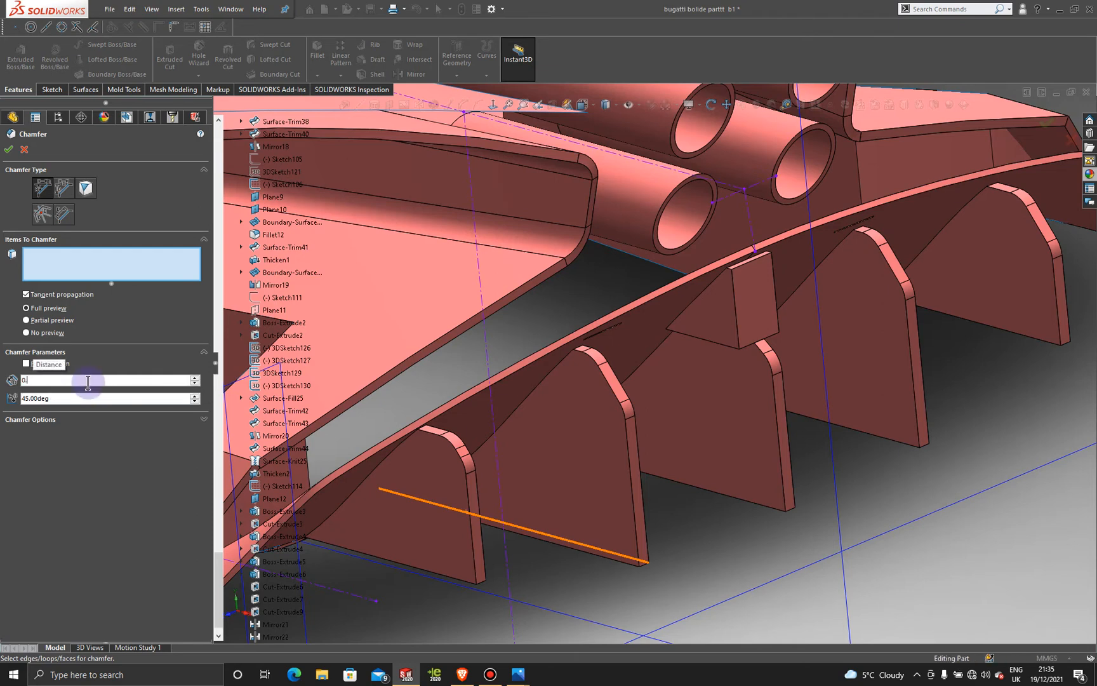
type("5")
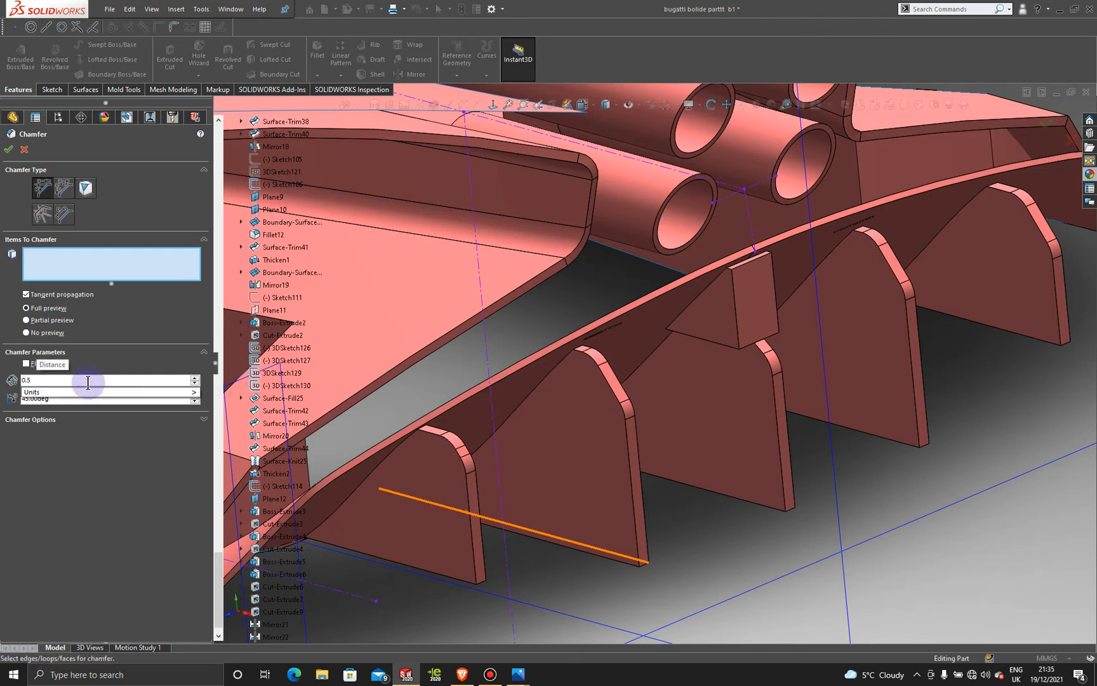
left_click(470, 494)
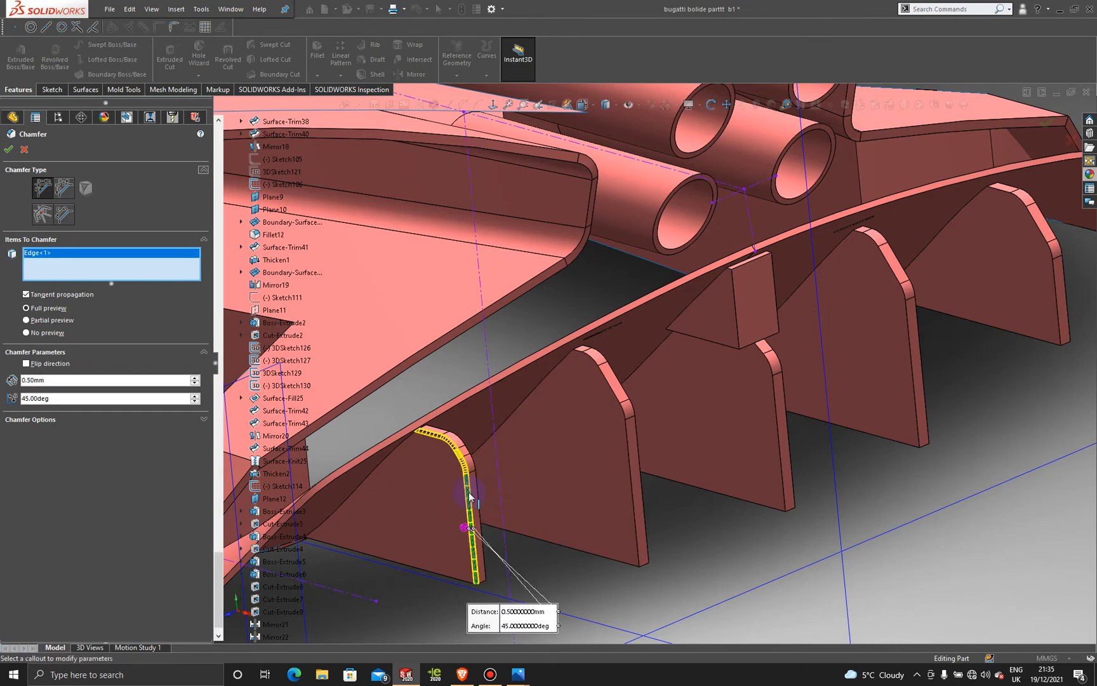
scroll(470, 494, "down", 2)
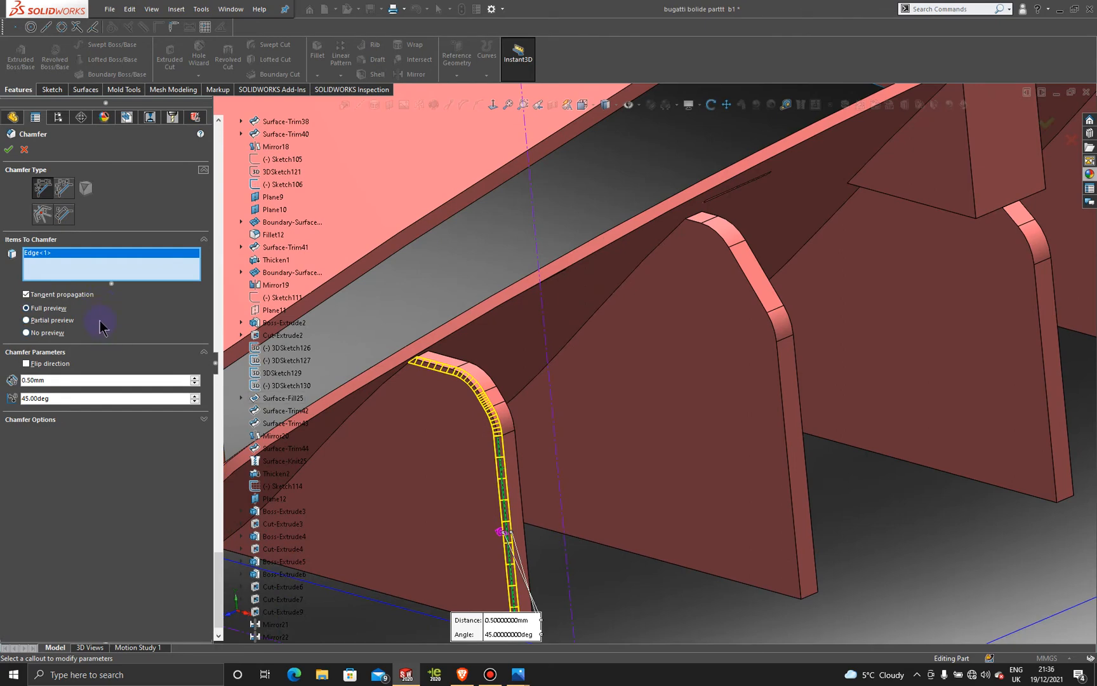
left_click(490, 674)
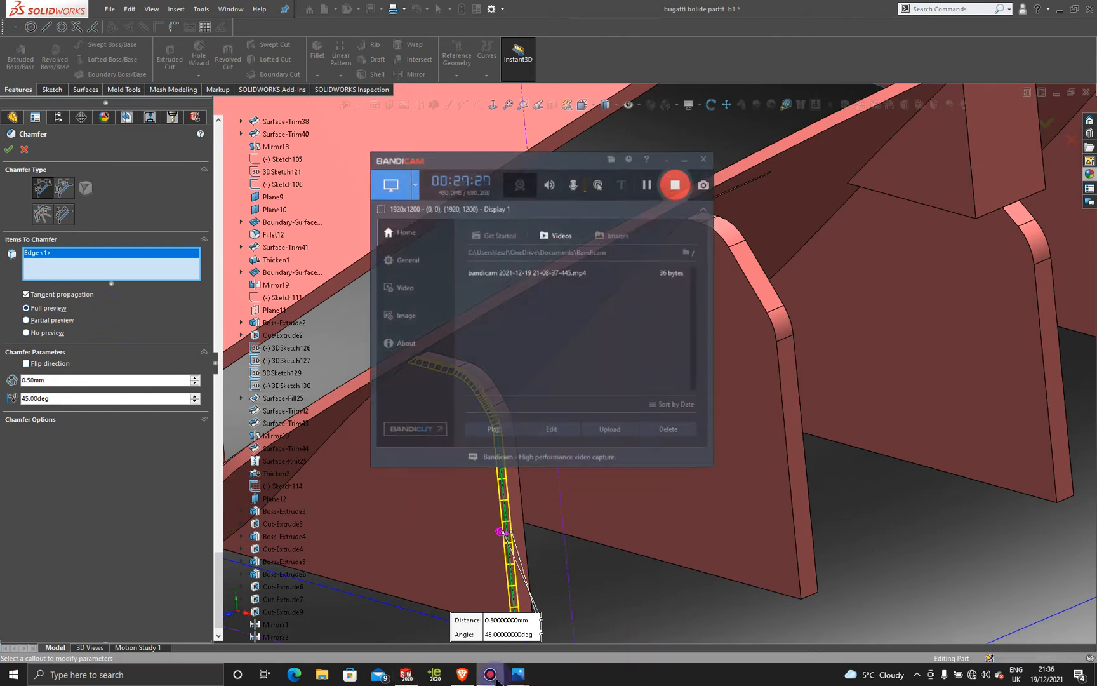
left_click(651, 168)
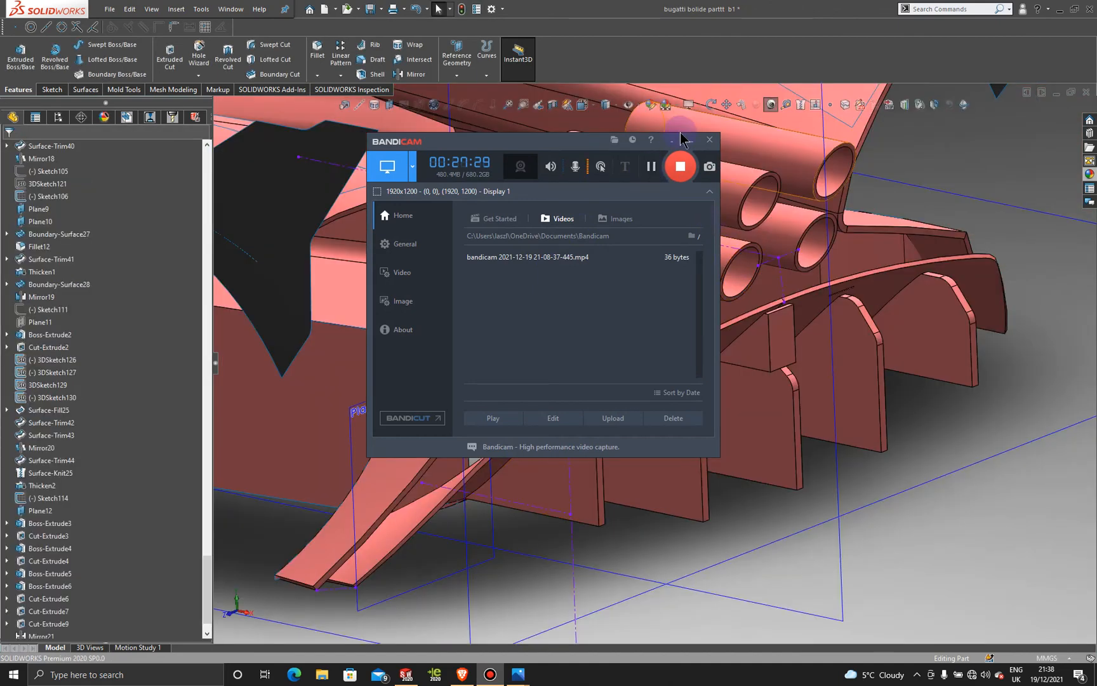
left_click(691, 140)
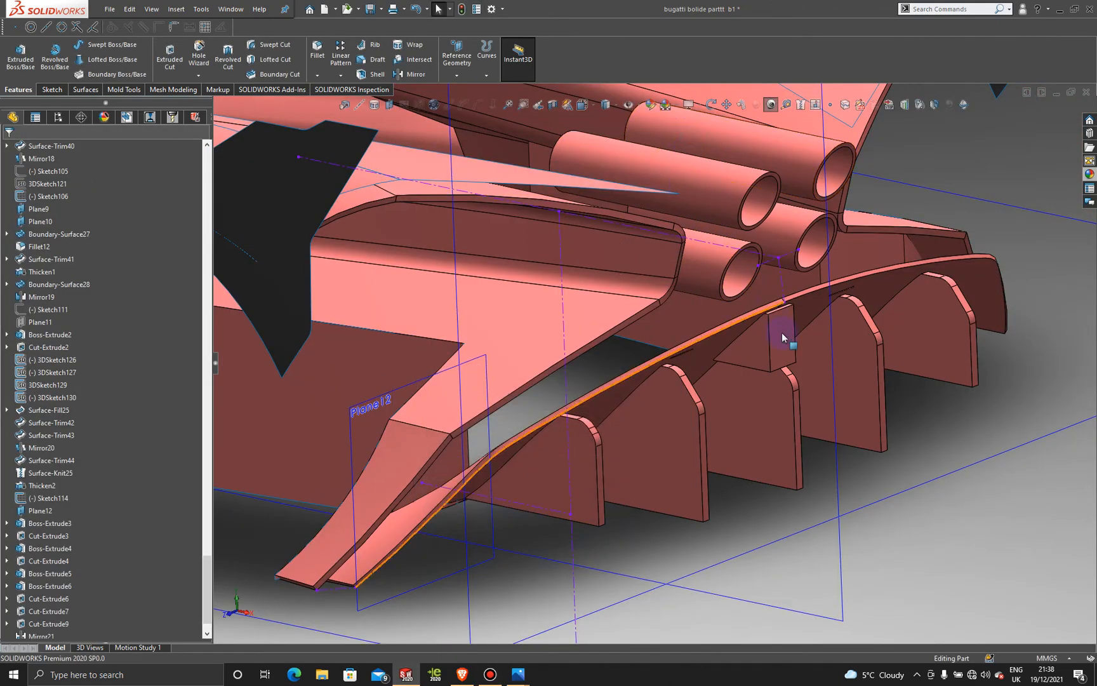
scroll(782, 331, "up", 2)
scroll(734, 365, "down", 3)
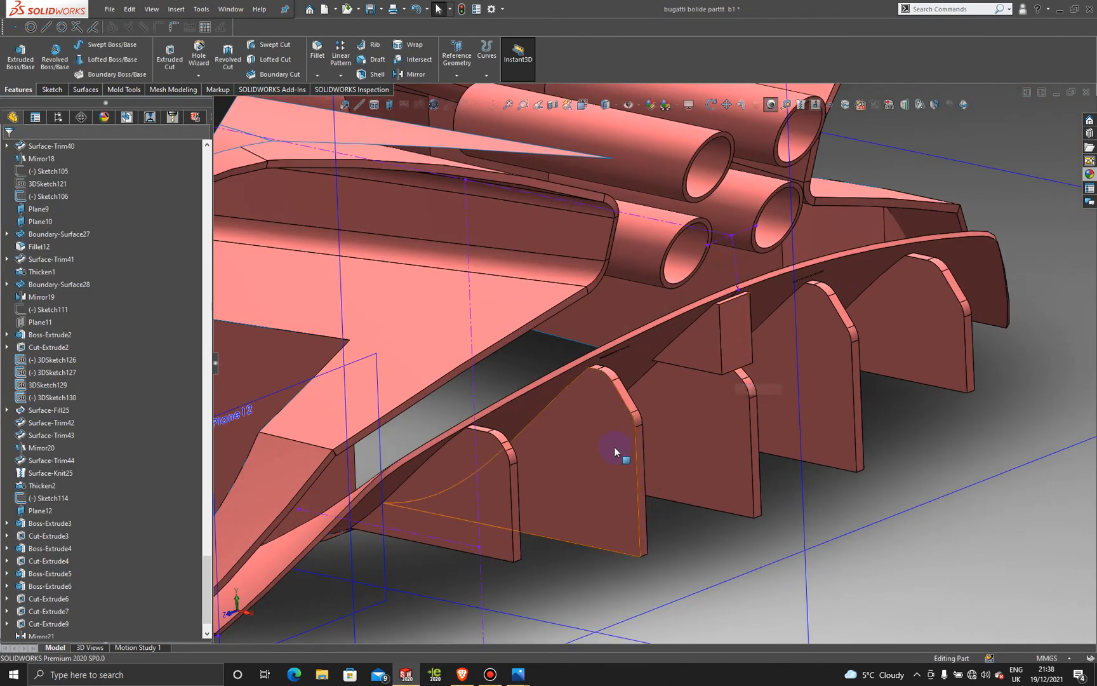
mouse_move(614, 447)
middle_mouse_down()
mouse_move(575, 446)
mouse_move(596, 453)
middle_mouse_up()
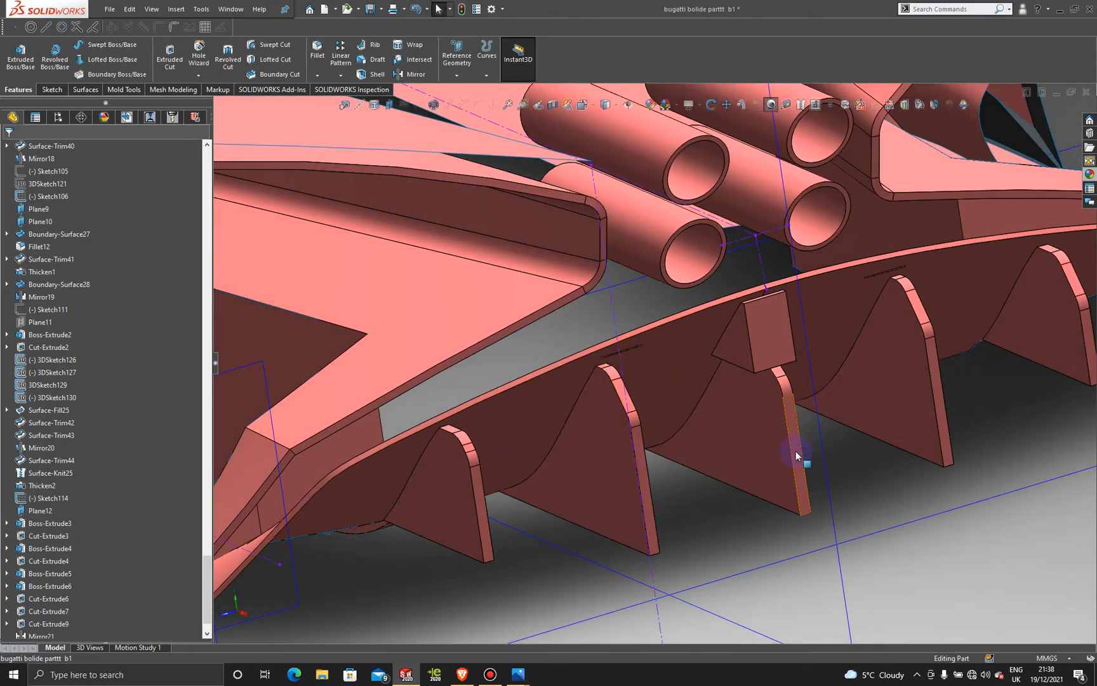
scroll(844, 353, "up", 3)
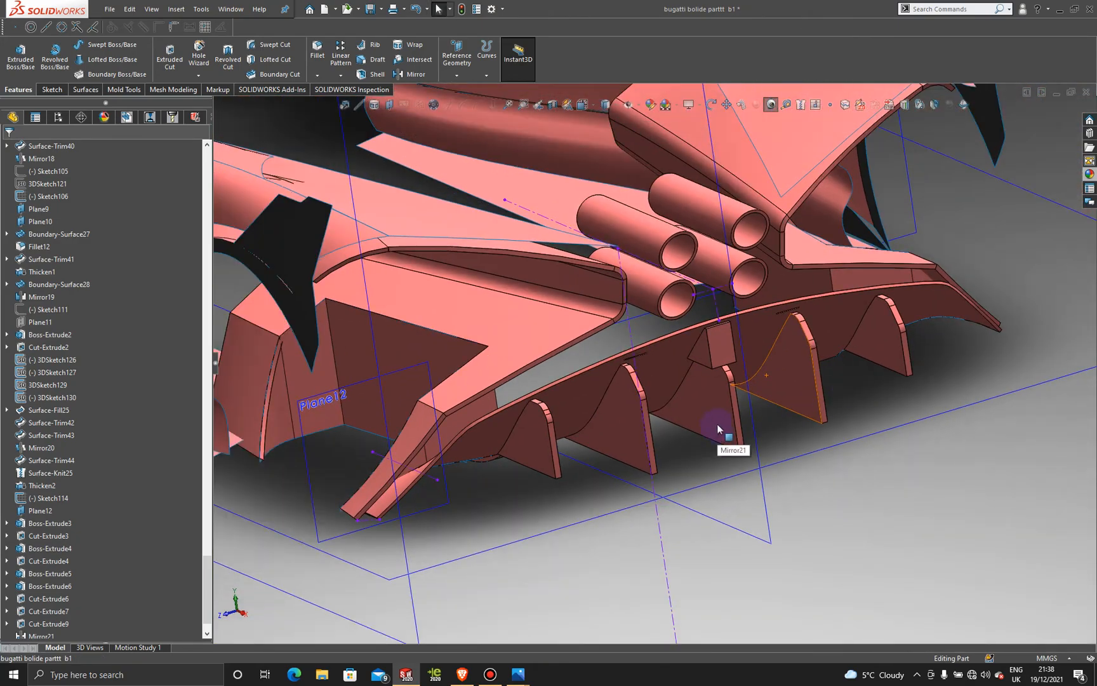
Step: Examine the central block between the diffuser fins and compare it with the rear-view reference photo 06_bolide_heck.jpg
middle_click_drag(717, 424, 743, 466)
scroll(734, 337, "down", 5)
scroll(643, 379, "up", 3)
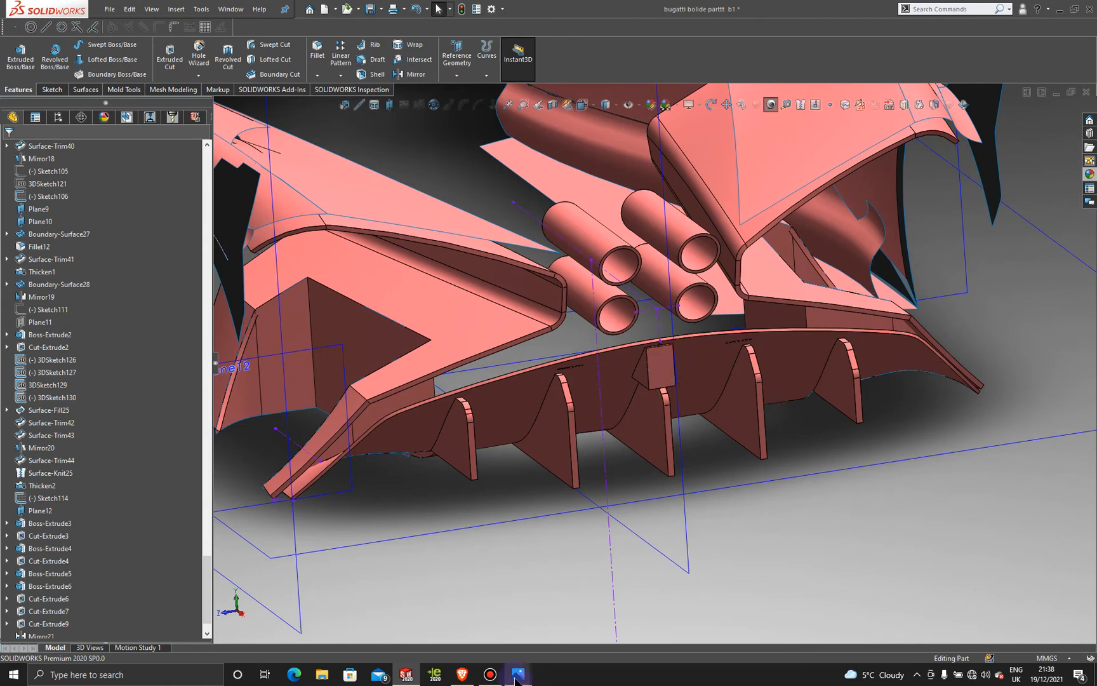
mouse_move(518, 674)
mouse_move(486, 619)
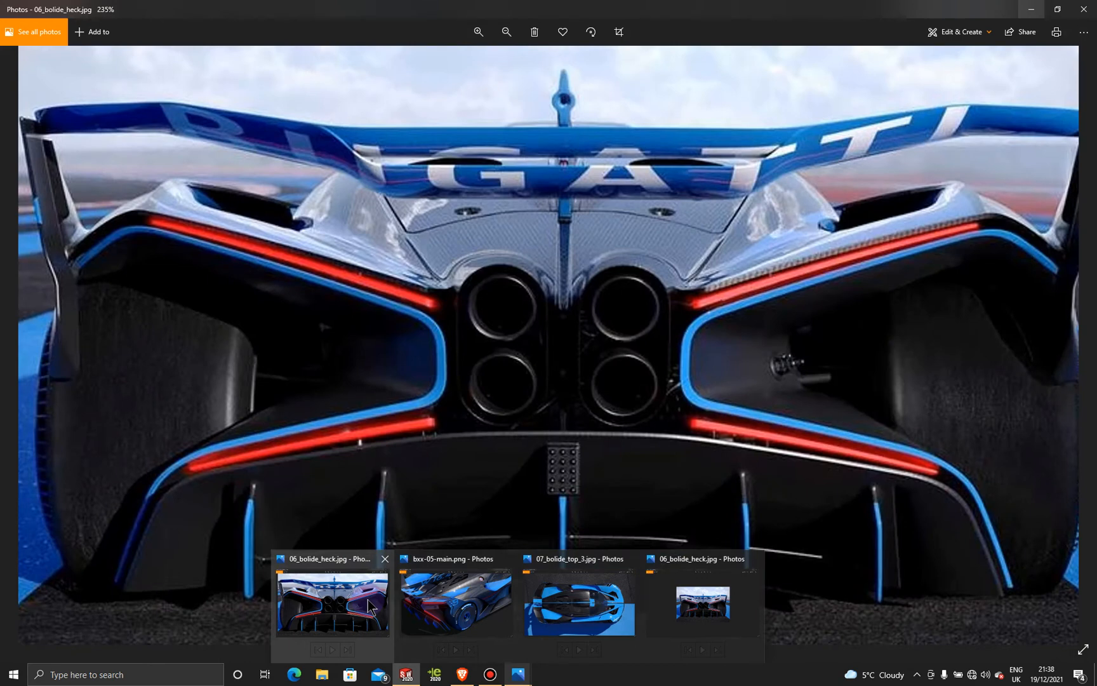
left_click(332, 602)
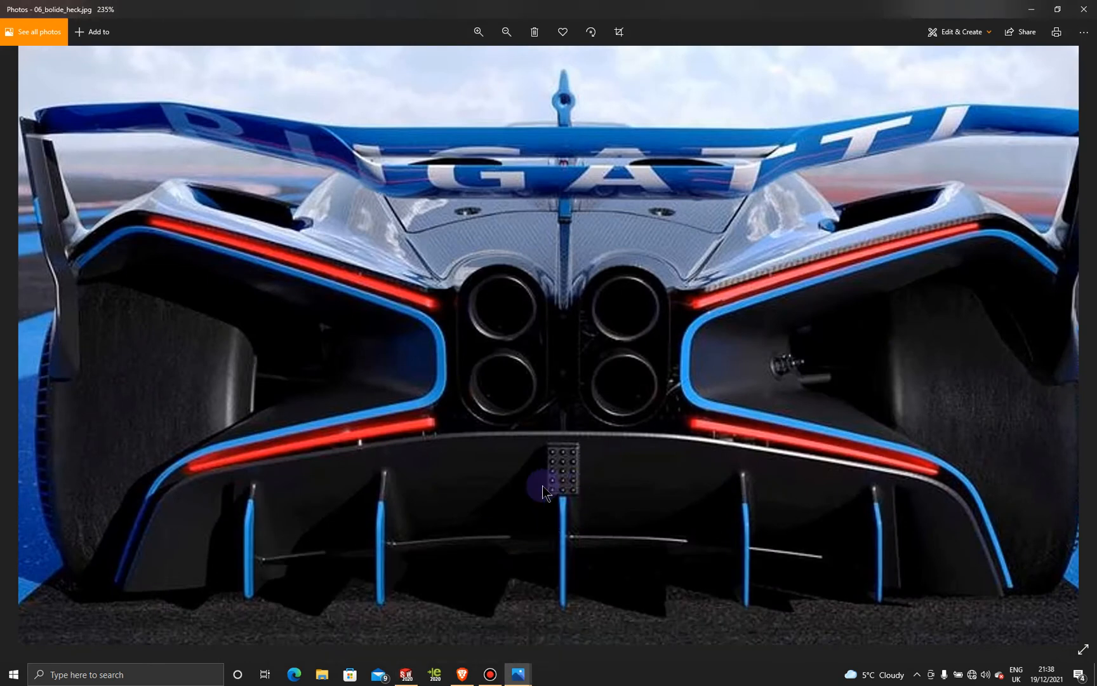
left_click(1030, 19)
scroll(751, 326, "down", 5)
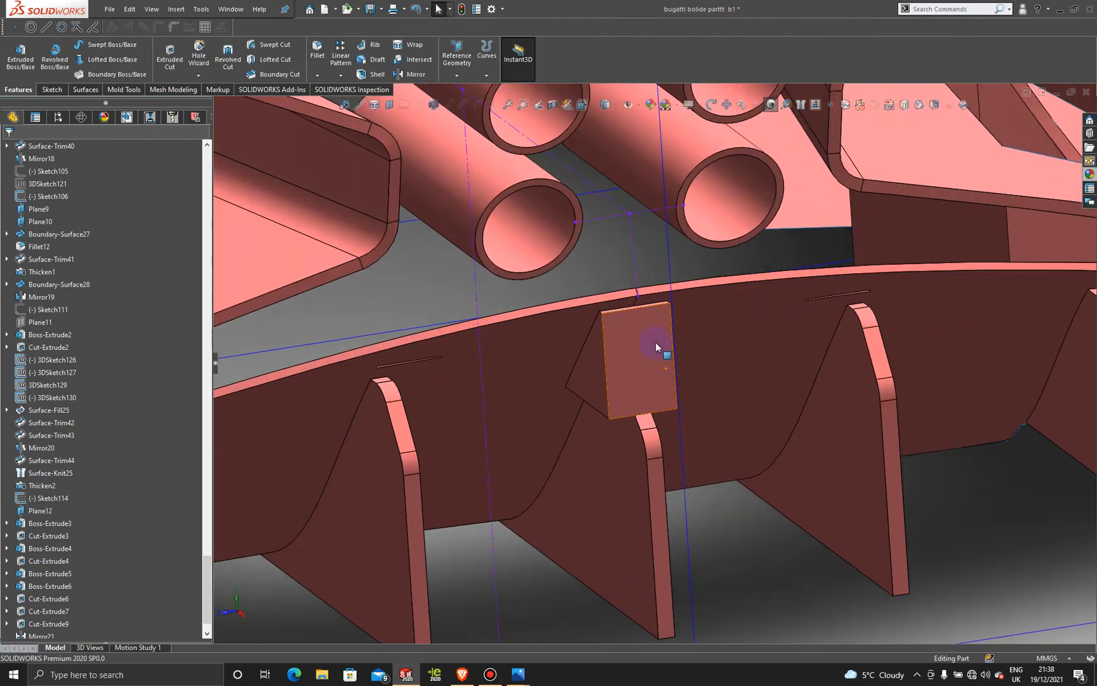
mouse_move(518, 674)
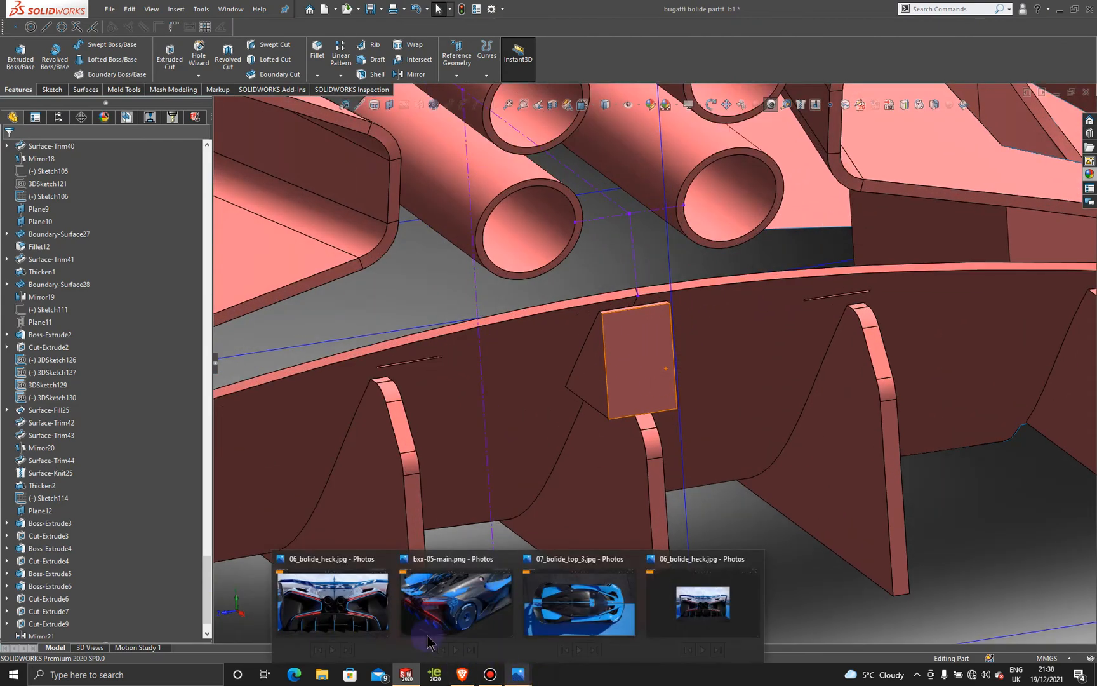
left_click(354, 597)
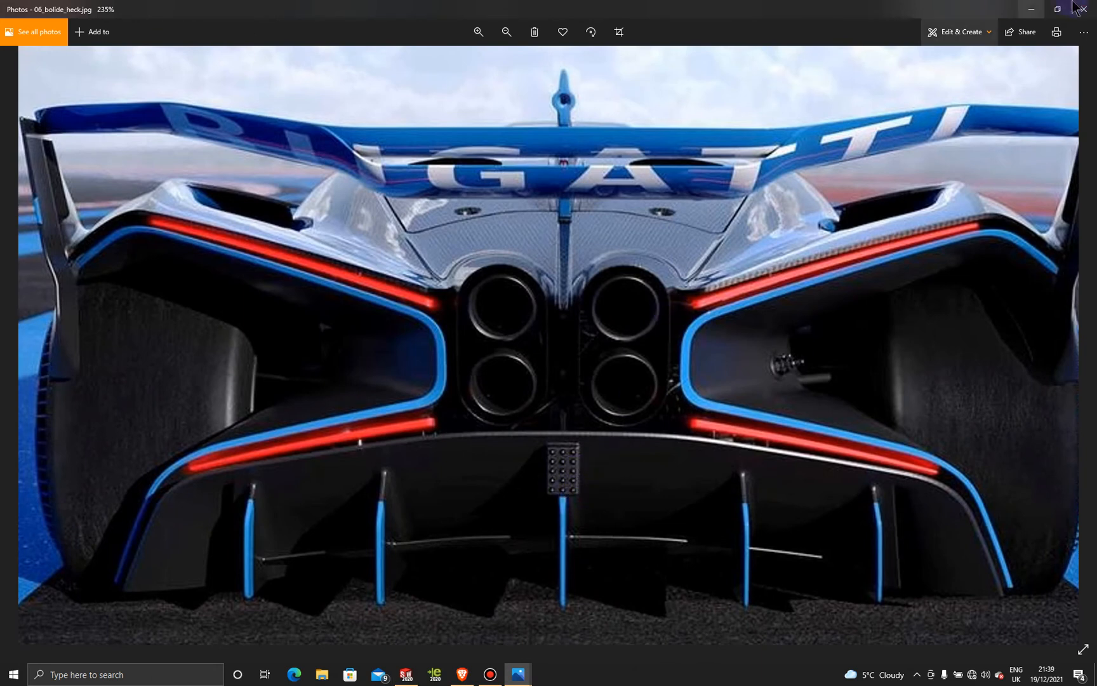
left_click(1031, 8)
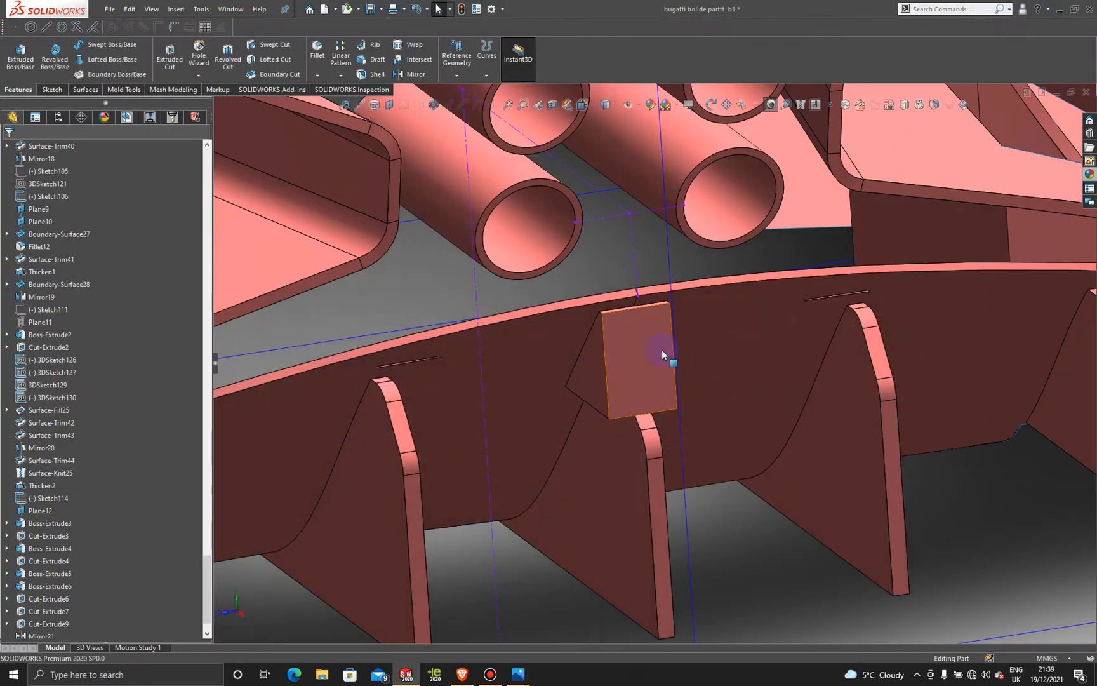
Step: Start a sketch on the central block's rear face, viewed square-on, and check the dot pattern in reference photo 06_bolide_heck.jpg
left_click(662, 349)
left_click(709, 315)
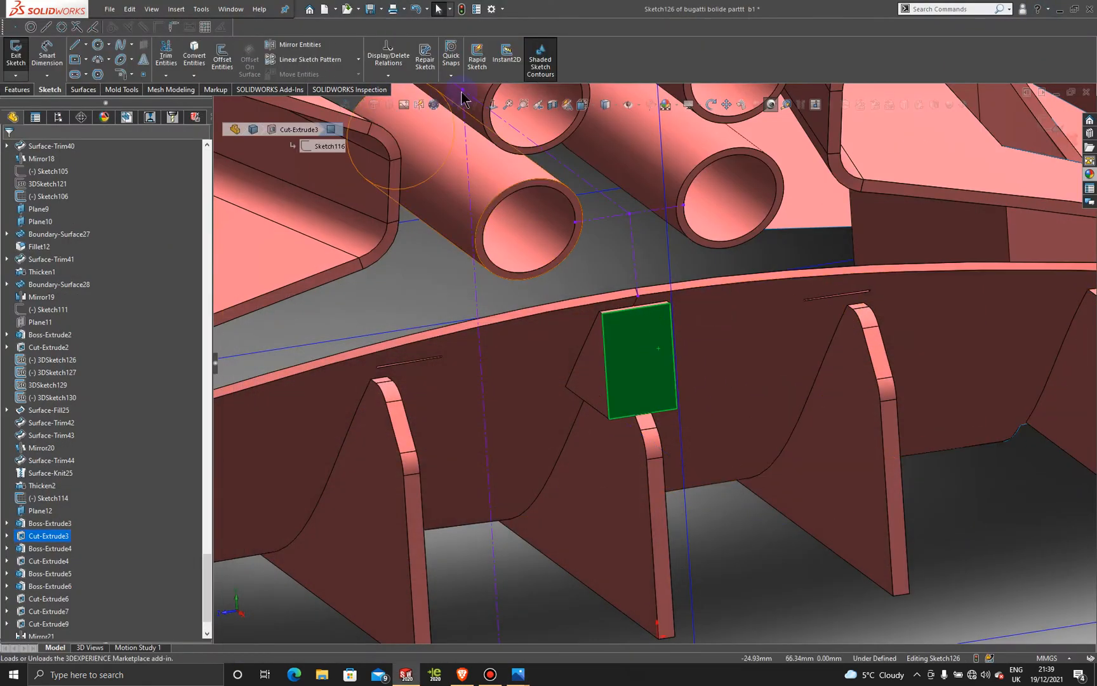
left_click(490, 103)
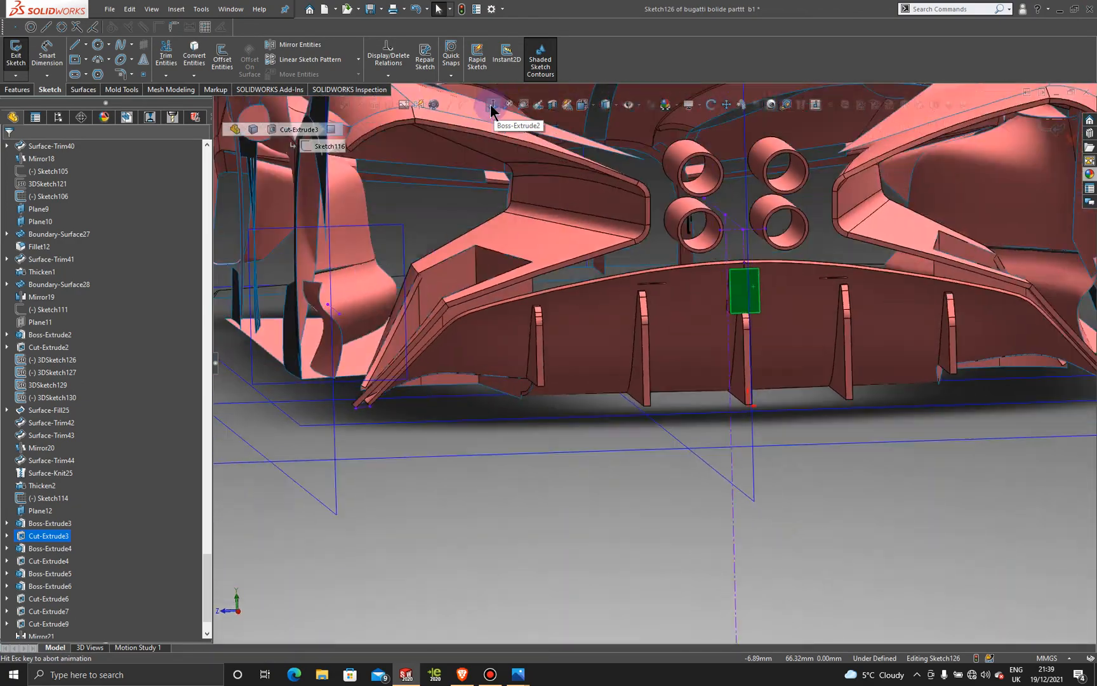
scroll(630, 396, "down", 10)
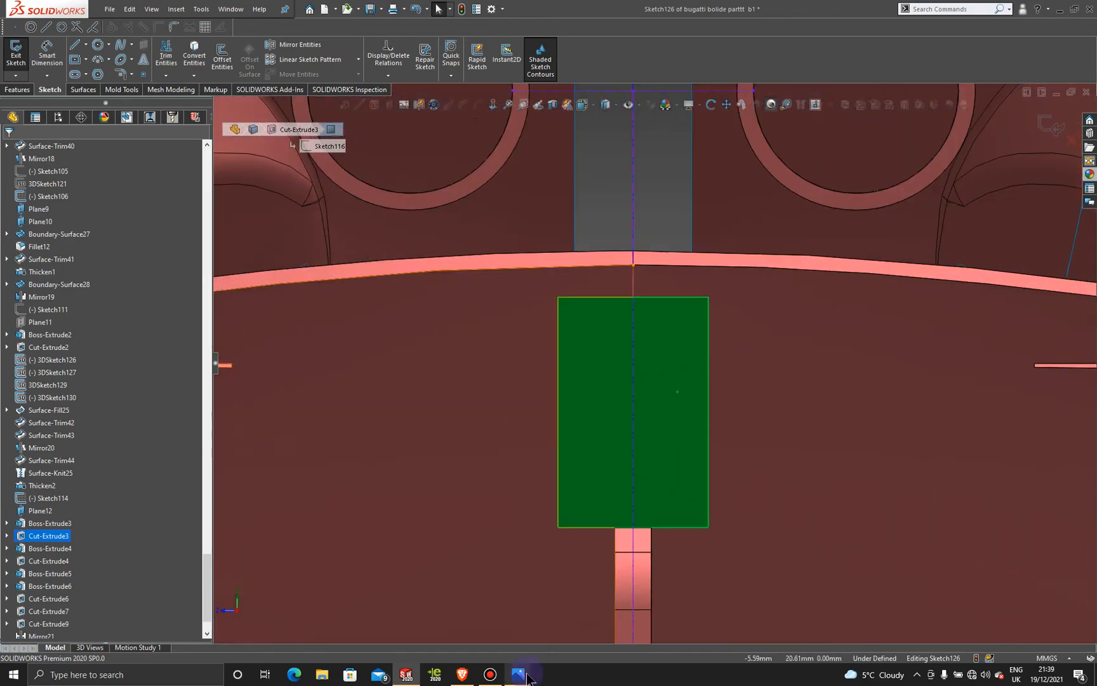
mouse_move(527, 678)
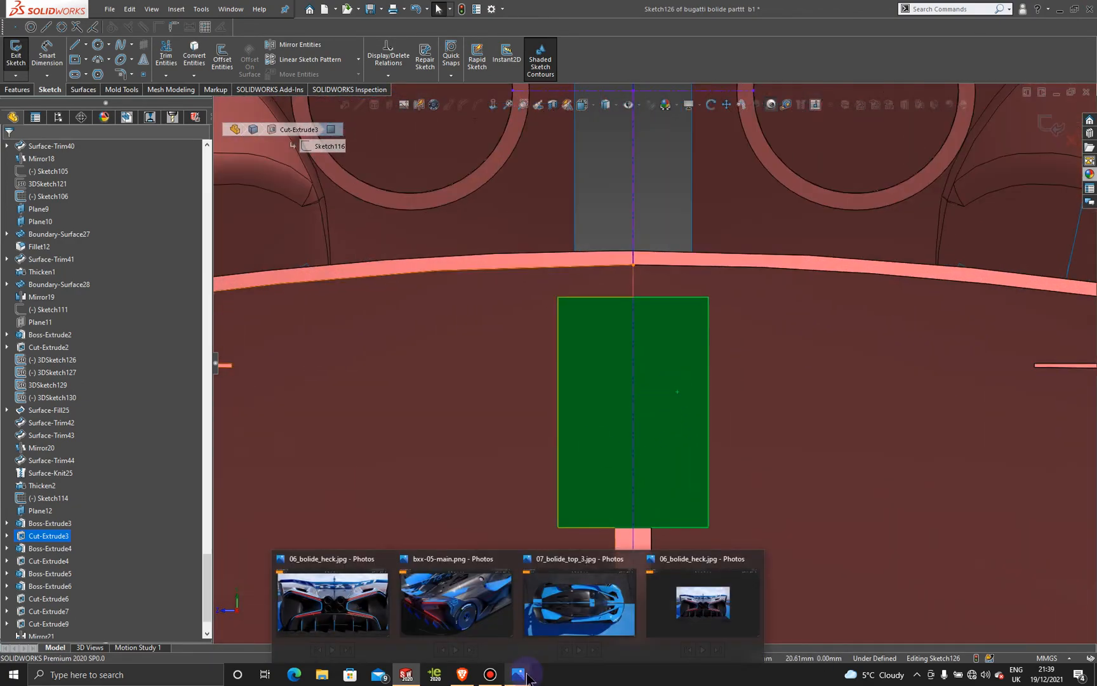
left_click(364, 606)
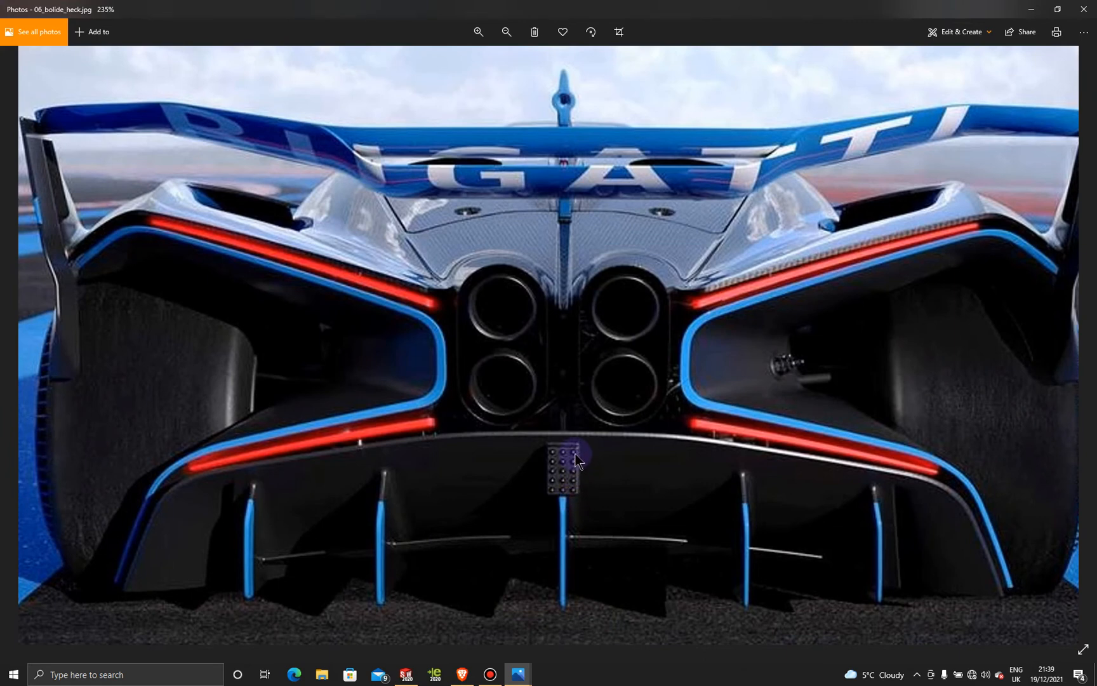
left_click(1034, 9)
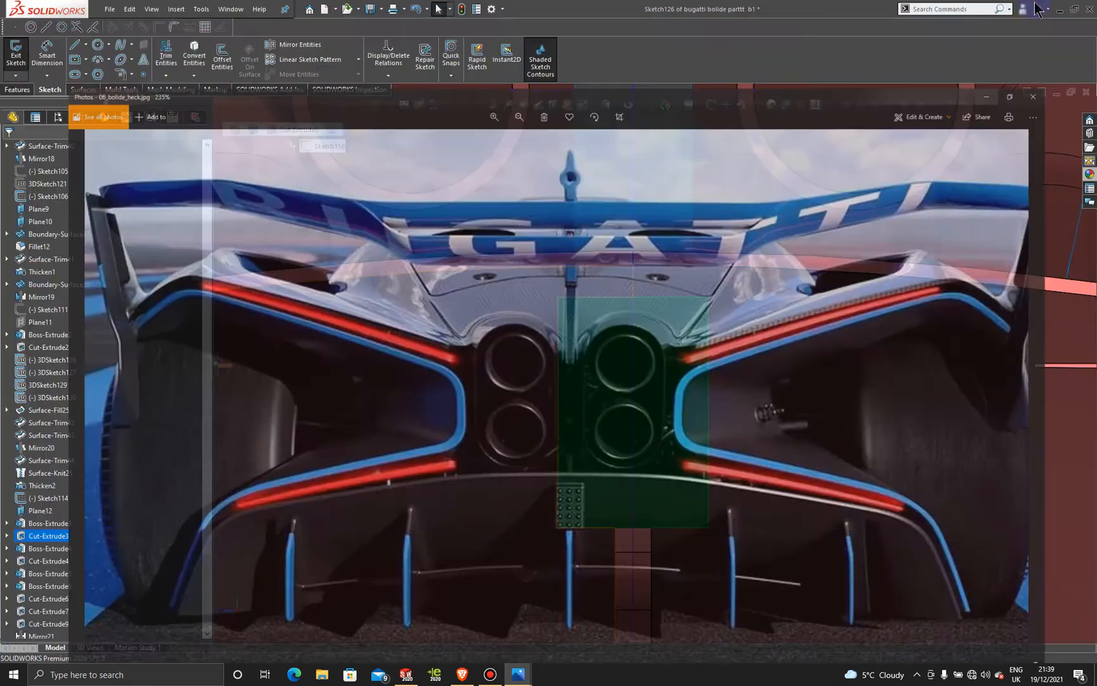
scroll(569, 325, "down", 1)
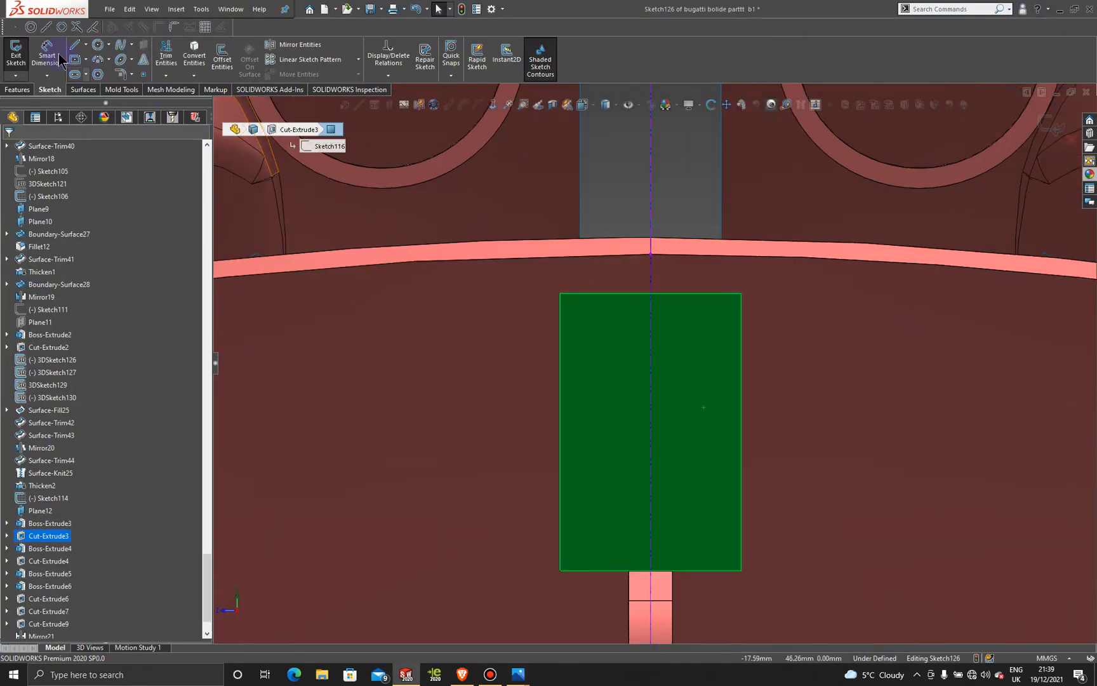
Step: Sketch a circle of about 0.63 mm radius in the block face's upper left corner, with its centre shifted slightly towards the centreline
left_click(98, 46)
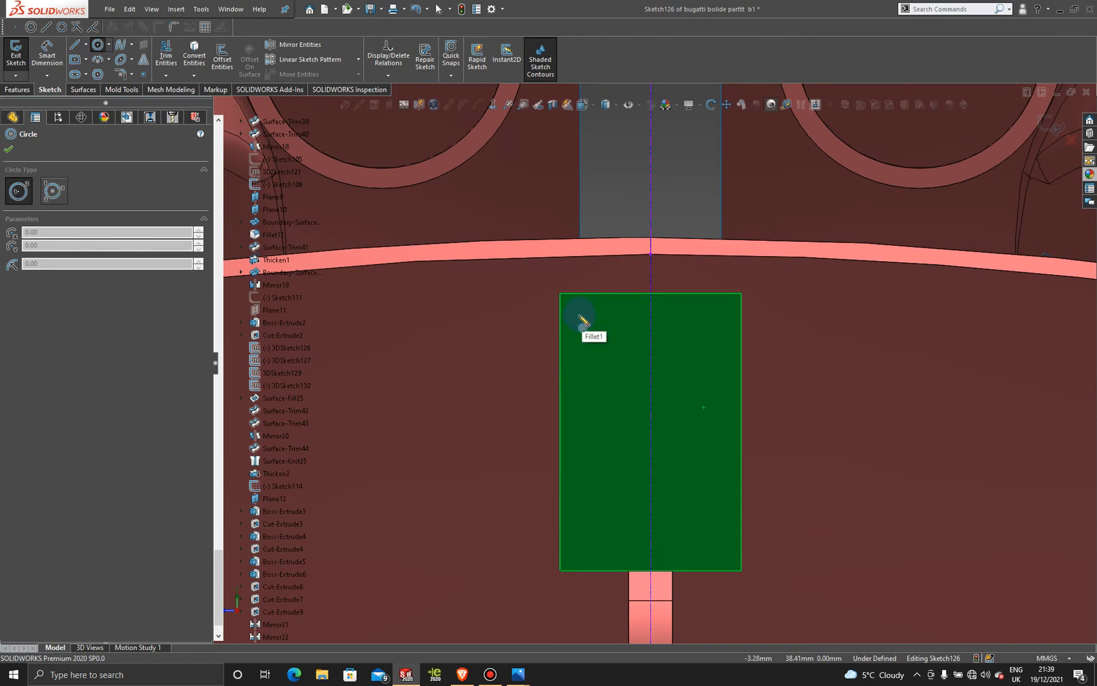
left_click(580, 316)
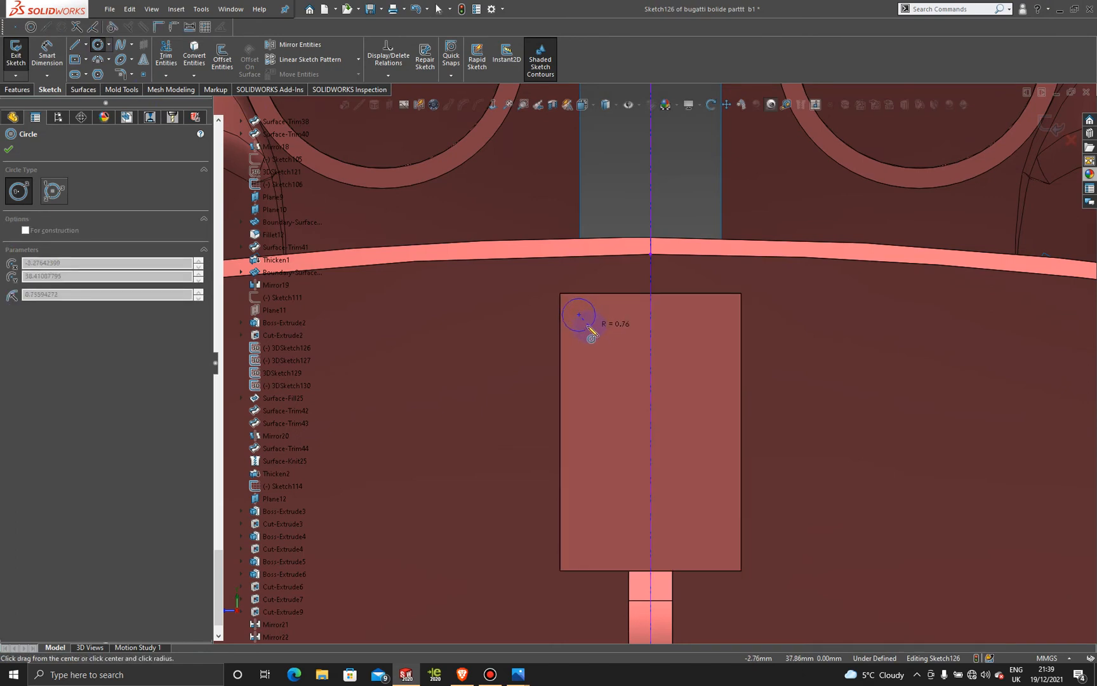
left_click(589, 327)
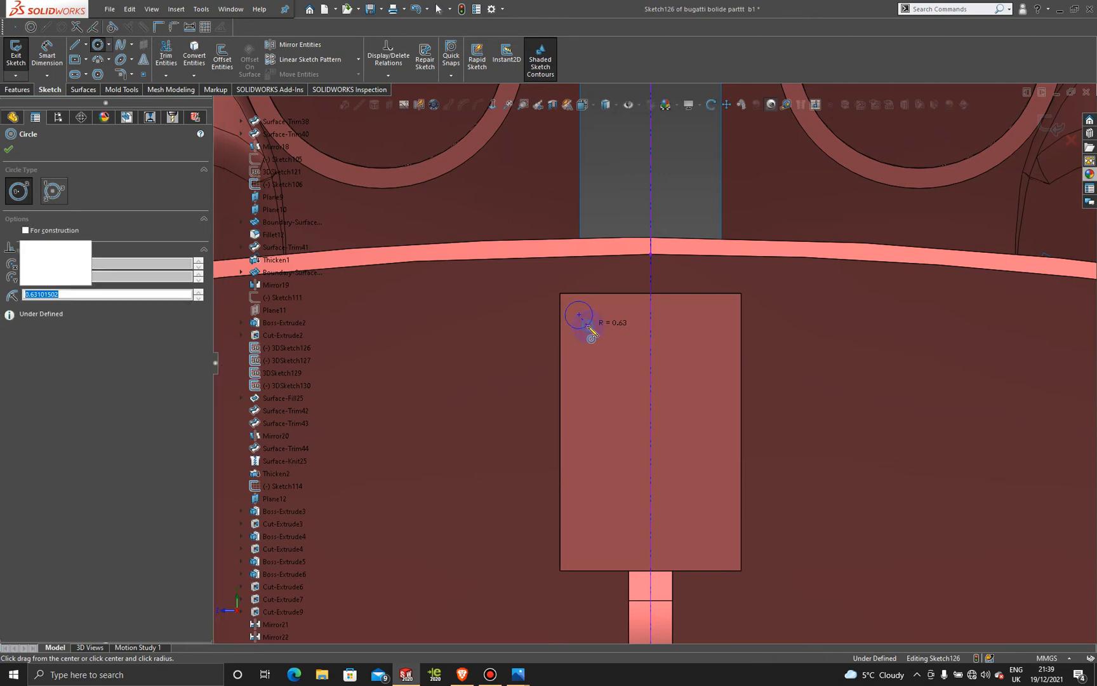
key("Escape")
scroll(588, 326, "down", 2)
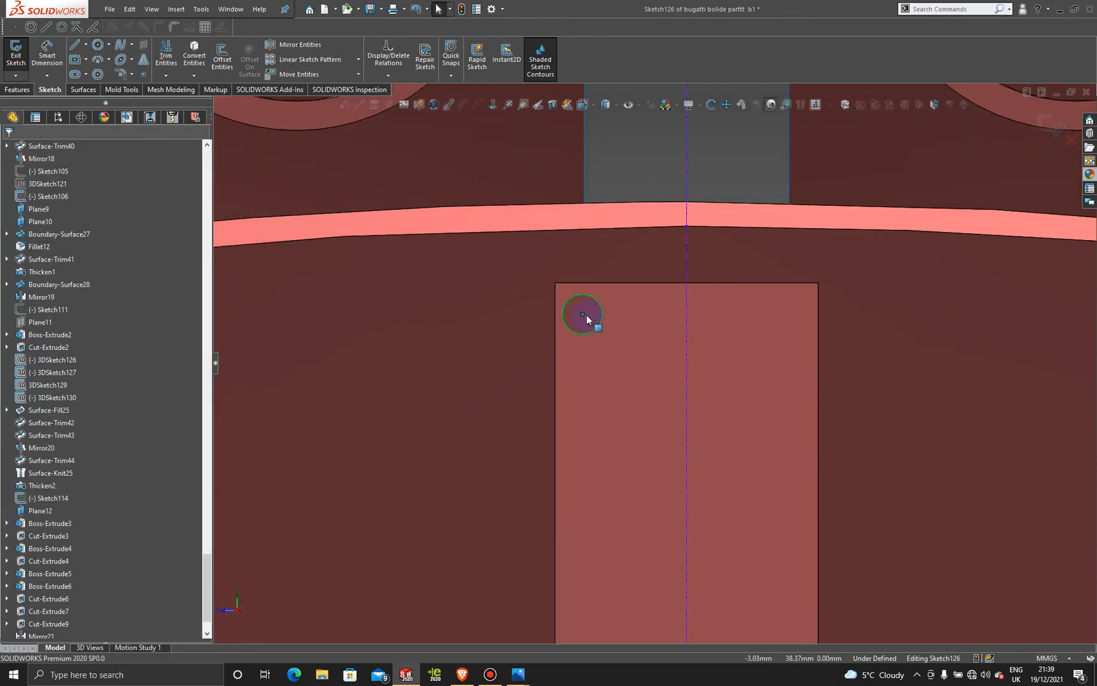
left_click_drag(583, 314, 604, 313)
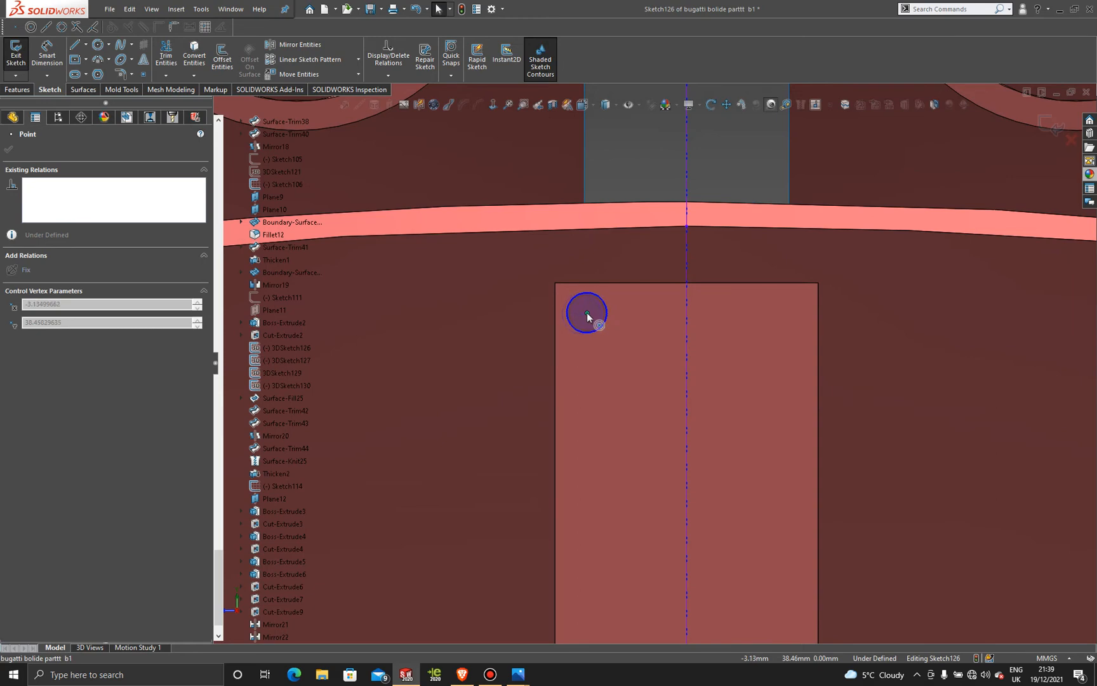
left_click(587, 311)
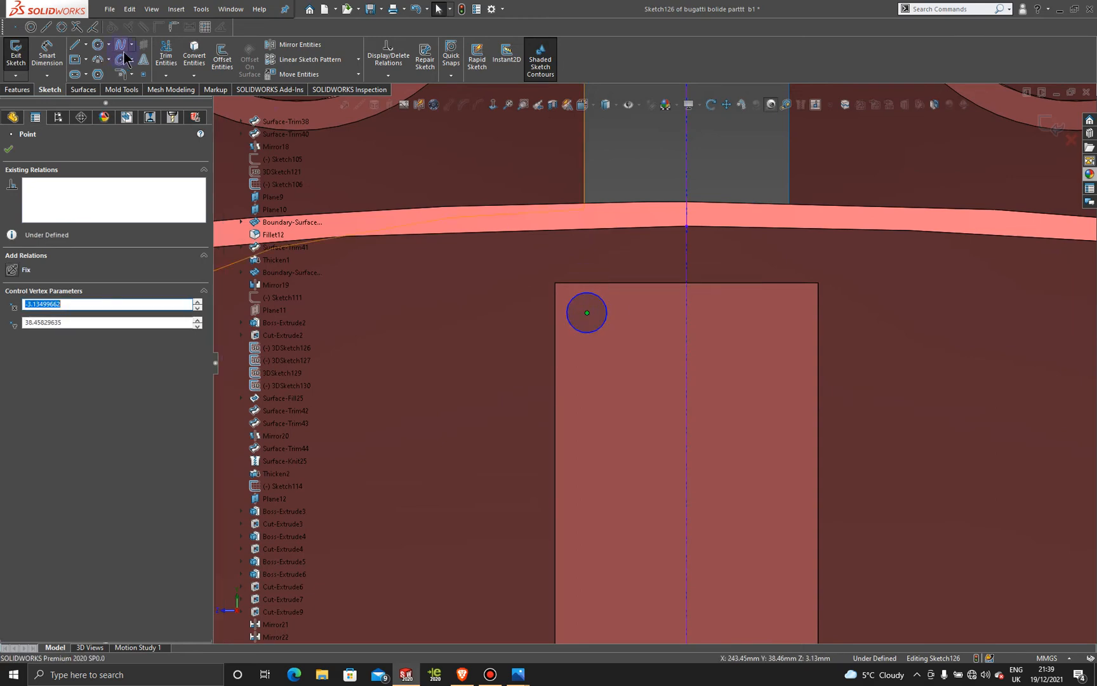
Step: Add two circles level with the first: one of about 0.63 mm radius on the centreline and one of about 0.61 mm radius right of it
left_click(98, 46)
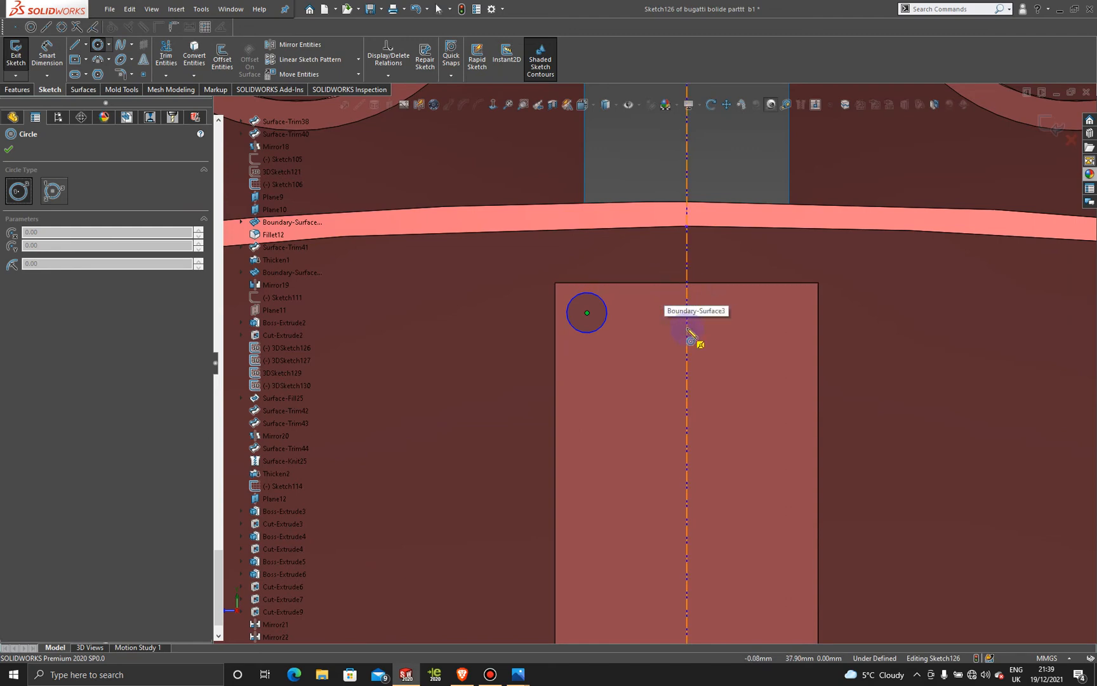
left_click(687, 312)
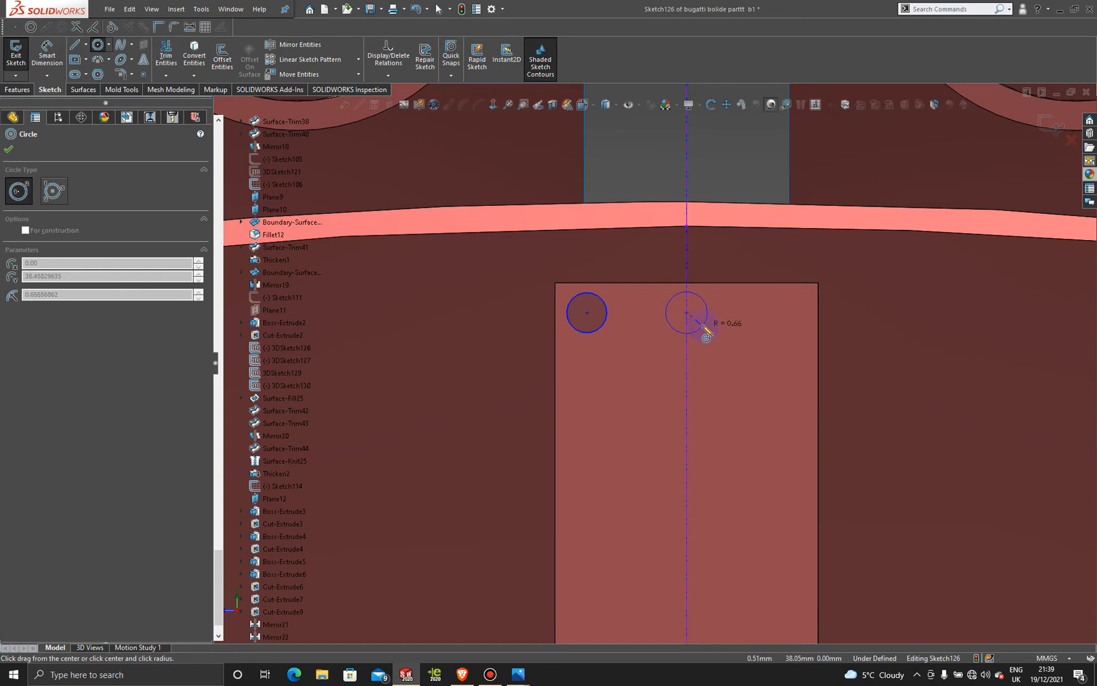
left_click(700, 326)
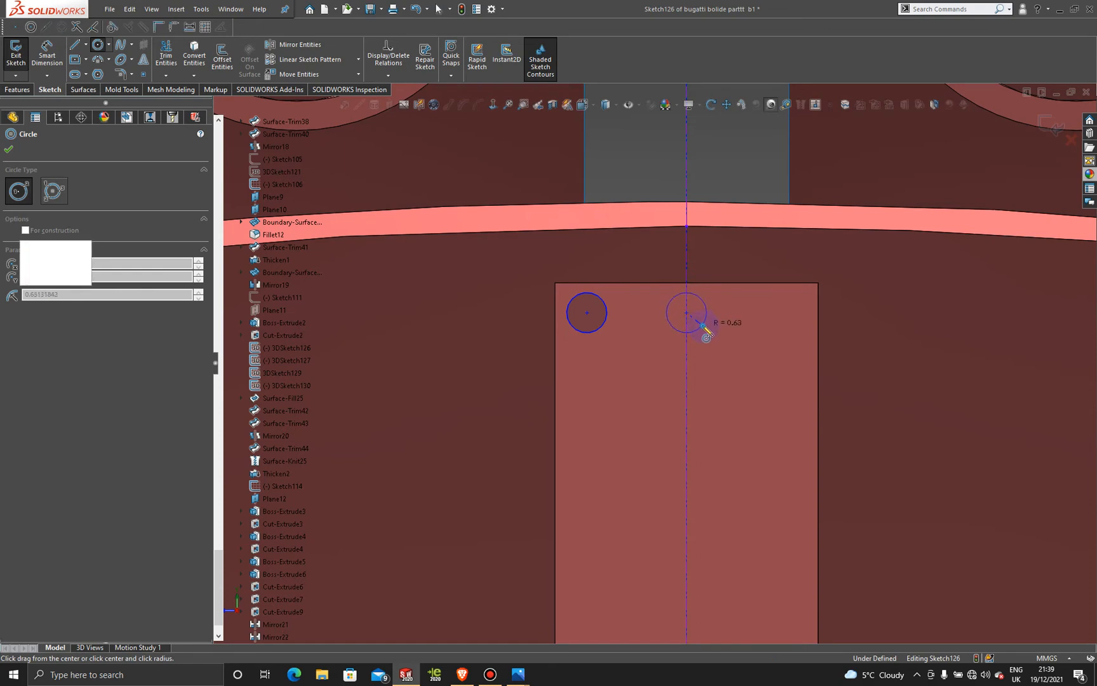
left_click(762, 312)
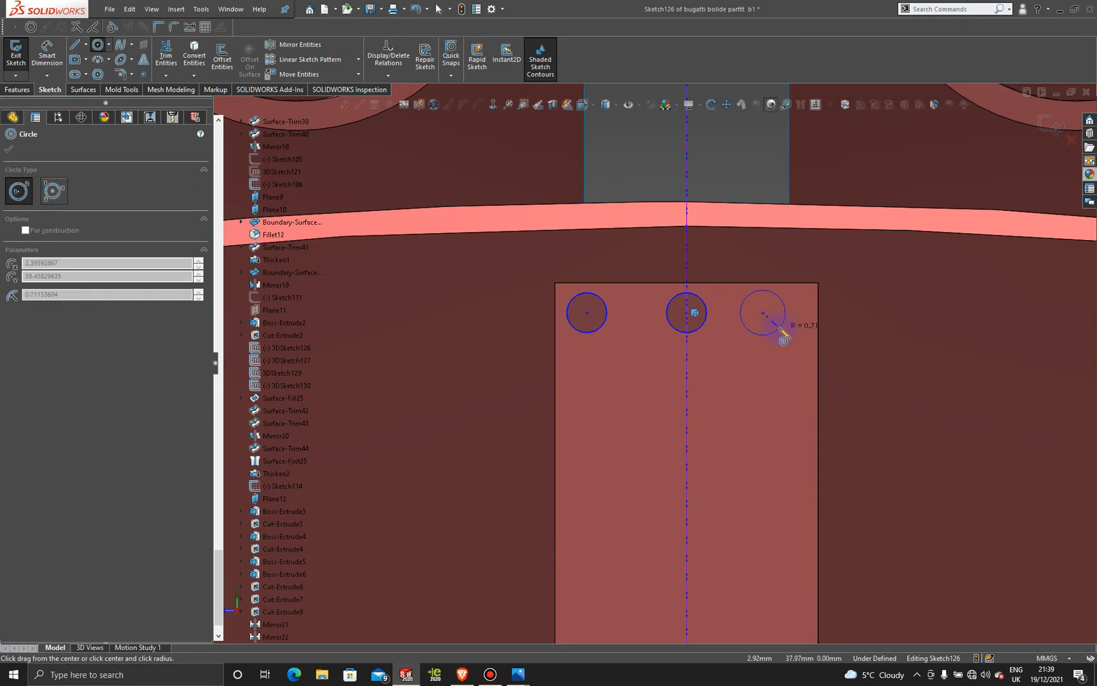
left_click(780, 327)
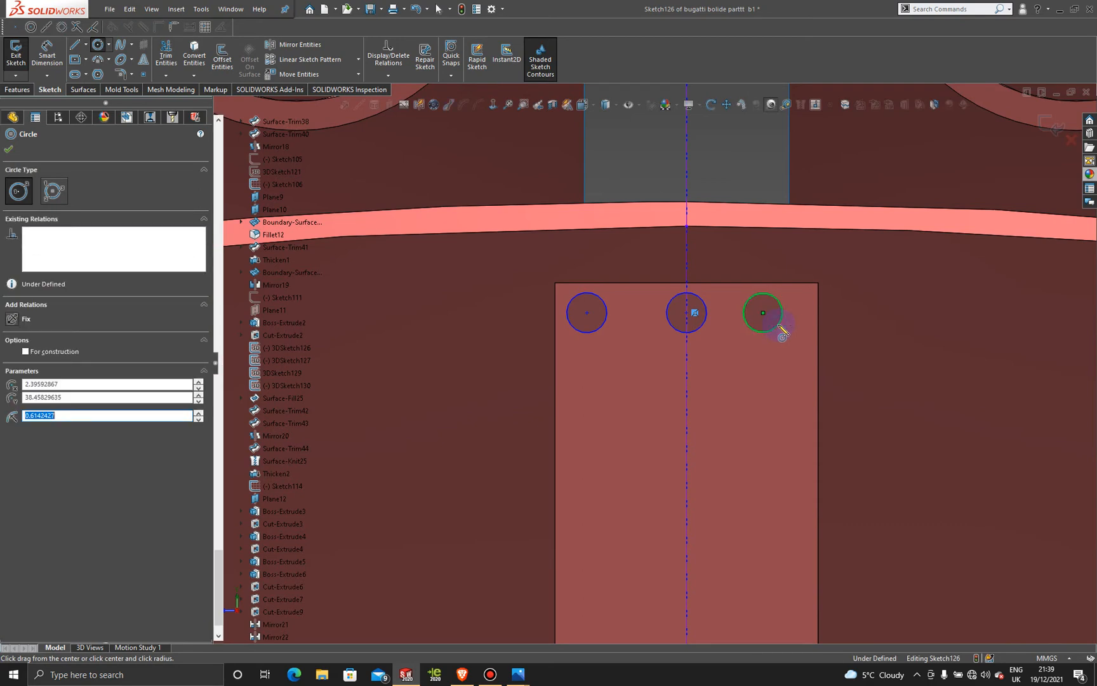
key("Escape")
Step: Move the right-hand circle horizontally outward to about 3 mm from the centreline, level with the middle circle
scroll(778, 325, "down", 2)
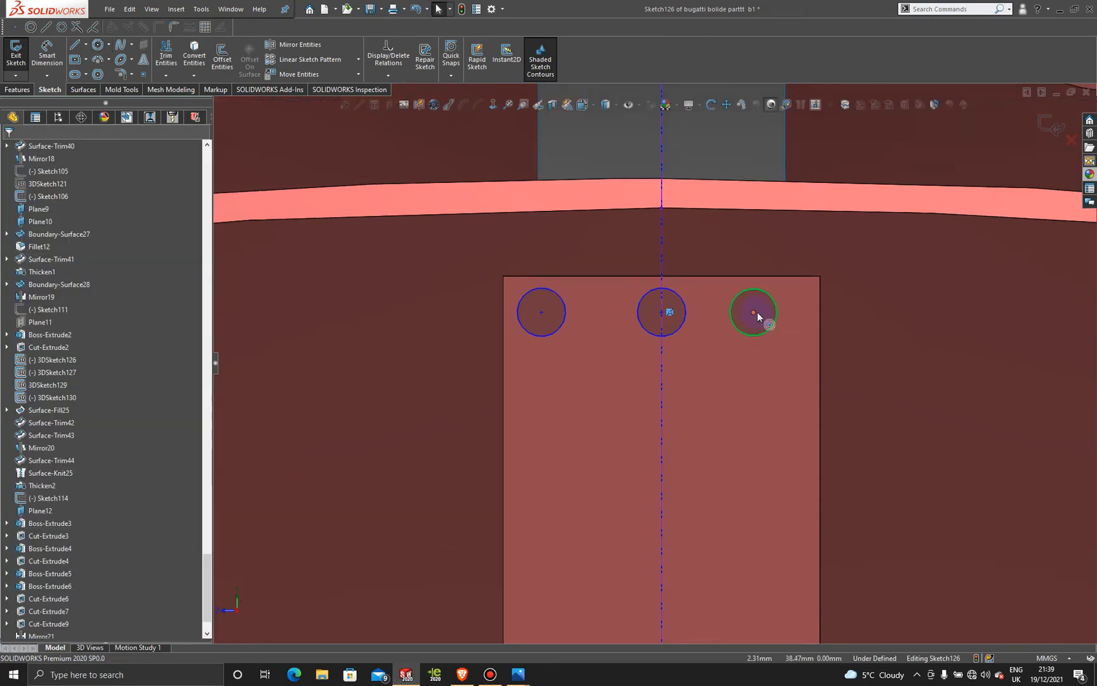
left_click_drag(754, 312, 780, 313)
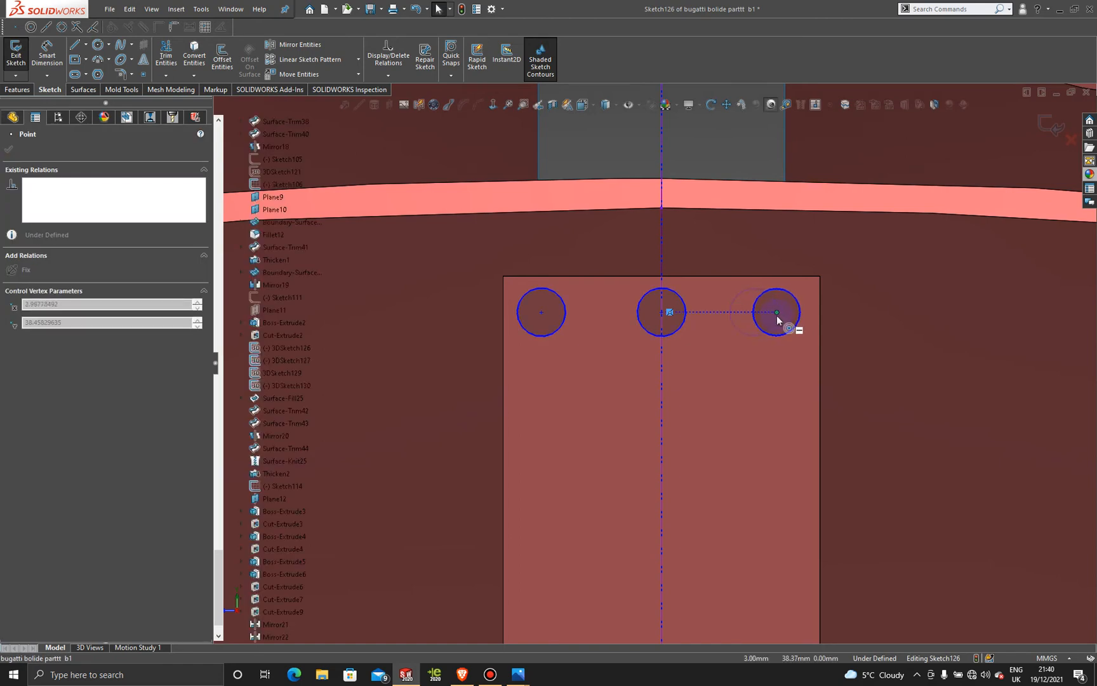
left_click_drag(777, 315, 777, 315)
scroll(752, 421, "up", 2)
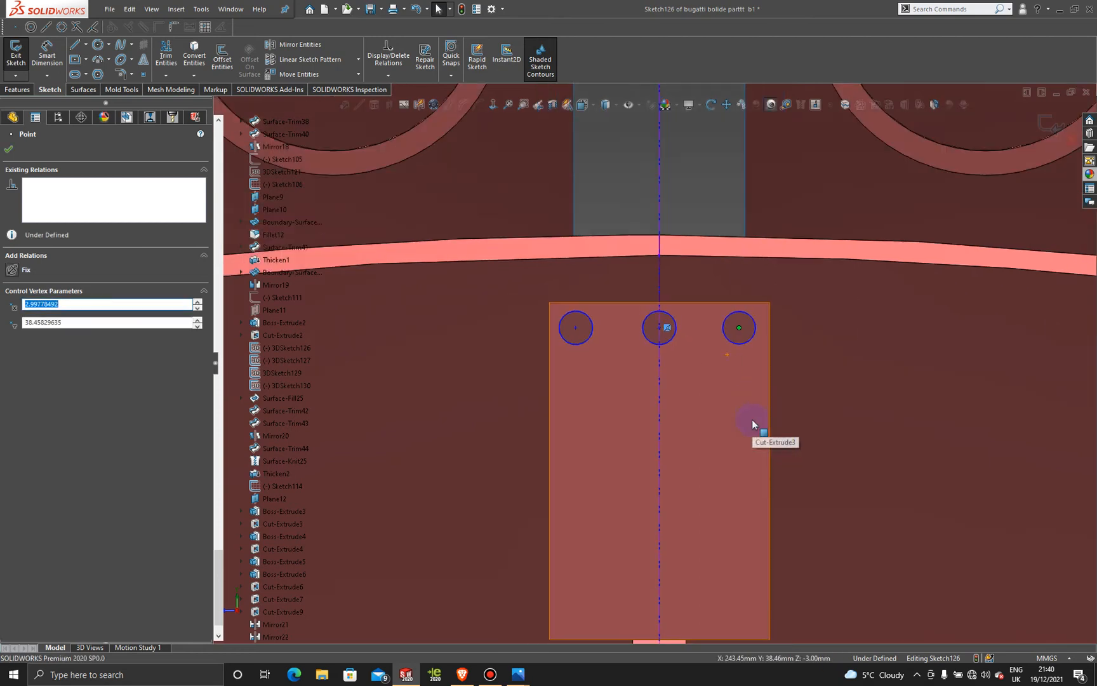
scroll(712, 361, "up", 2)
scroll(698, 381, "down", 1)
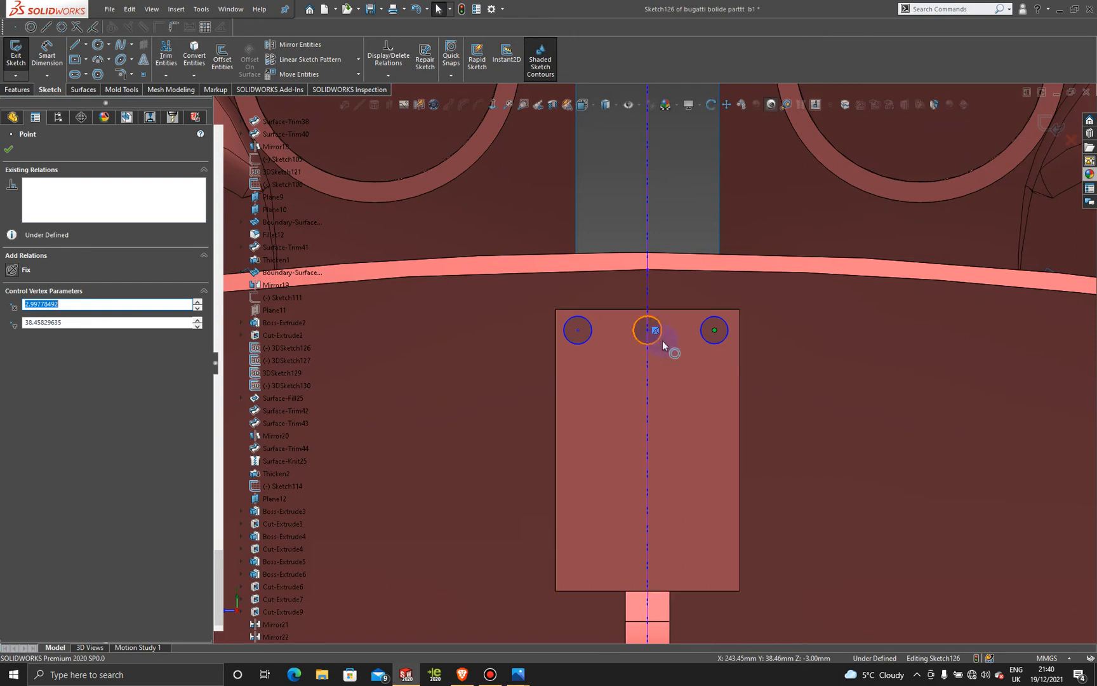
left_click(587, 340)
left_click(613, 362)
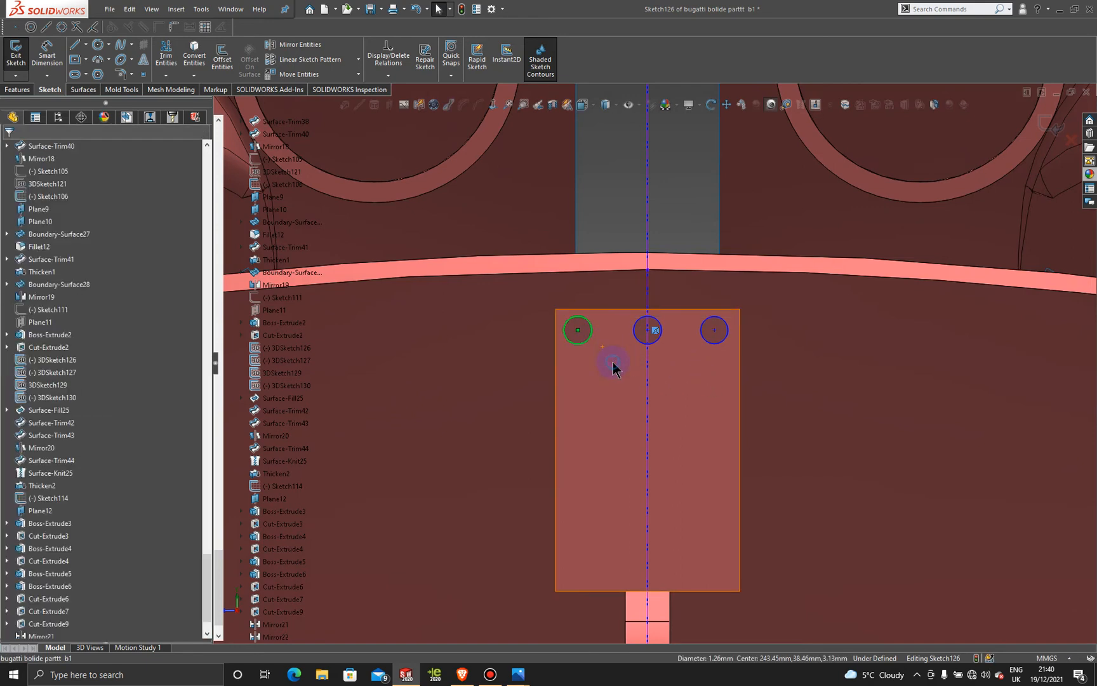
left_click(509, 328)
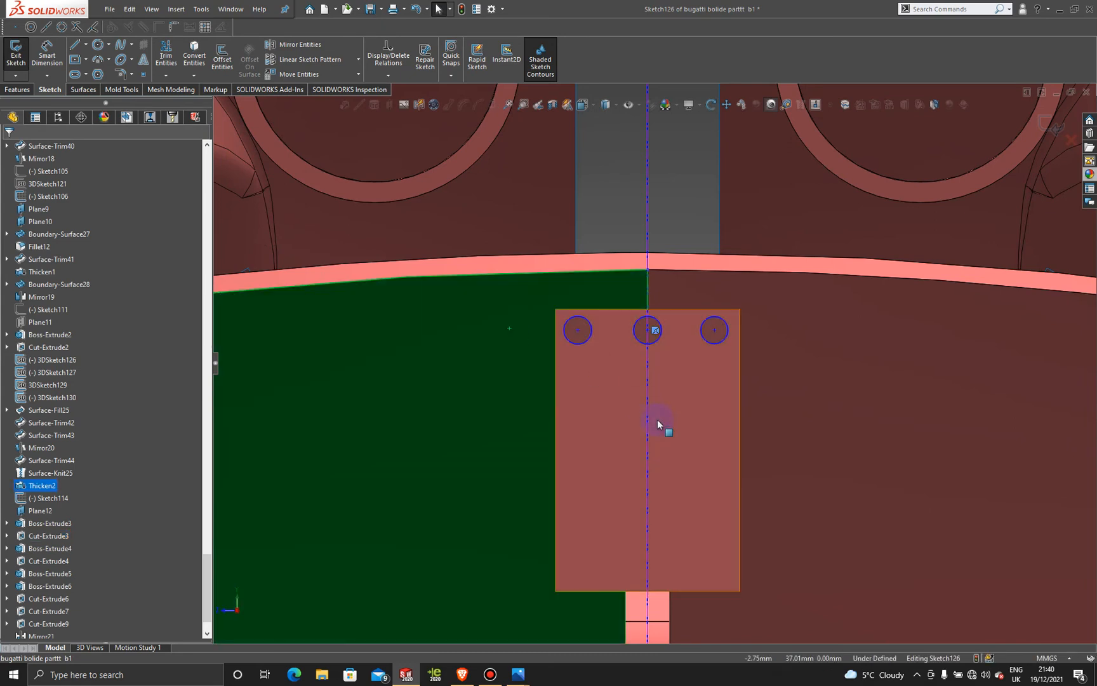
left_click(99, 48)
scroll(642, 378, "down", 1)
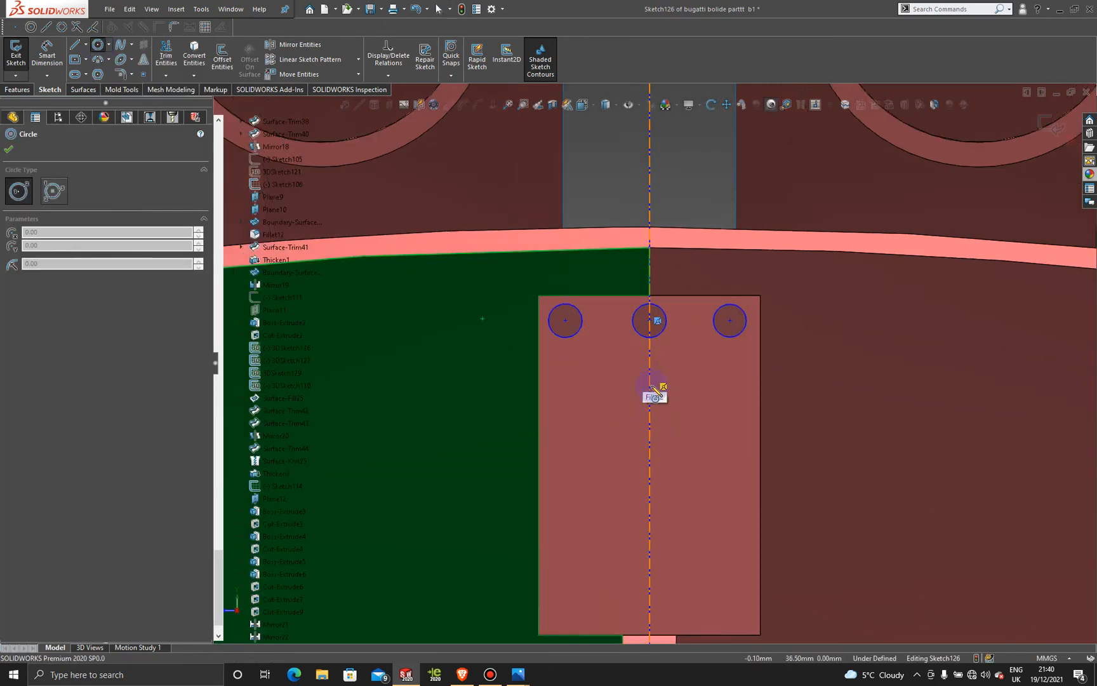
left_click(649, 376)
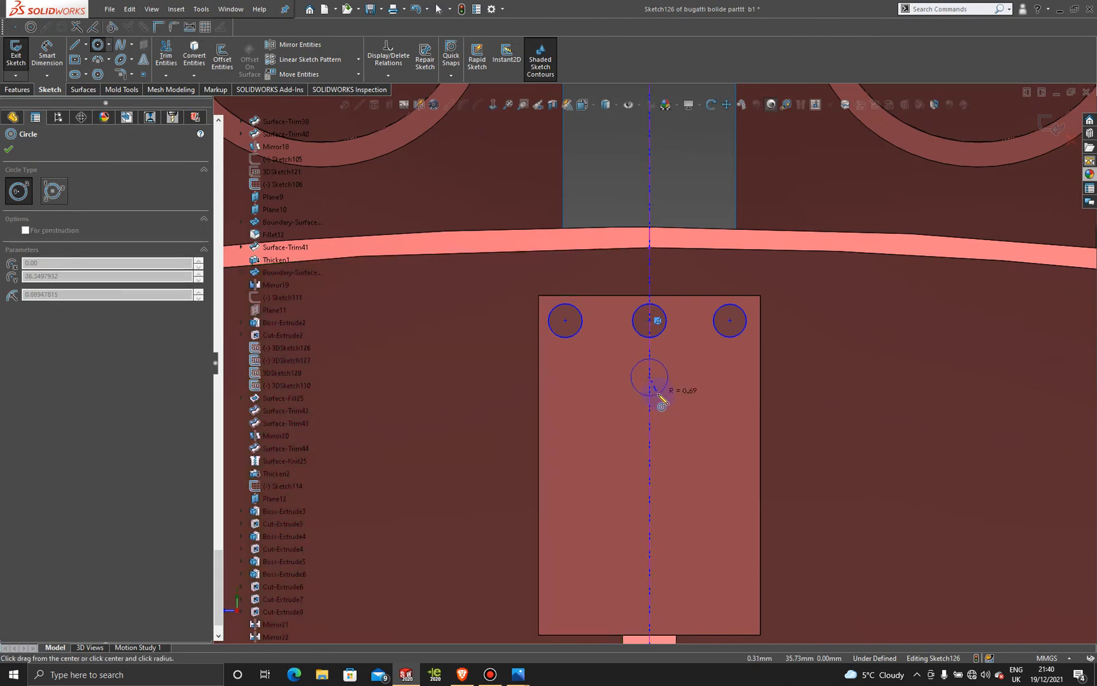
key("Escape")
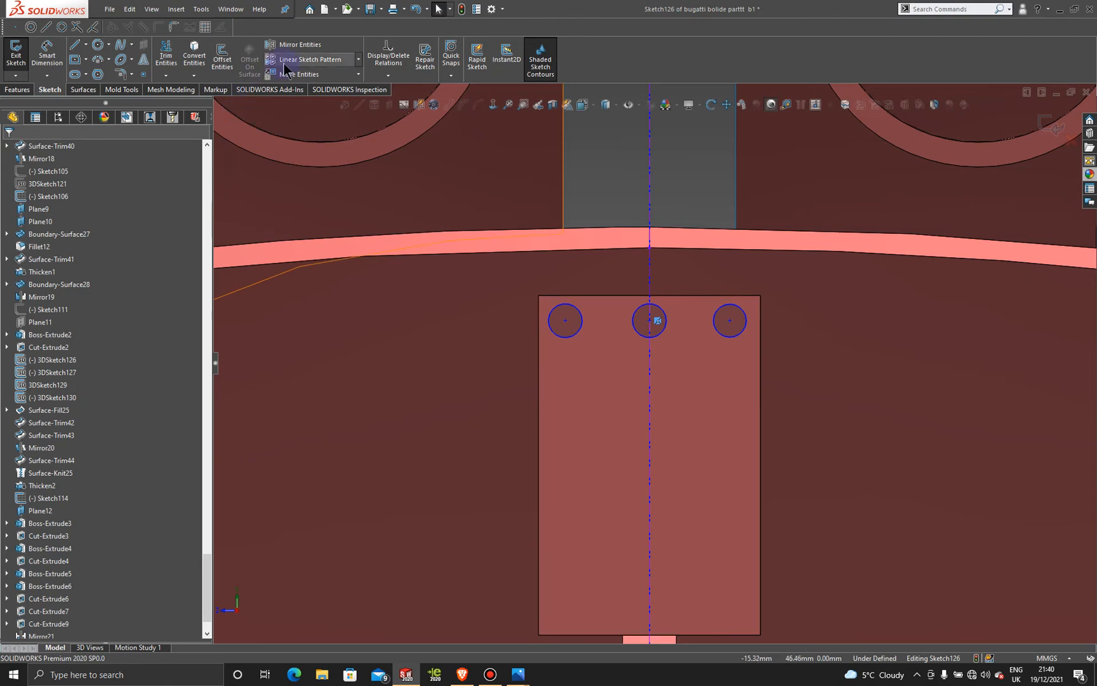
Step: Start a linear sketch pattern of the three top-row circles, using the vertical centreline as its first direction
left_click(359, 60)
left_click(356, 75)
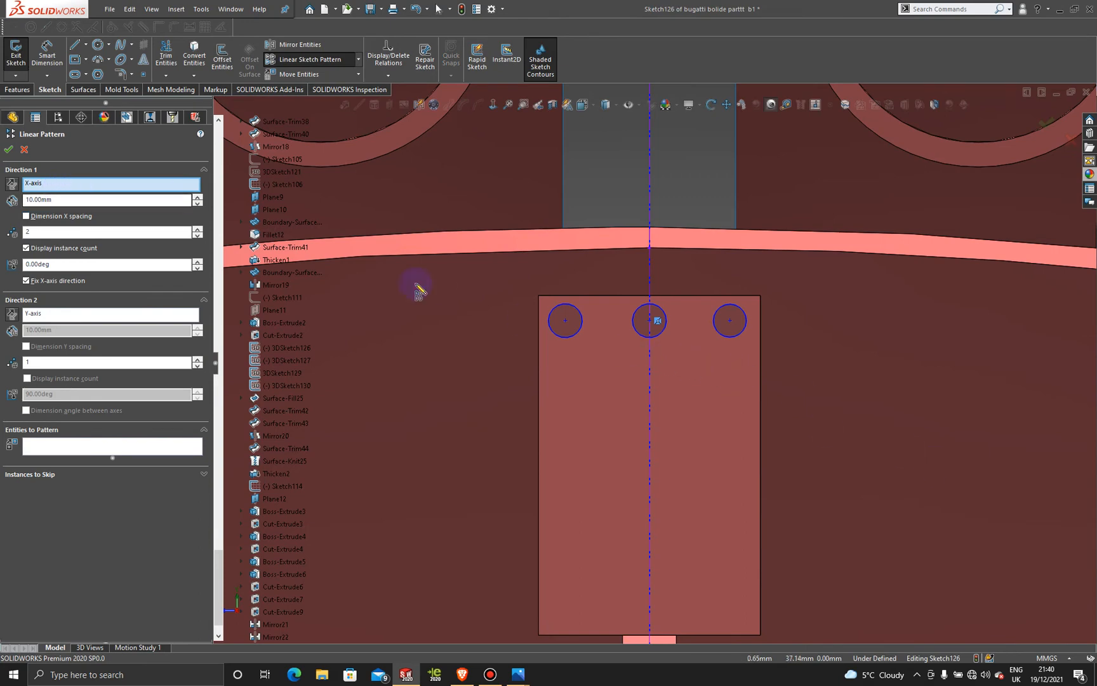
right_click(87, 183)
left_click(130, 191)
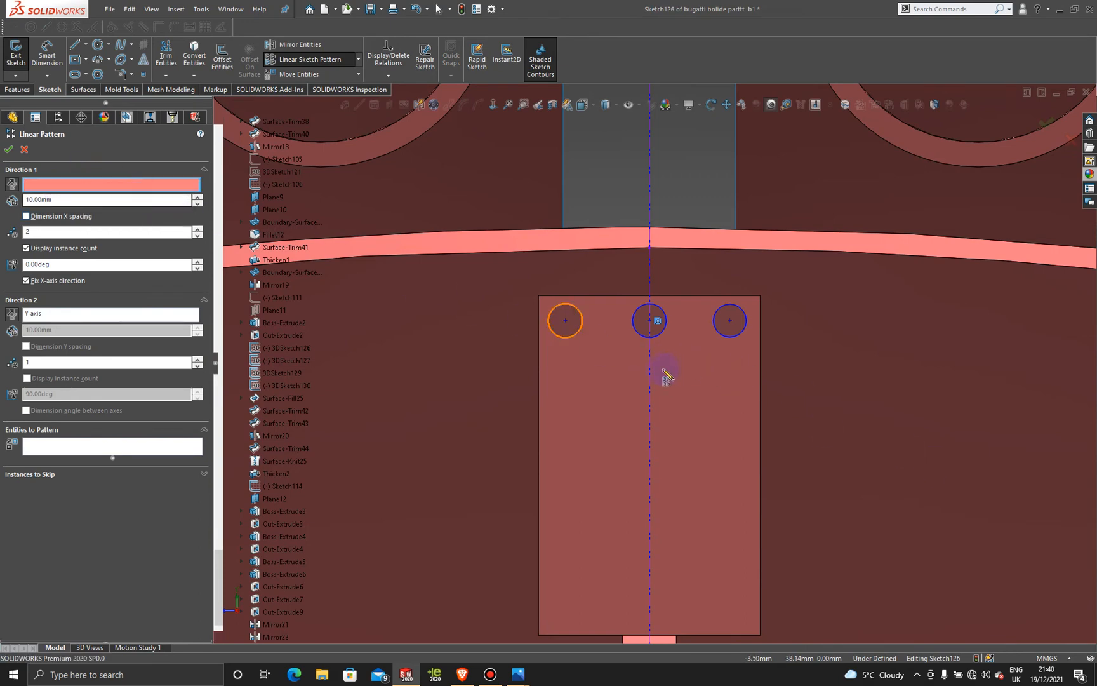
left_click(650, 370)
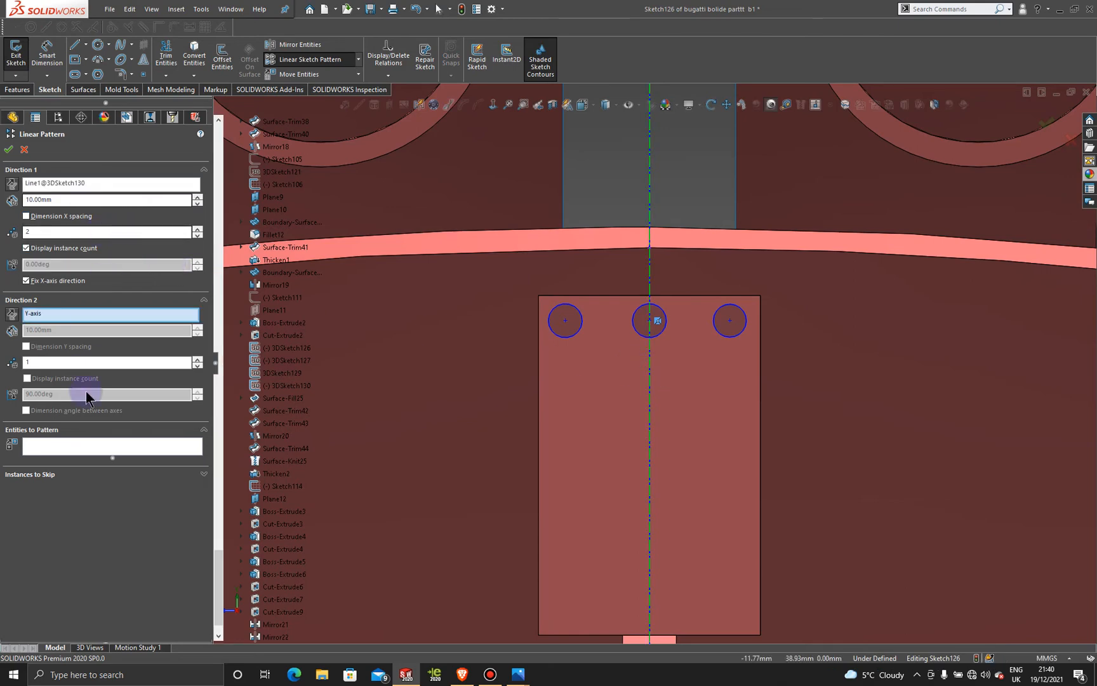
left_click(102, 446)
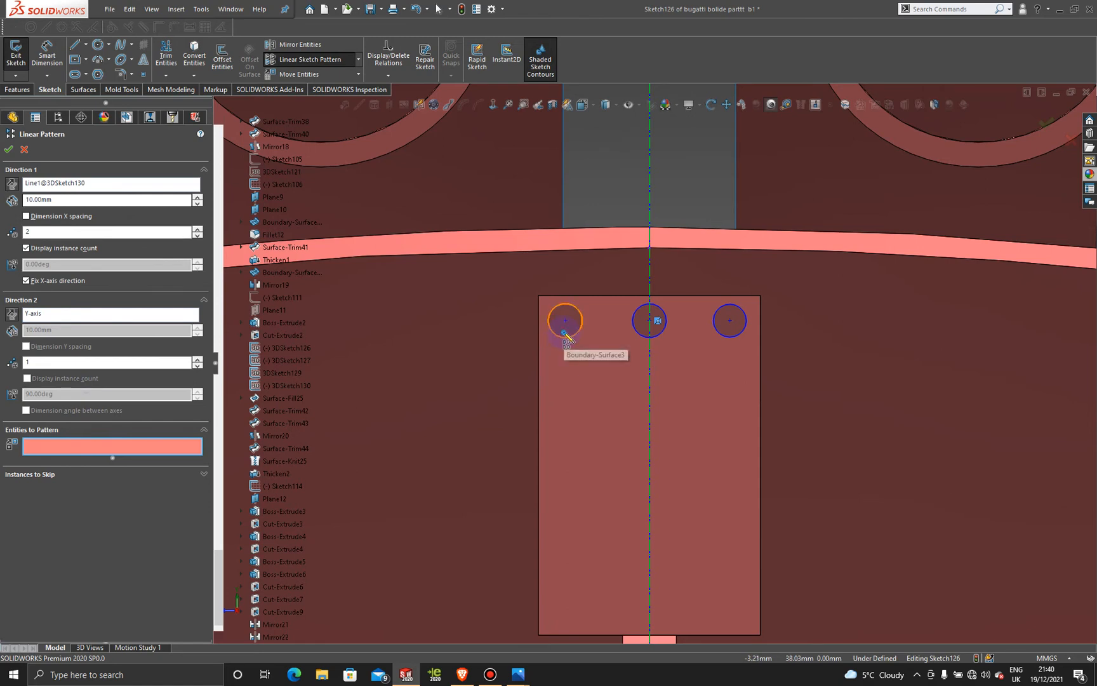
left_click(563, 332)
left_click(641, 329)
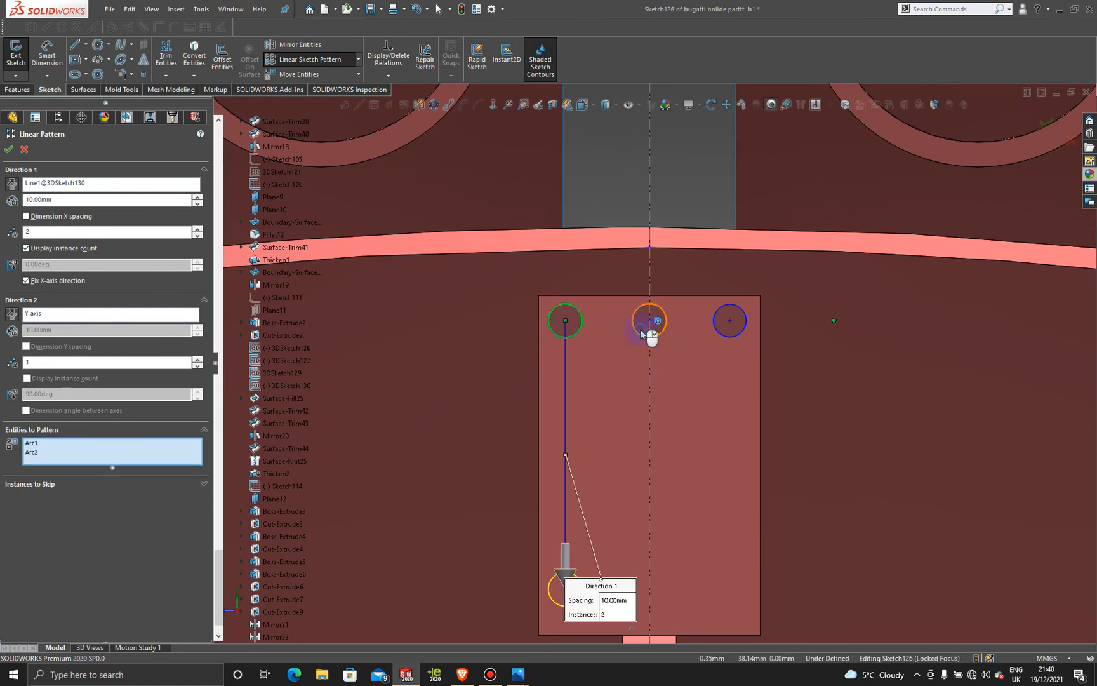
left_click(727, 331)
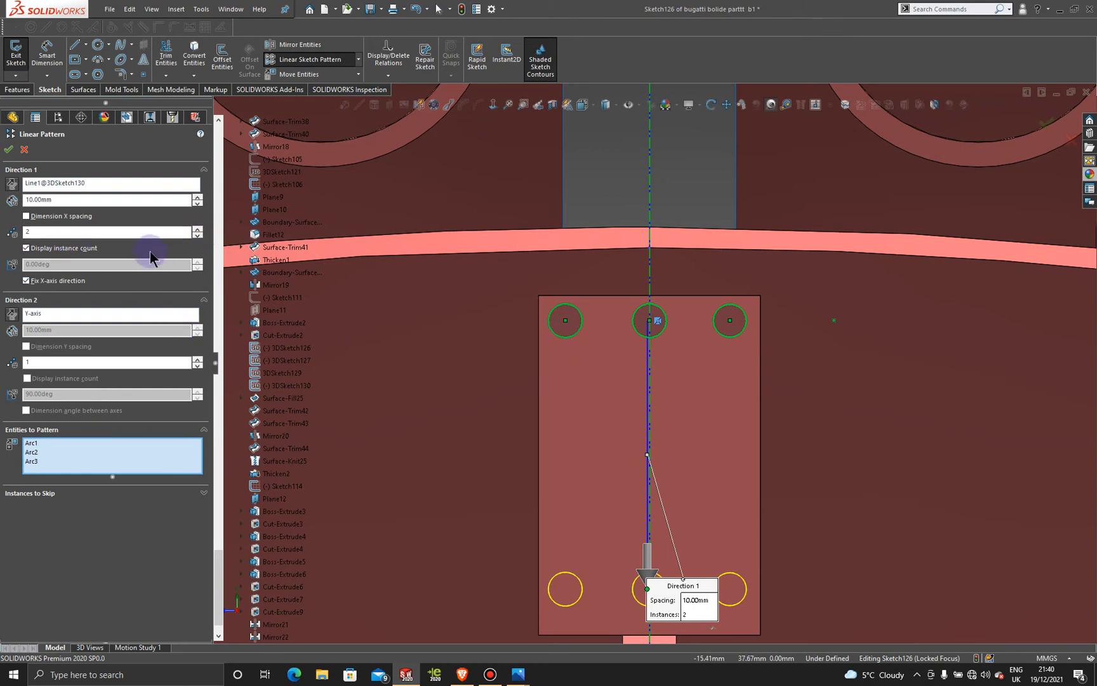
Step: Try spacings of 1 mm, 3 mm and 2 mm between the rows of the circle pattern
left_click(56, 199)
double_click(73, 197)
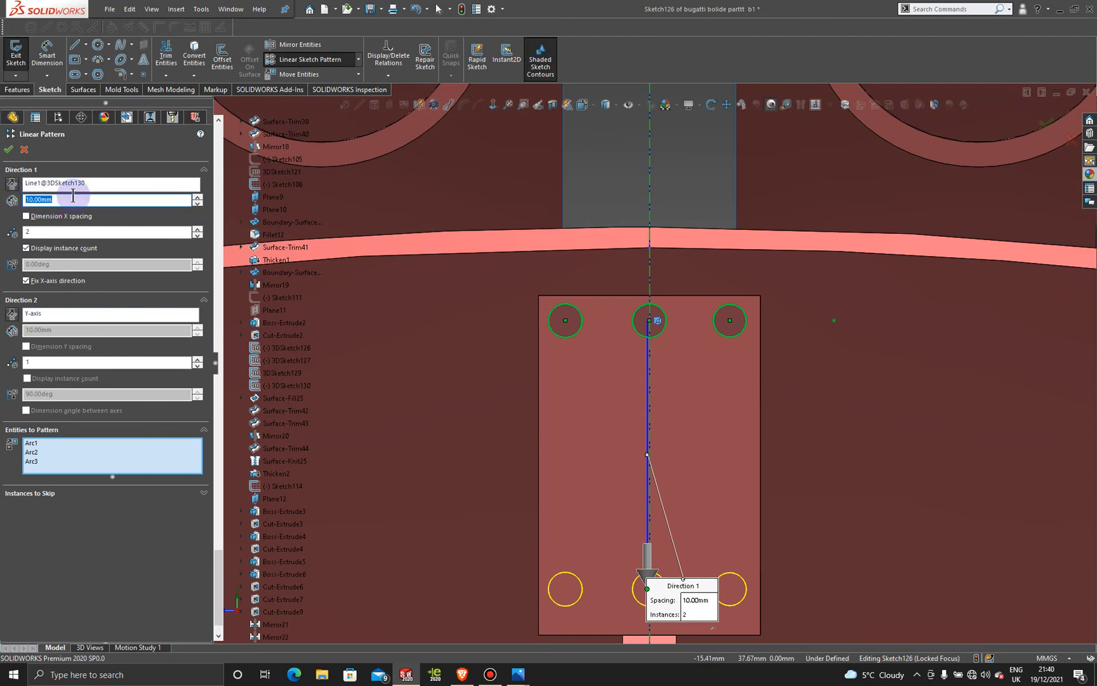
type("1")
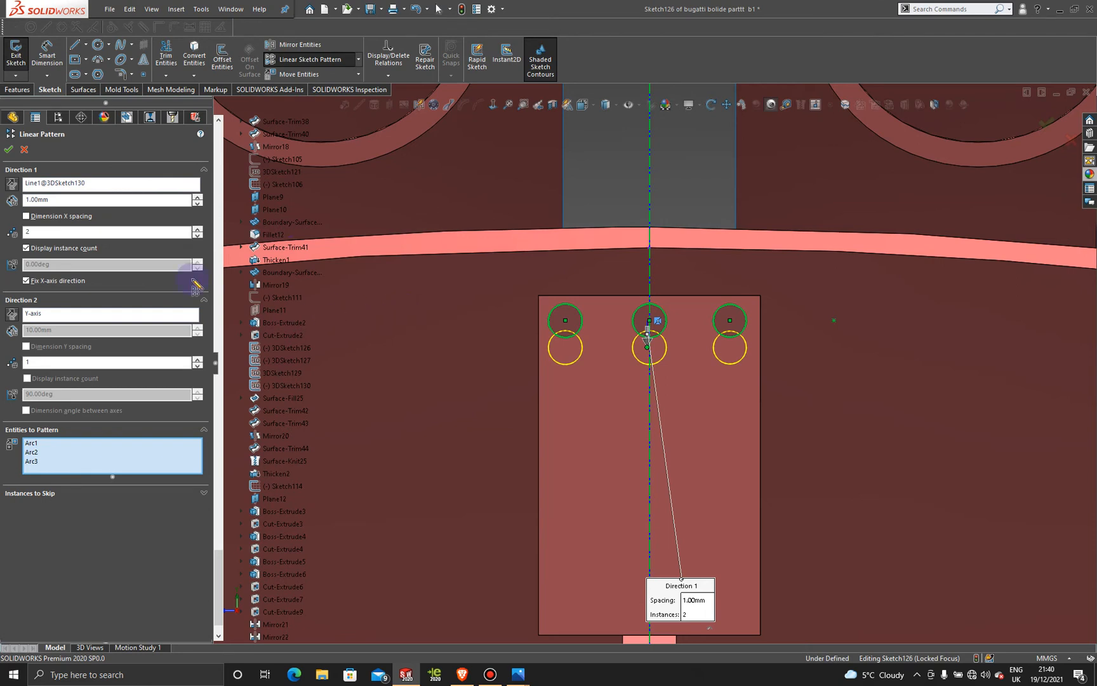
double_click(64, 200)
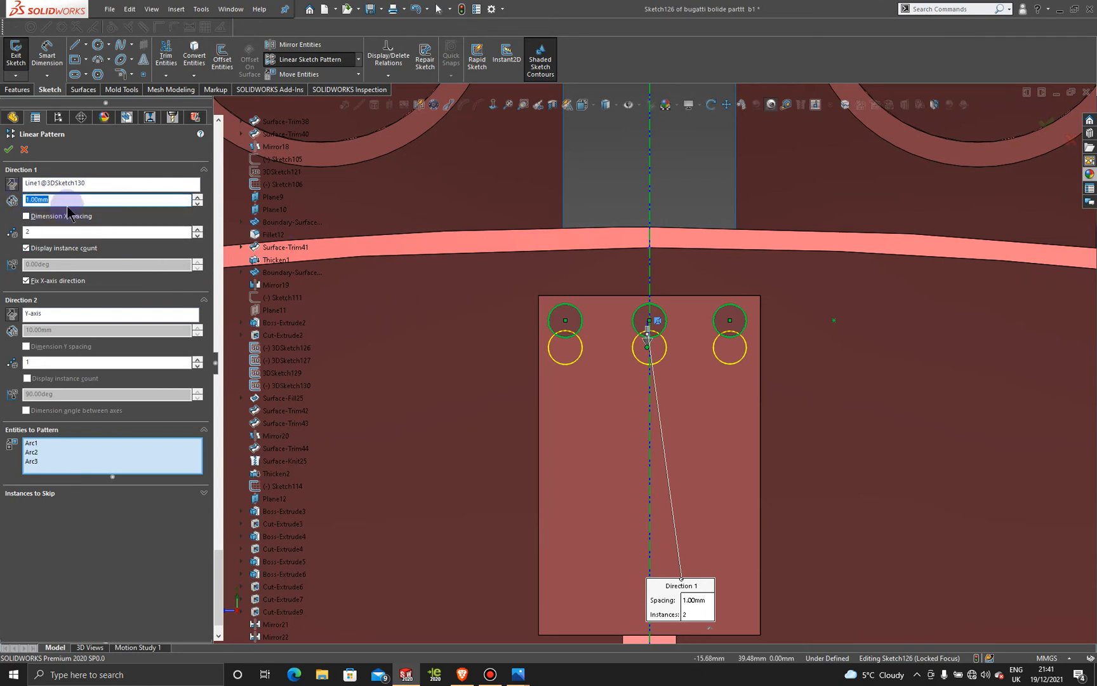
type("3")
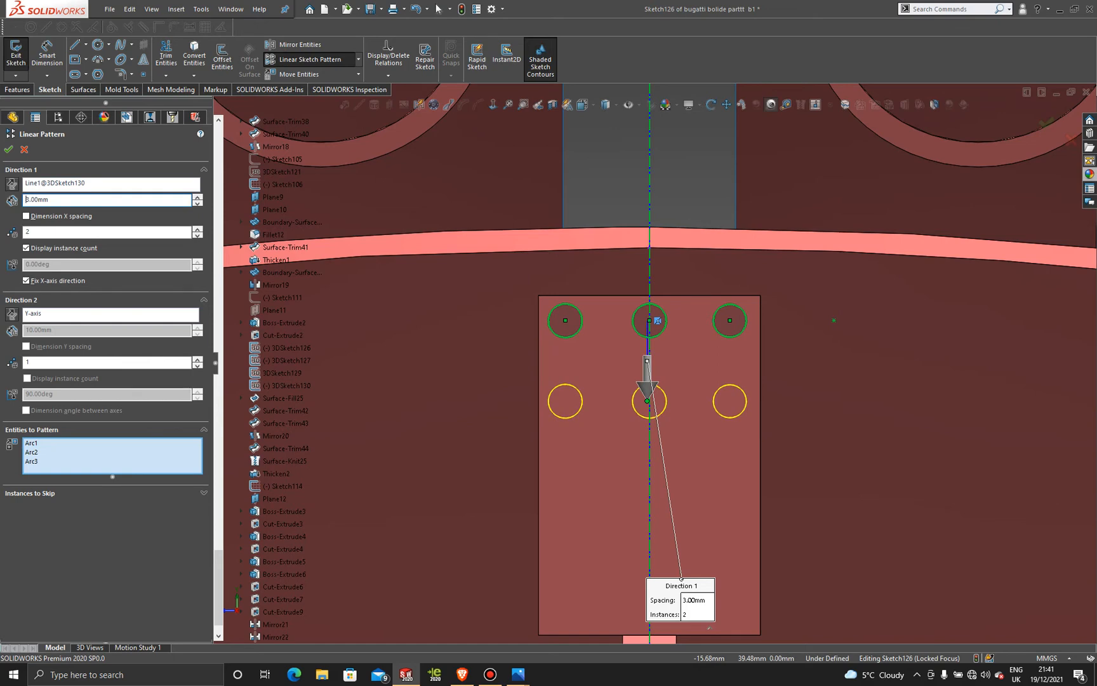
double_click(58, 200)
type("2")
key("Return")
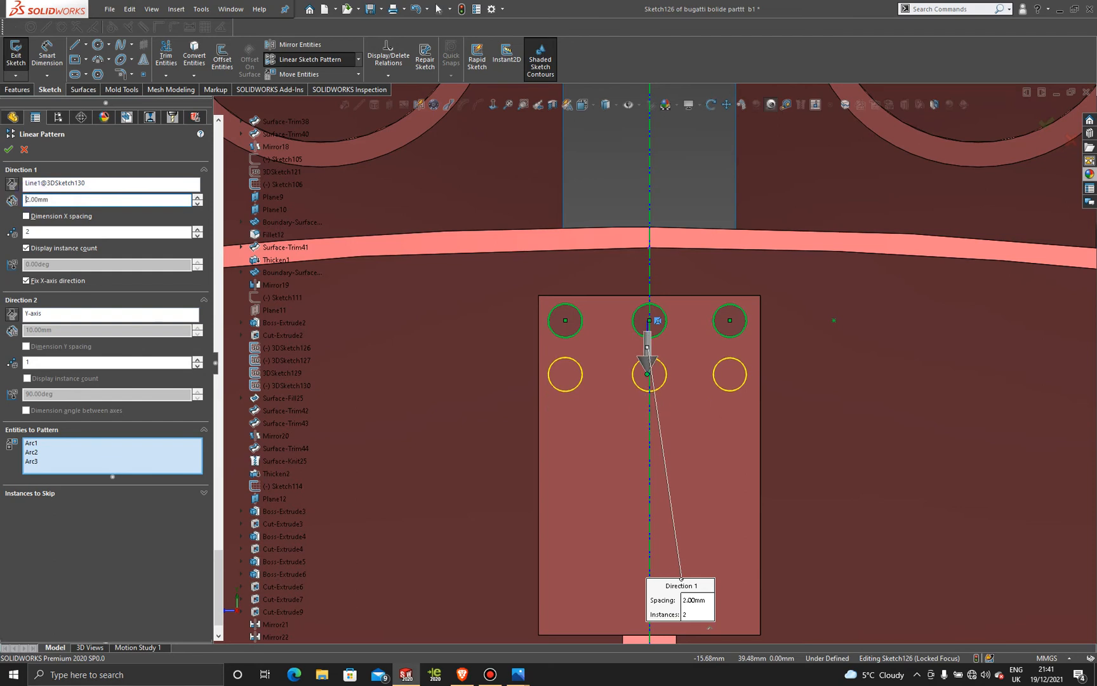
Step: Create the circle pattern with five instances, trying a 2.5 mm spacing before settling on 2.6 mm
left_click(197, 230)
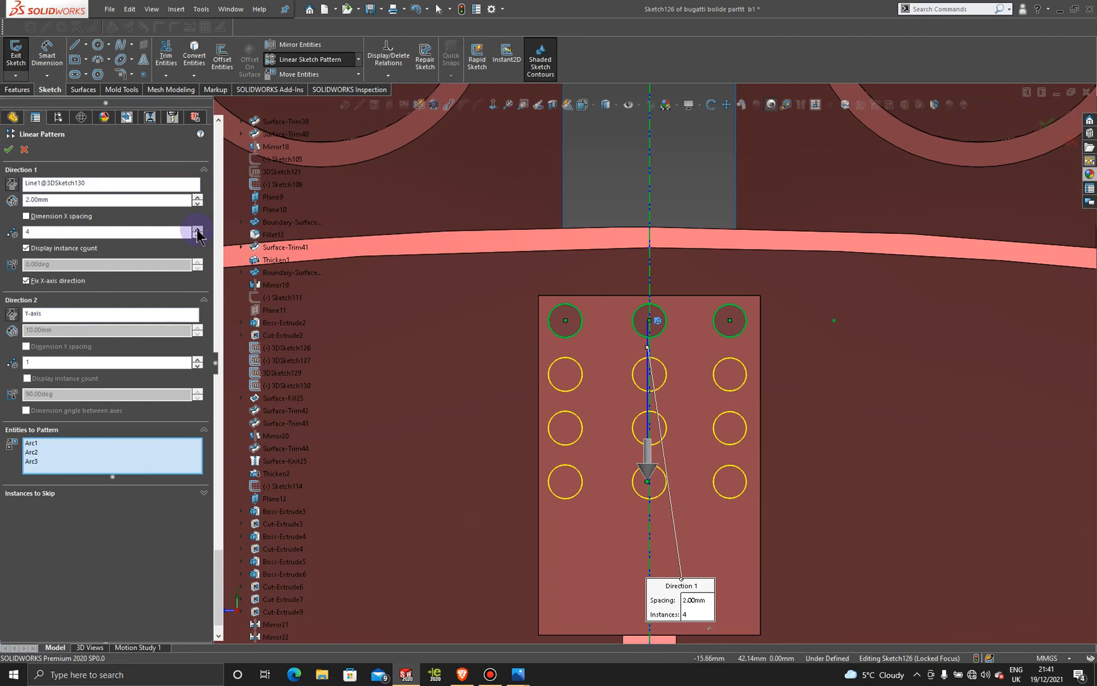
left_click(197, 230)
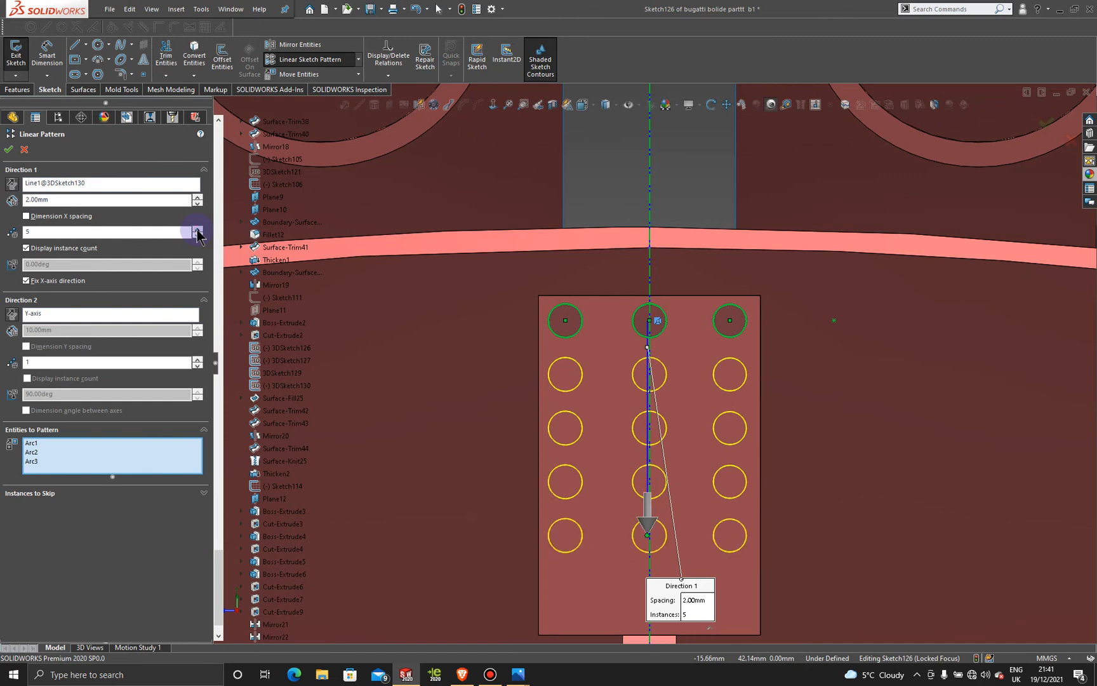
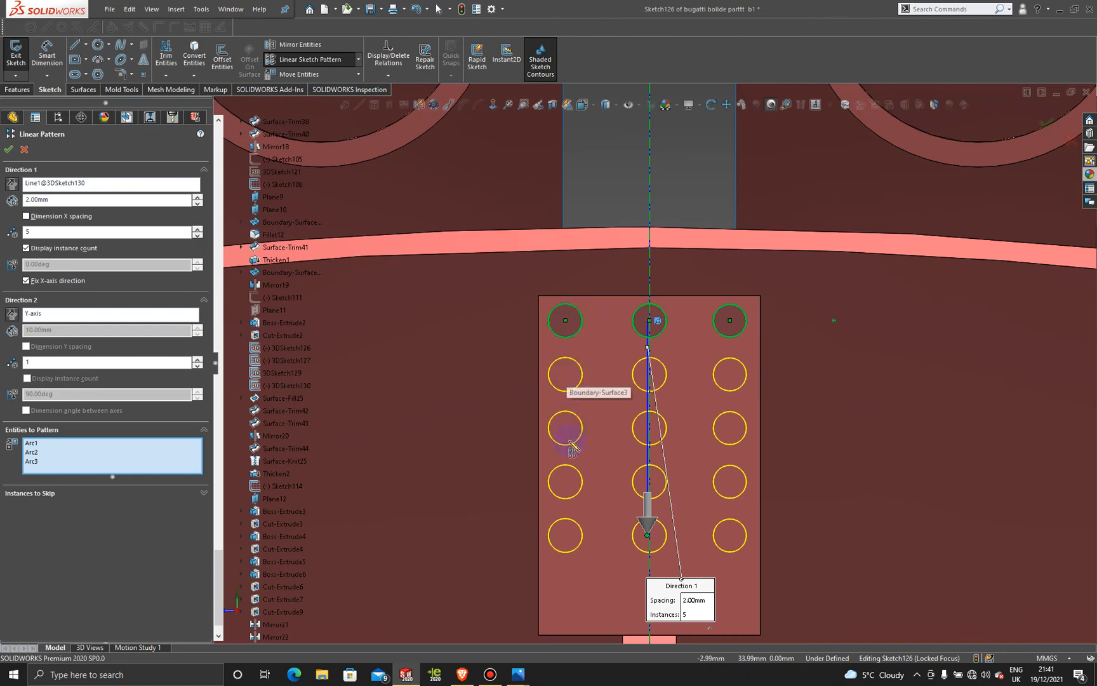
double_click(56, 201)
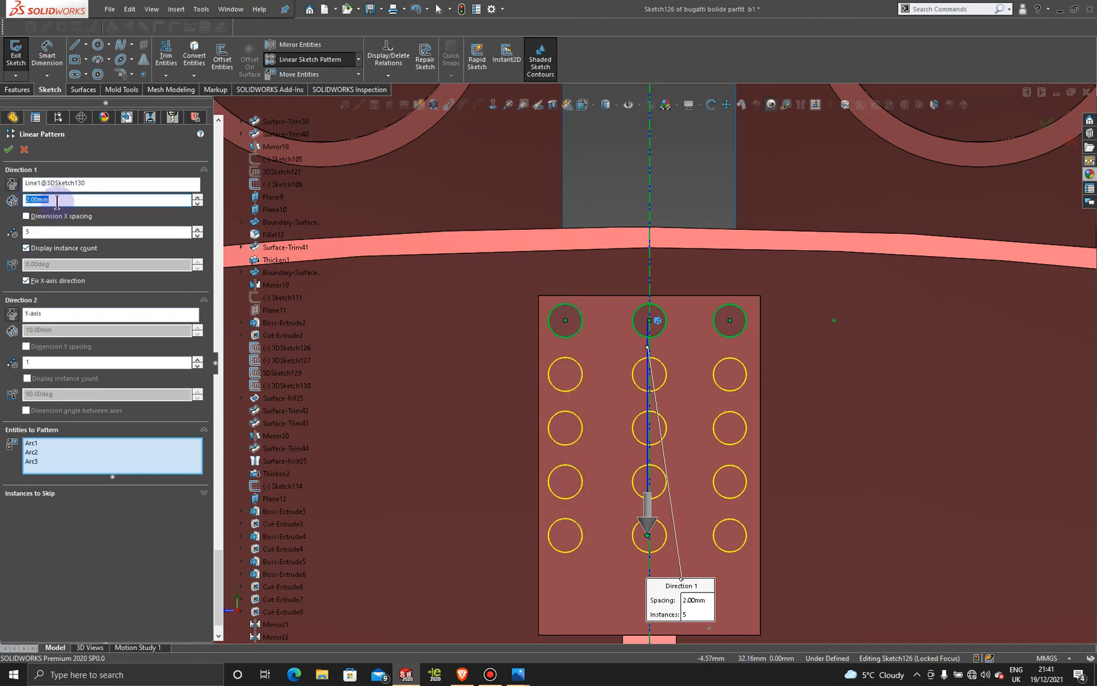
type("2")
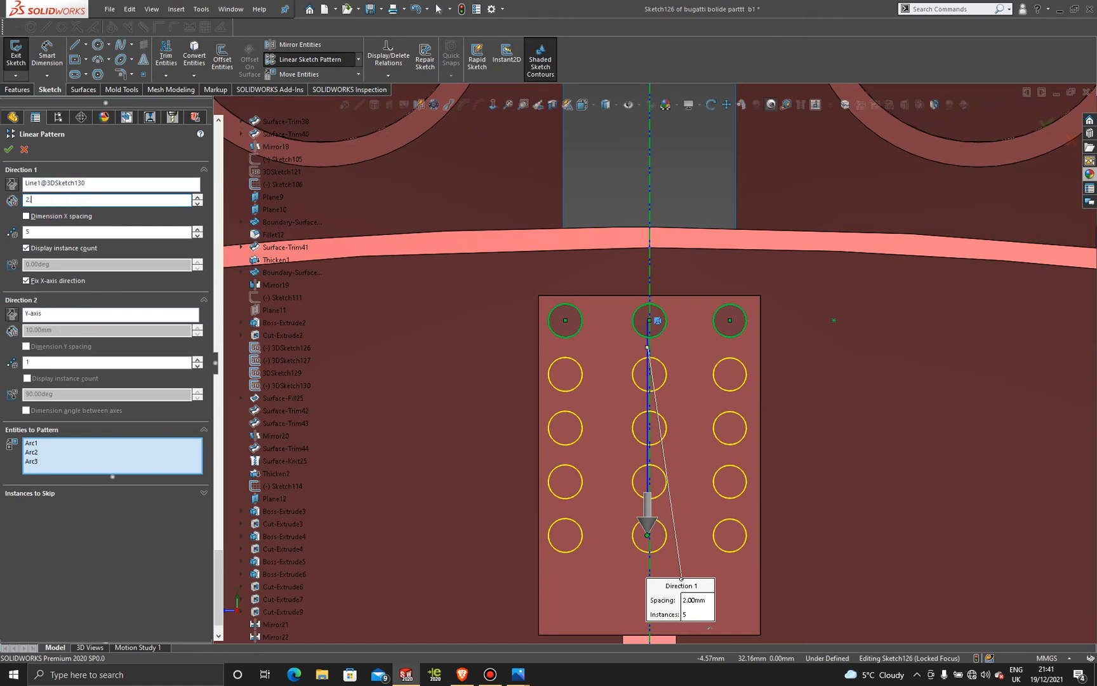
type(".5")
key("Return")
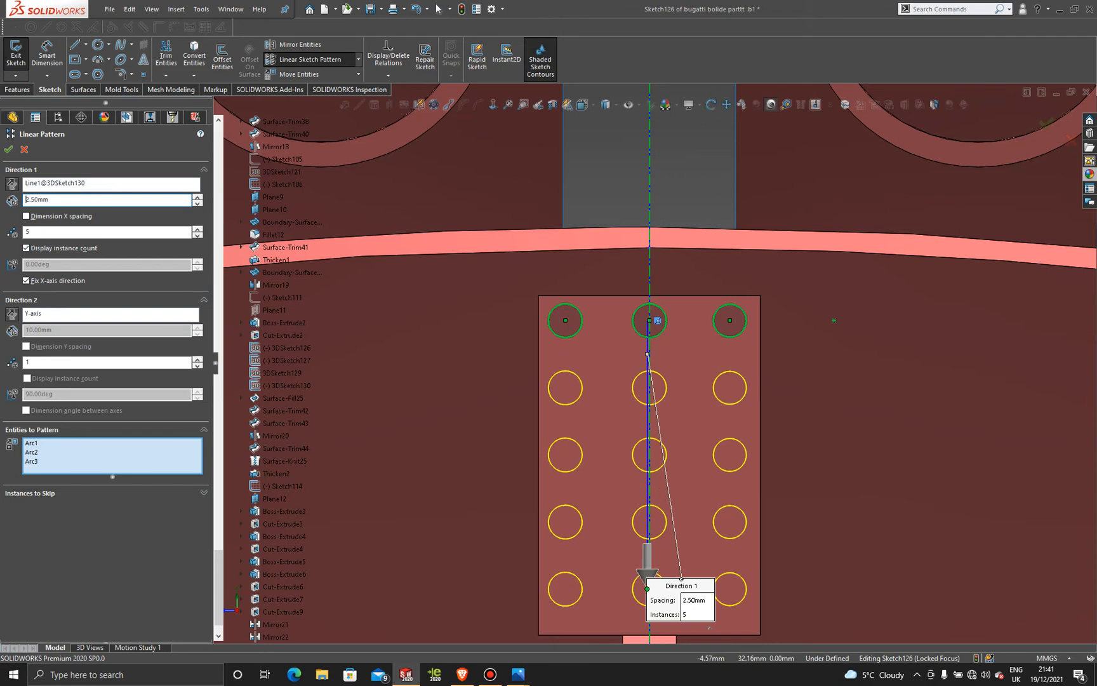
double_click(24, 199)
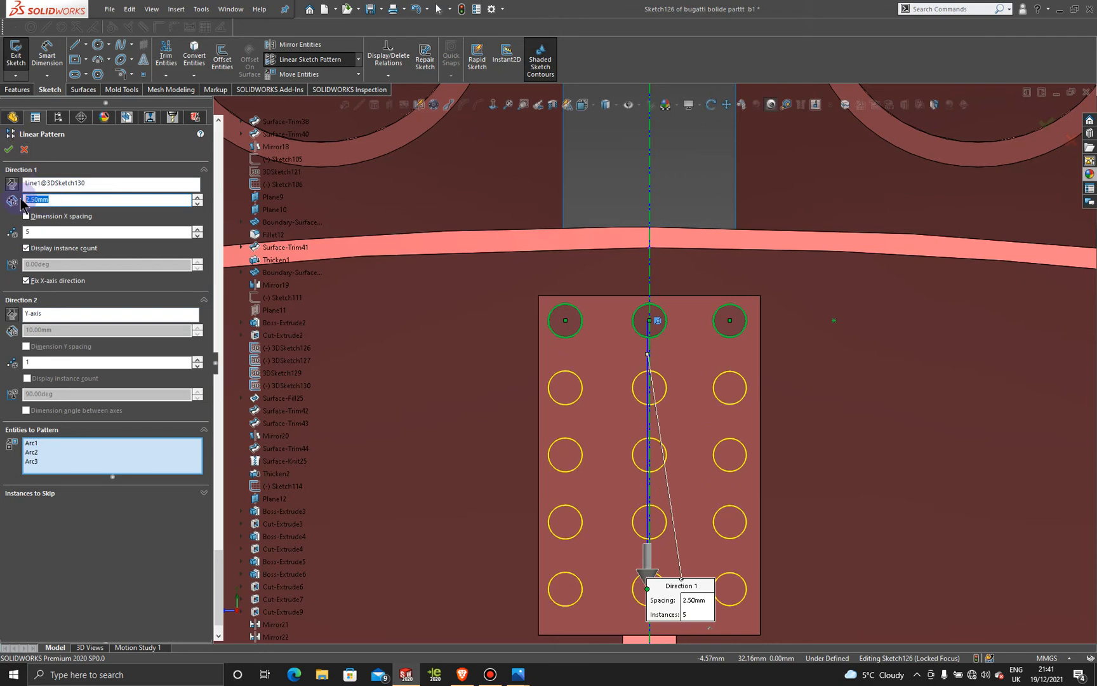
type("2")
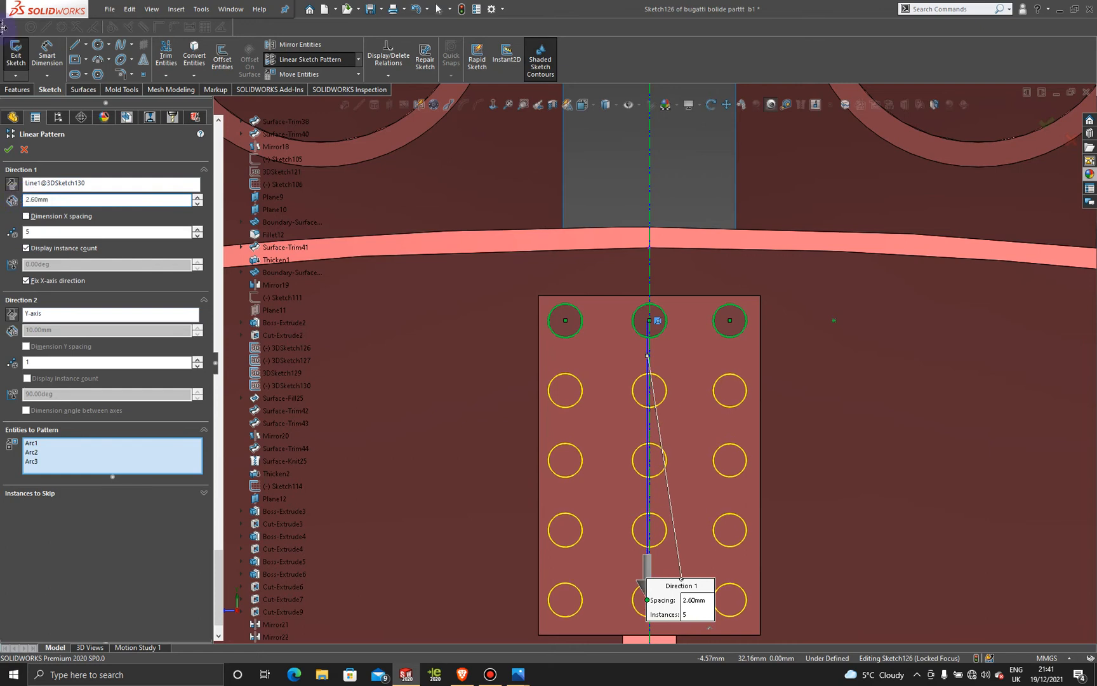
left_click(9, 150)
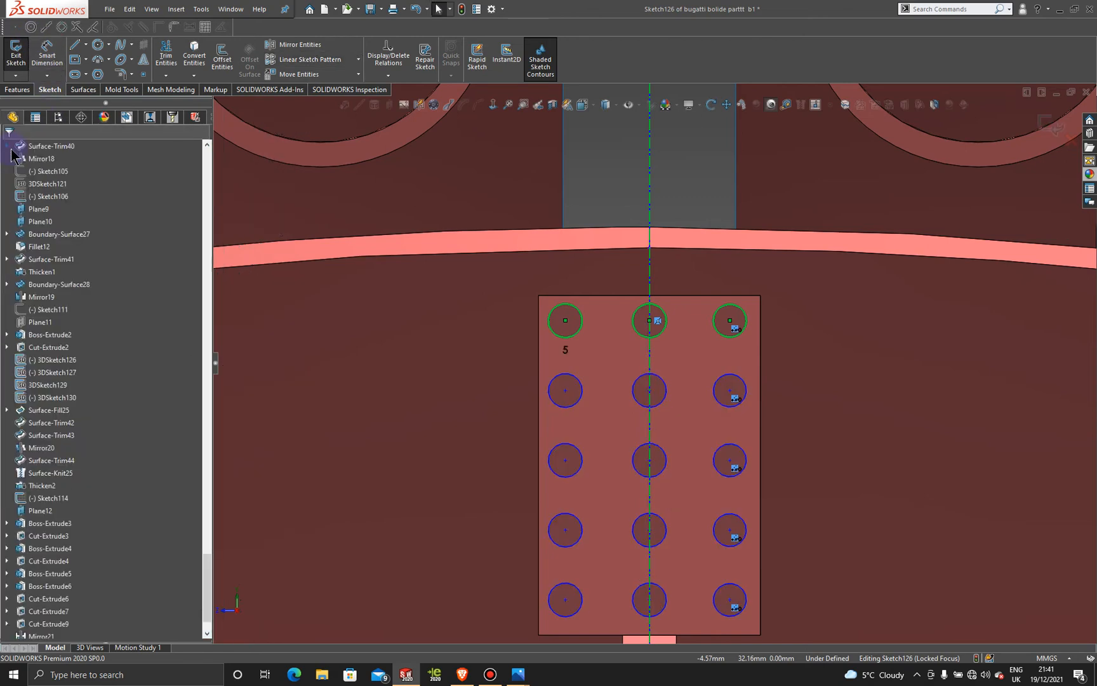
left_click(838, 414)
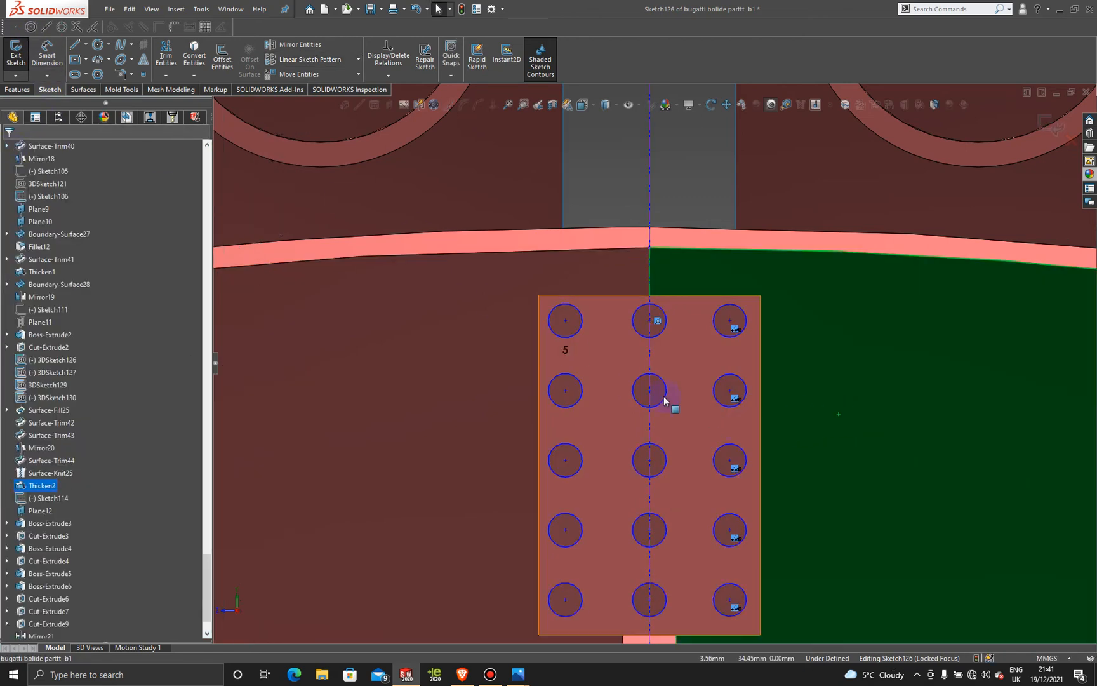
Step: Select the upper left circle of the grid and review its existing relations
left_click(568, 322)
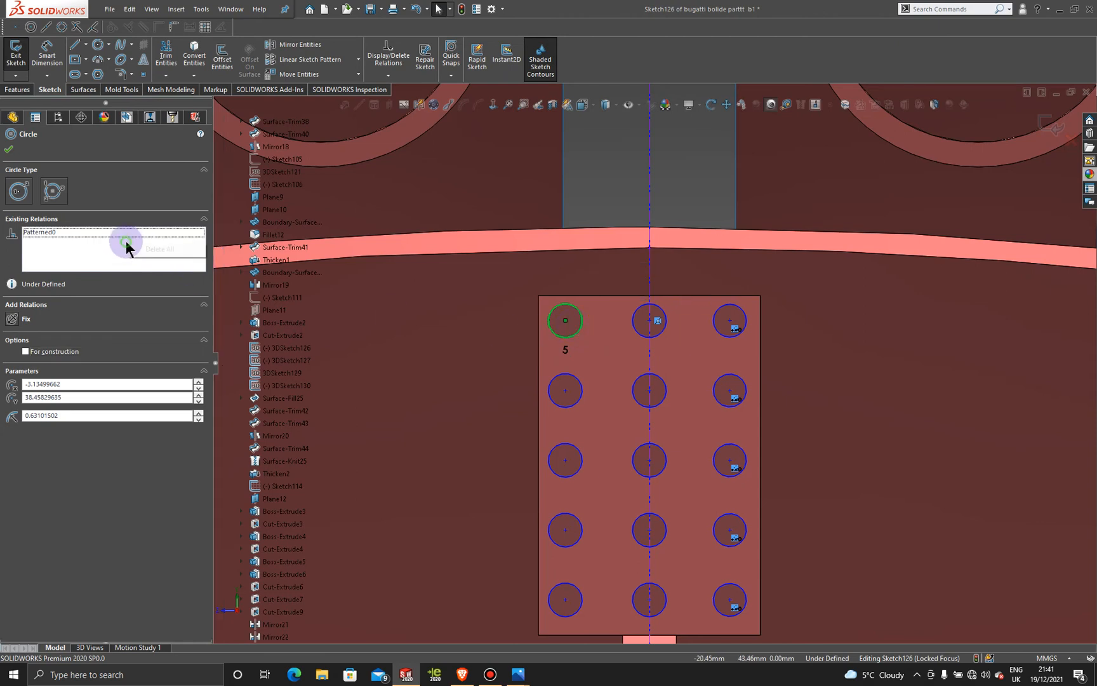
right_click(125, 242)
left_click(6, 147)
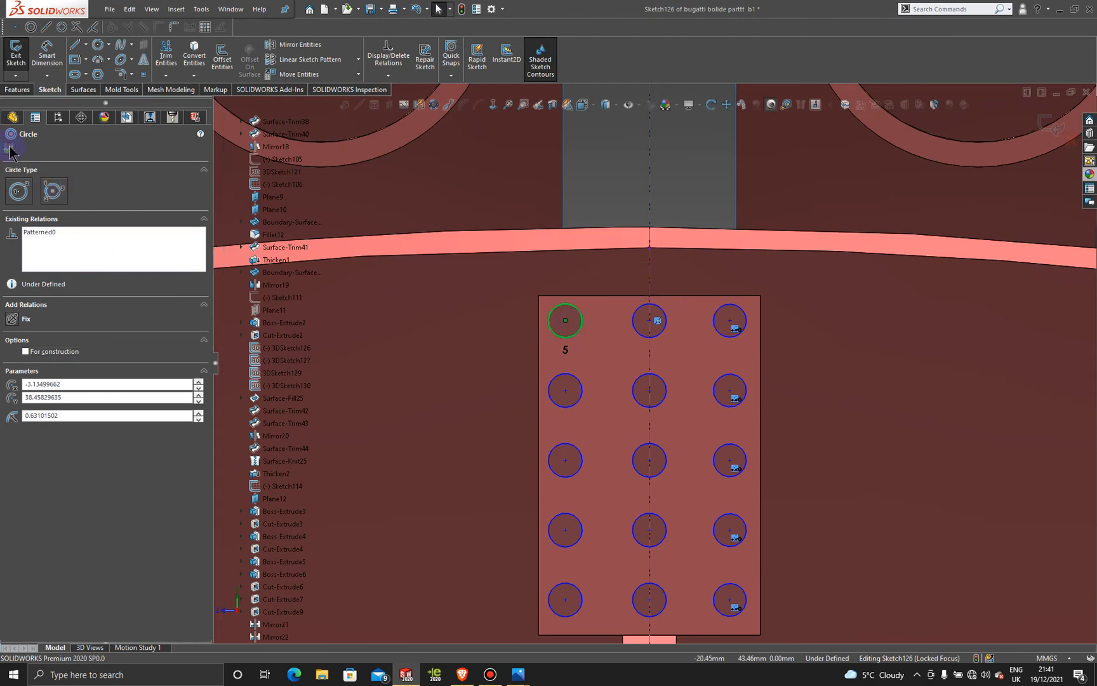
left_click(10, 148)
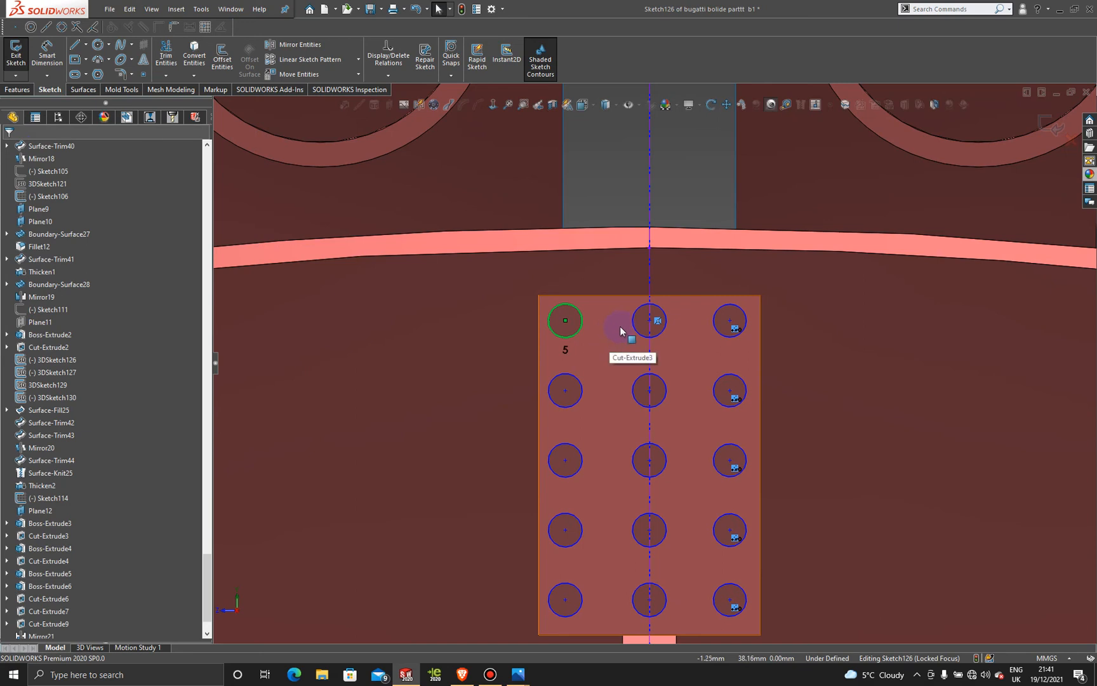
Step: Add the remaining fourteen circles of the grid to the selection and make all fifteen equal in size
left_click(644, 335, "ctrl")
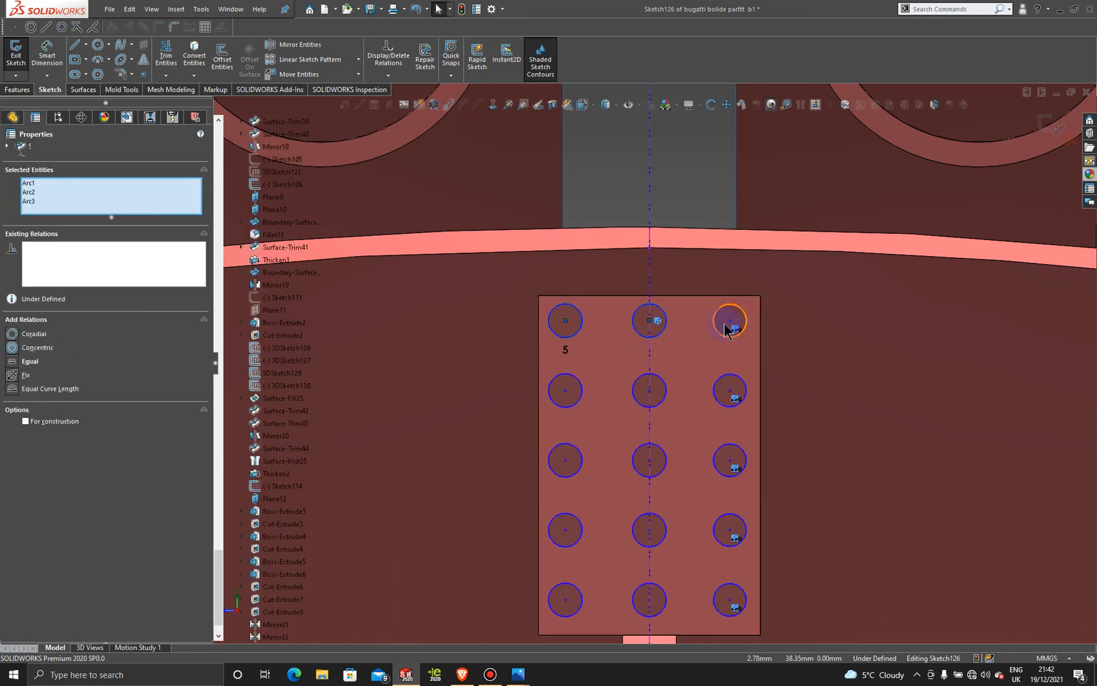
left_click(727, 329, "ctrl")
left_click(722, 392, "ctrl")
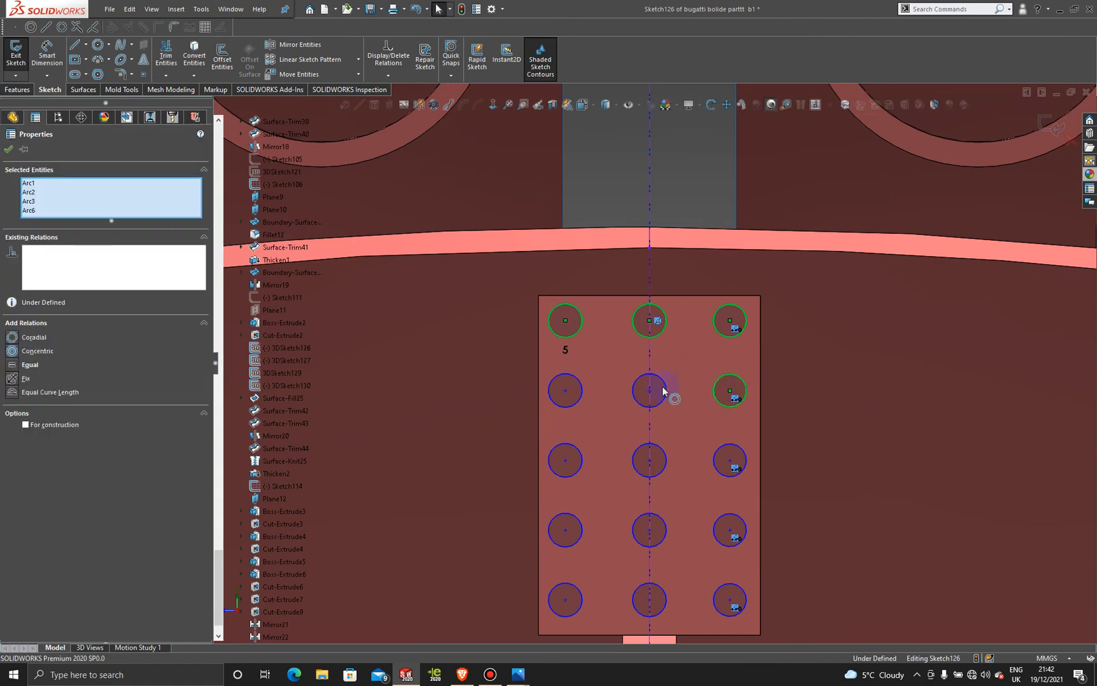
left_click(659, 392, "ctrl")
left_click(572, 392, "ctrl")
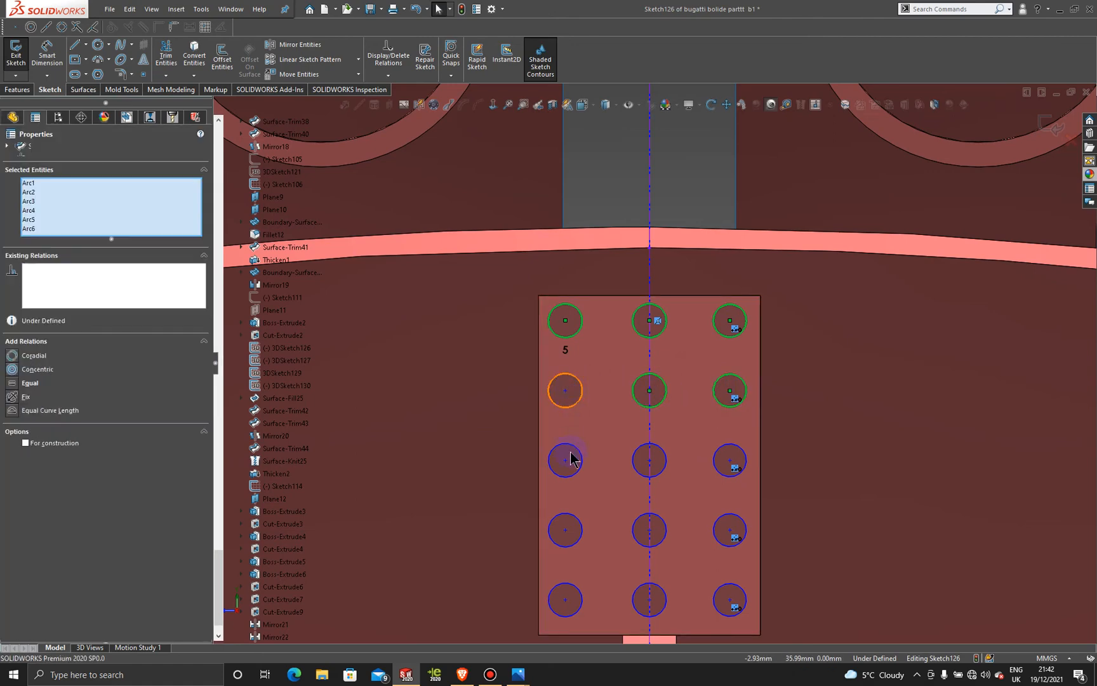
left_click(567, 457, "ctrl")
left_click(644, 454, "ctrl")
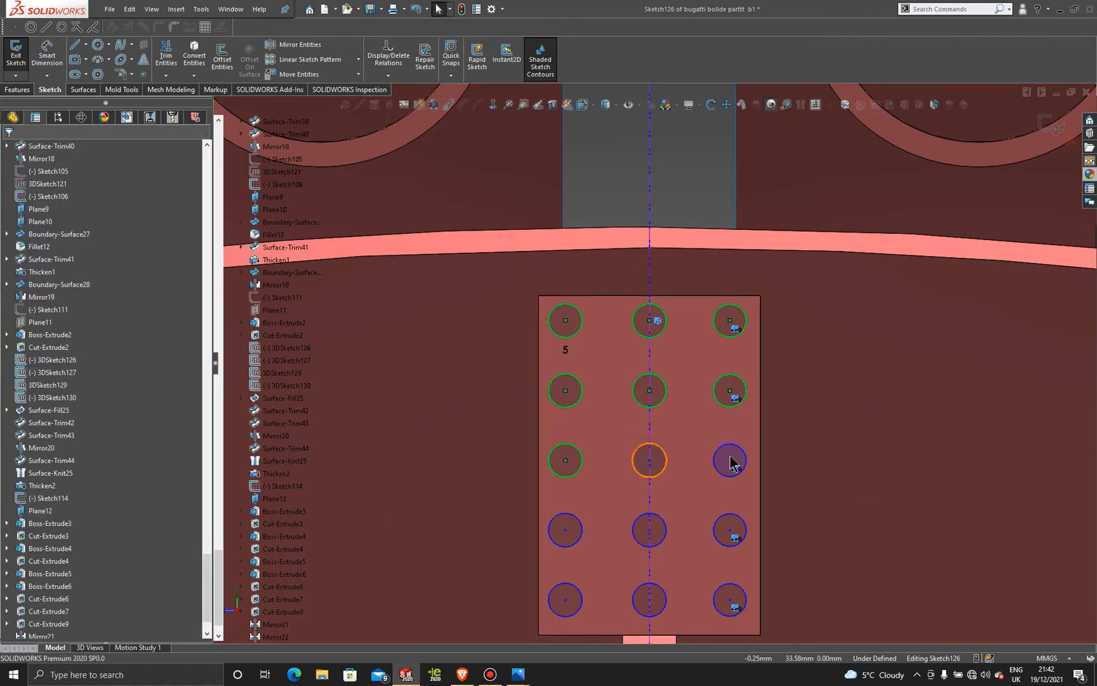
left_click(727, 458, "ctrl")
left_click(723, 531, "ctrl")
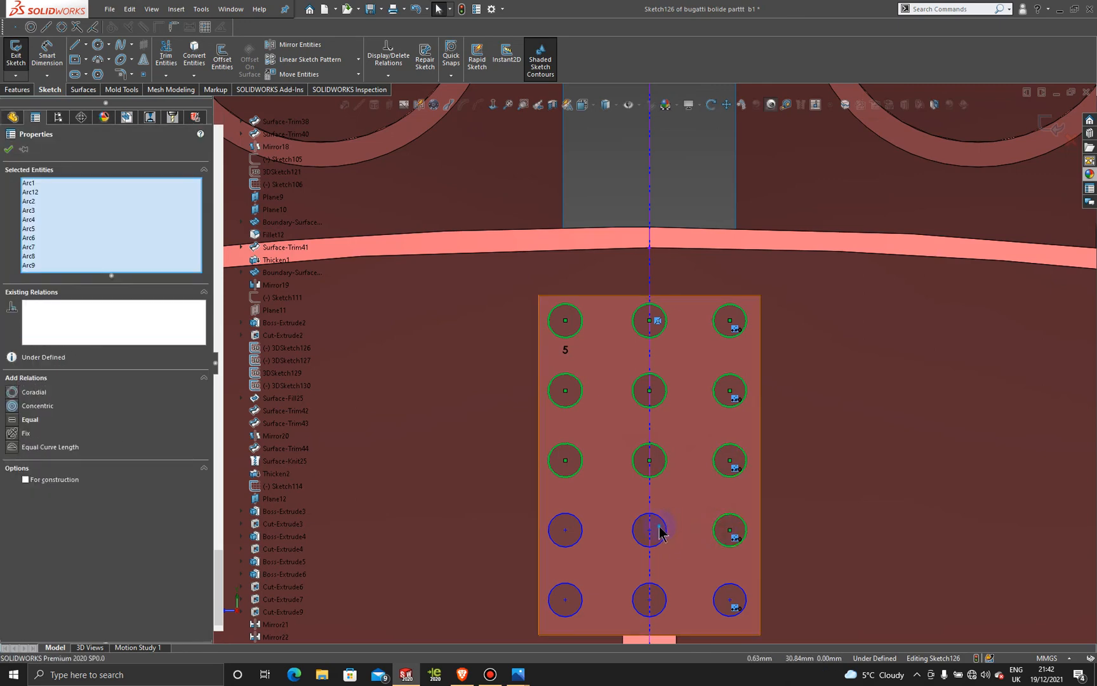
left_click(654, 530, "ctrl")
left_click(569, 528, "ctrl")
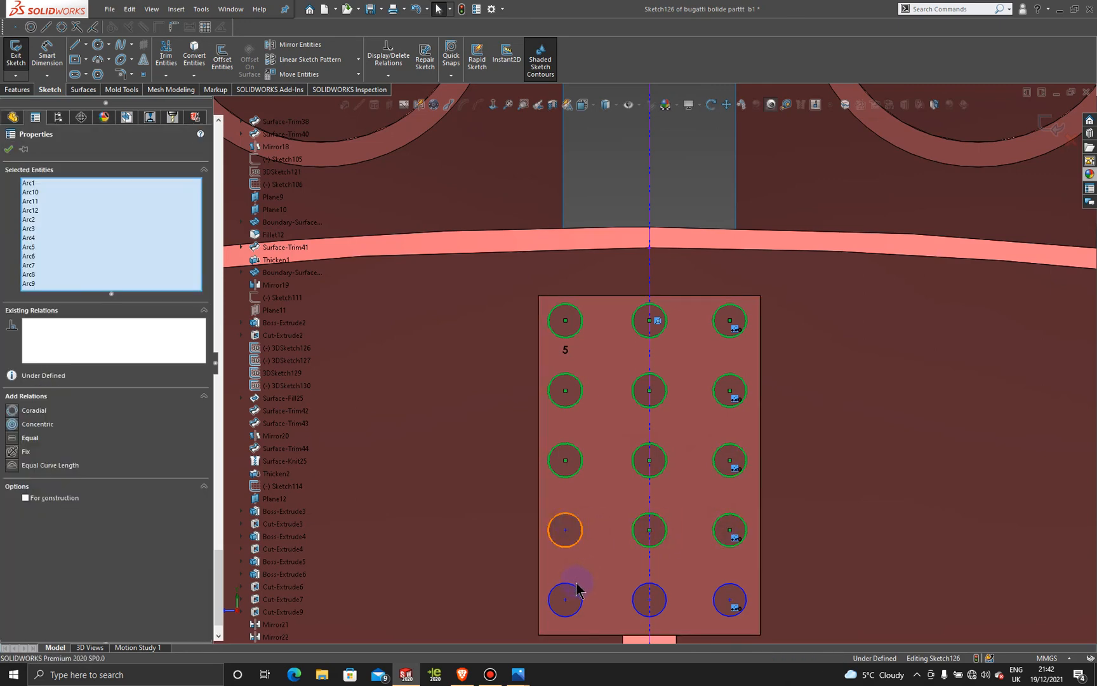
left_click(565, 596, "ctrl")
left_click(642, 600, "ctrl")
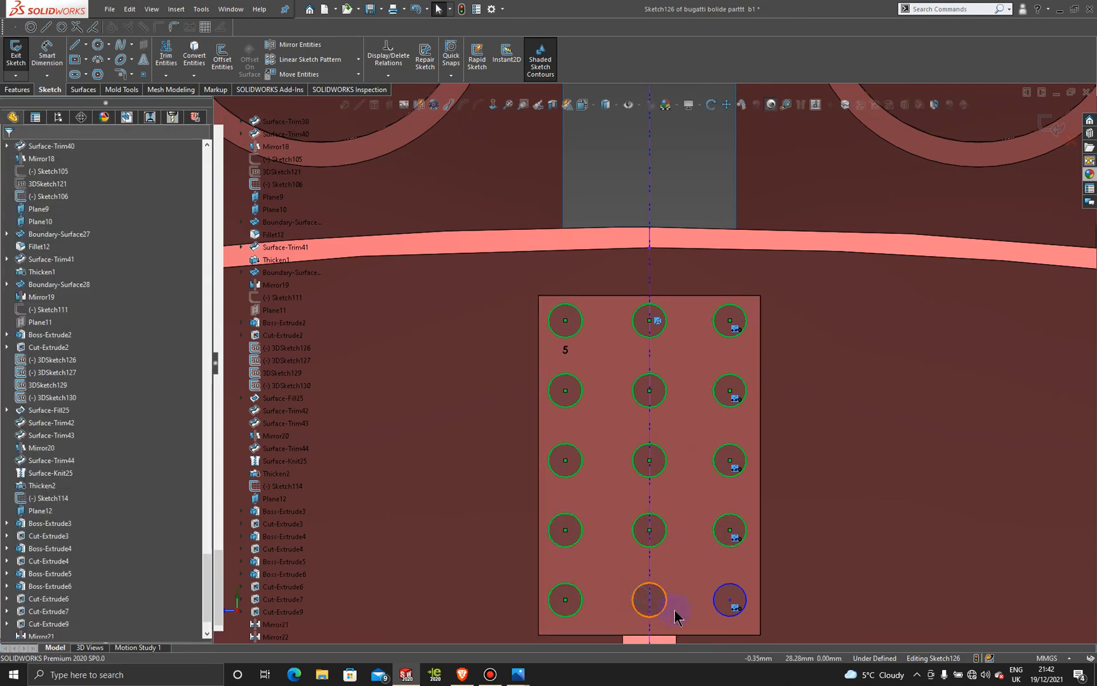
left_click(726, 599, "ctrl")
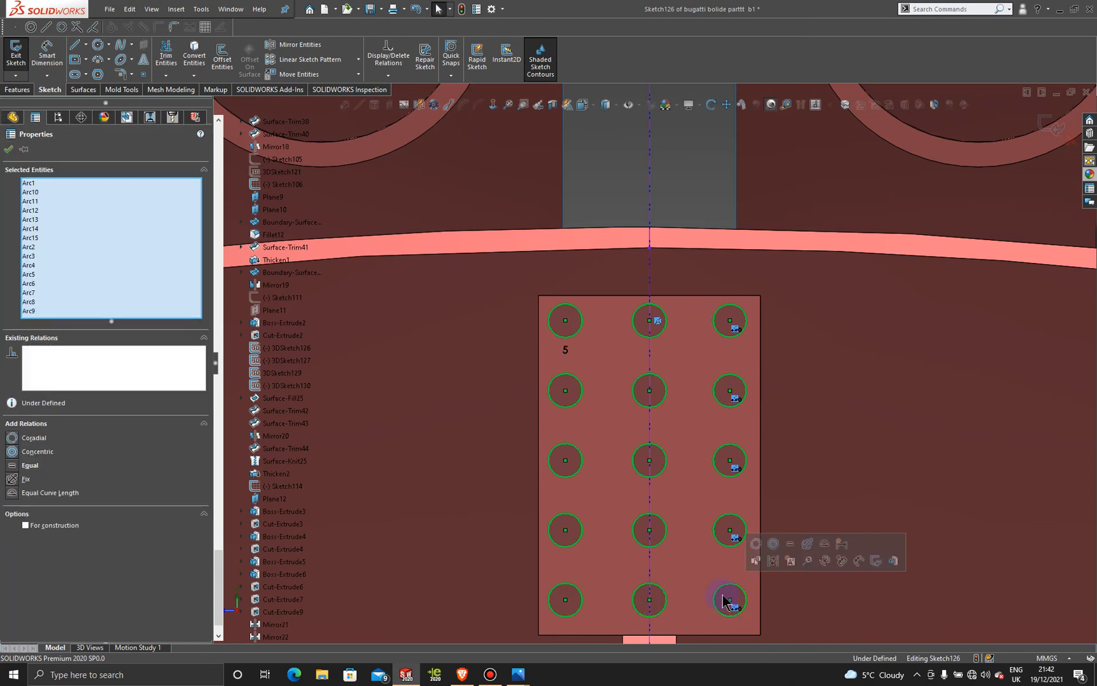
left_click(790, 544)
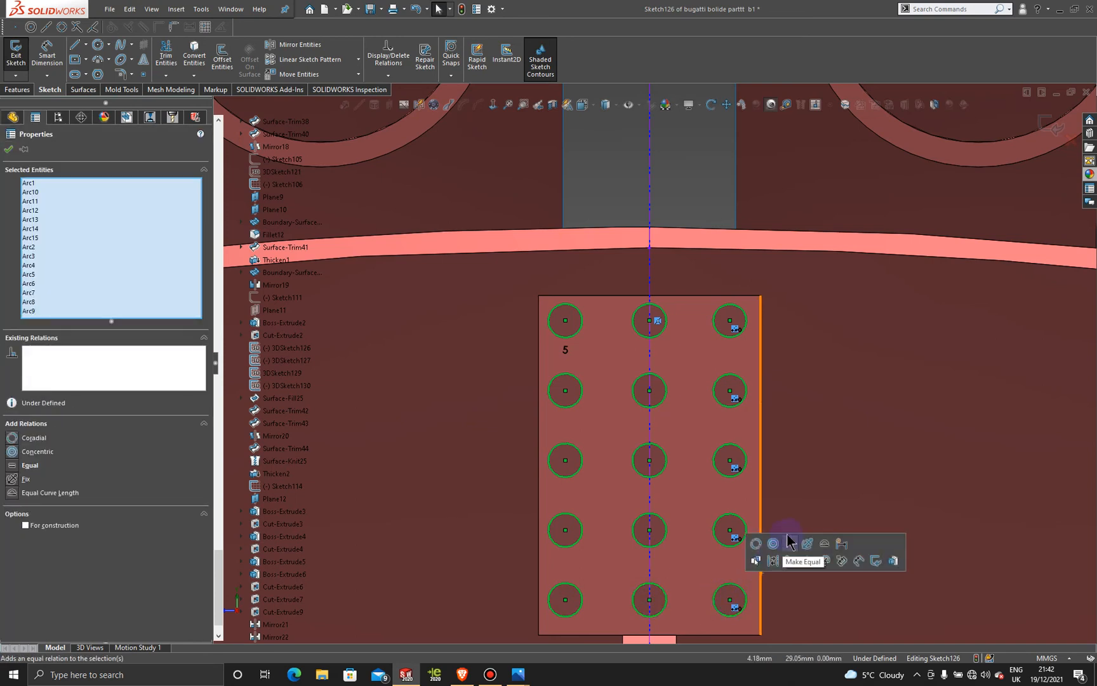
left_click(379, 346)
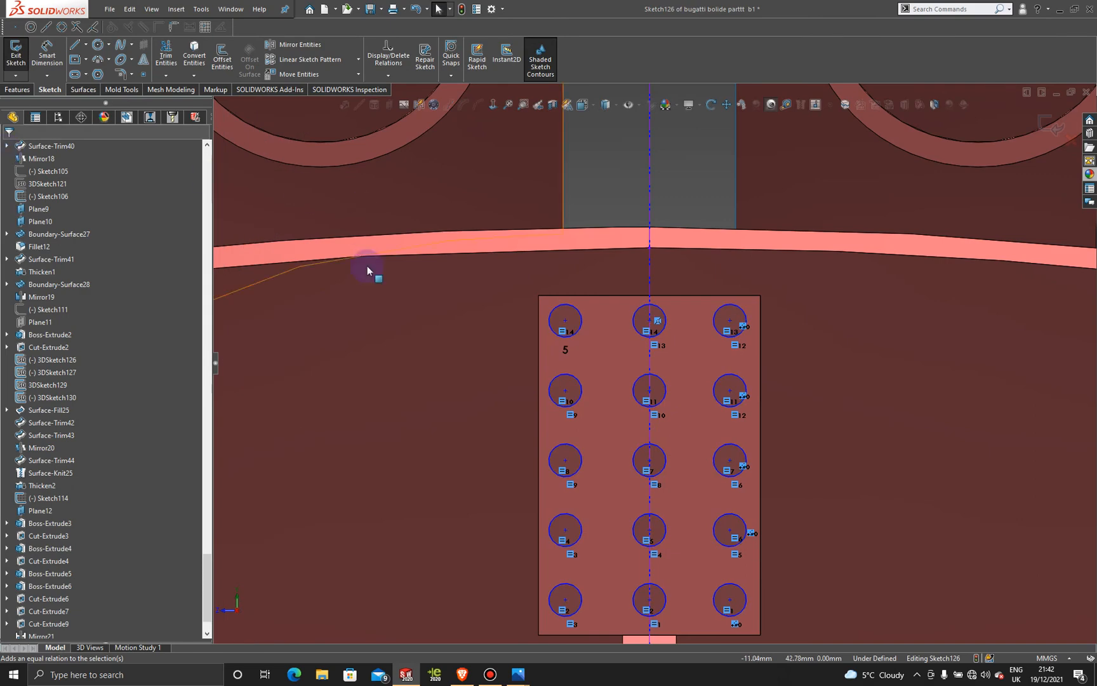
scroll(436, 495, "up", 3)
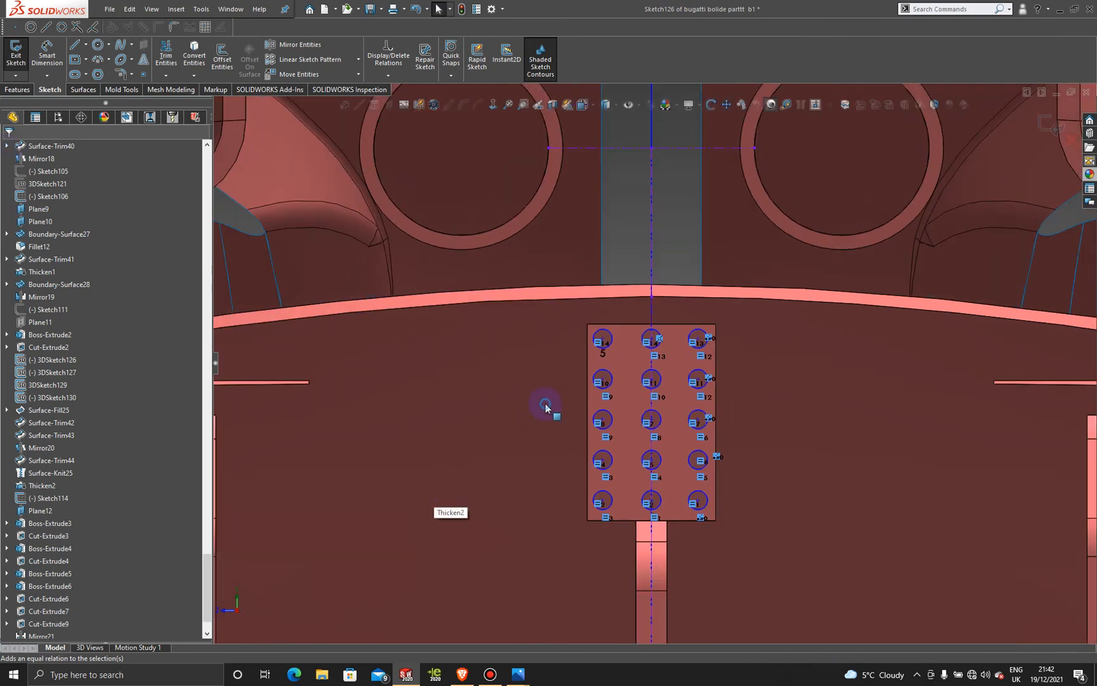
Step: Cut-extrude the fifteen sketched circles on the central block to a blind depth of 0.1 mm
left_click(546, 407)
scroll(746, 393, "down", 2)
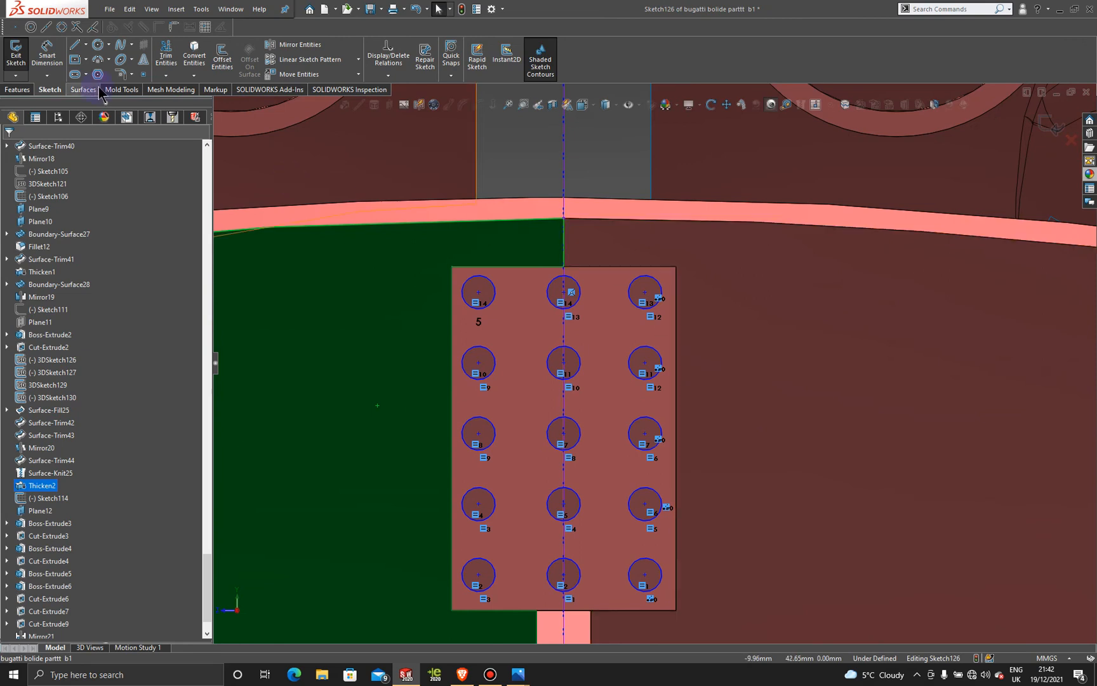
left_click(21, 90)
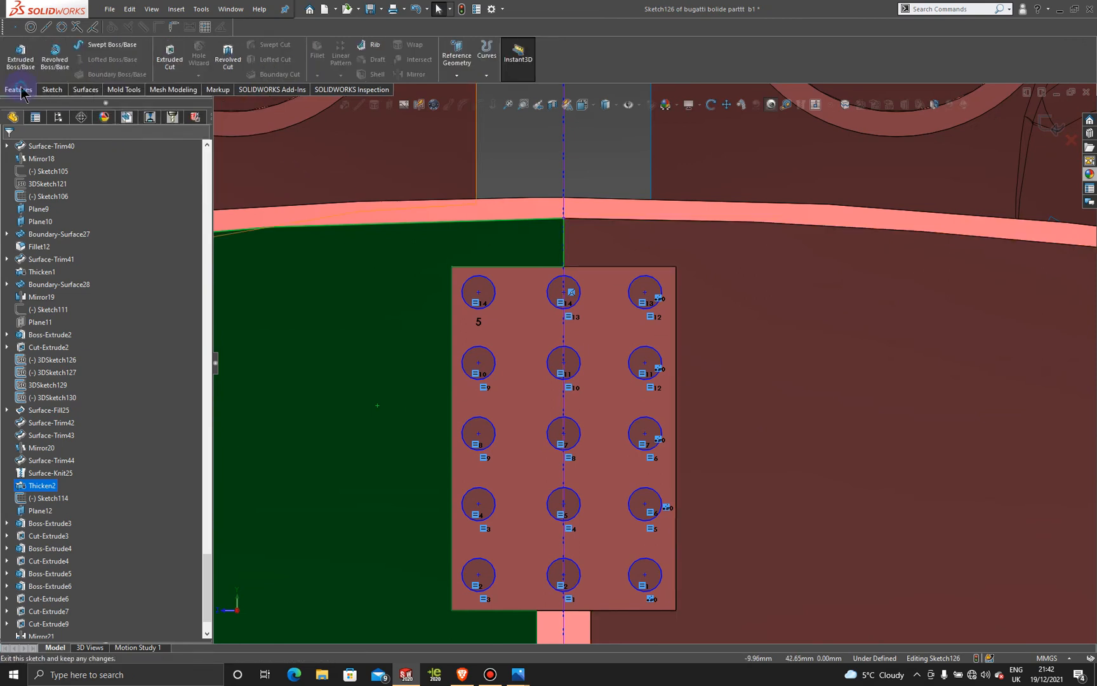
left_click(179, 61)
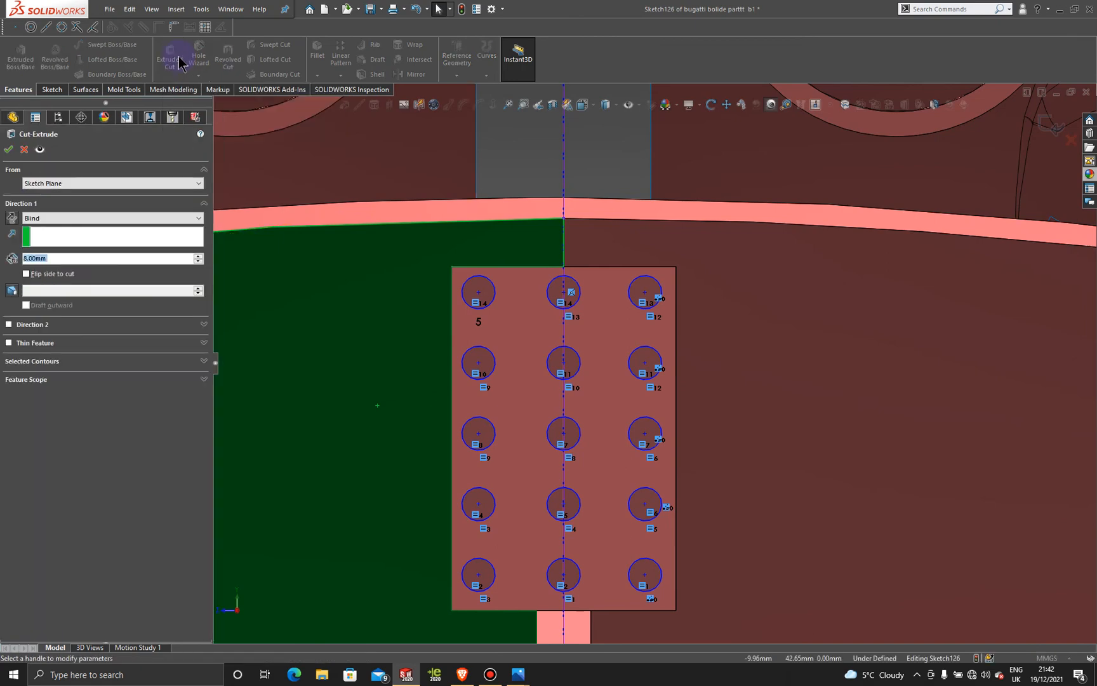
middle_click_drag(440, 322, 520, 357)
left_click(59, 258)
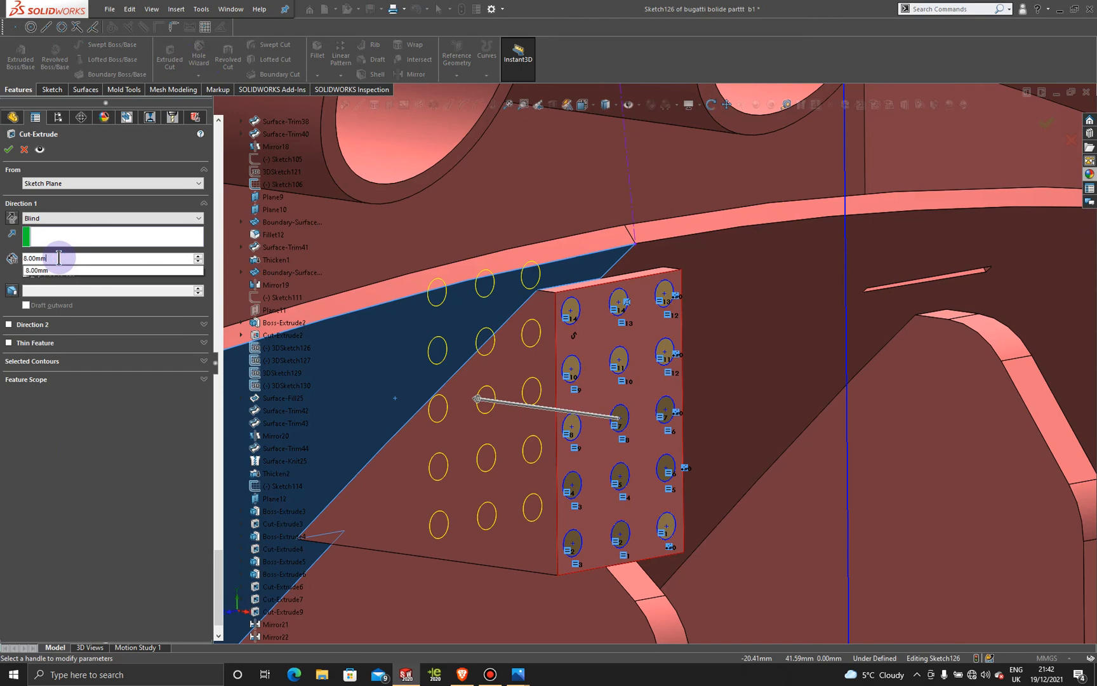
left_click_drag(59, 258, 16, 262)
type("0")
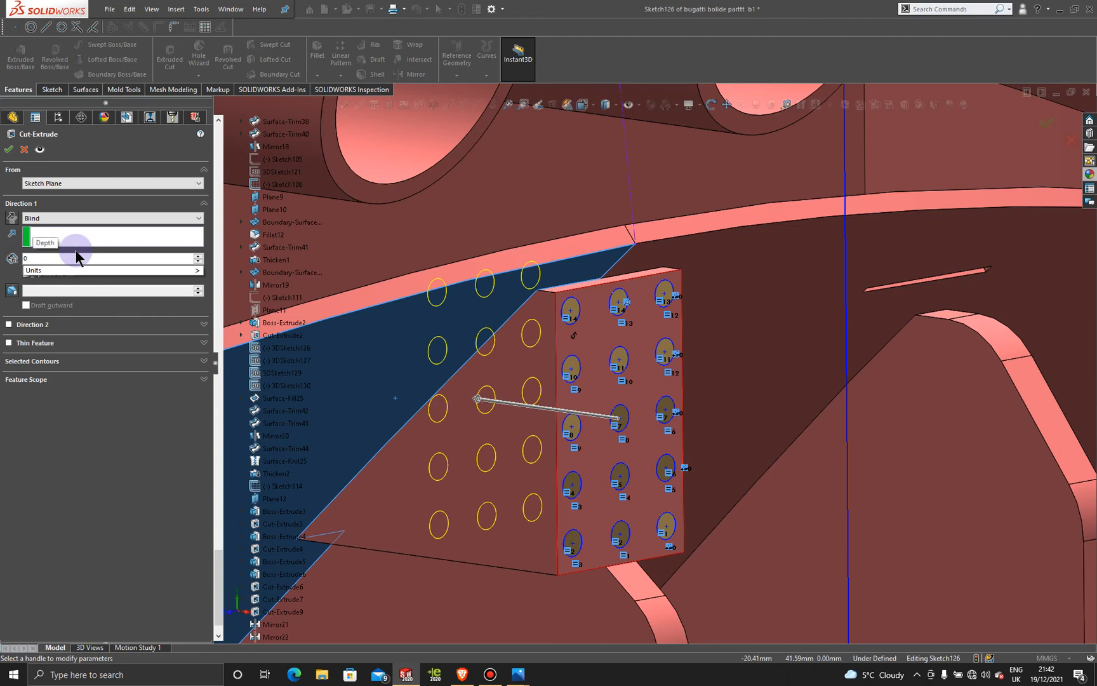
type(".1")
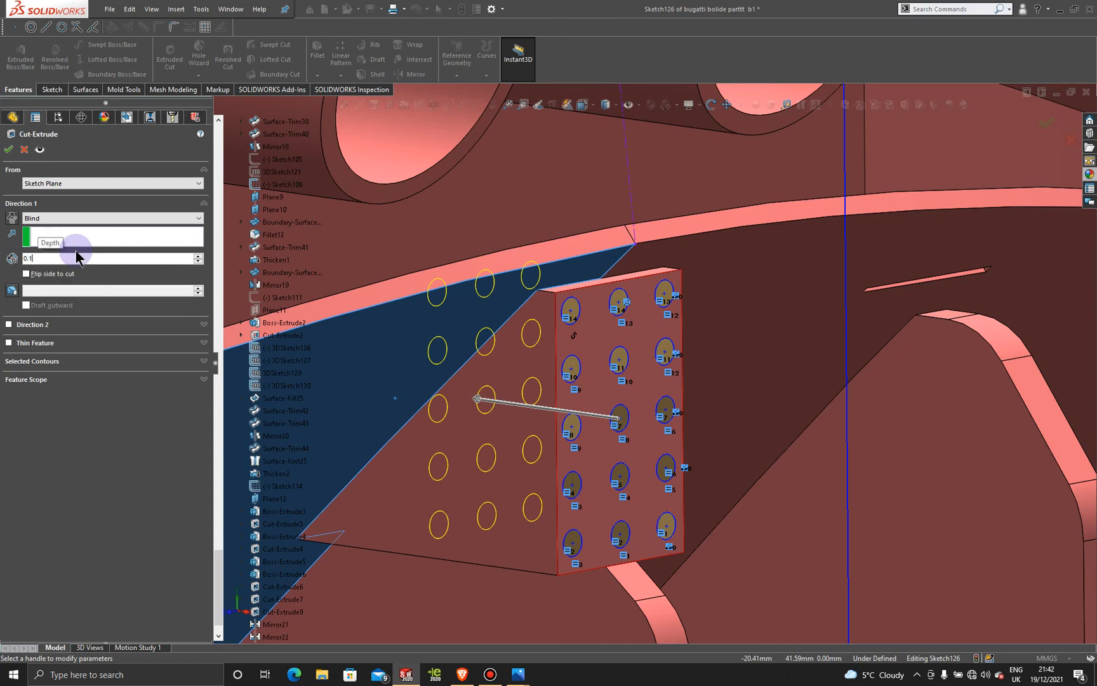
key("Return")
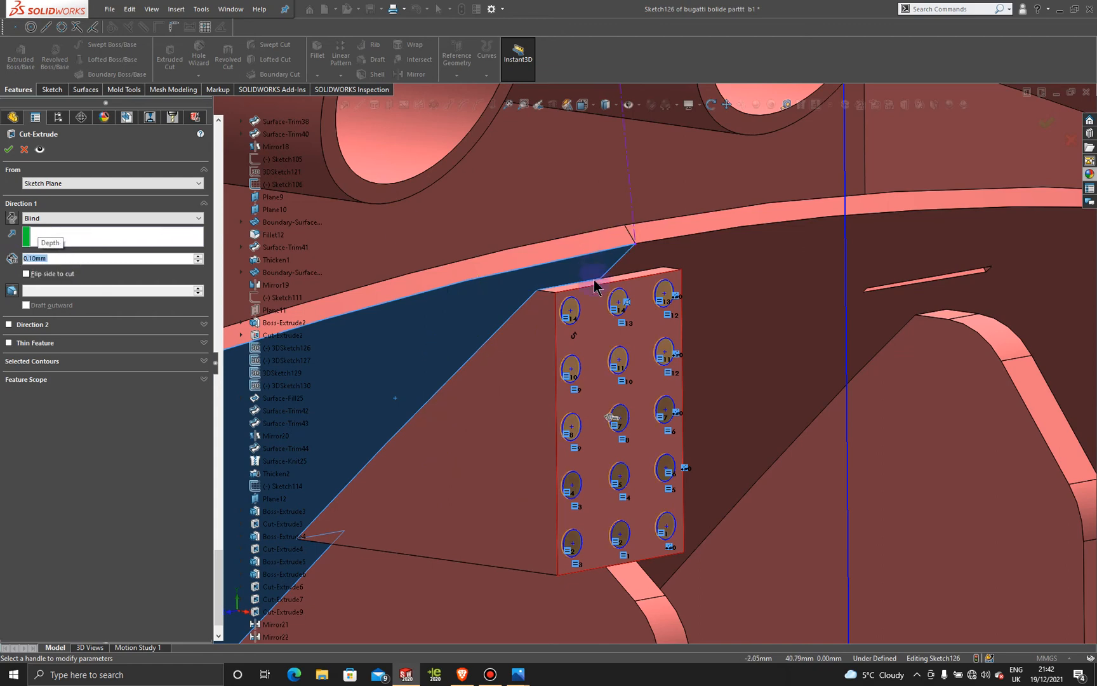
scroll(594, 286, "down", 5)
middle_click_drag(583, 356, 578, 361)
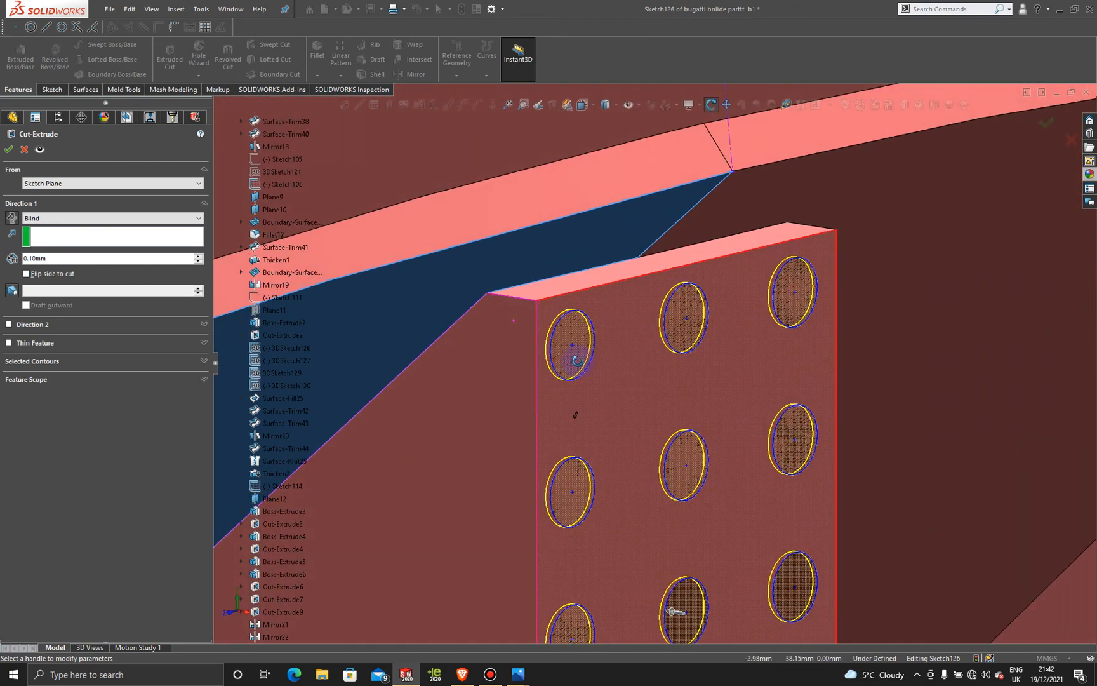
left_click(8, 149)
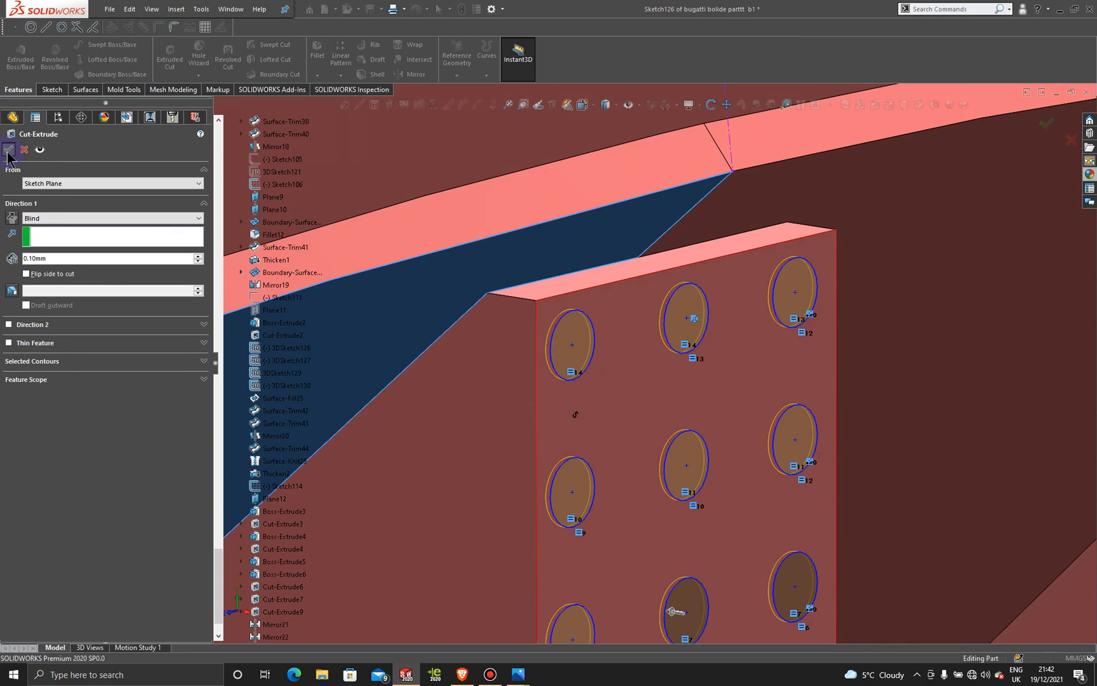
scroll(622, 389, "up", 8)
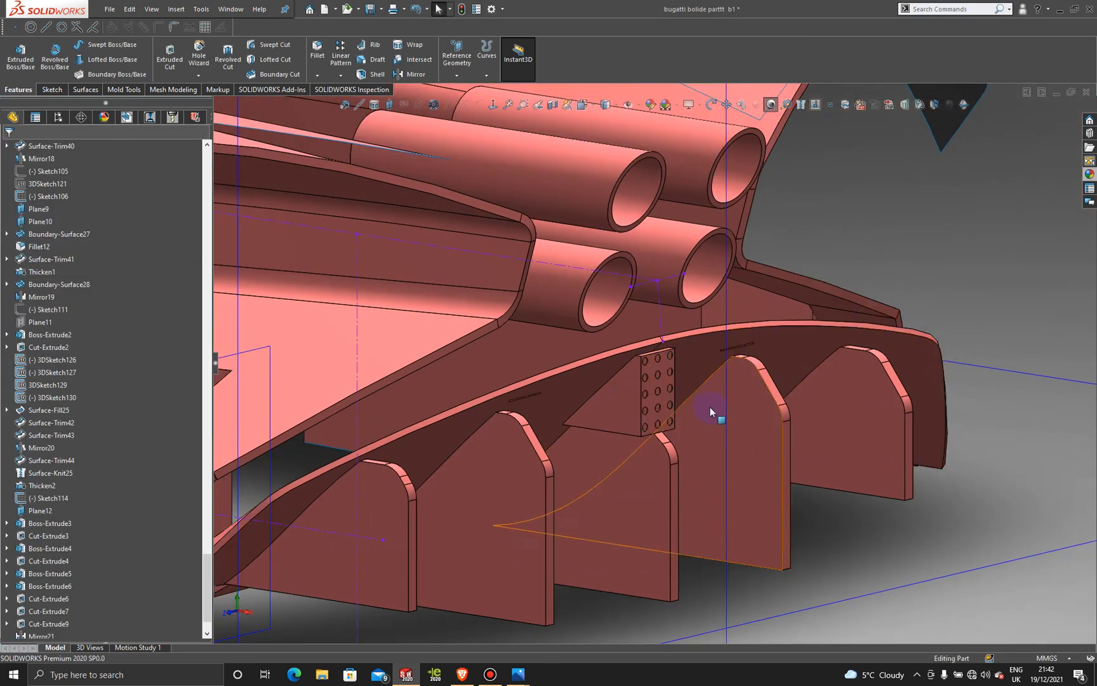
scroll(710, 407, "down", 8)
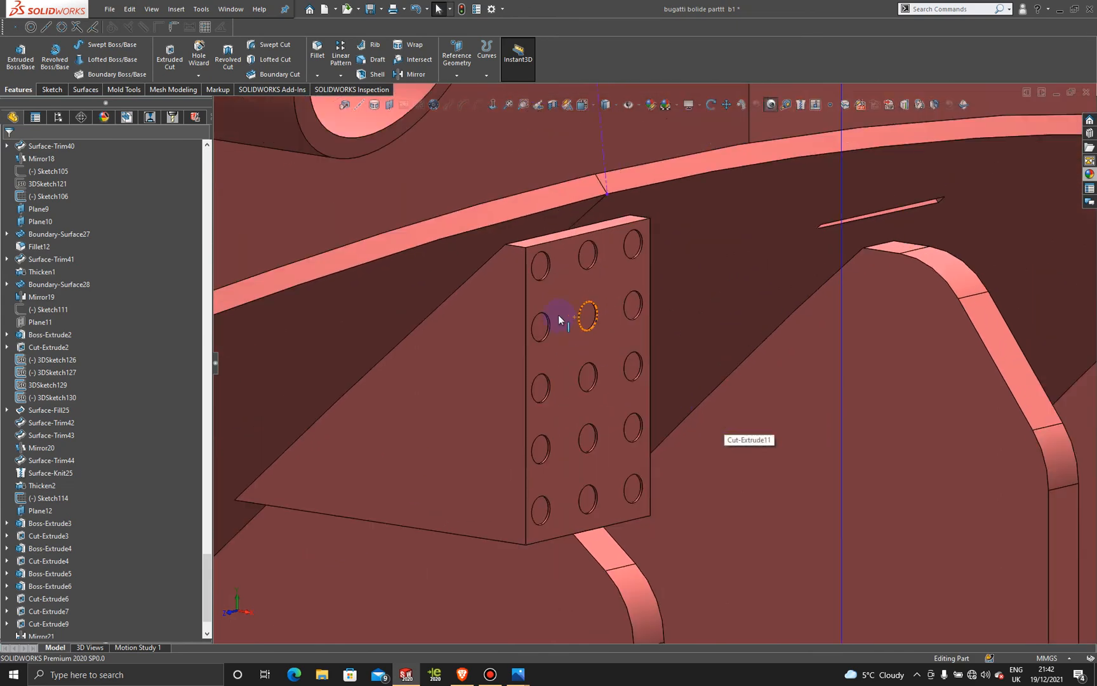
scroll(549, 311, "down", 1)
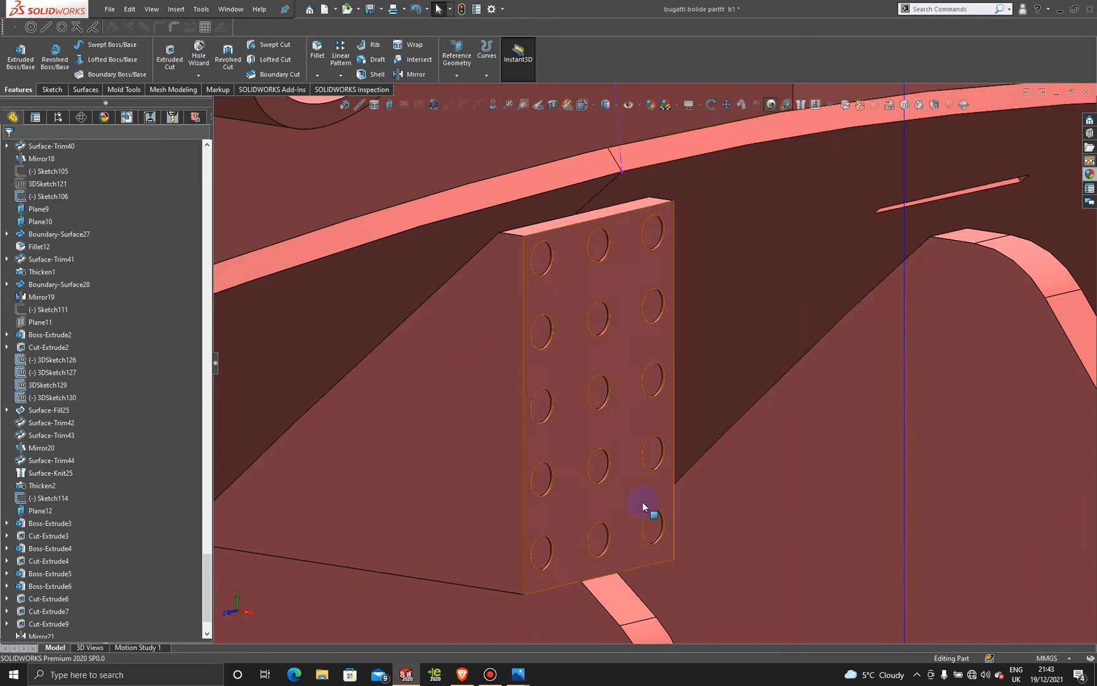
left_click(490, 674)
left_click(489, 674)
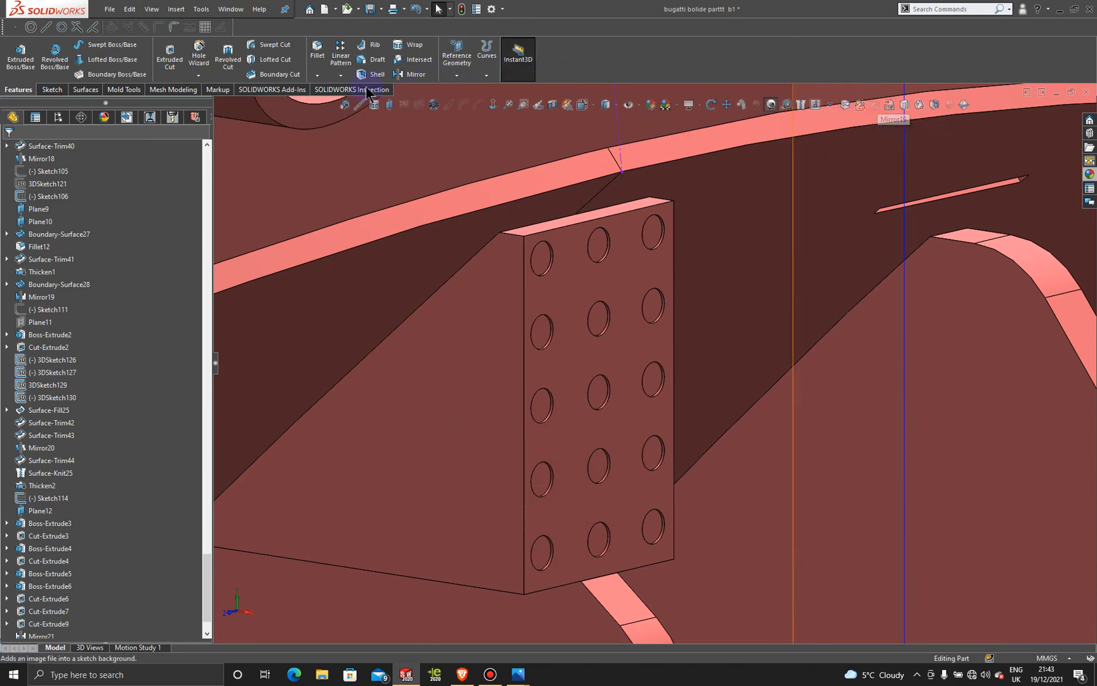
left_click(197, 10)
left_click(199, 11)
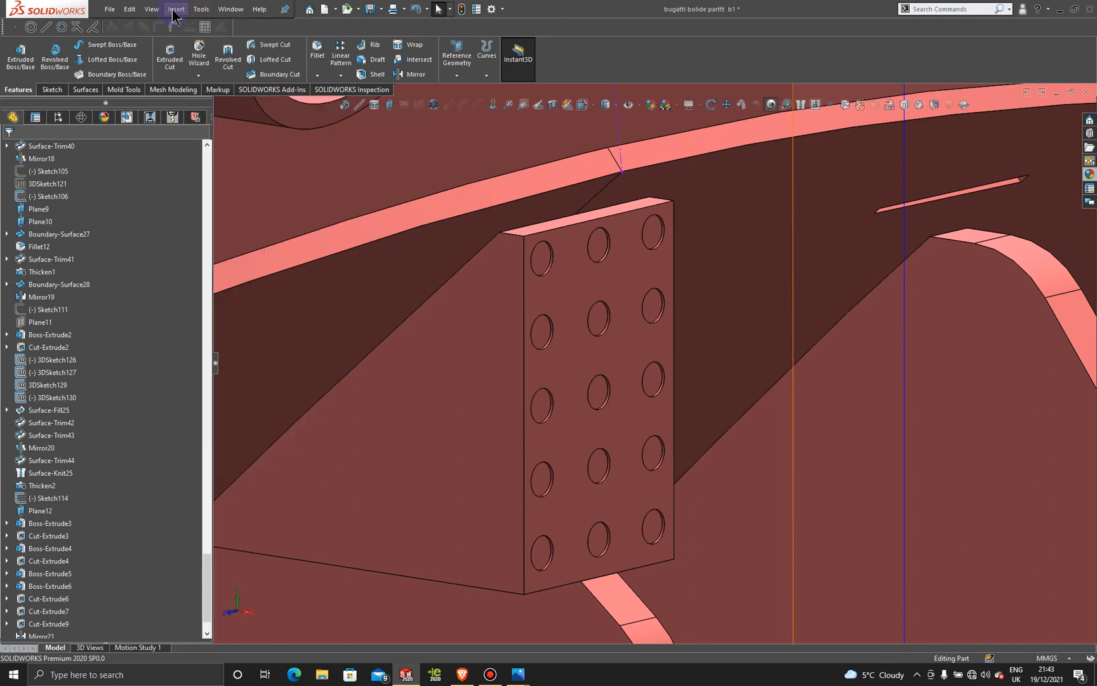
Step: Start a Dome on the upper left circular recess, trying a 1 mm distance before setting it to 0.5 mm
left_click(174, 10)
mouse_move(198, 57)
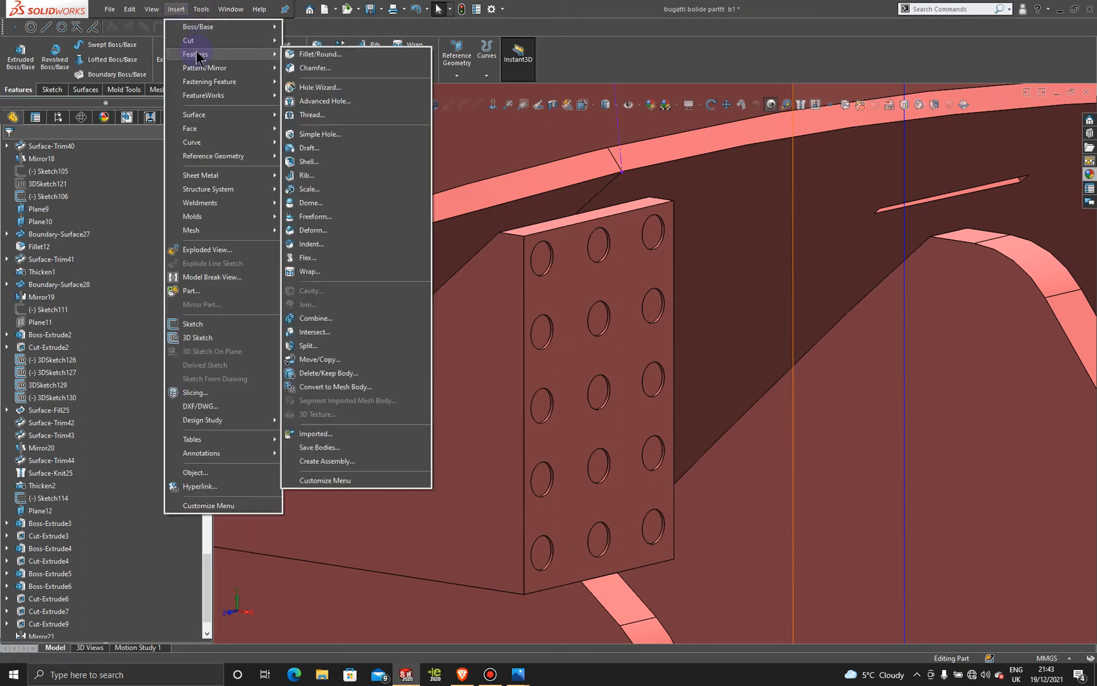
left_click(349, 203)
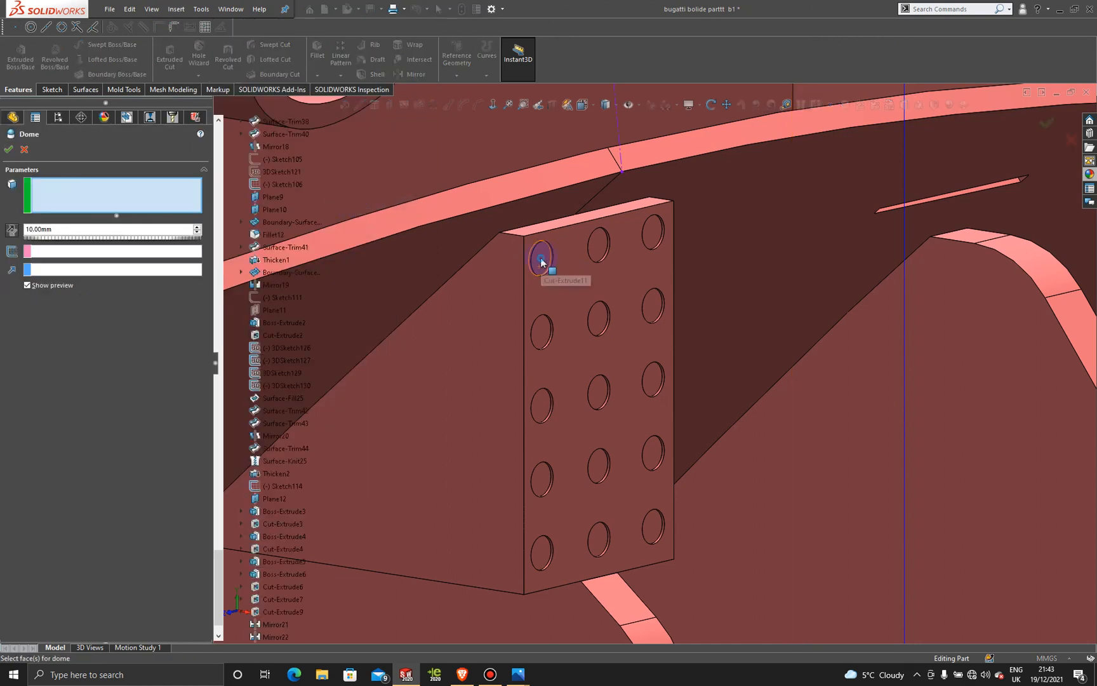
left_click(541, 257)
left_click(132, 208)
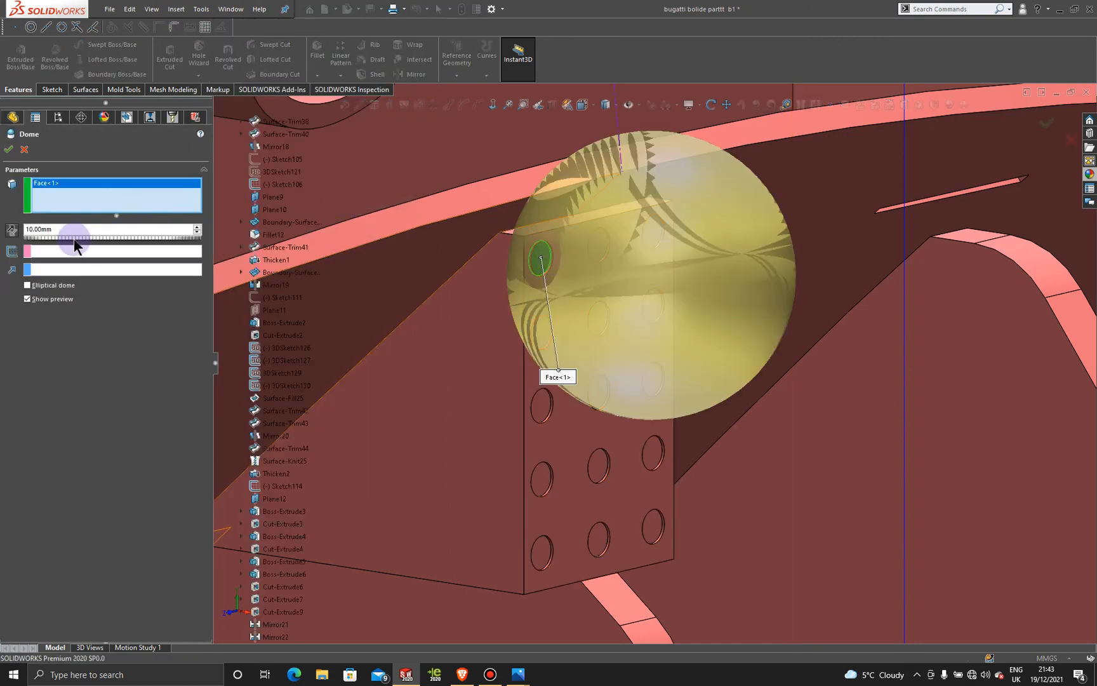
double_click(39, 230)
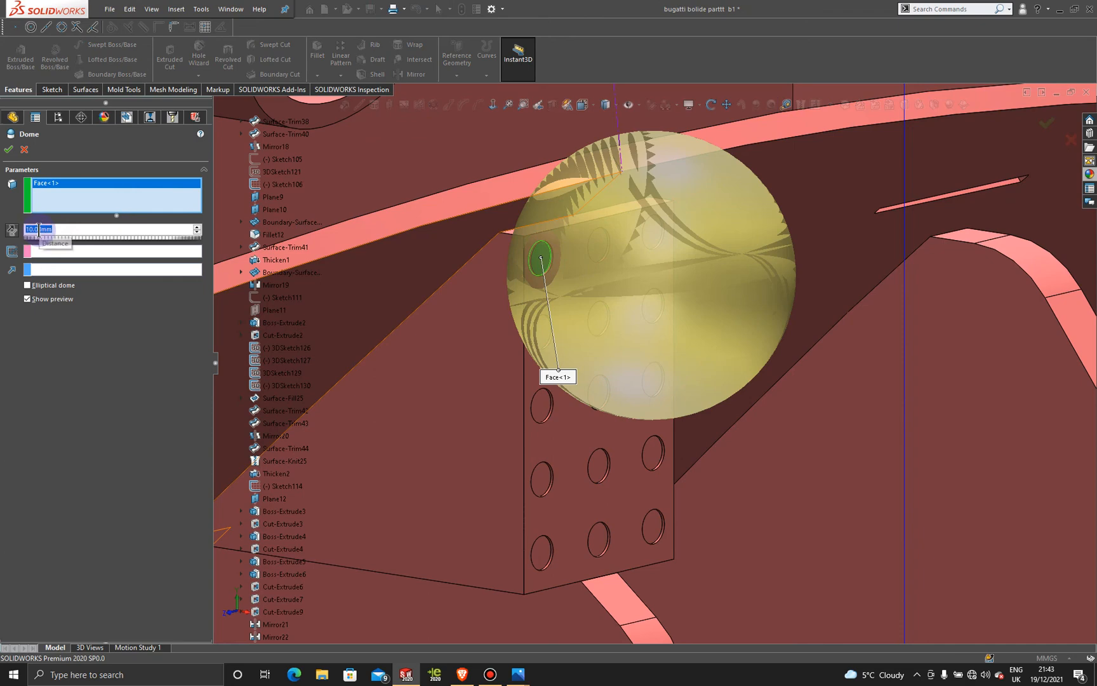
type("1")
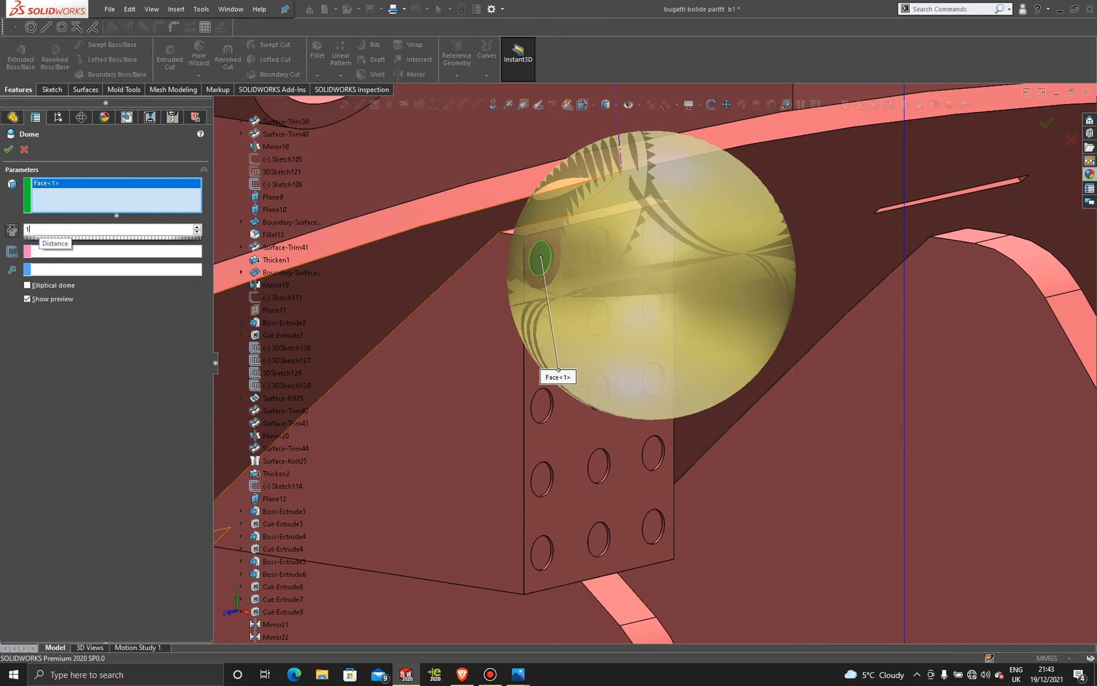
key("Return")
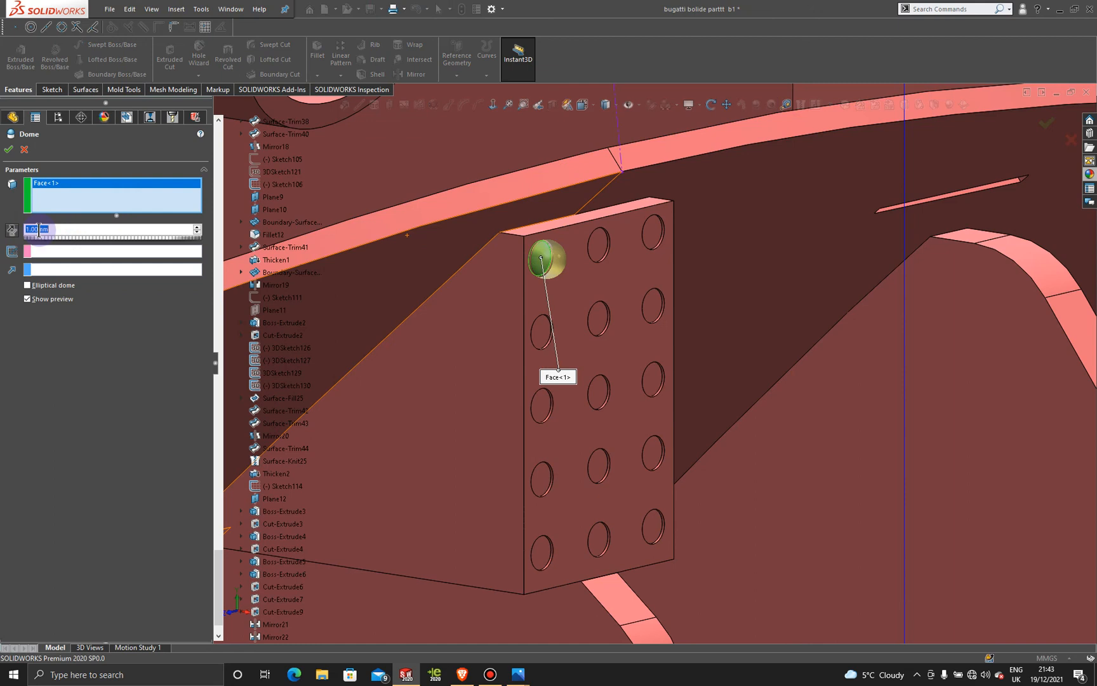
type("0.5")
key("Return")
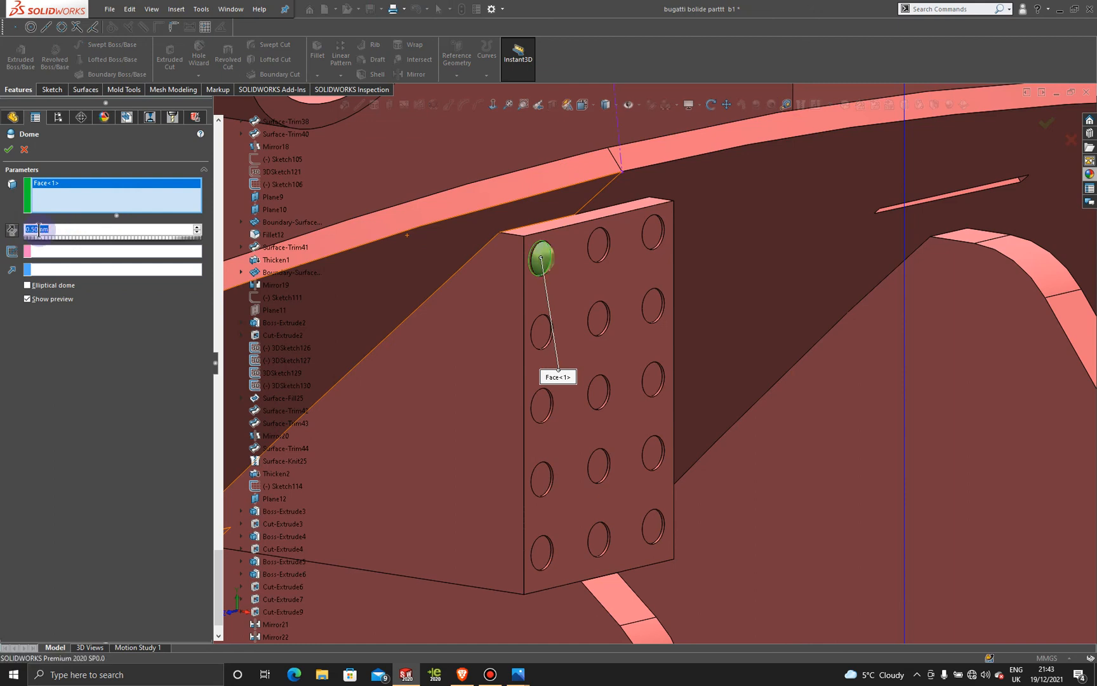
Step: Add the other eight recess faces of the block's upper three rows to the dome selection
scroll(559, 286, "down", 3)
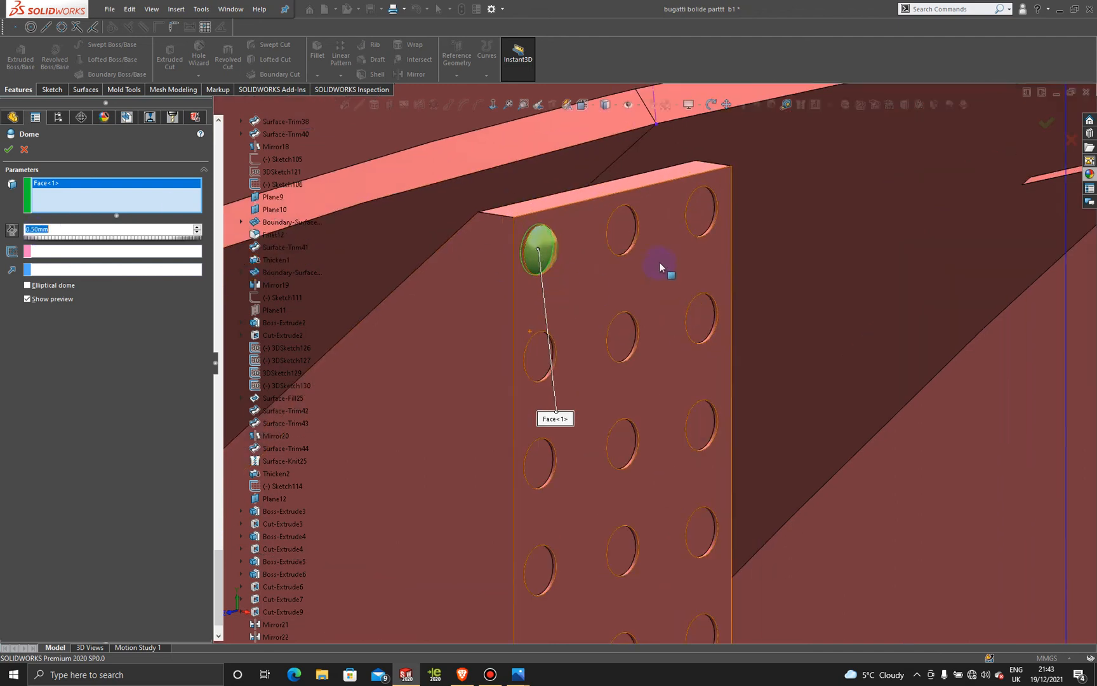
left_click(625, 233)
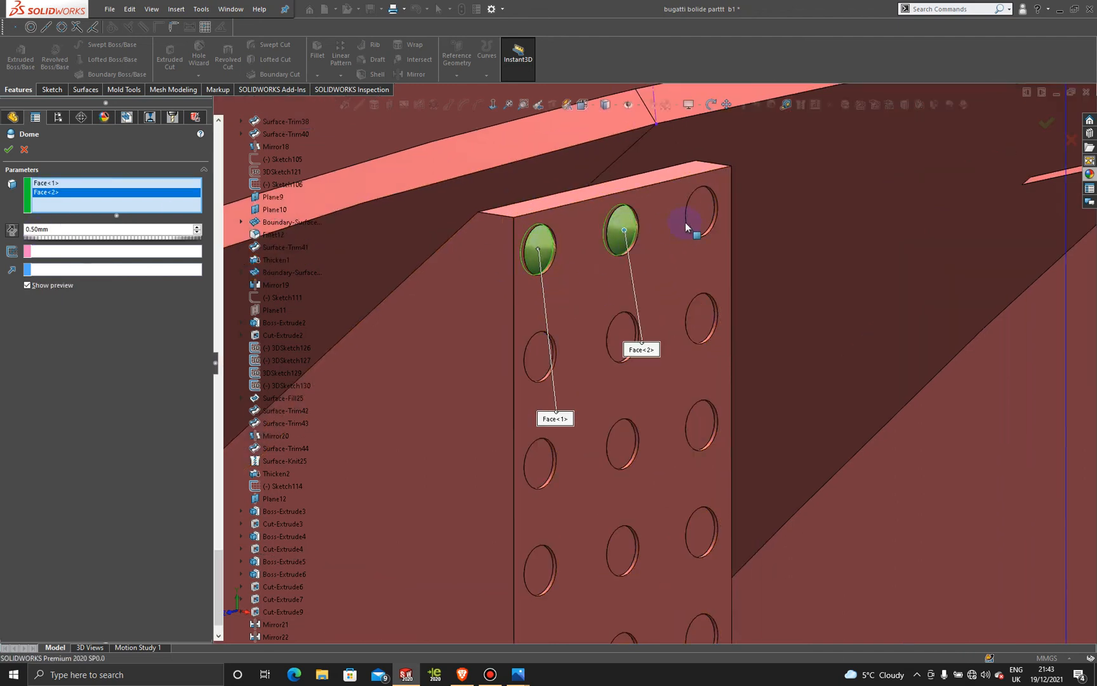
left_click(698, 213)
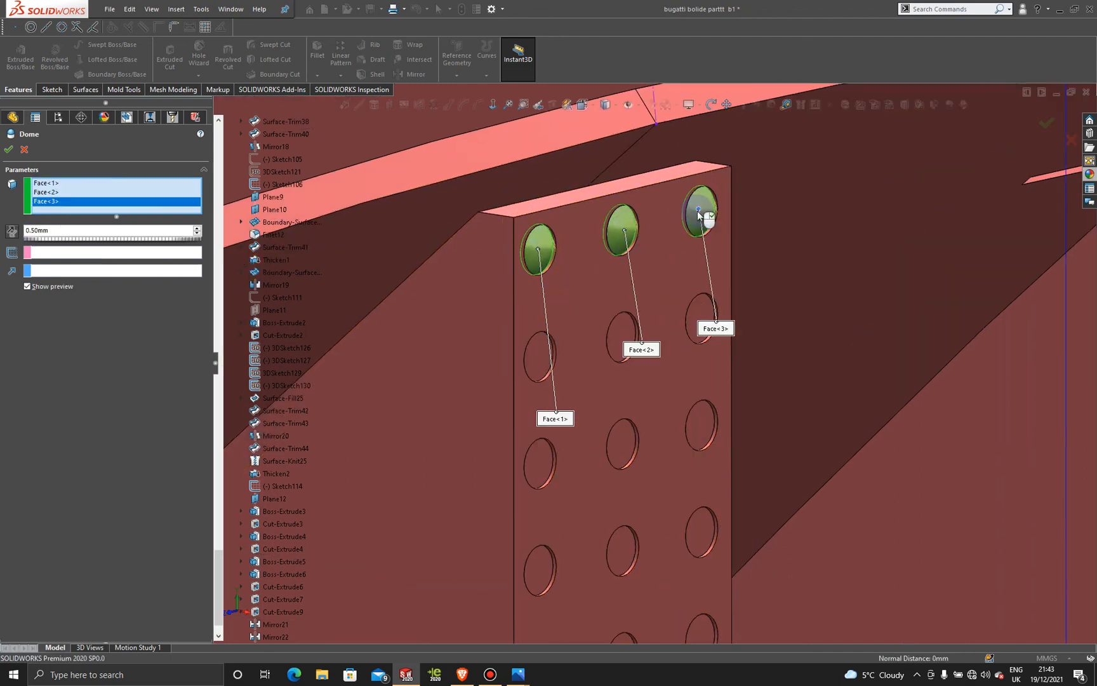
left_click(692, 316)
left_click(621, 329)
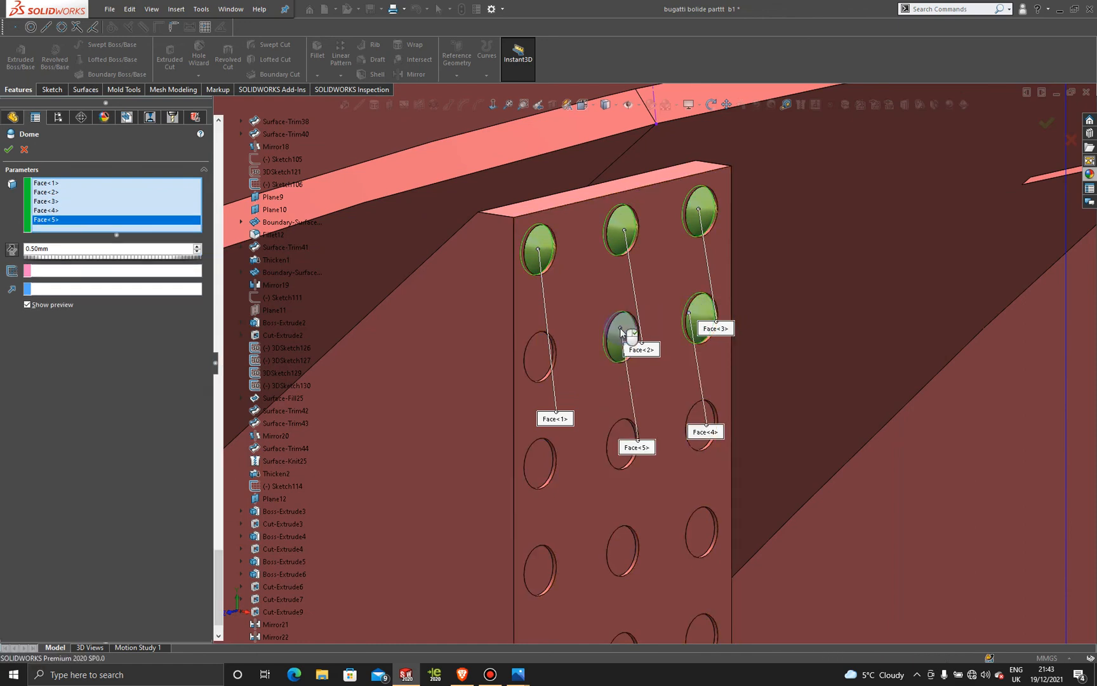
left_click(550, 354)
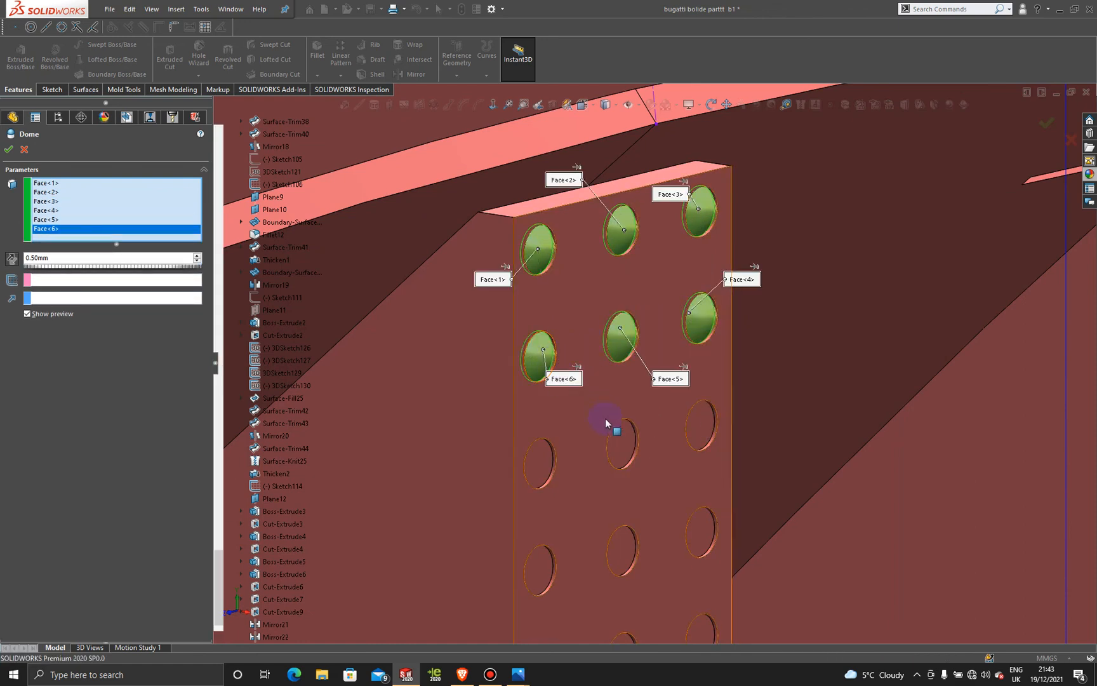
left_click(627, 438)
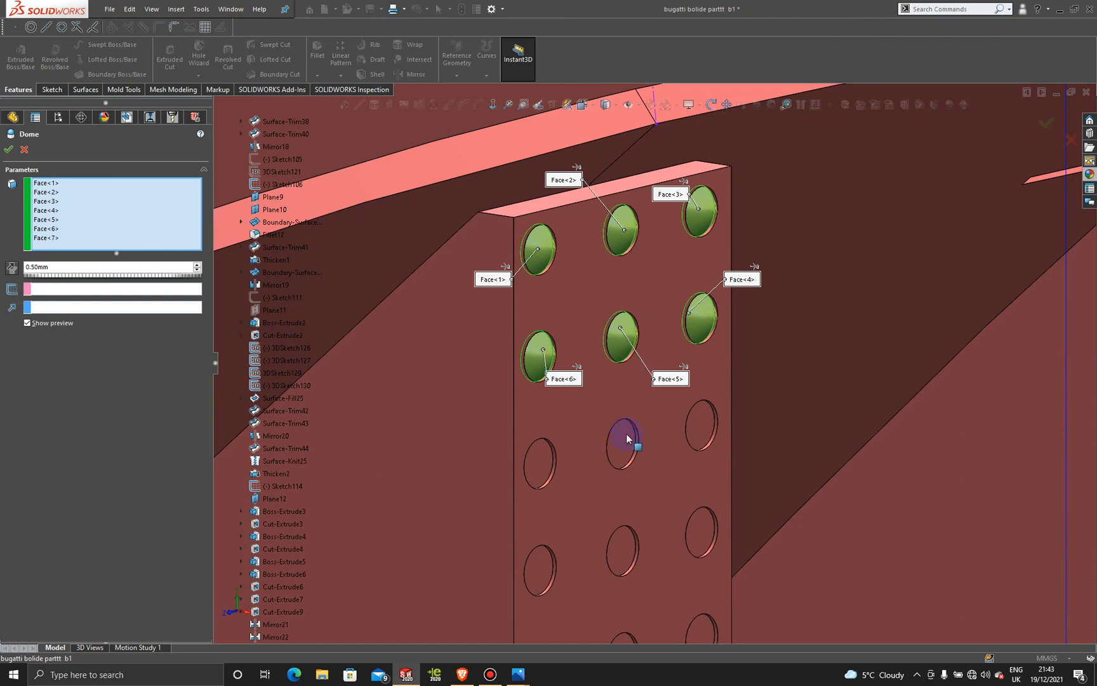
left_click(704, 419)
left_click(538, 465)
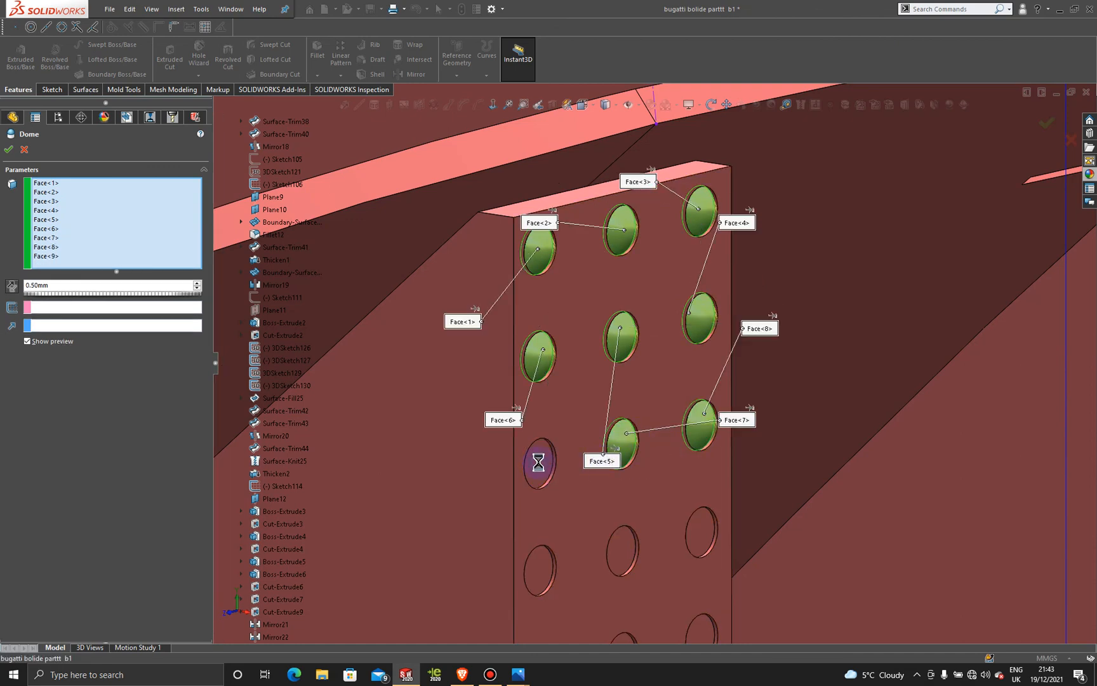
Step: Add the six recess faces of the block's lower two rows to the dome selection
left_click(545, 569)
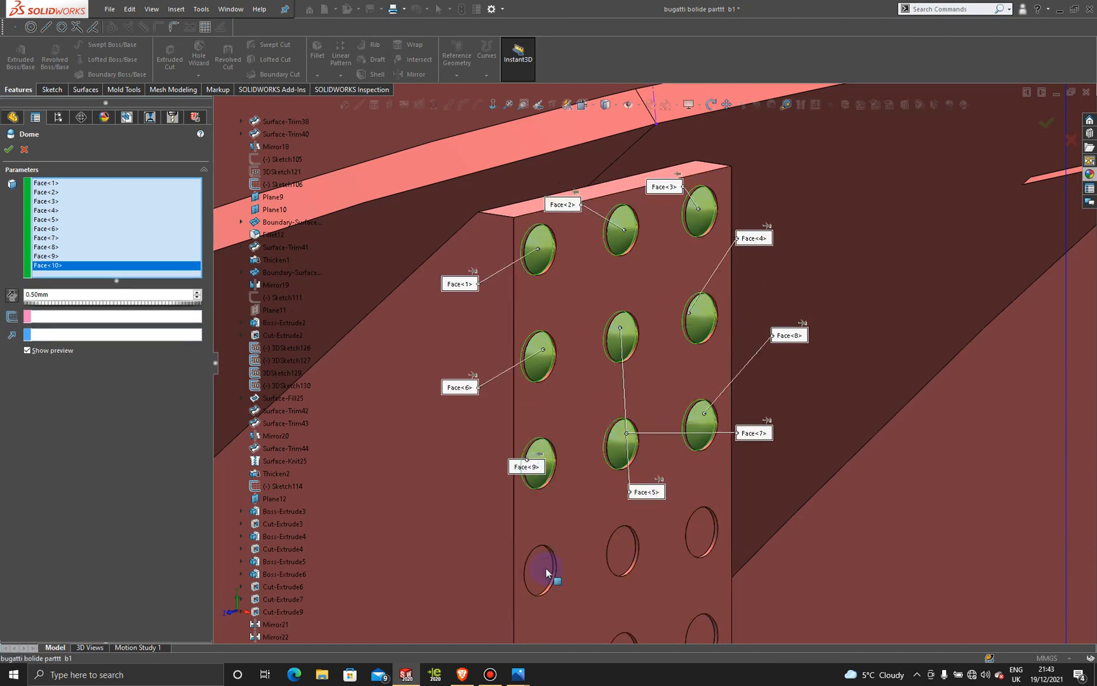
left_click(621, 549)
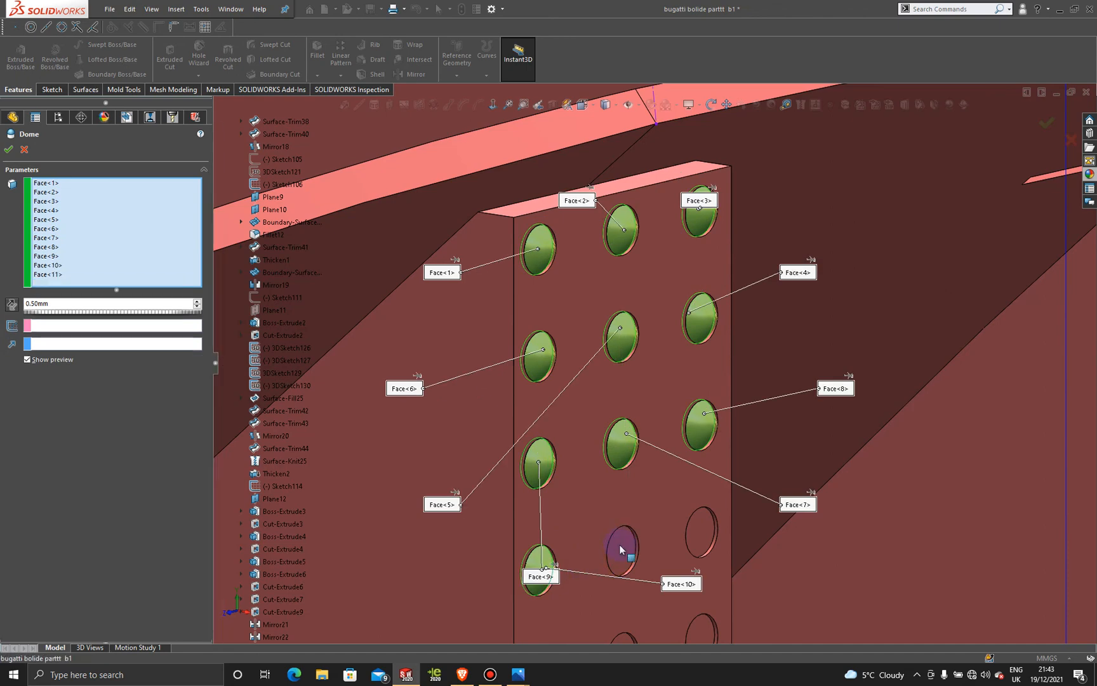
left_click(704, 532)
middle_click_drag(704, 532, 691, 559)
left_click(691, 560)
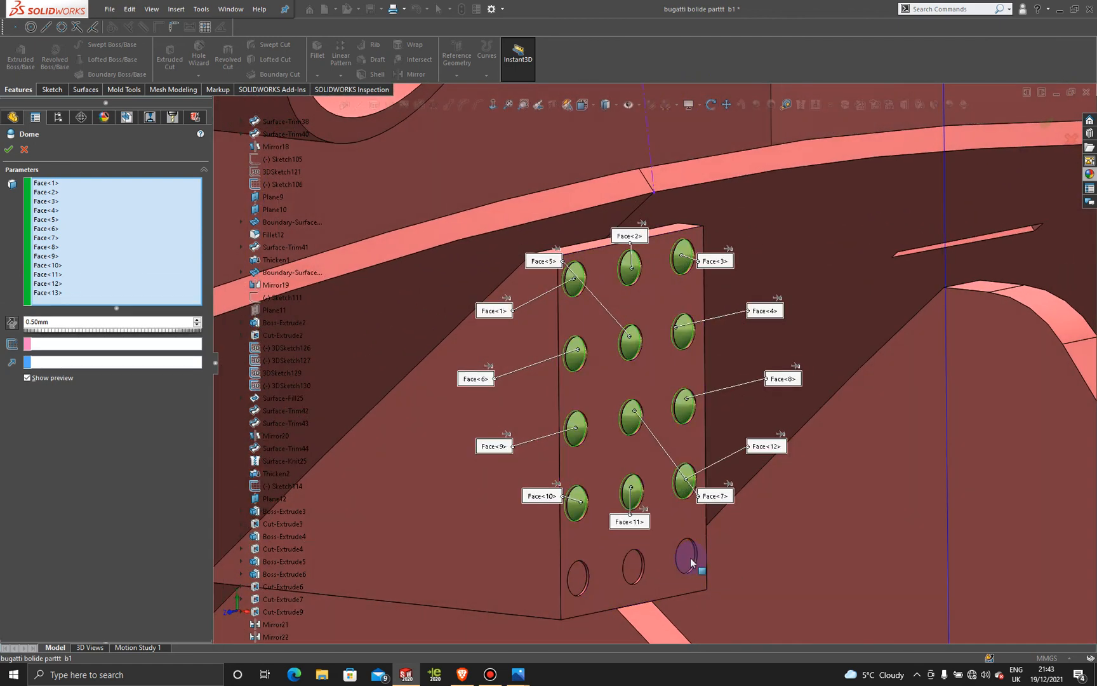
left_click(638, 561)
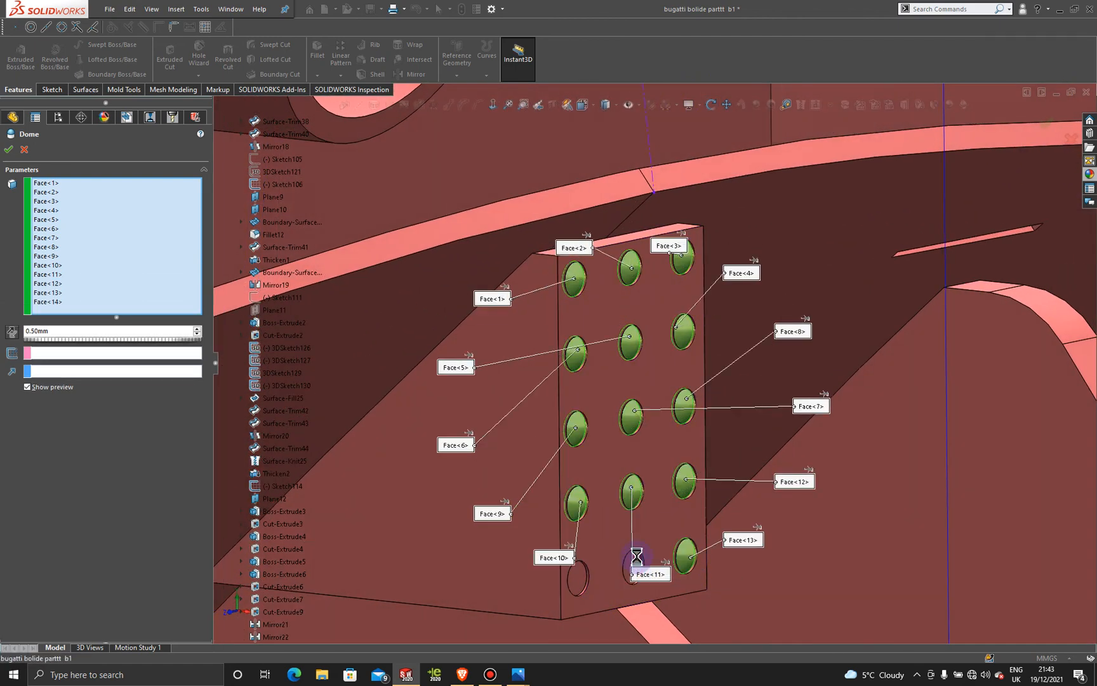
left_click(575, 579)
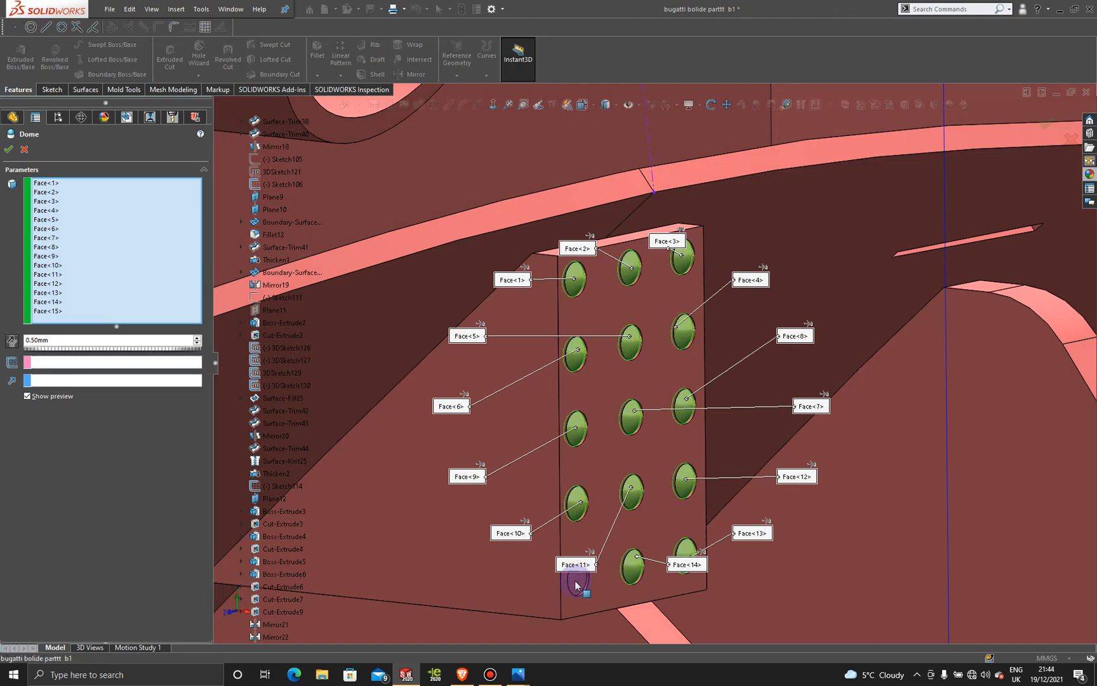
Step: Set the dome distance to 0.3 mm and apply the Dome to all fifteen recess faces of the central block
scroll(607, 432, "down", 3)
middle_click_drag(608, 434, 633, 431)
scroll(622, 264, "down", 1)
scroll(623, 263, "down", 1)
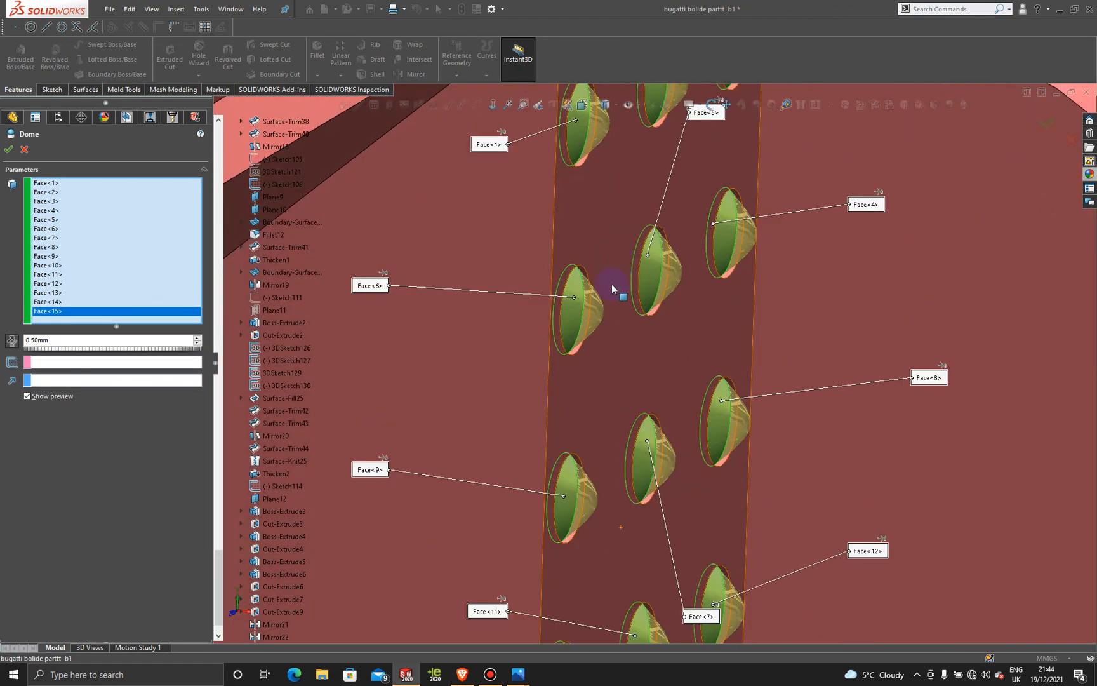
double_click(57, 340)
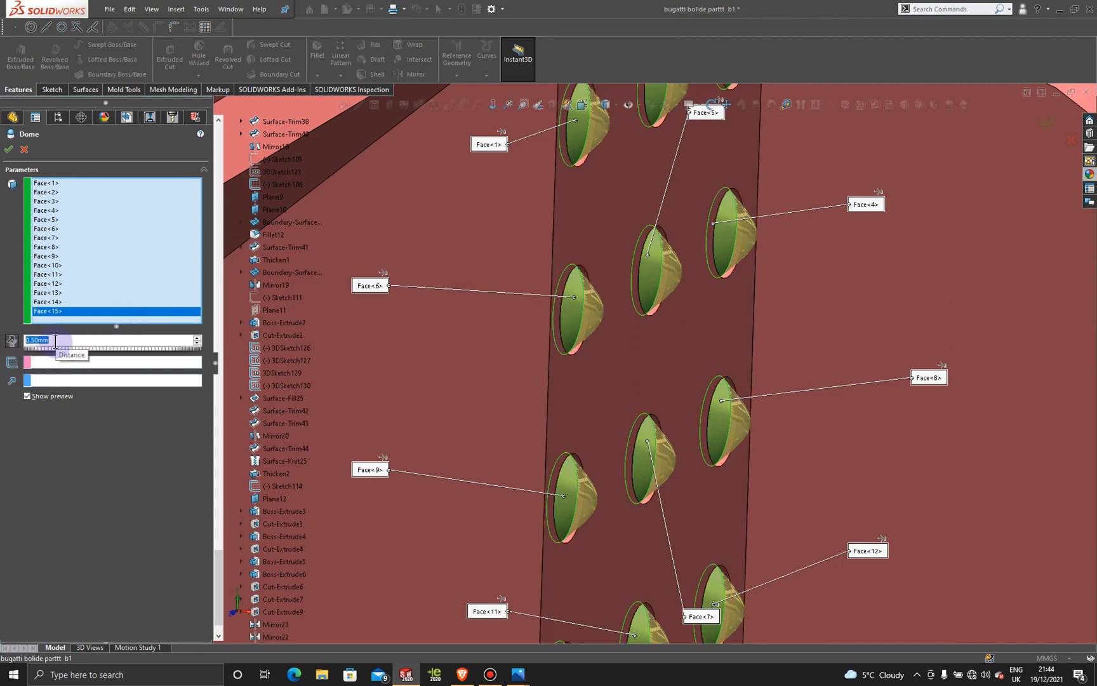
type("9")
type("0")
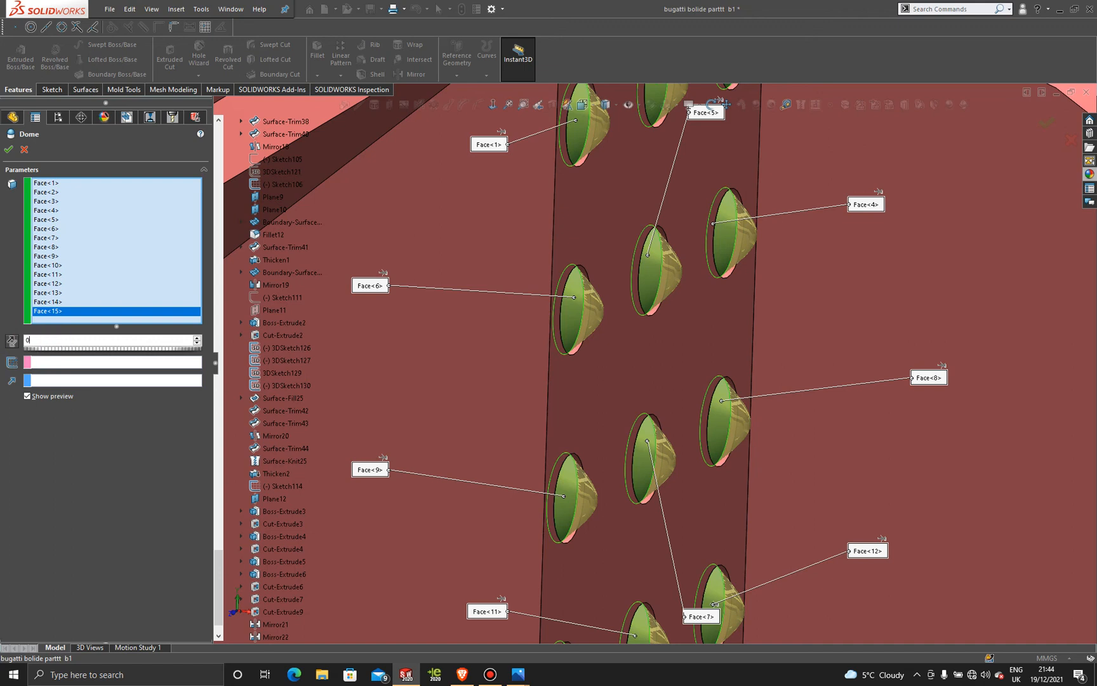
type("2")
key("Return")
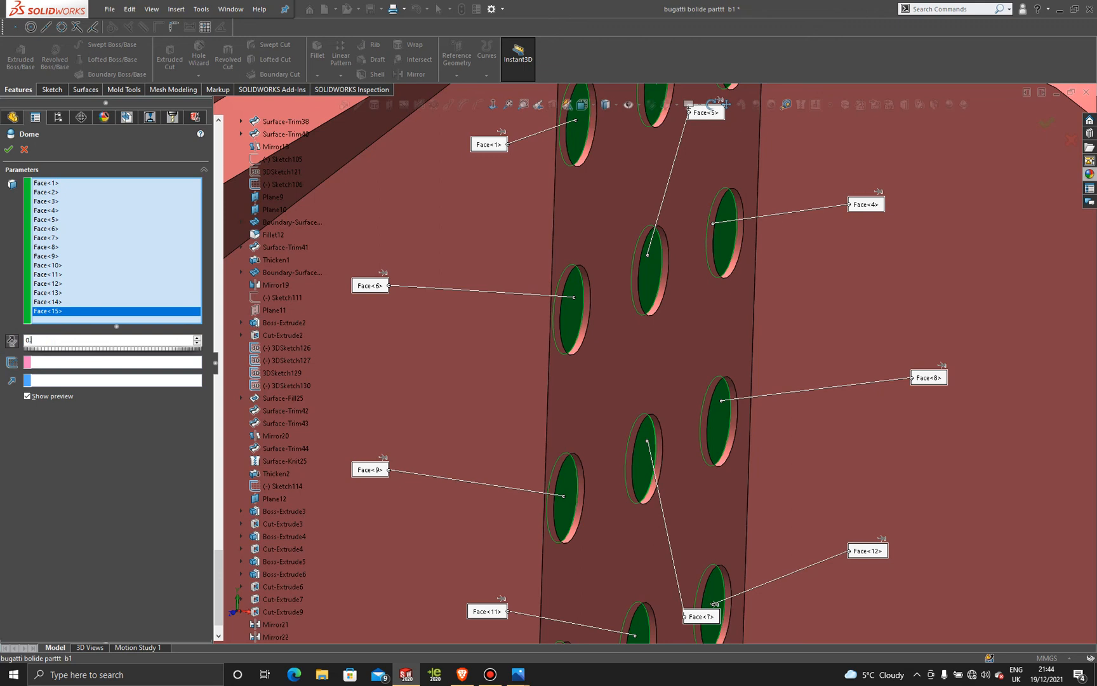
key("Return")
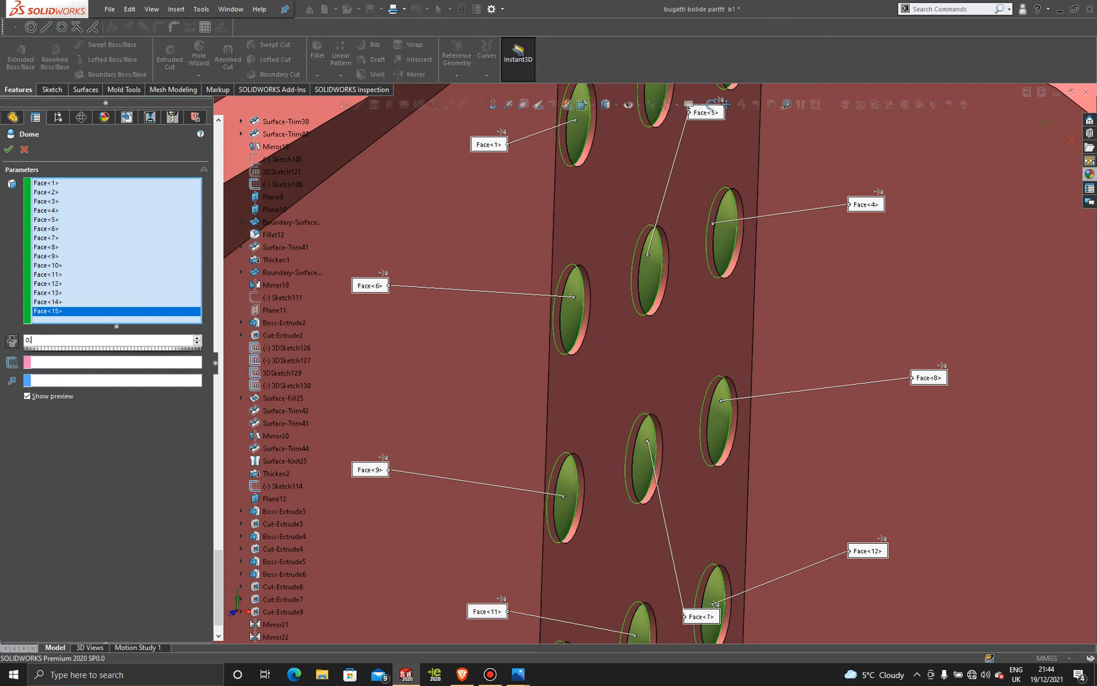
type("3")
key("Return")
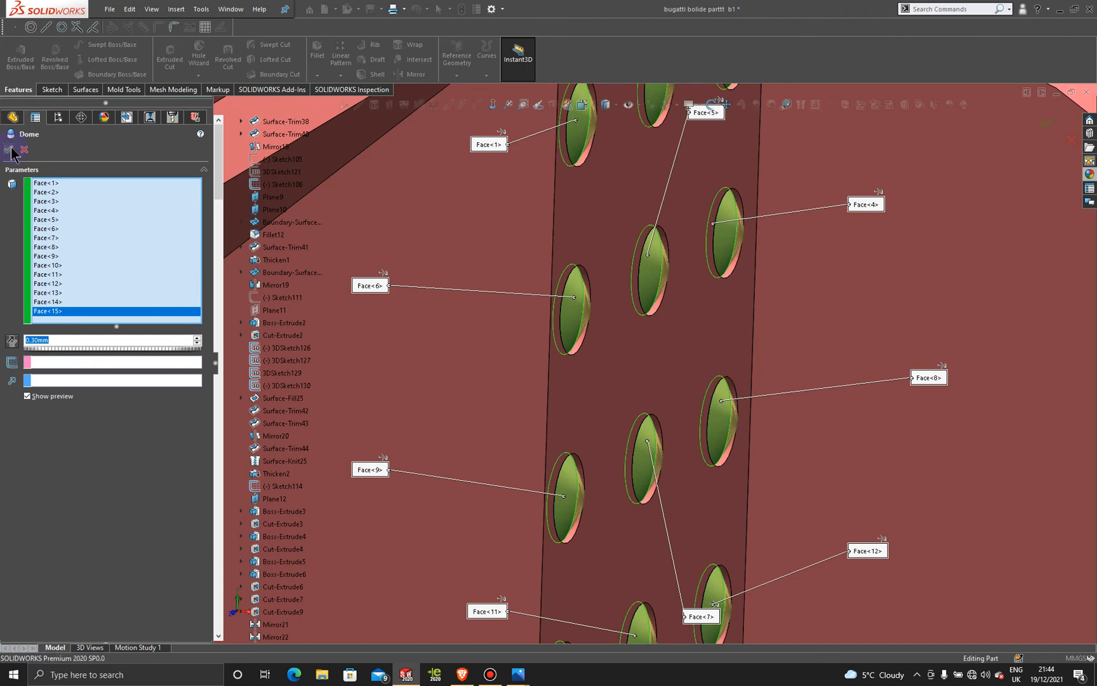
Step: Examine the domed central block, the diffuser fins and the whole rear of the car from several angles
scroll(578, 306, "up", 8)
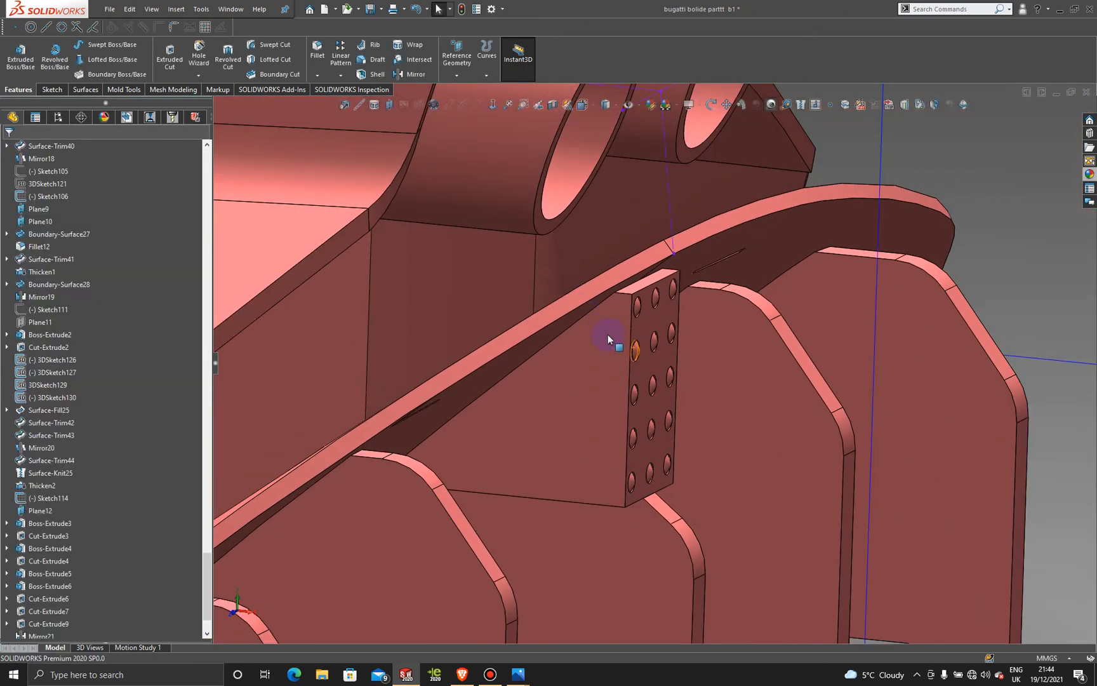
middle_click_drag(608, 334, 454, 367)
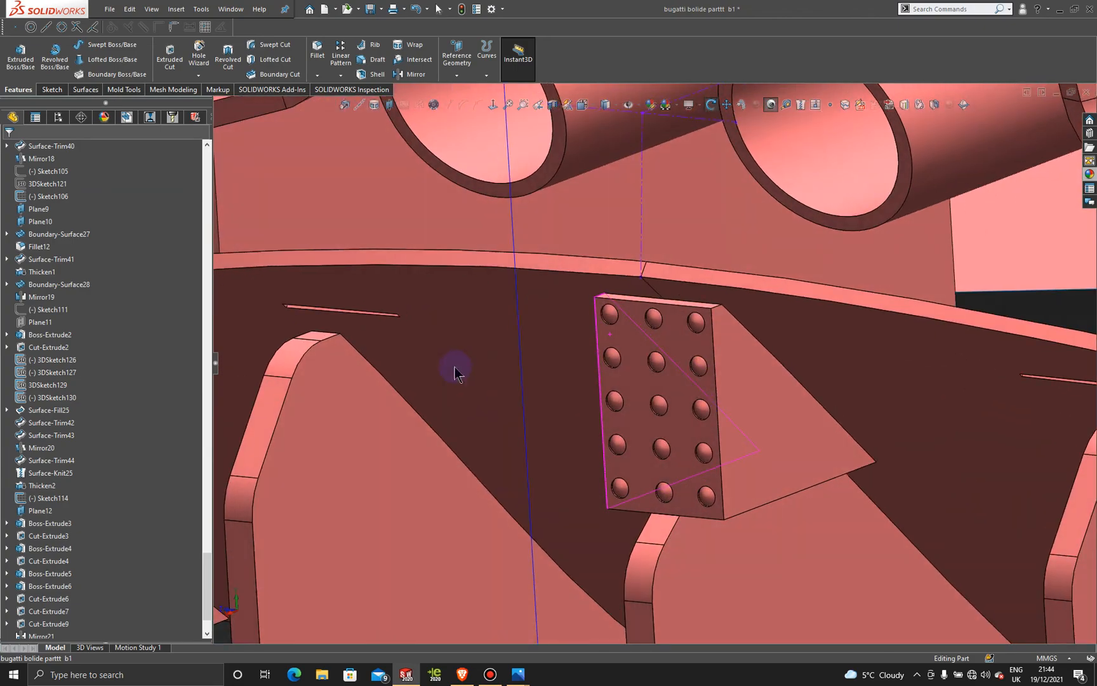
scroll(734, 352, "up", 8)
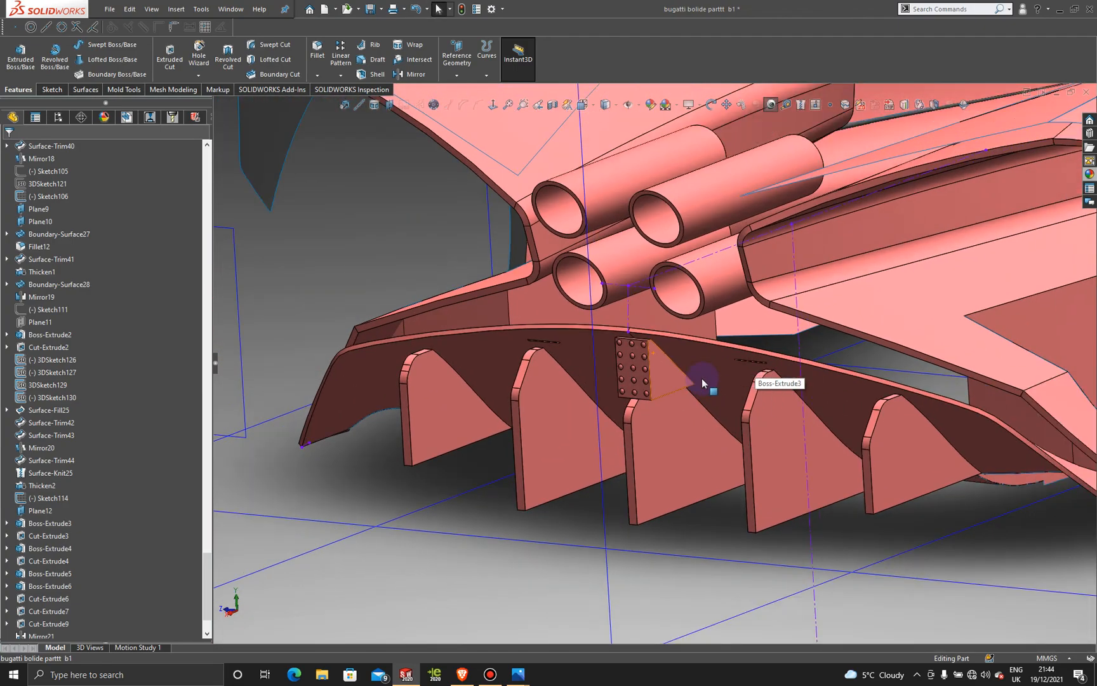
middle_click_drag(702, 378, 835, 348)
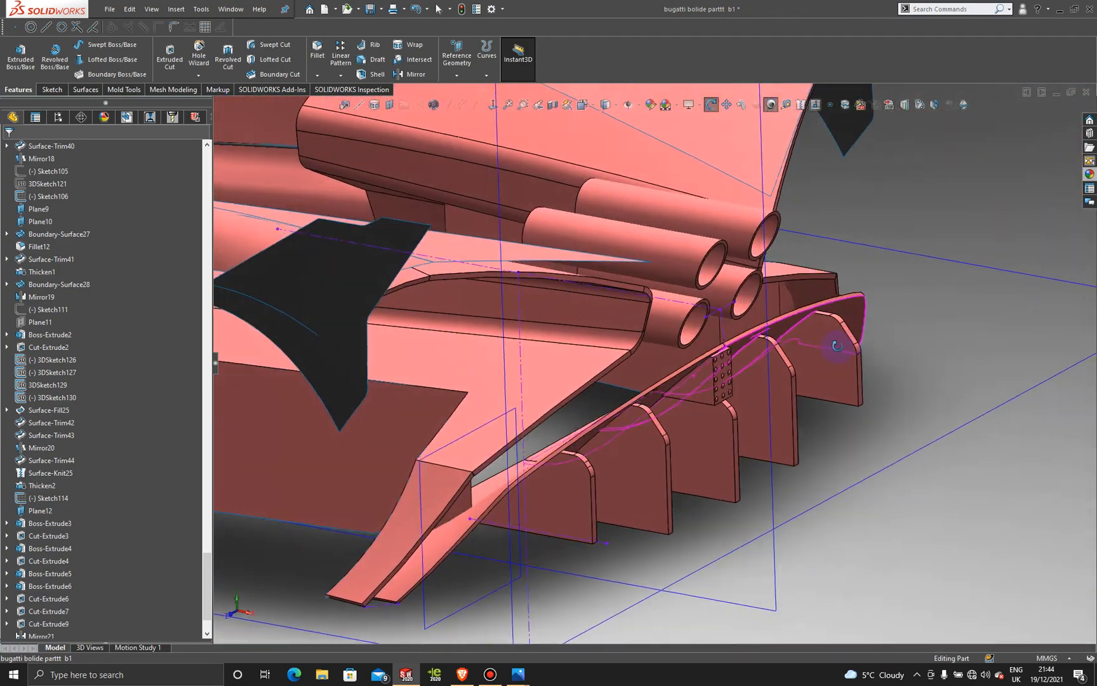
scroll(837, 346, "up", 4)
middle_click_drag(689, 391, 733, 343)
scroll(686, 369, "down", 5)
scroll(692, 373, "up", 1)
scroll(753, 395, "up", 4)
middle_click_drag(706, 427, 720, 452)
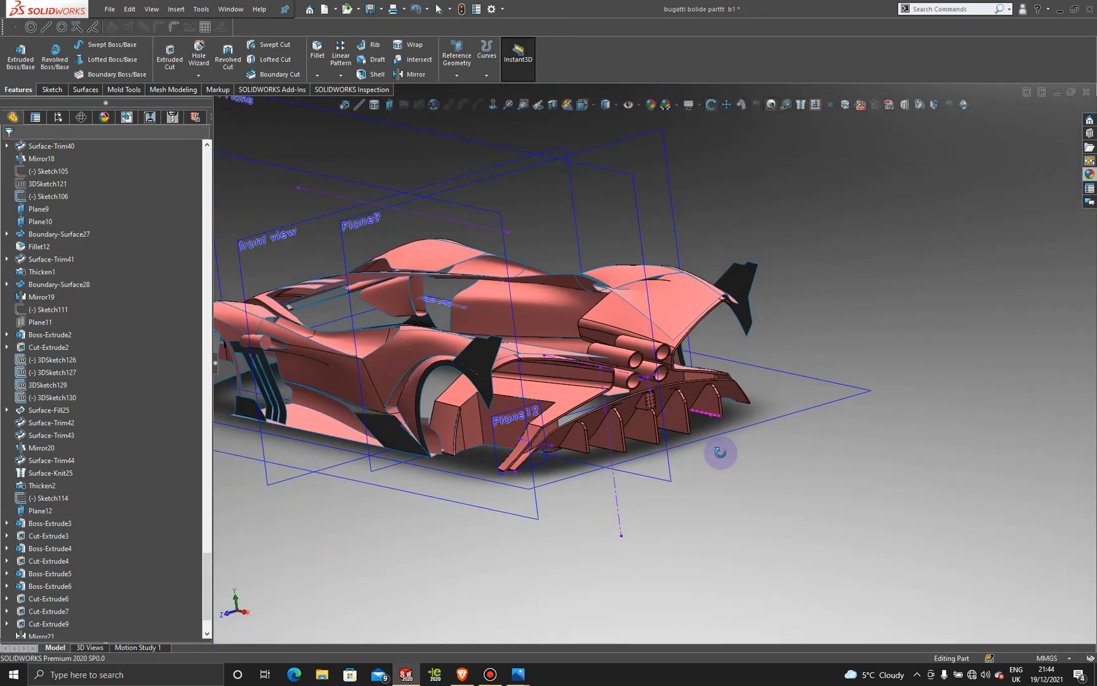
scroll(657, 395, "down", 3)
middle_click_drag(761, 413, 767, 420)
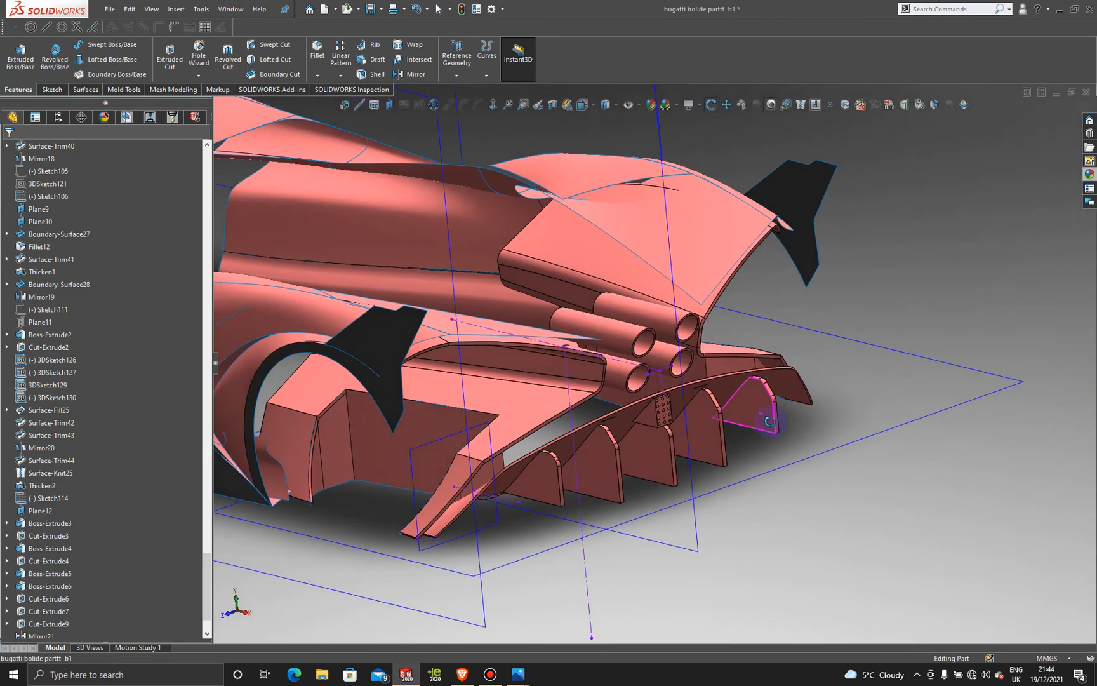
scroll(806, 324, "up", 3)
scroll(550, 284, "up", 4)
middle_click_drag(496, 265, 588, 323)
scroll(794, 476, "down", 5)
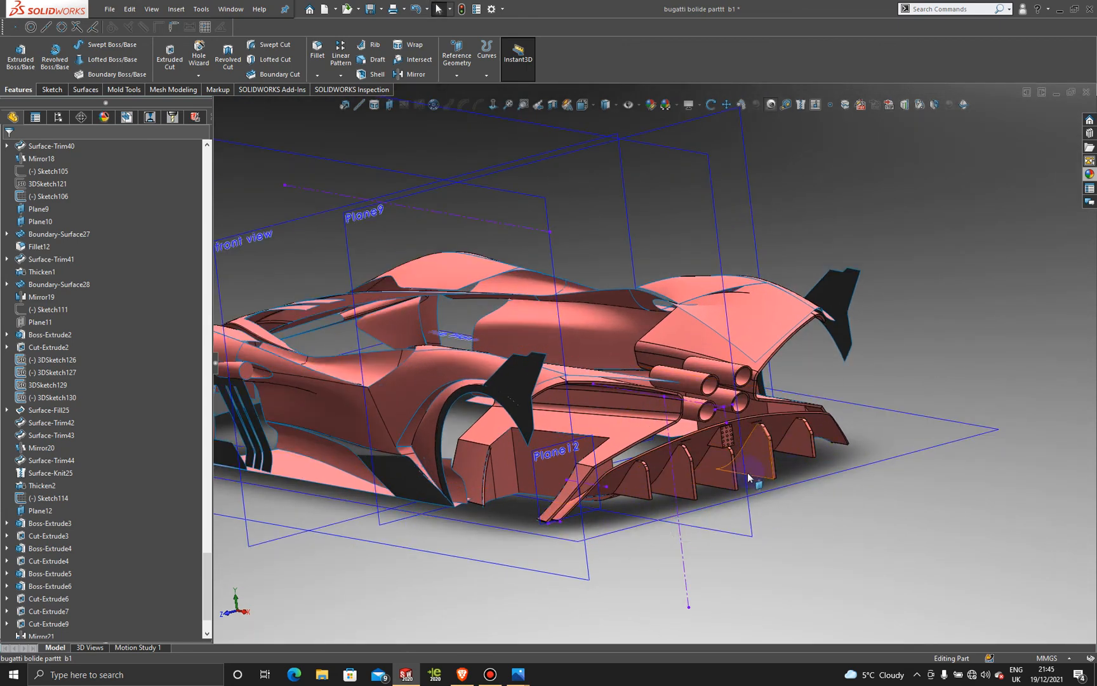
scroll(741, 461, "down", 3)
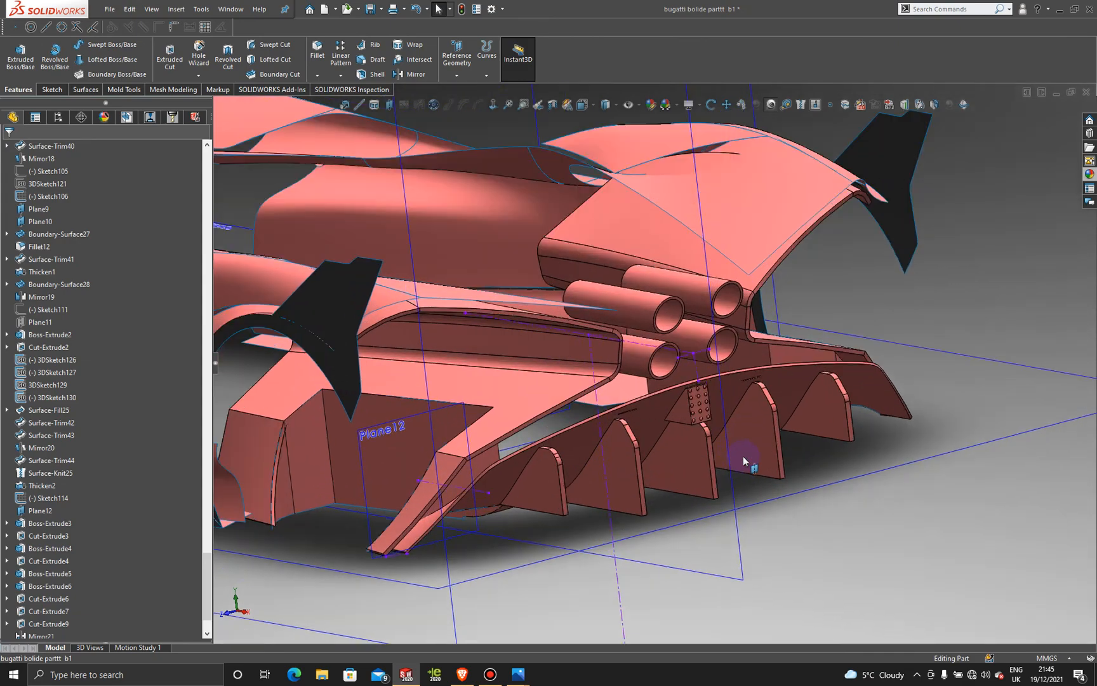